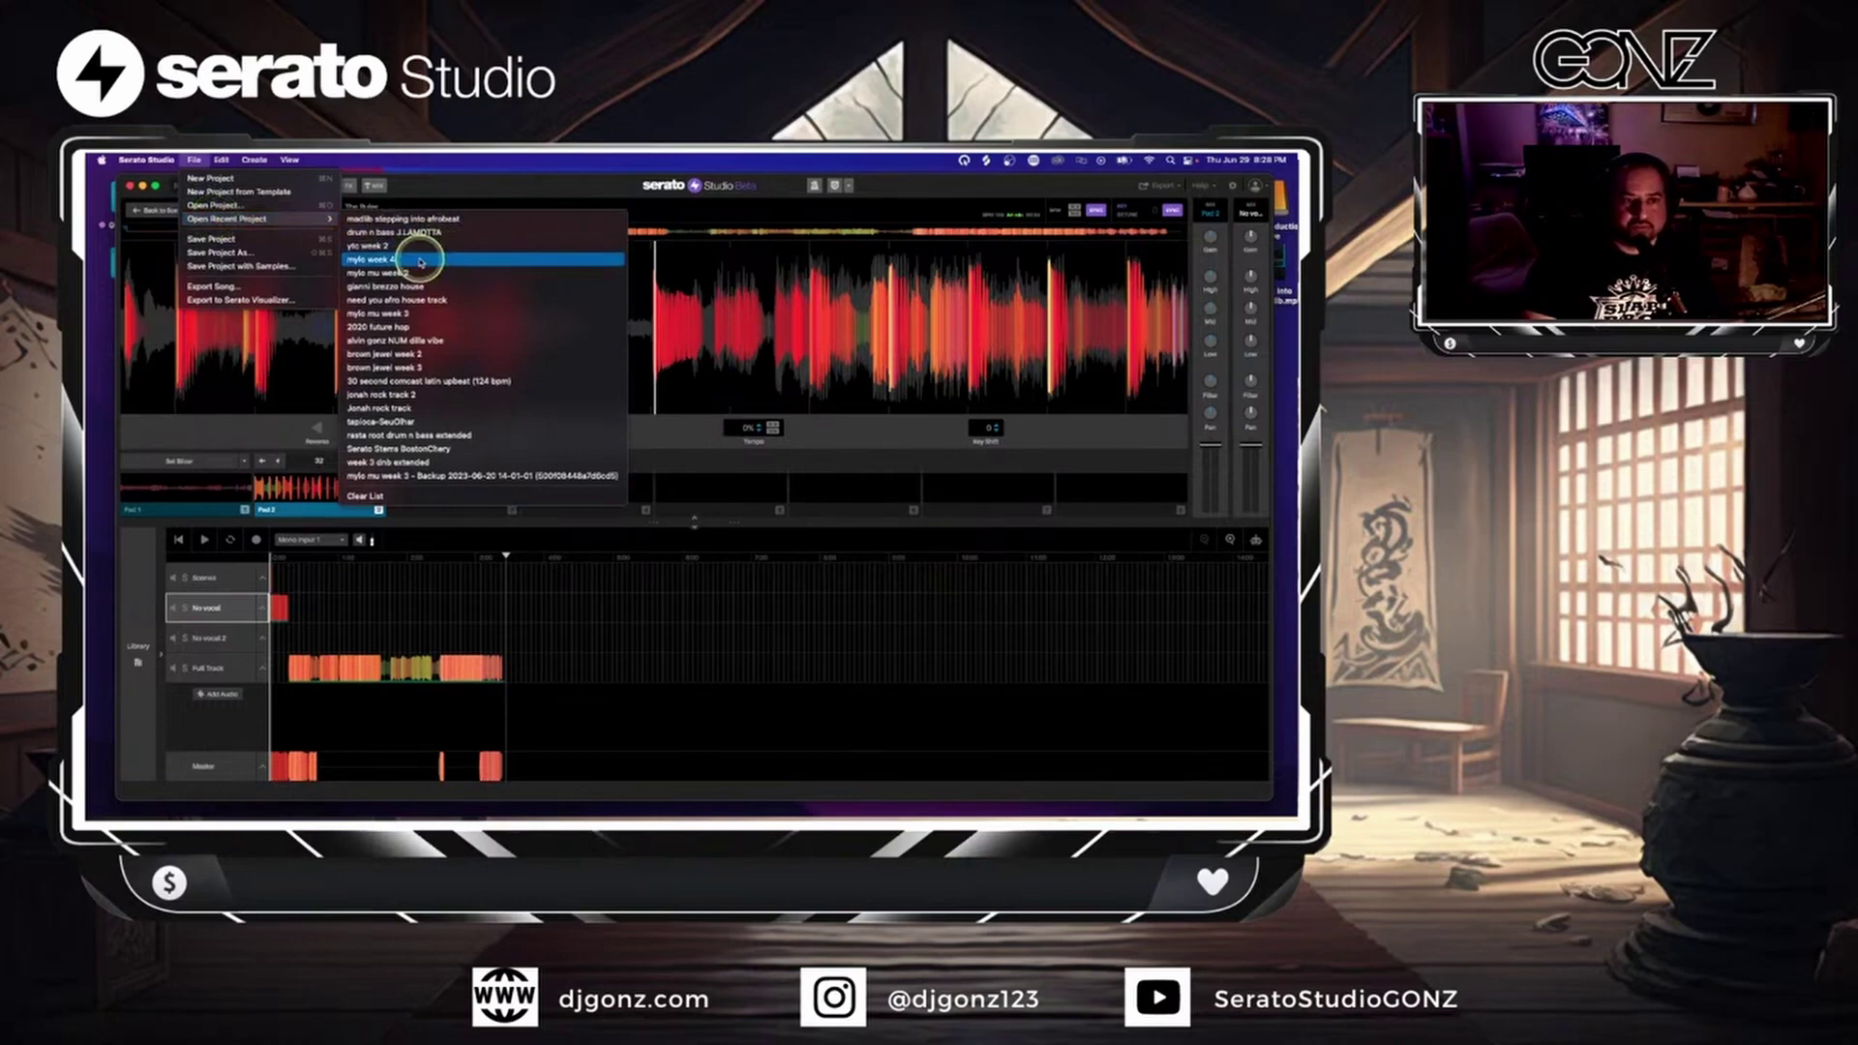
- Open the recent project "mylo week 4" without saving the untitled project, and collapse the expanded sample deck
click(420, 260)
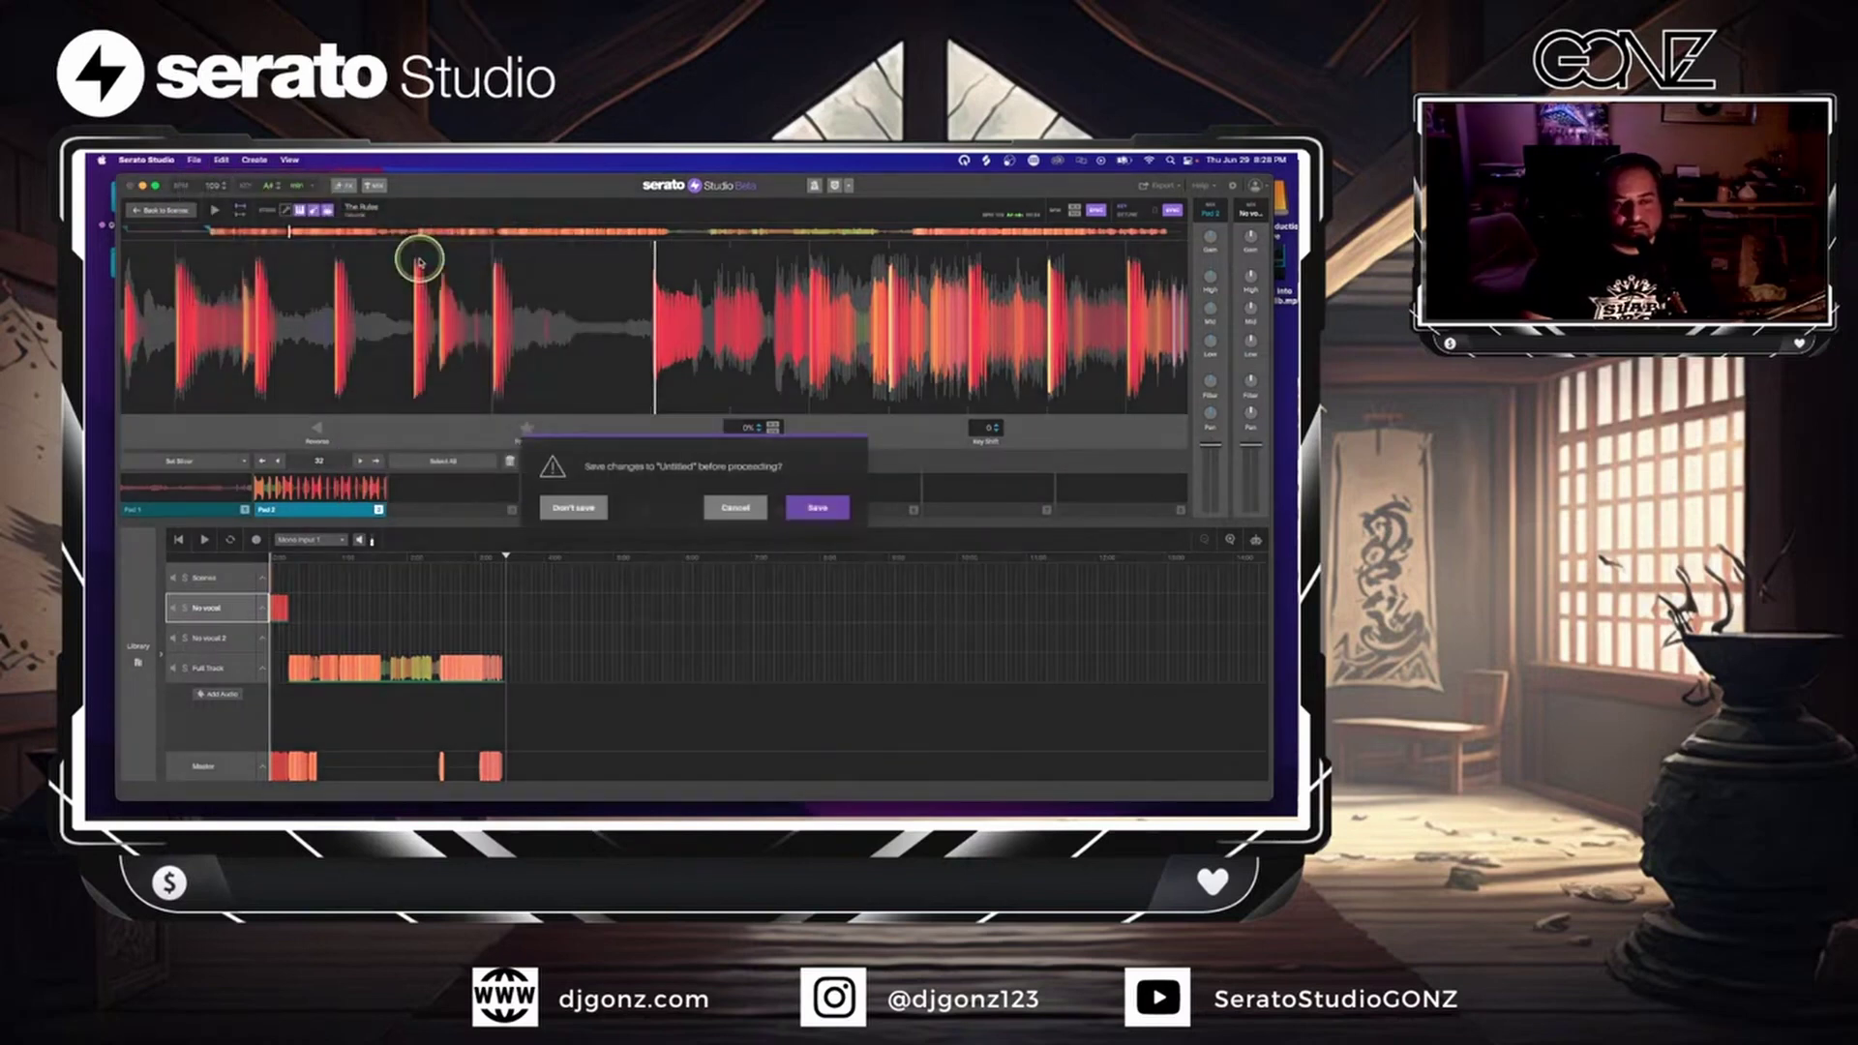
click(577, 512)
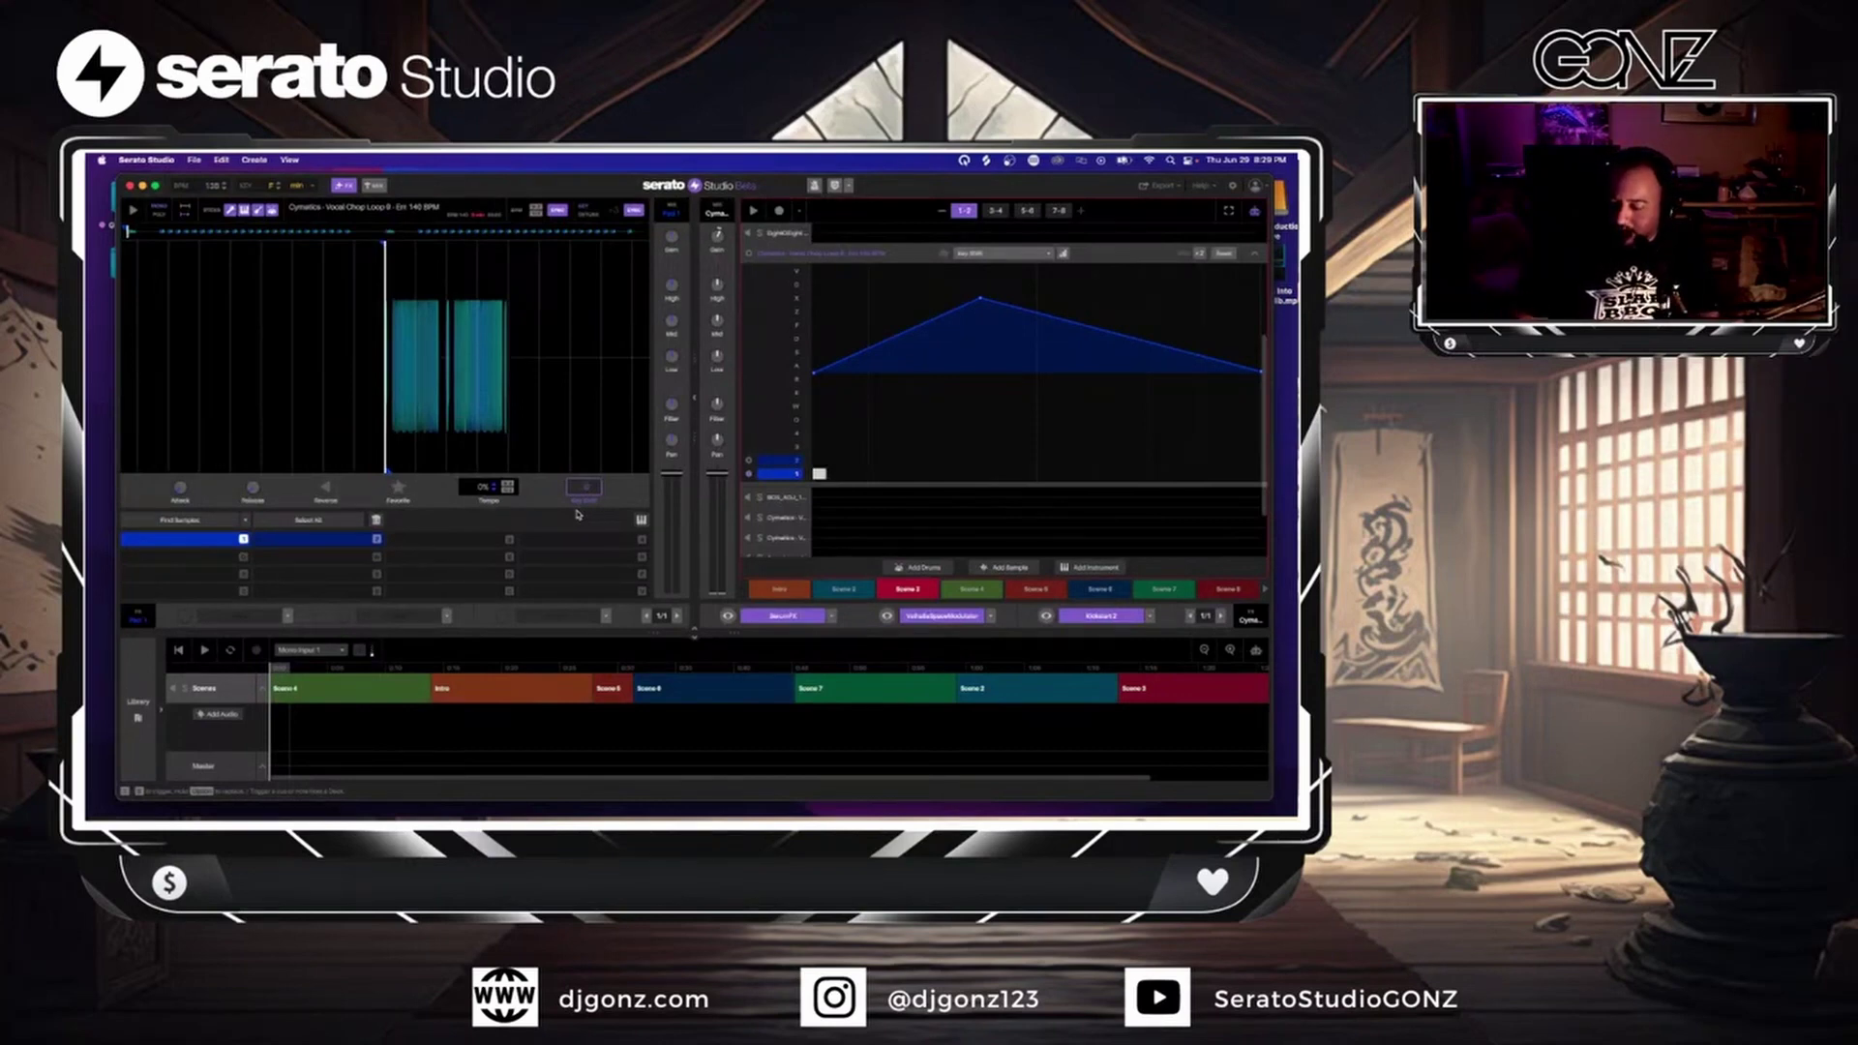
click(1244, 253)
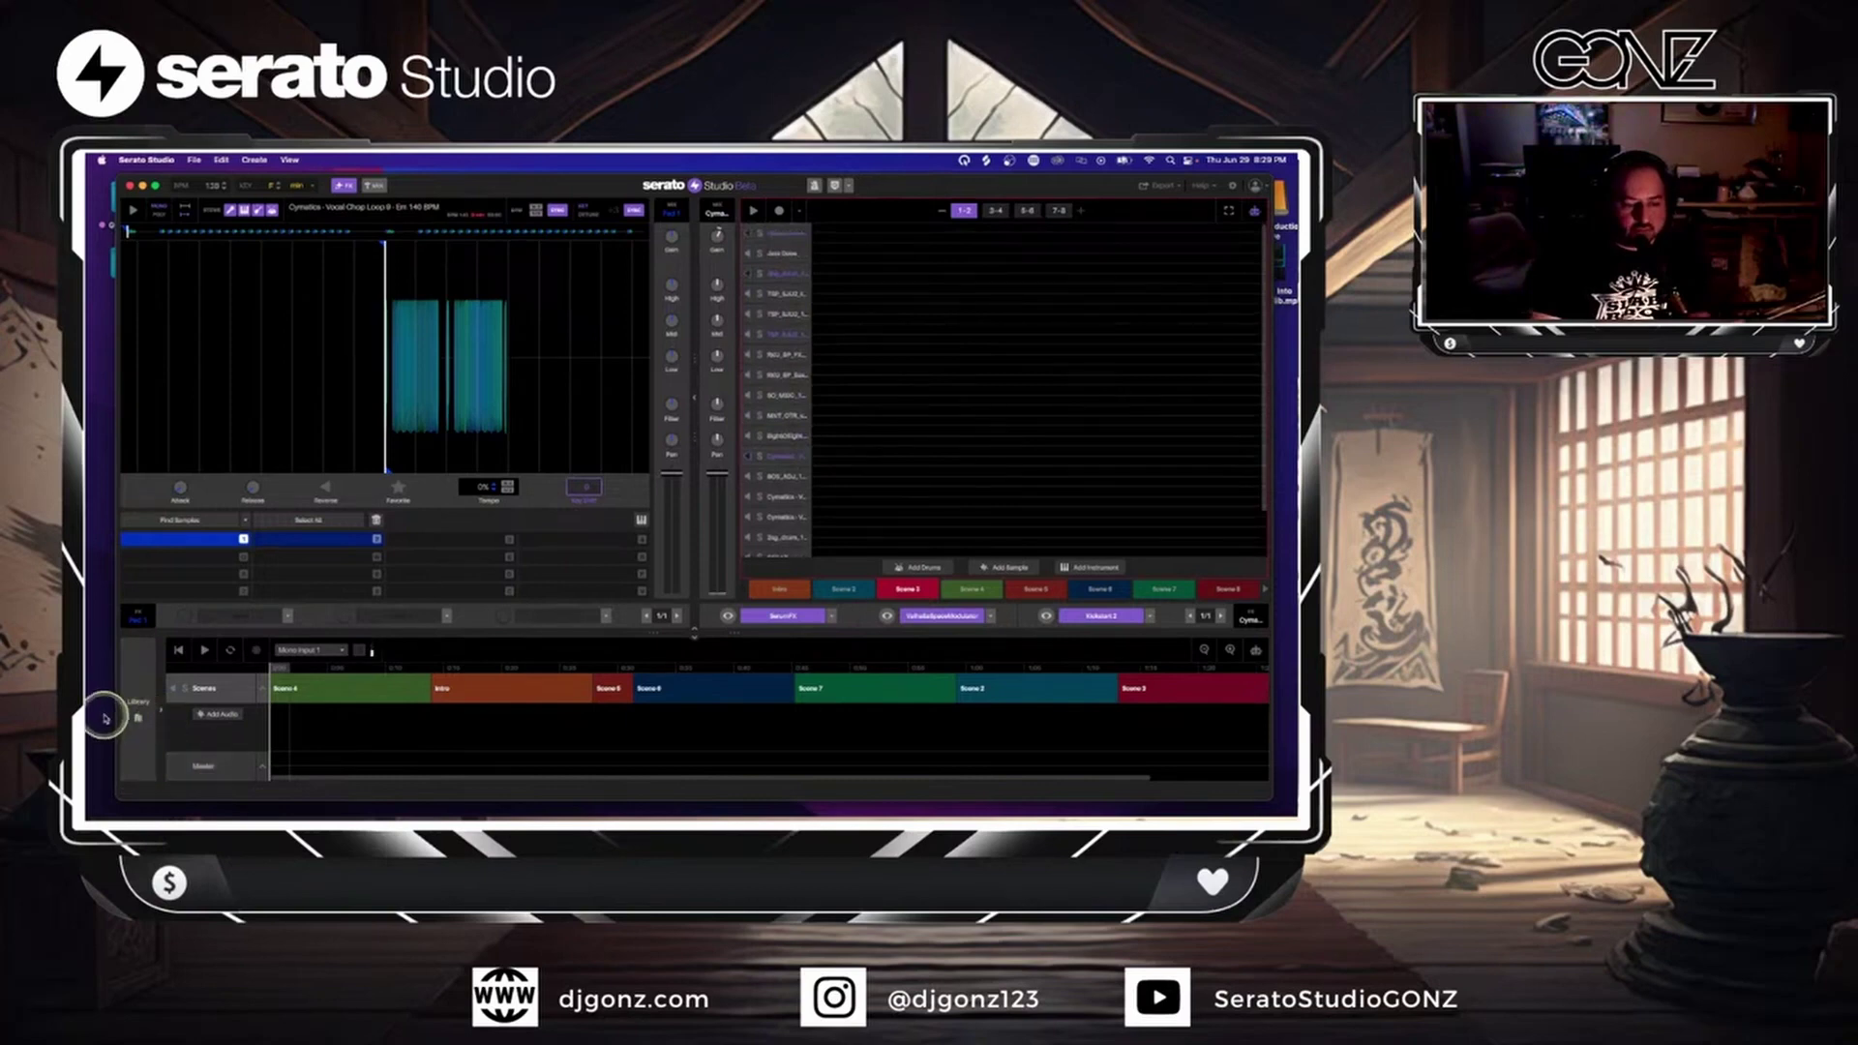
- Add a sample deck and load the Polyverse Wider plugin from the library's favorite plugins into its first effect slot
click(139, 701)
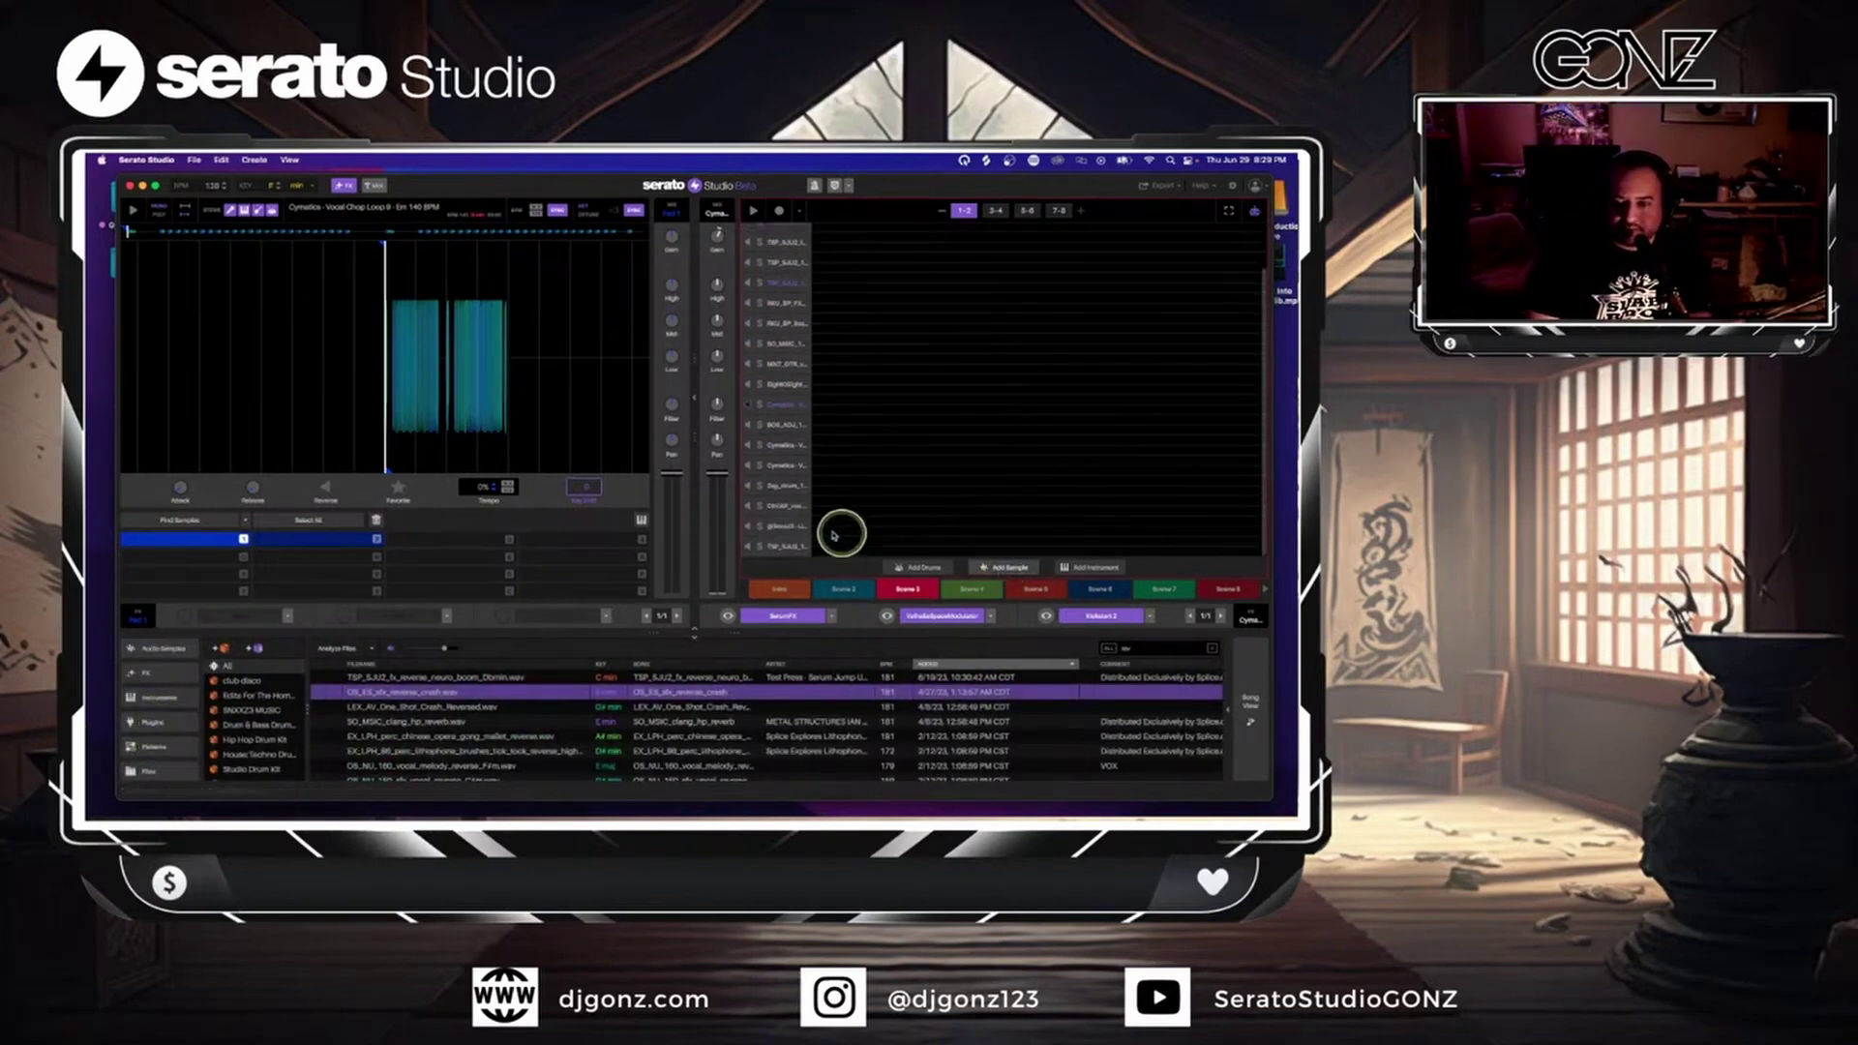
scroll(823, 532, down, 3)
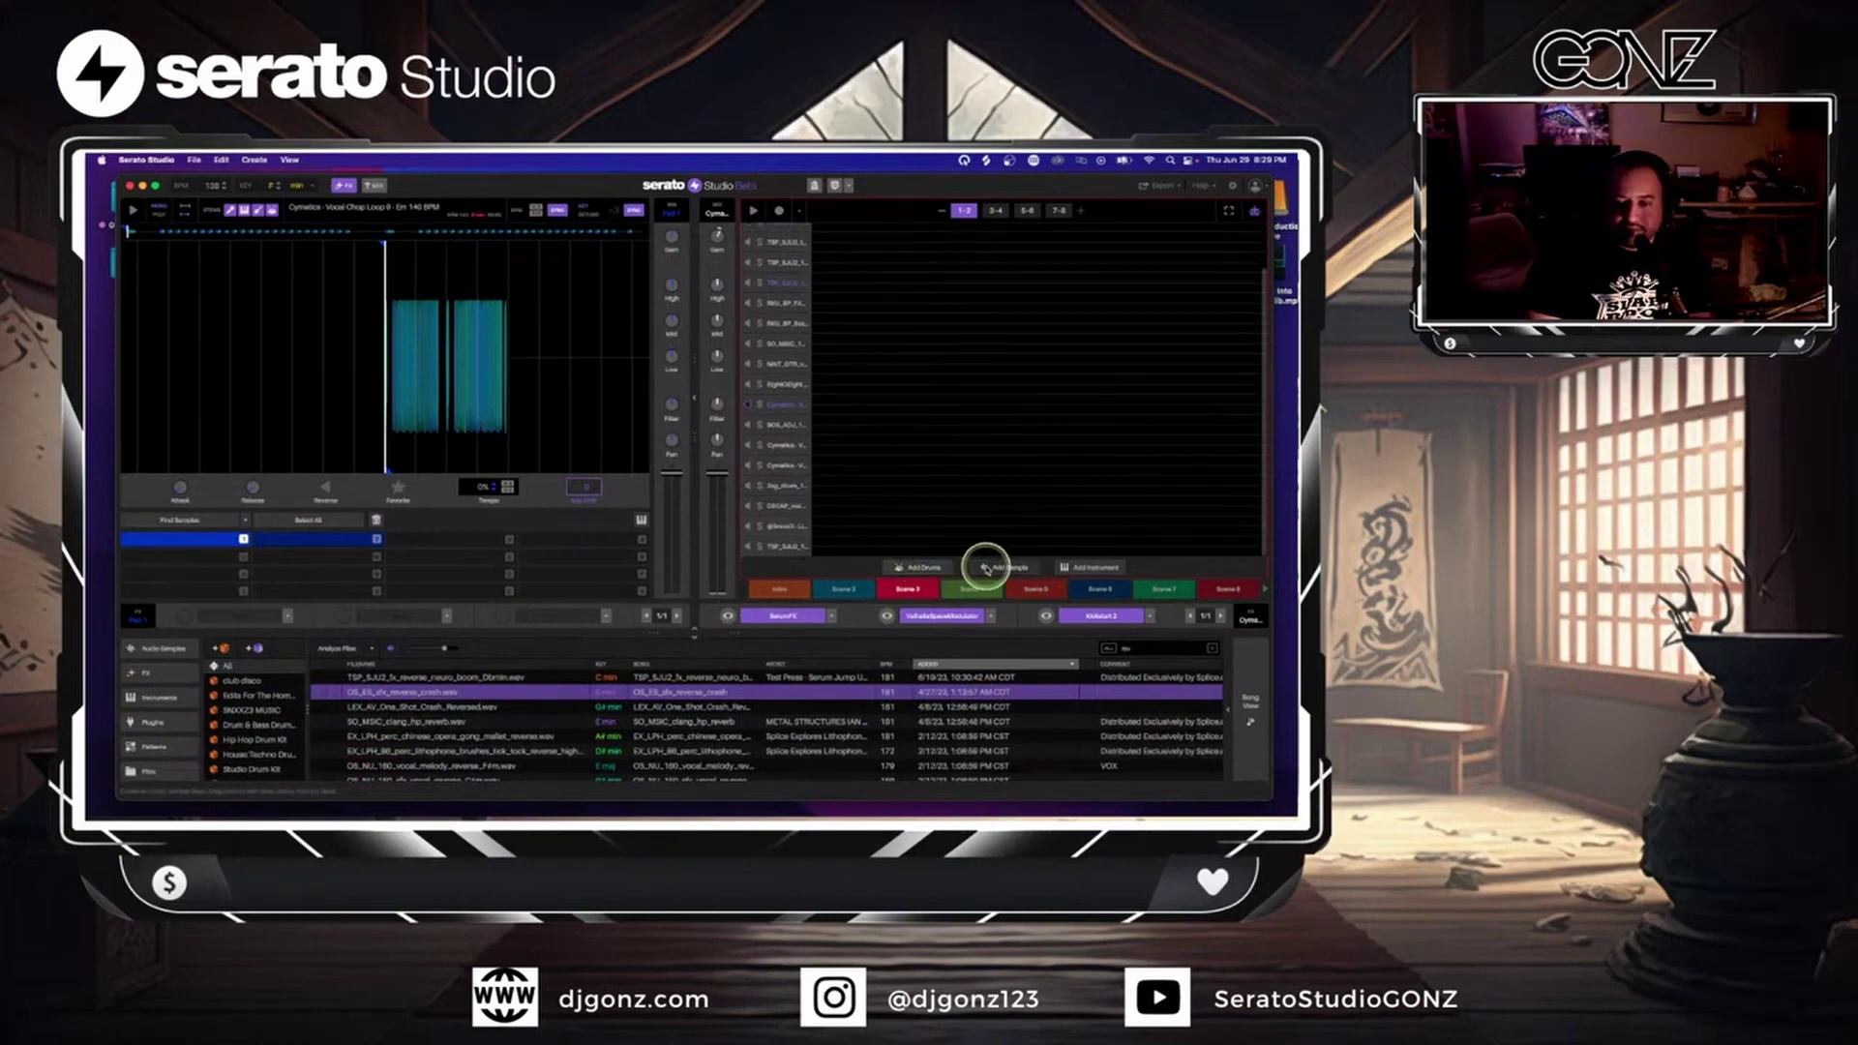
click(986, 568)
click(153, 723)
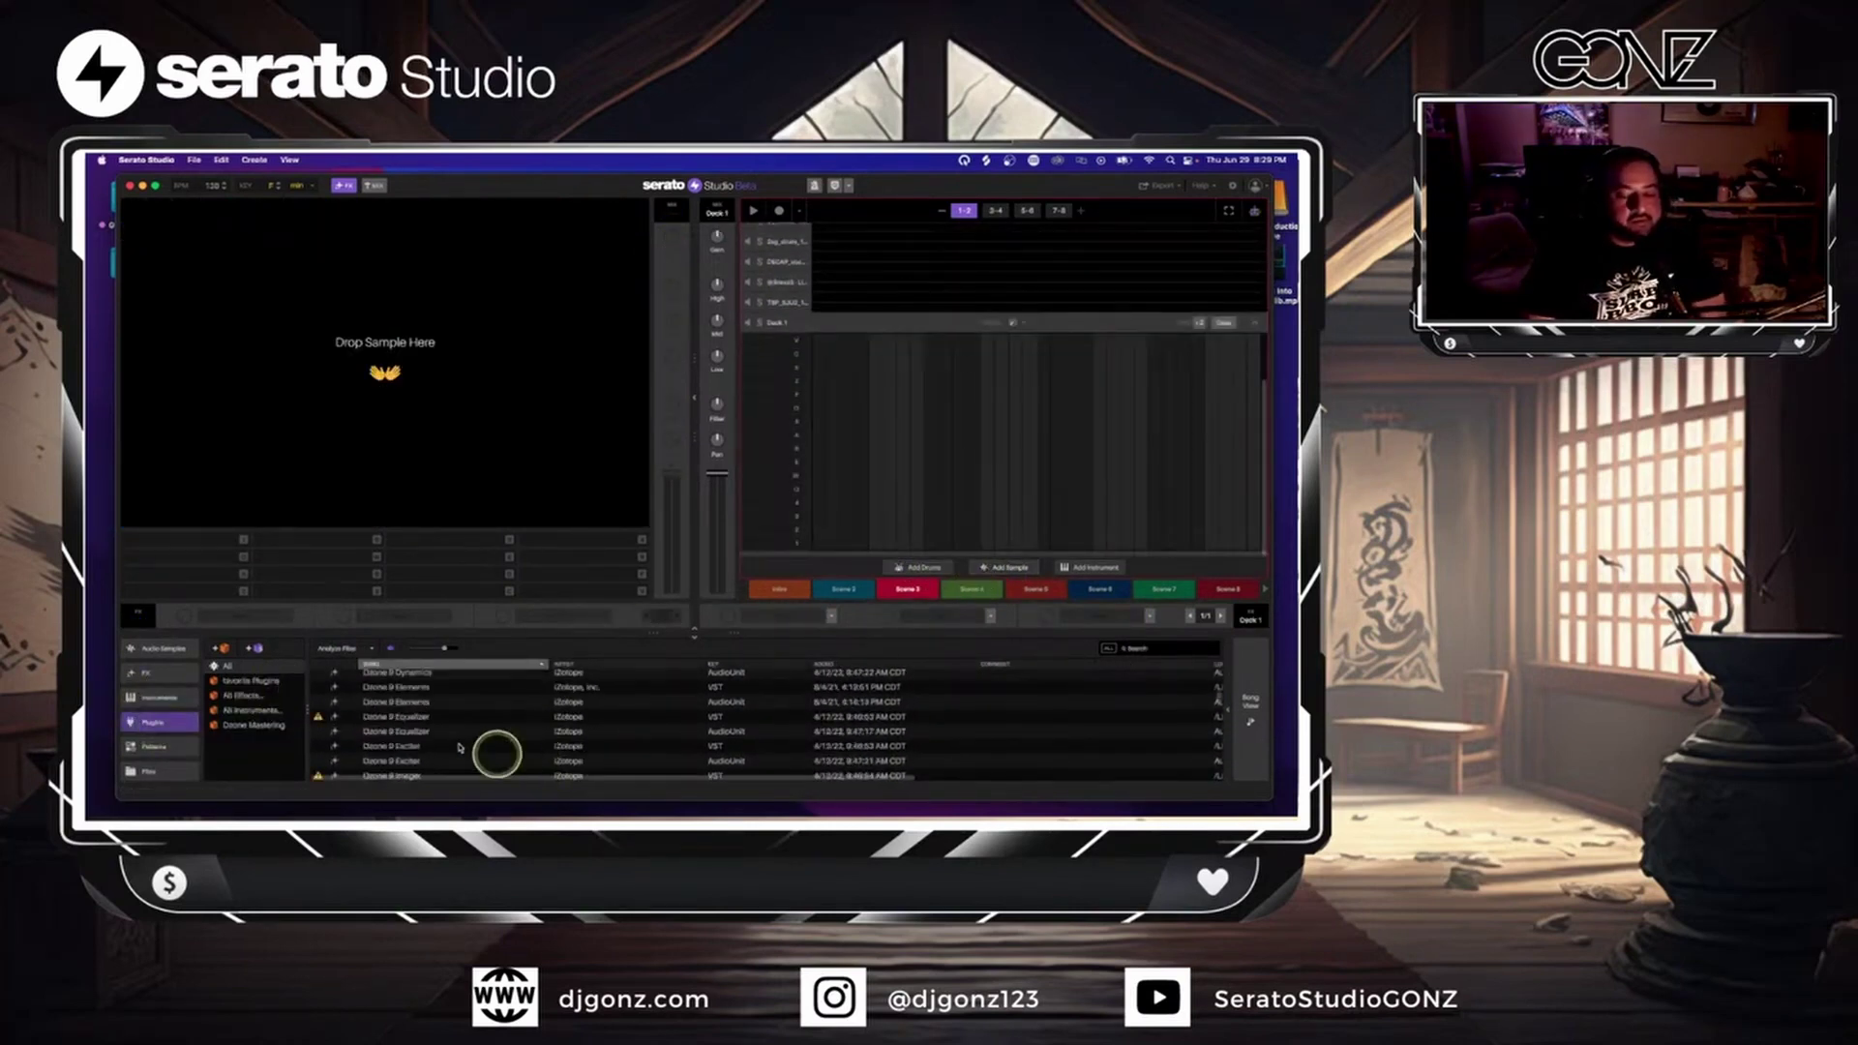
click(250, 681)
scroll(622, 751, down, 5)
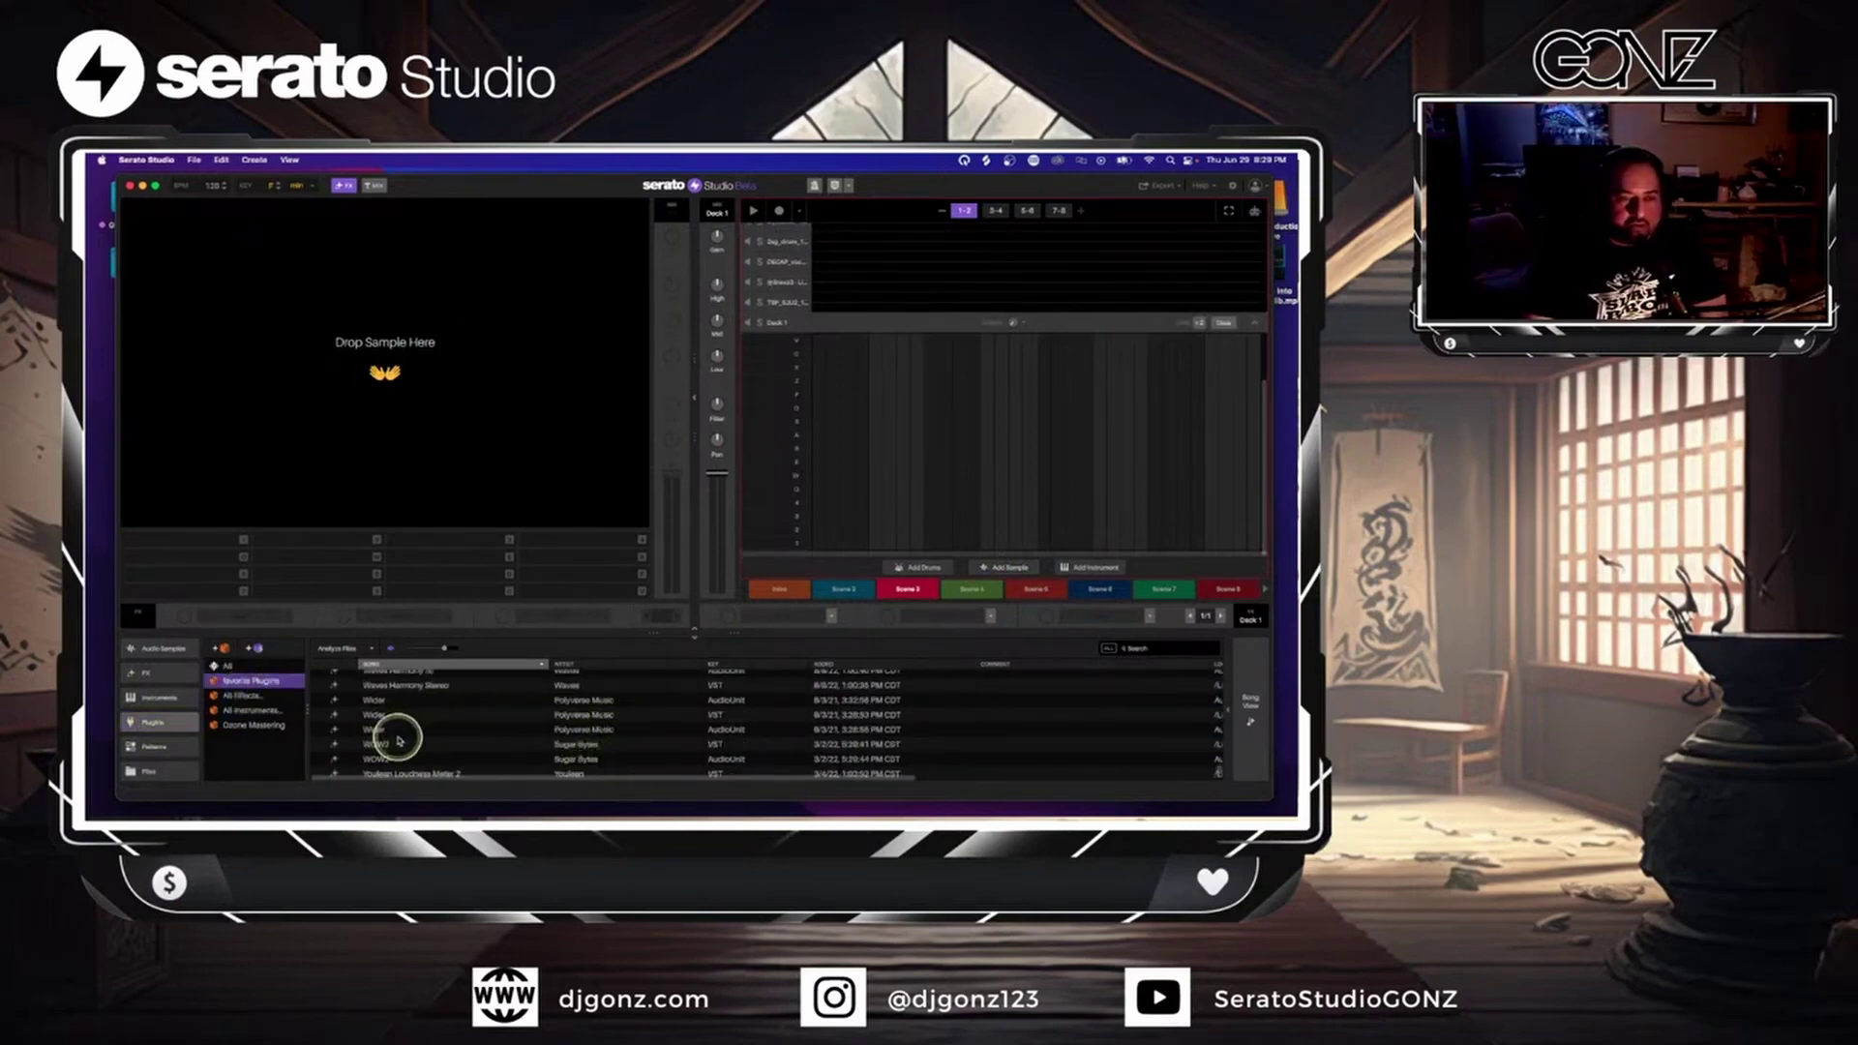
click(612, 732)
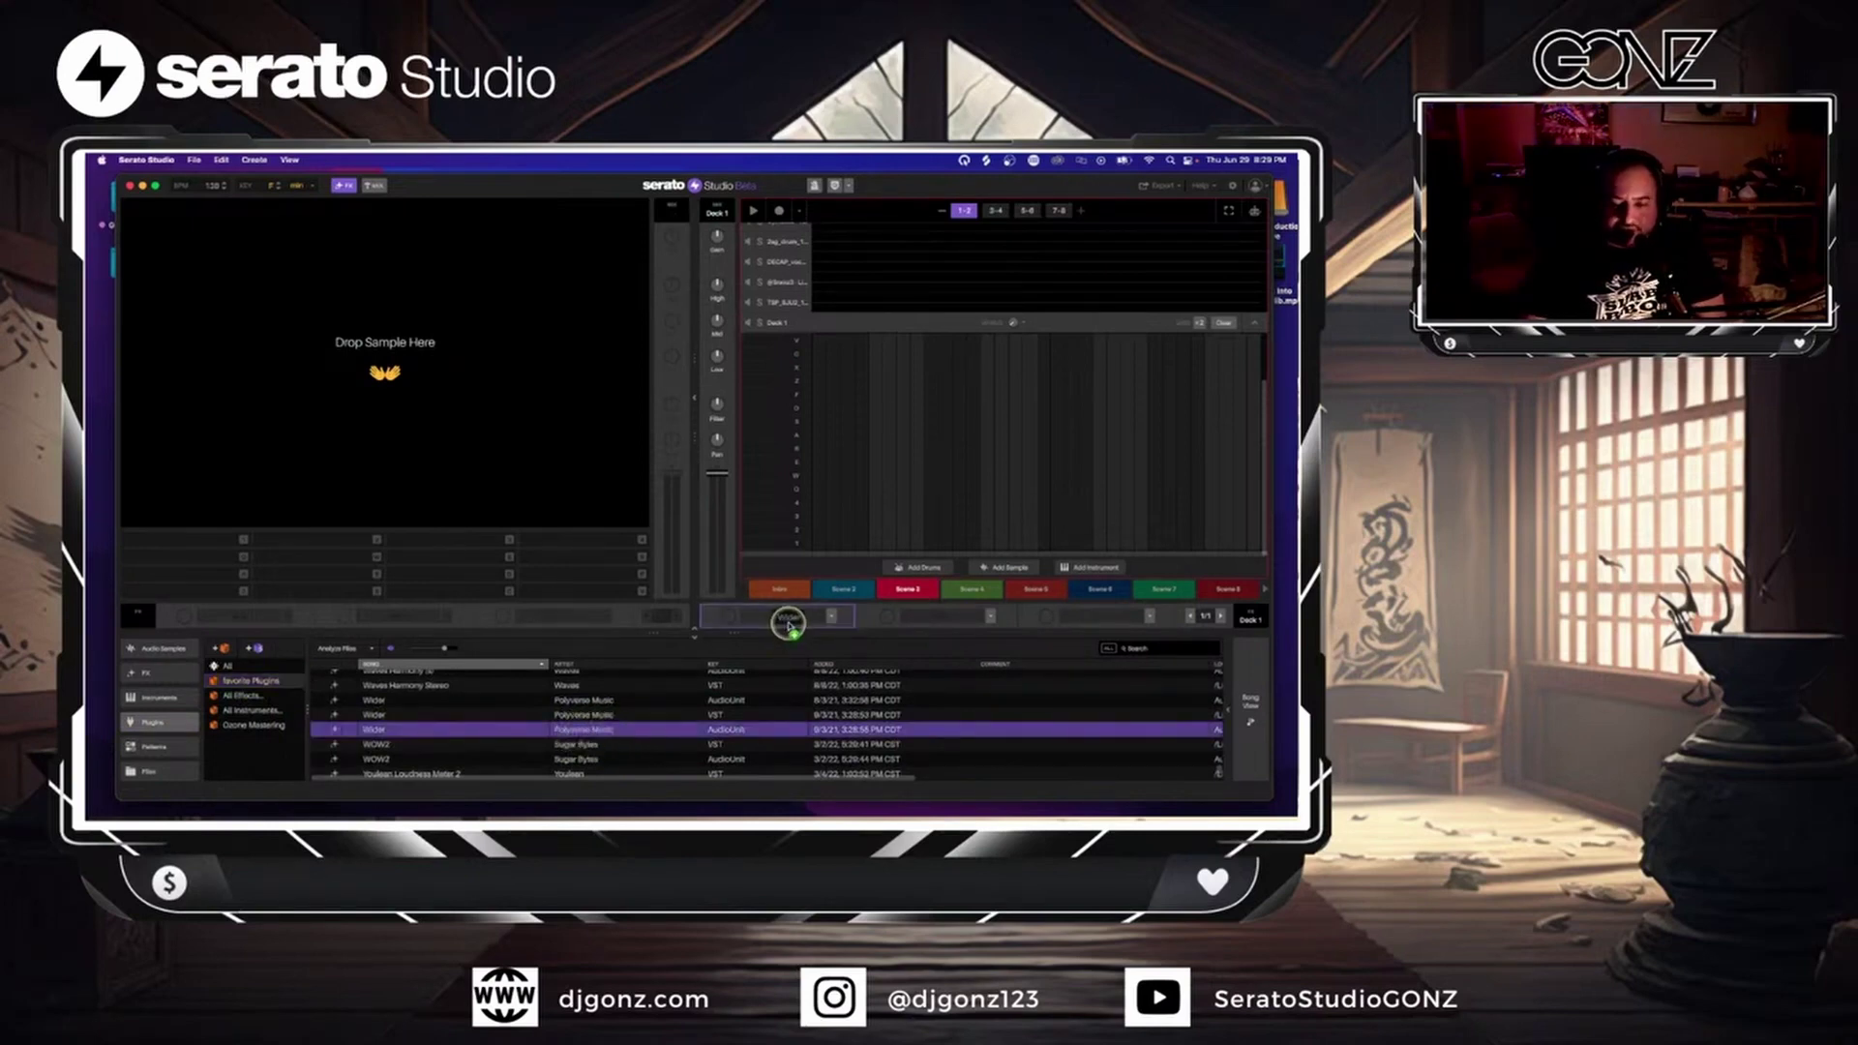
drag(791, 624, 791, 625)
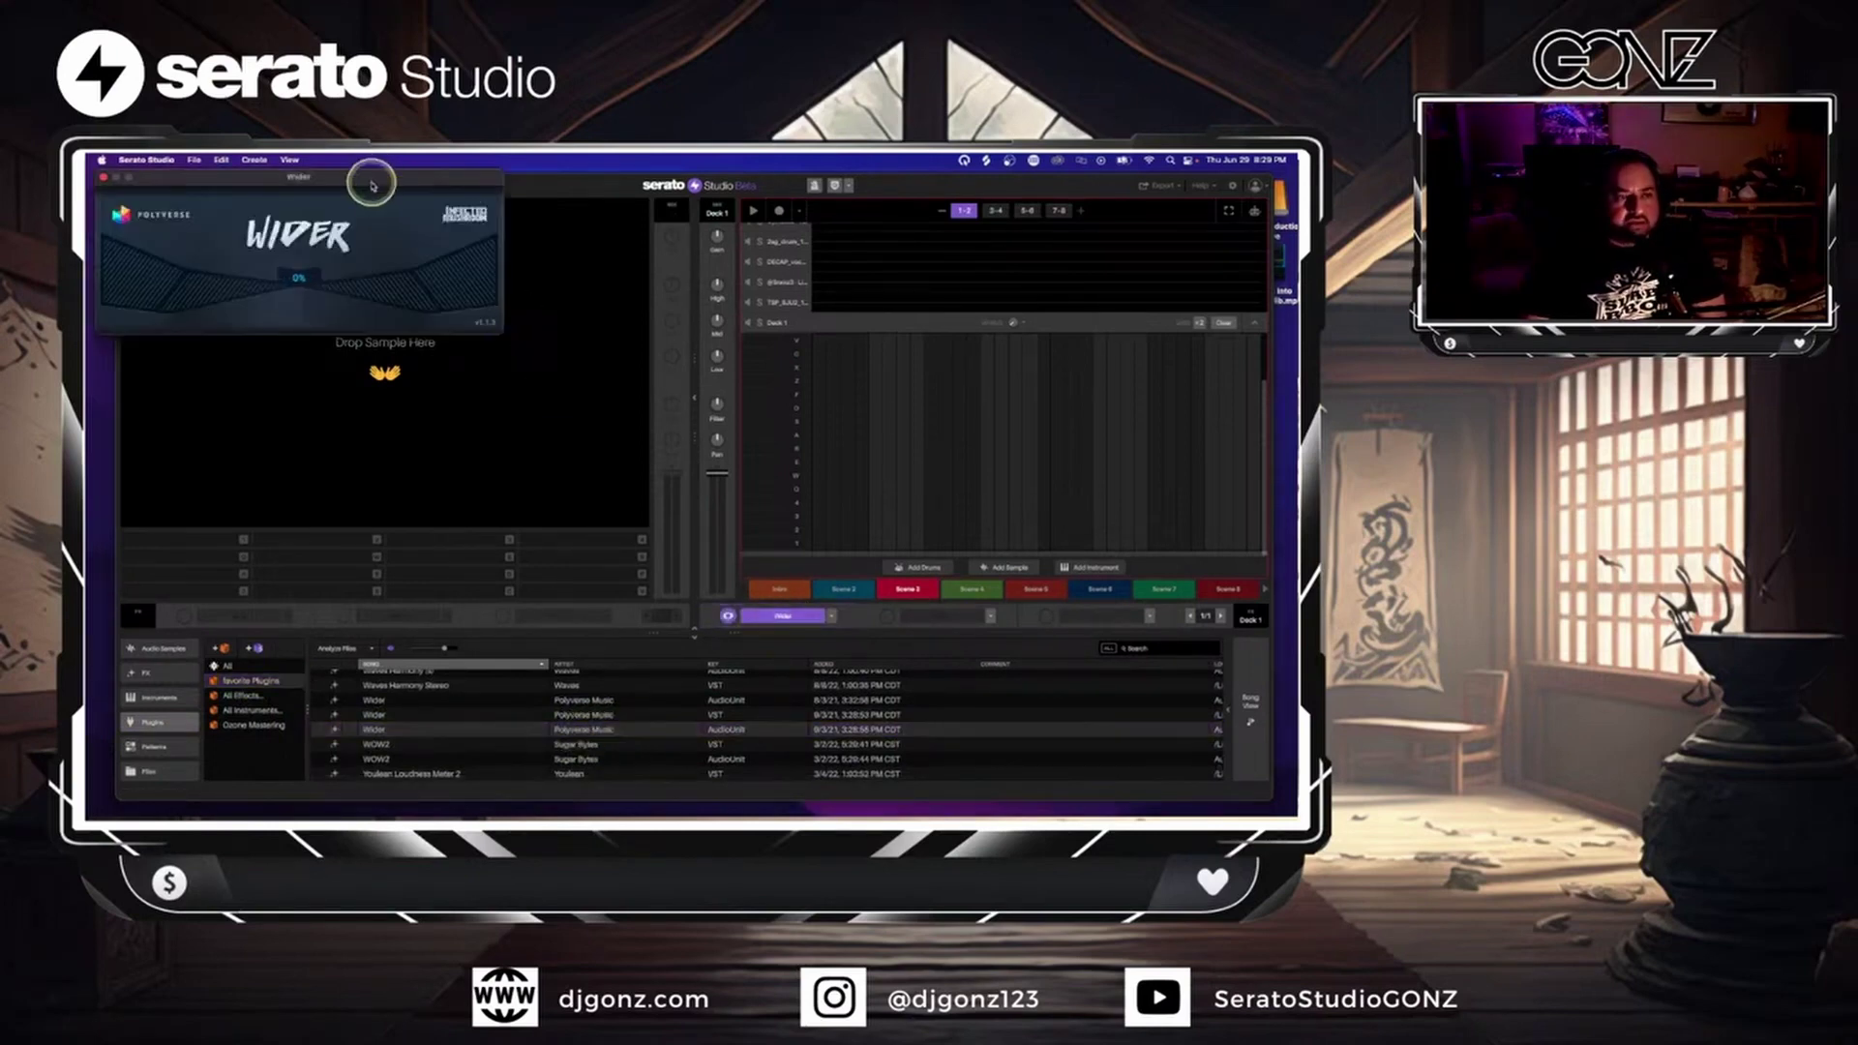
- Raise the Wider plugin's stereo width to 200% and close the plugin window
drag(373, 185, 443, 294)
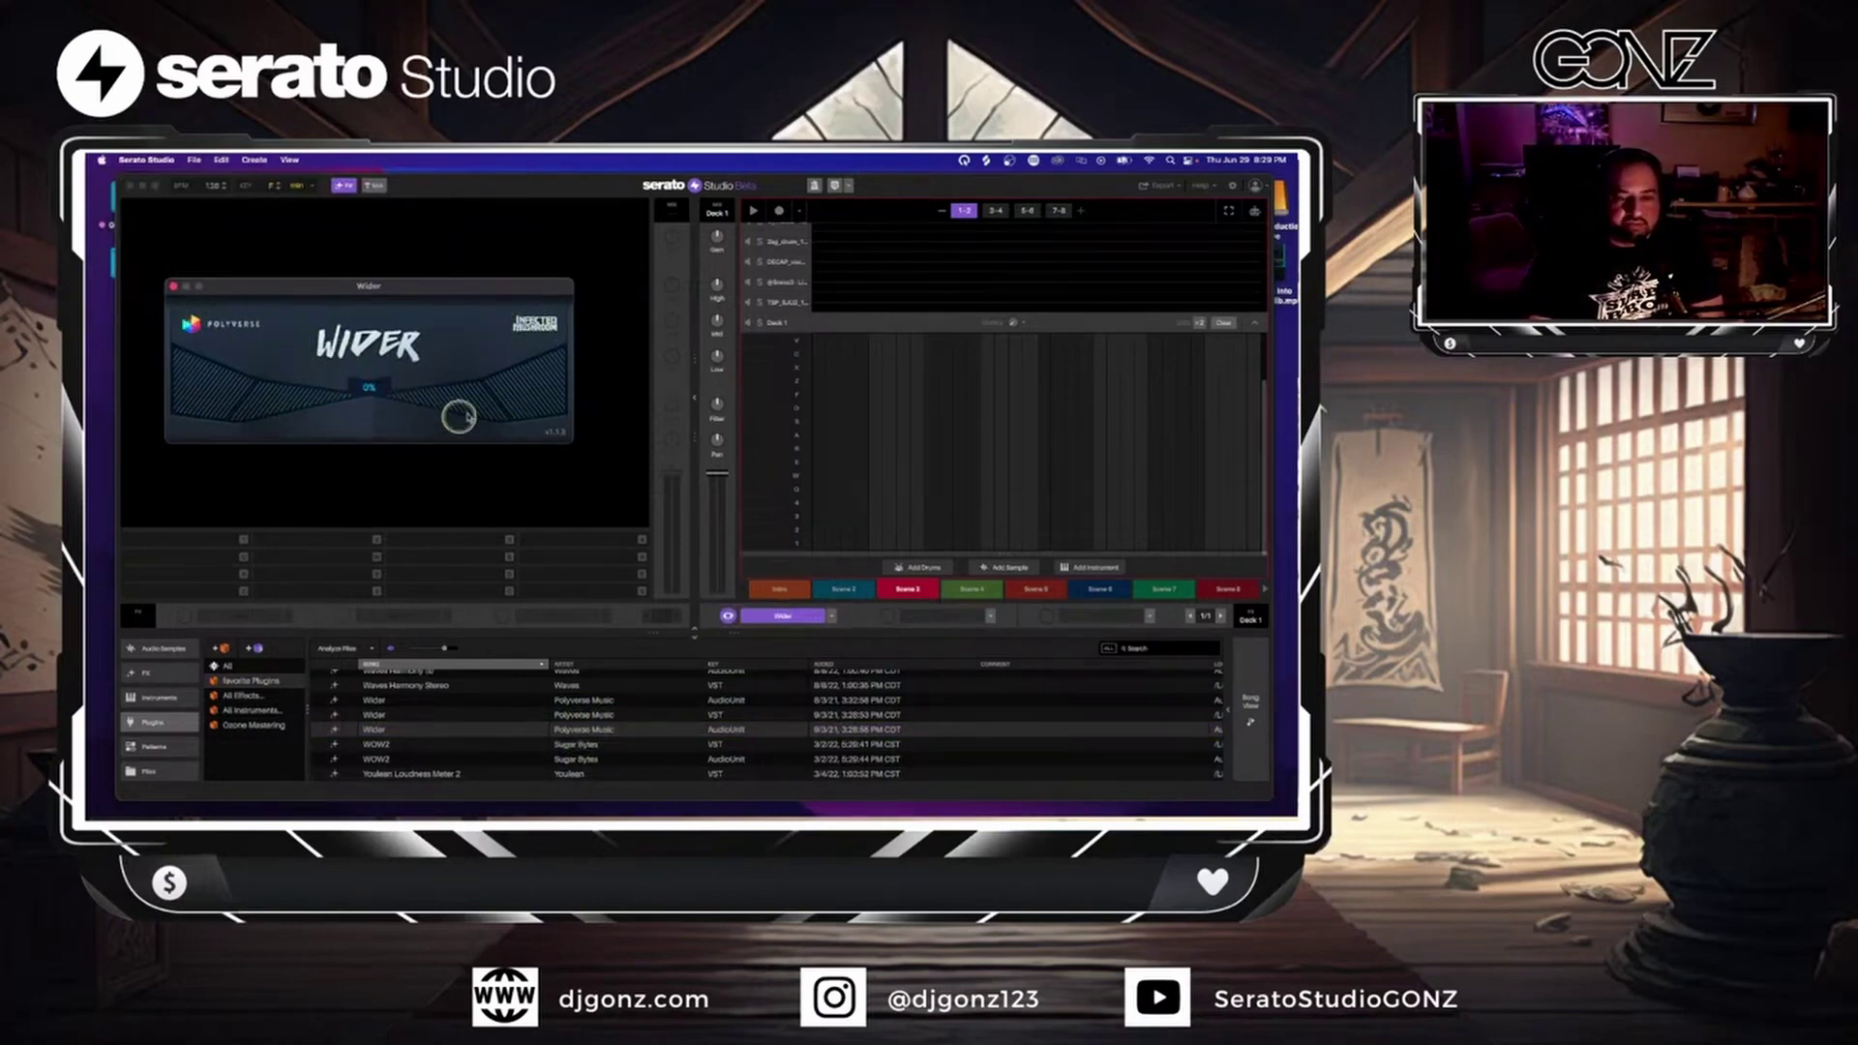
drag(468, 418, 690, 351)
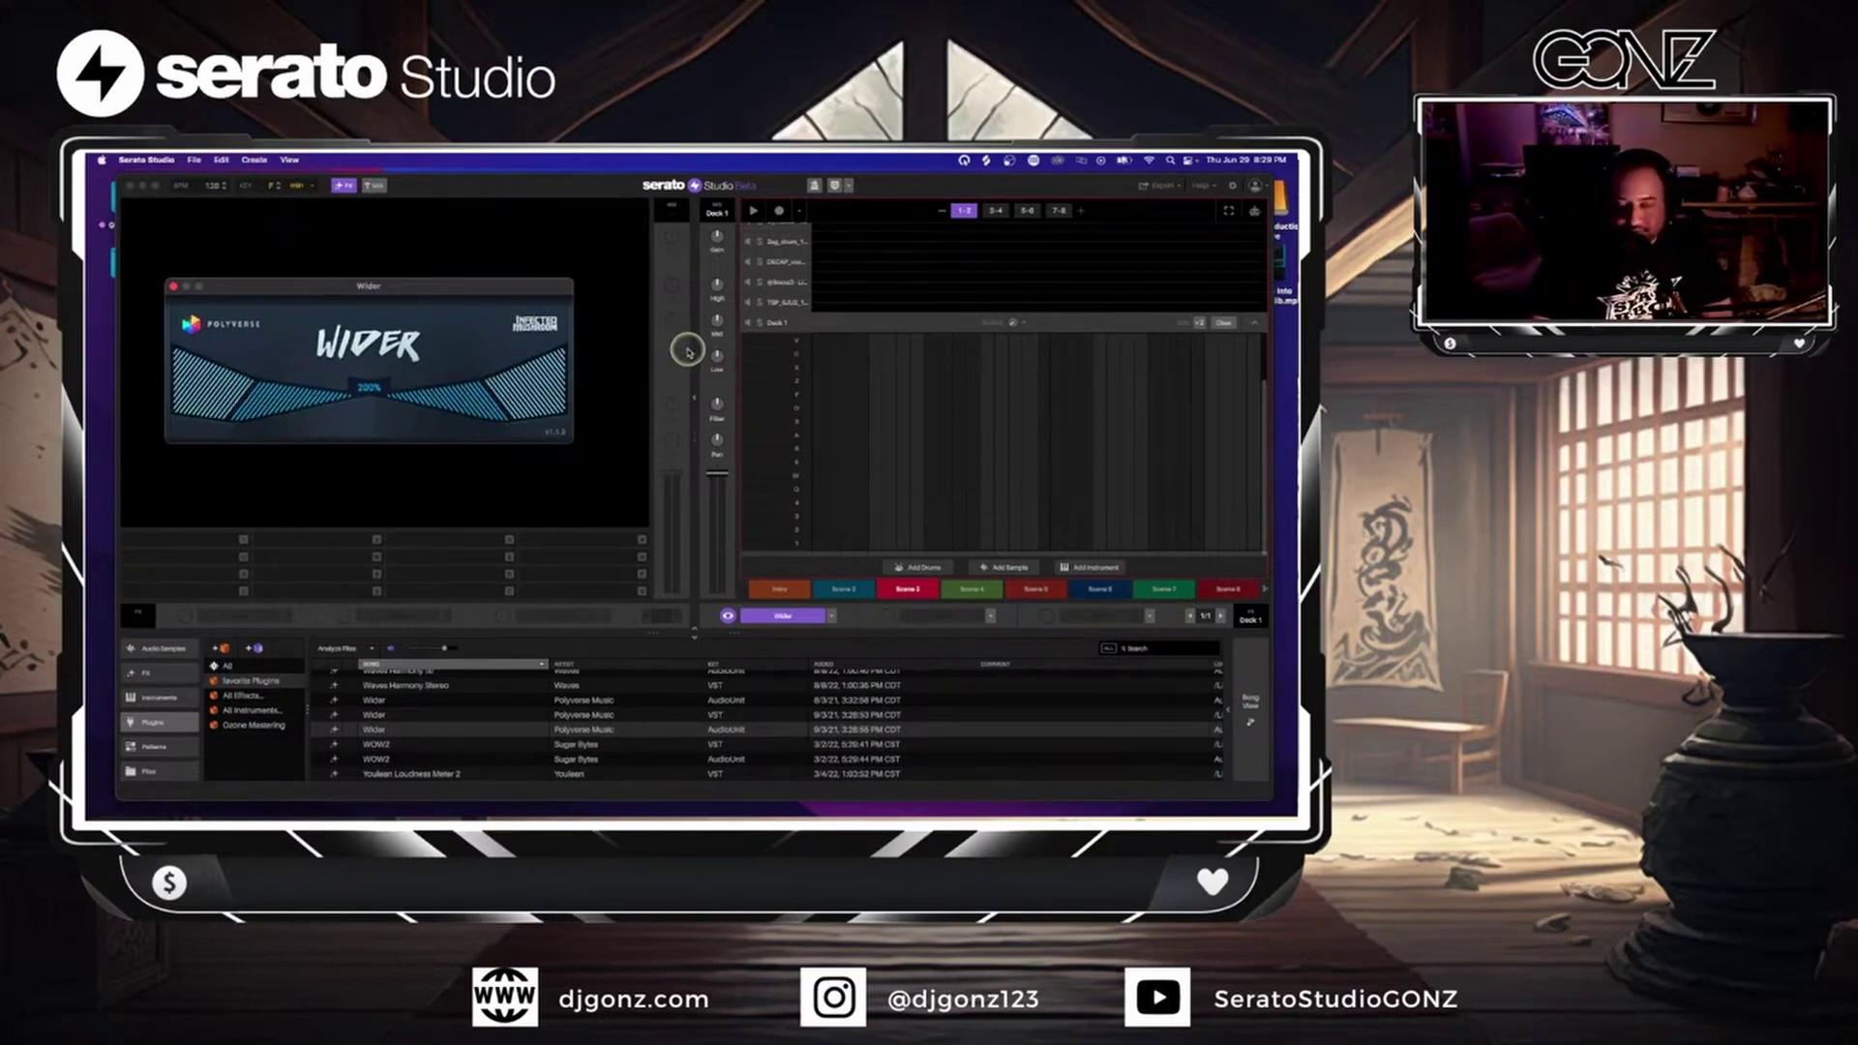
click(174, 289)
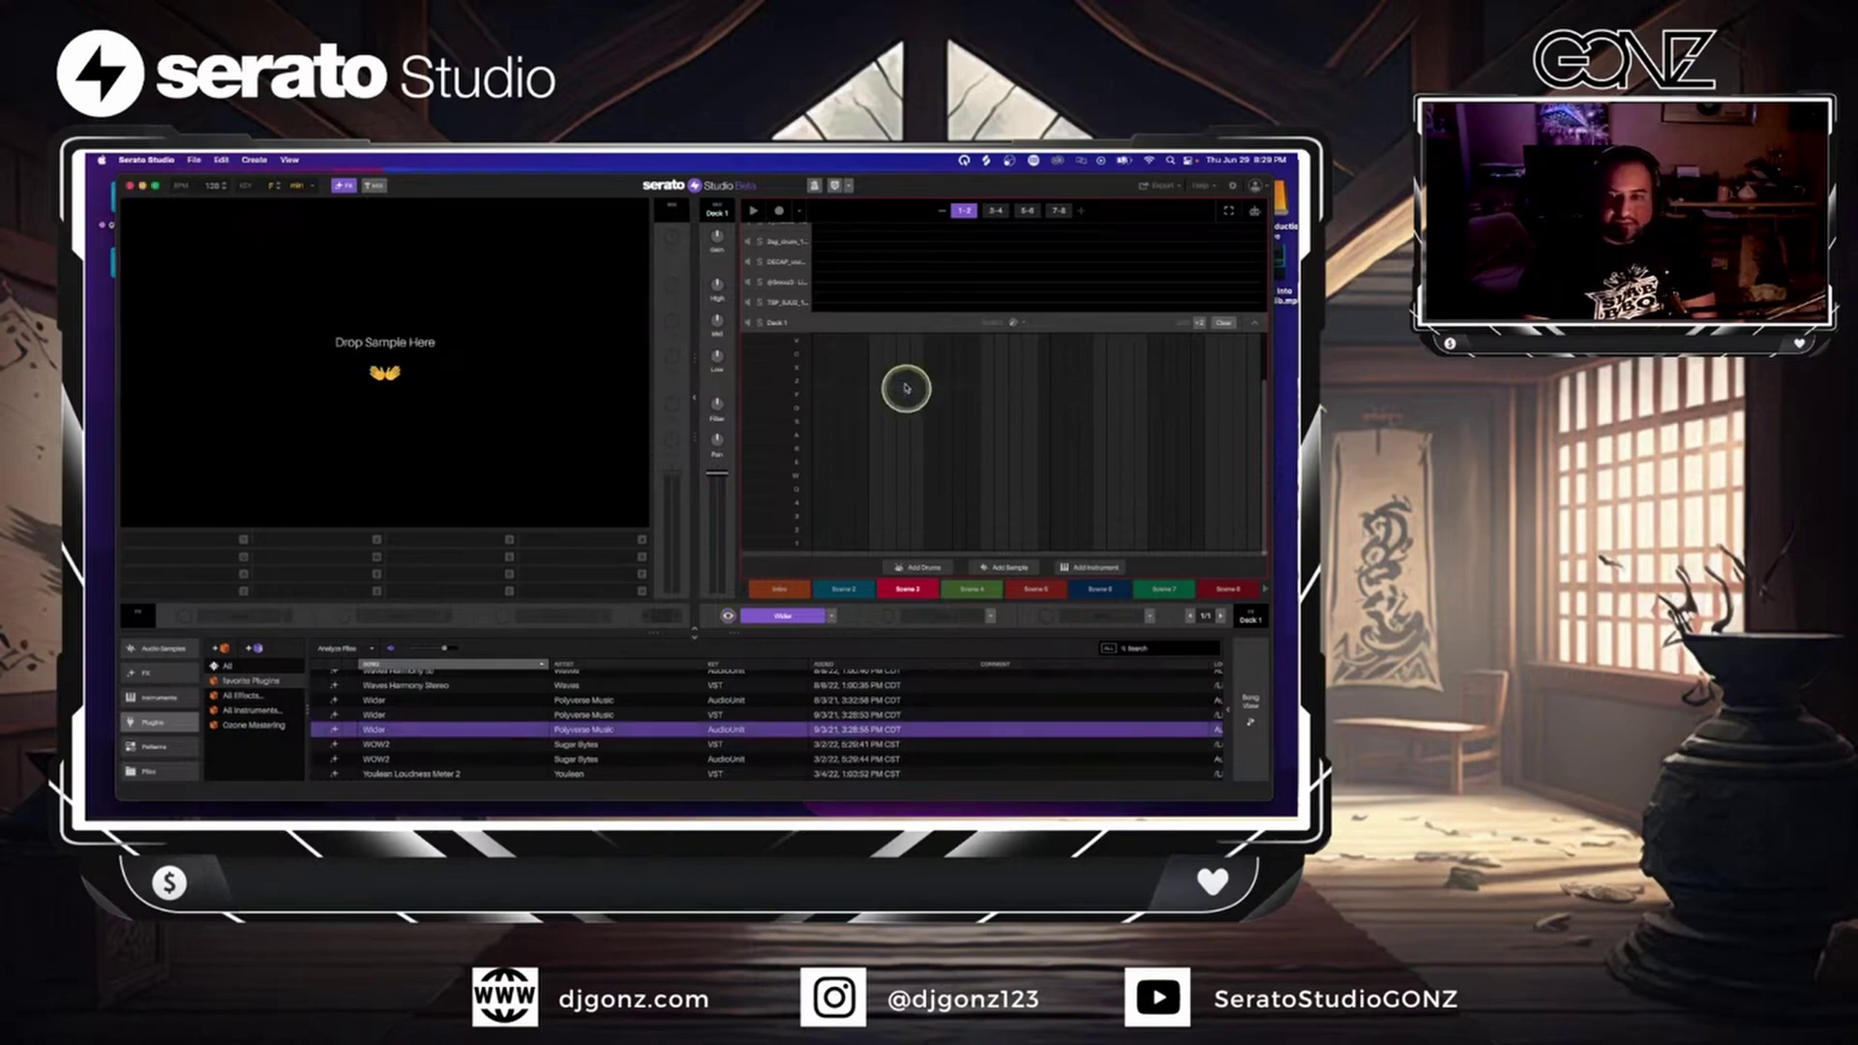
- Delete the empty Deck 1 from all scenes
click(801, 327)
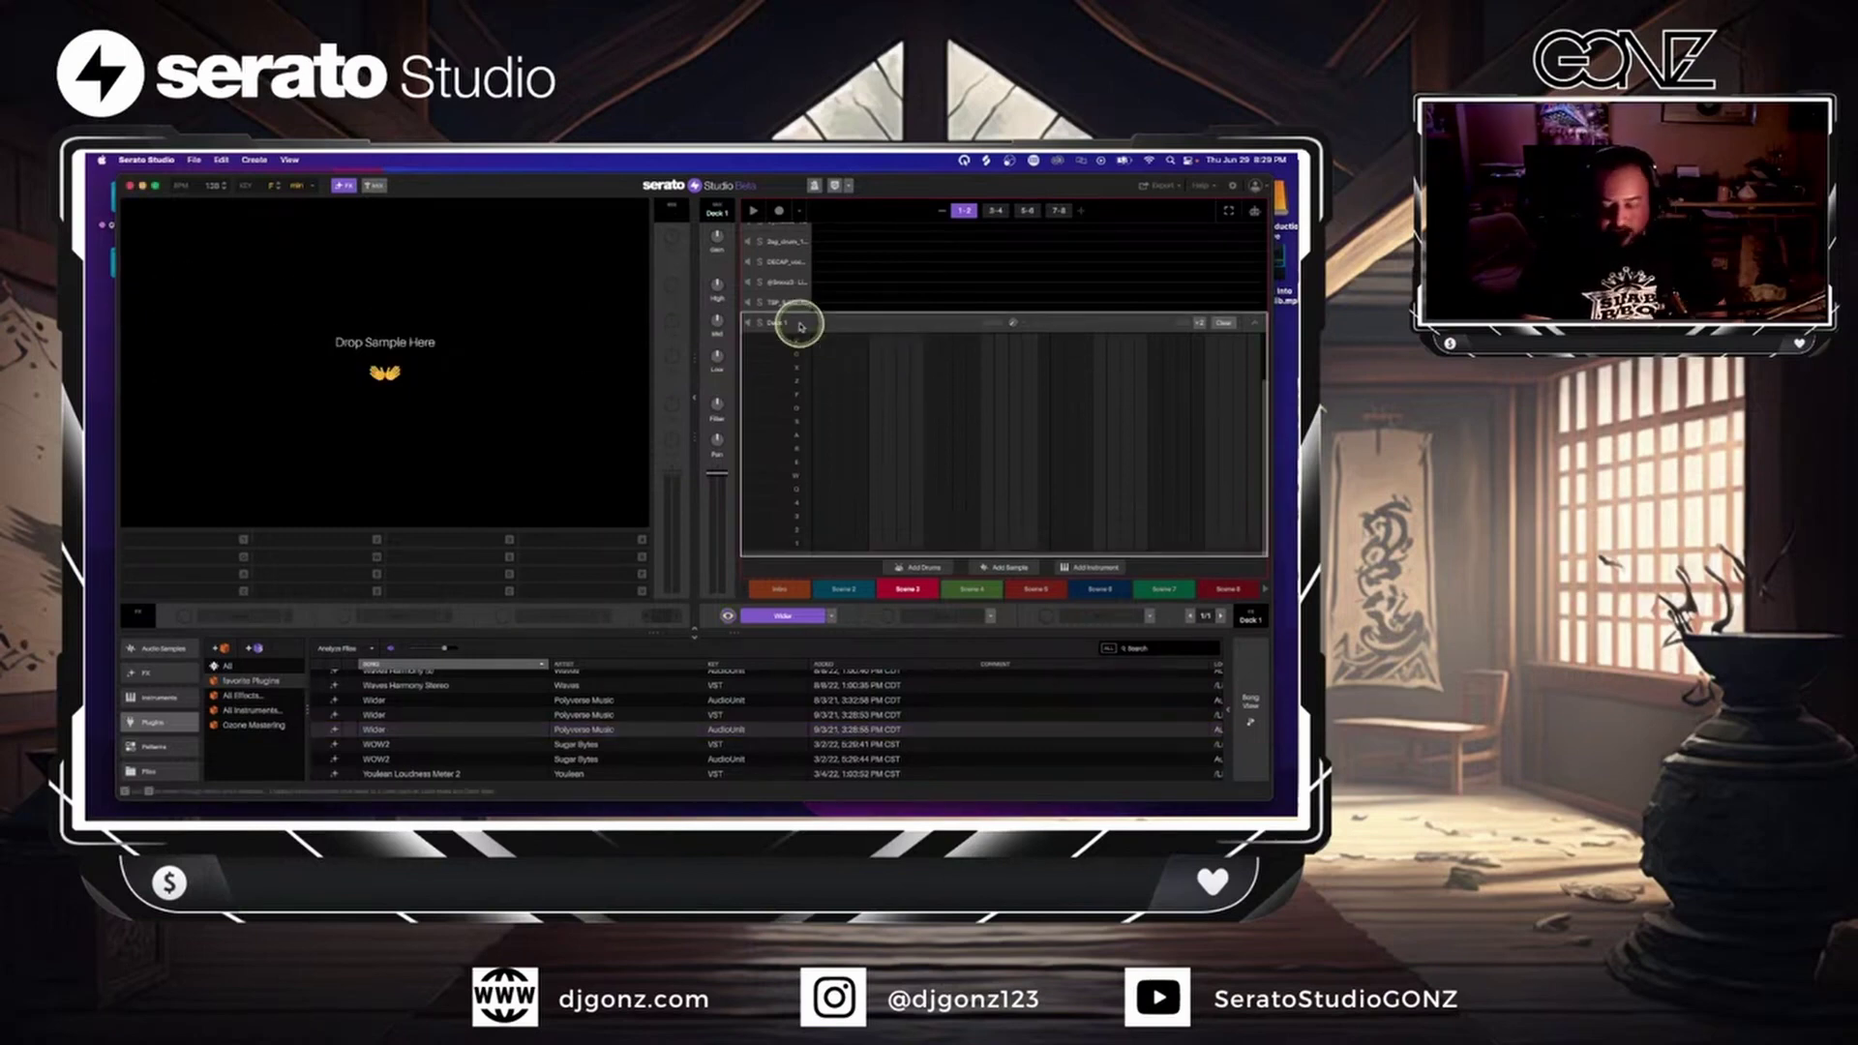
key(Delete)
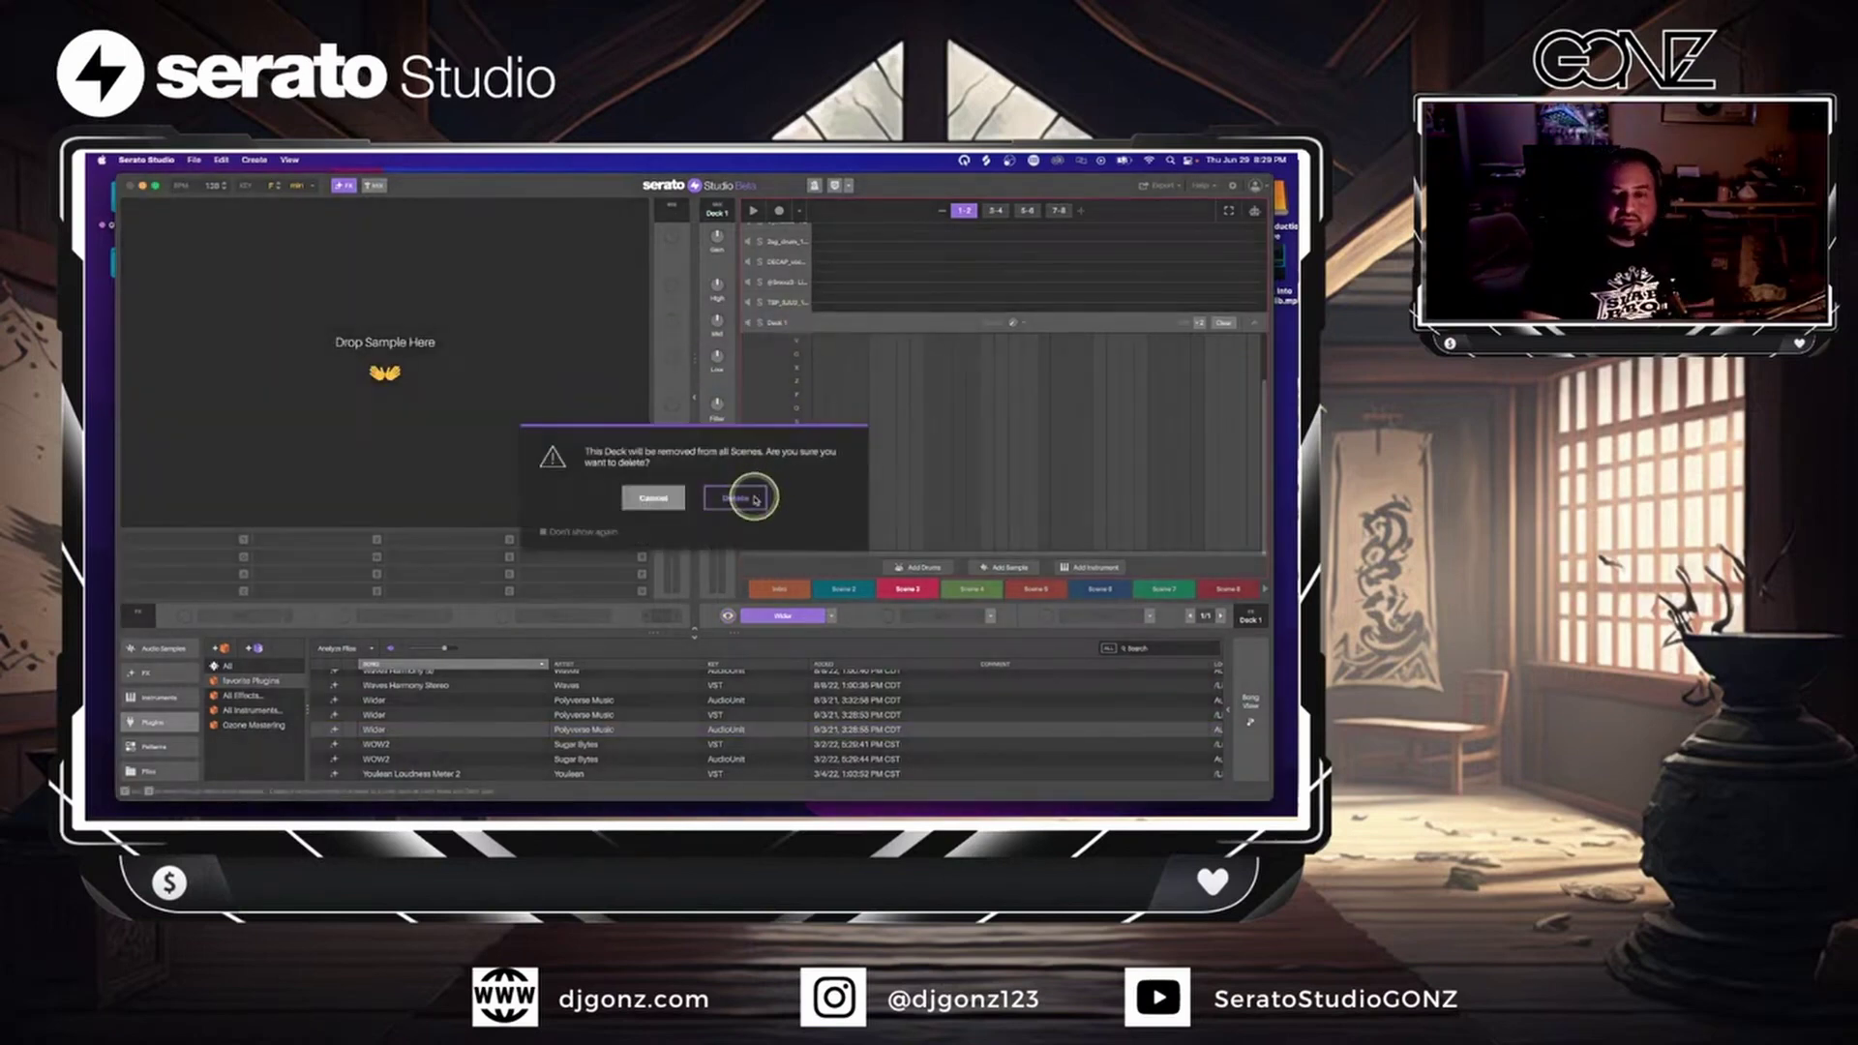
click(753, 498)
- Return to the song timeline and select its opening Scene 4 block
click(1251, 703)
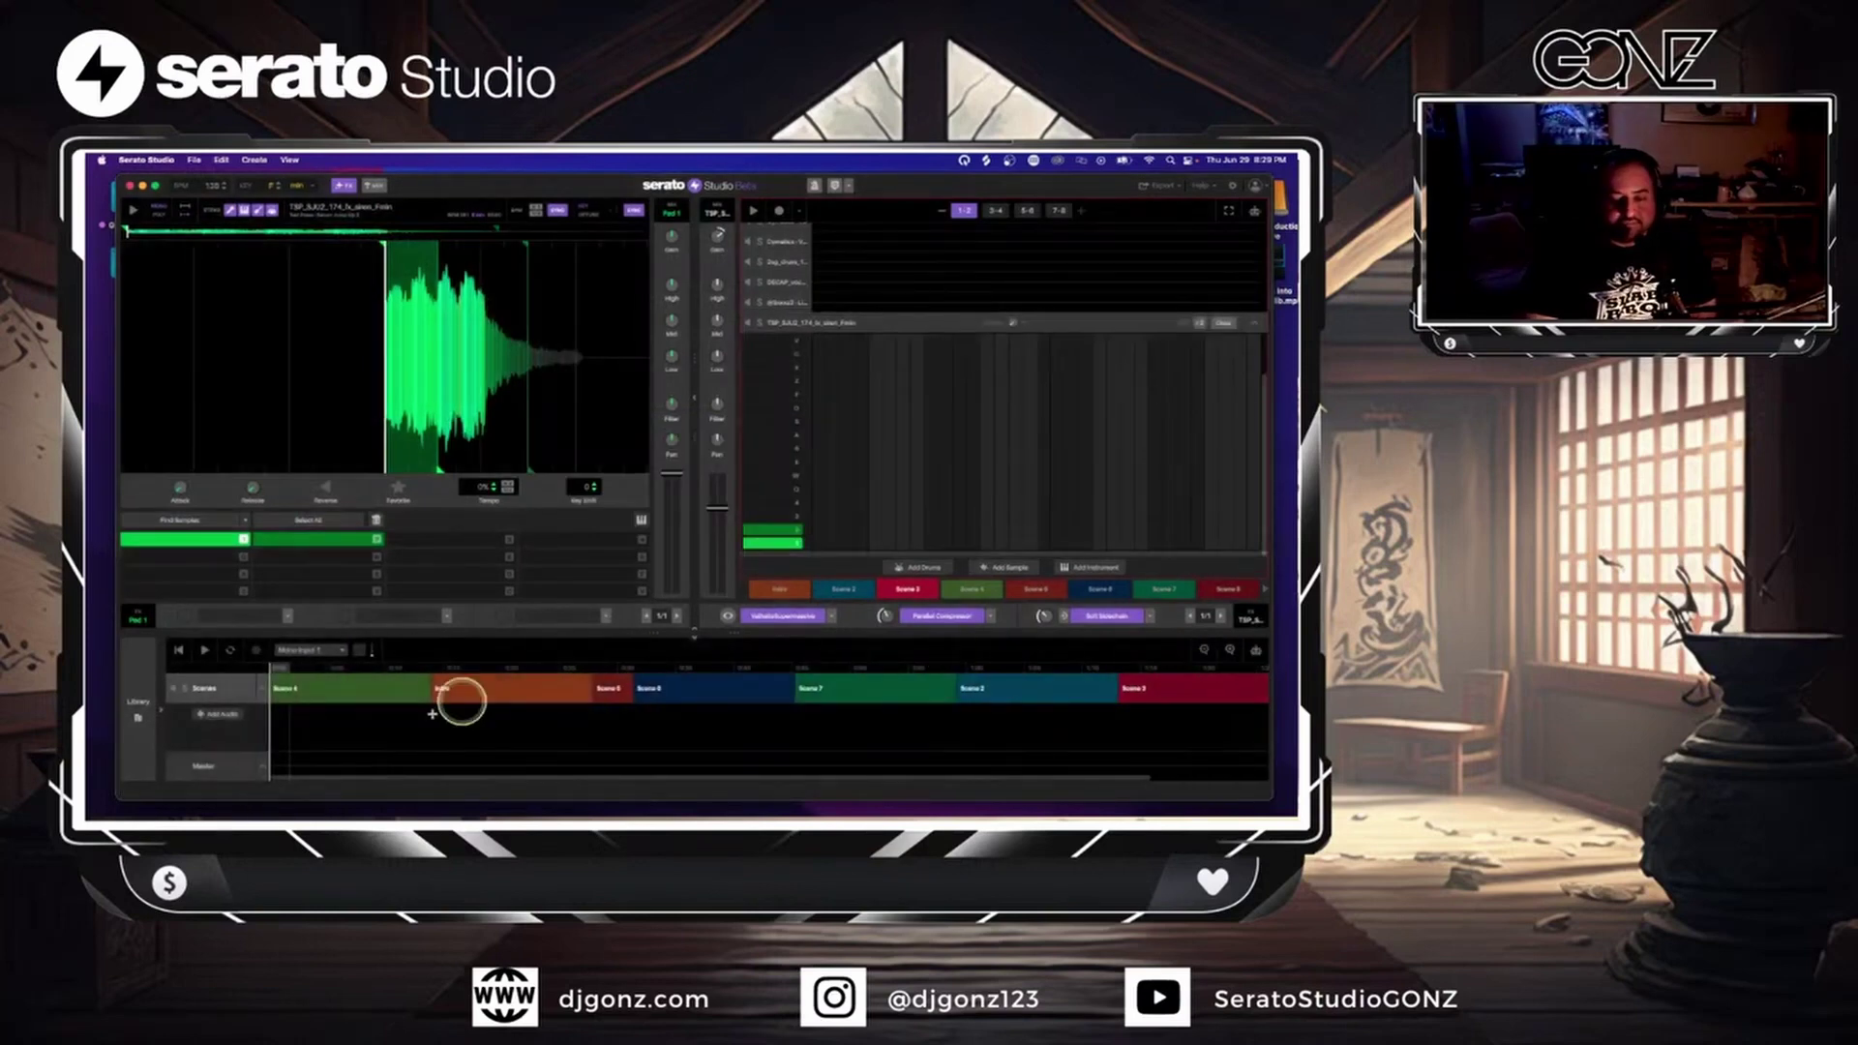
click(393, 687)
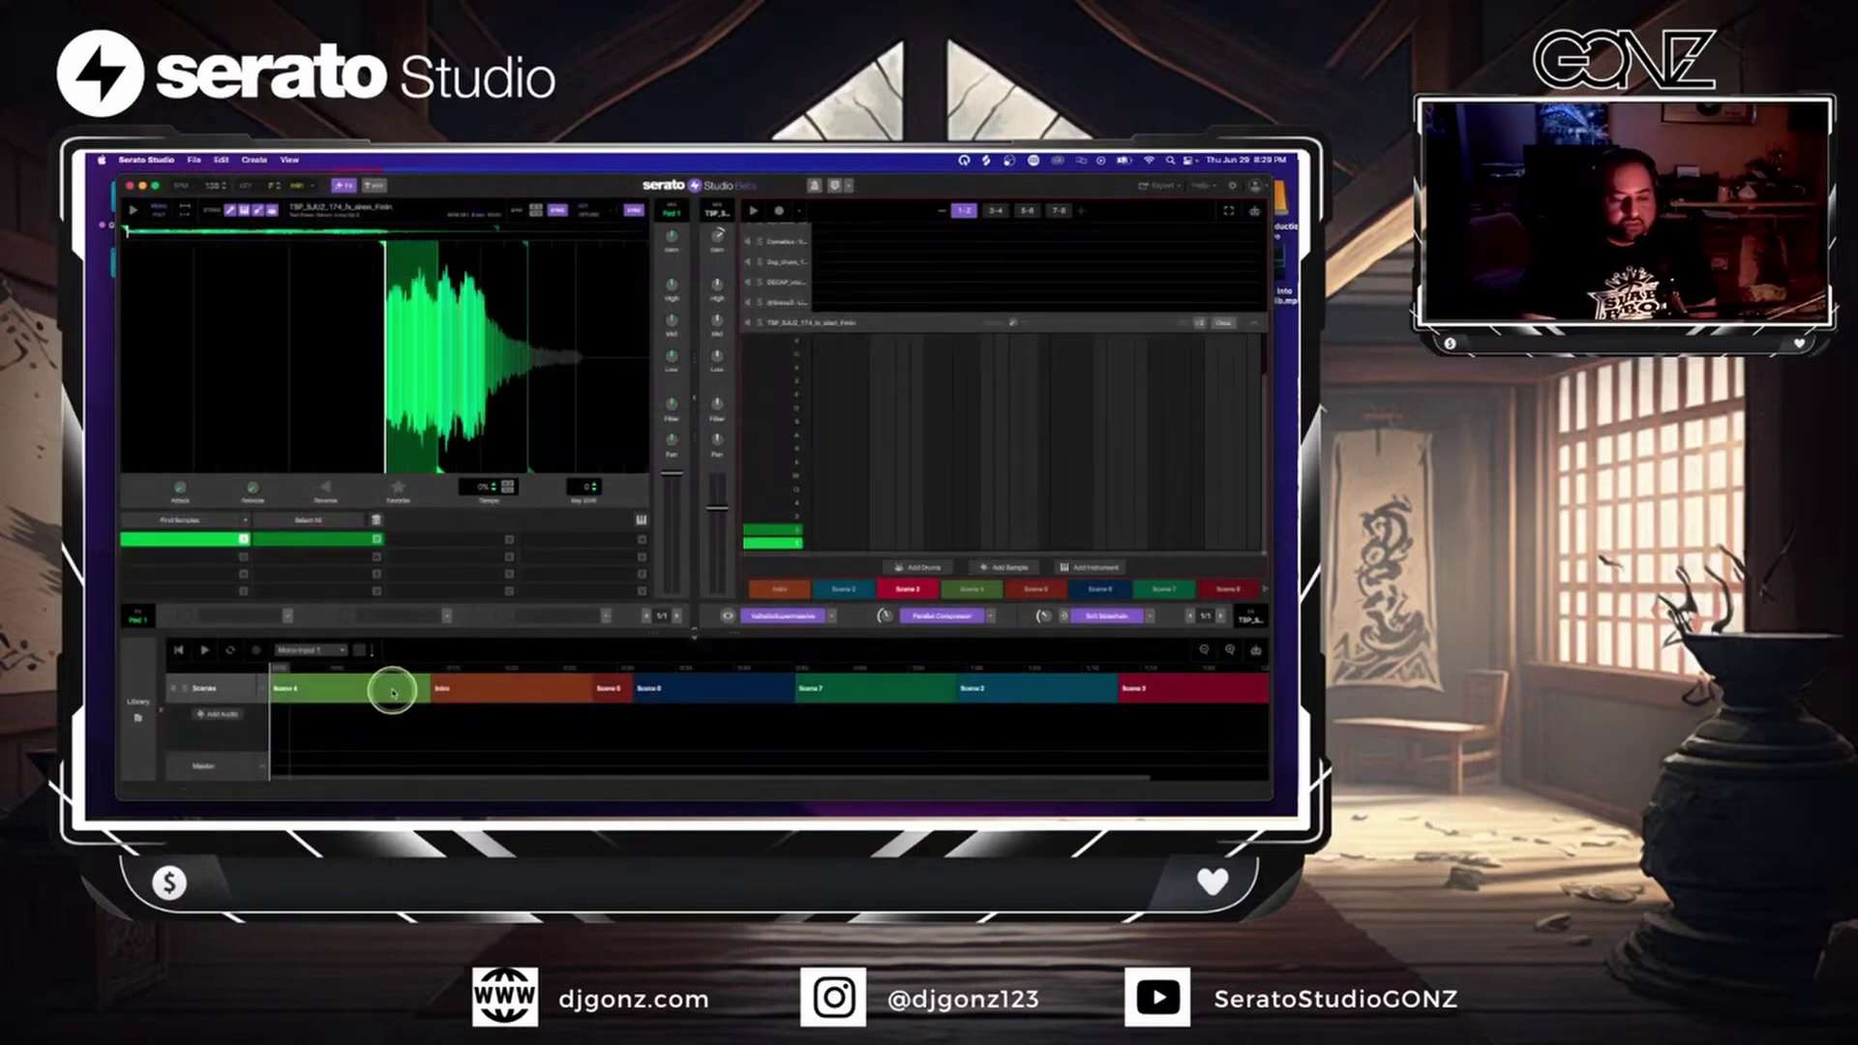
click(1205, 650)
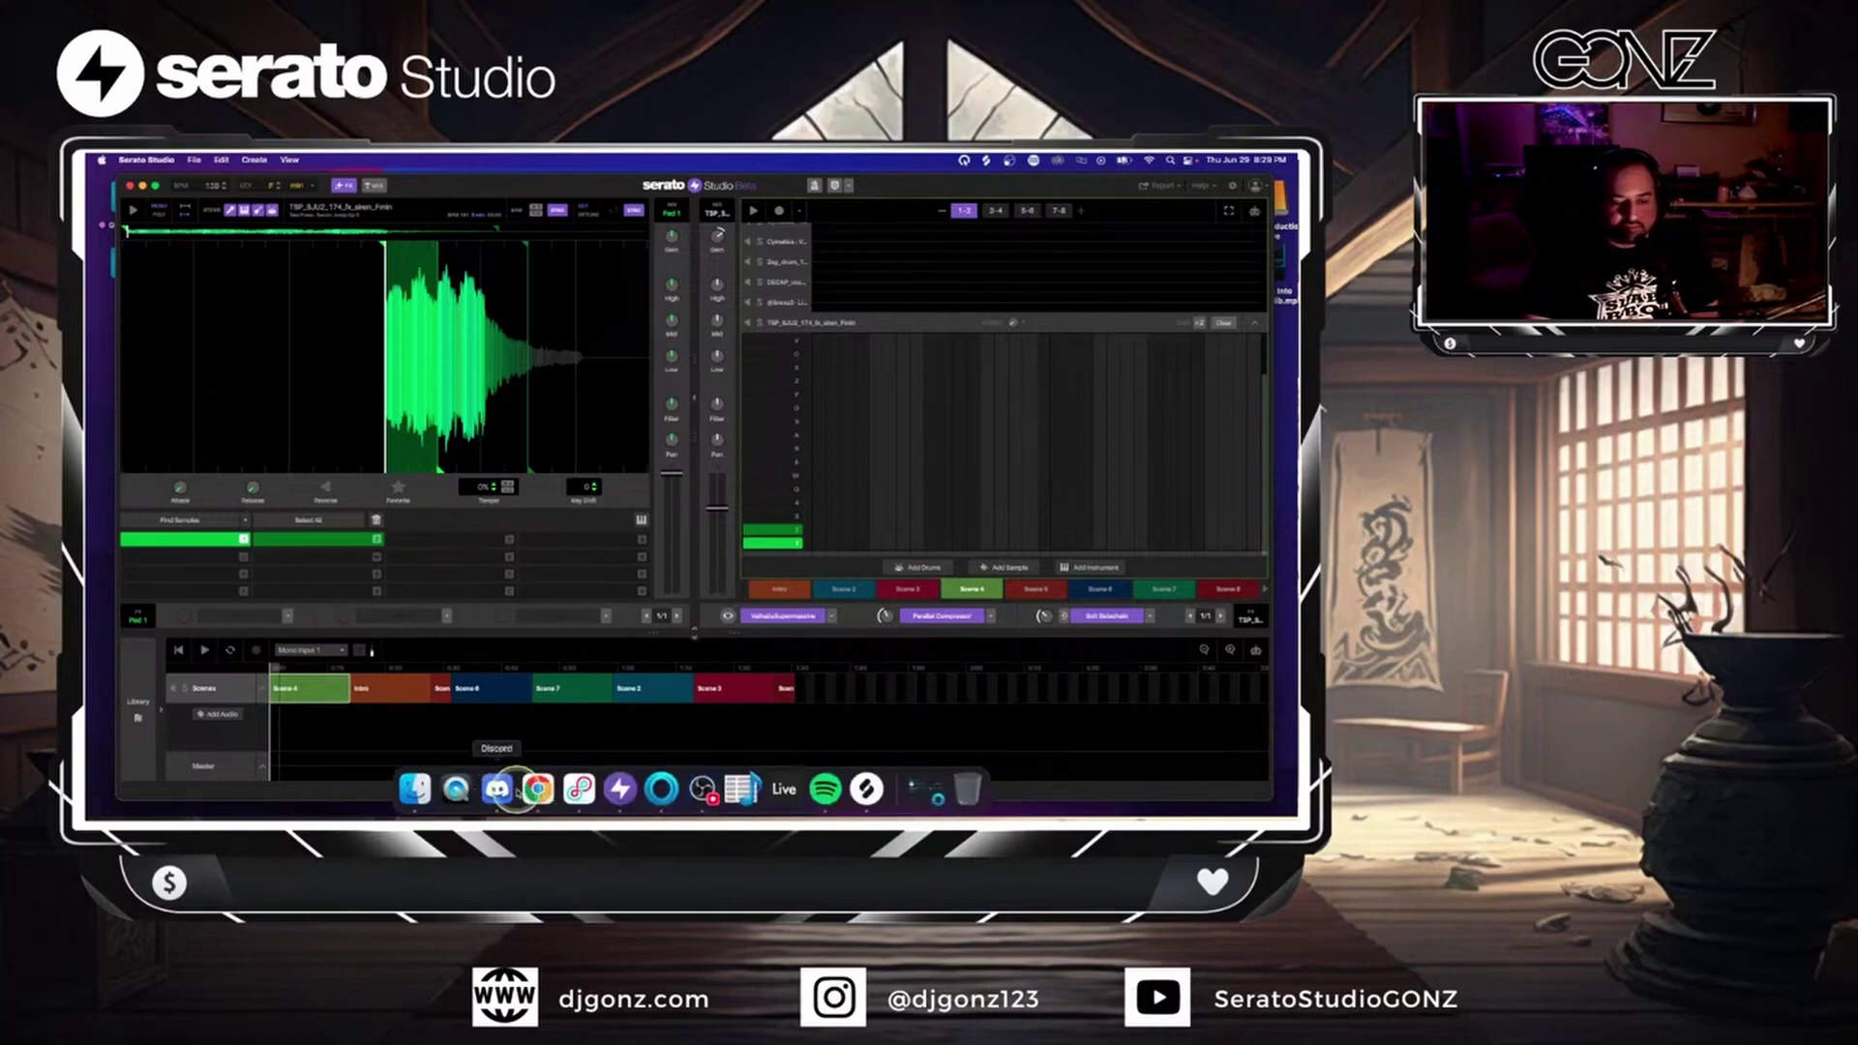
- Switch to Discord and browse the beat submissions in the Serato server's seratos-kitchen channel
click(513, 791)
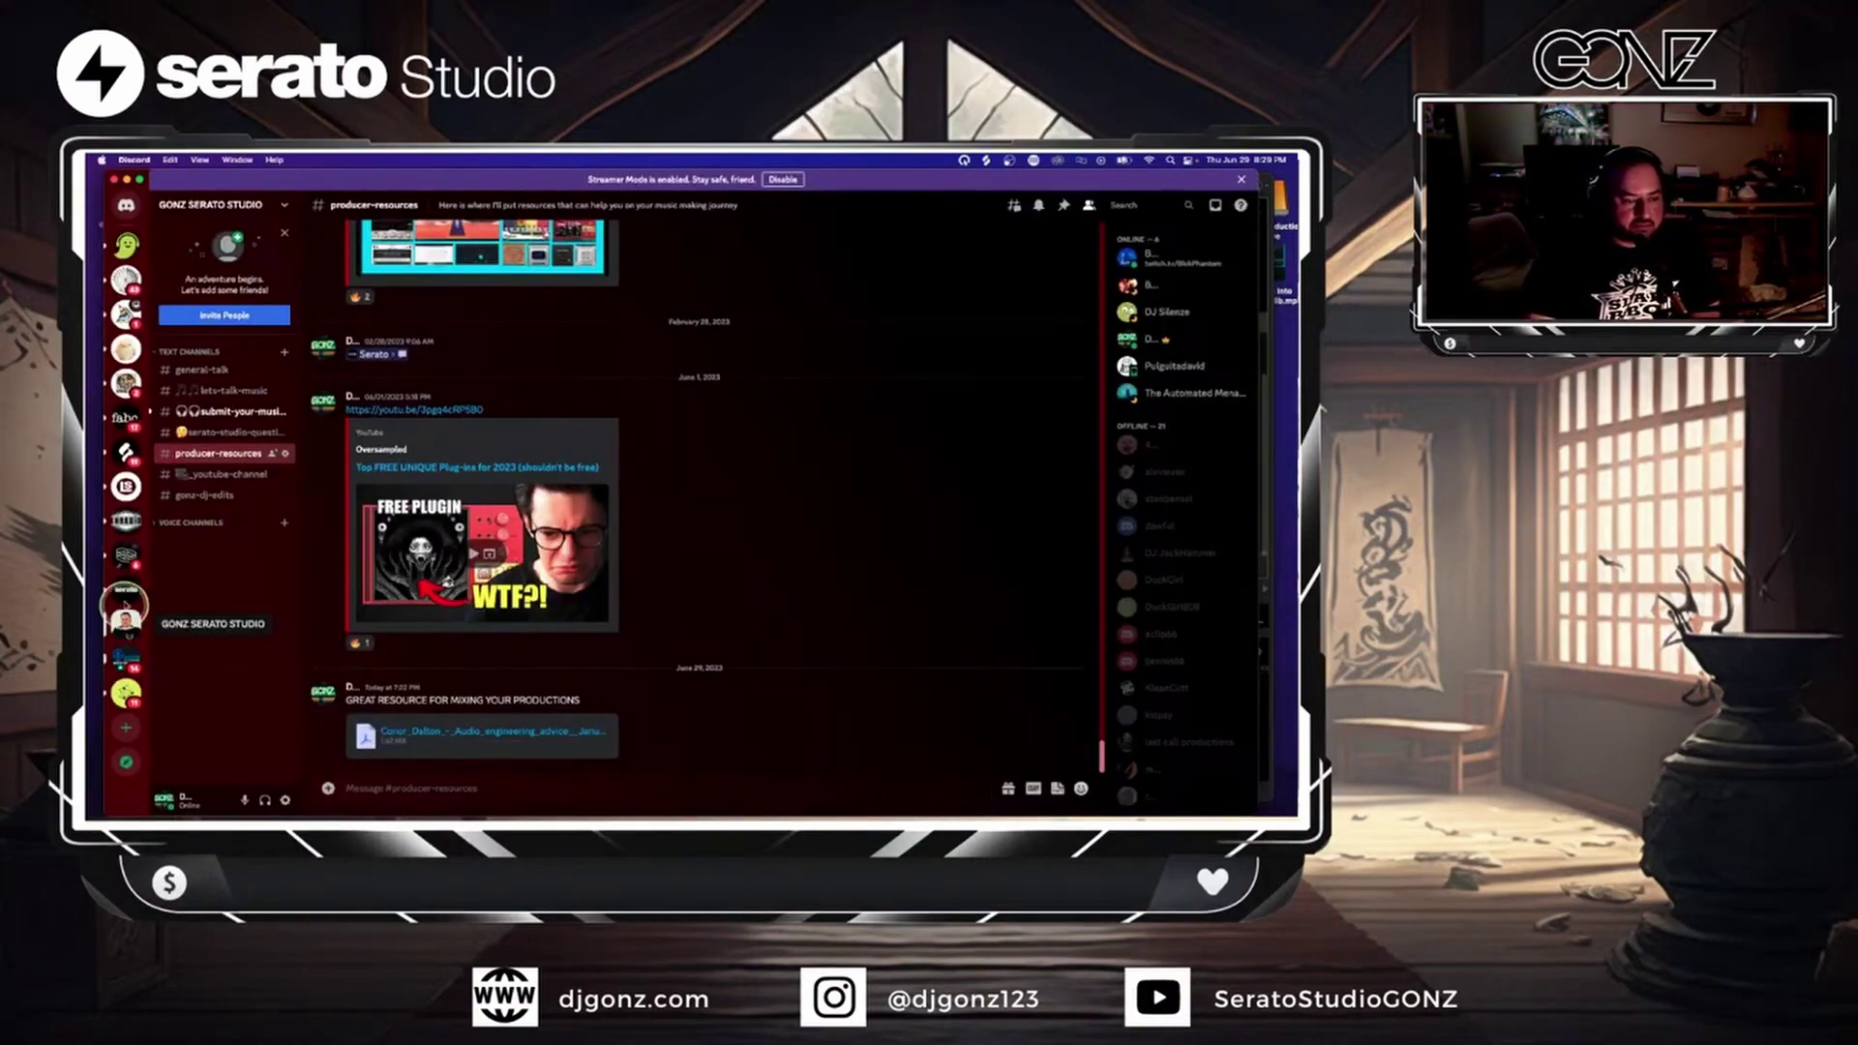
click(126, 588)
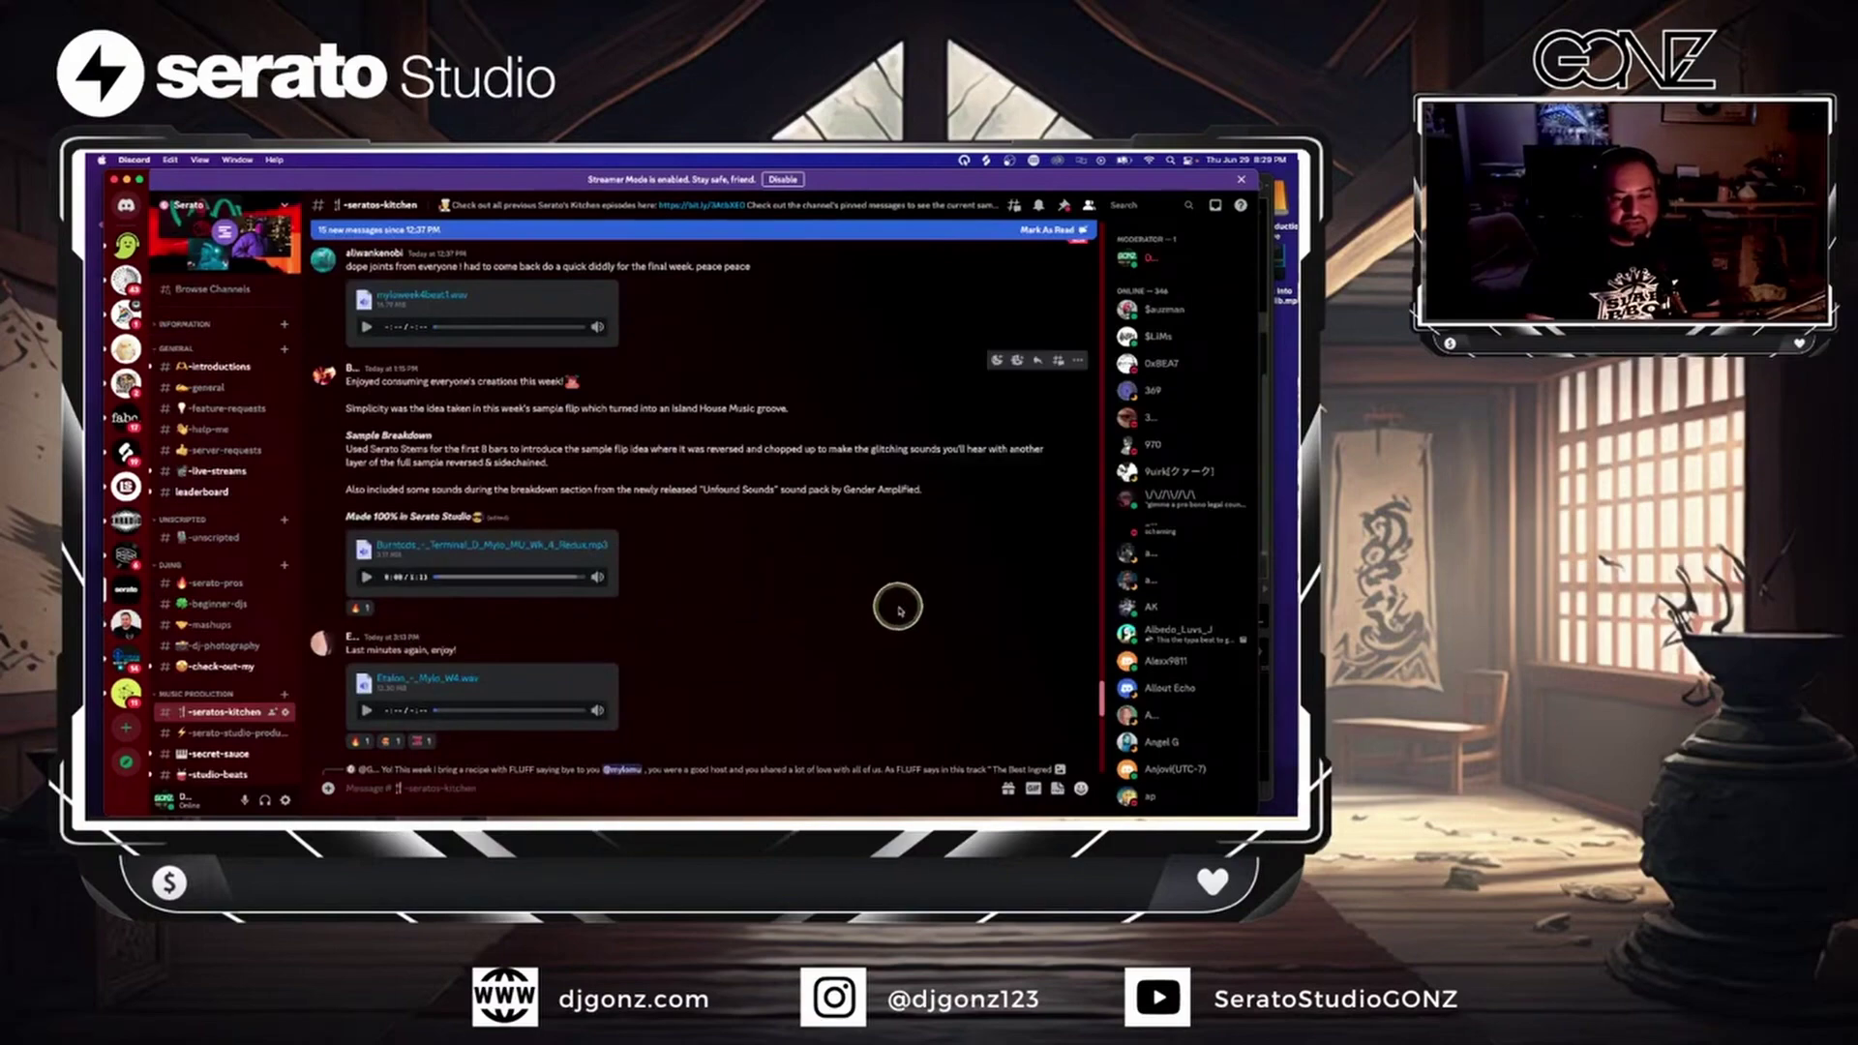
scroll(898, 611, up, 10)
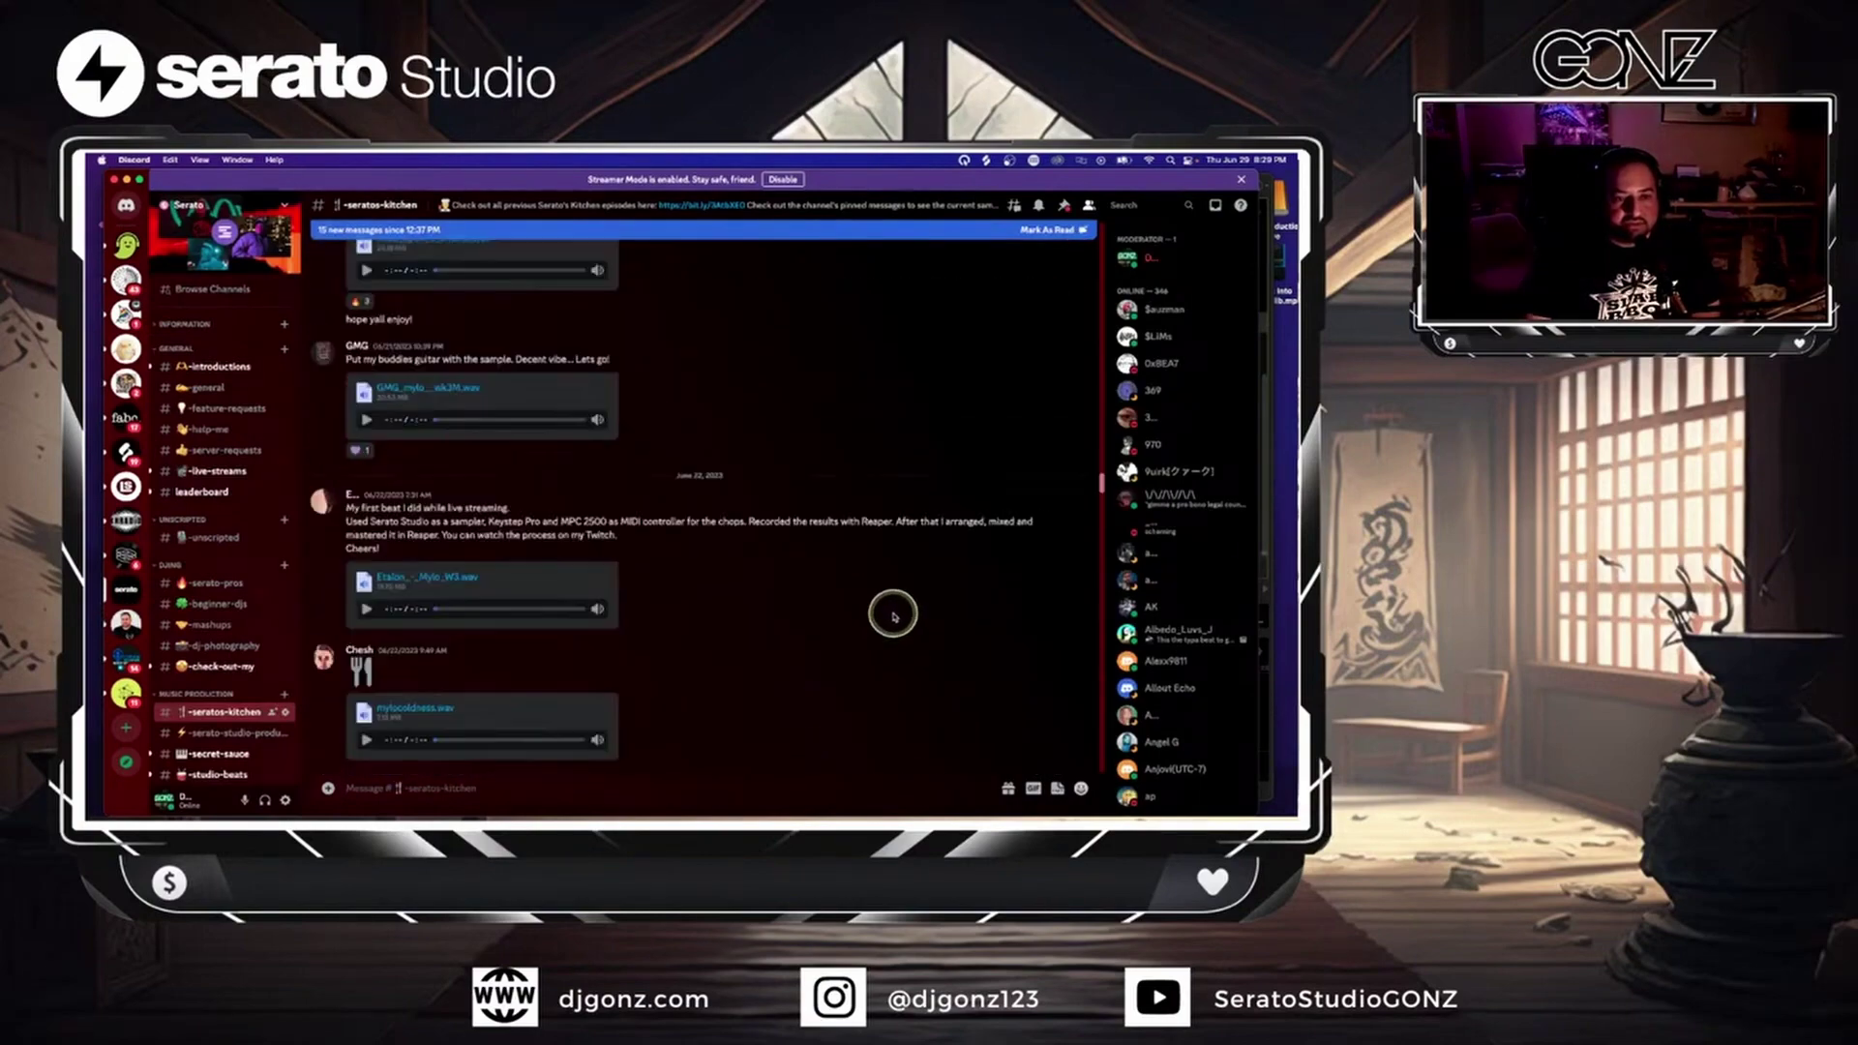
scroll(893, 616, down, 1)
scroll(893, 615, up, 8)
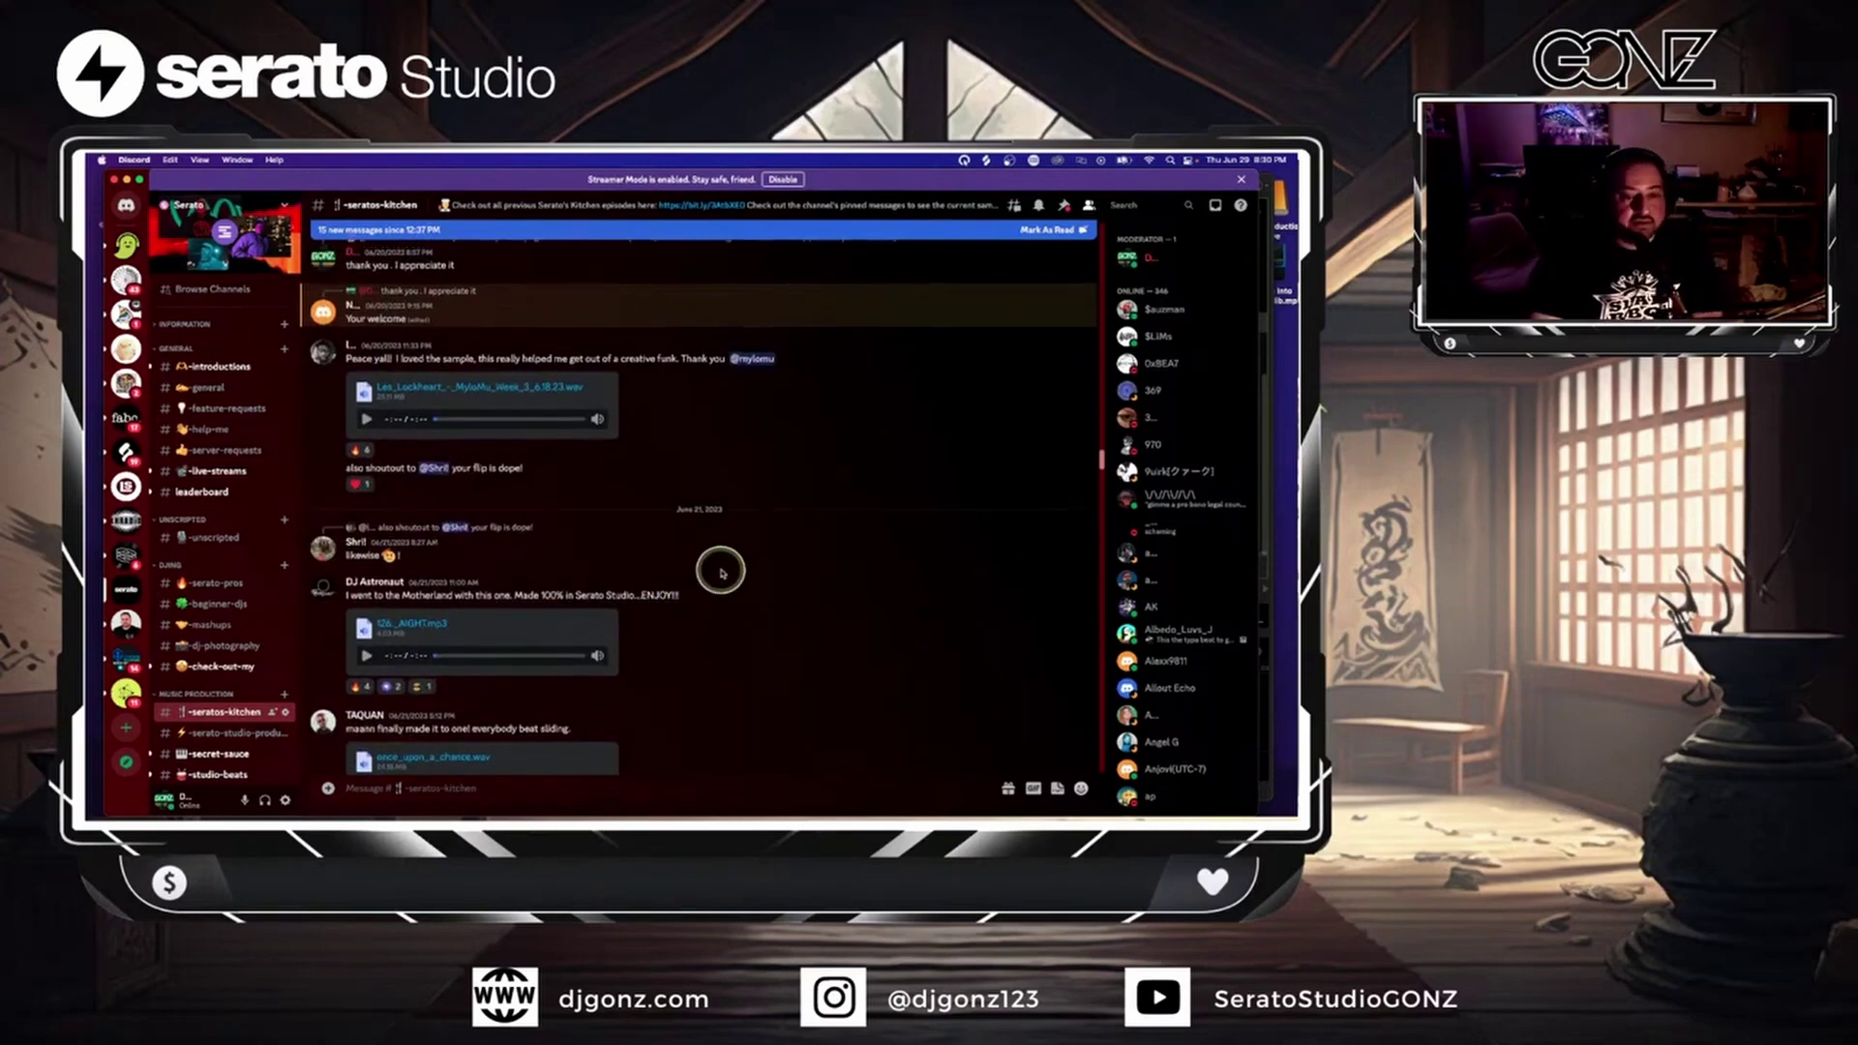
scroll(756, 572, up, 3)
scroll(756, 572, up, 2)
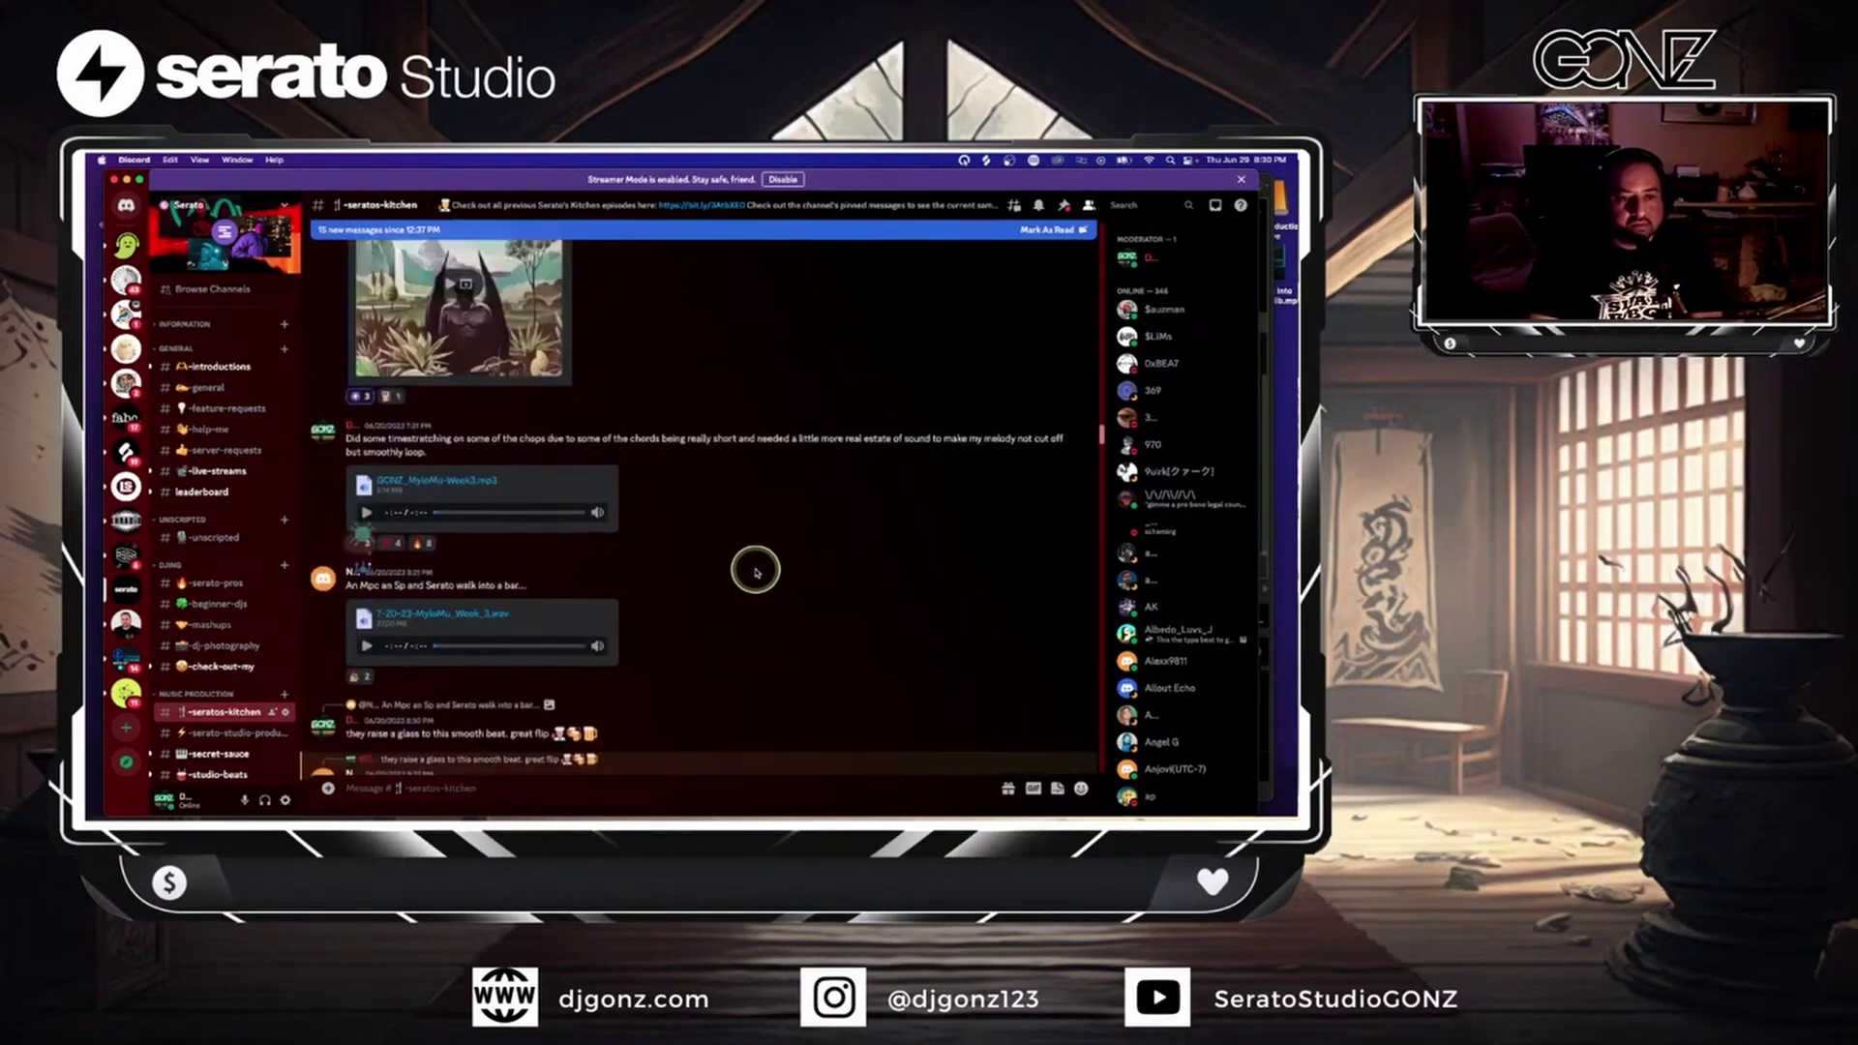
scroll(755, 572, down, 12)
scroll(755, 572, down, 15)
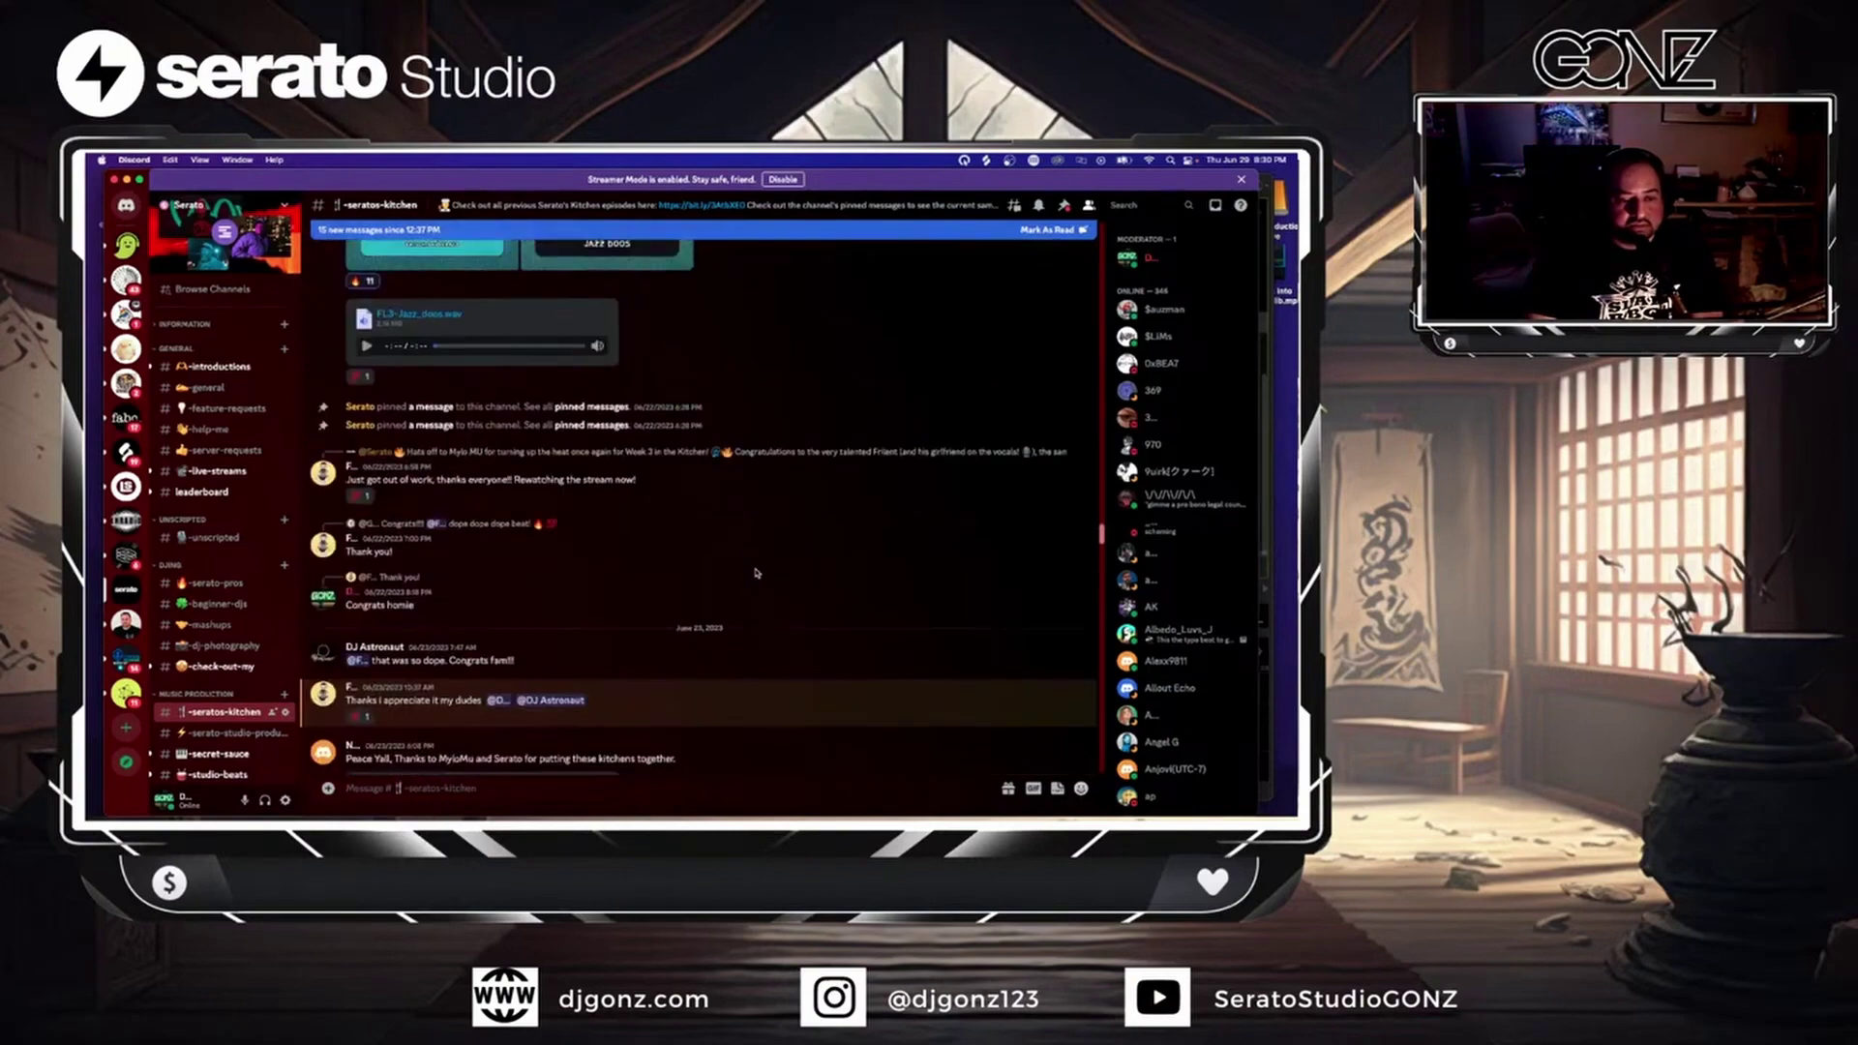
- View the attached announcement video and the June 29th Mylo Mu flyer, then close the preview and minimize Discord
click(616, 417)
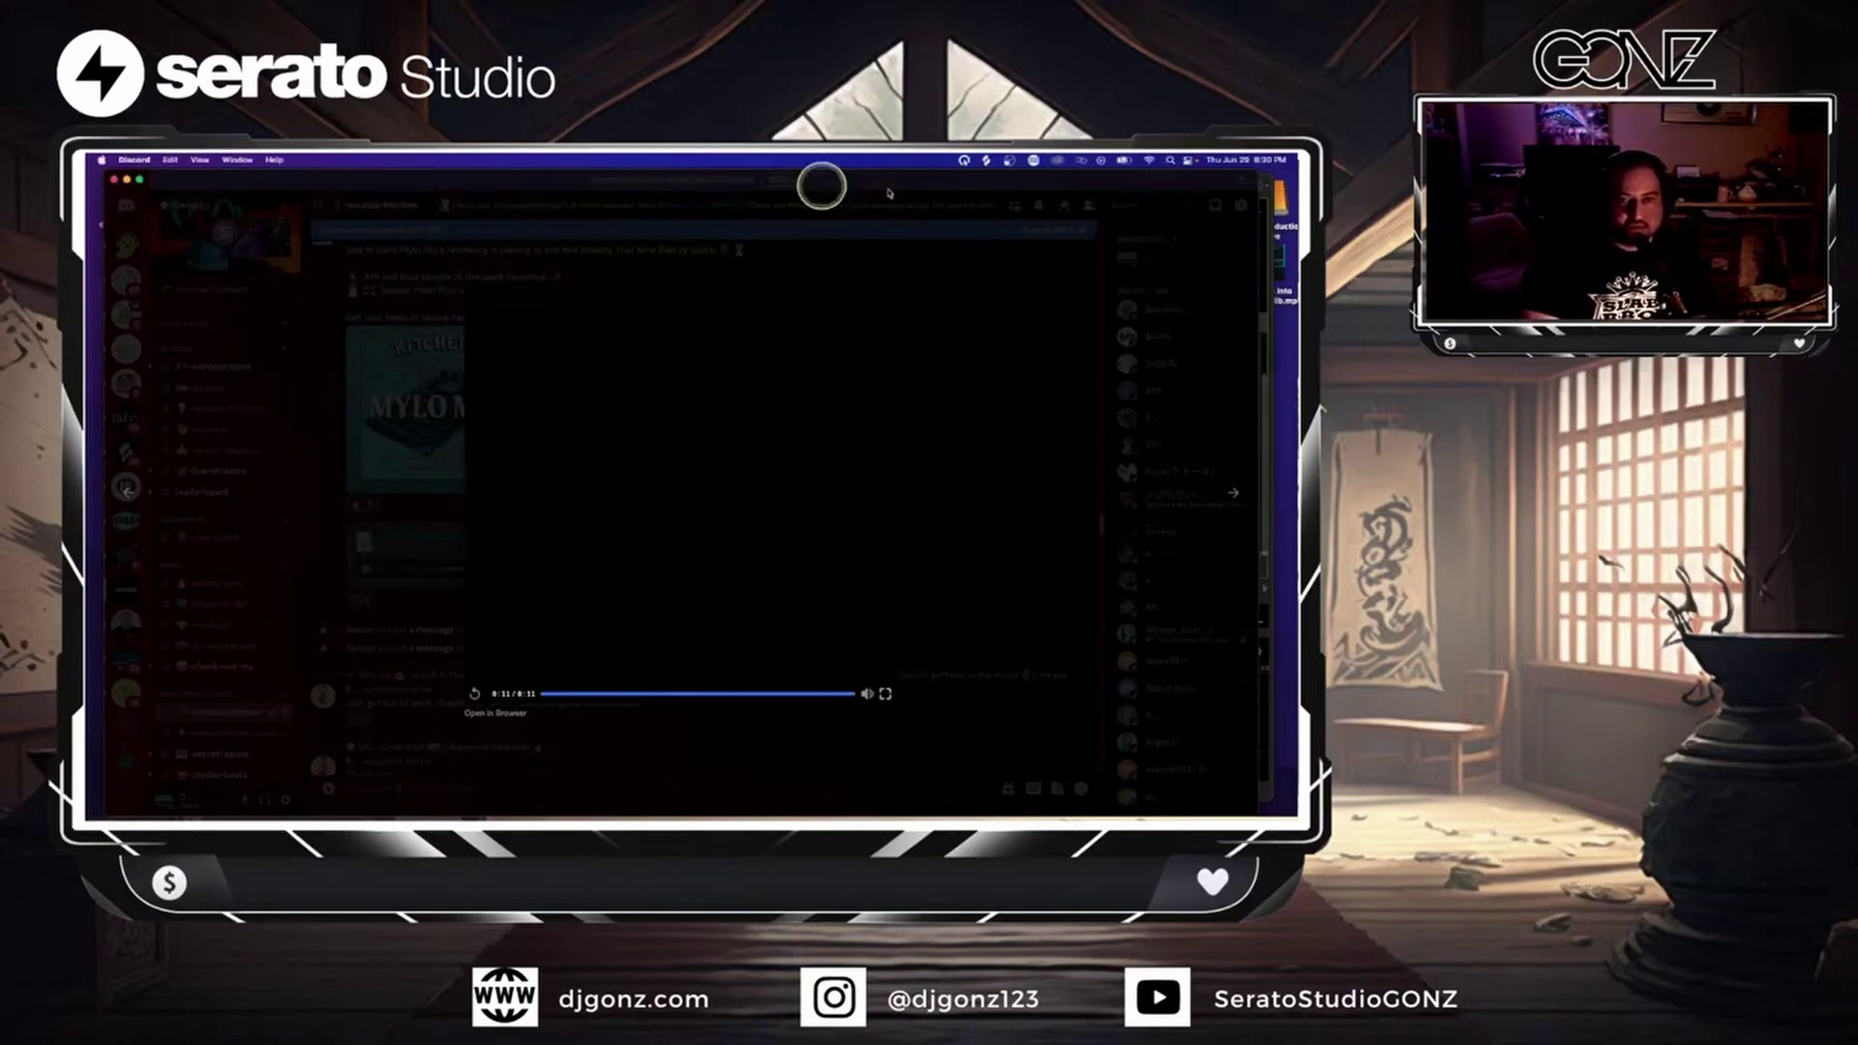
click(1237, 495)
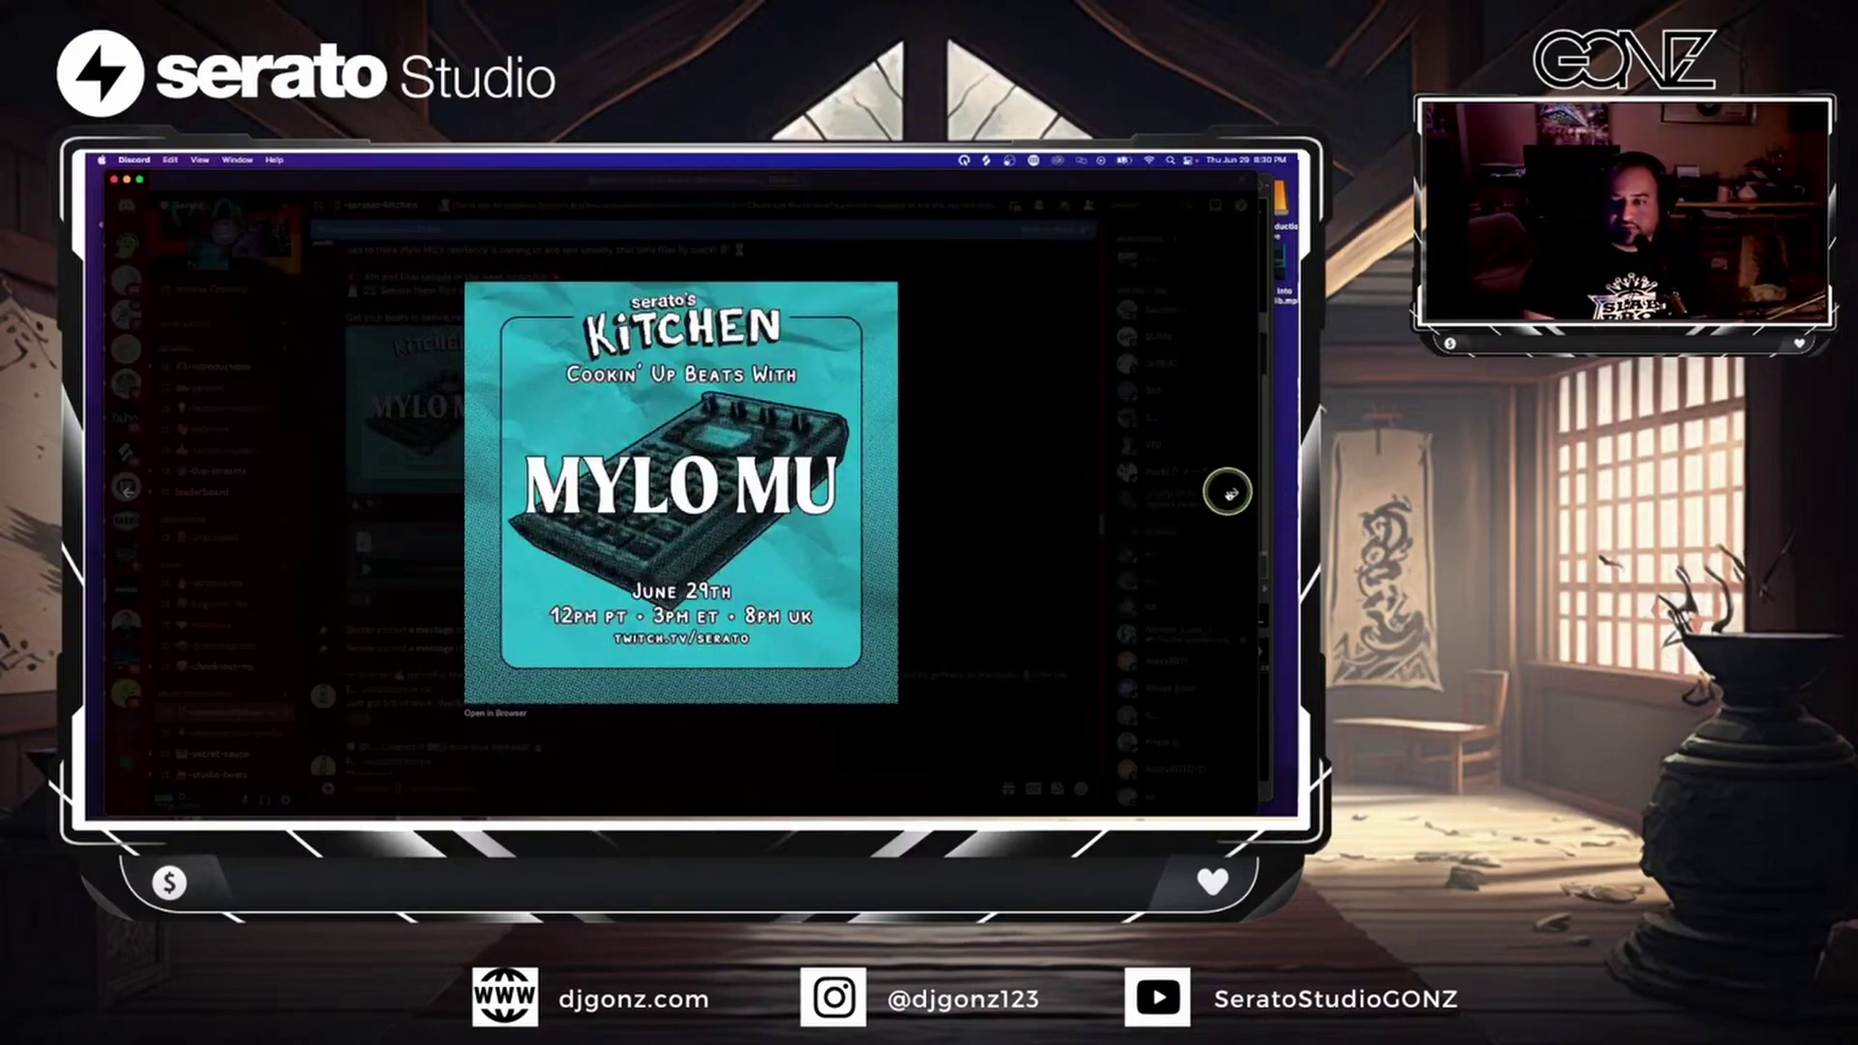
click(1227, 493)
key(Left)
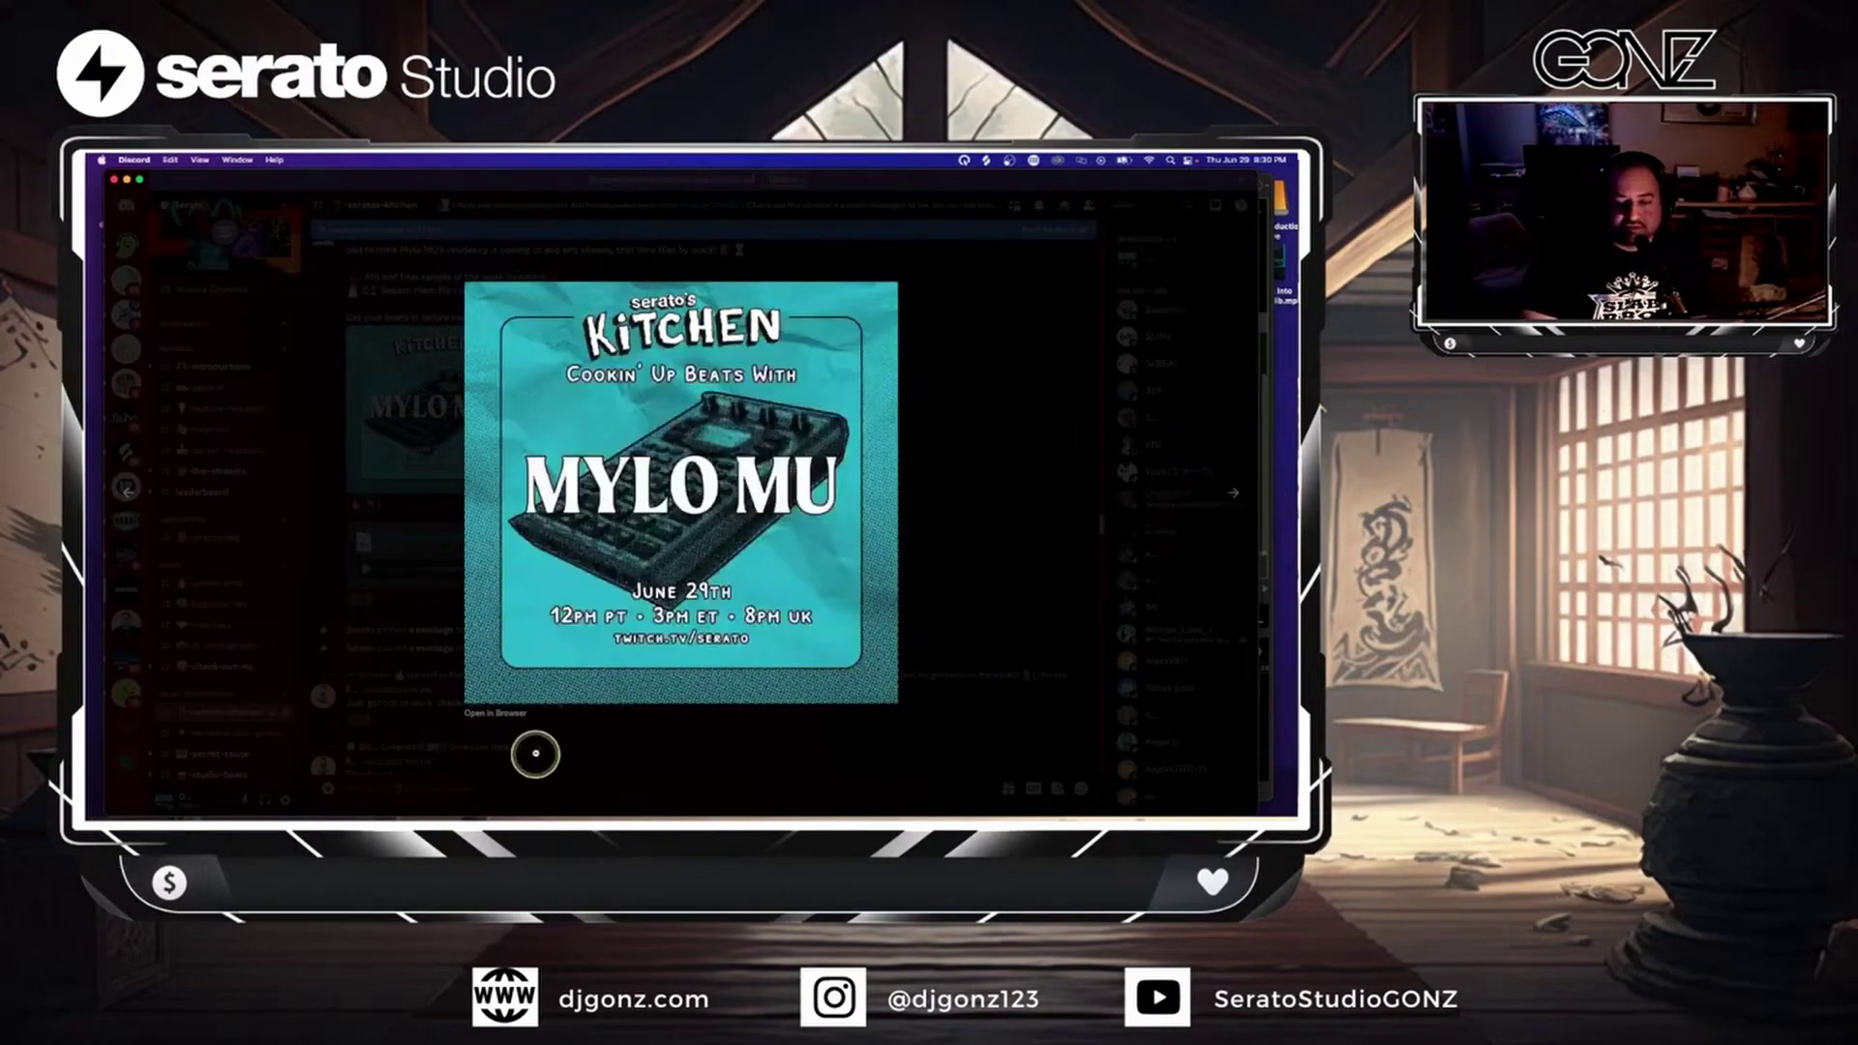
click(884, 742)
scroll(693, 706, up, 5)
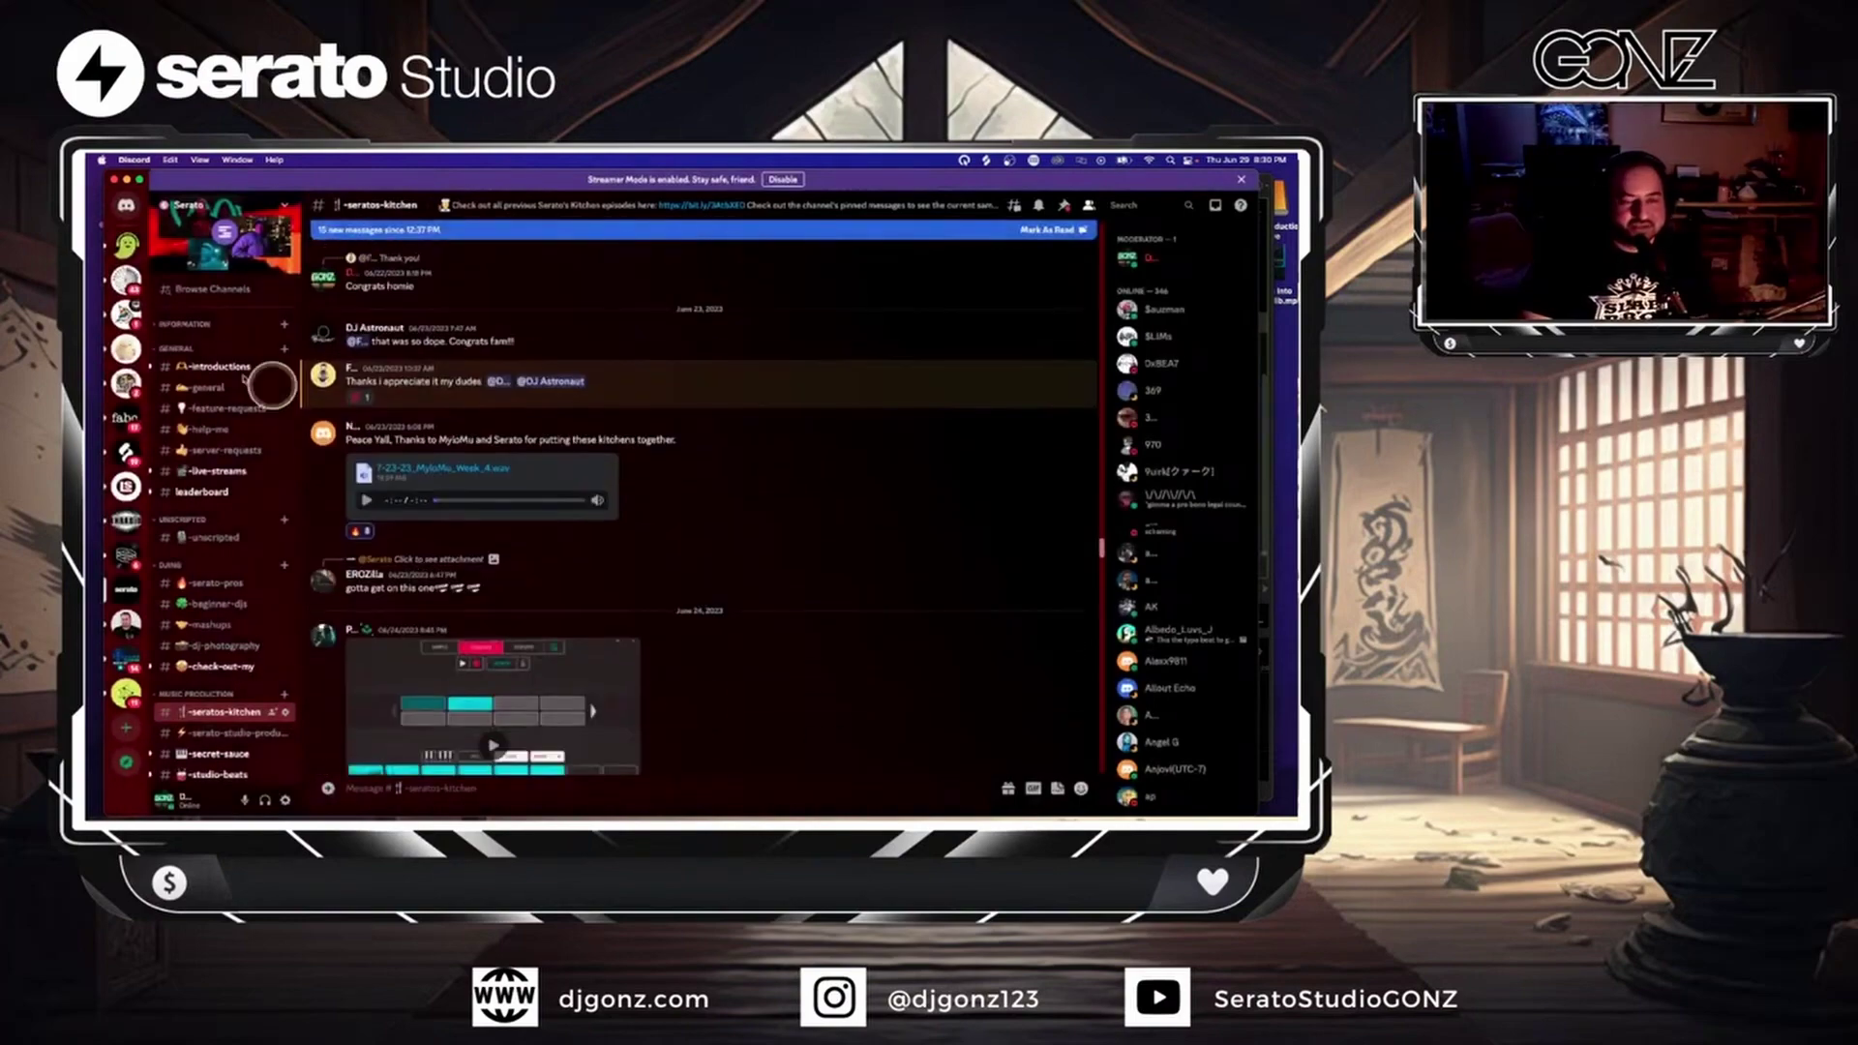
click(127, 180)
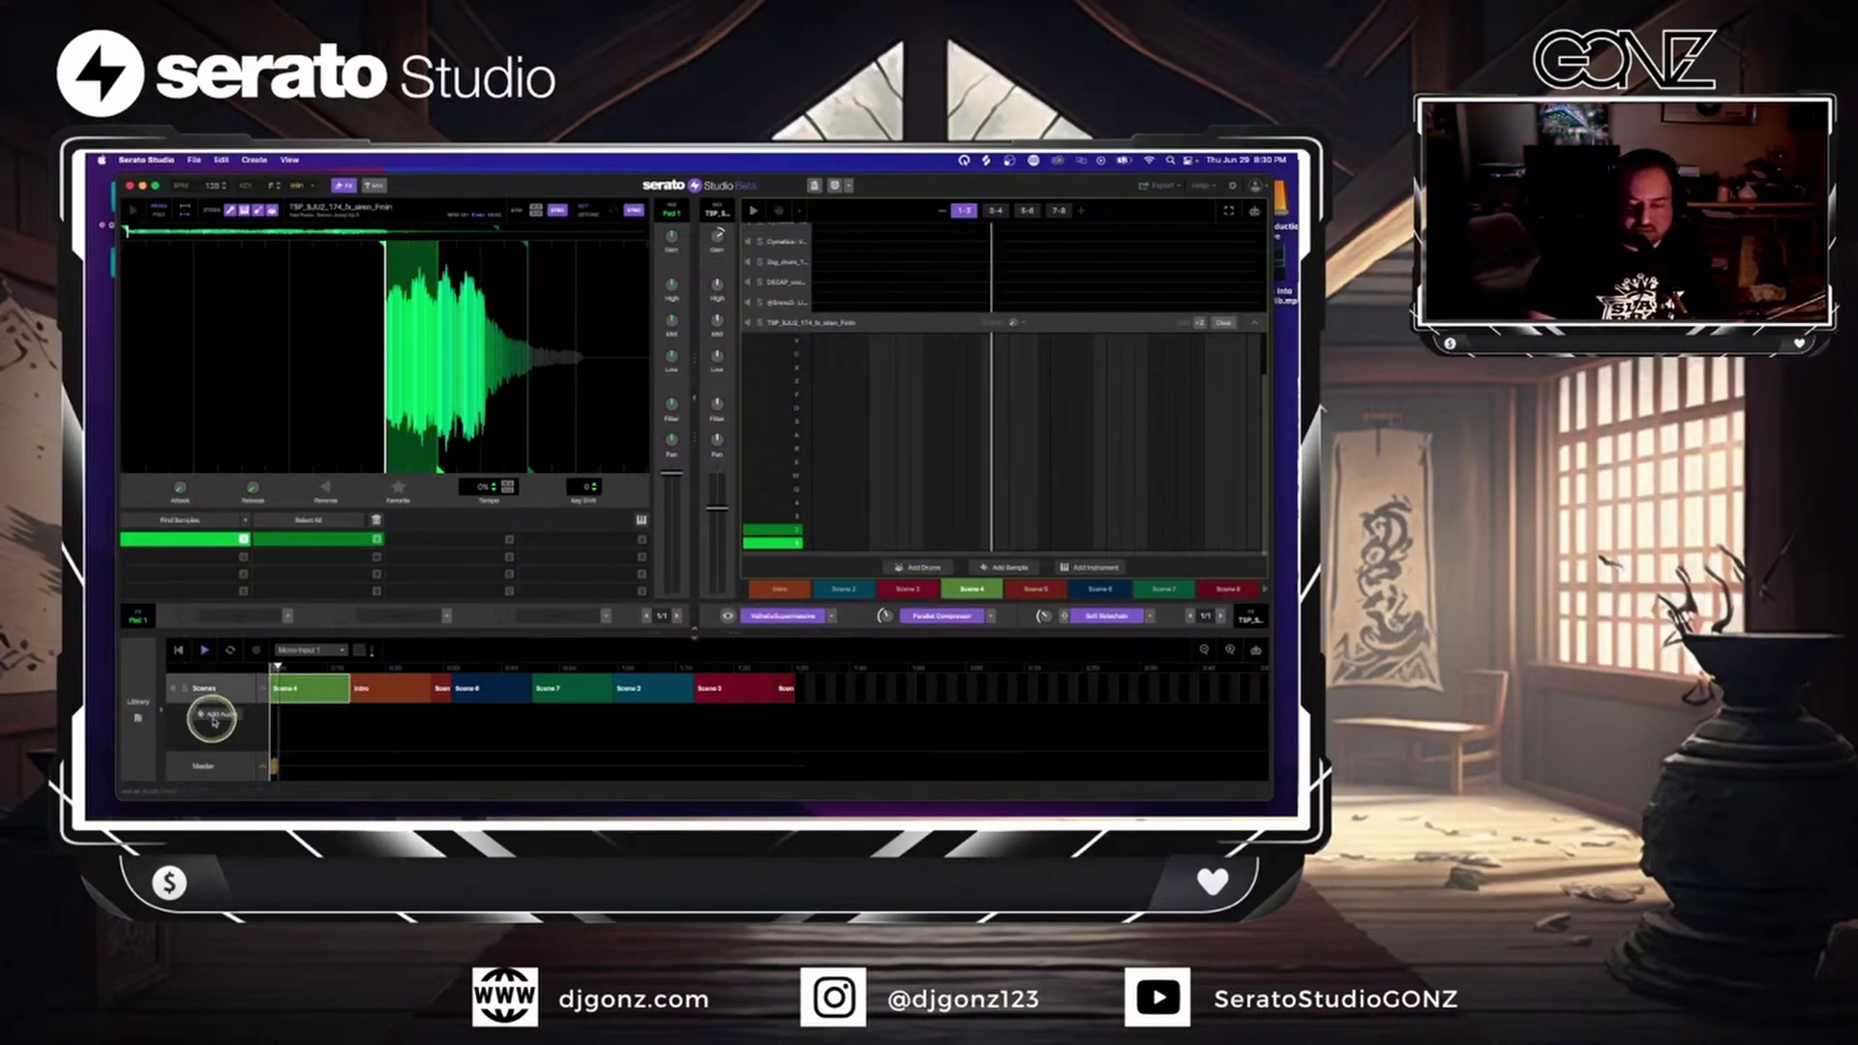
- Examine the master track's waveform, effects and output level during playback, then return to the scenes
double_click(222, 772)
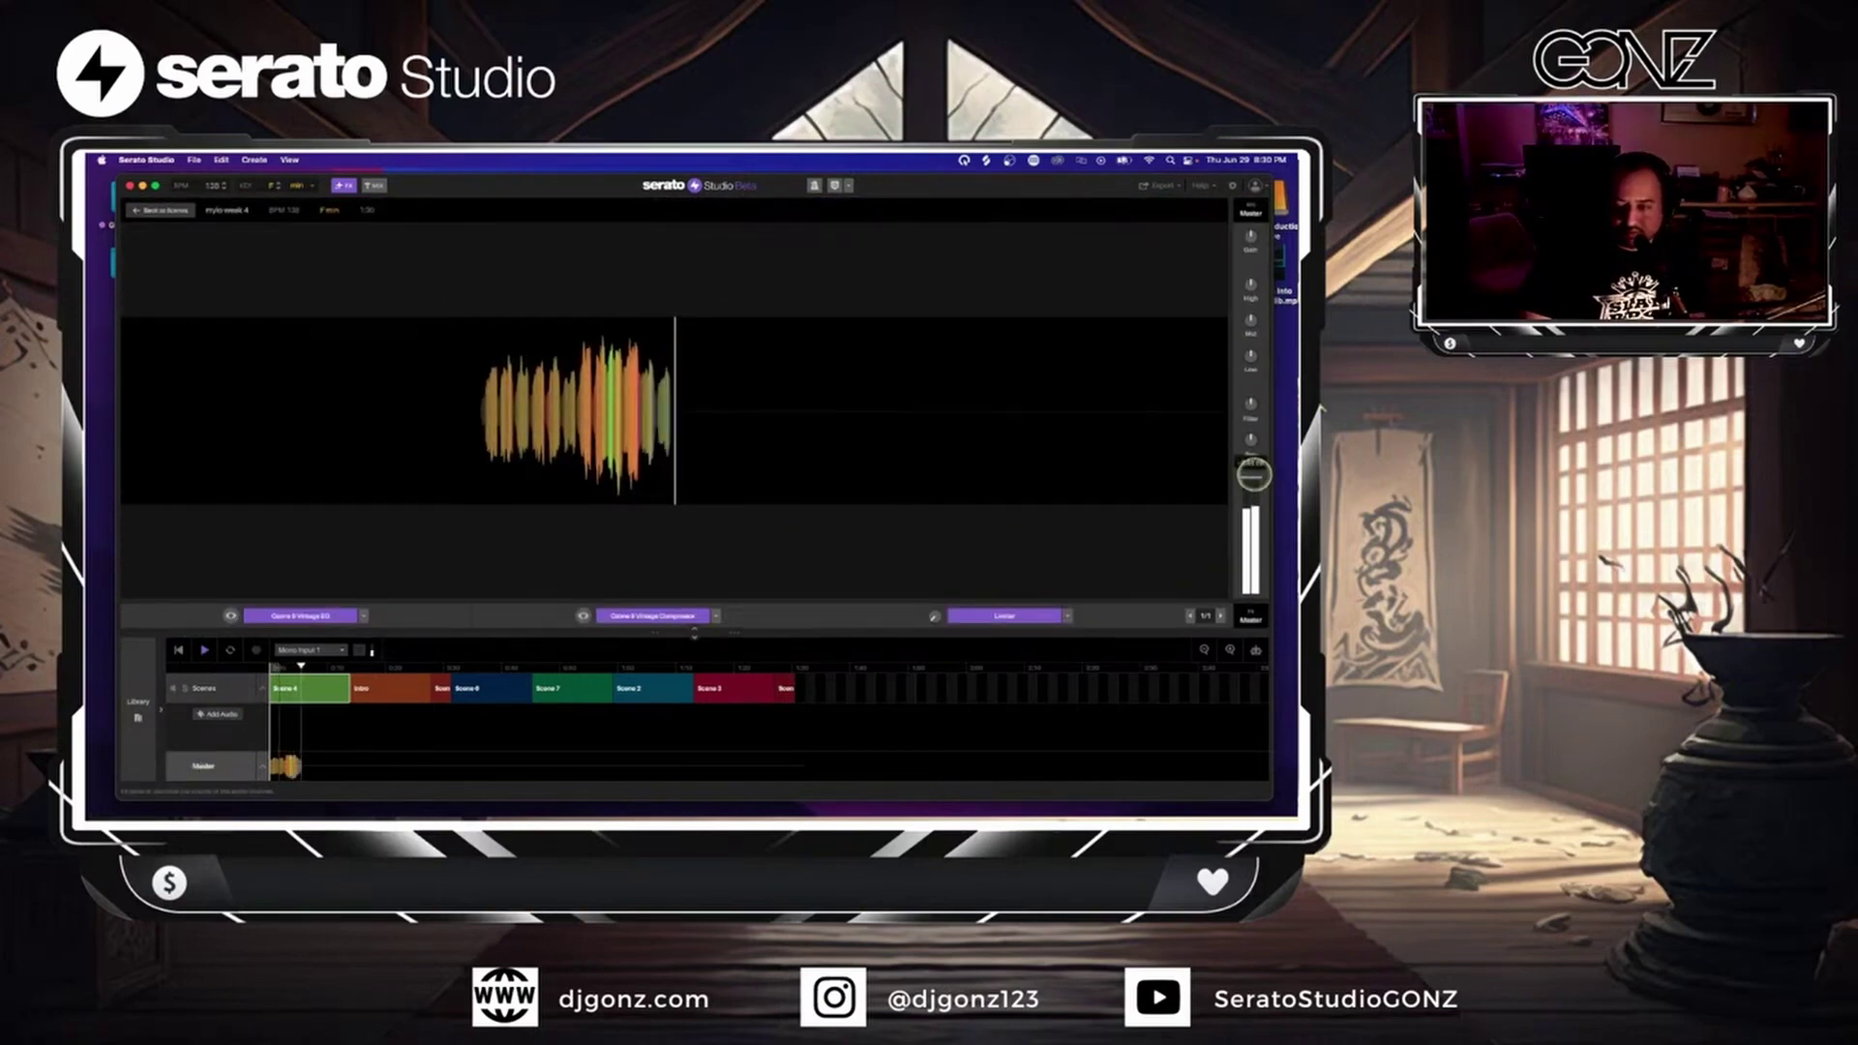
click(161, 210)
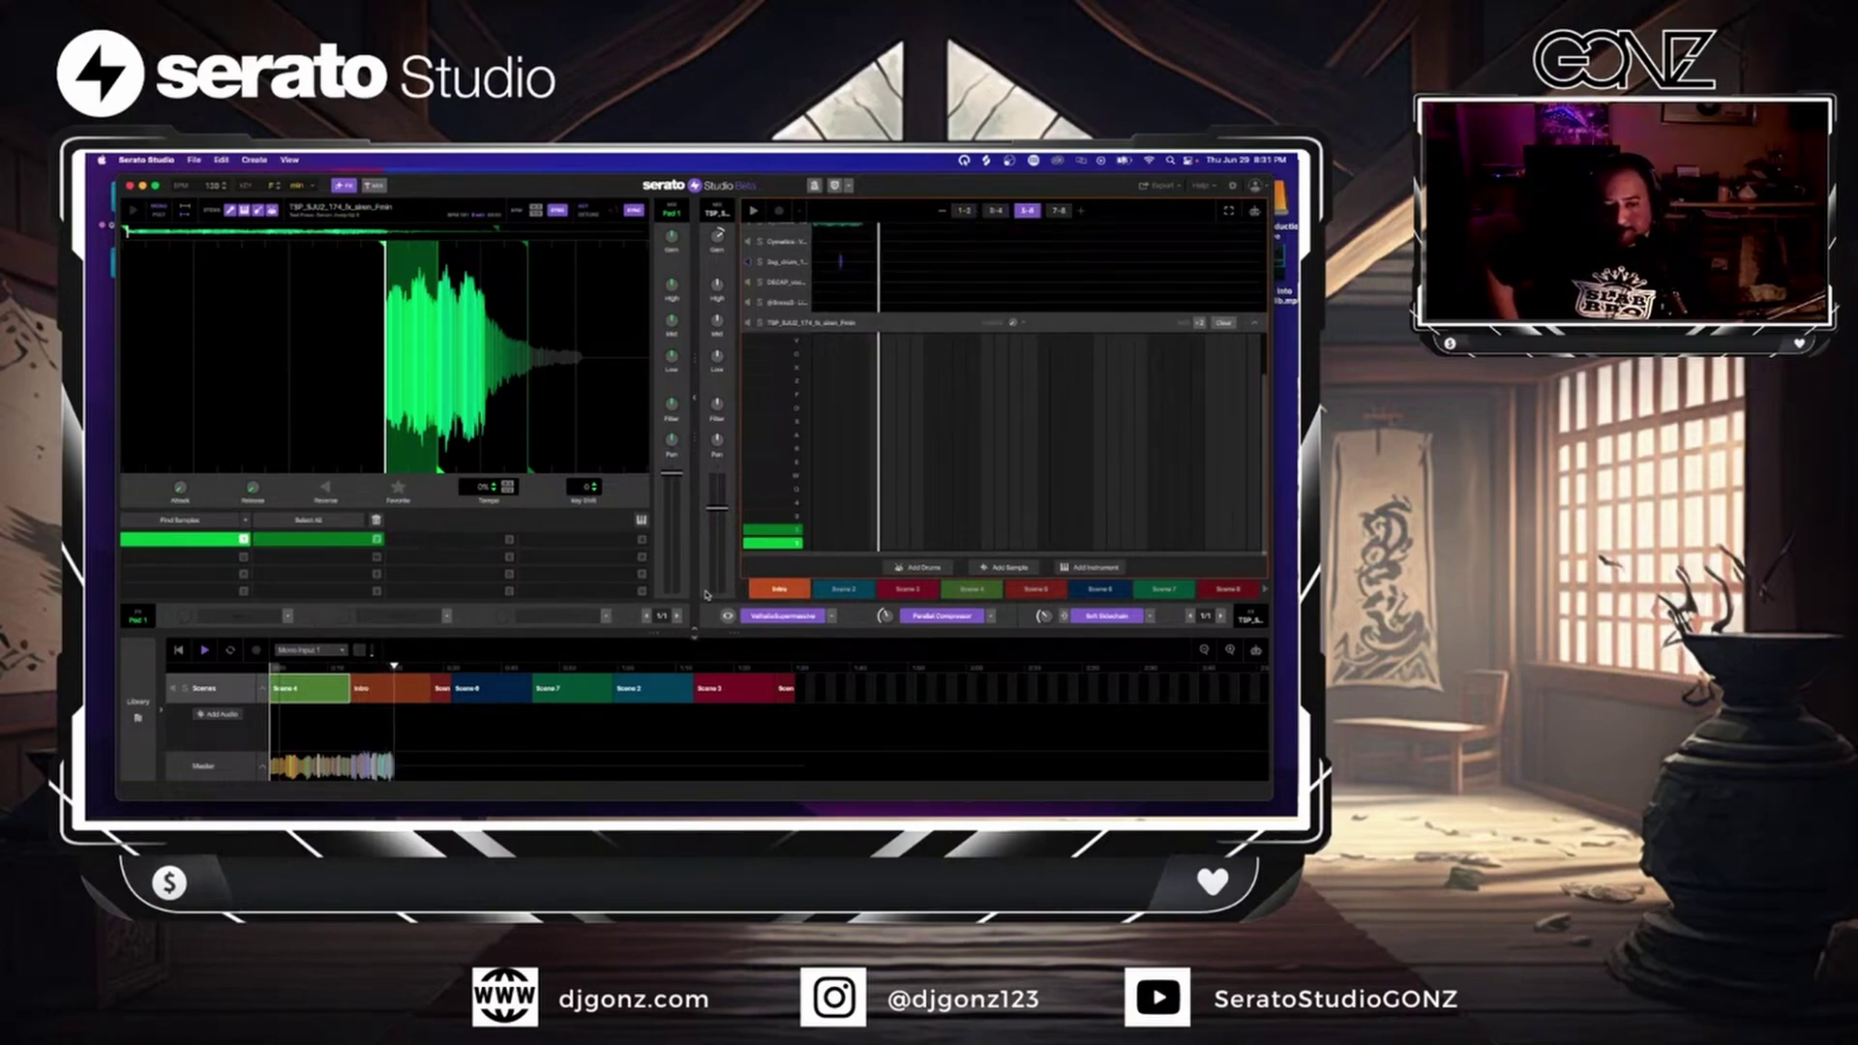
- Select the Intro block in the timeline and inspect the note pattern of the Jazz Docs sample deck
click(365, 691)
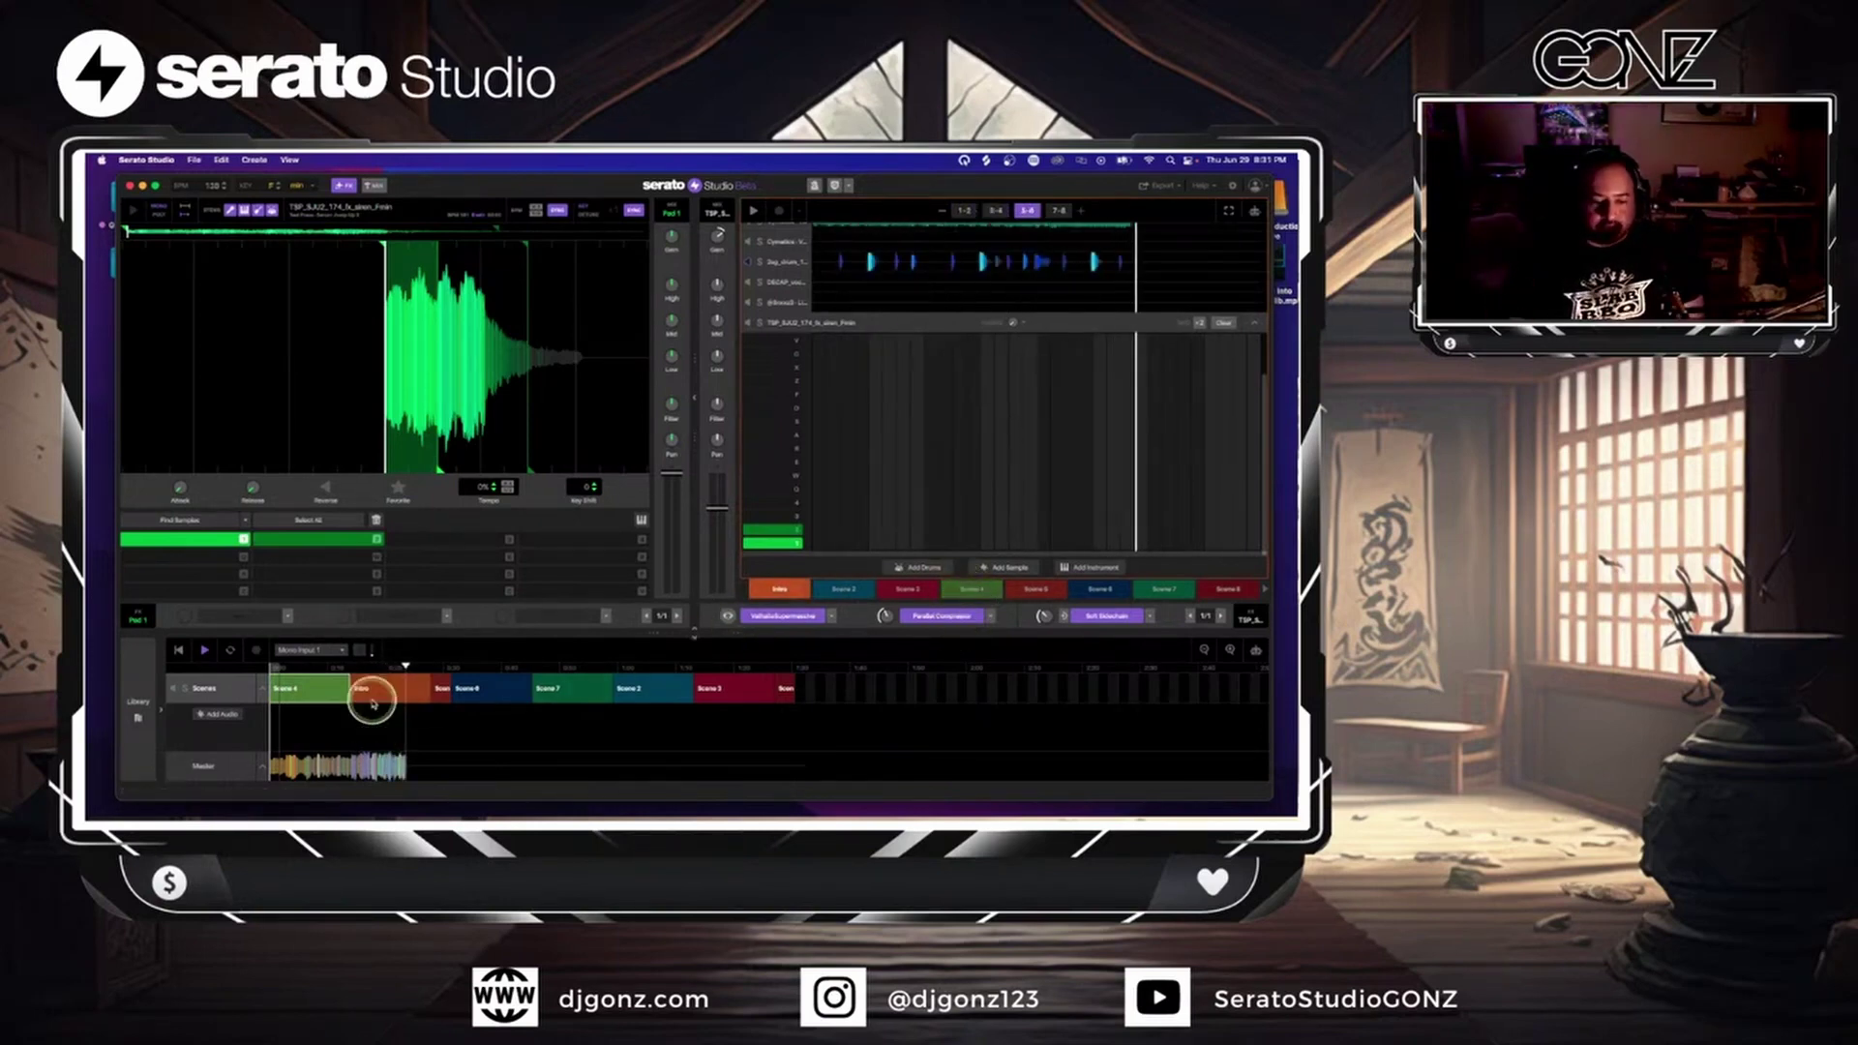
click(1248, 321)
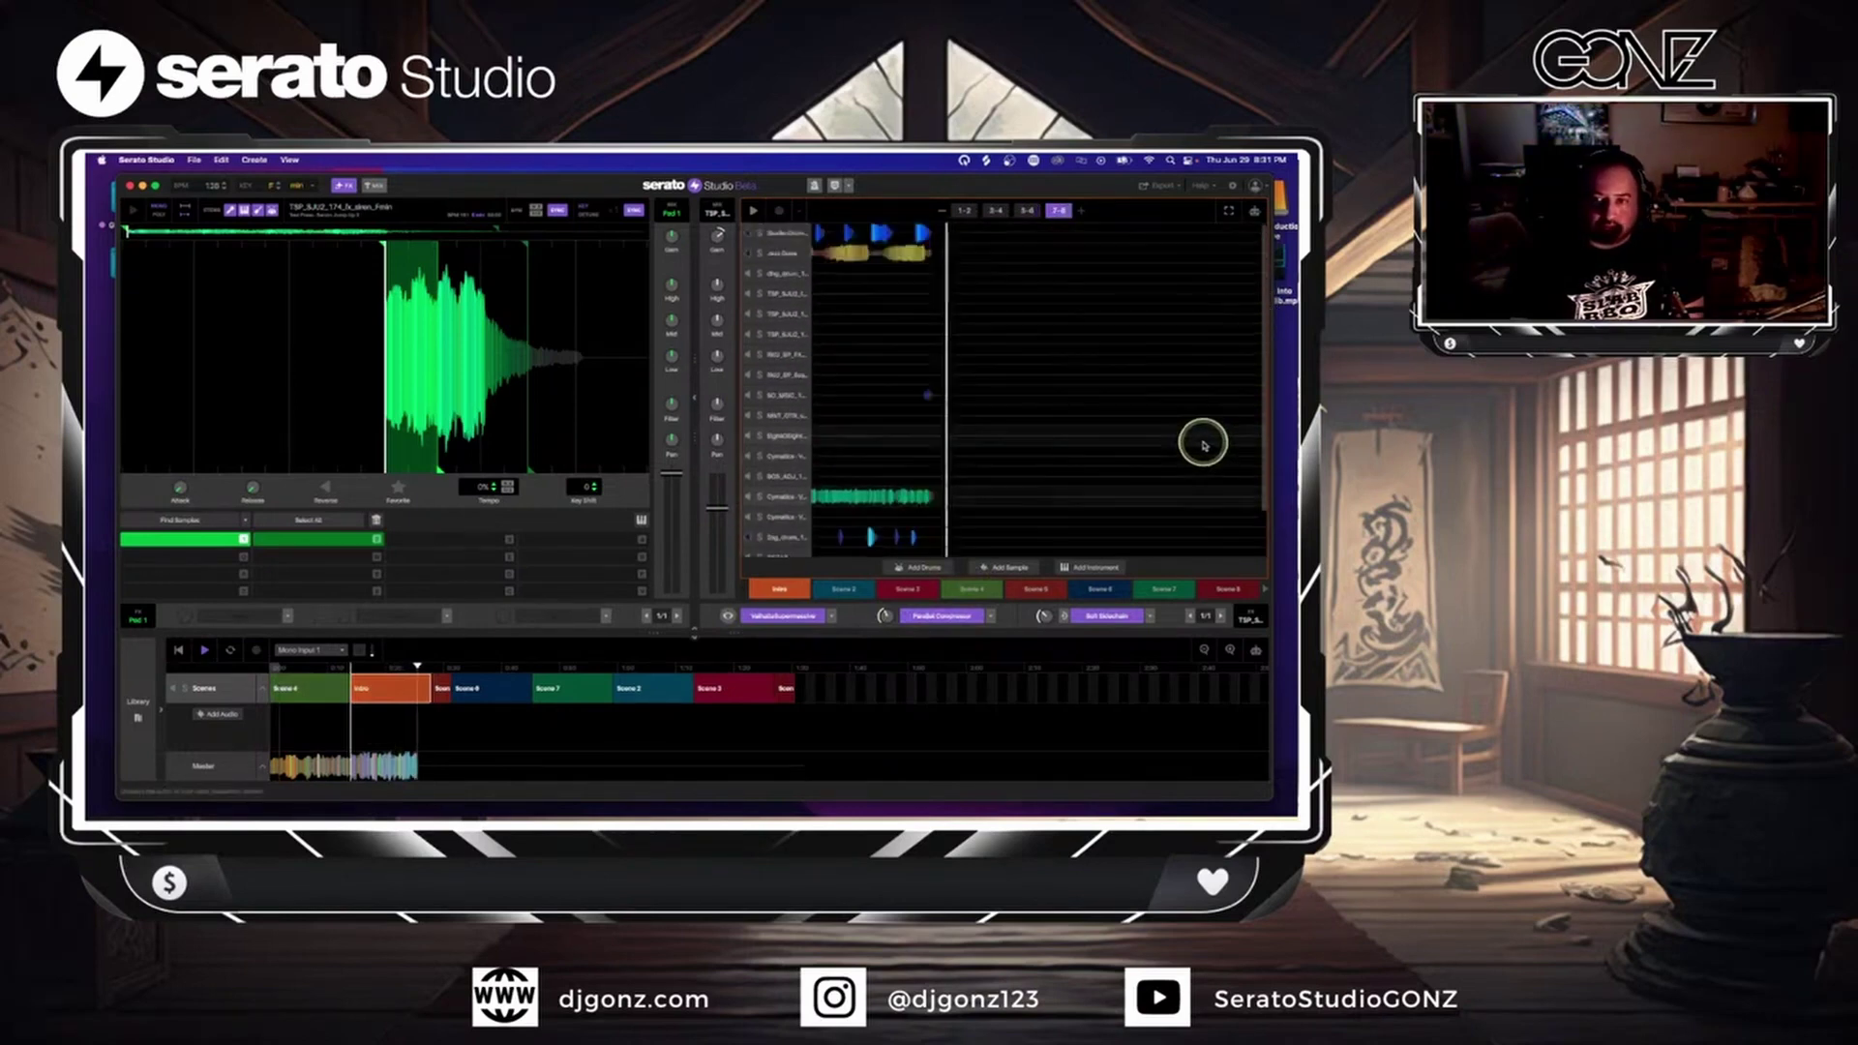
click(880, 254)
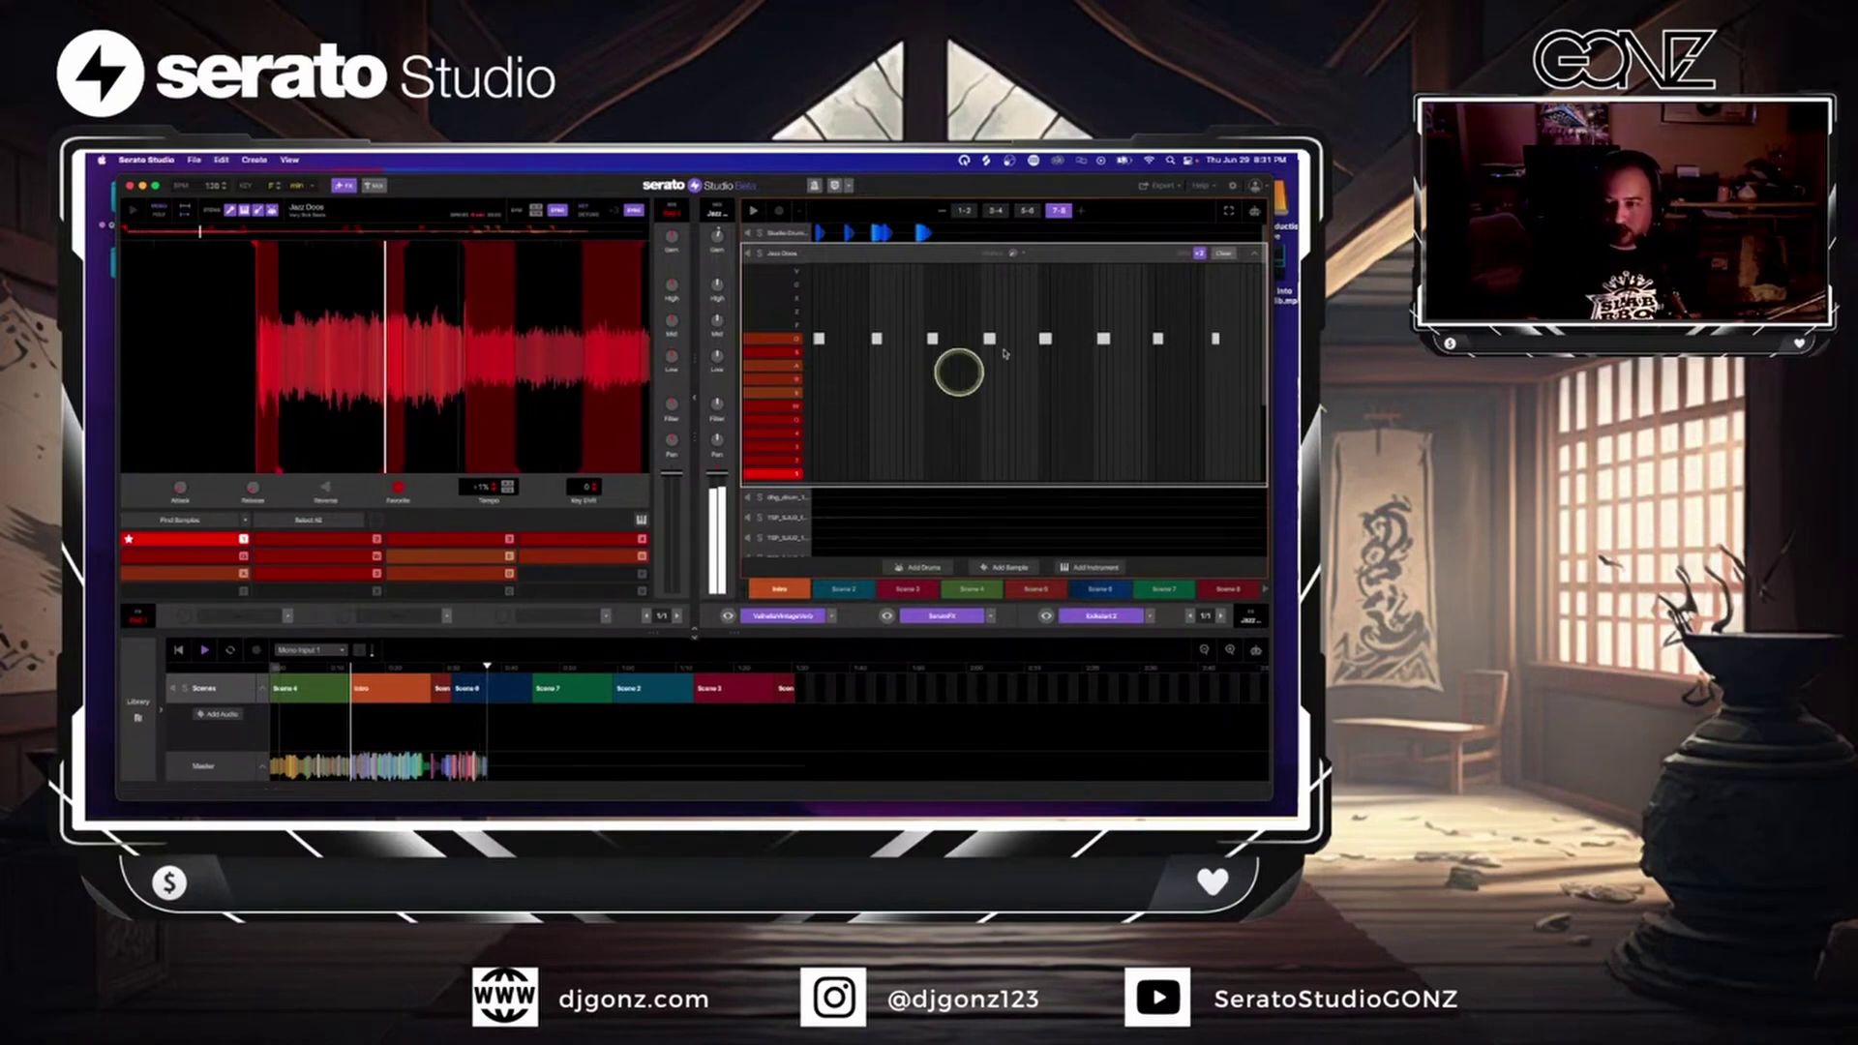
click(1252, 254)
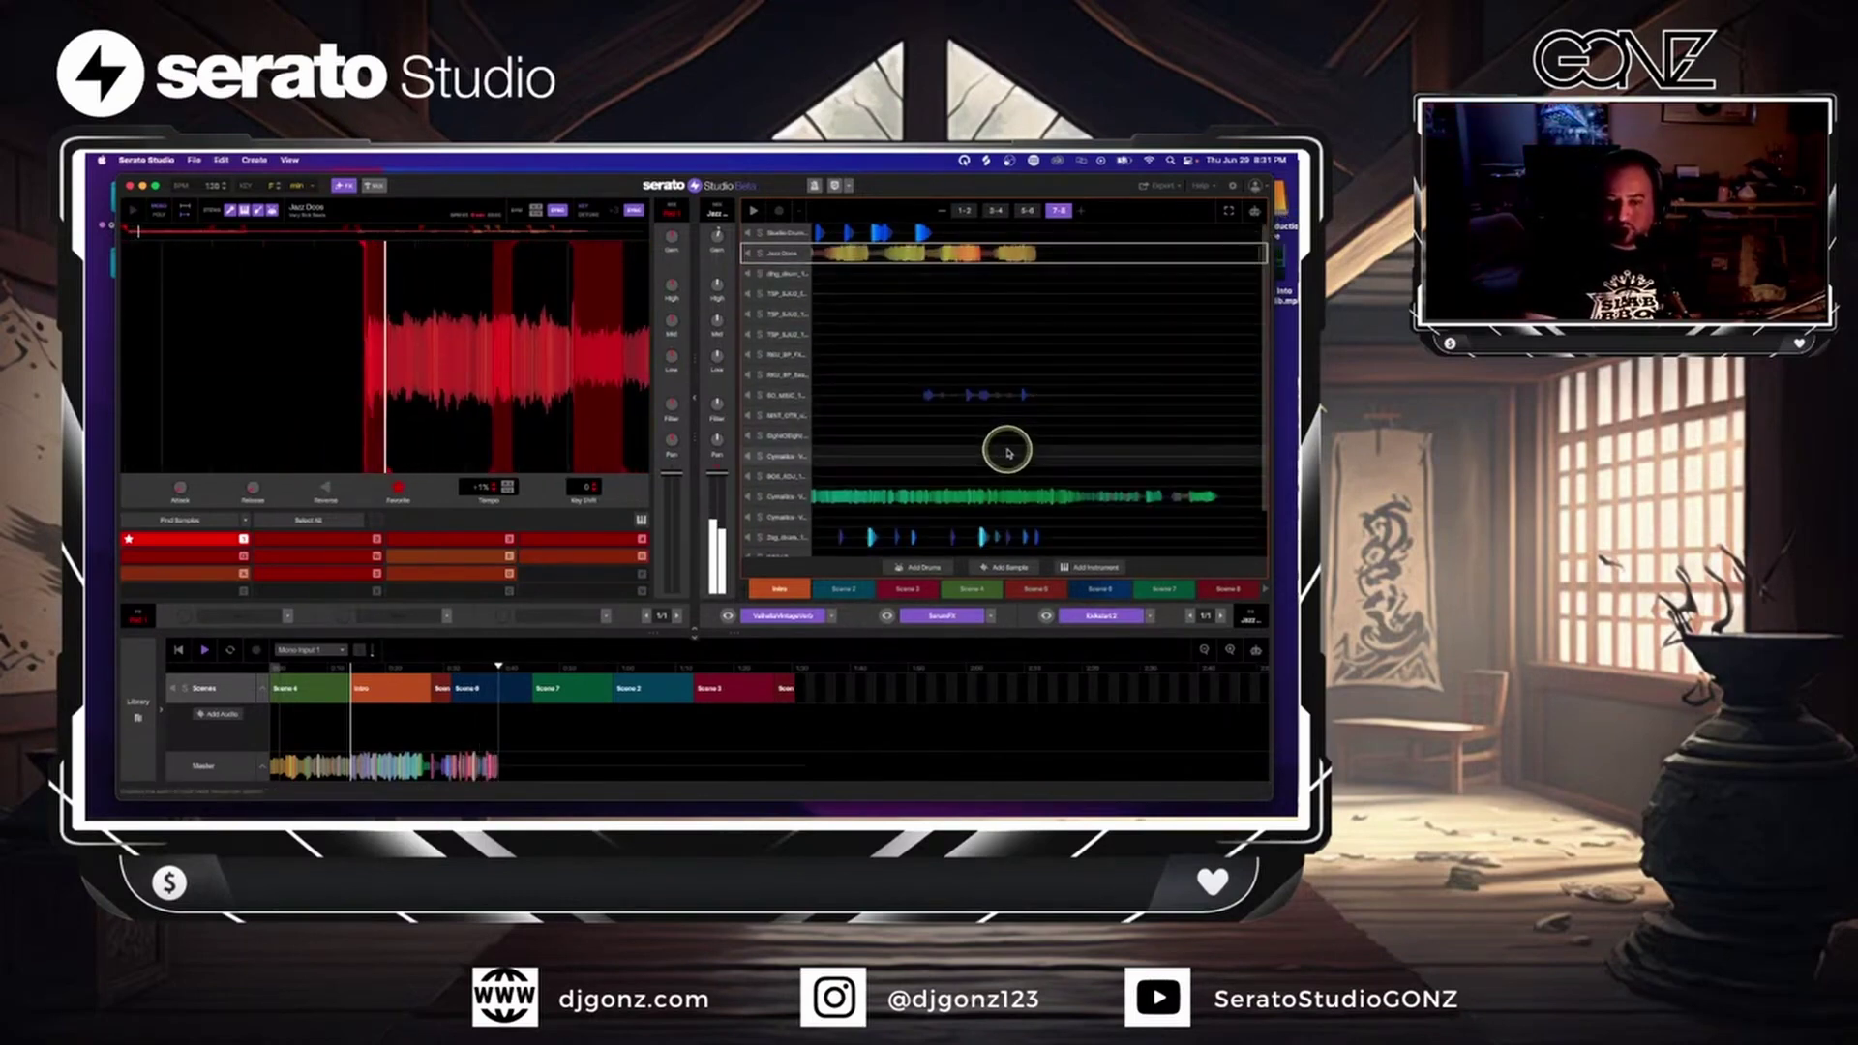
- Show Scene 6 and select the Scene 7 block in the song timeline
click(1100, 584)
click(544, 689)
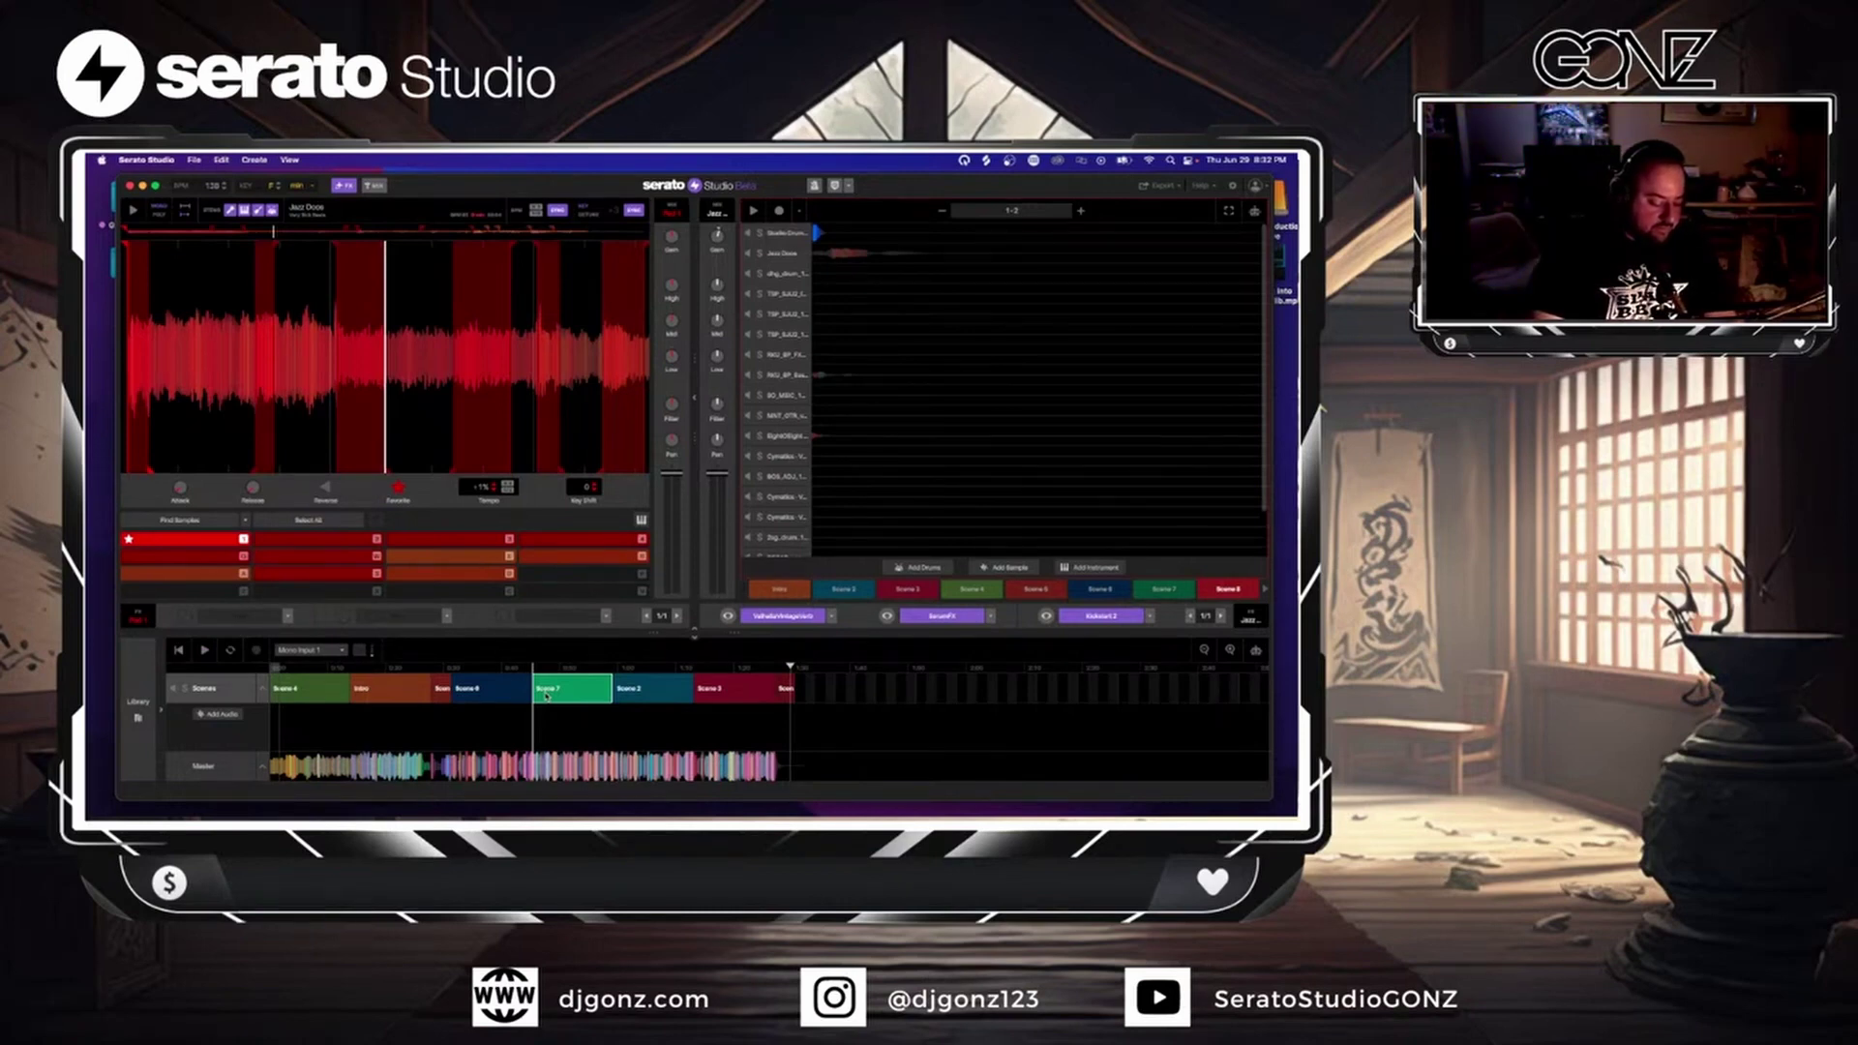
- Show Scene 4's Jazz Docs deck pattern and open its TAL-Chorus-LX and TAL-Filter-2 effects for inspection
click(320, 686)
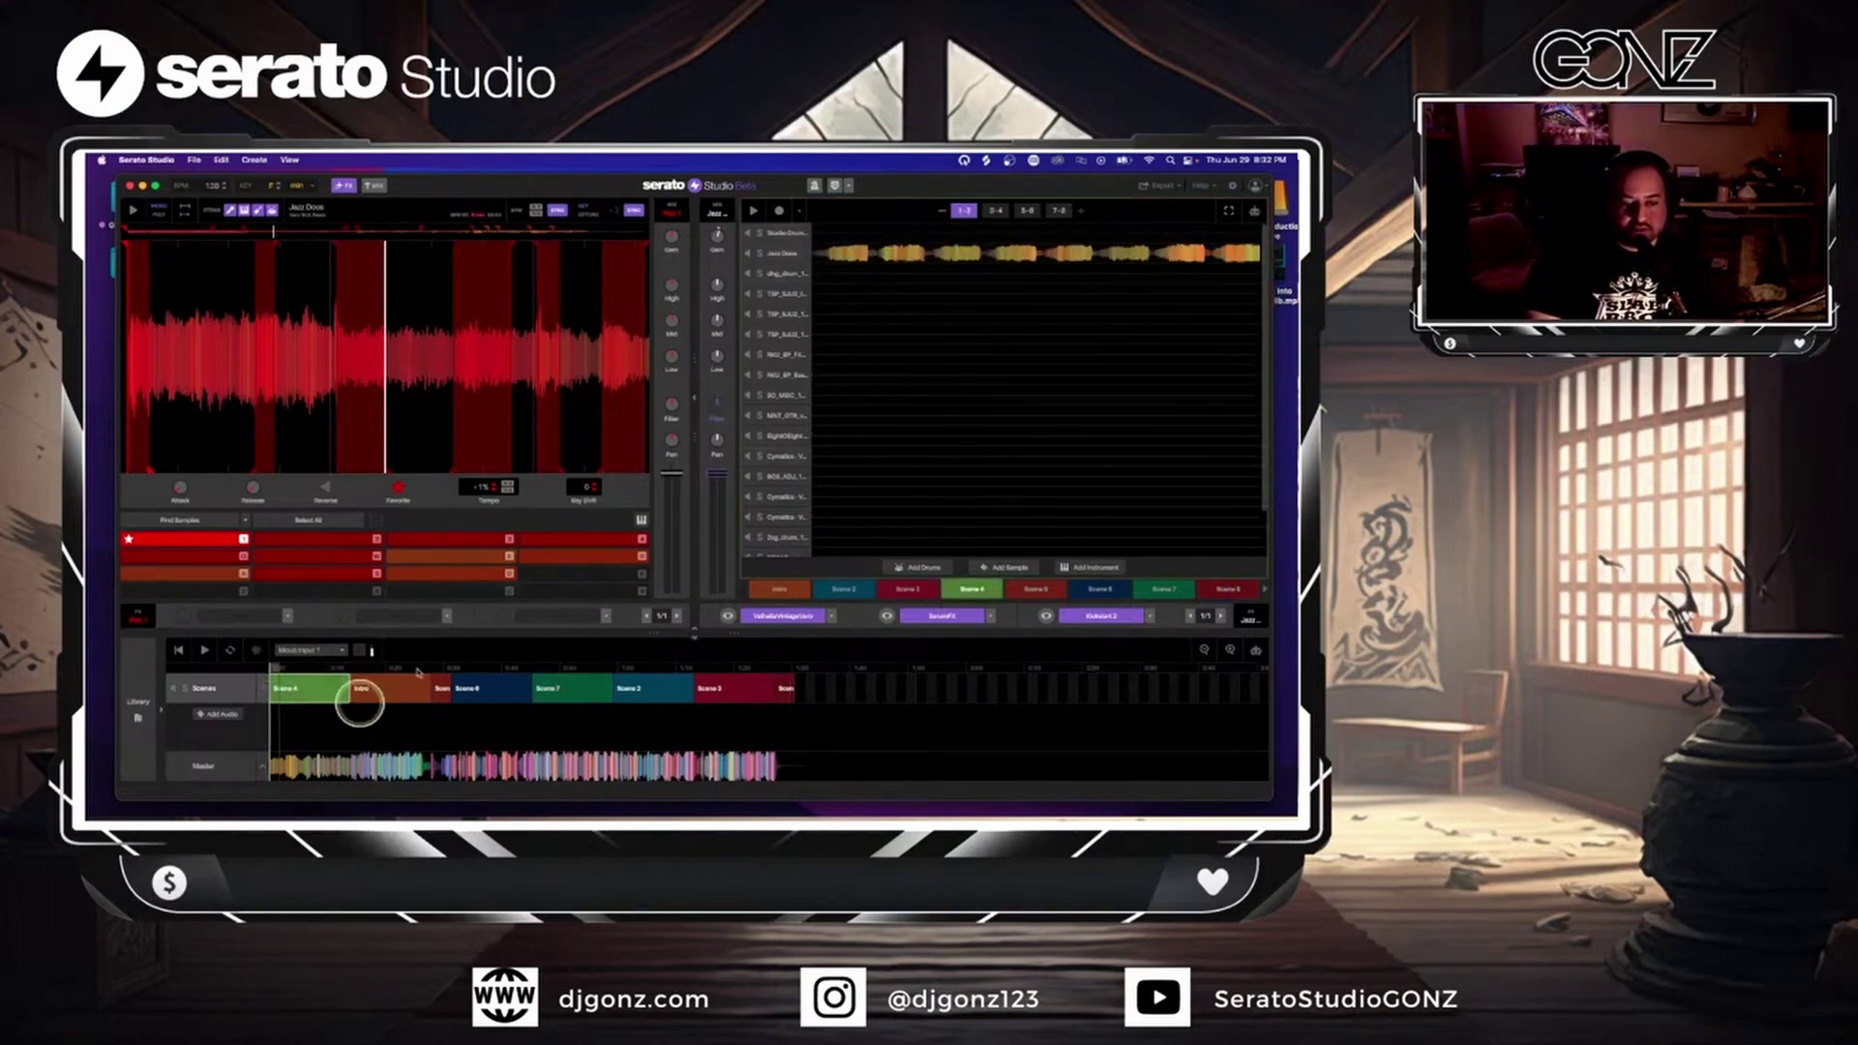
click(915, 254)
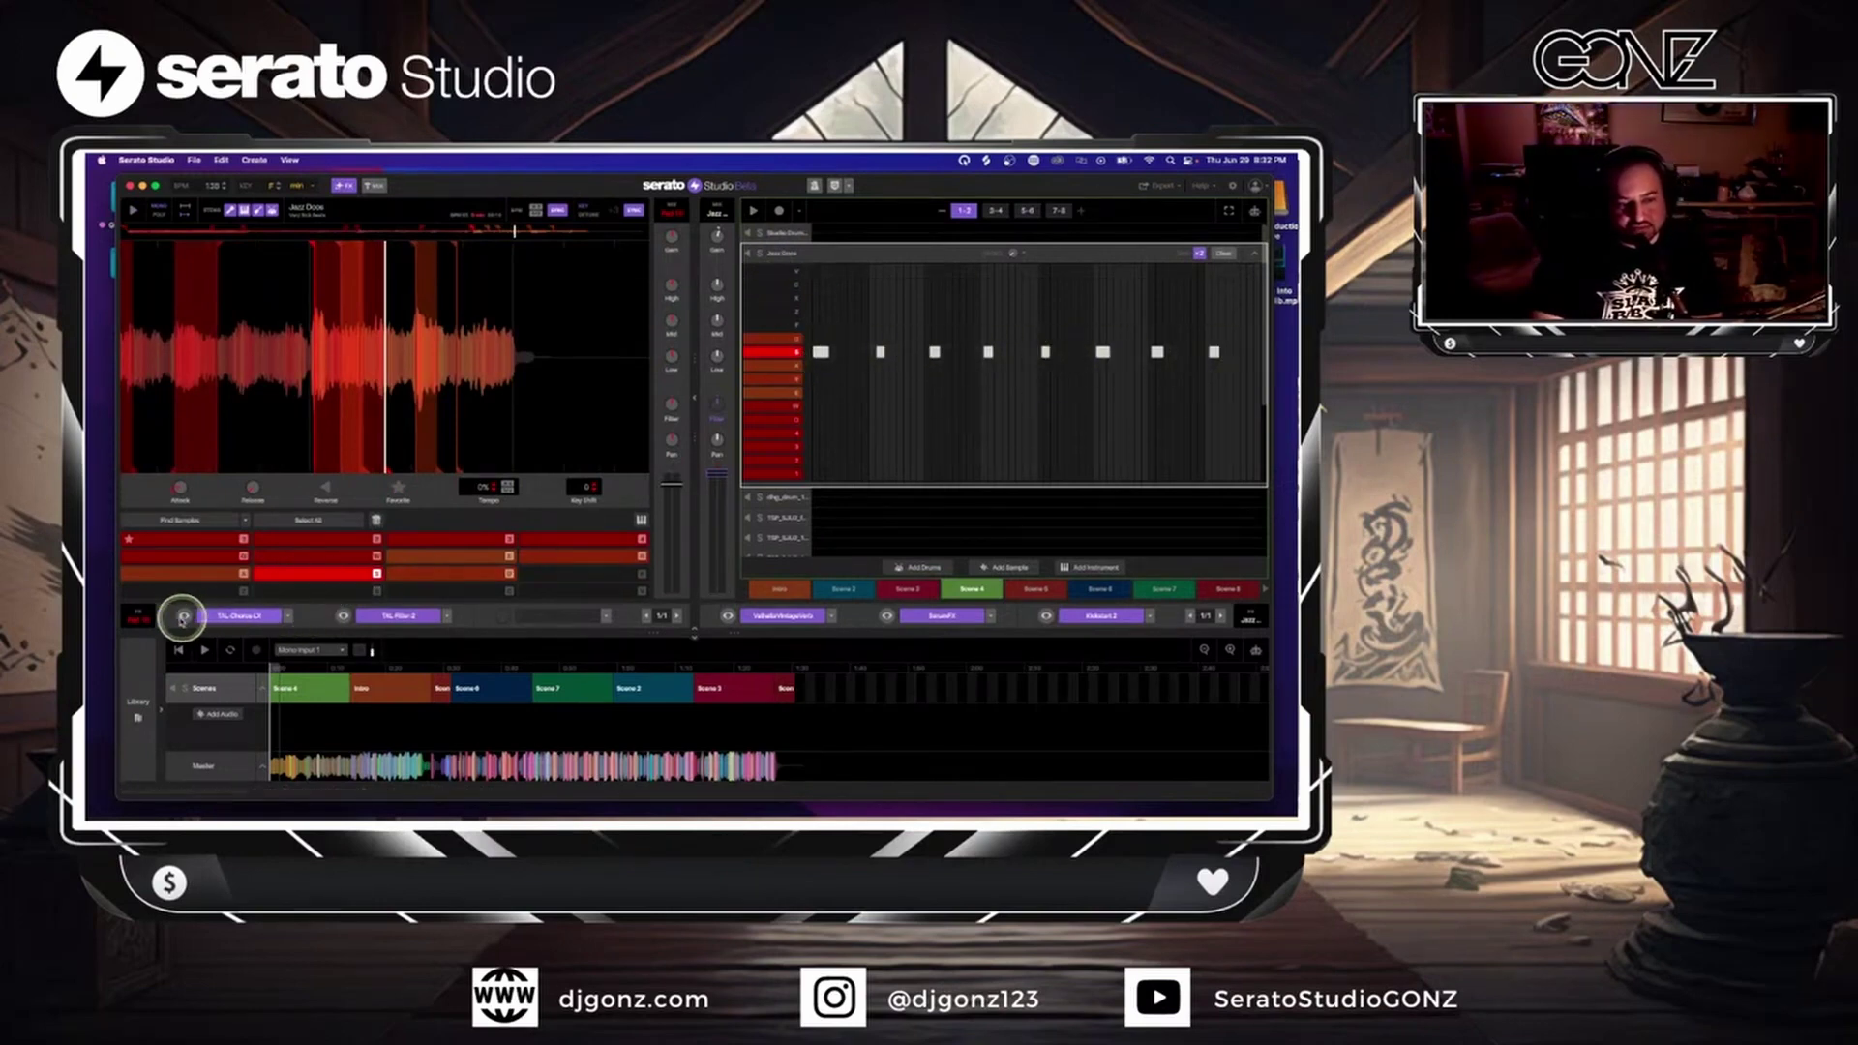
click(183, 617)
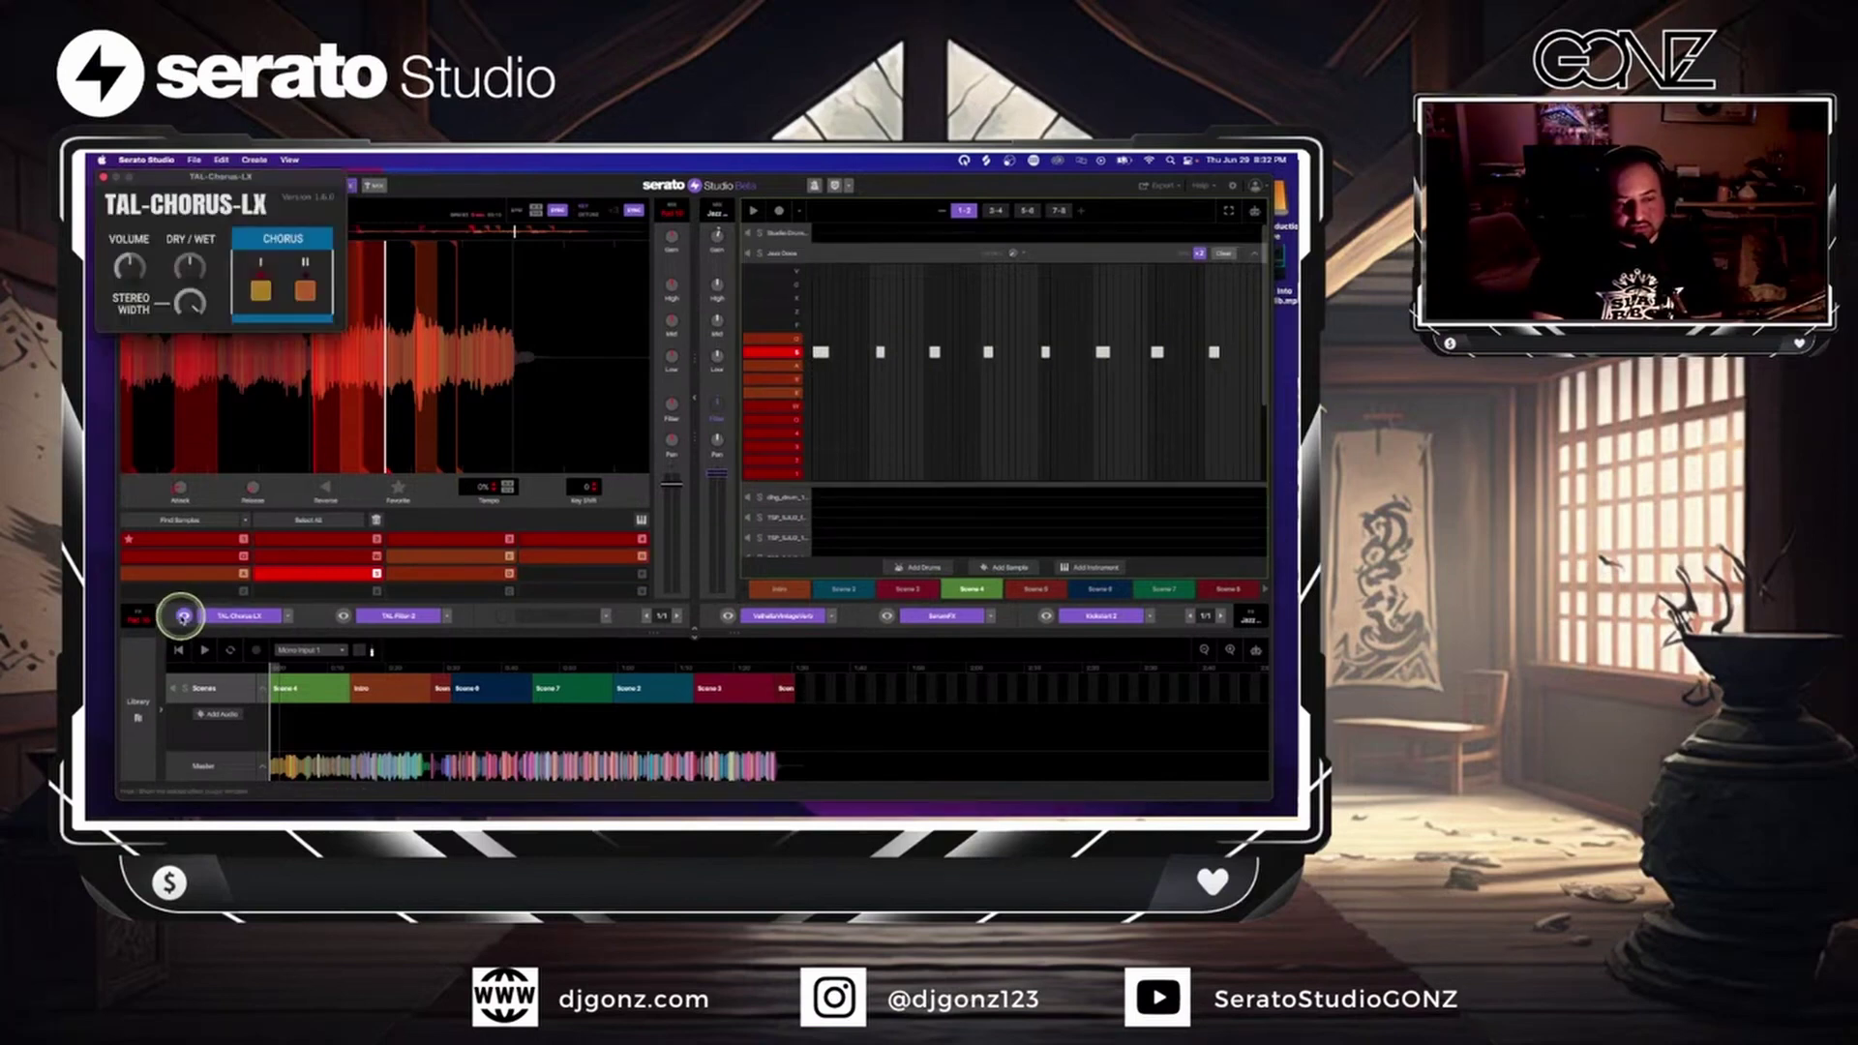
click(344, 617)
click(343, 617)
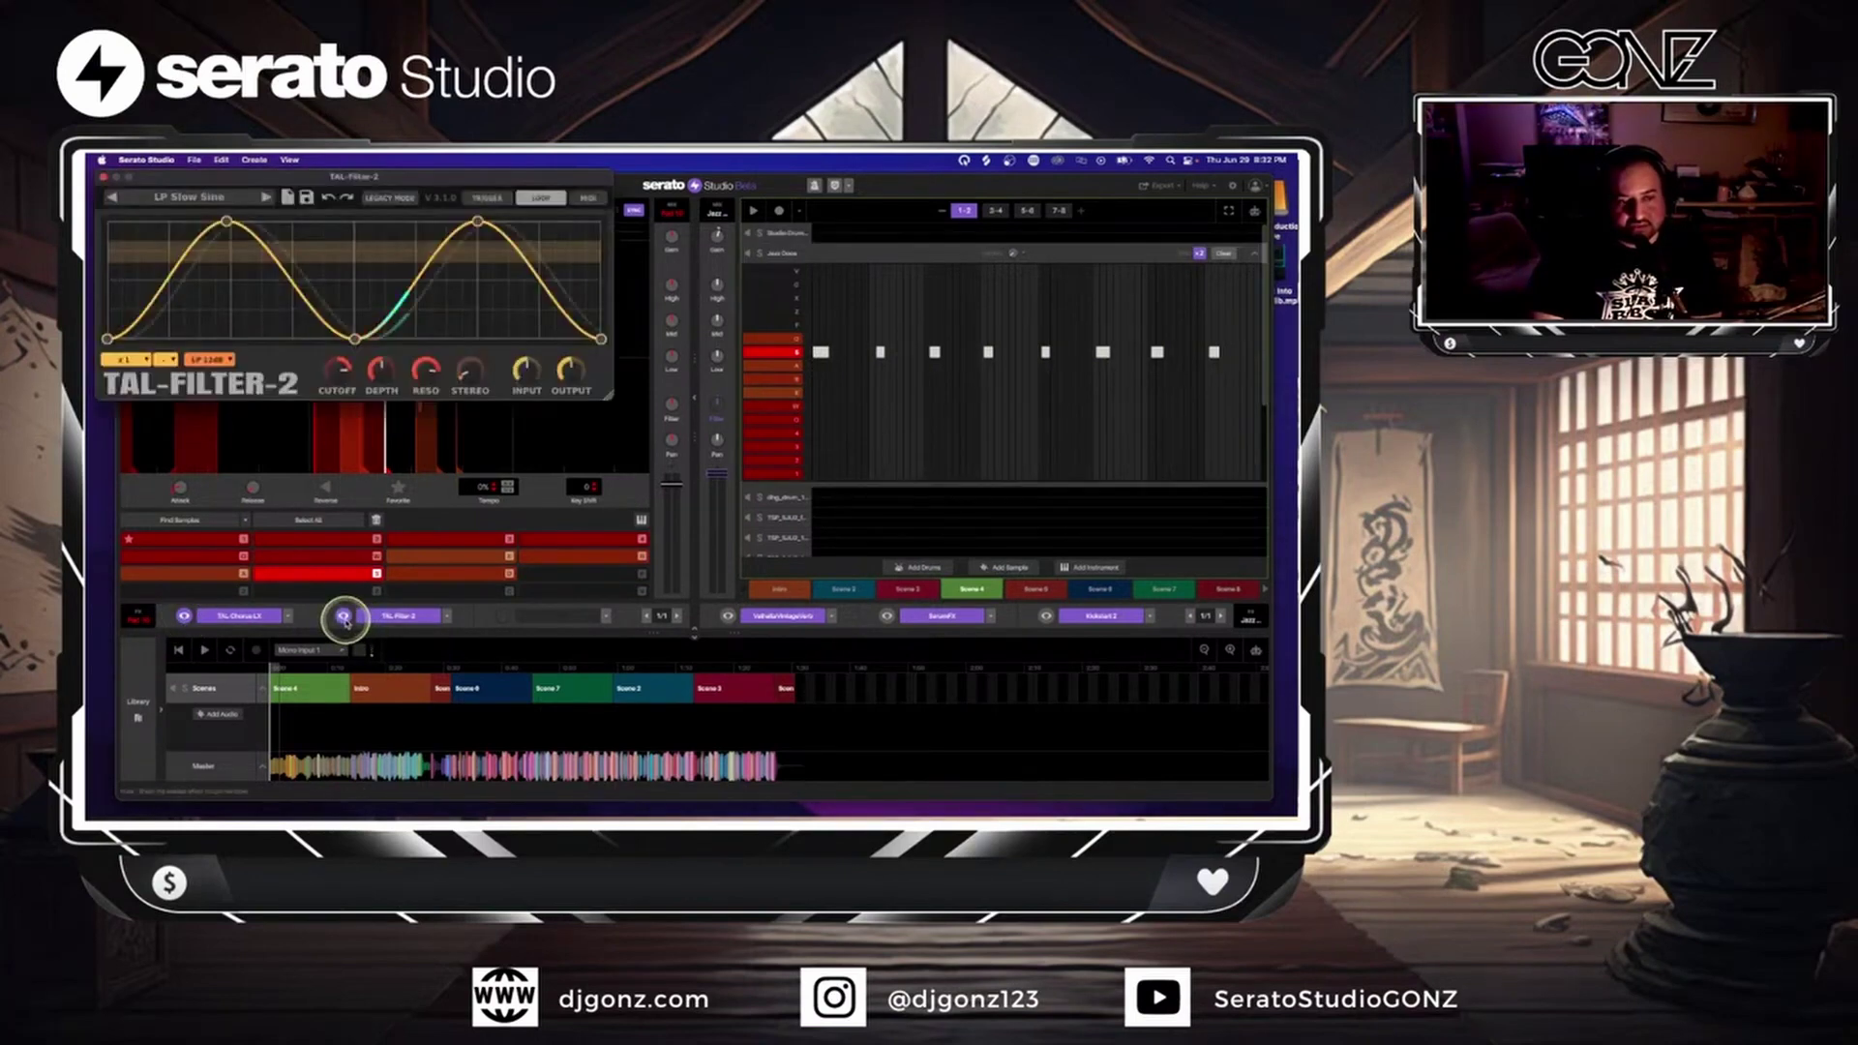
- Solo the Jazz Docs deck, loop bars 1-2 and compare playback with TAL-Chorus-LX and TAL-Filter-2 bypassed and active
click(761, 257)
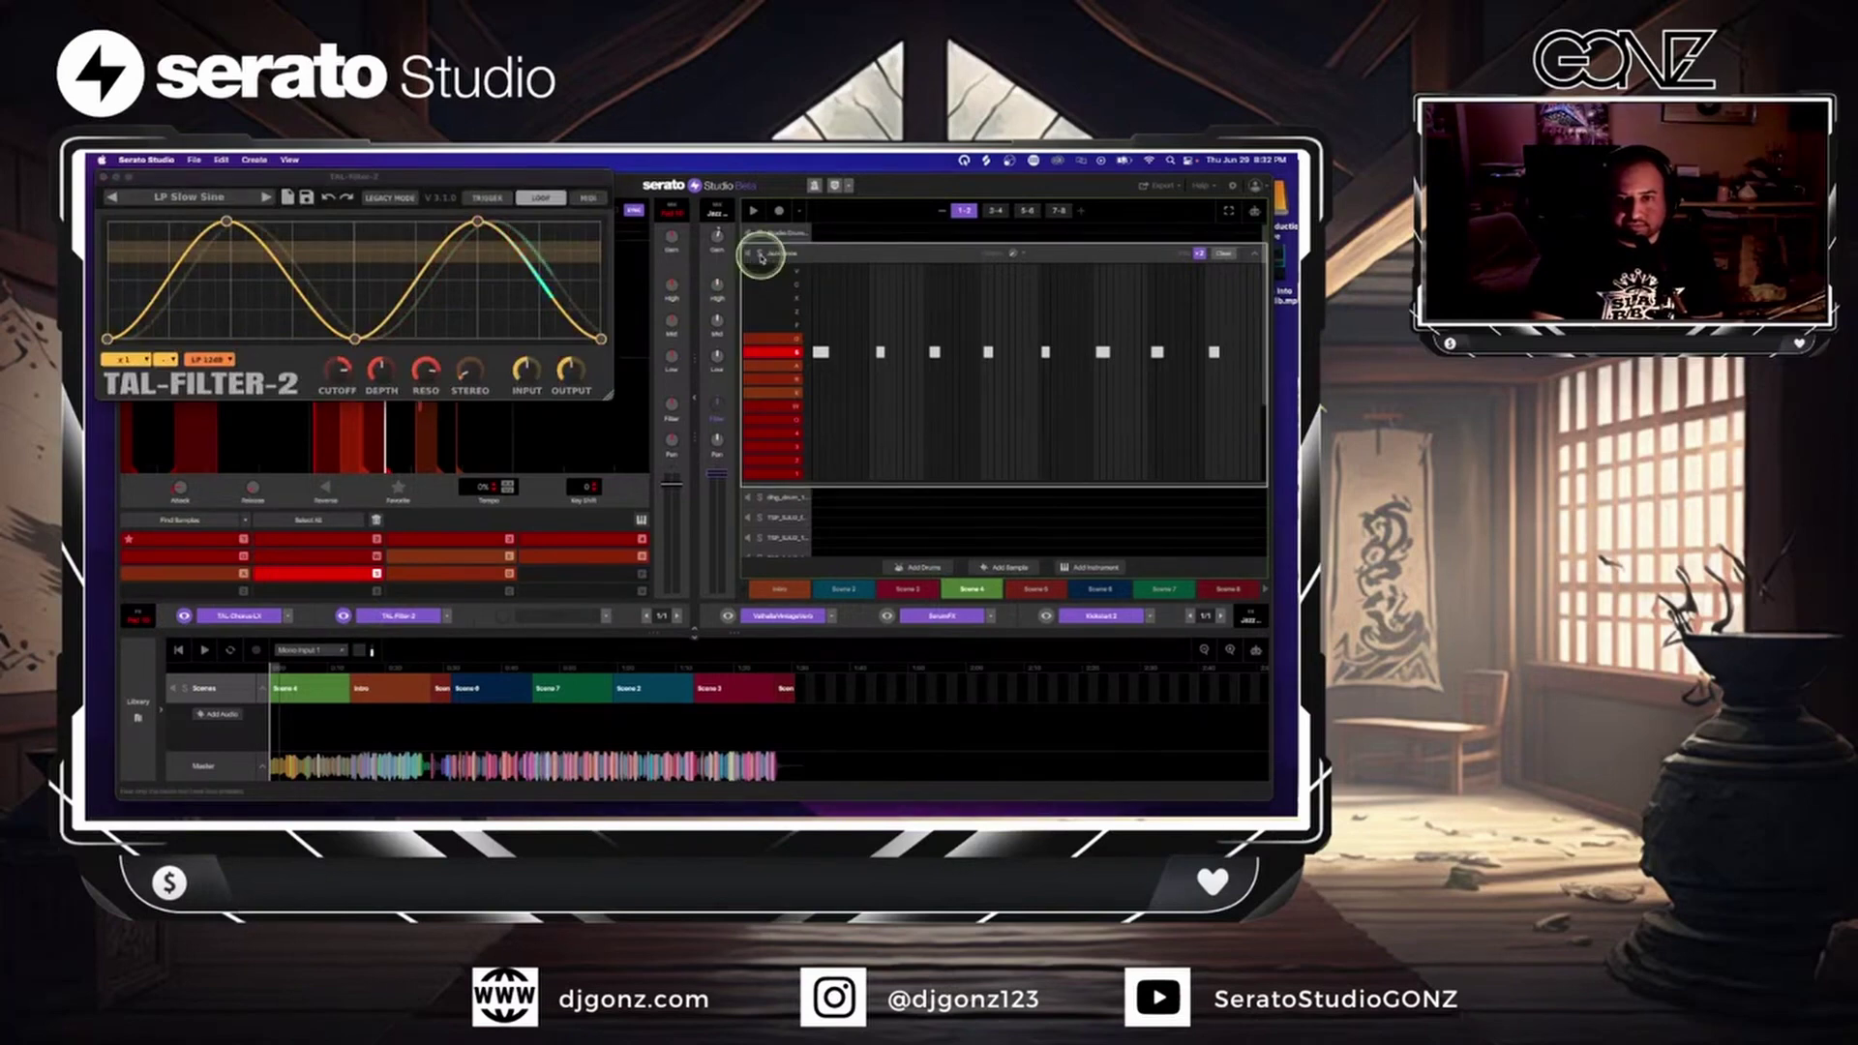
click(961, 213)
key(space)
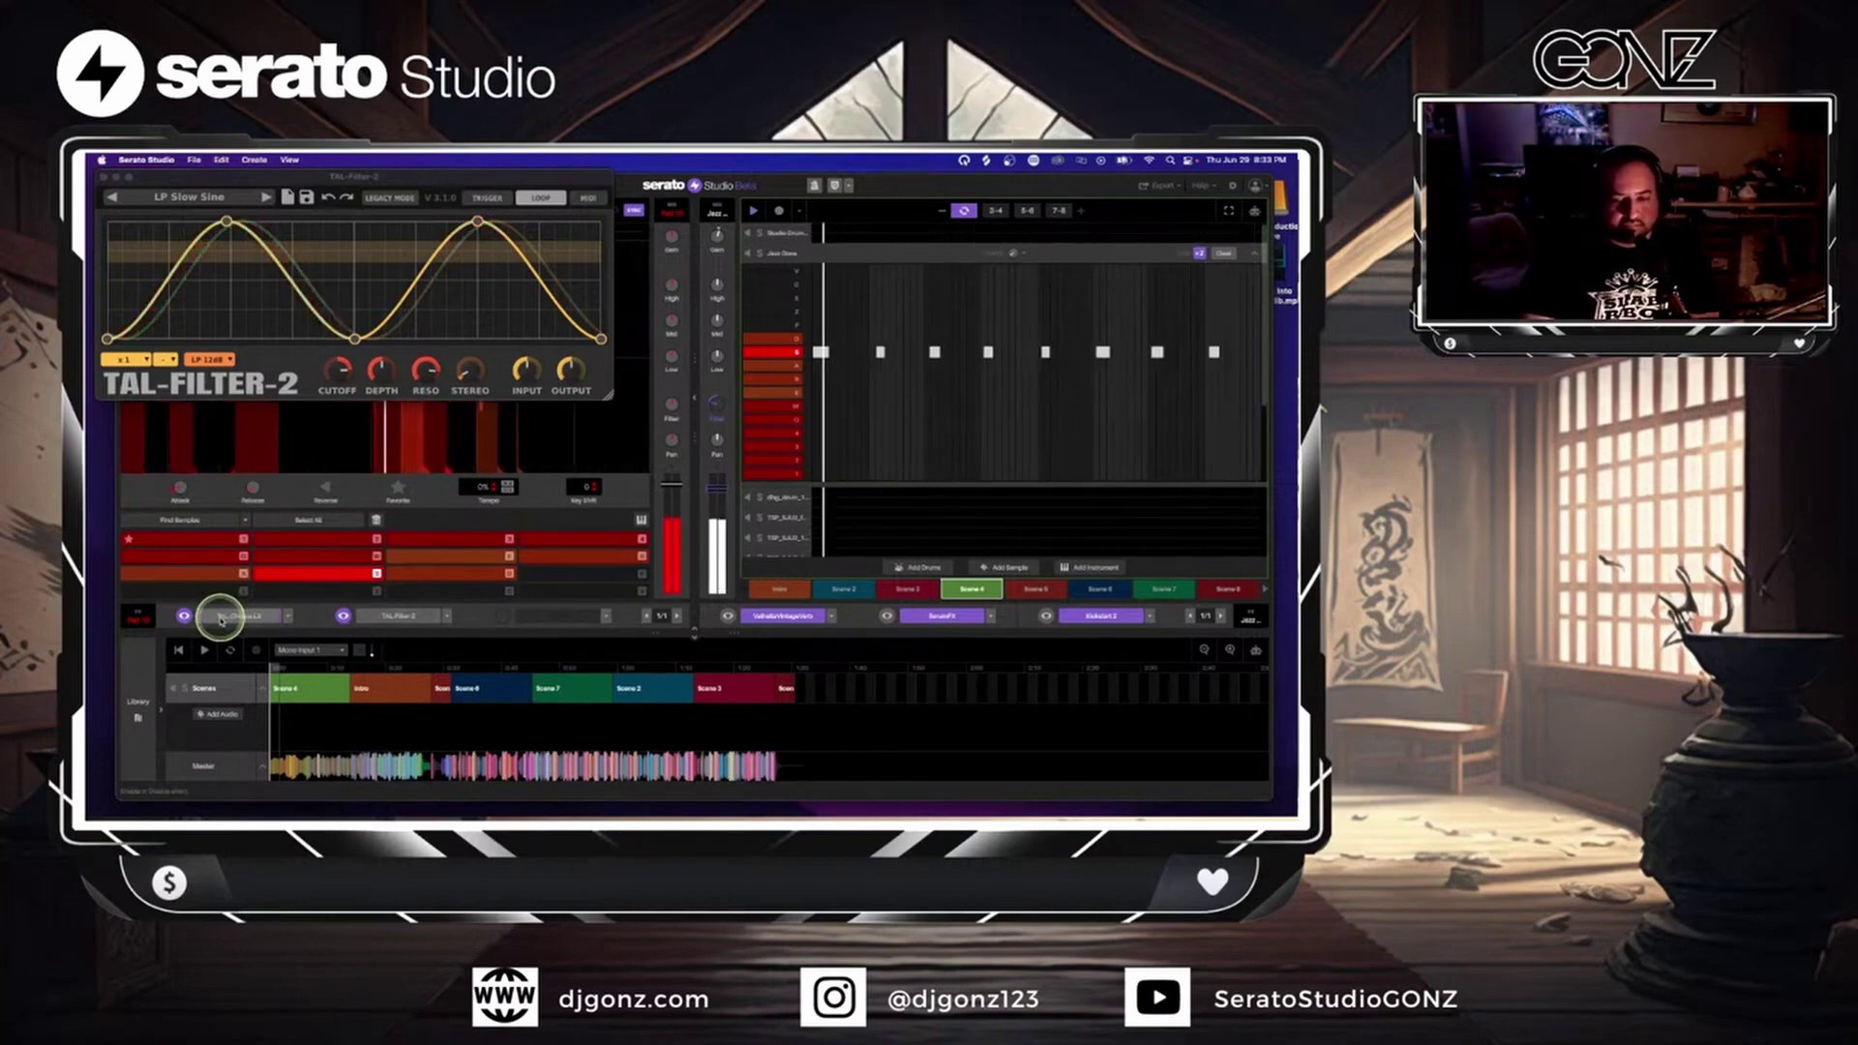
click(221, 618)
click(387, 616)
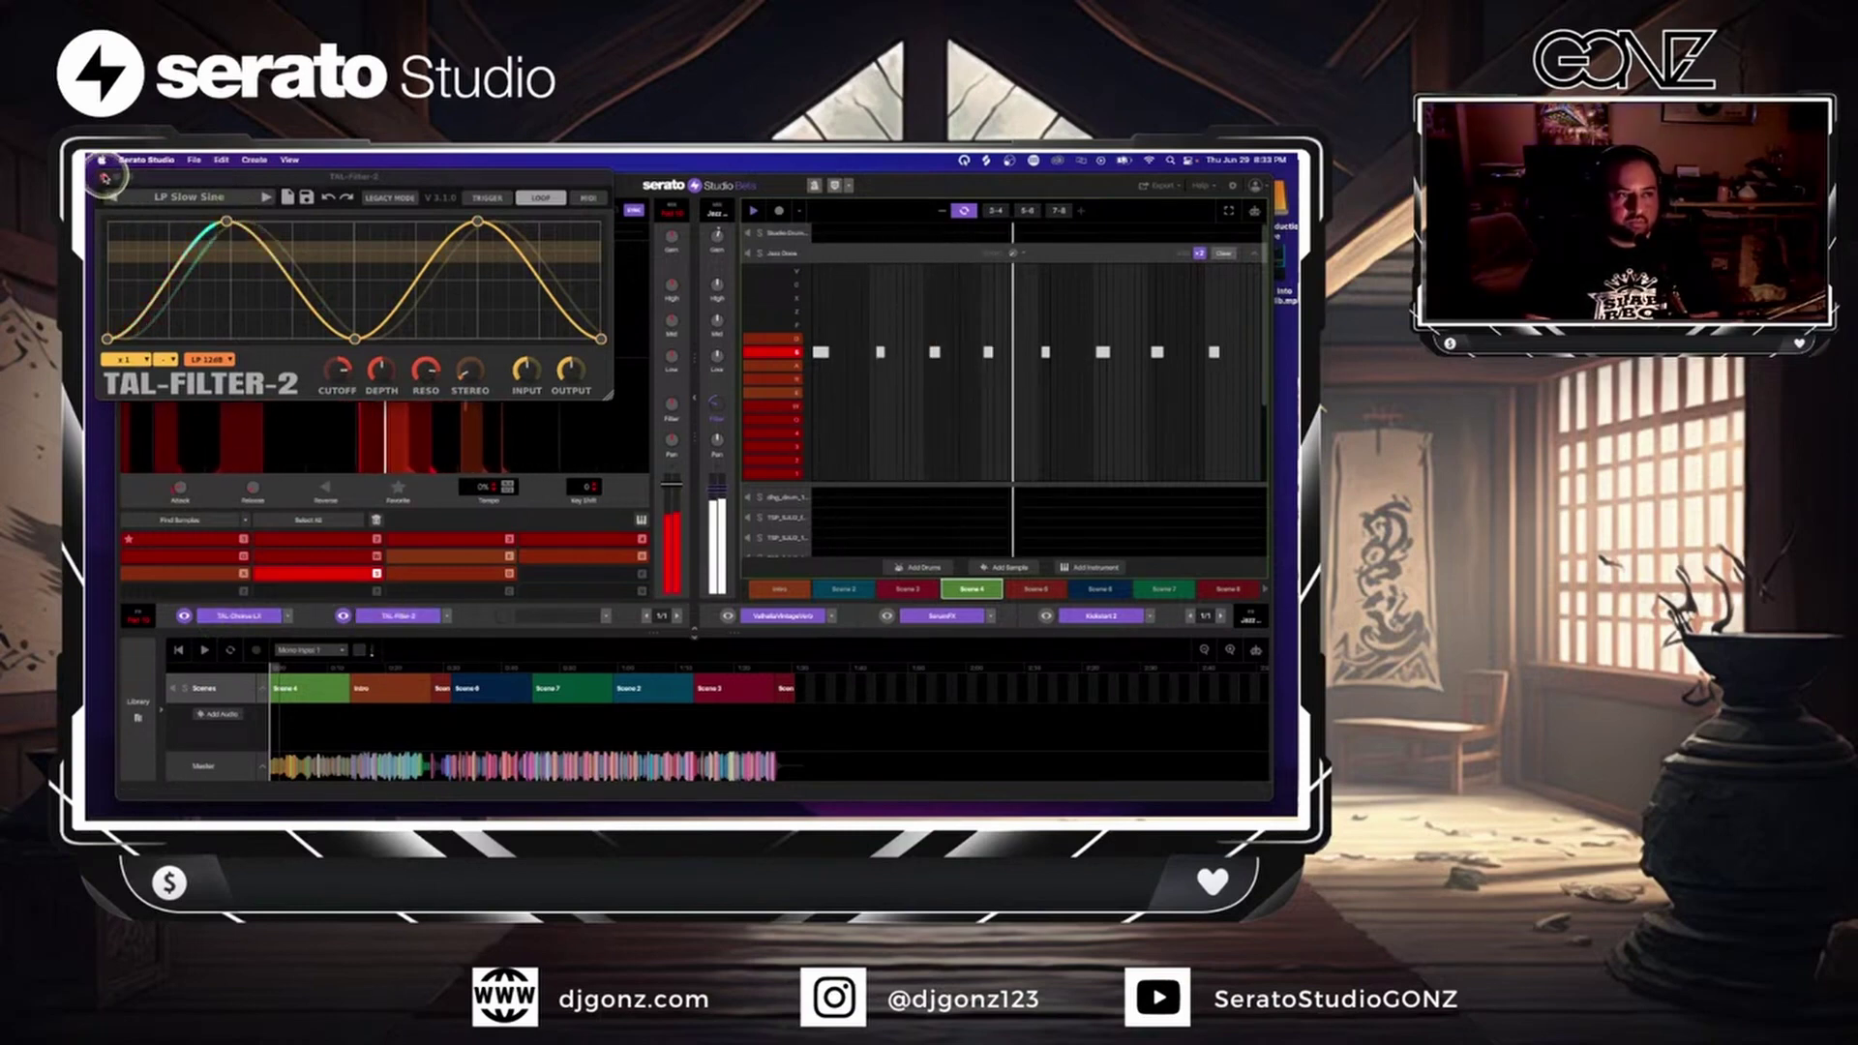
- Close both effect windows, then review the TAL-Chorus-LX settings once more and close them
click(103, 177)
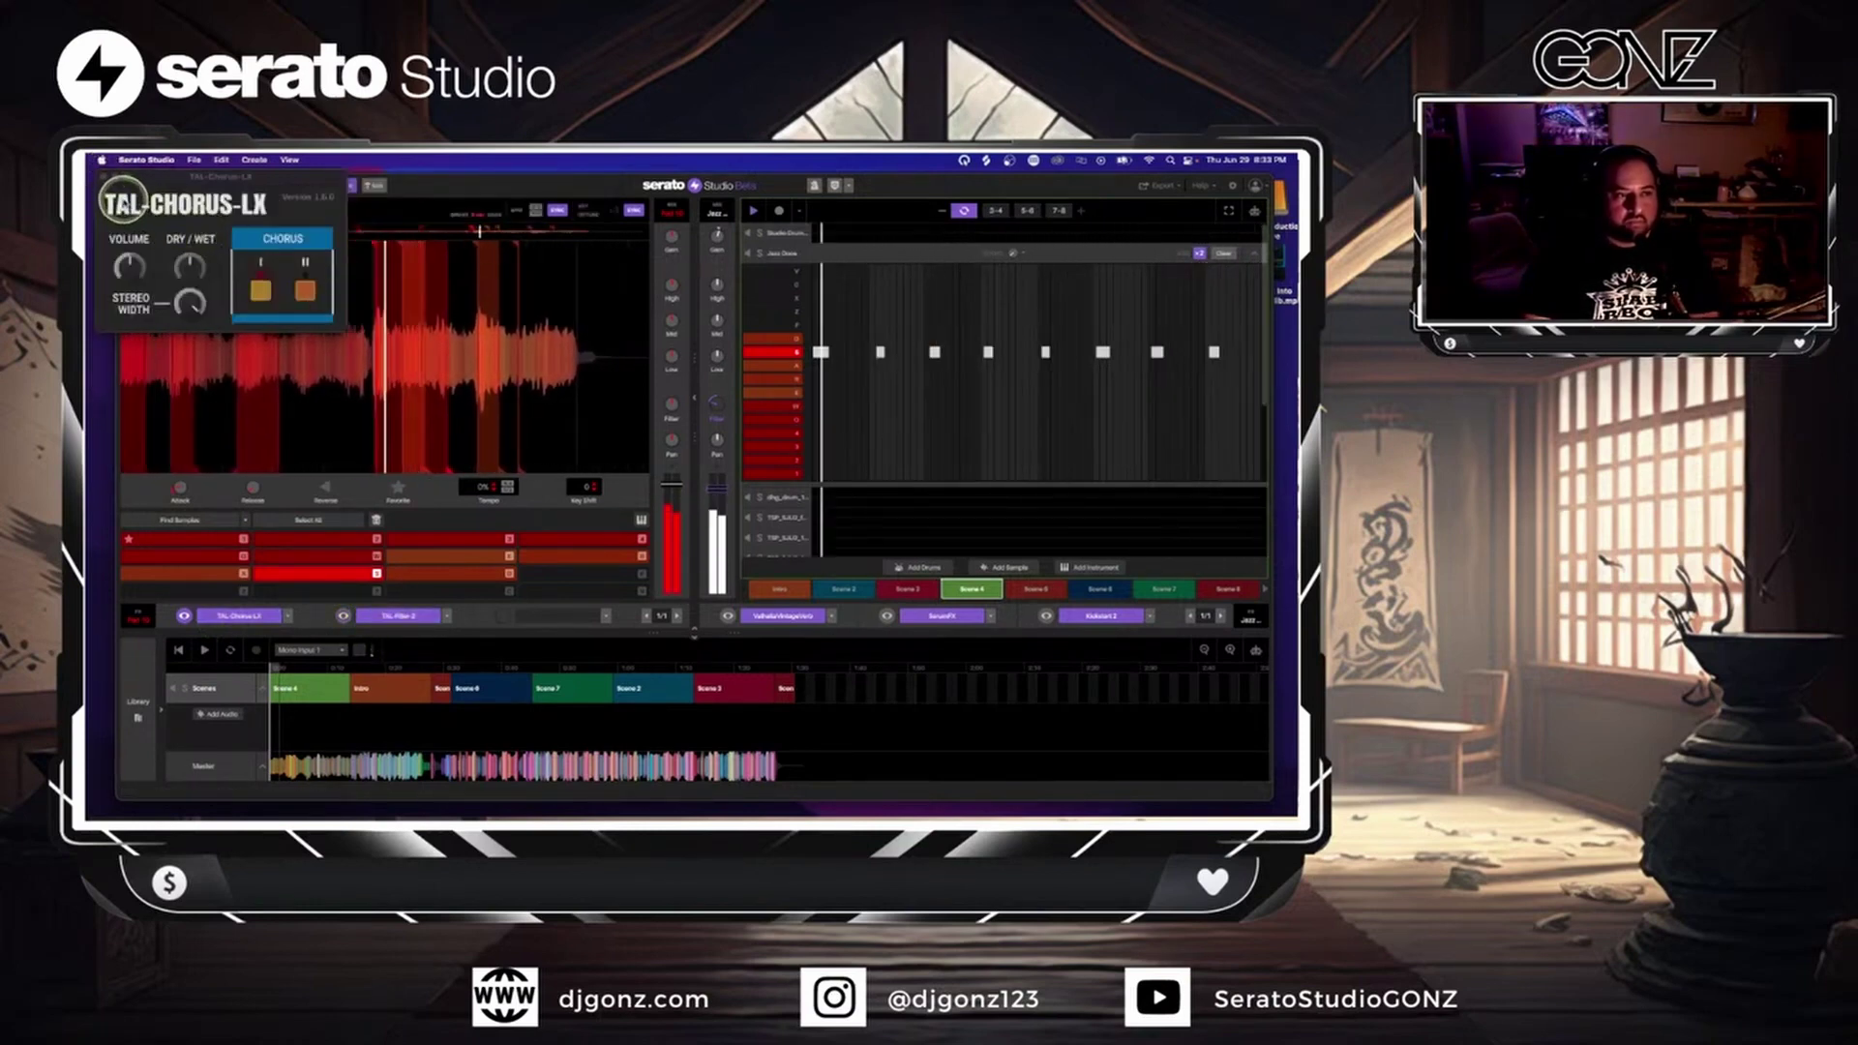
click(103, 177)
click(784, 460)
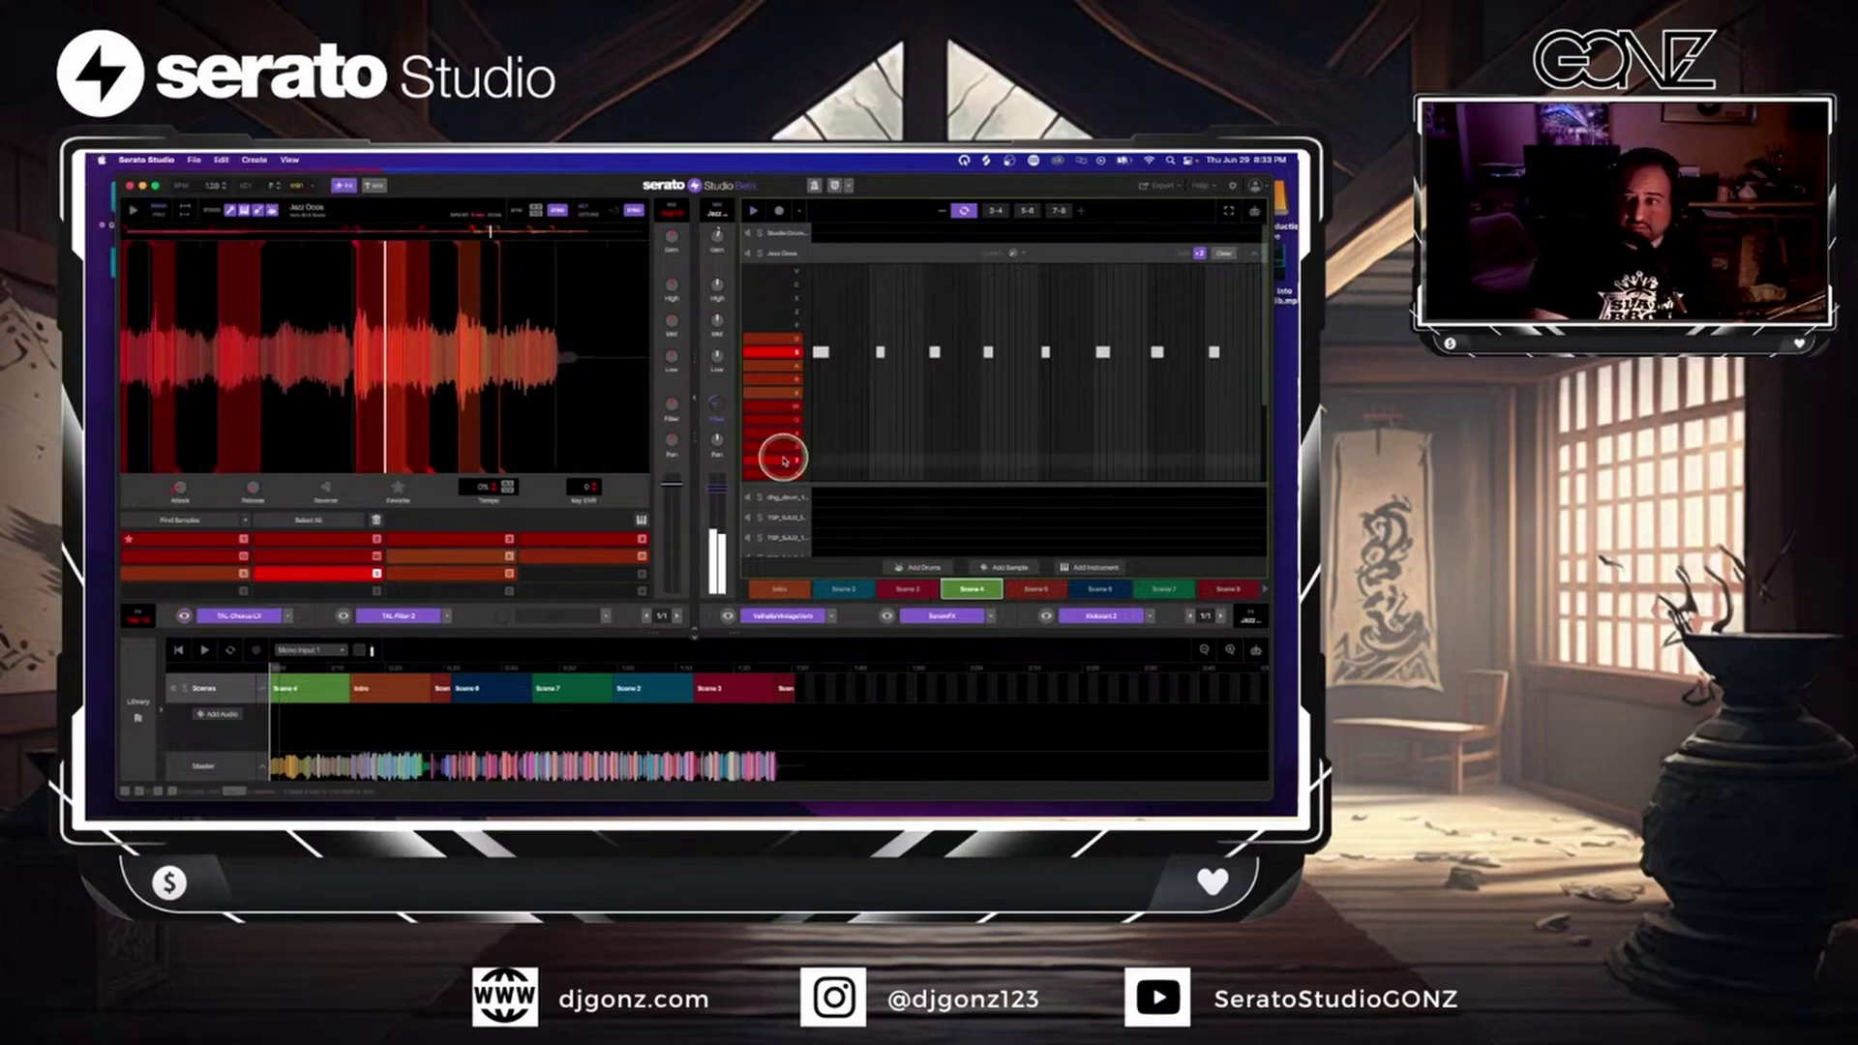
click(183, 616)
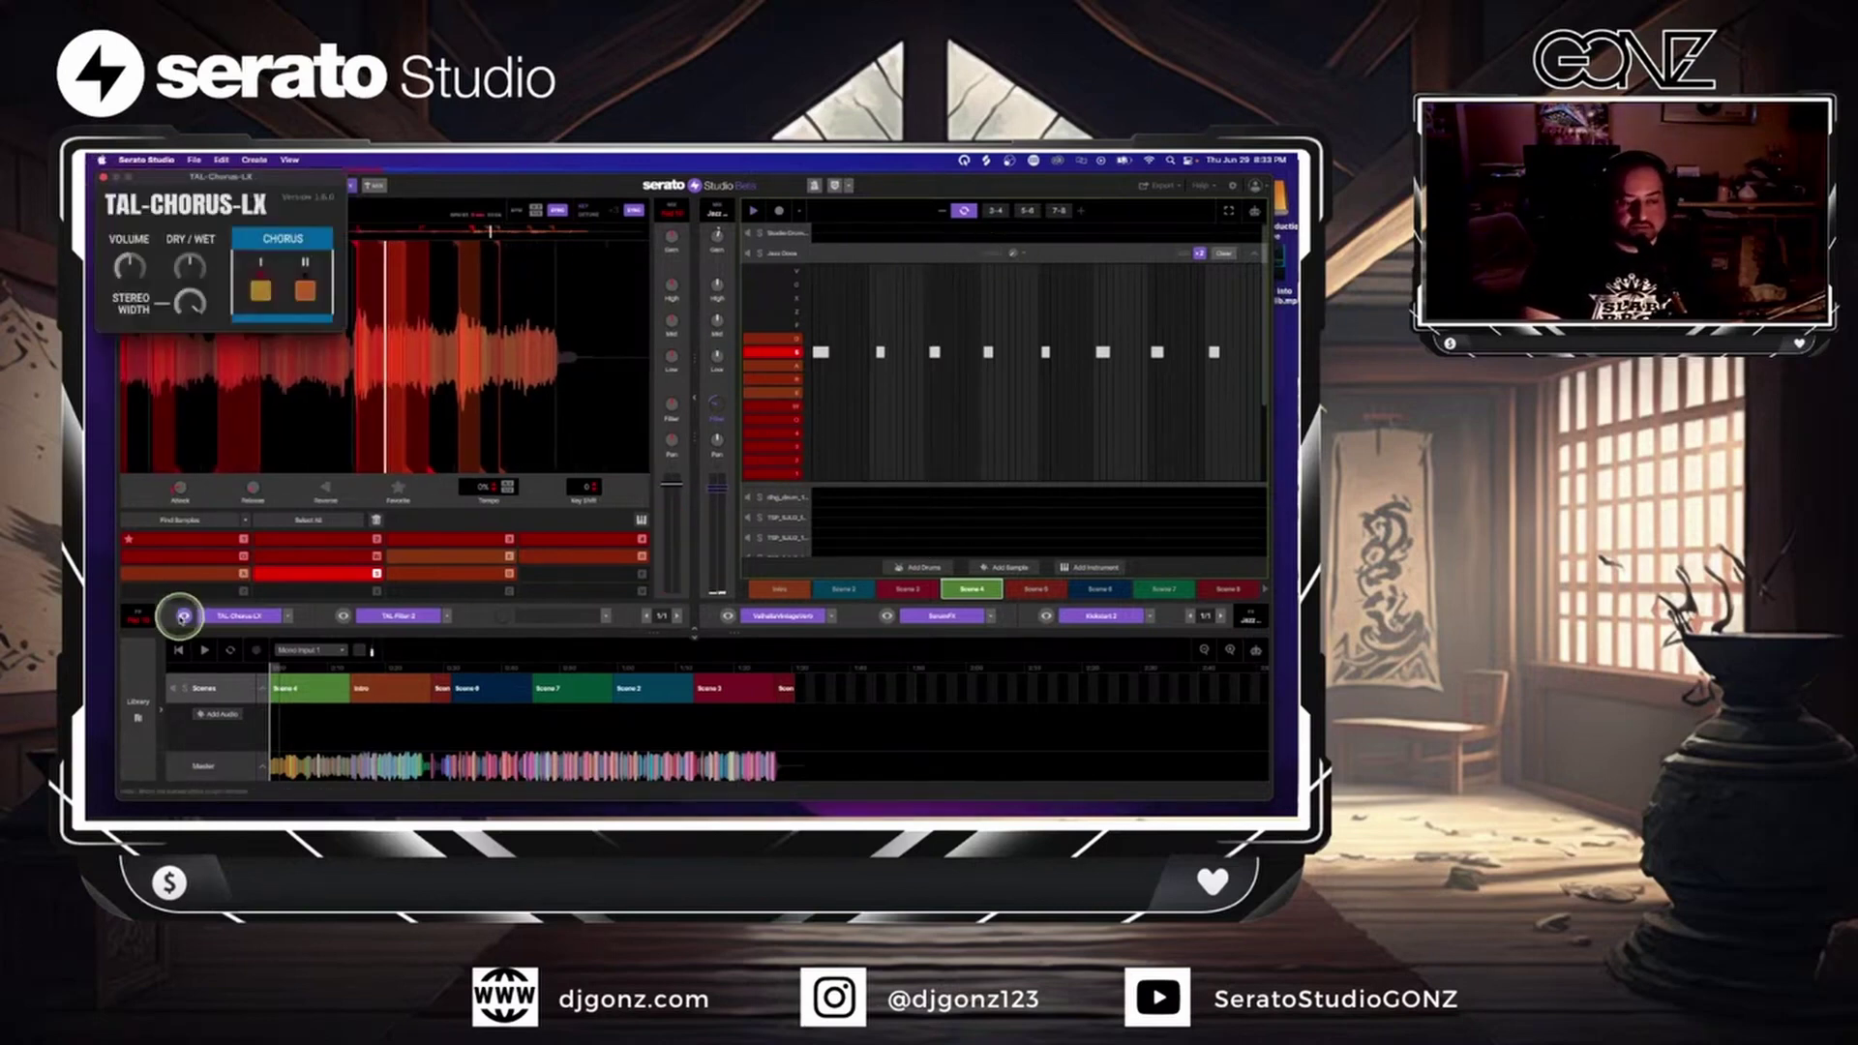
click(103, 177)
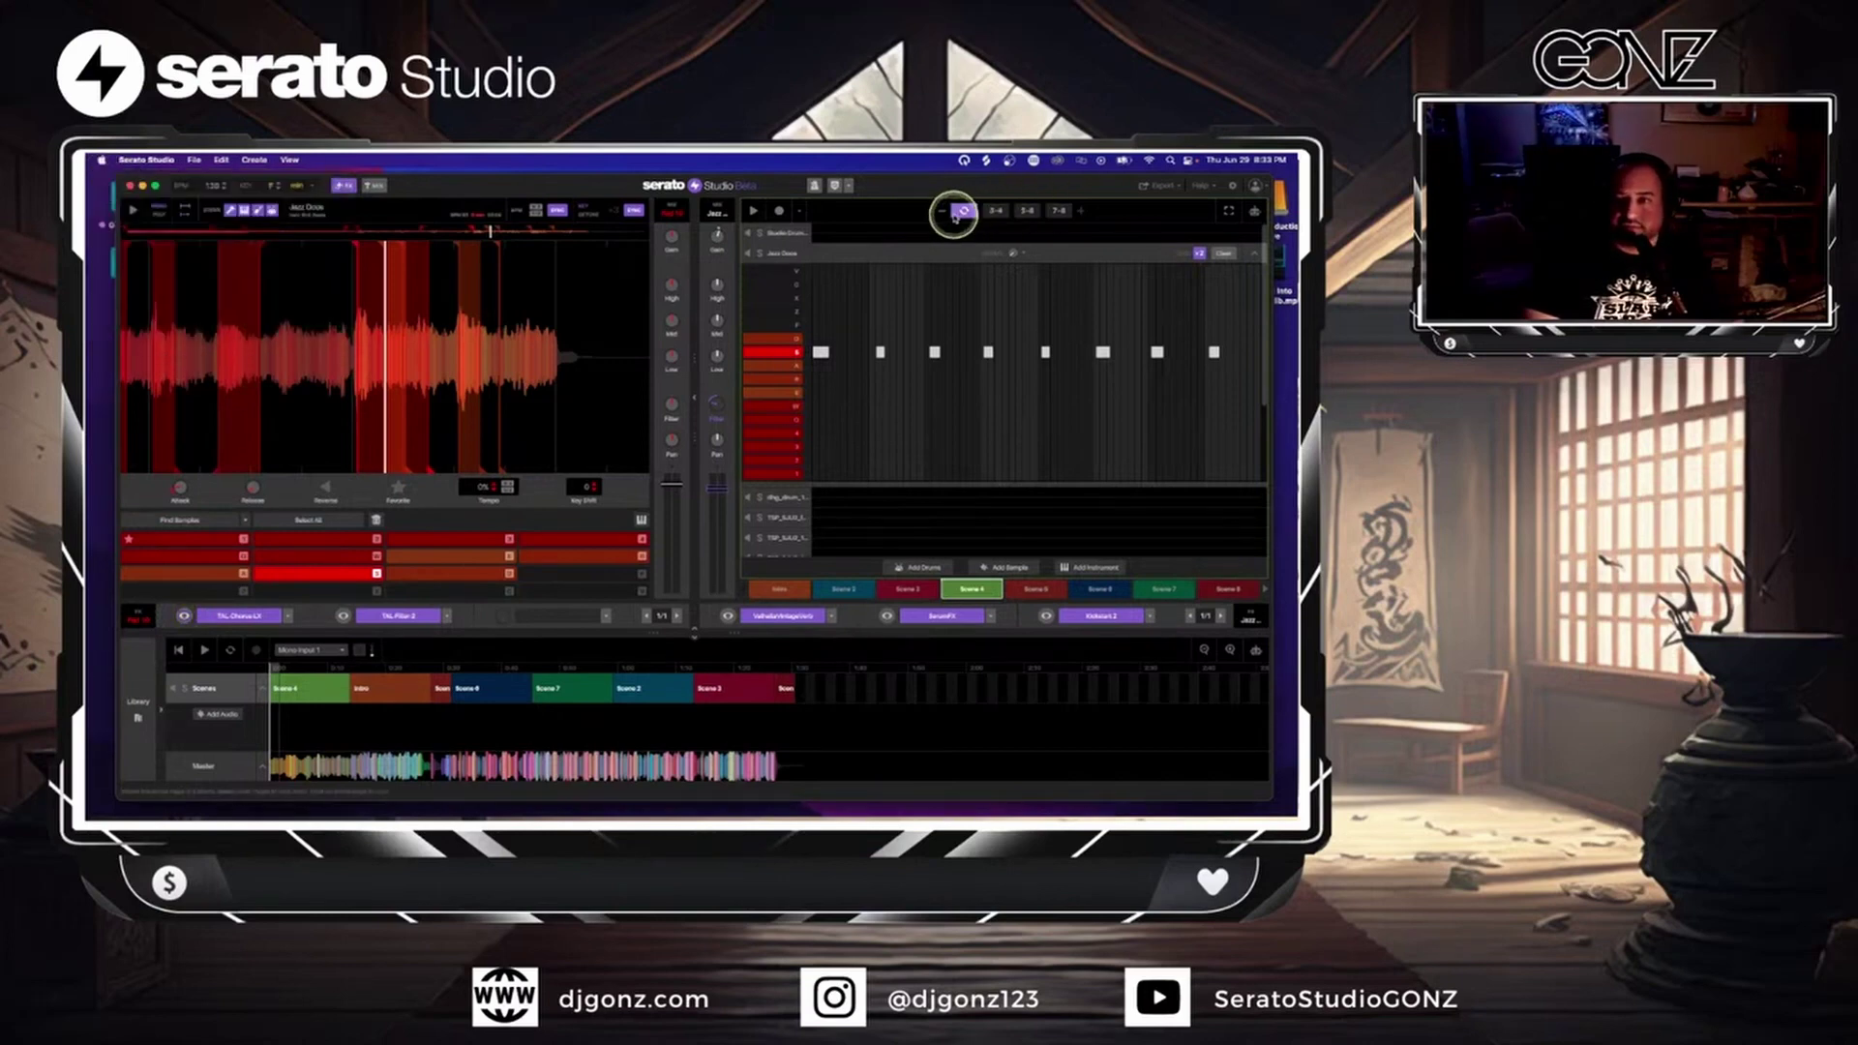
- Play Scene 4, check the Jazz Docs deck's filter movement and collapse the deck
key(space)
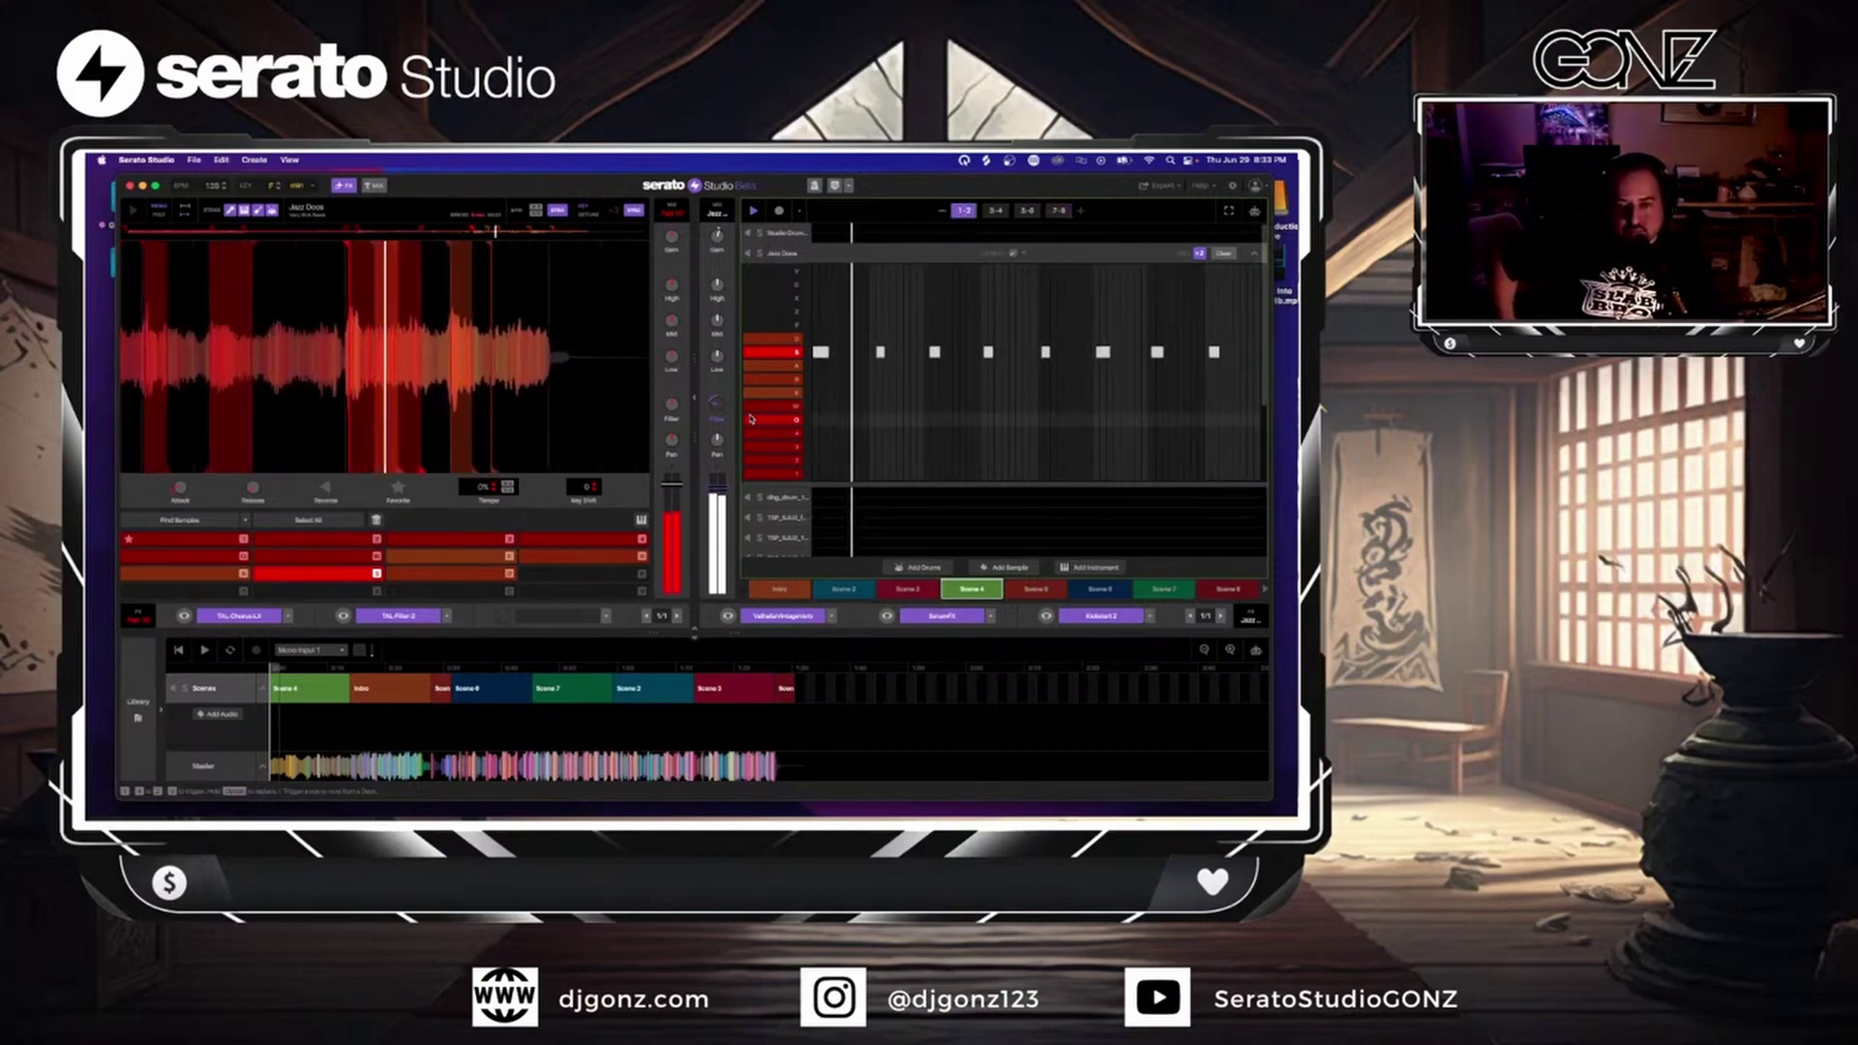
click(721, 402)
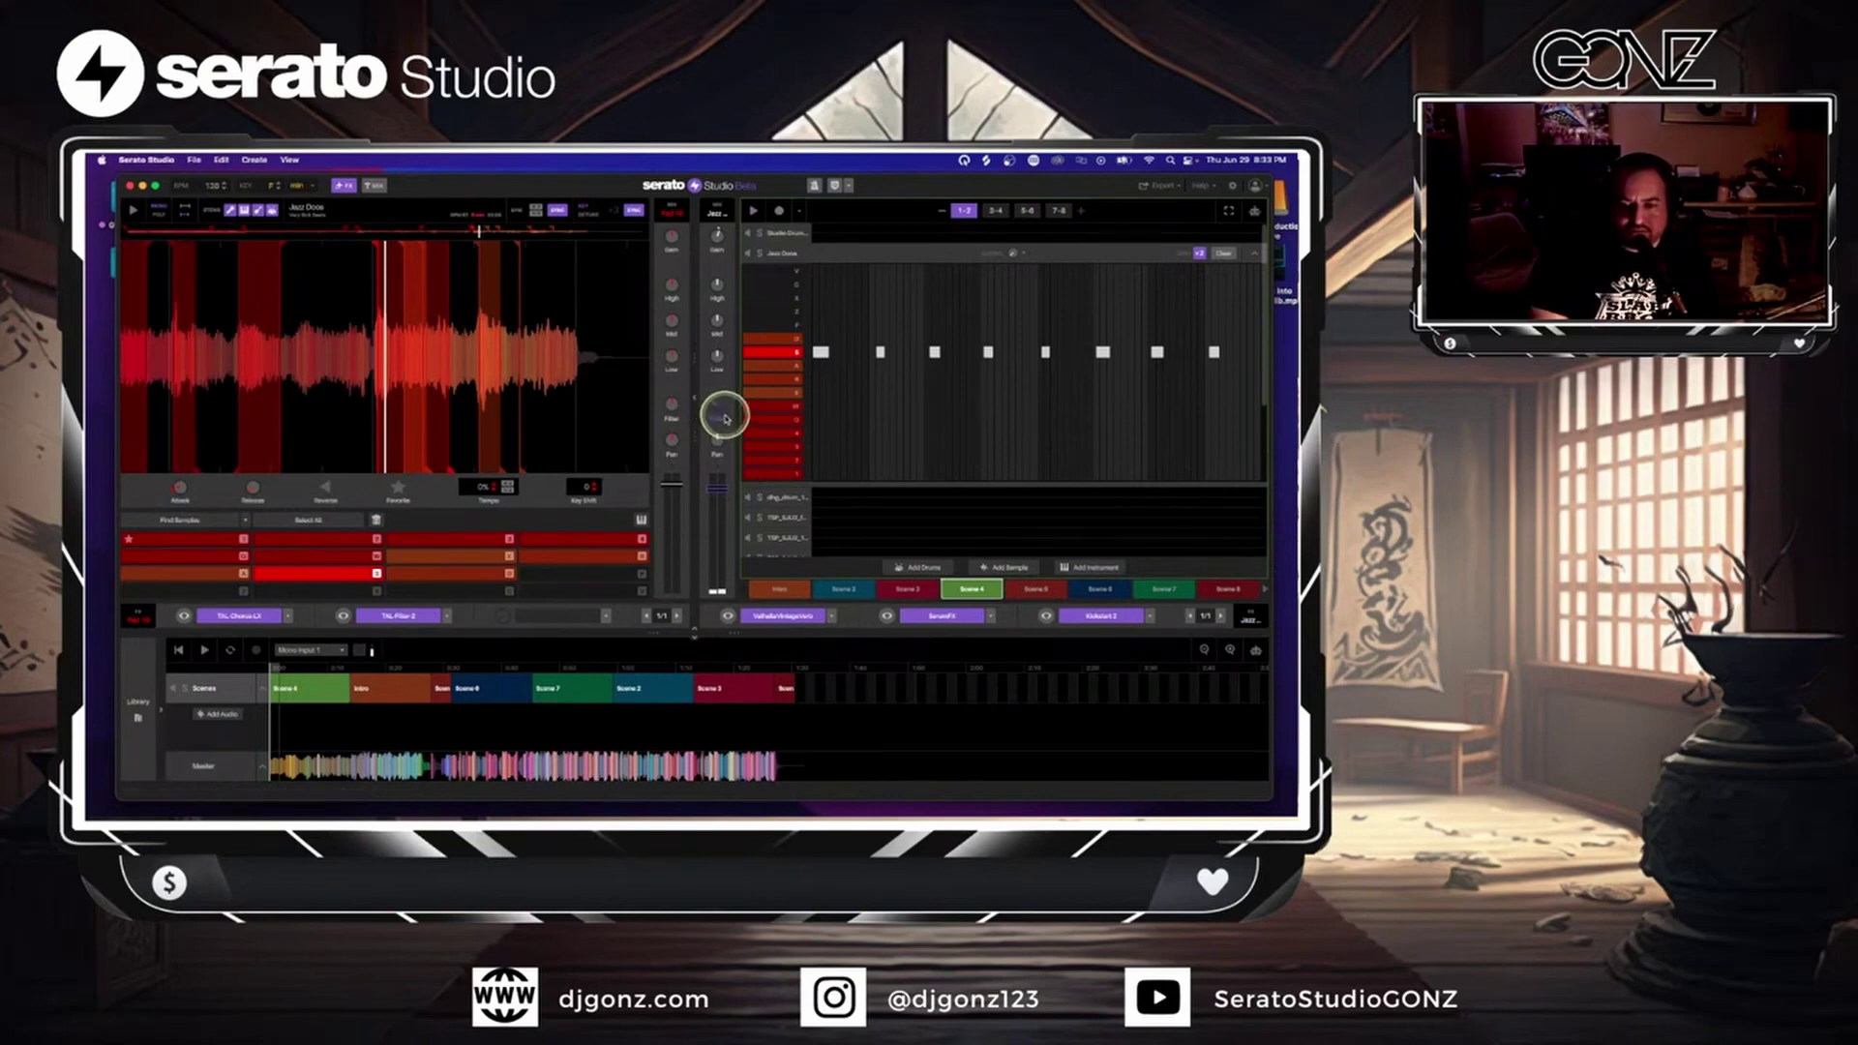
click(1254, 254)
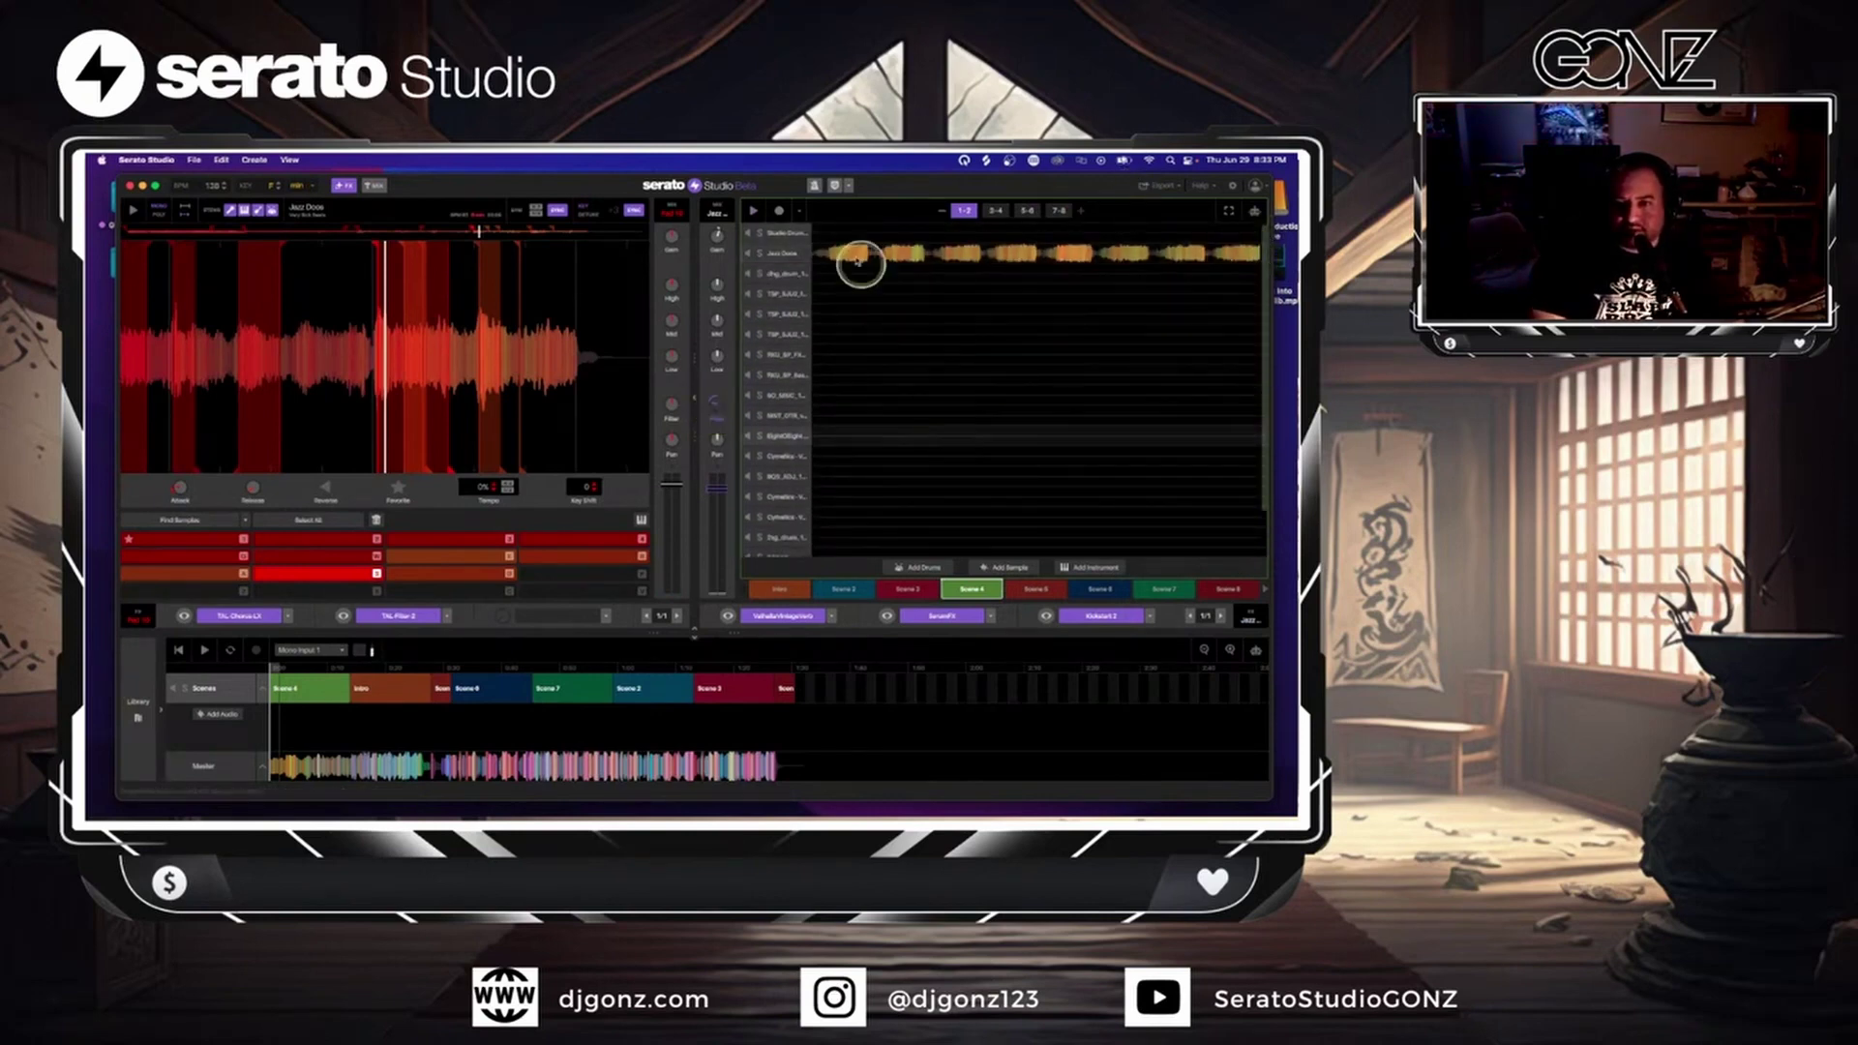
- Show bars 3-4 of Scene 4 and look at the industry hat drum deck's pattern before collapsing it
click(851, 262)
click(996, 213)
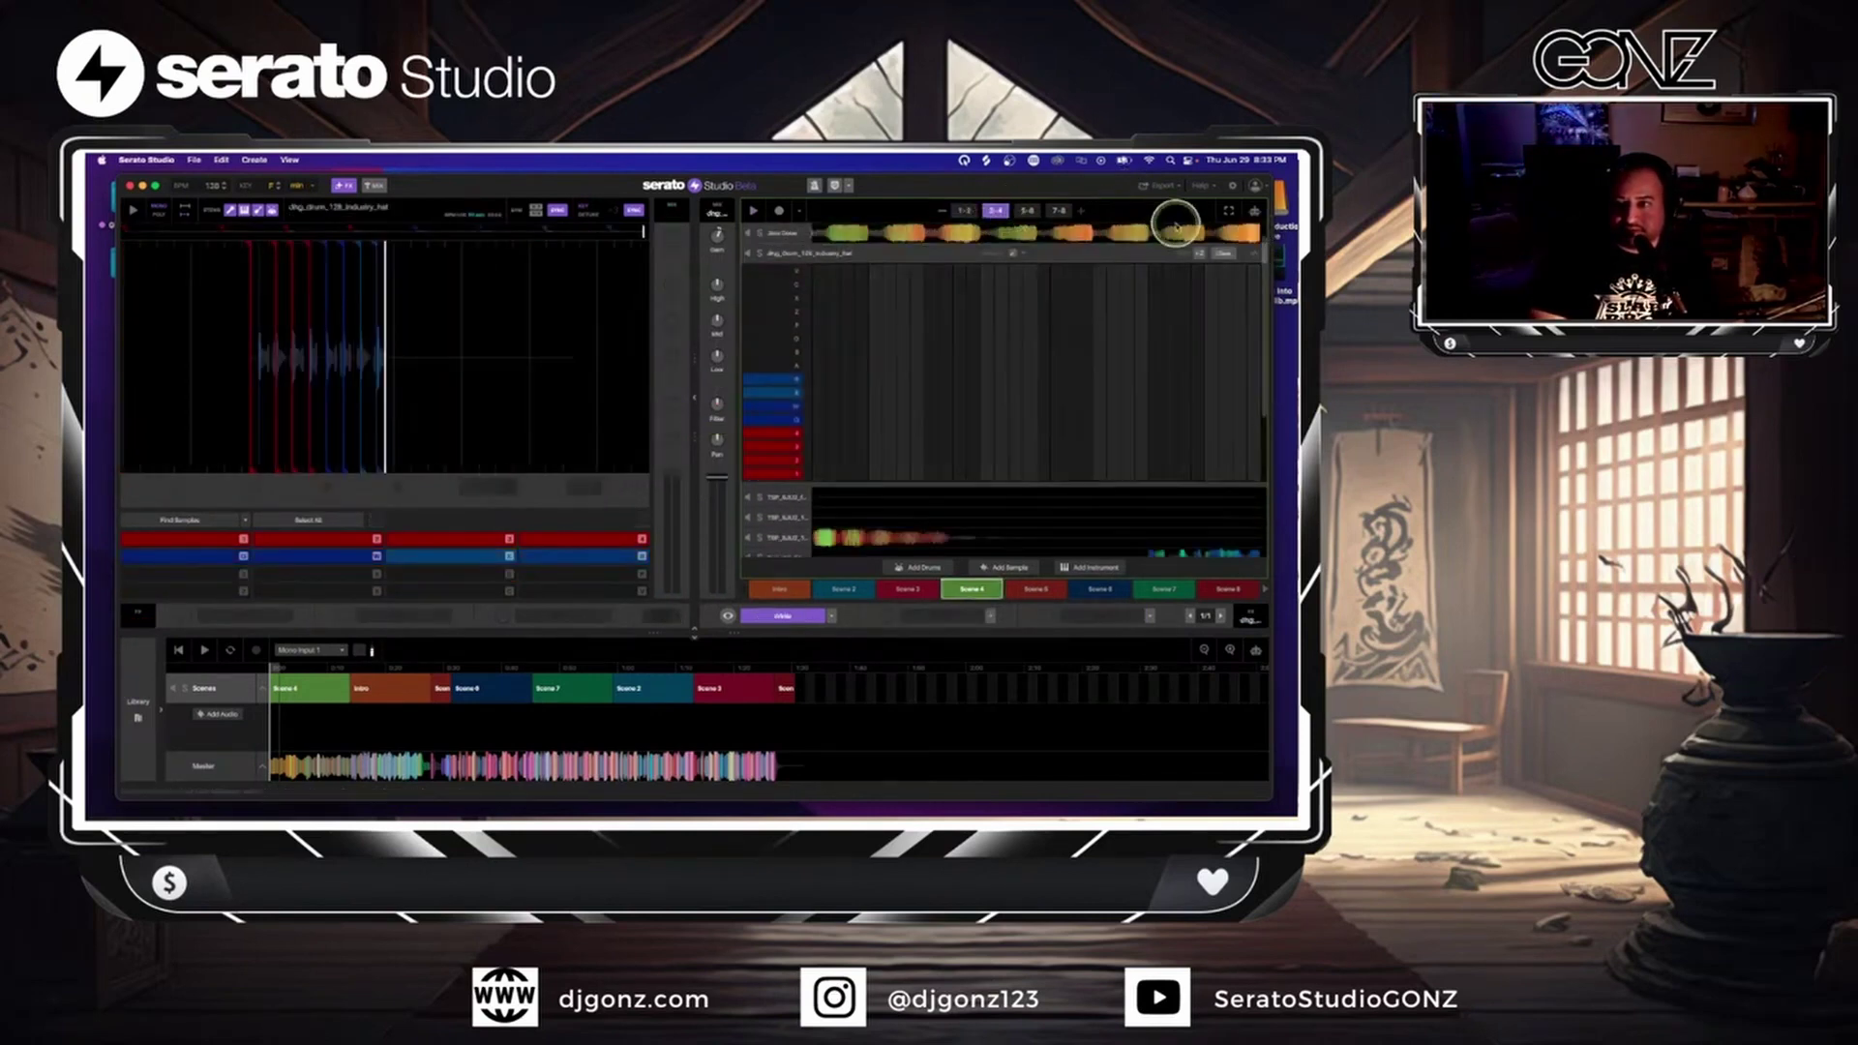
click(1255, 251)
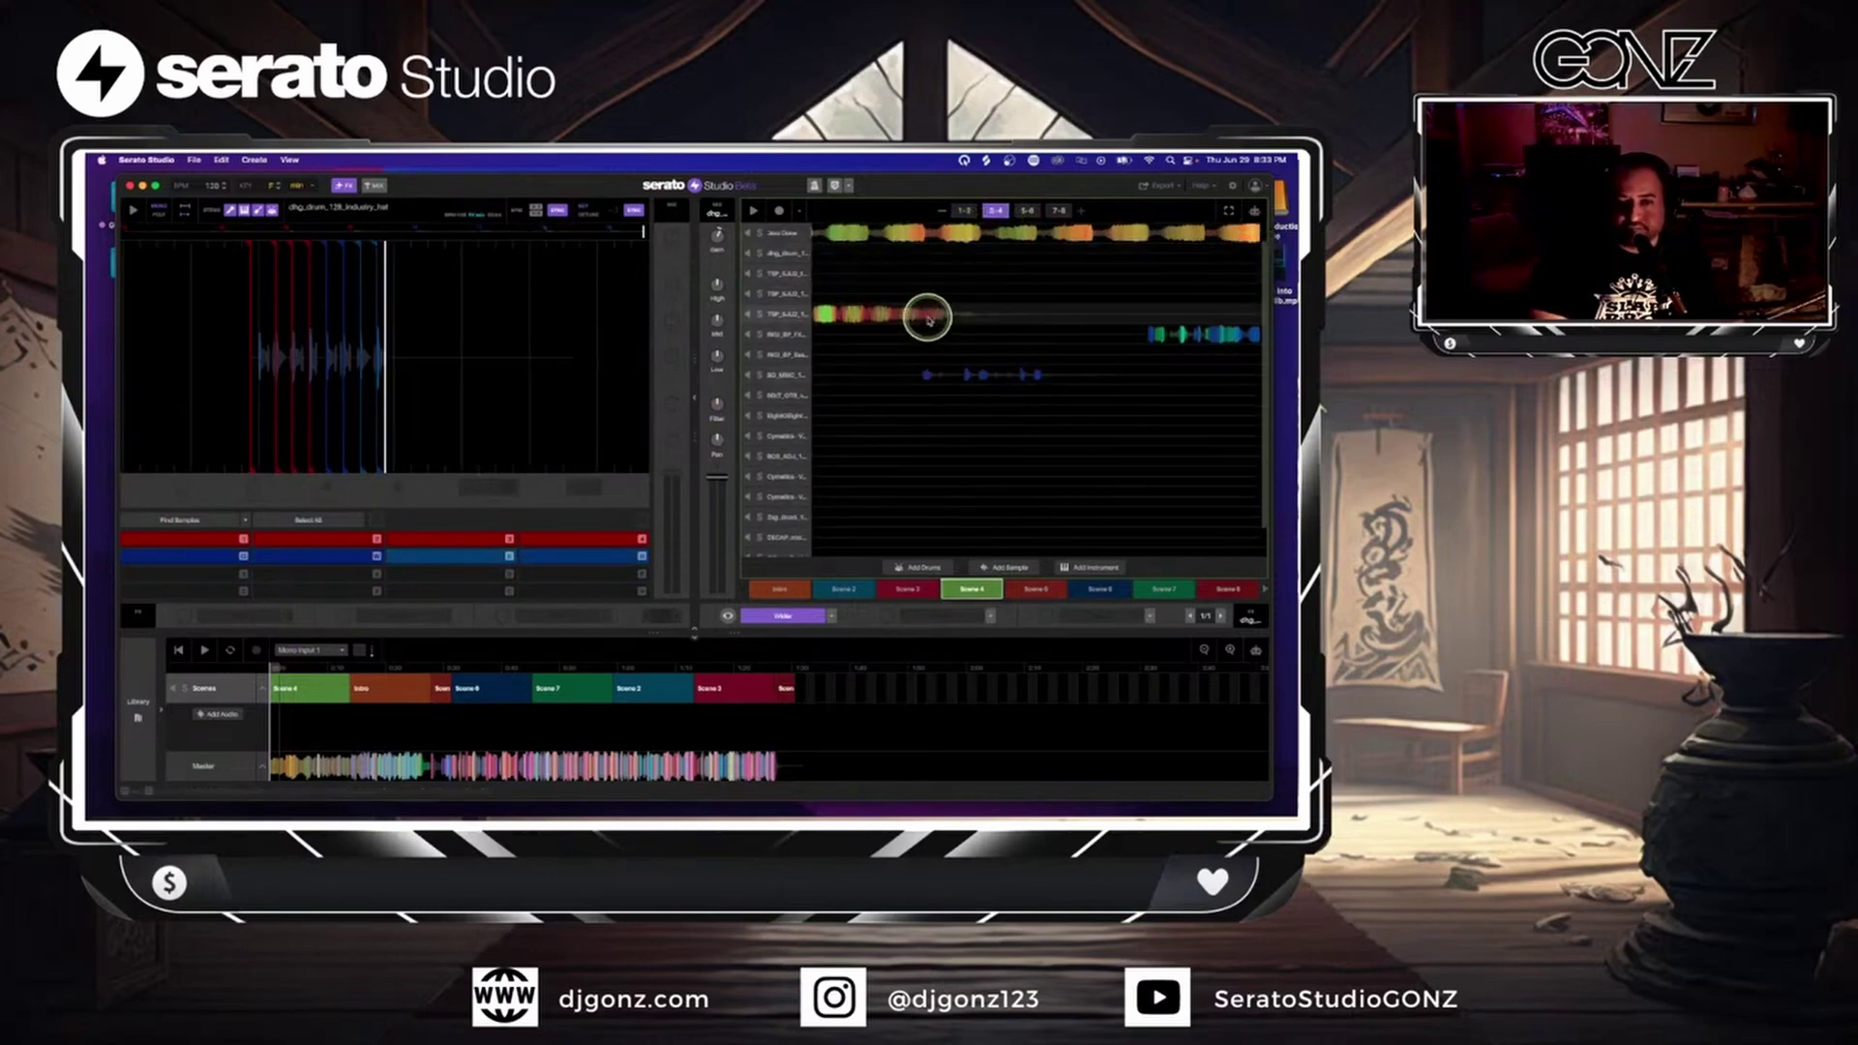
- Expand the bass wobbler deck, inspect its pattern and listen to it within the playing scene
click(927, 316)
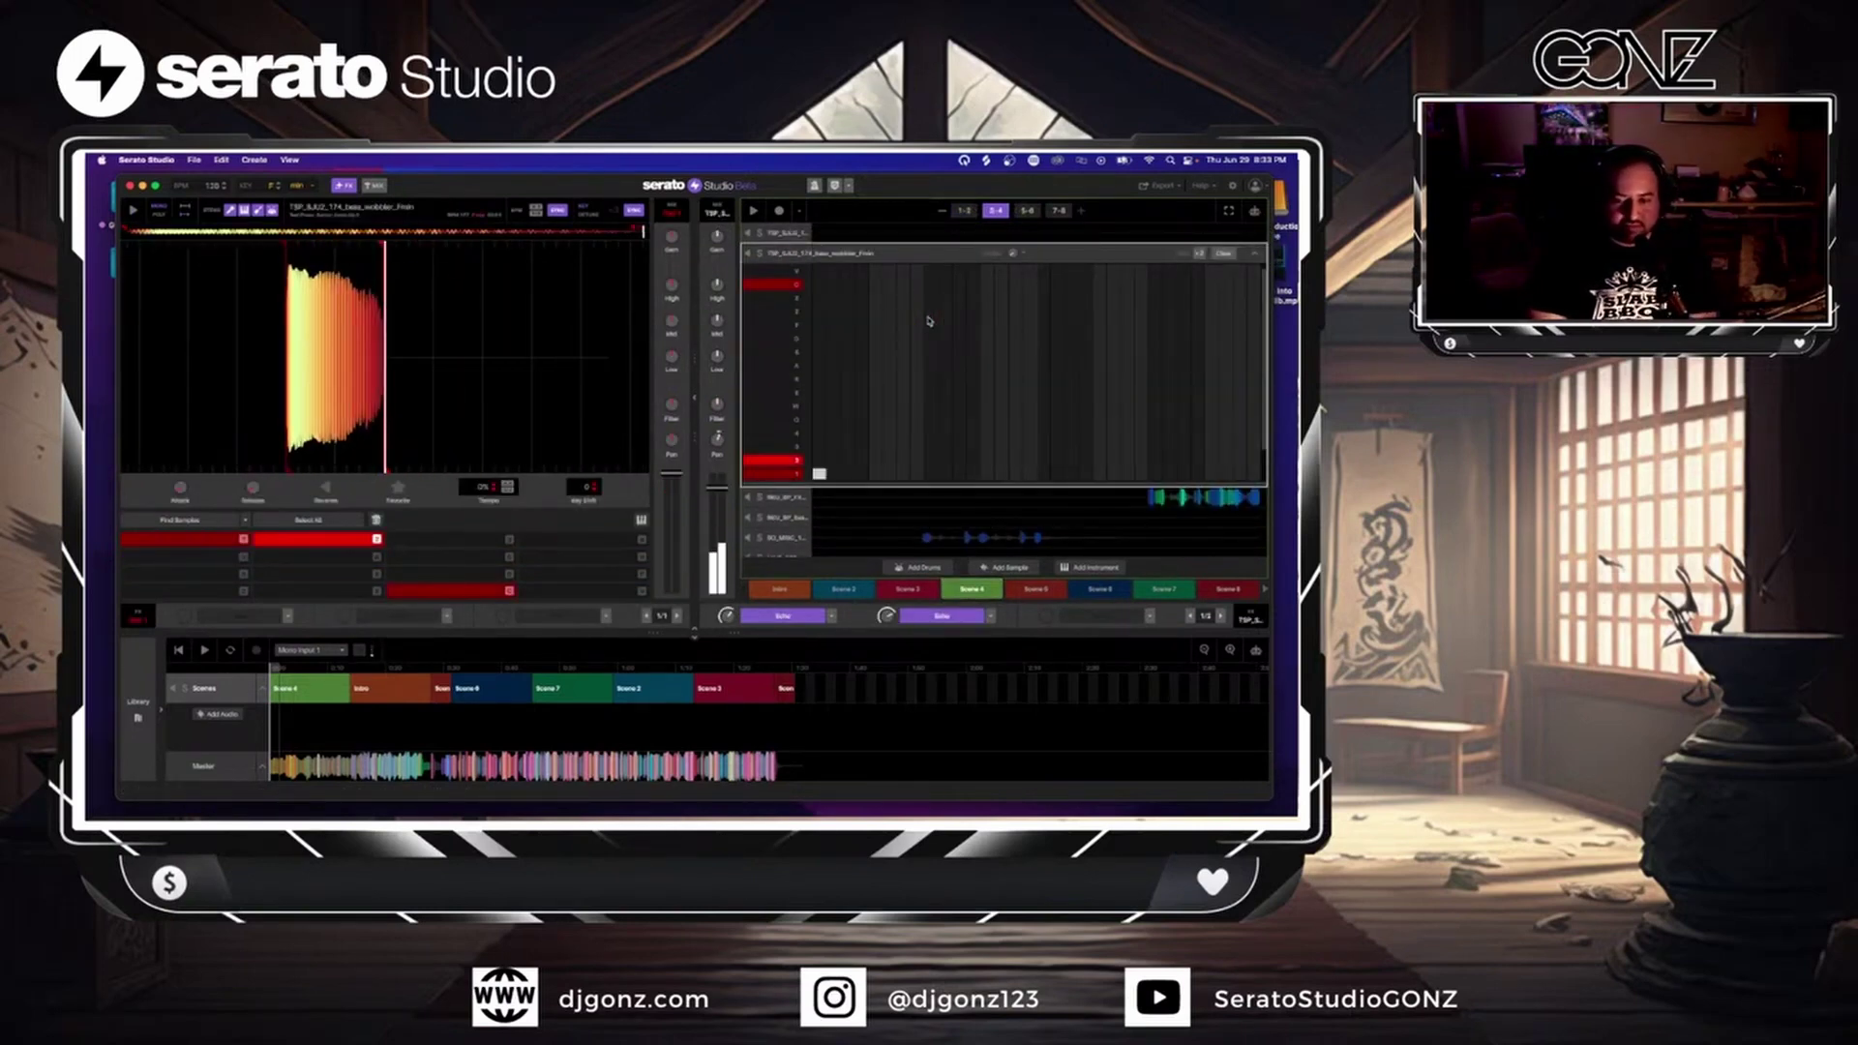
click(927, 319)
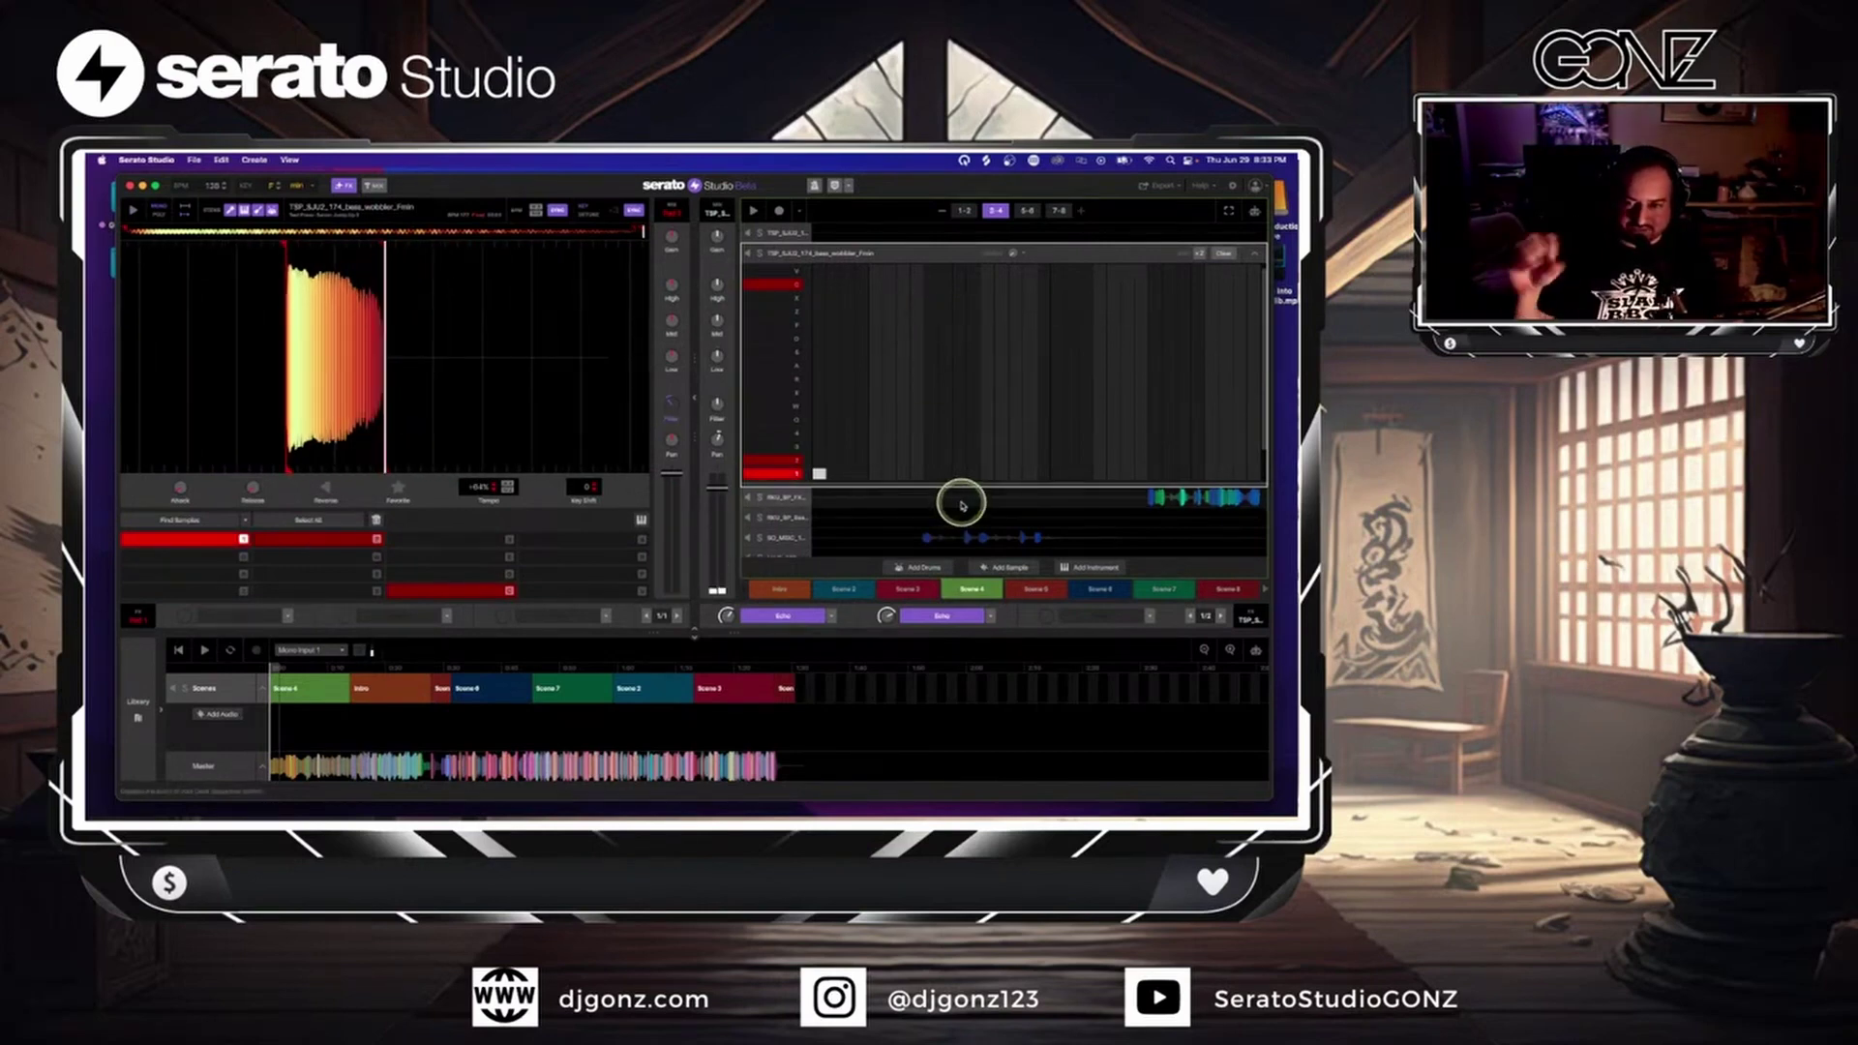
key(space)
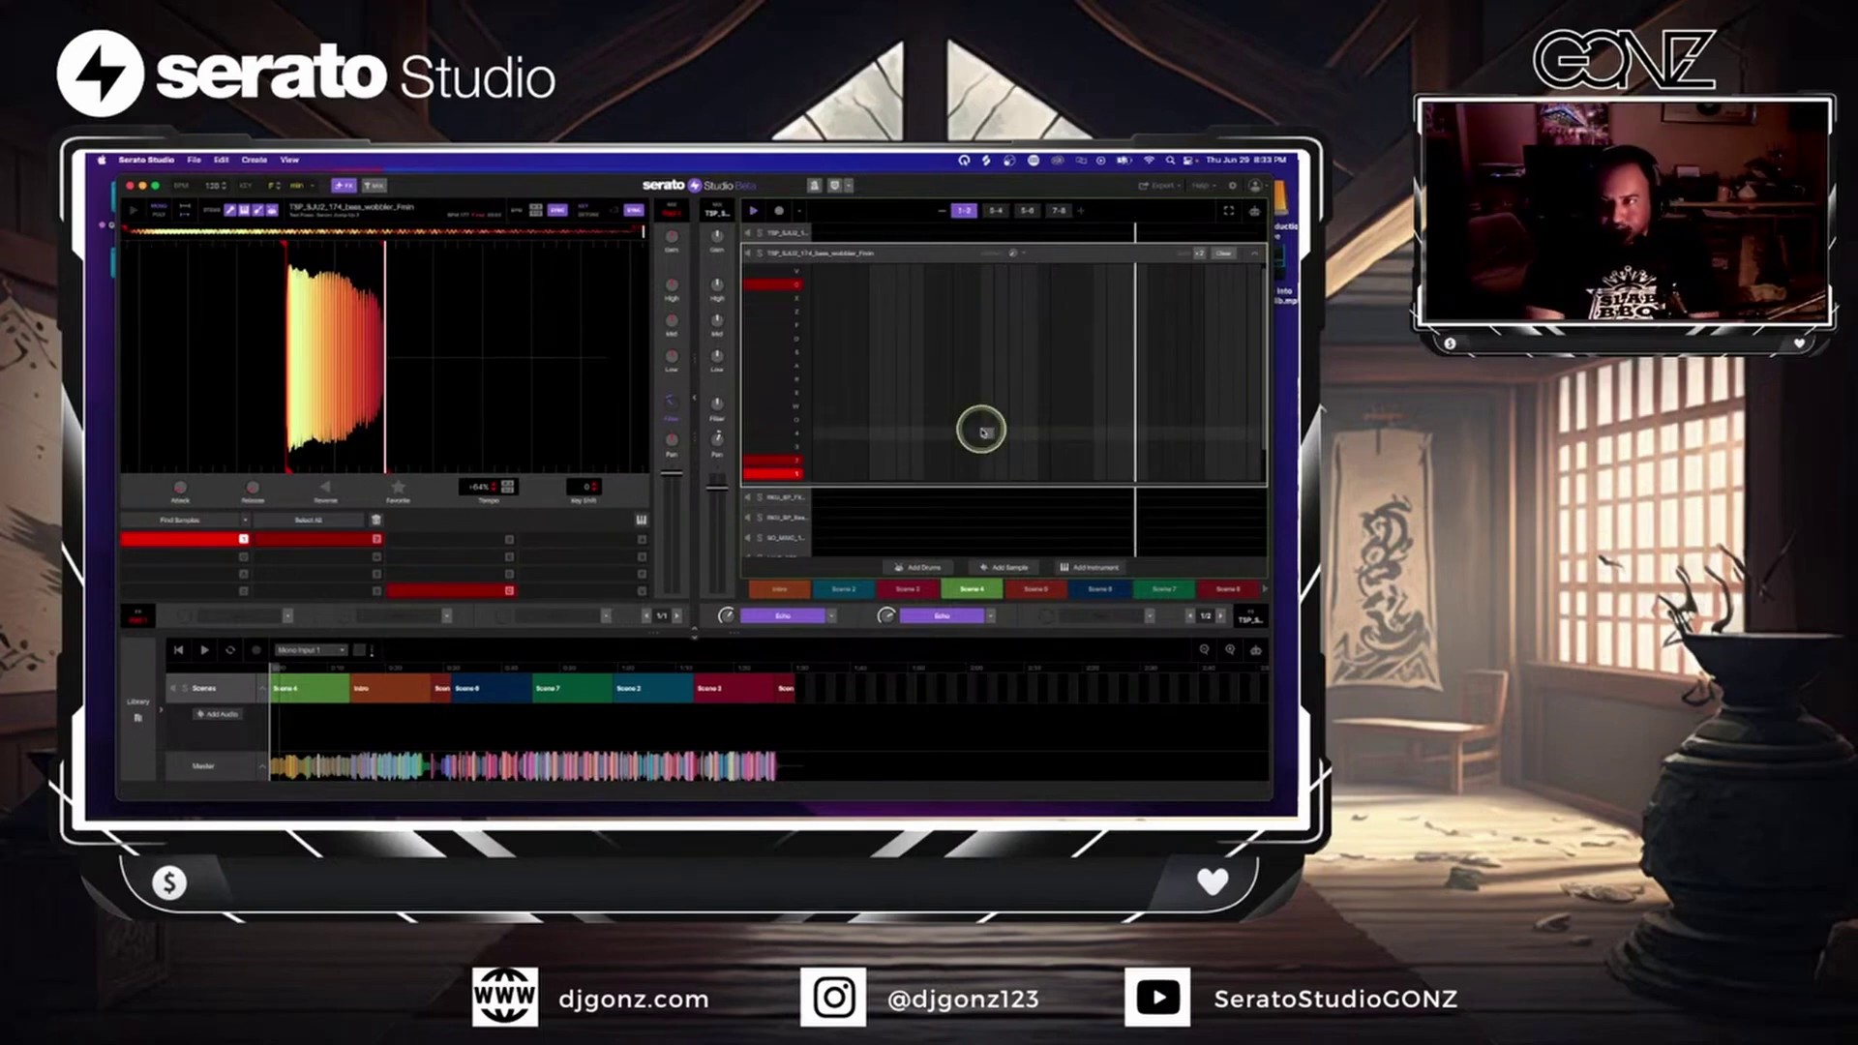
click(982, 431)
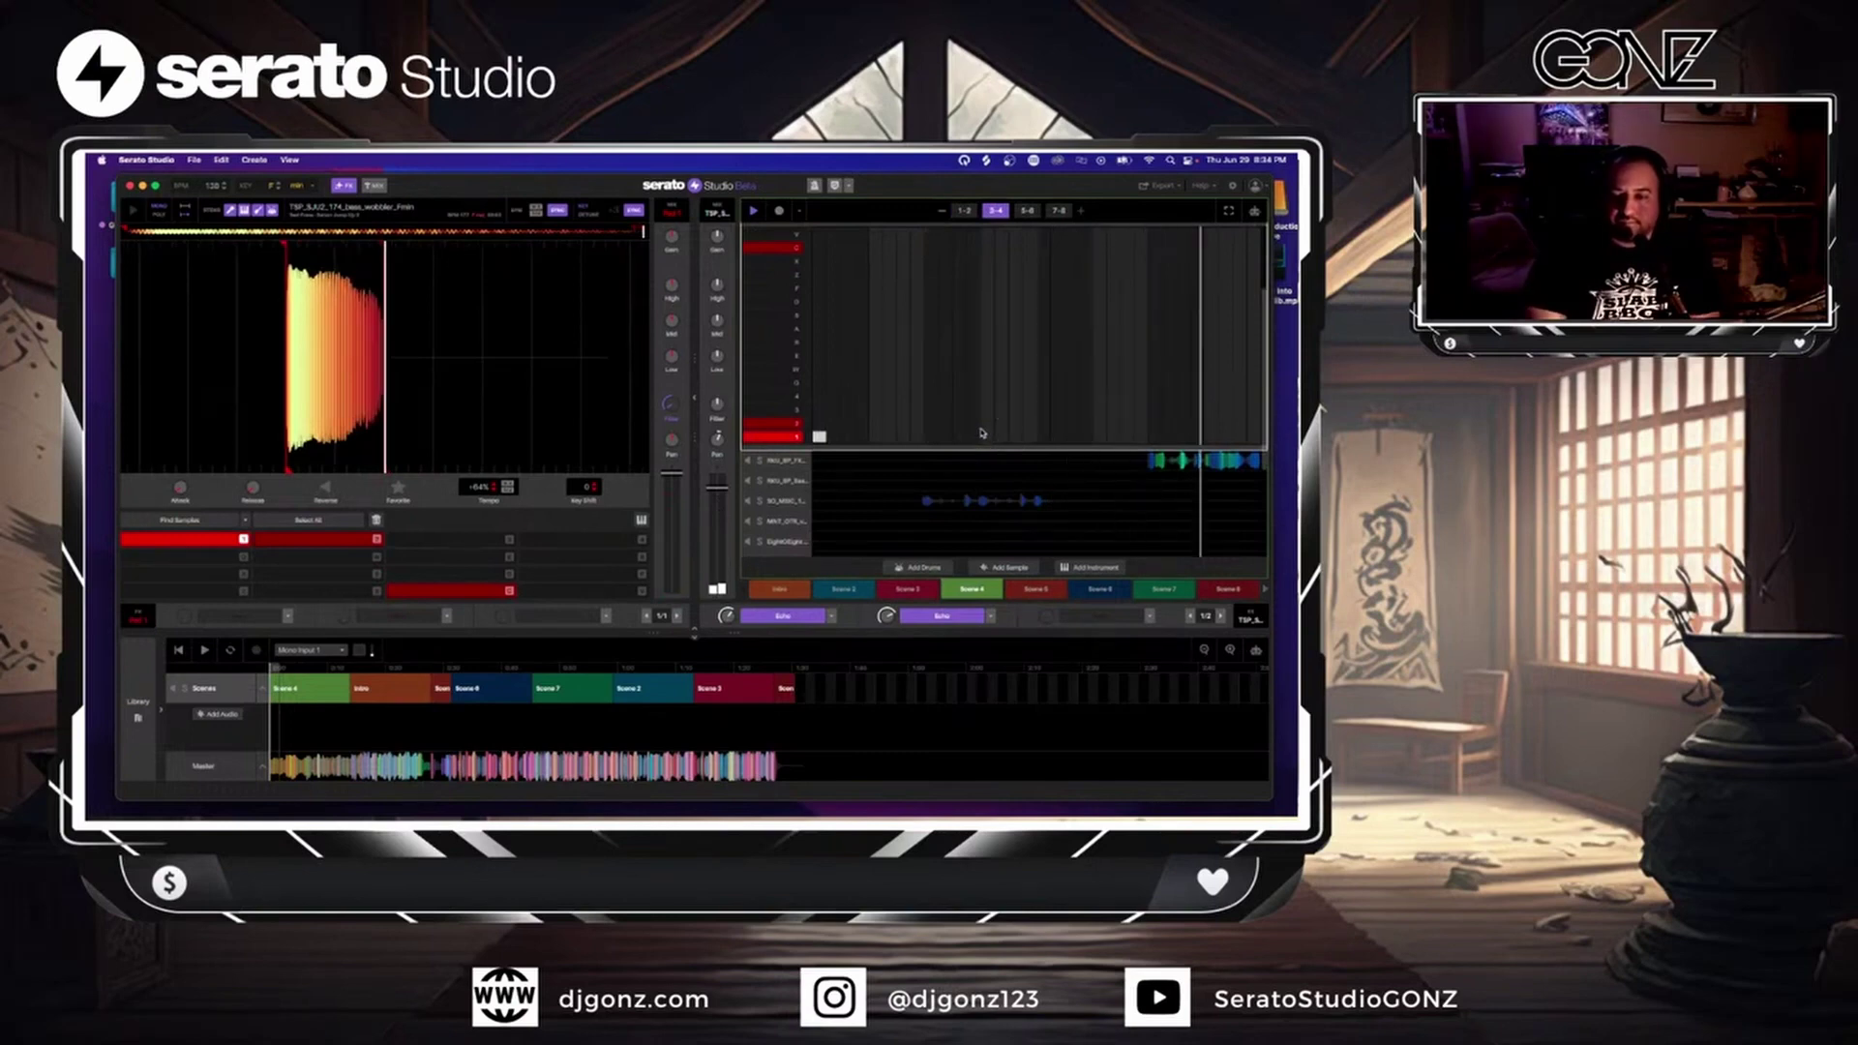
- Inspect the laser one-shot FX deck's pattern and its reverb effect options, then collapse the deck
click(929, 461)
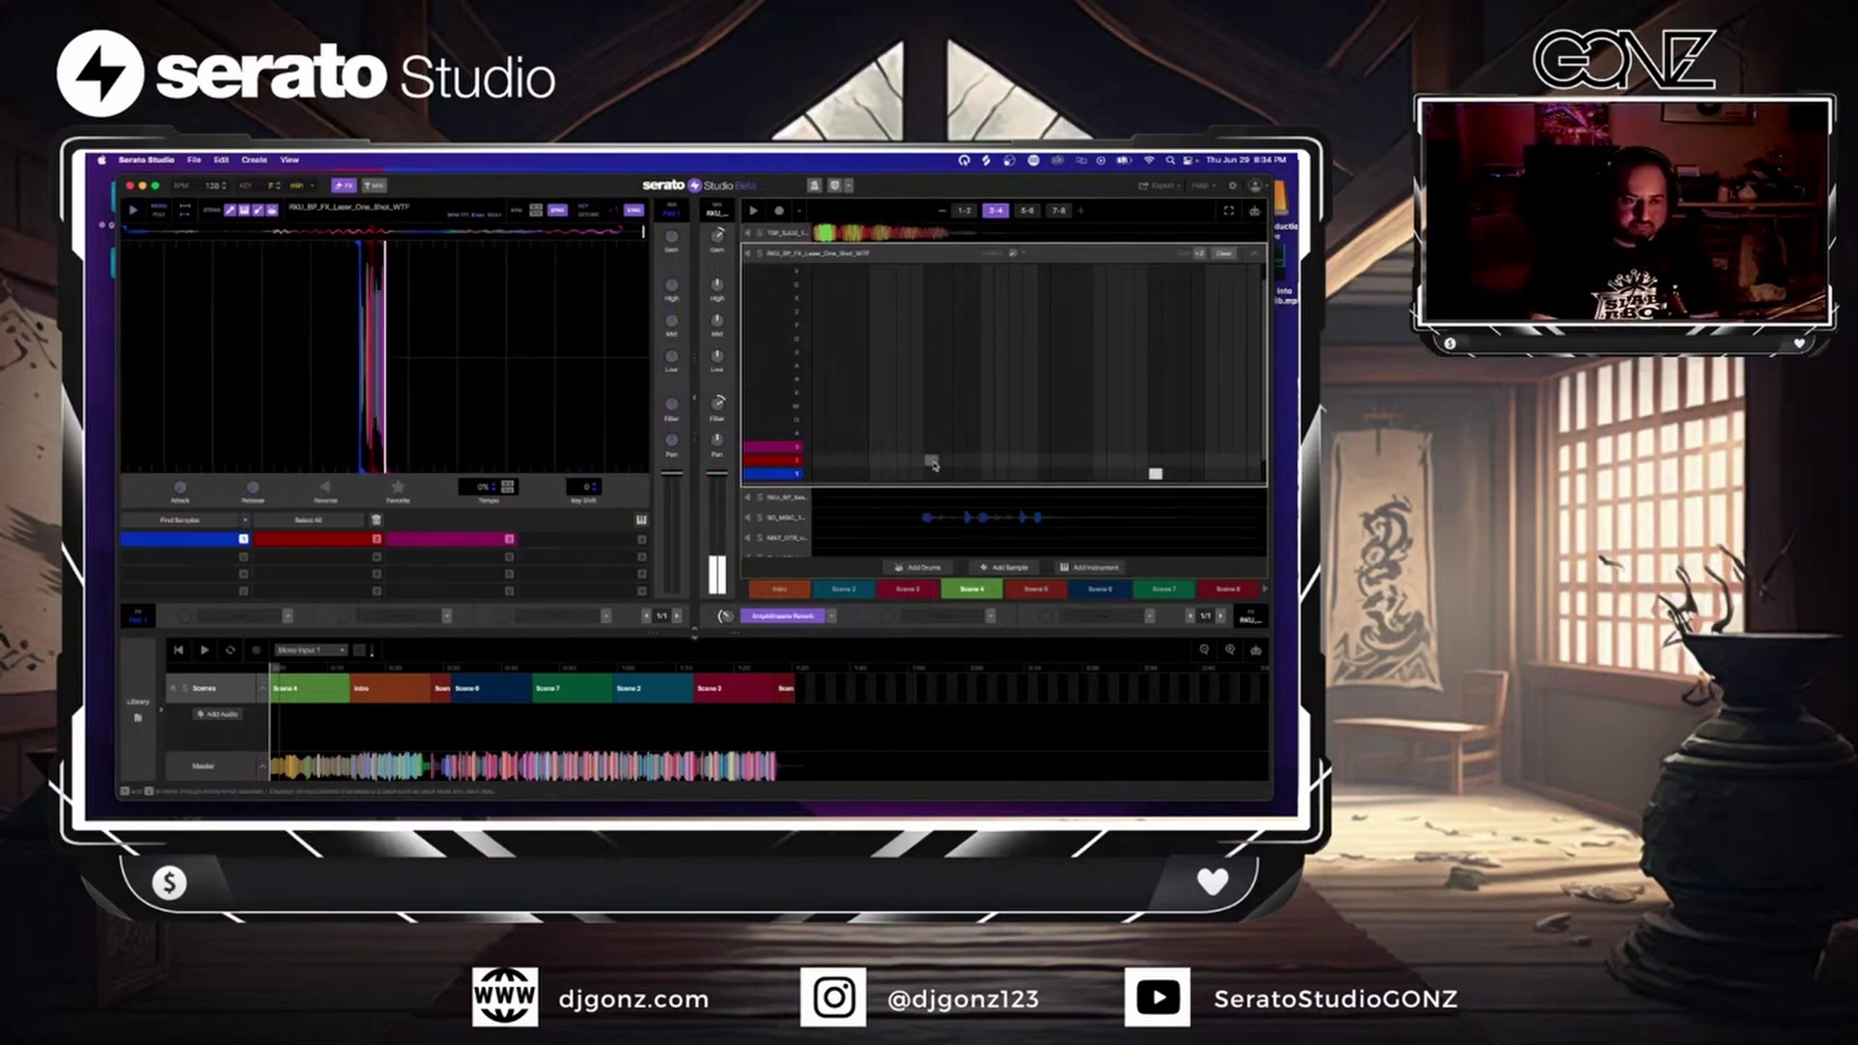
click(933, 466)
click(830, 642)
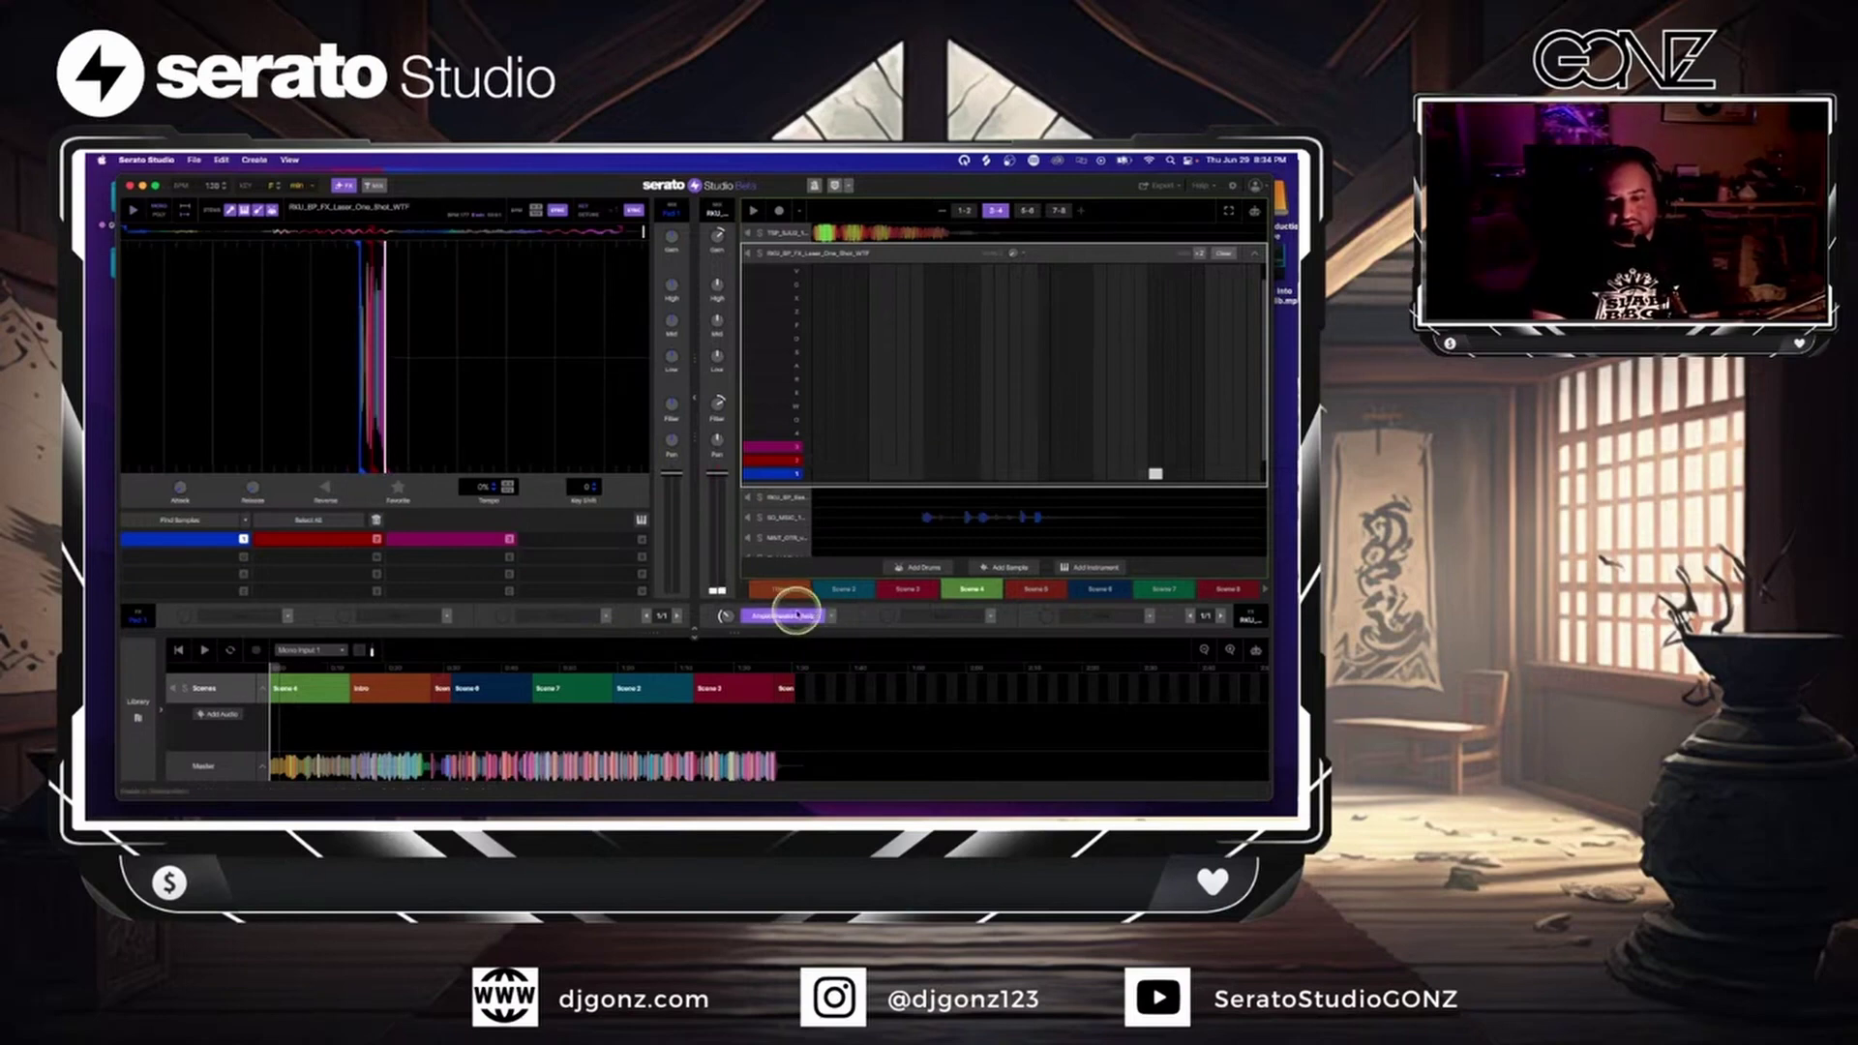
click(821, 615)
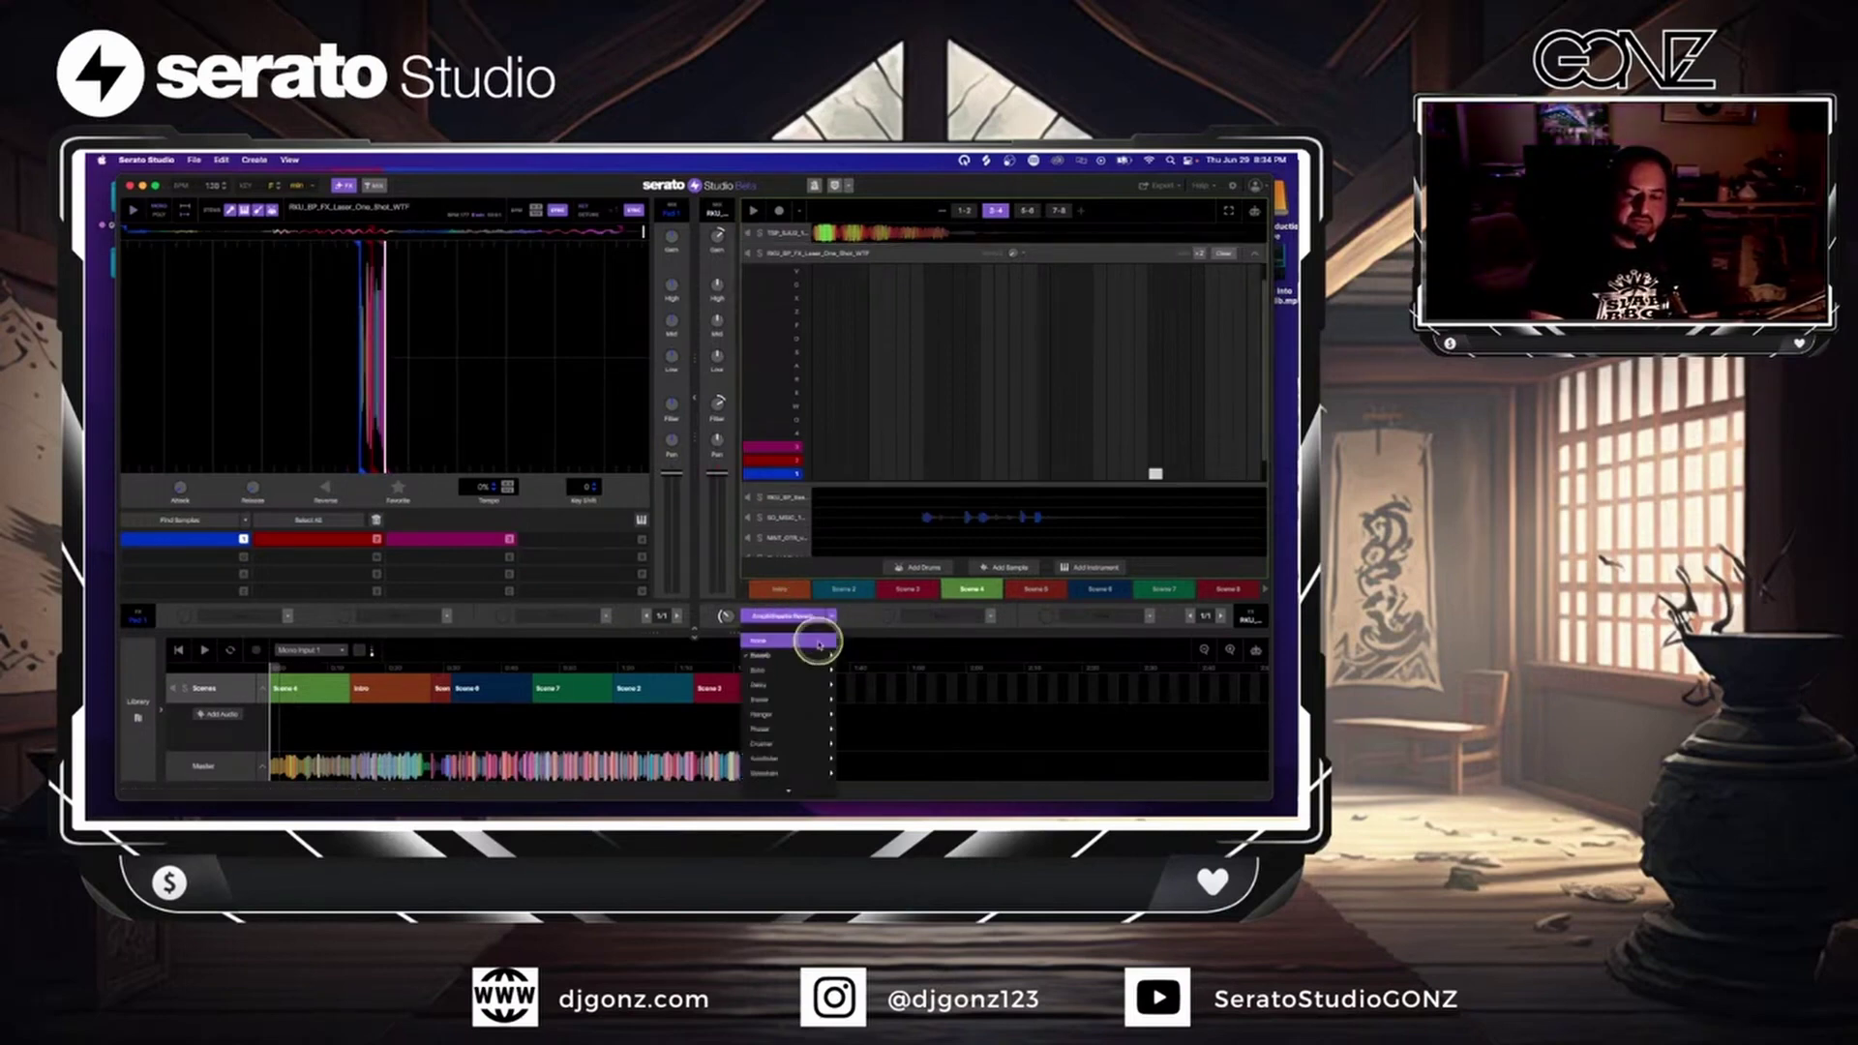
mouse_move(816, 654)
click(867, 628)
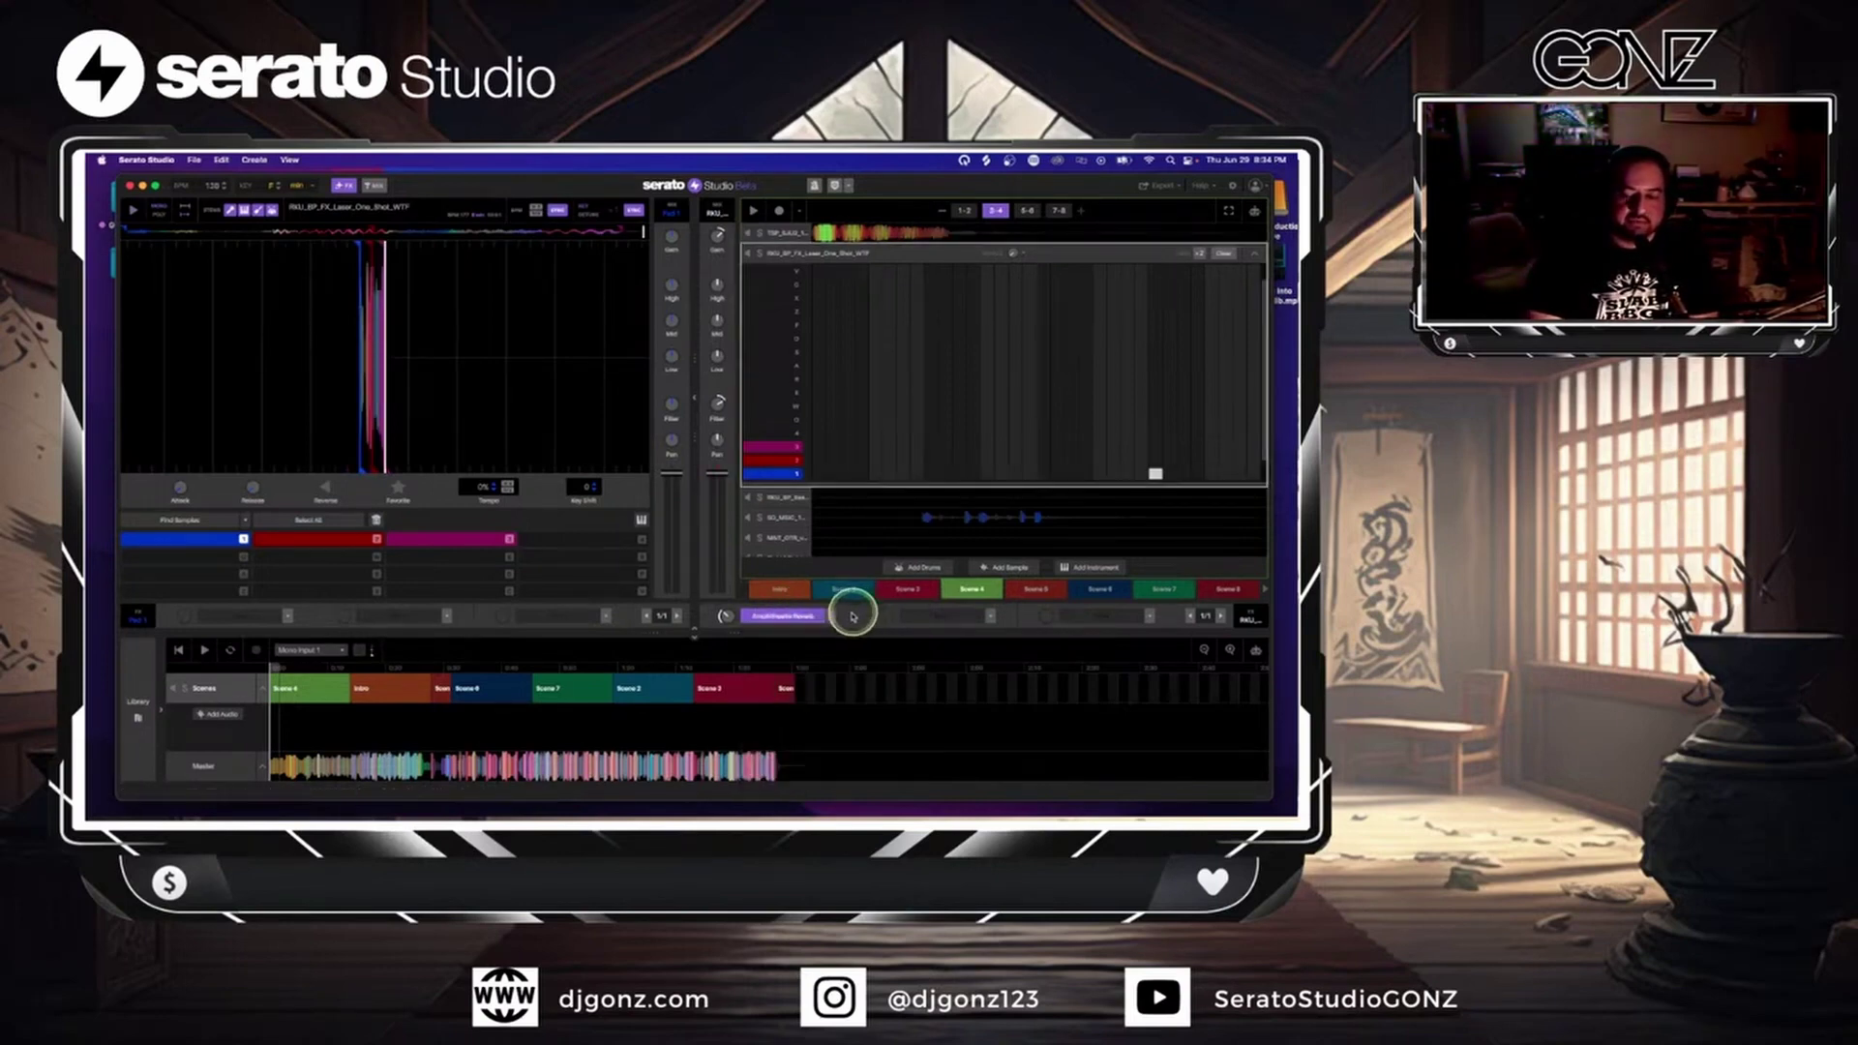
click(1254, 256)
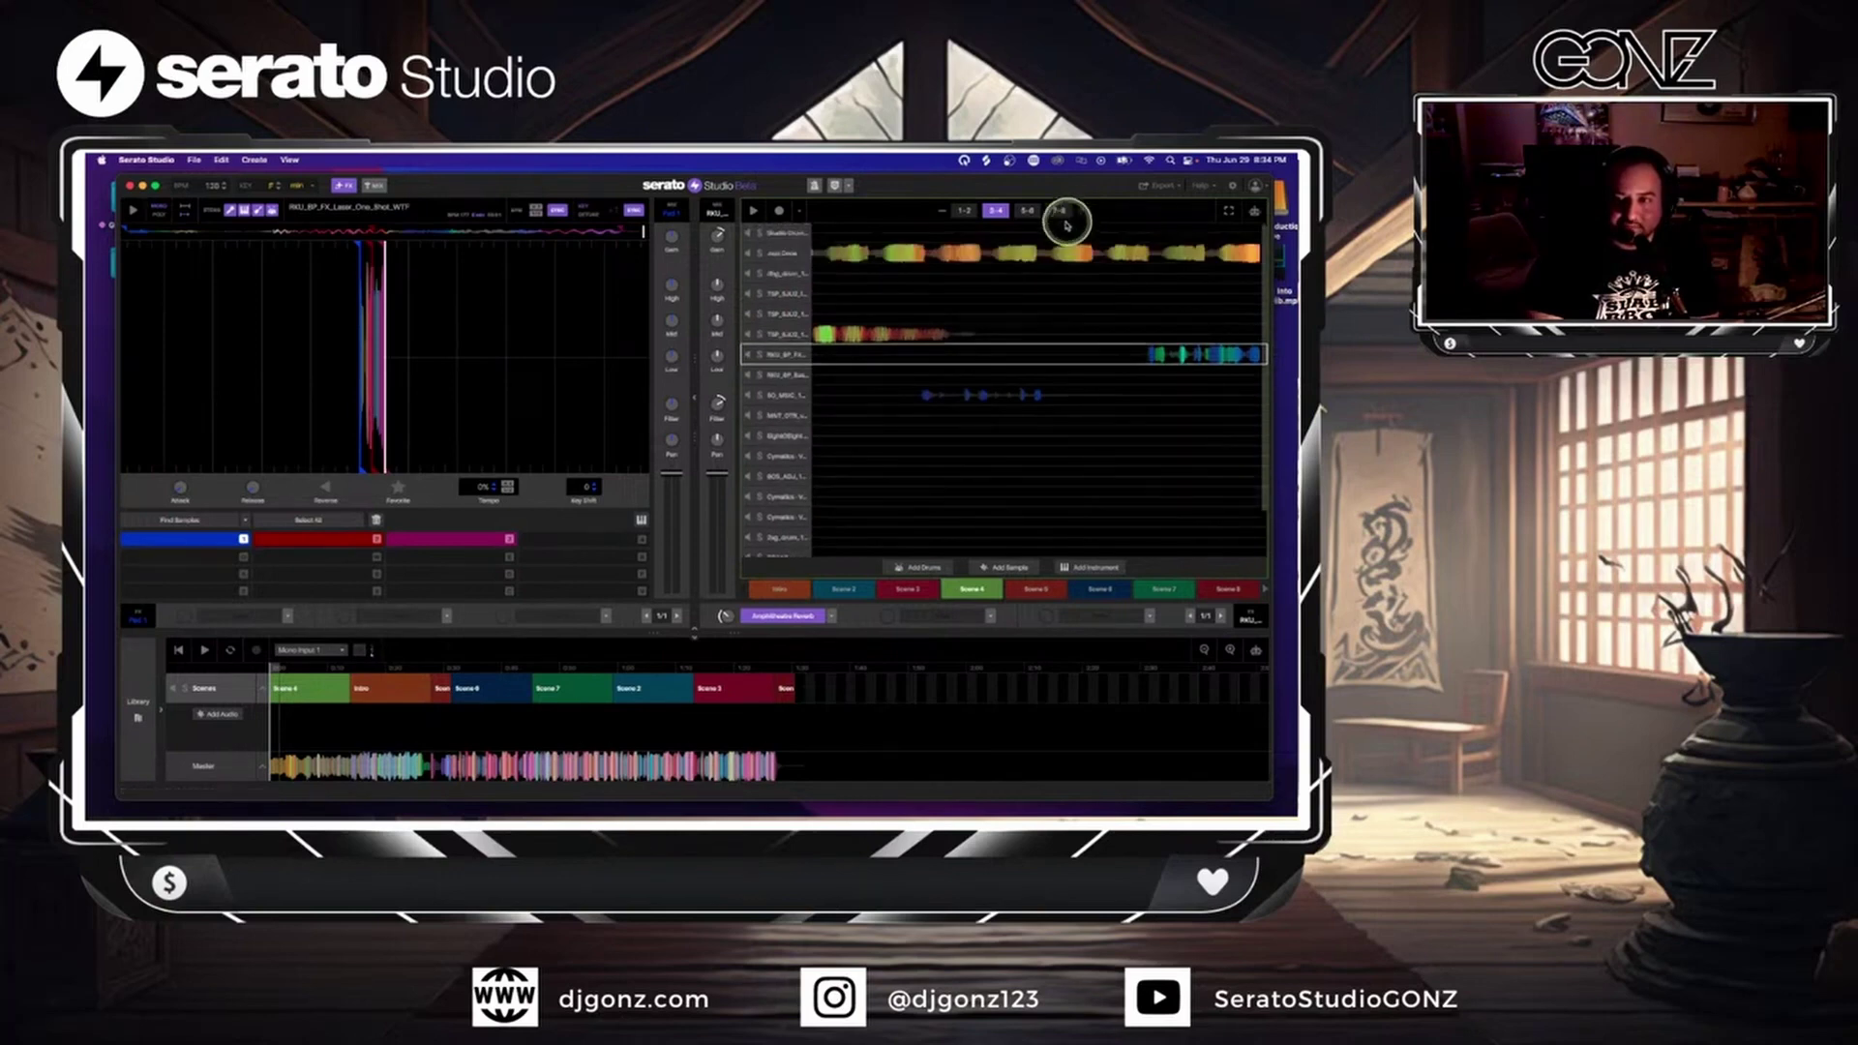
- Show bars 5-6 of Scene 4, audition the awesome horn stab deck and play the scene through bars 7-8
click(1029, 210)
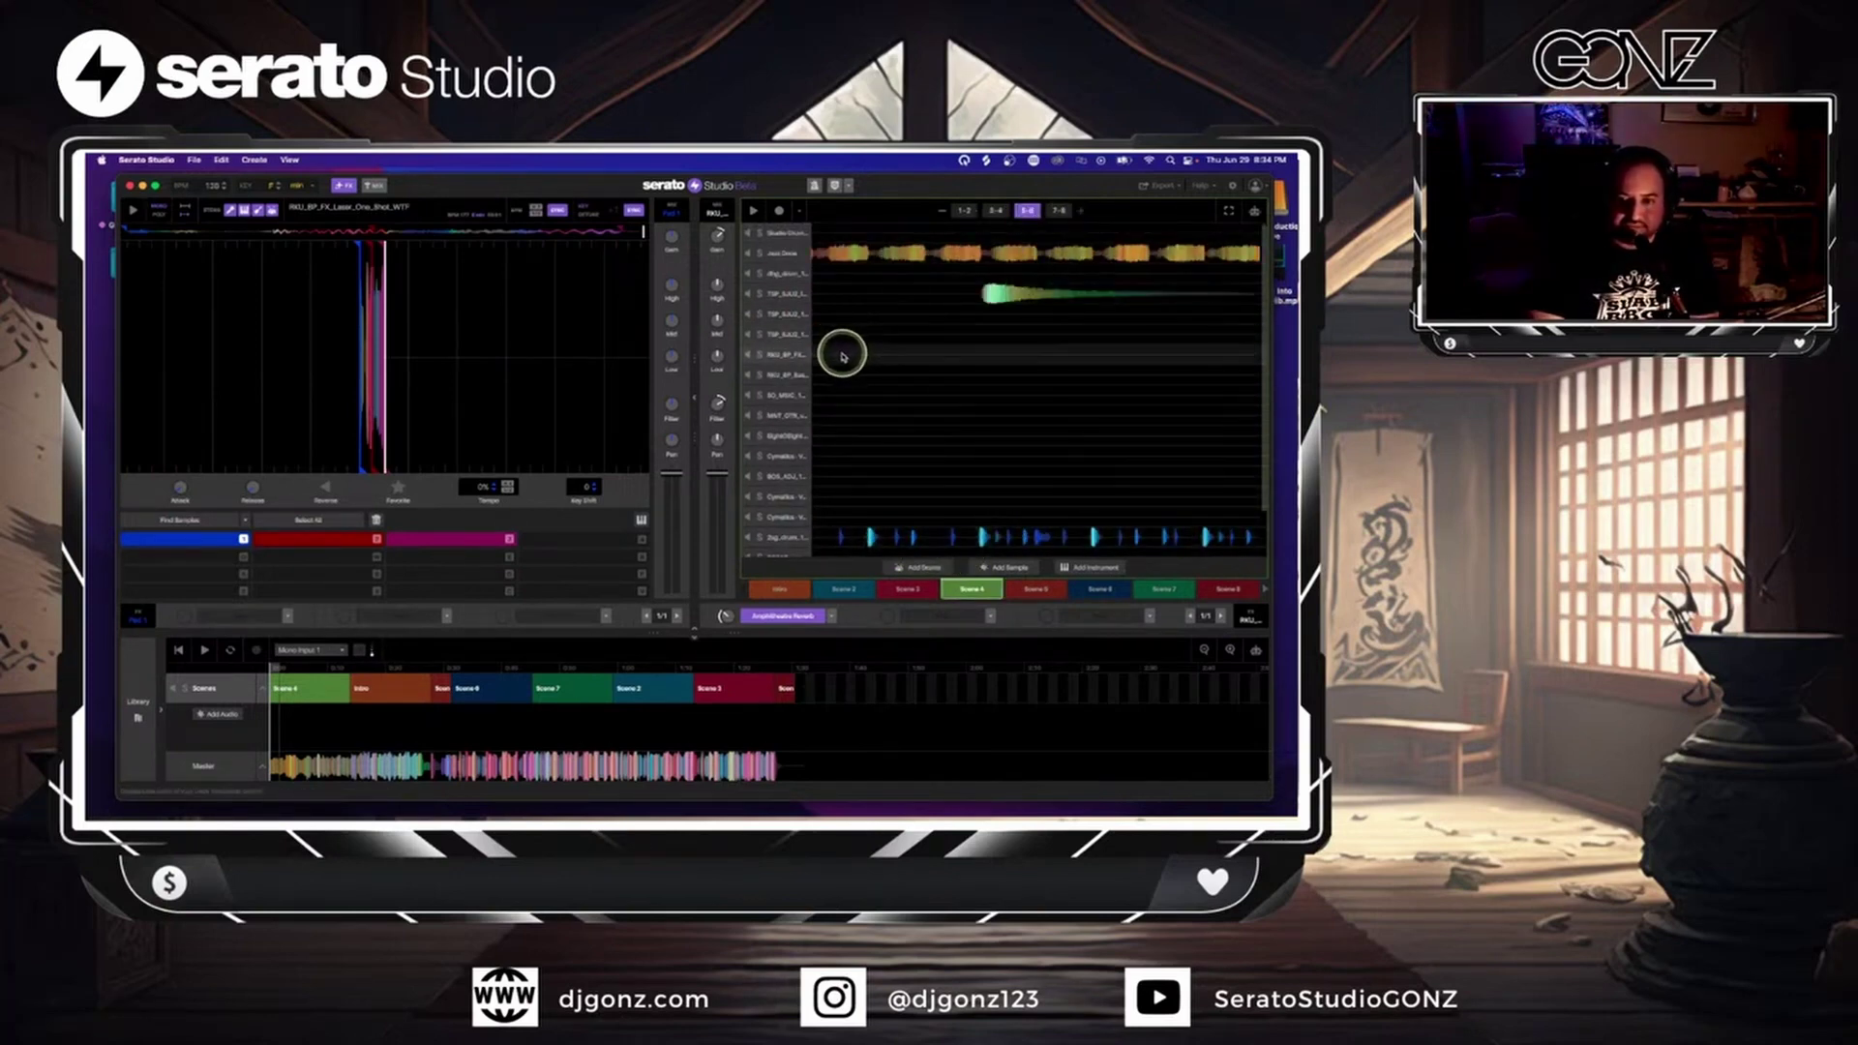
double_click(1007, 292)
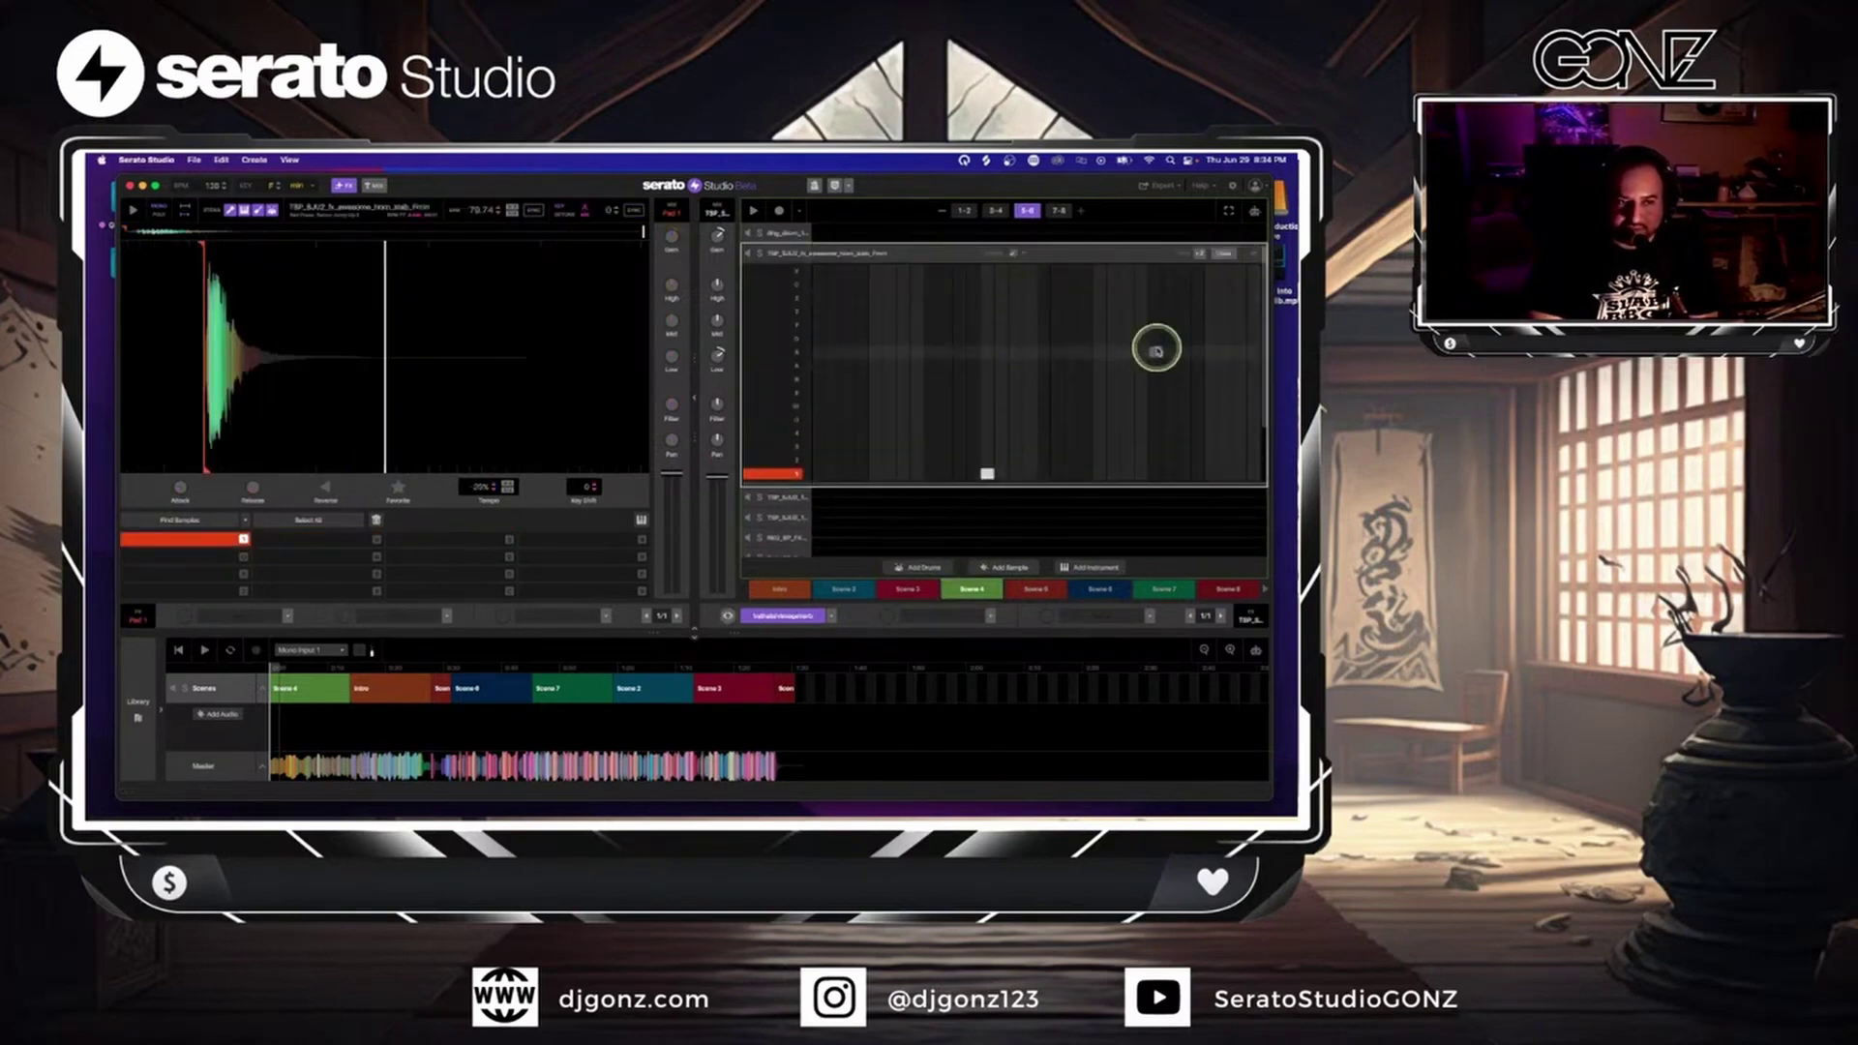
click(1113, 363)
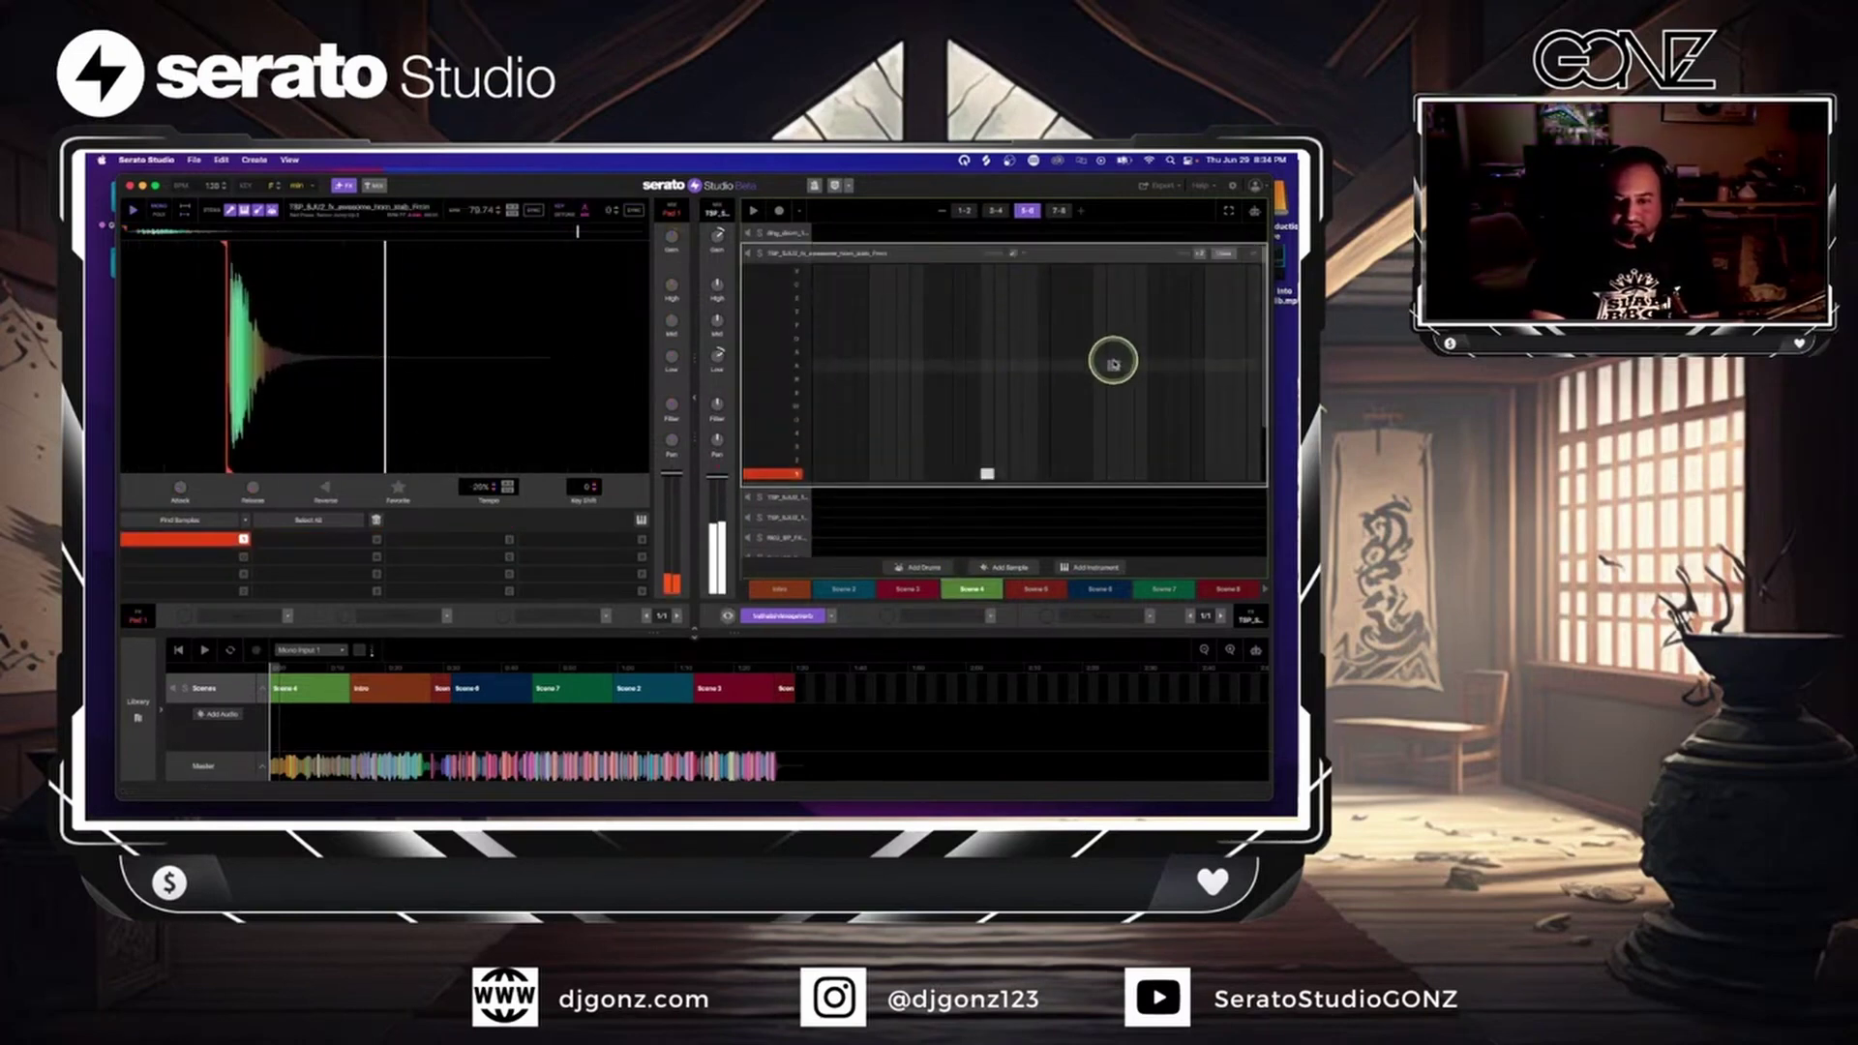
click(1091, 355)
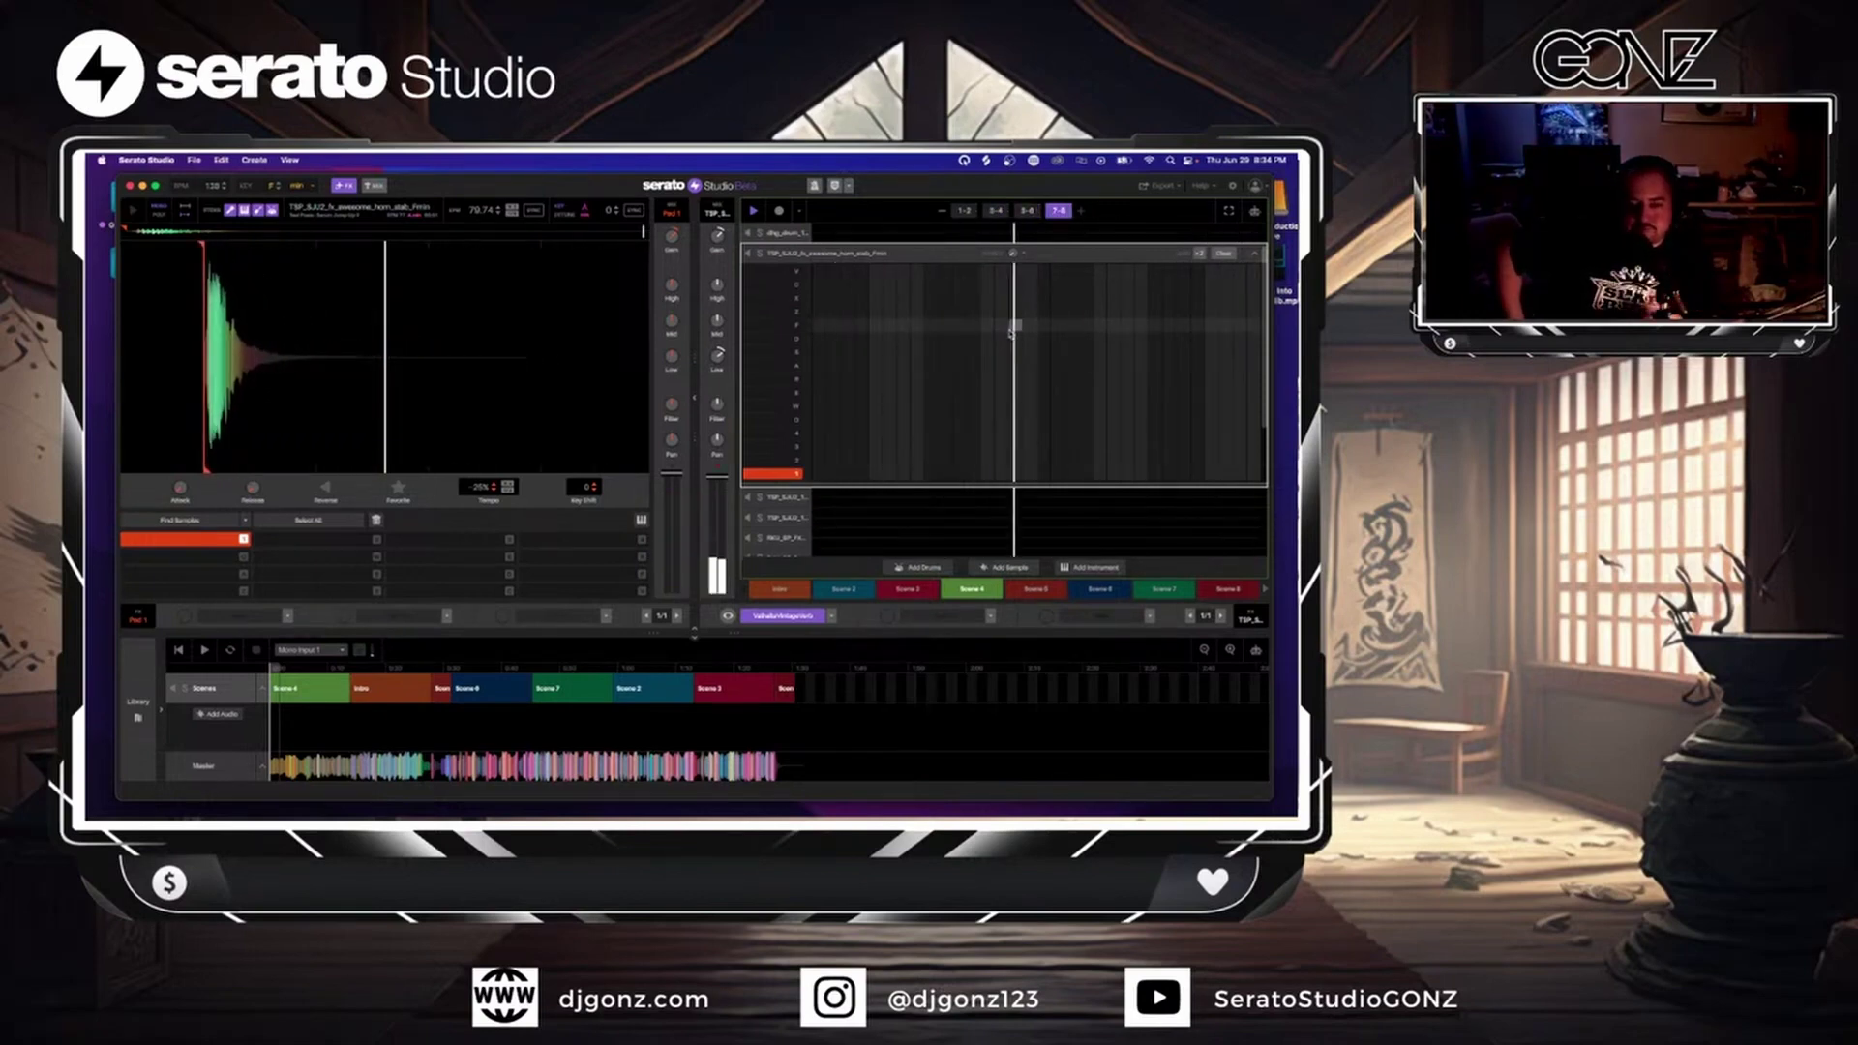
click(1089, 514)
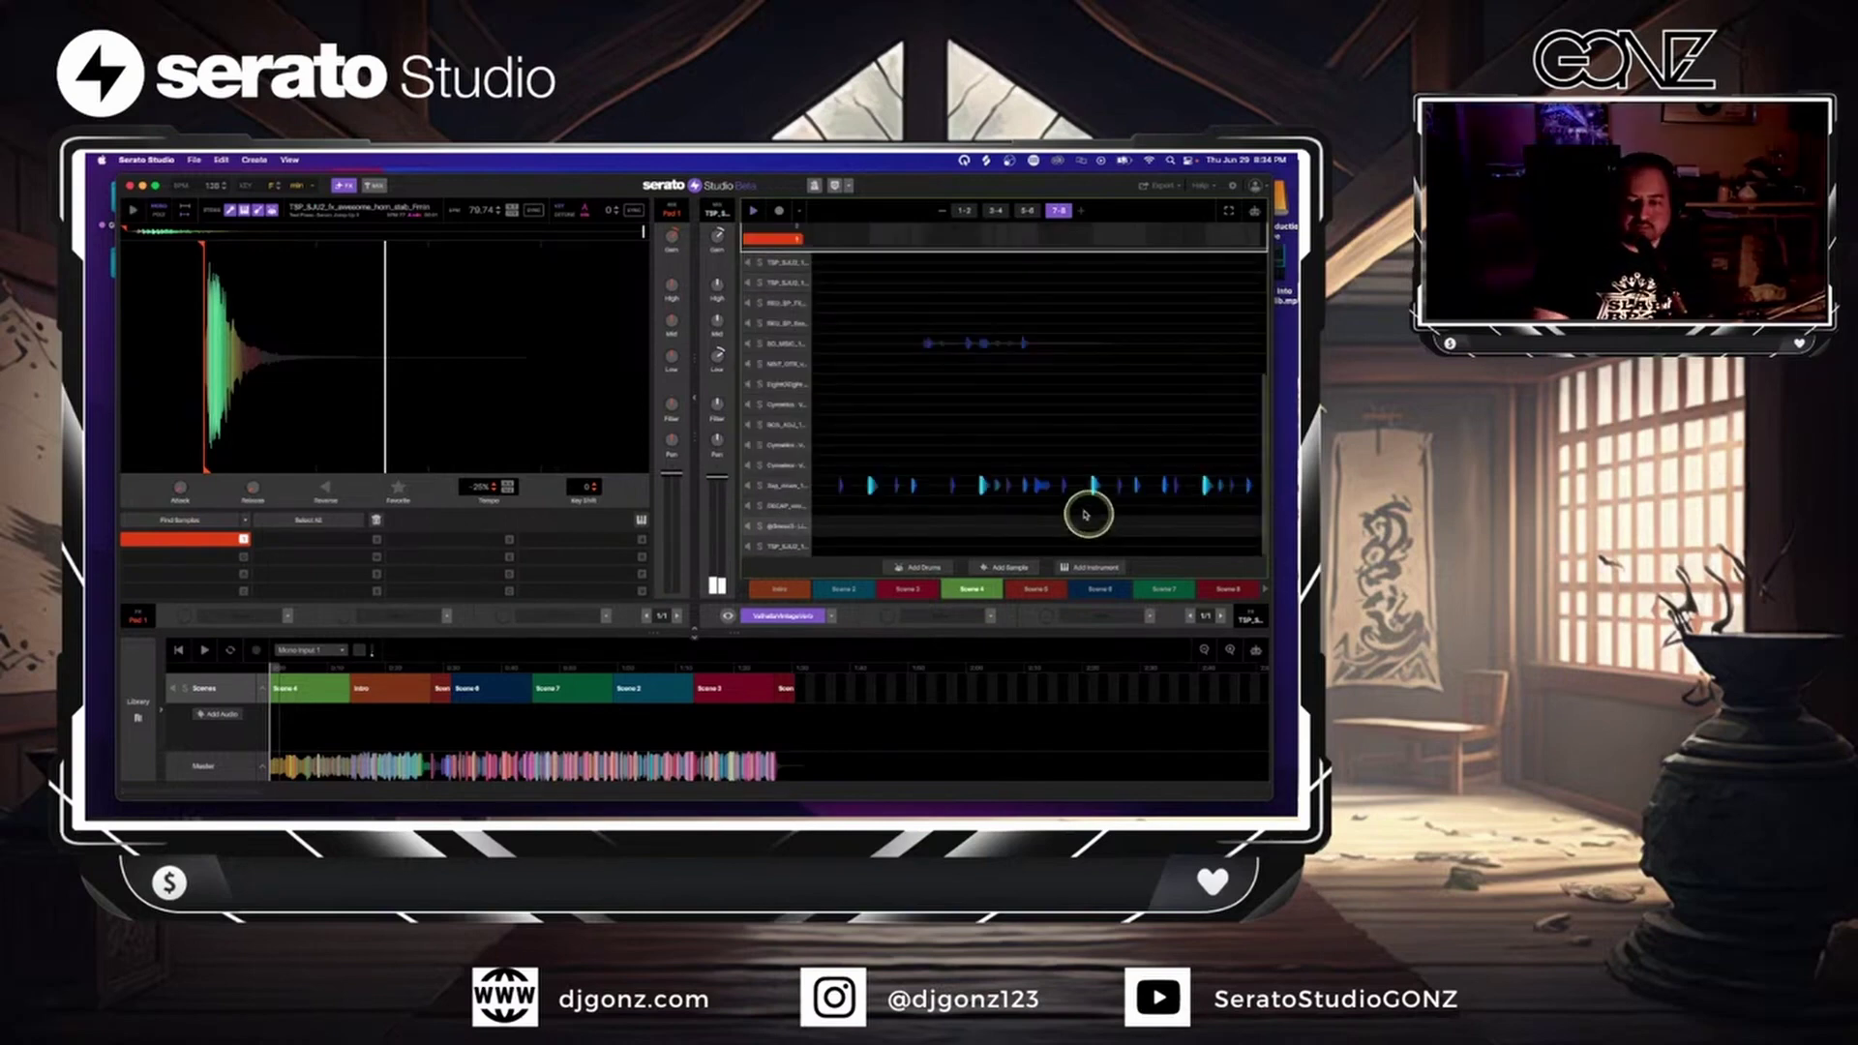
- Select the Intro block in the timeline and play it while inspecting the Cymatics Vocal Buildup deck and its reverb
click(400, 688)
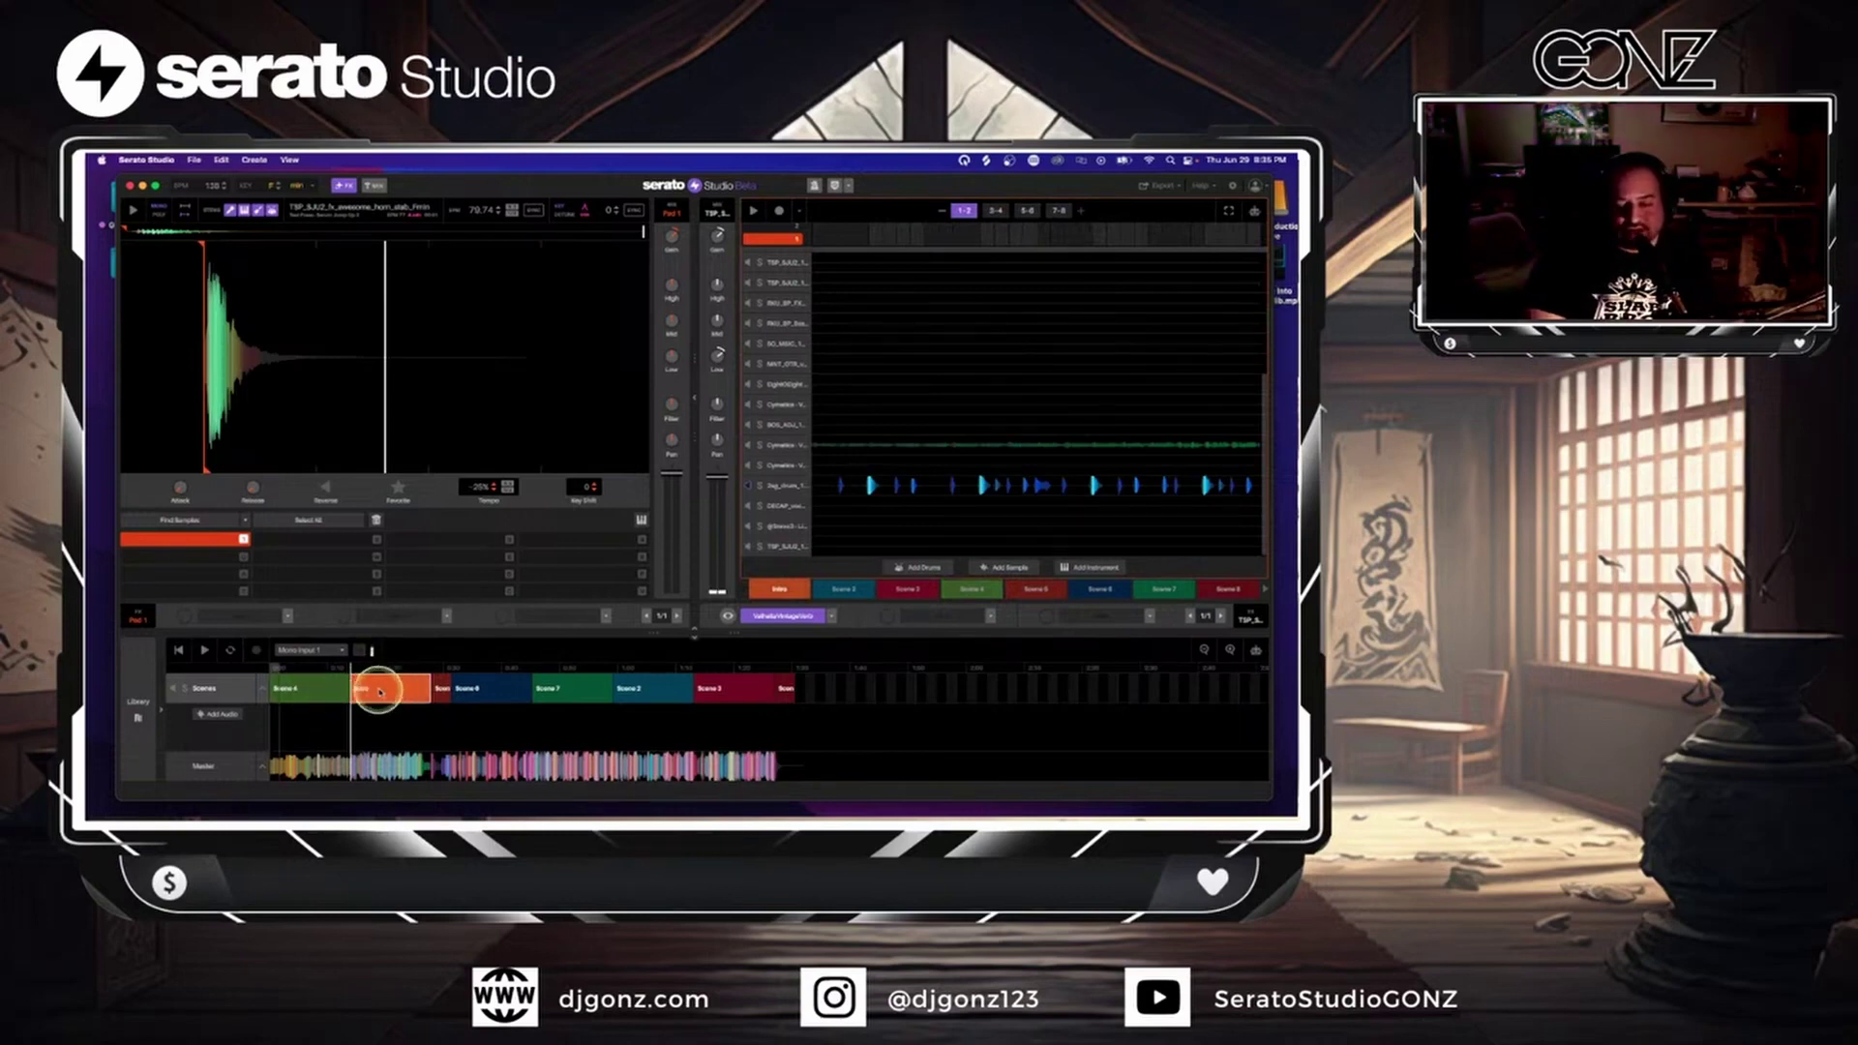
double_click(844, 449)
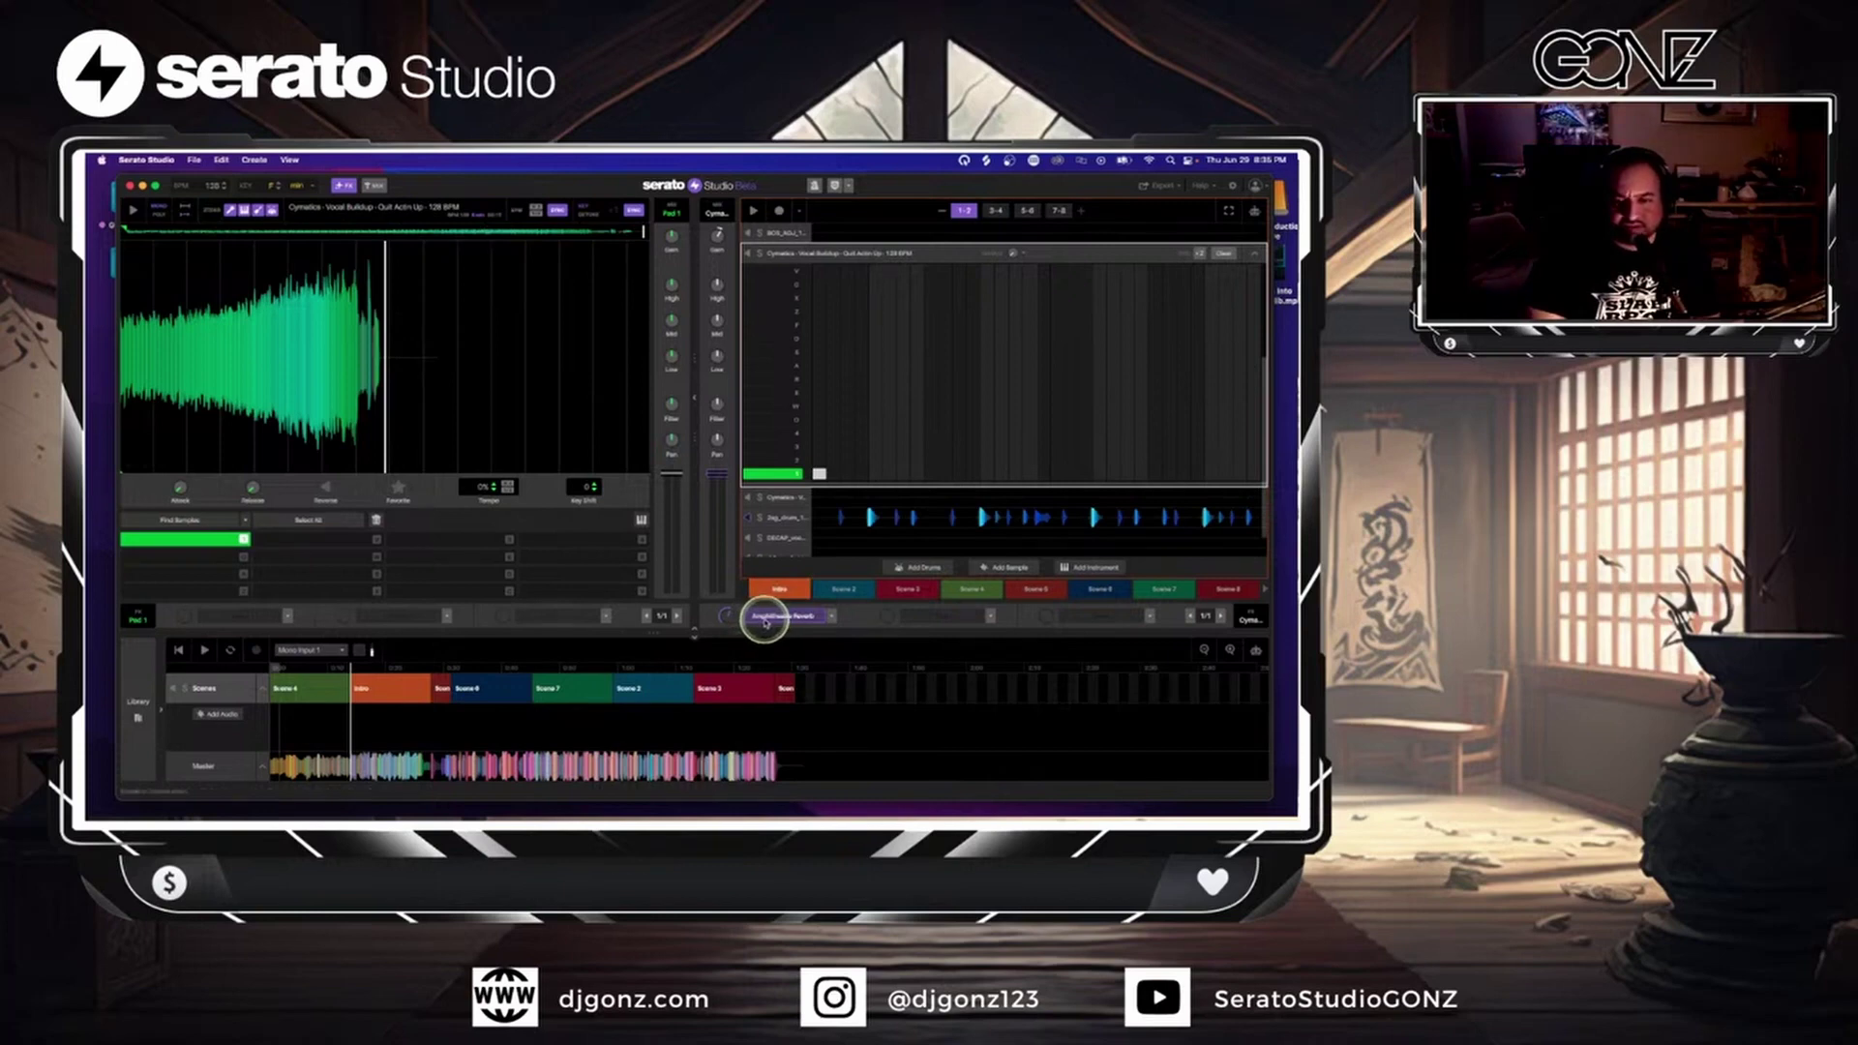
key(space)
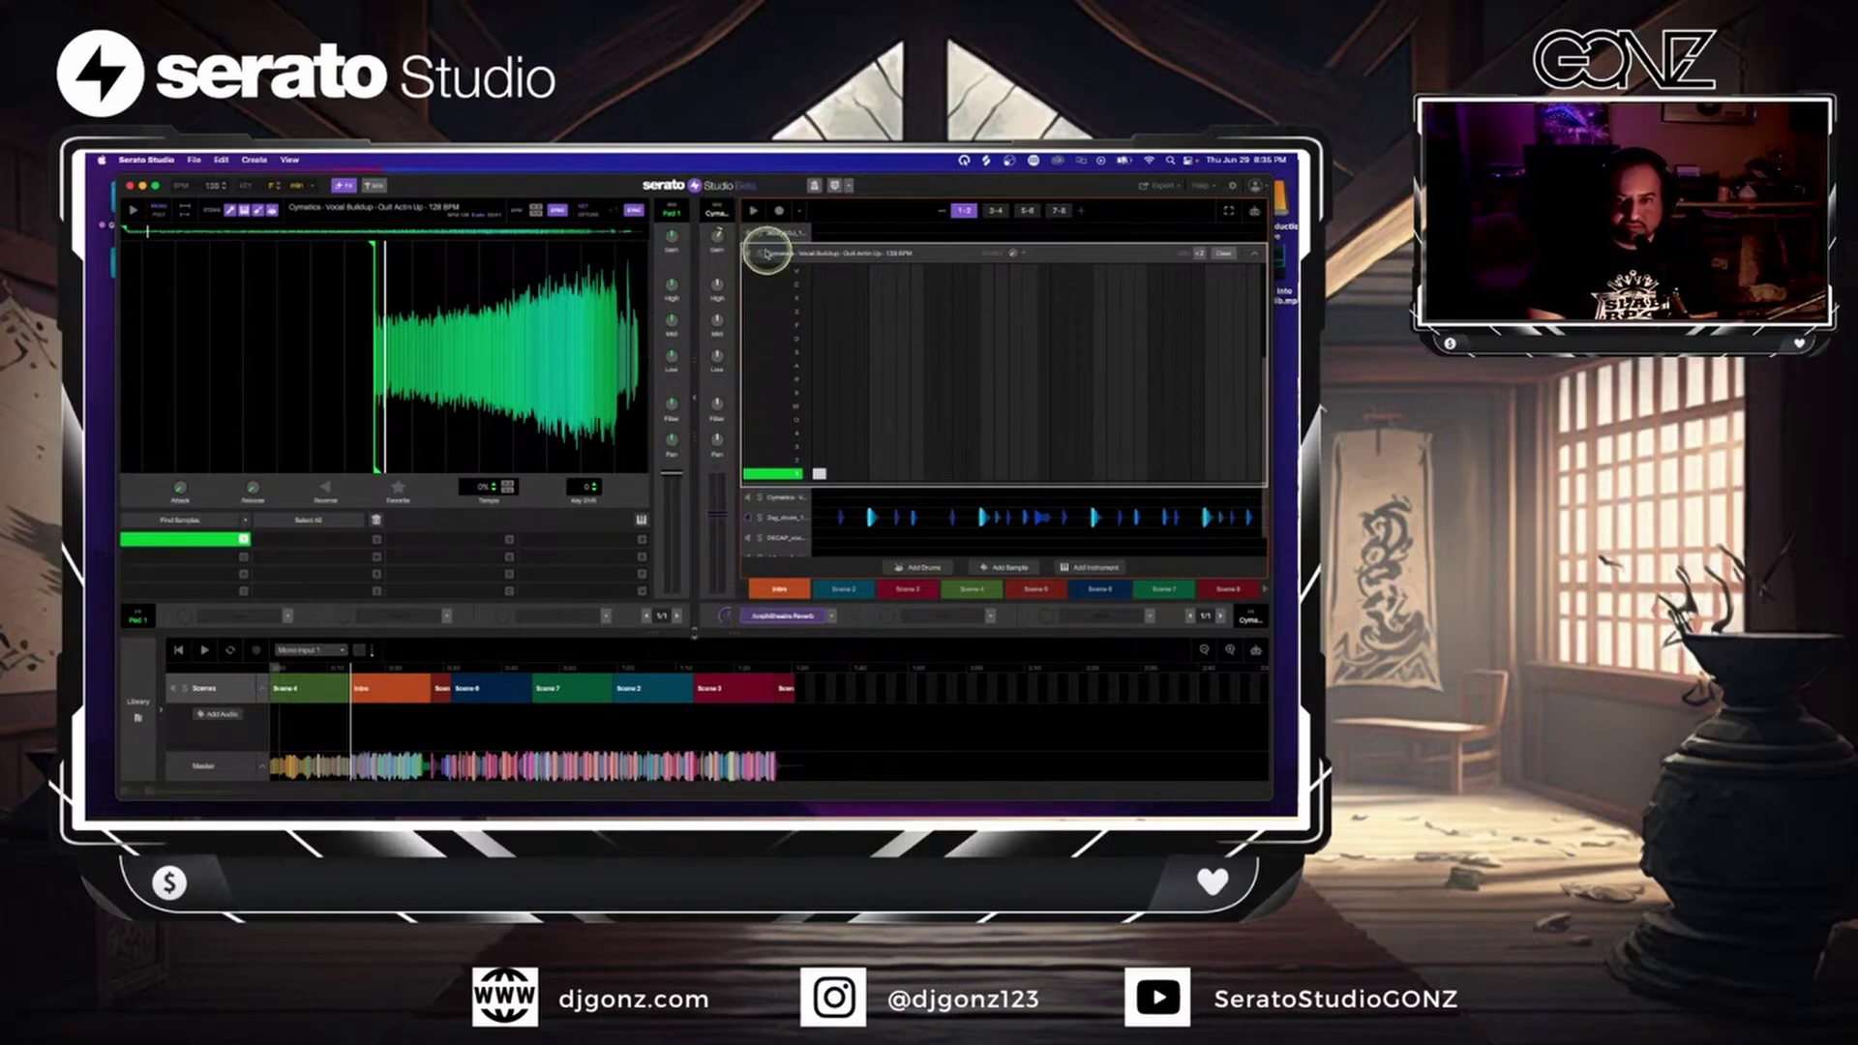
key(space)
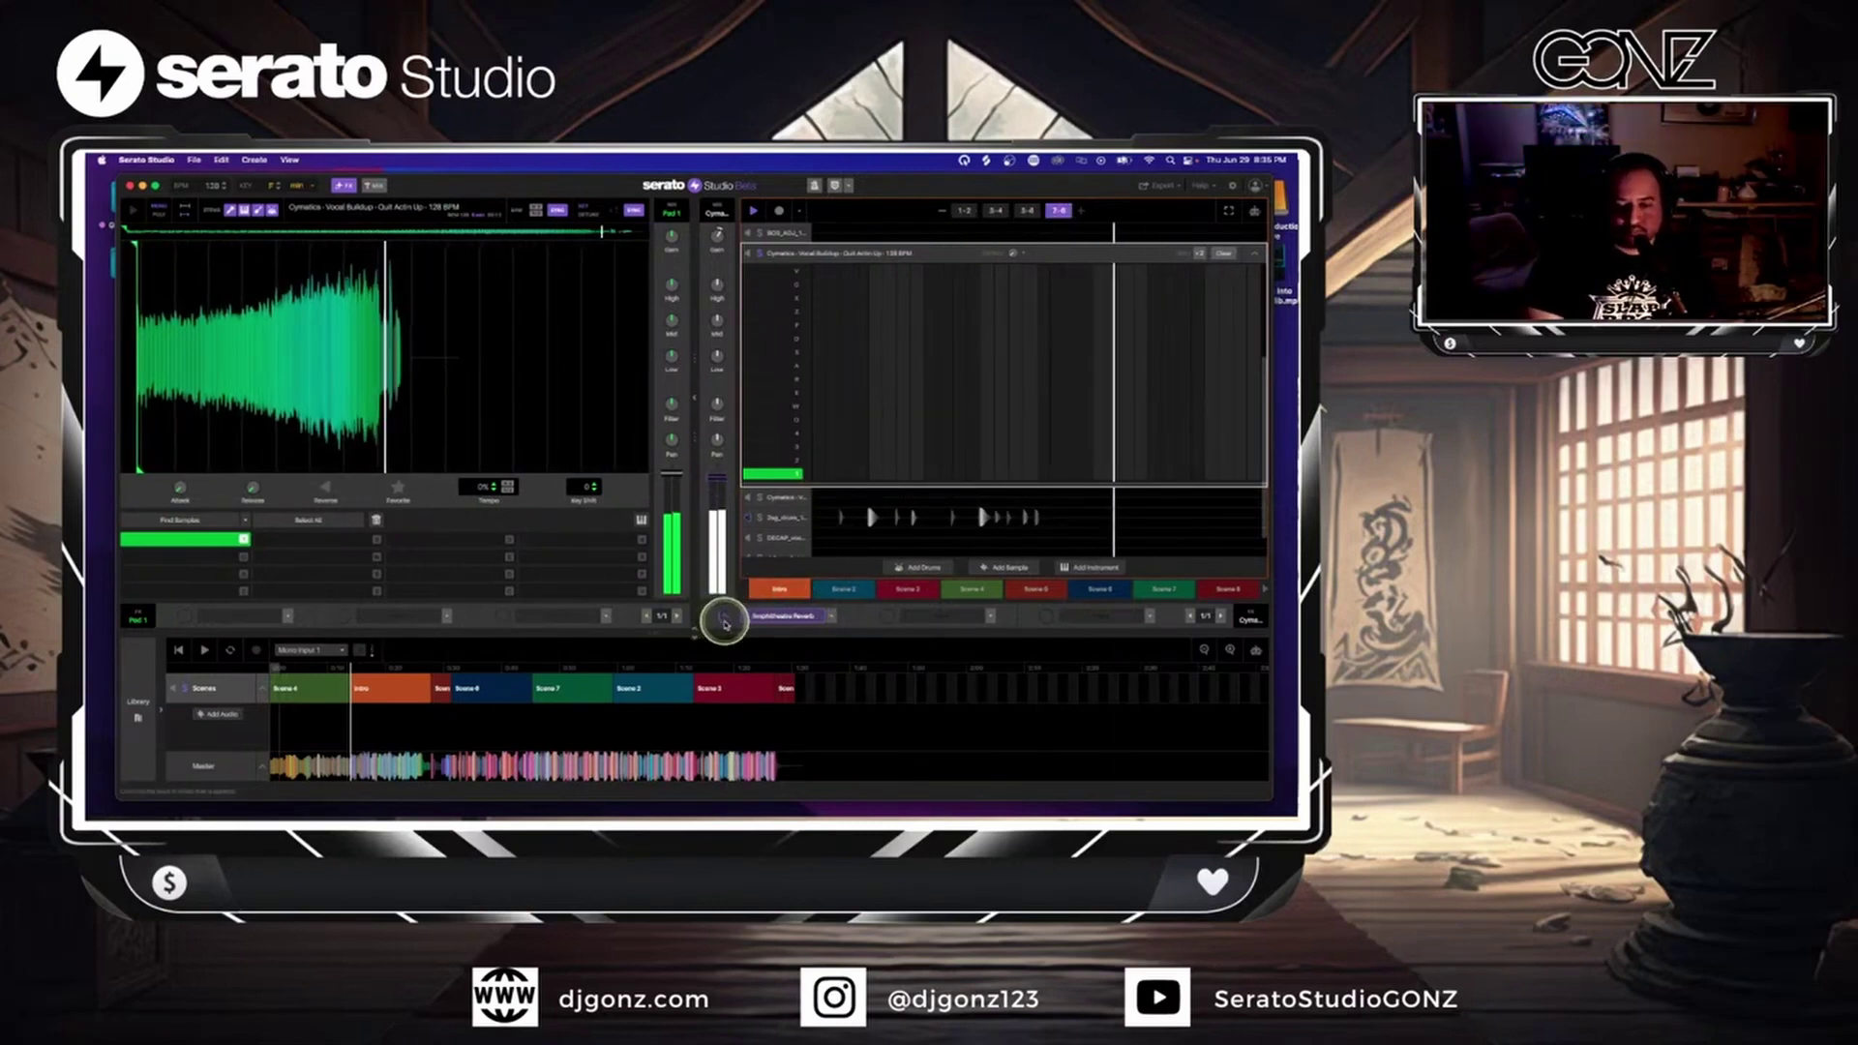
key(space)
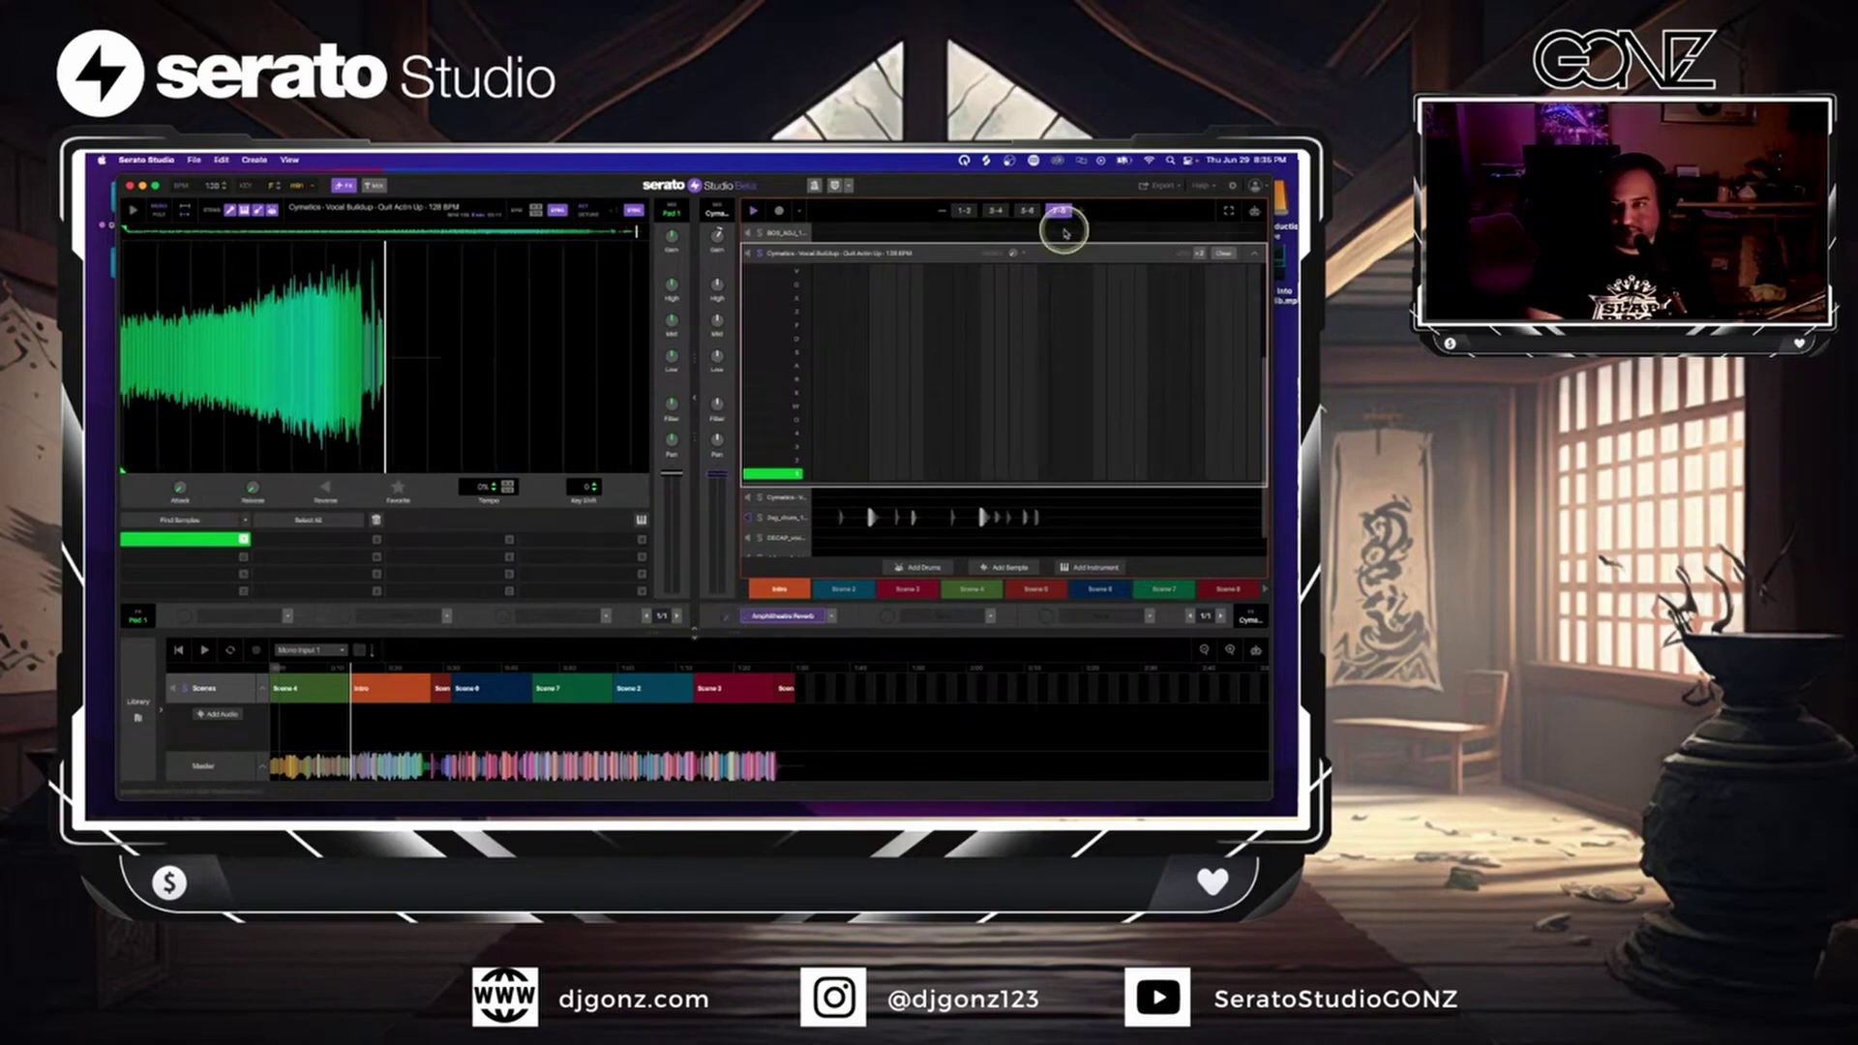
- Inspect the Zag drum steps top deck in bars 7-8, hear it within the Intro scene, and collapse it
scroll(775, 270, down, 2)
key(space)
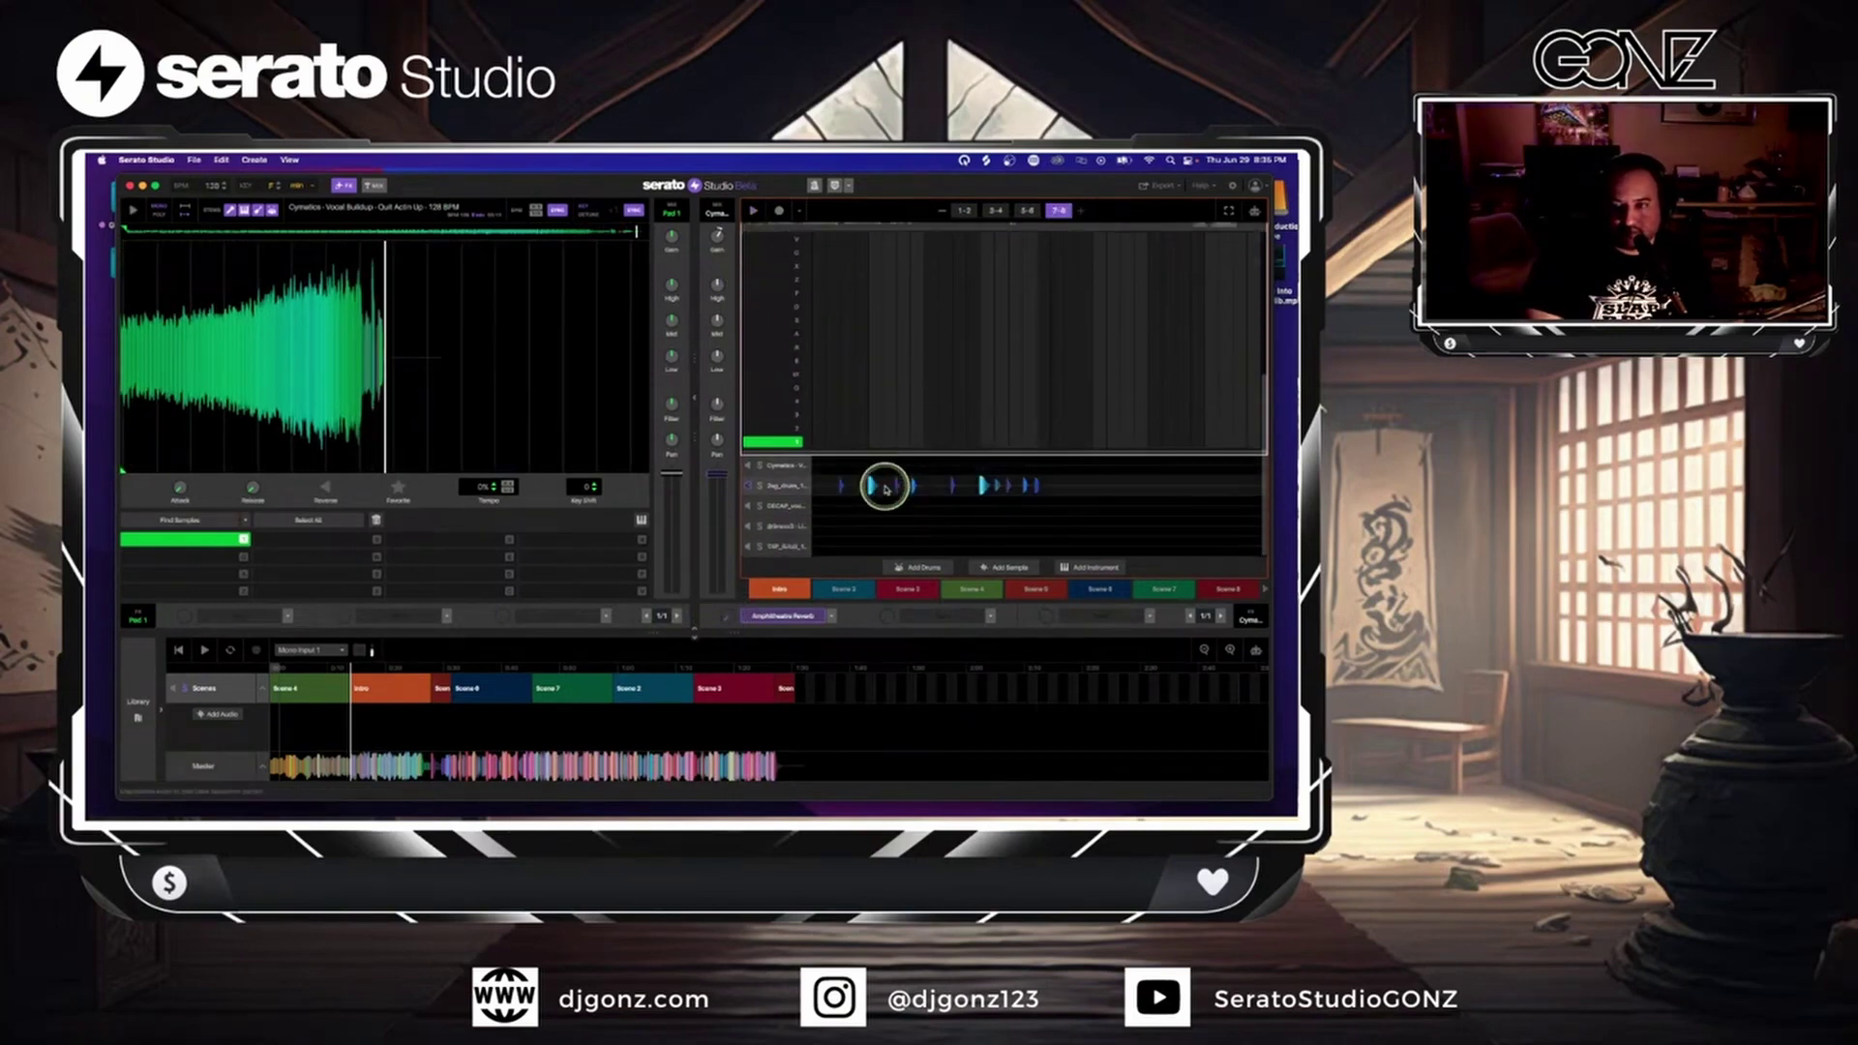
click(882, 486)
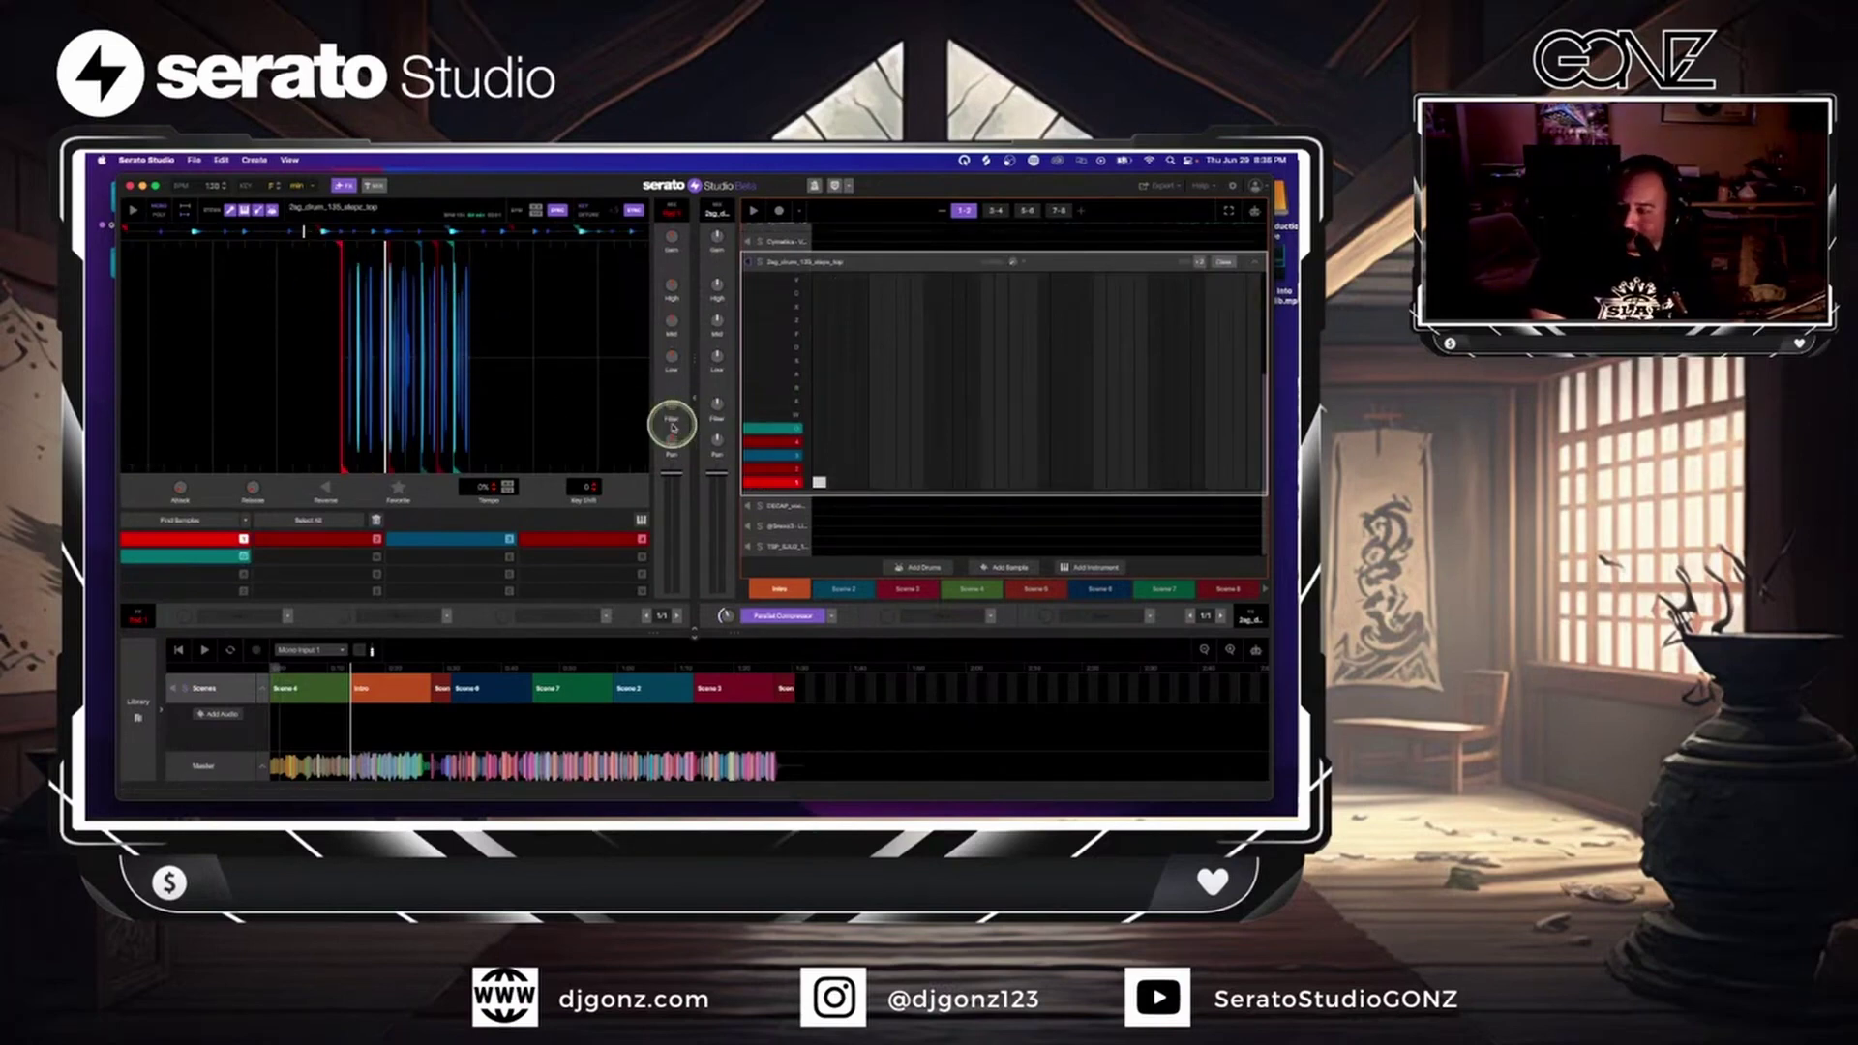
key(space)
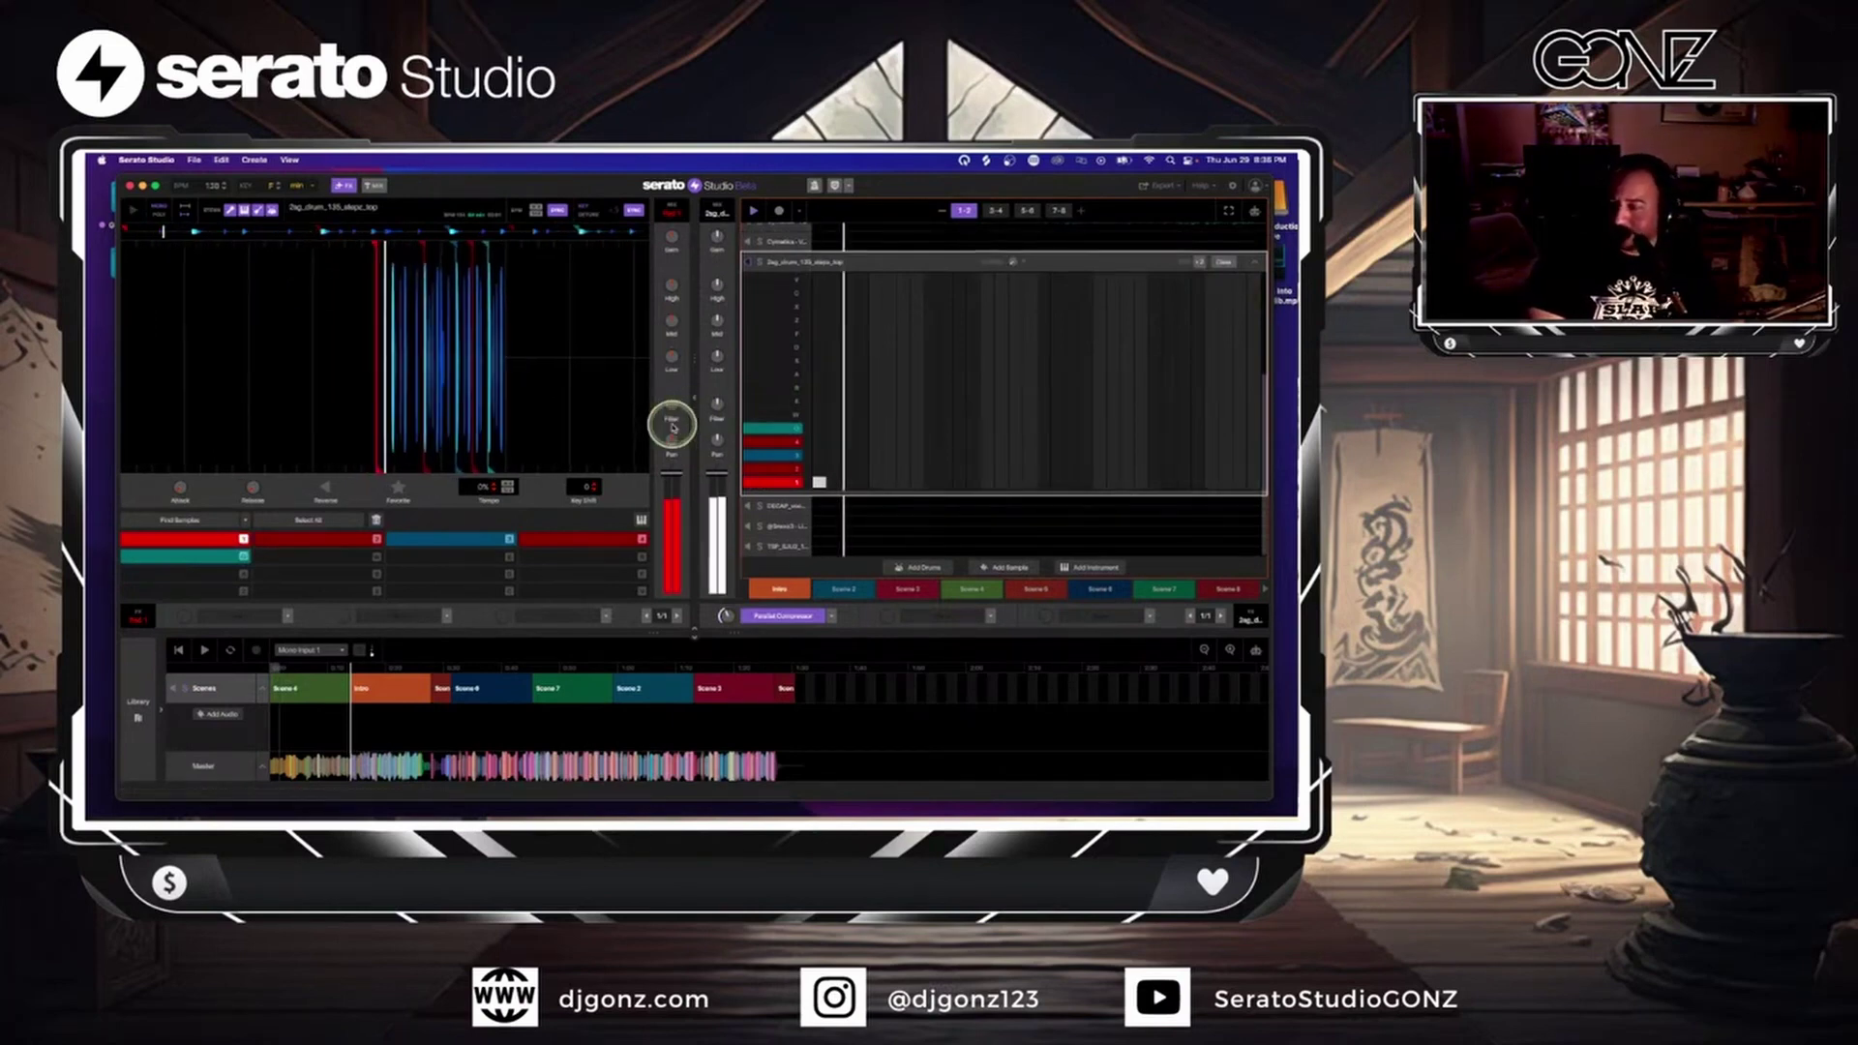
click(1255, 270)
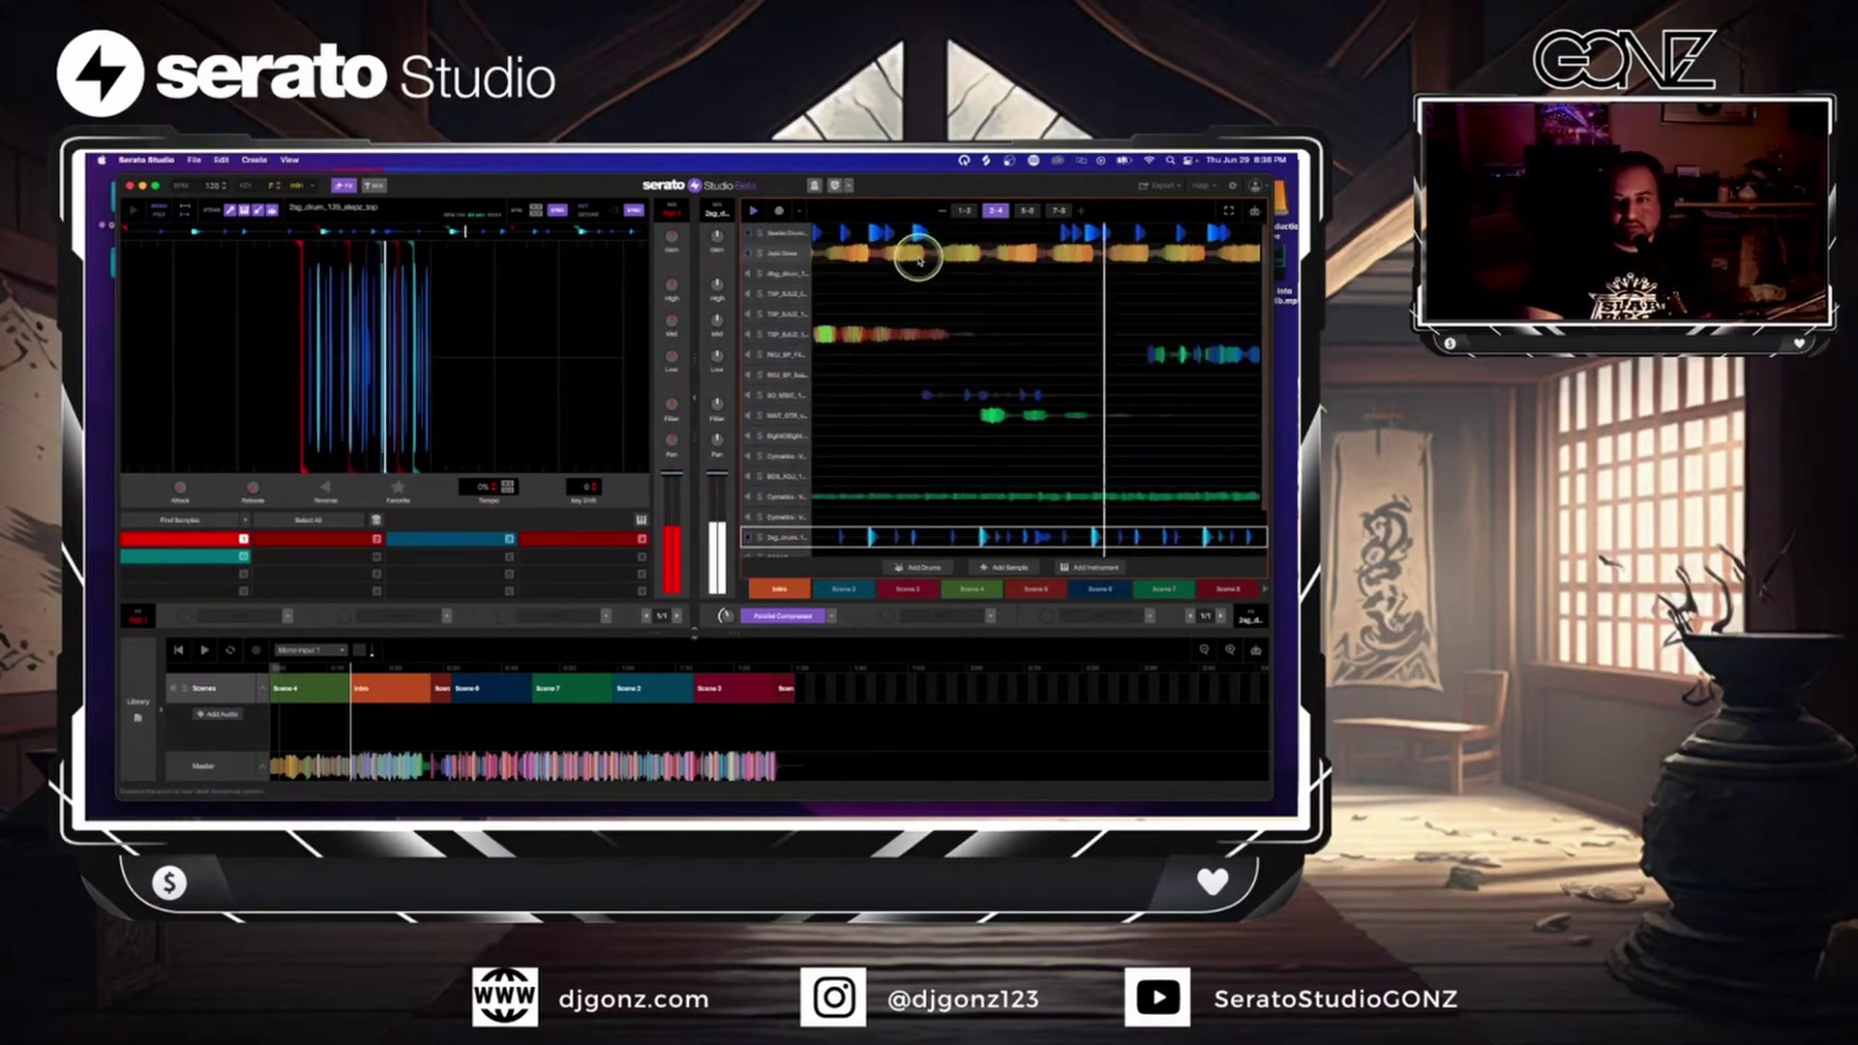
- Inspect the MNT_OTR vocal deck's pattern and its echo effect while the Intro scene plays, then collapse the deck
click(993, 417)
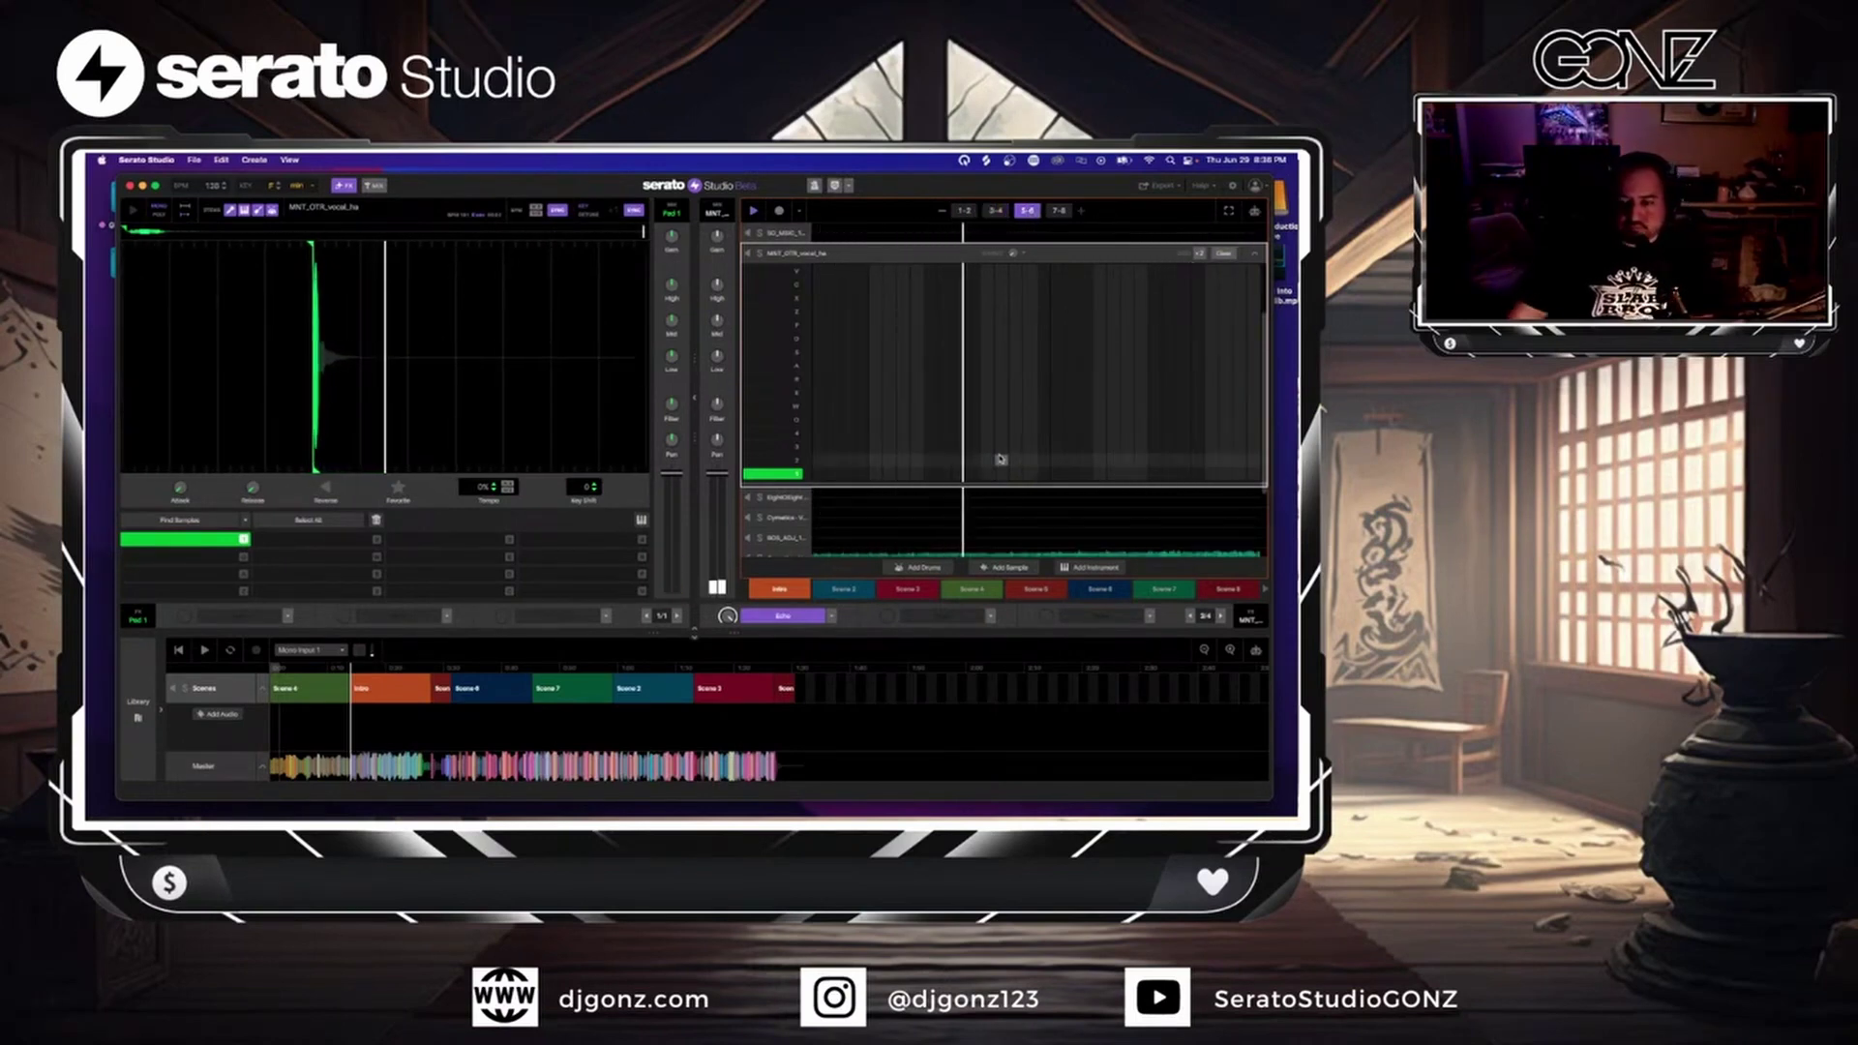
scroll(1166, 392, down, 2)
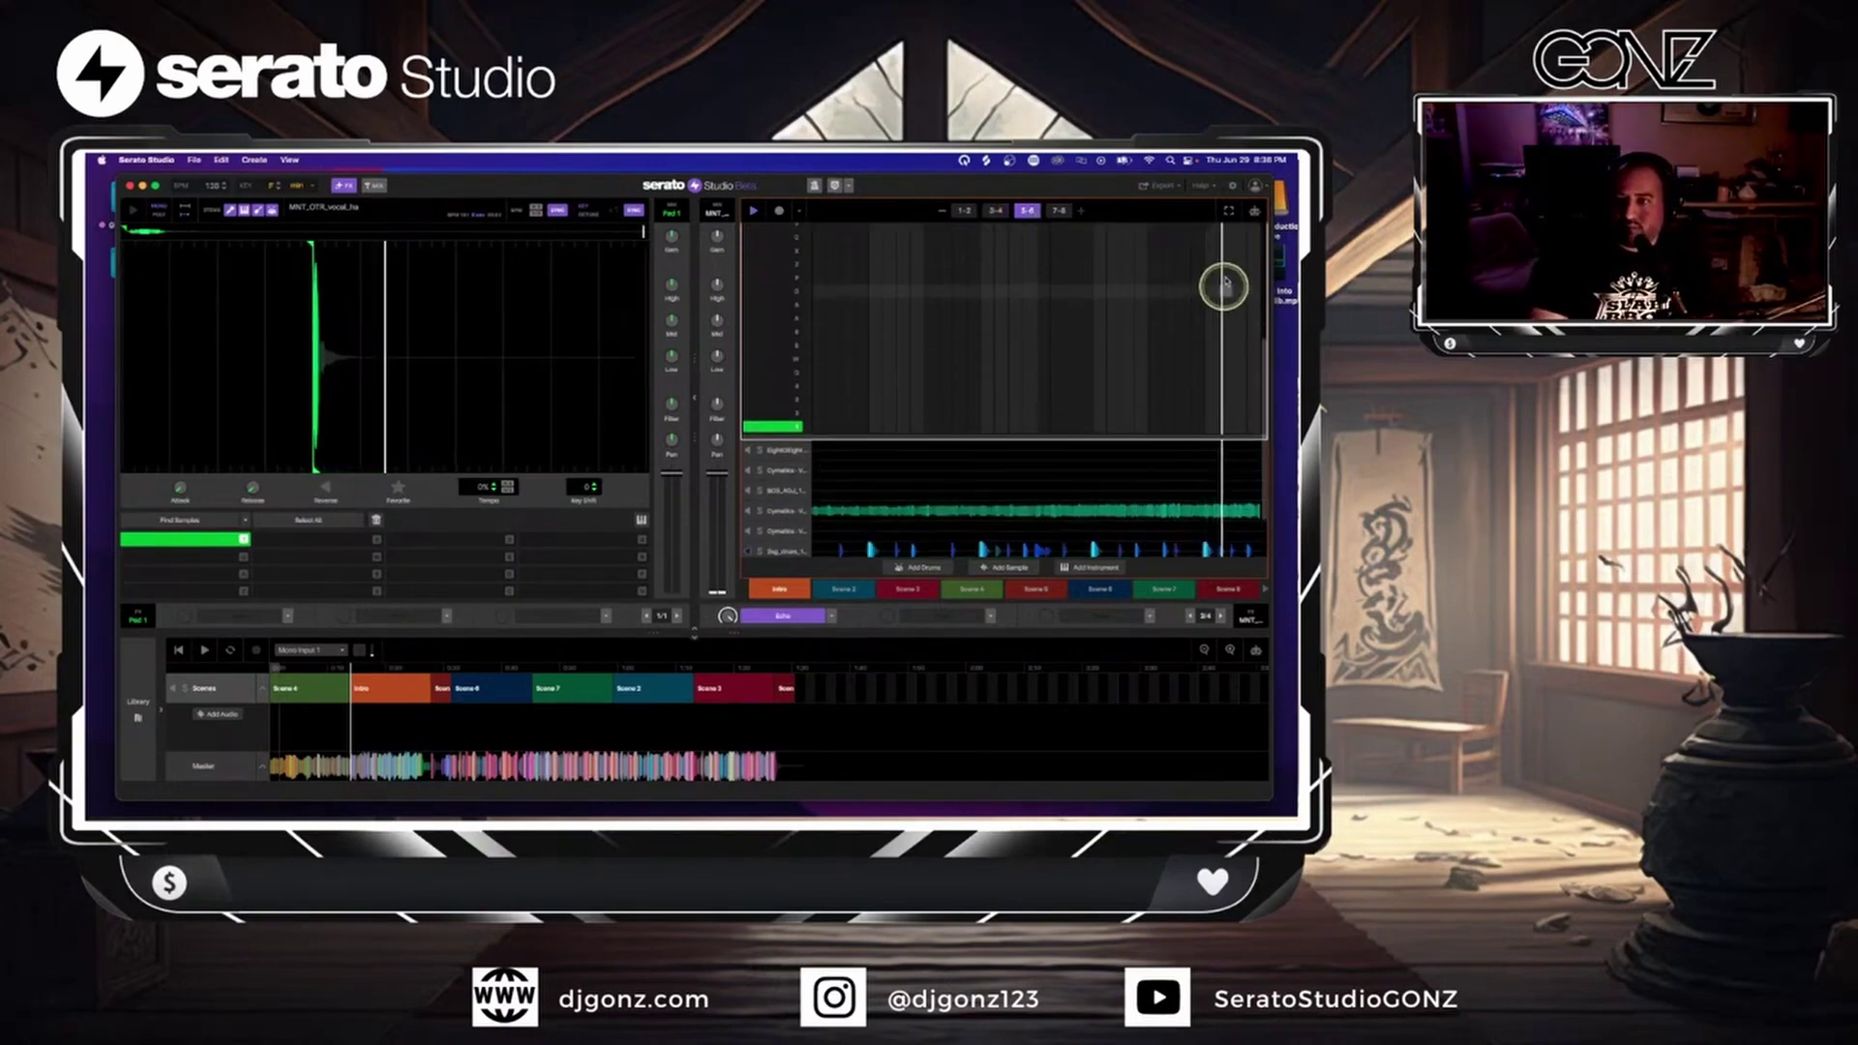
click(1246, 230)
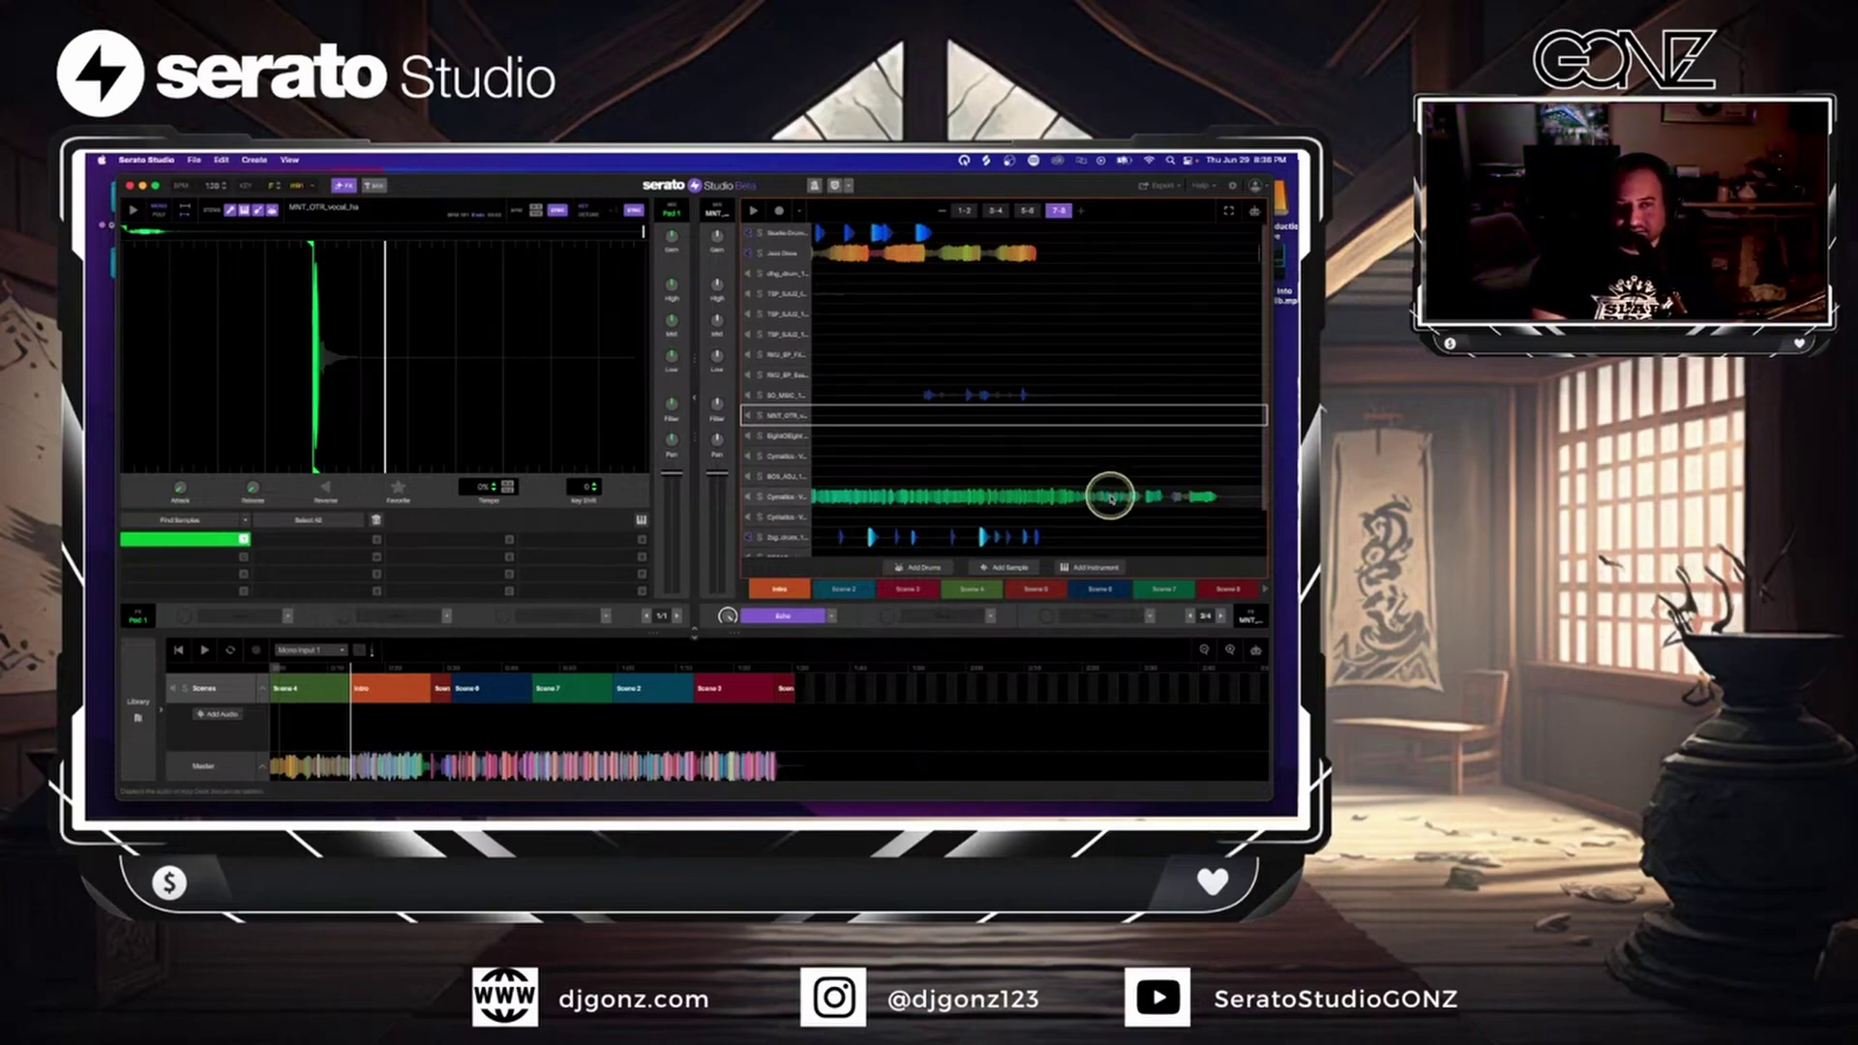
- Expand the jazz sample deck in bars 7-8 and show its Mute automation
click(1089, 251)
click(1255, 210)
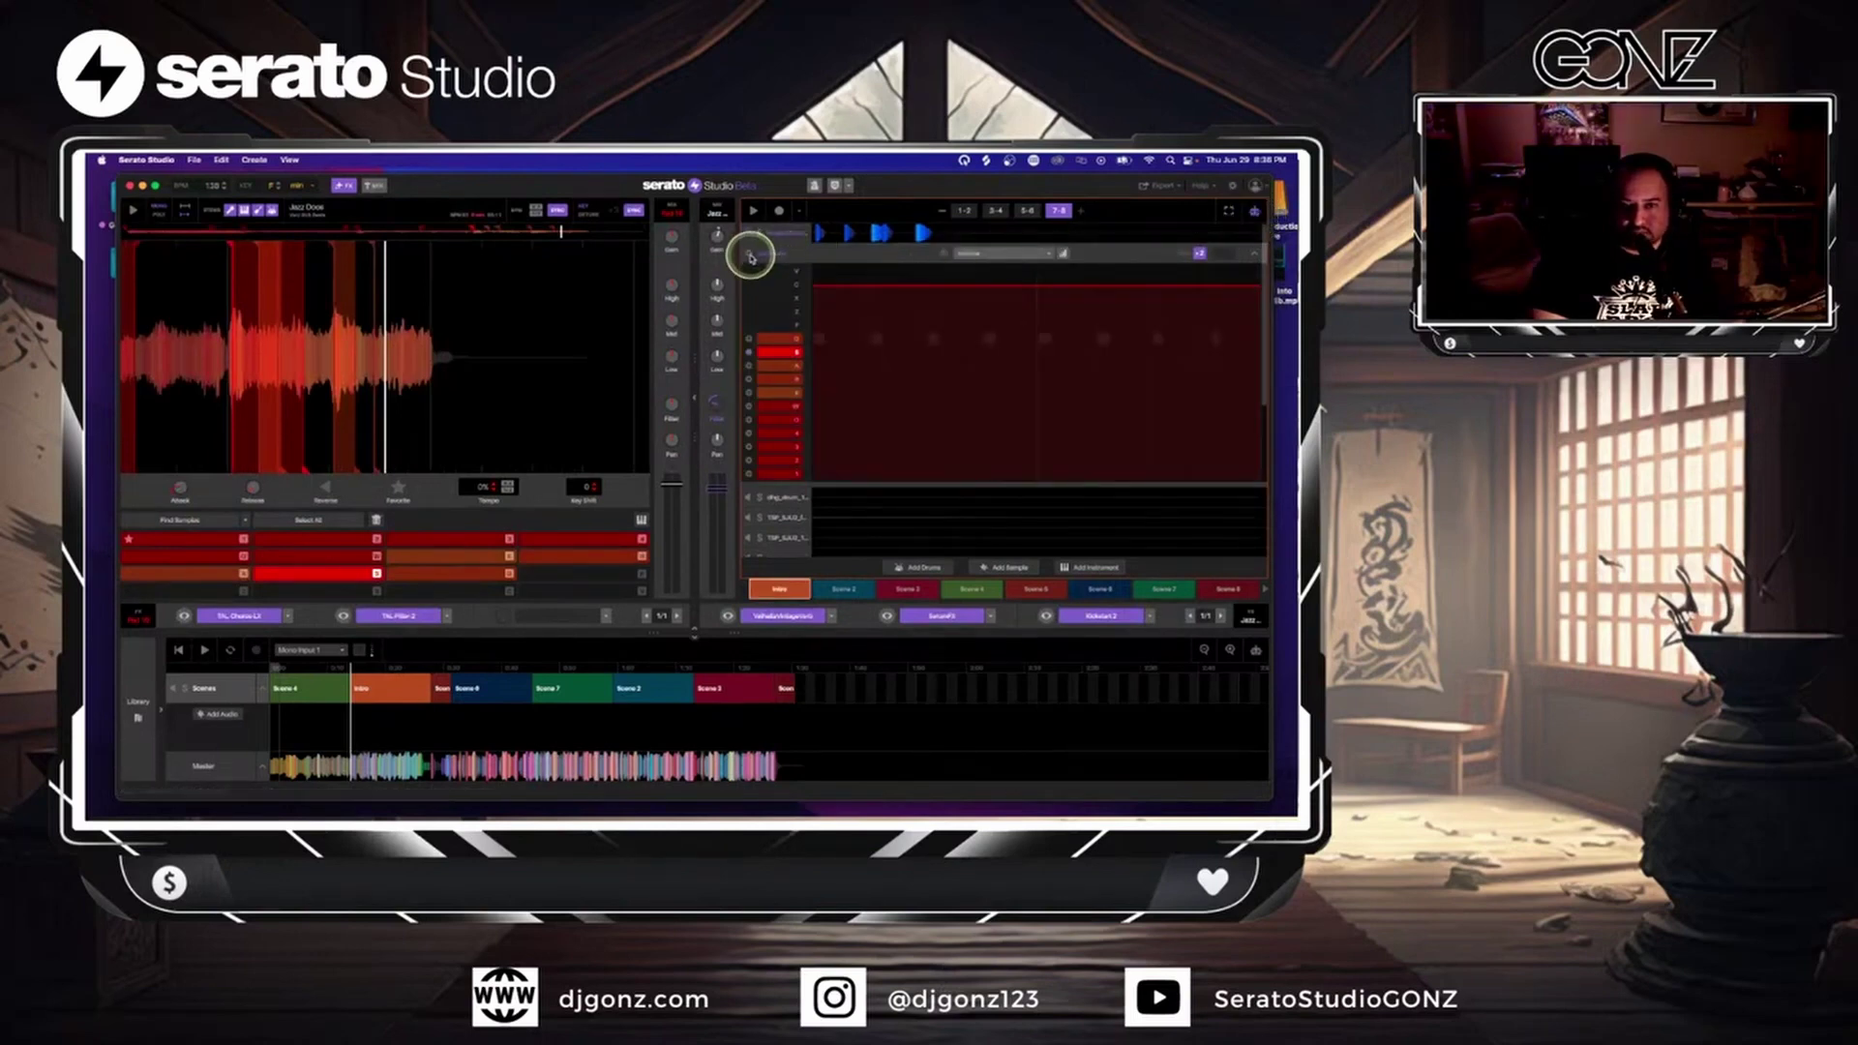
click(751, 255)
click(973, 249)
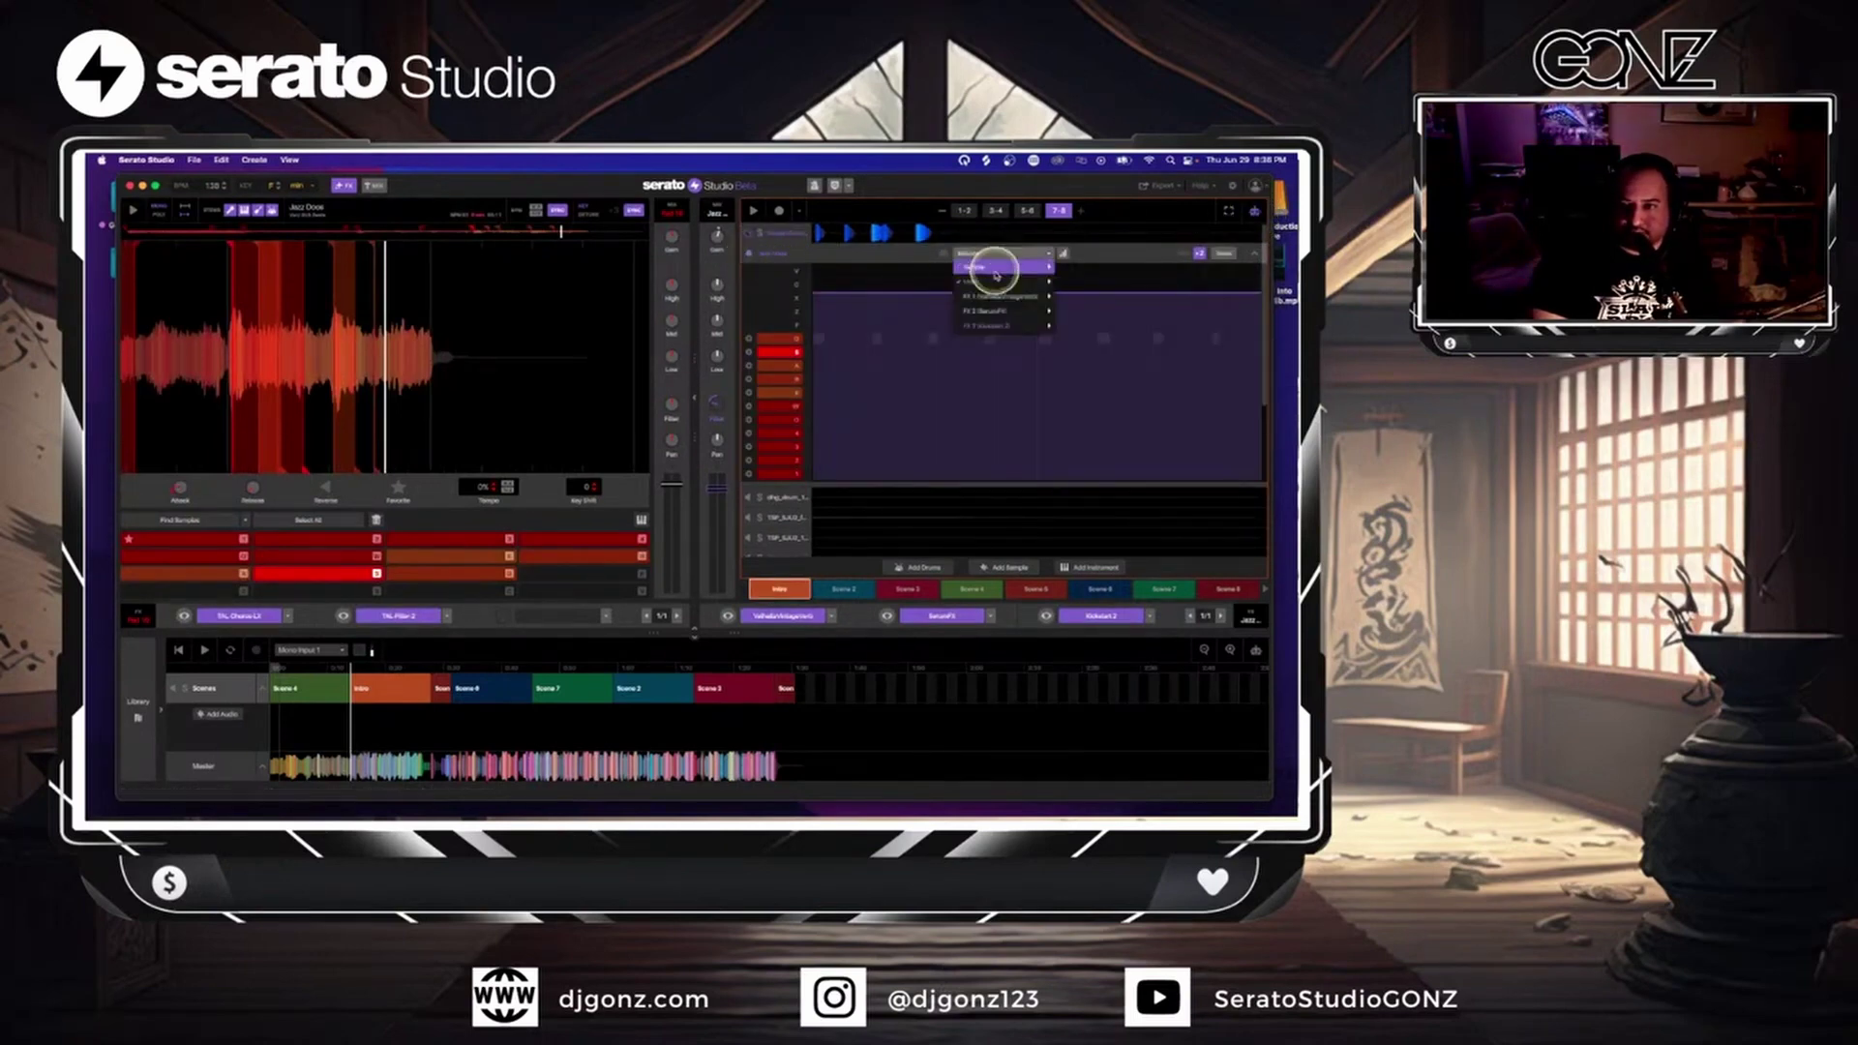
mouse_move(995, 285)
click(1084, 384)
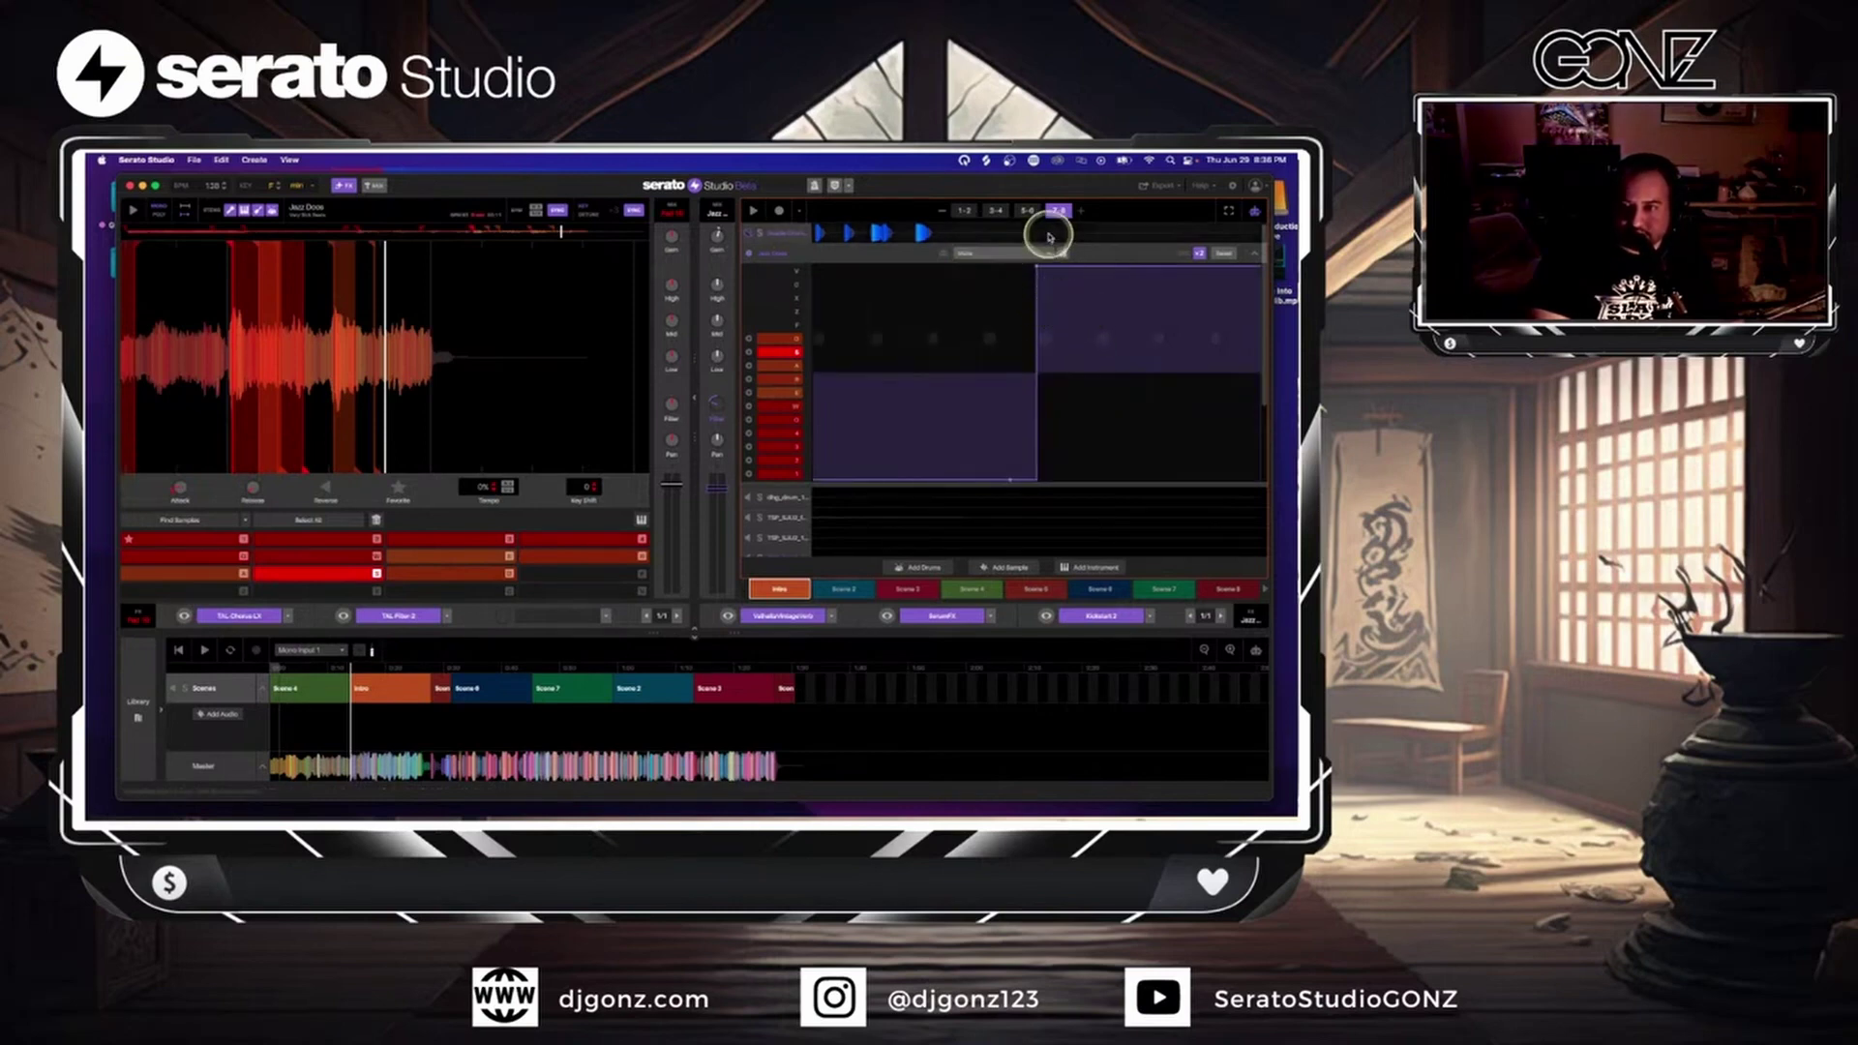
- Expand the Studio Drum Kit deck, show its Mute automation, and play bars 7-8 looped
click(1055, 253)
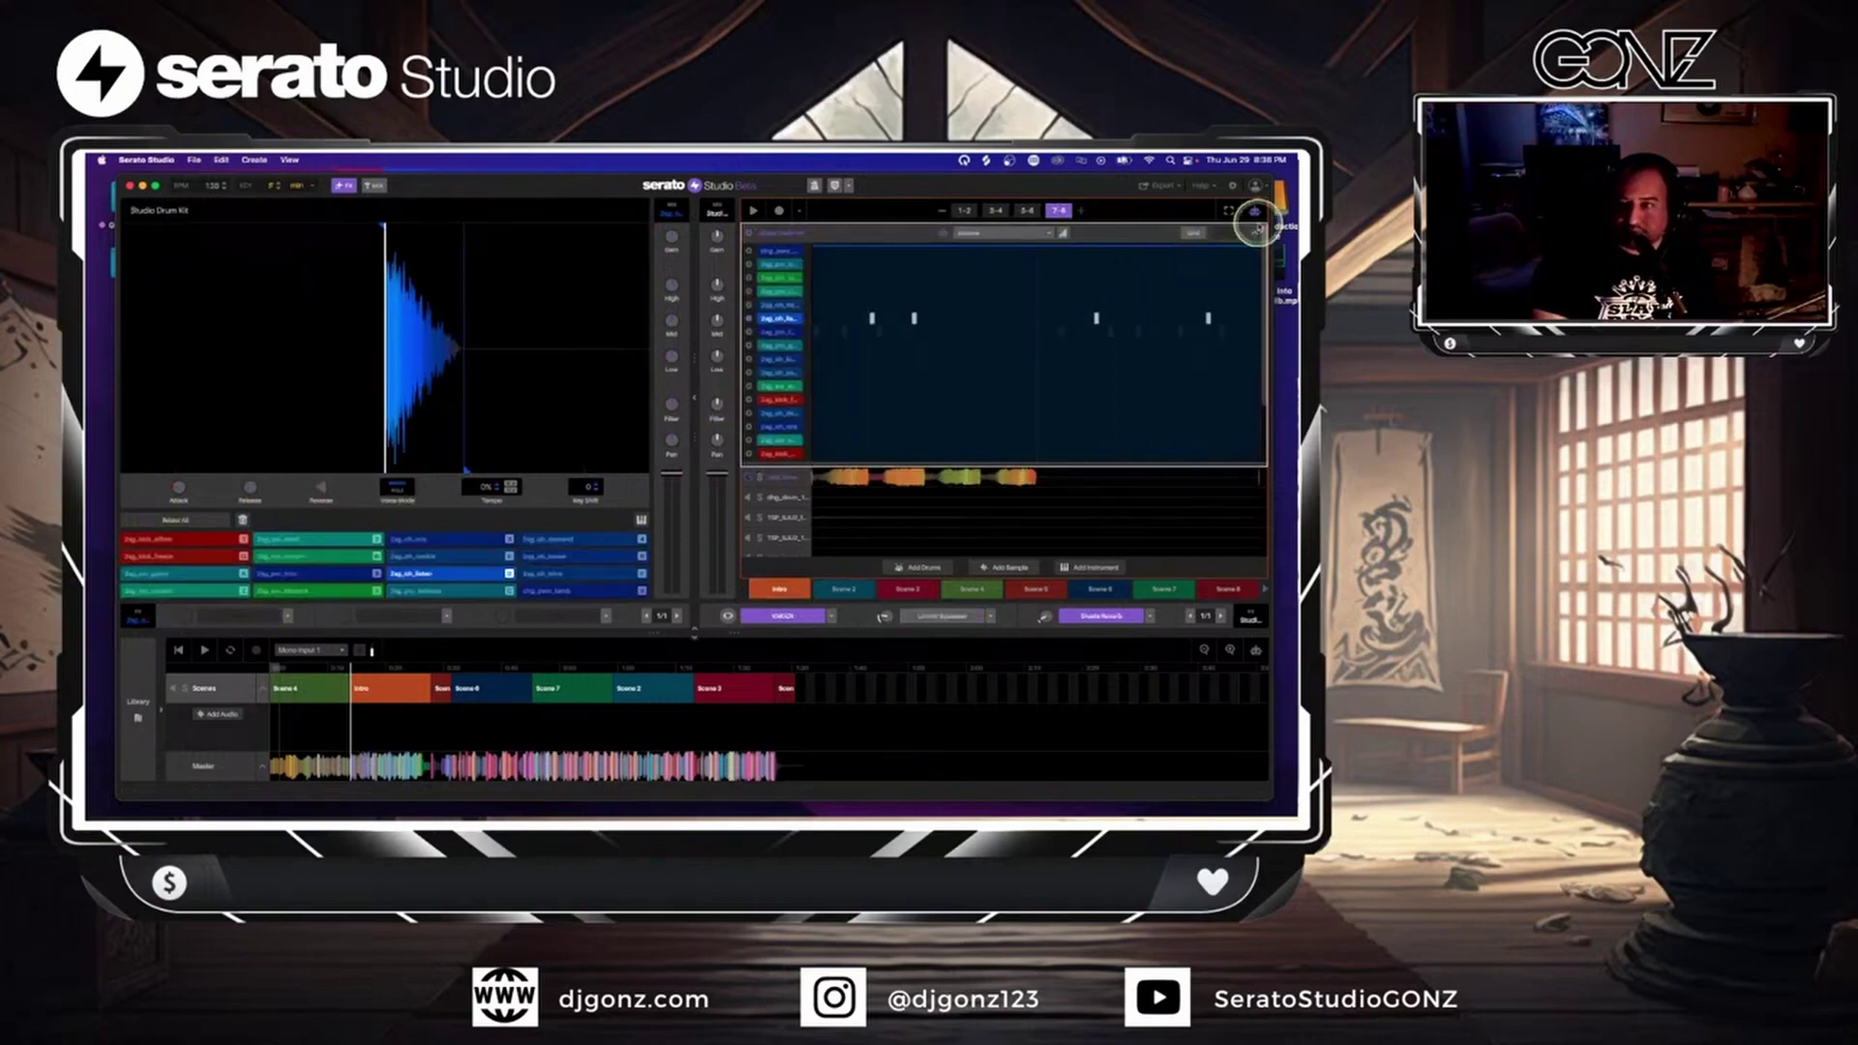
click(770, 237)
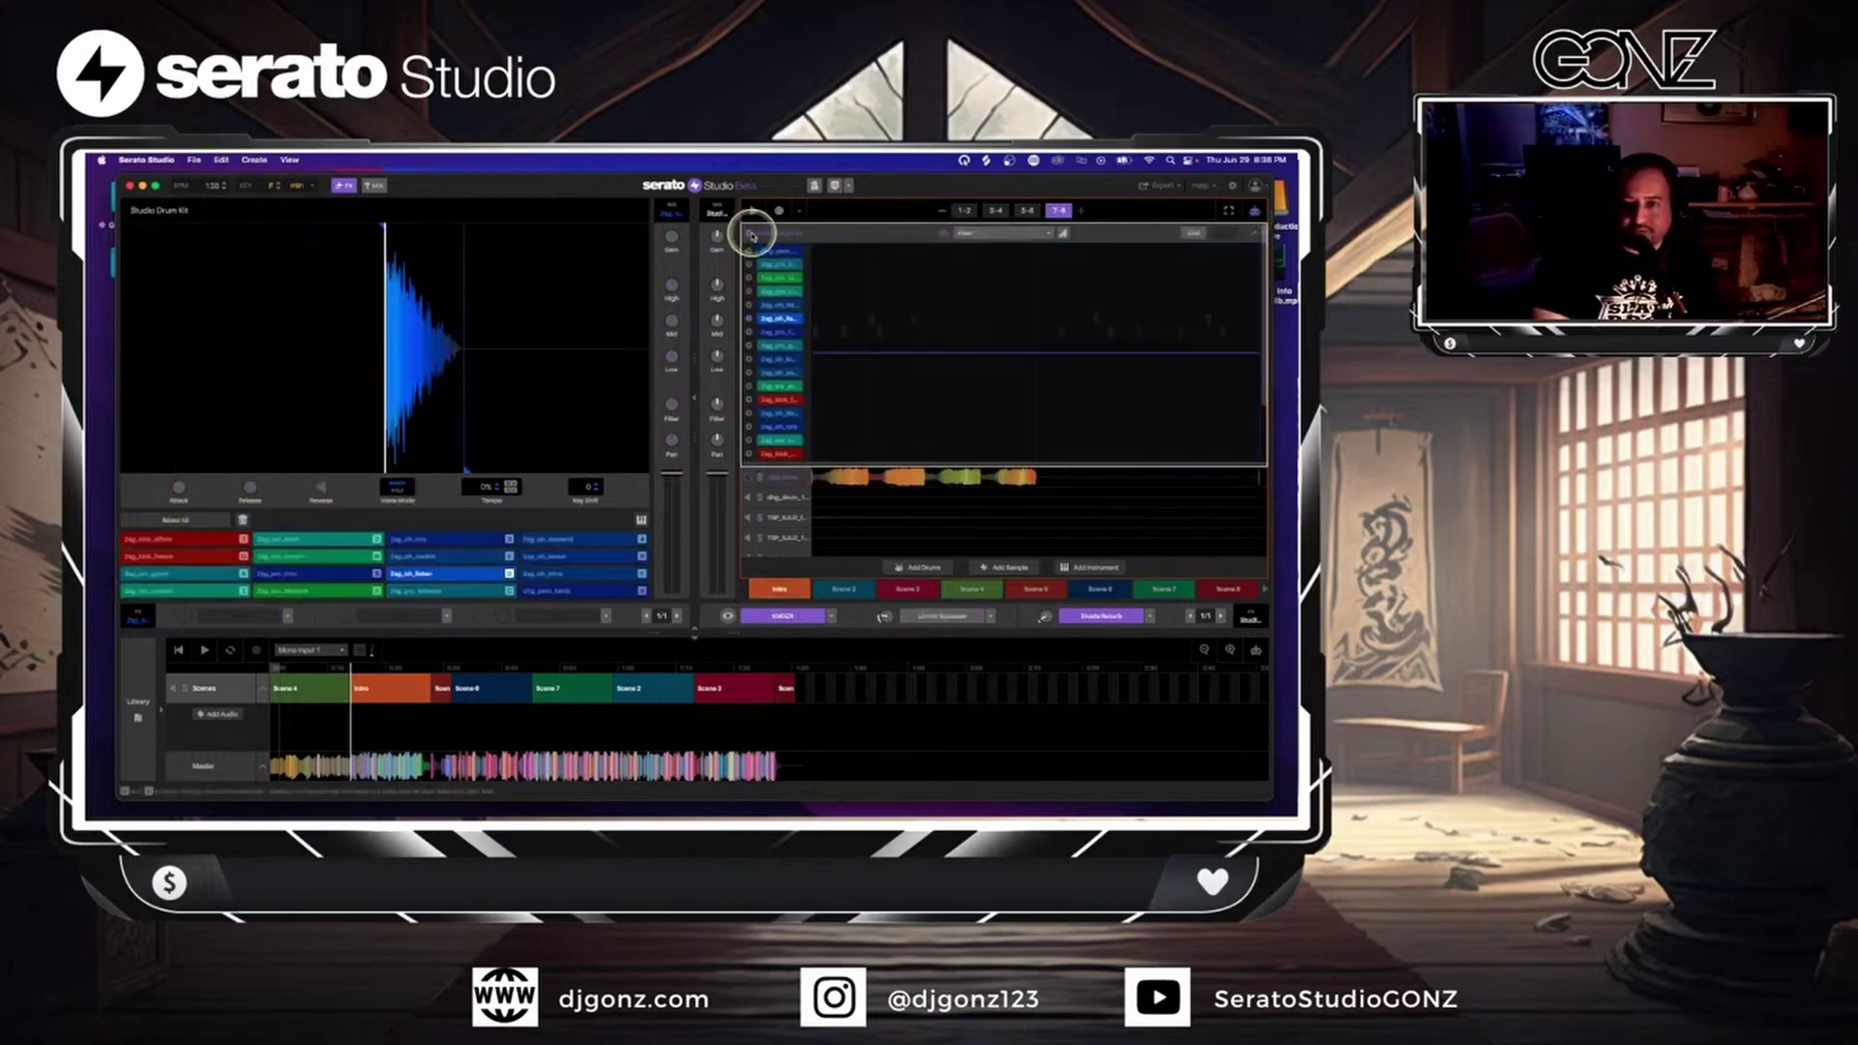
click(1007, 233)
mouse_move(1026, 247)
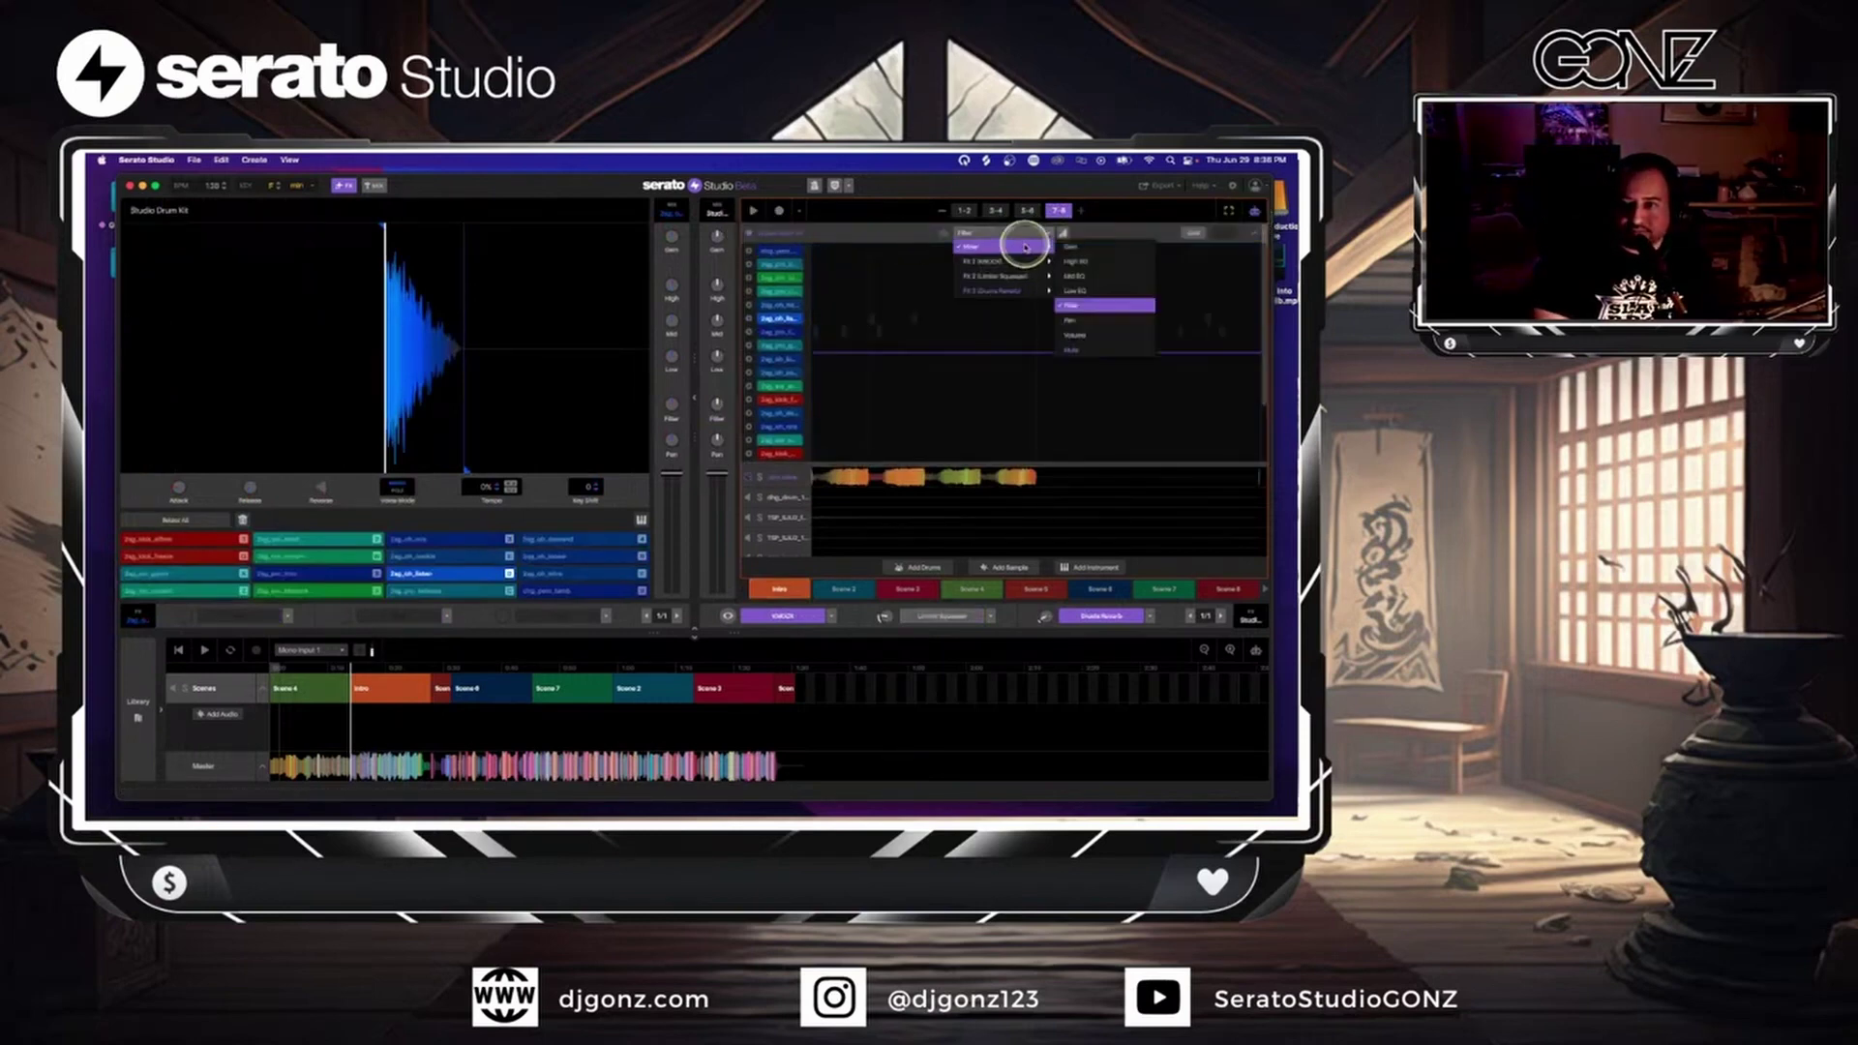
click(1073, 336)
click(1060, 213)
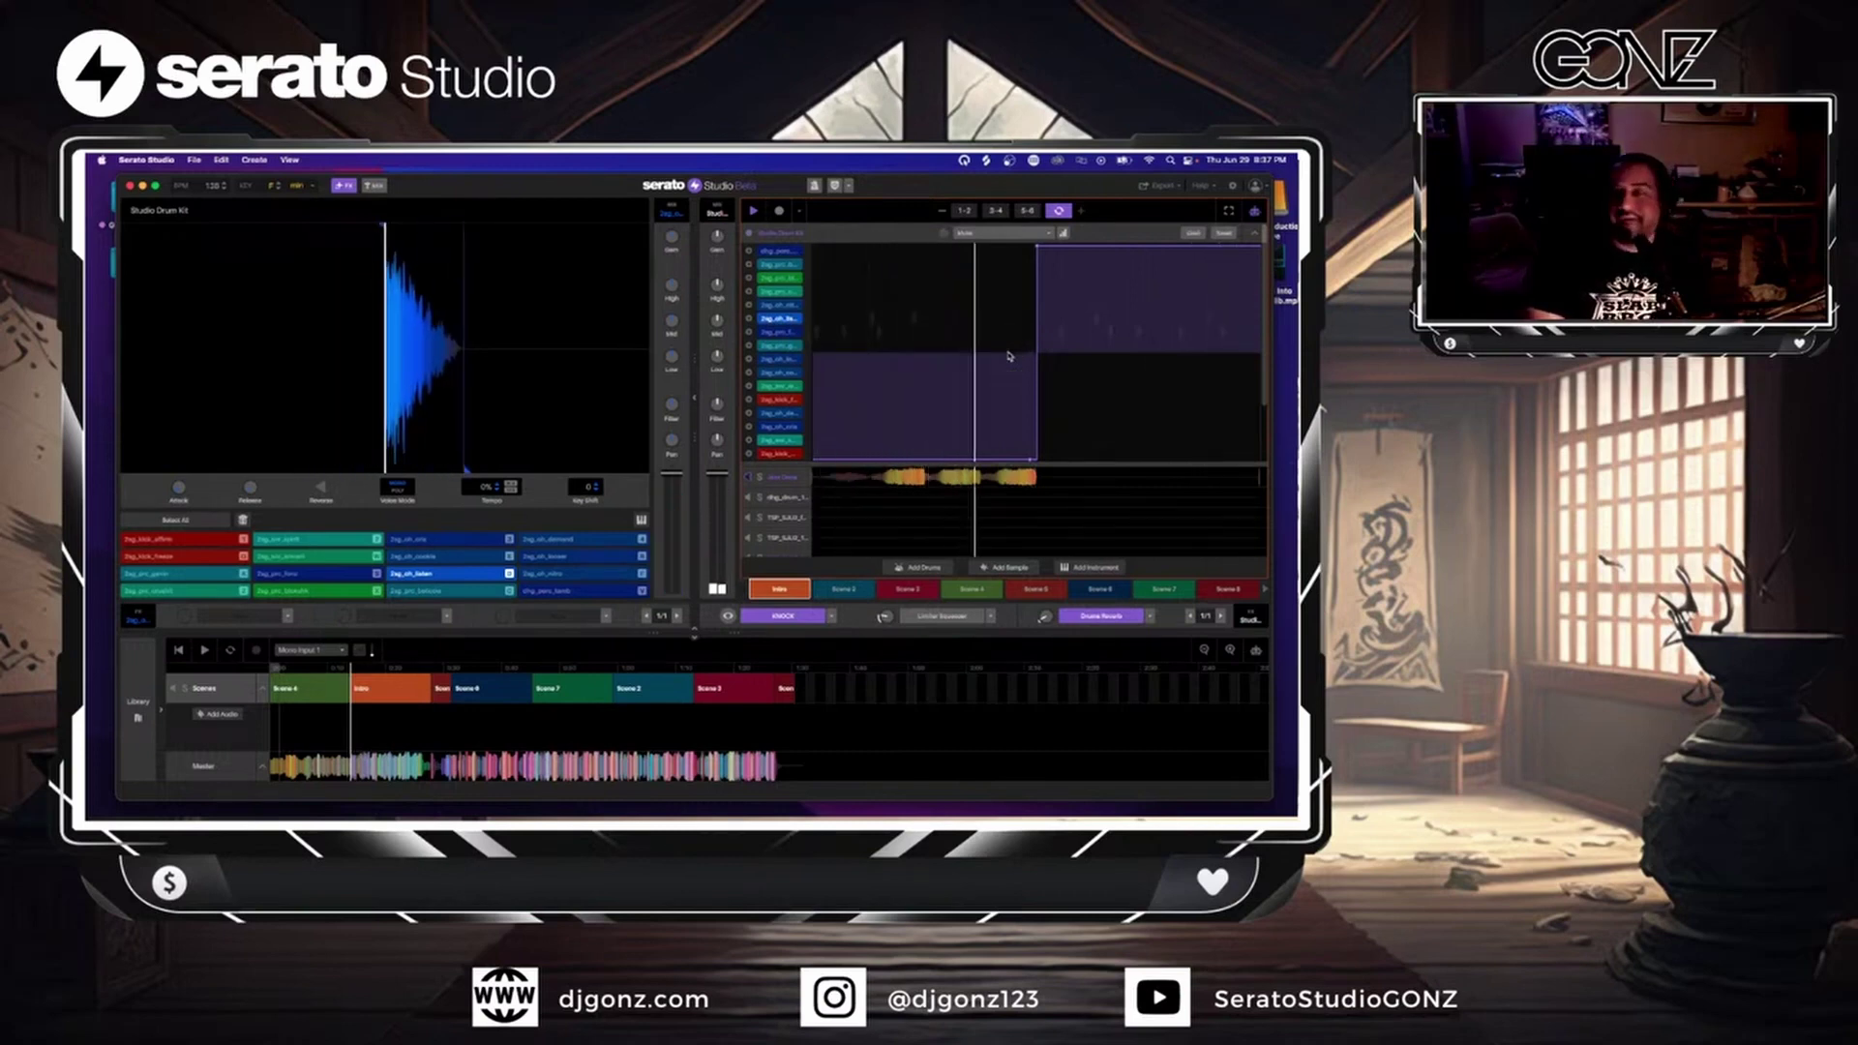
- Stop playback, examine the Studio Drum Kit's mute automation against the other decks, and leave the automation view
click(1015, 347)
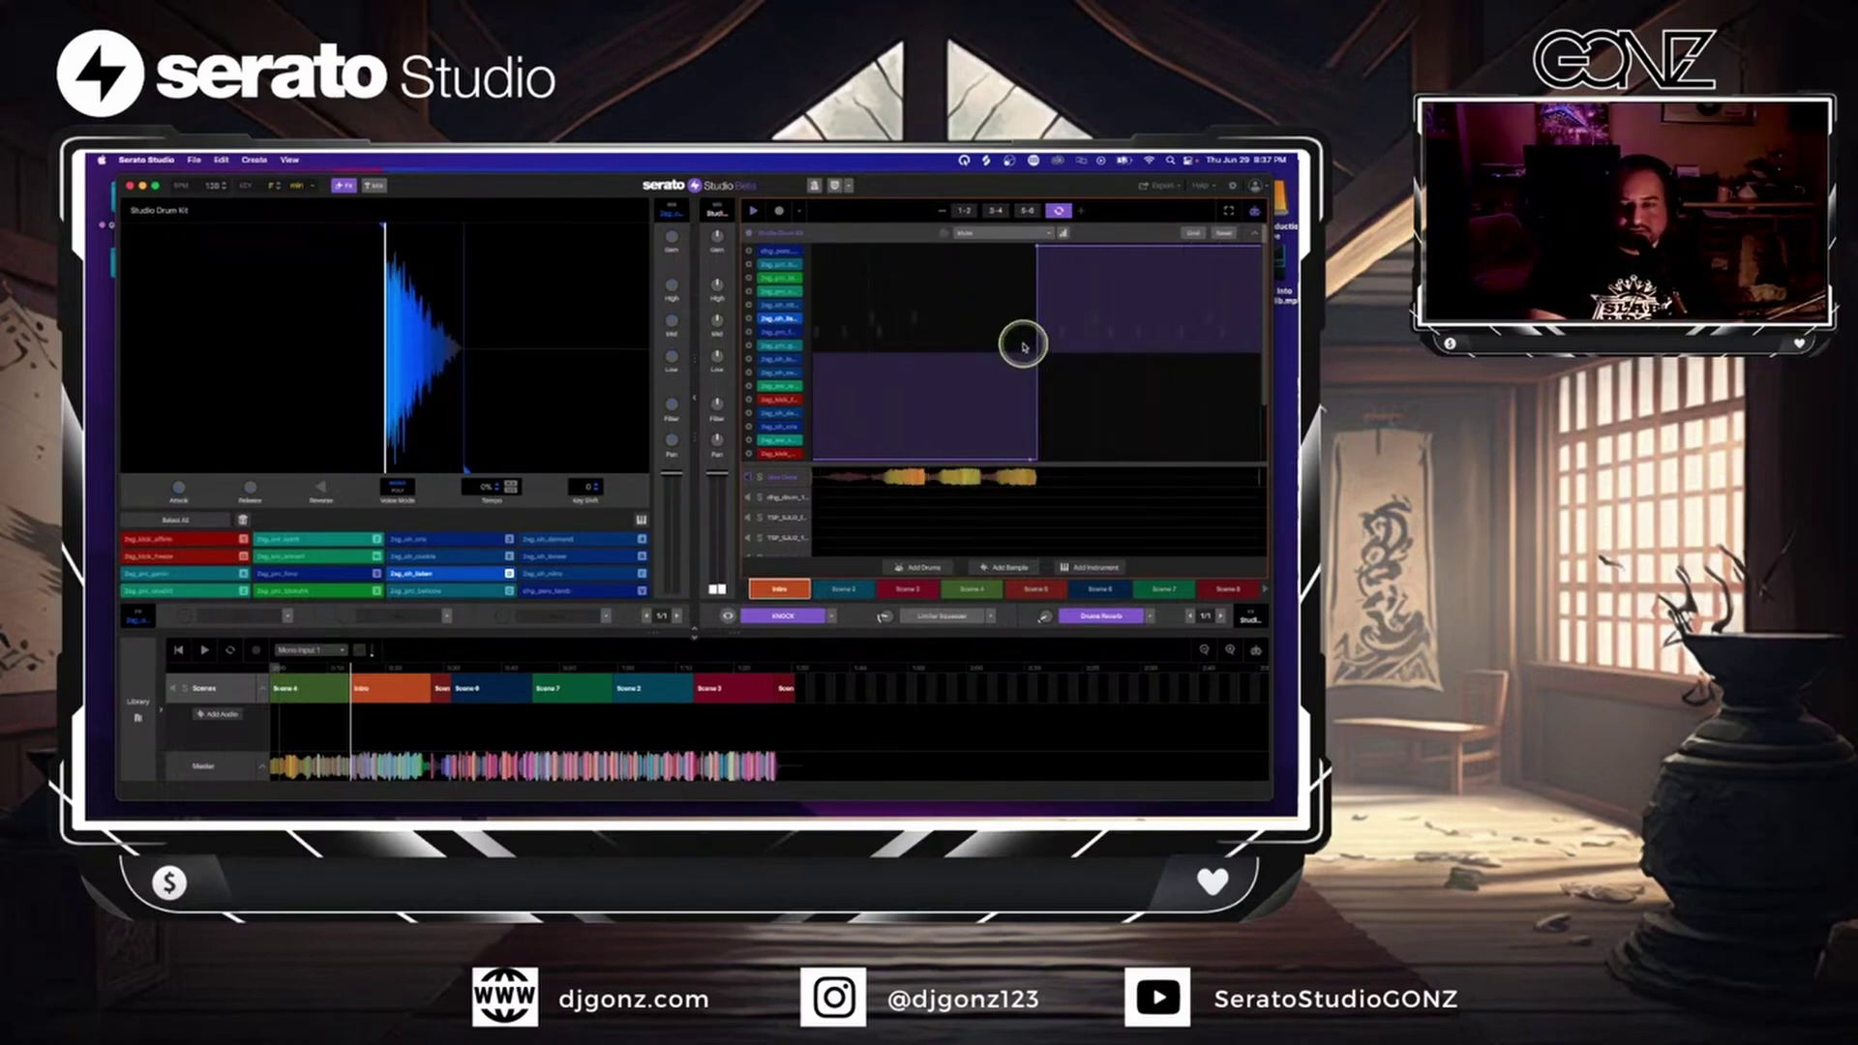
click(799, 481)
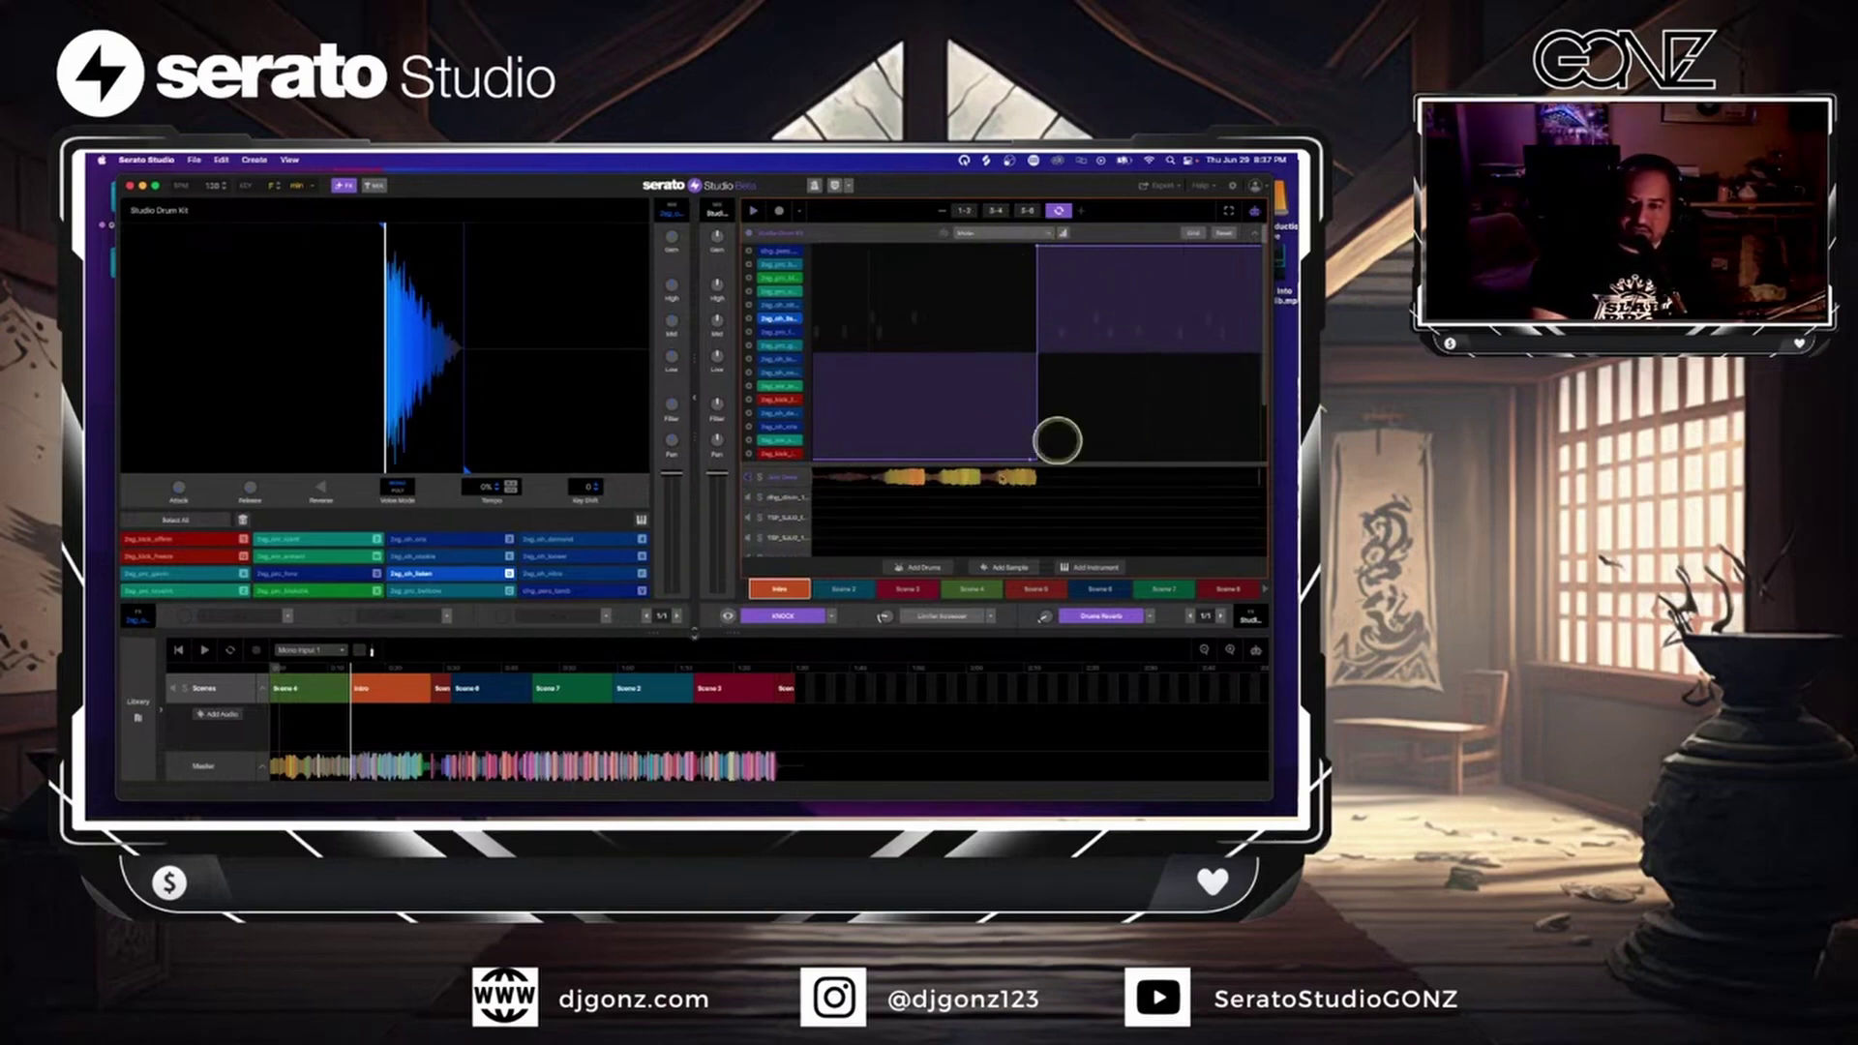
click(683, 474)
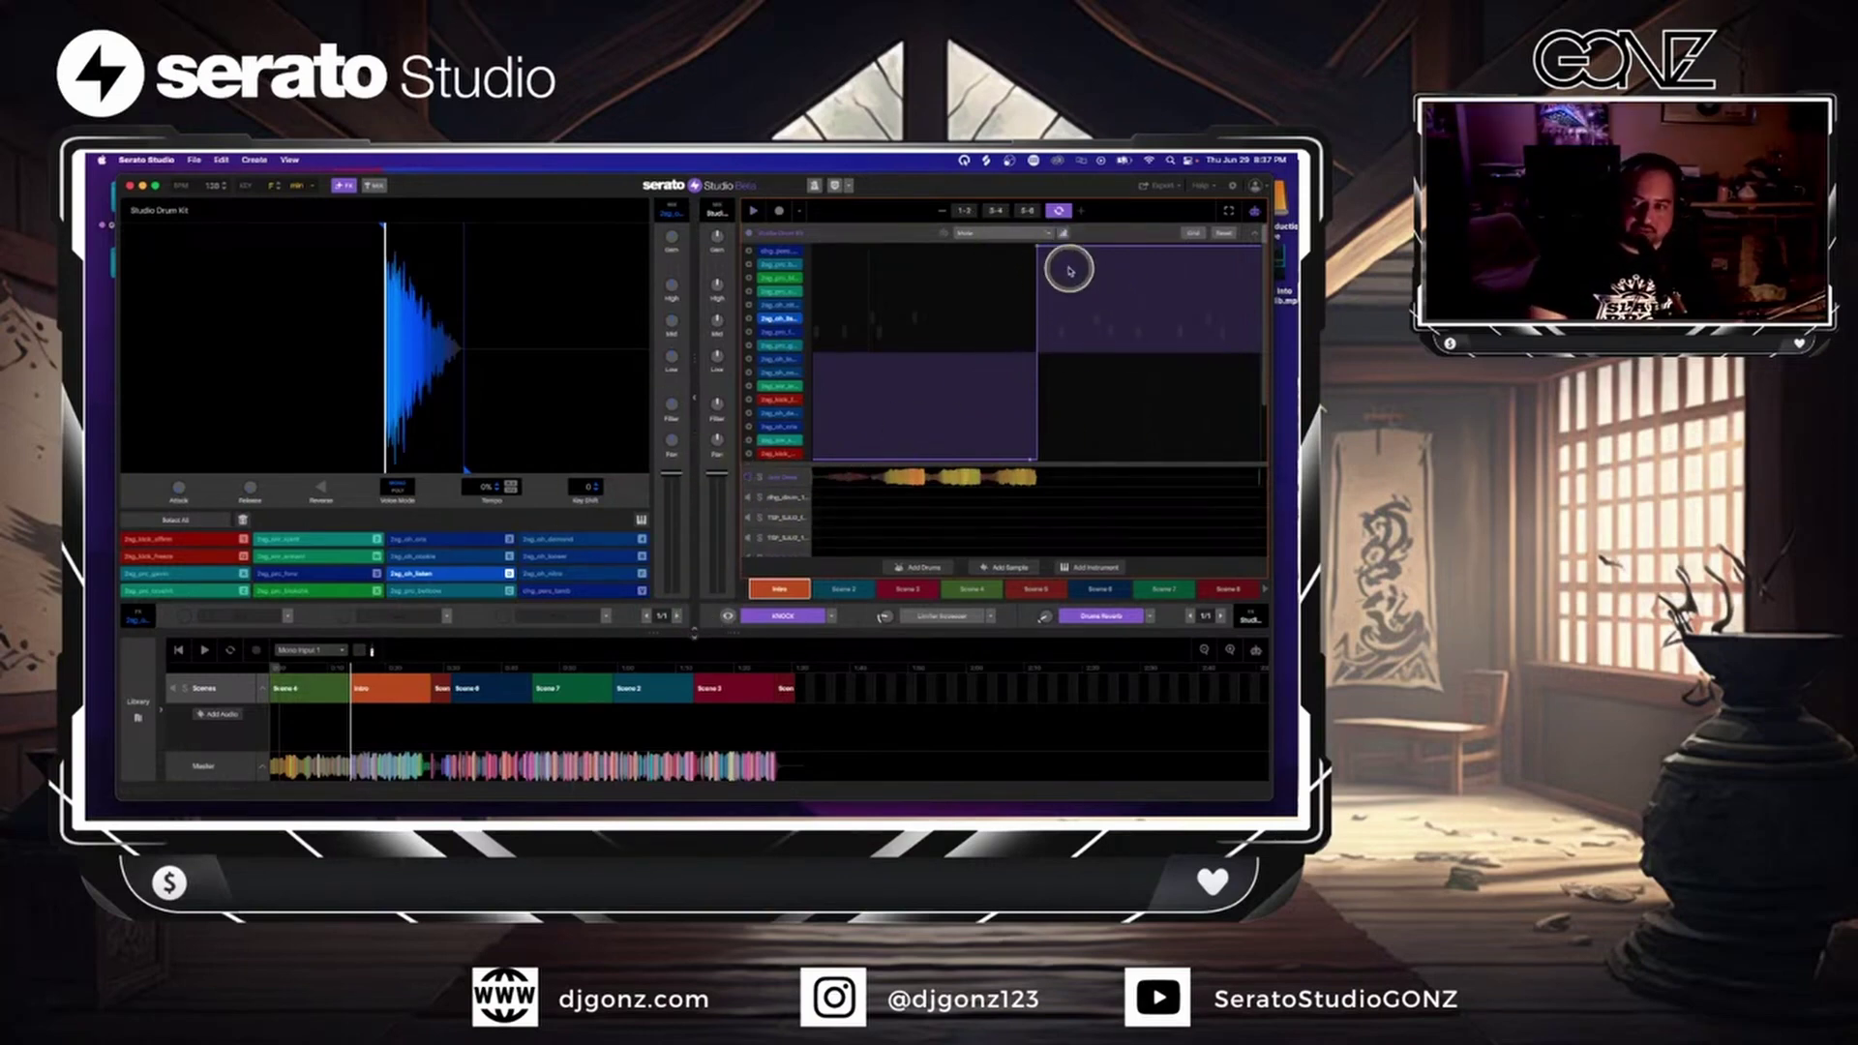
click(1260, 237)
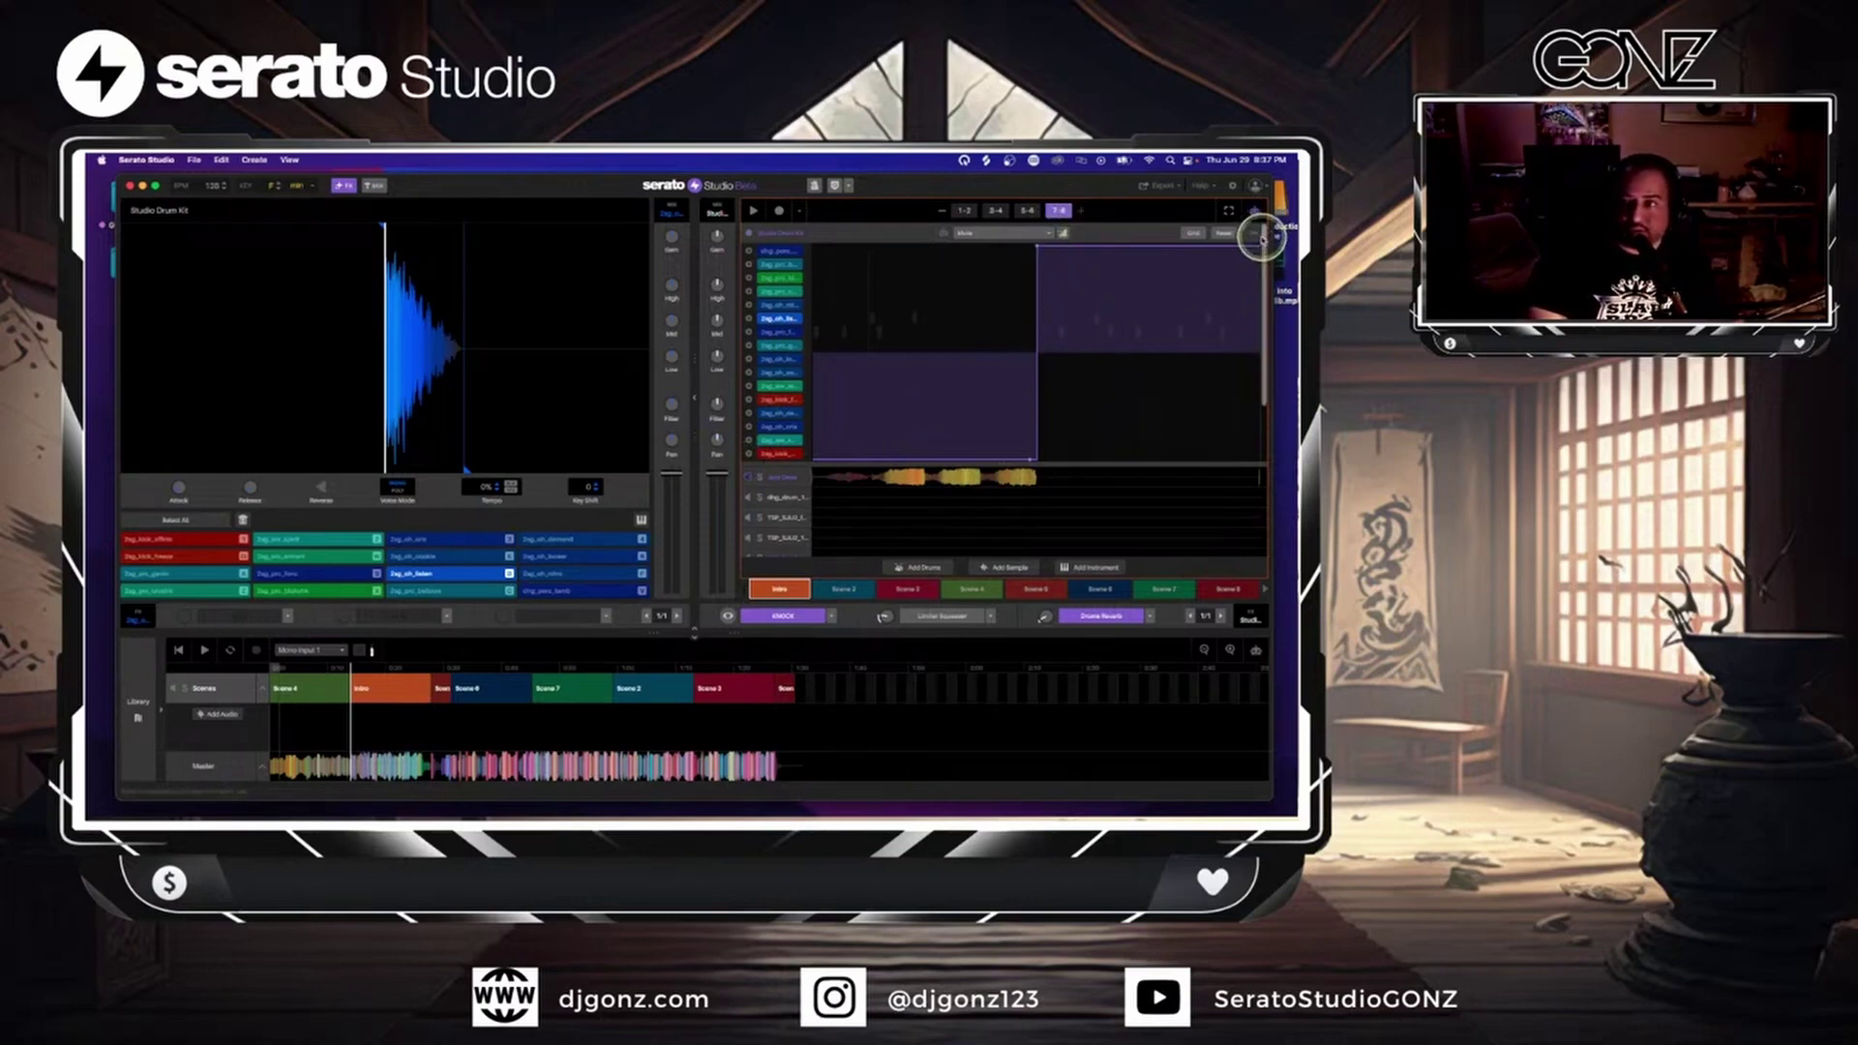
click(1122, 230)
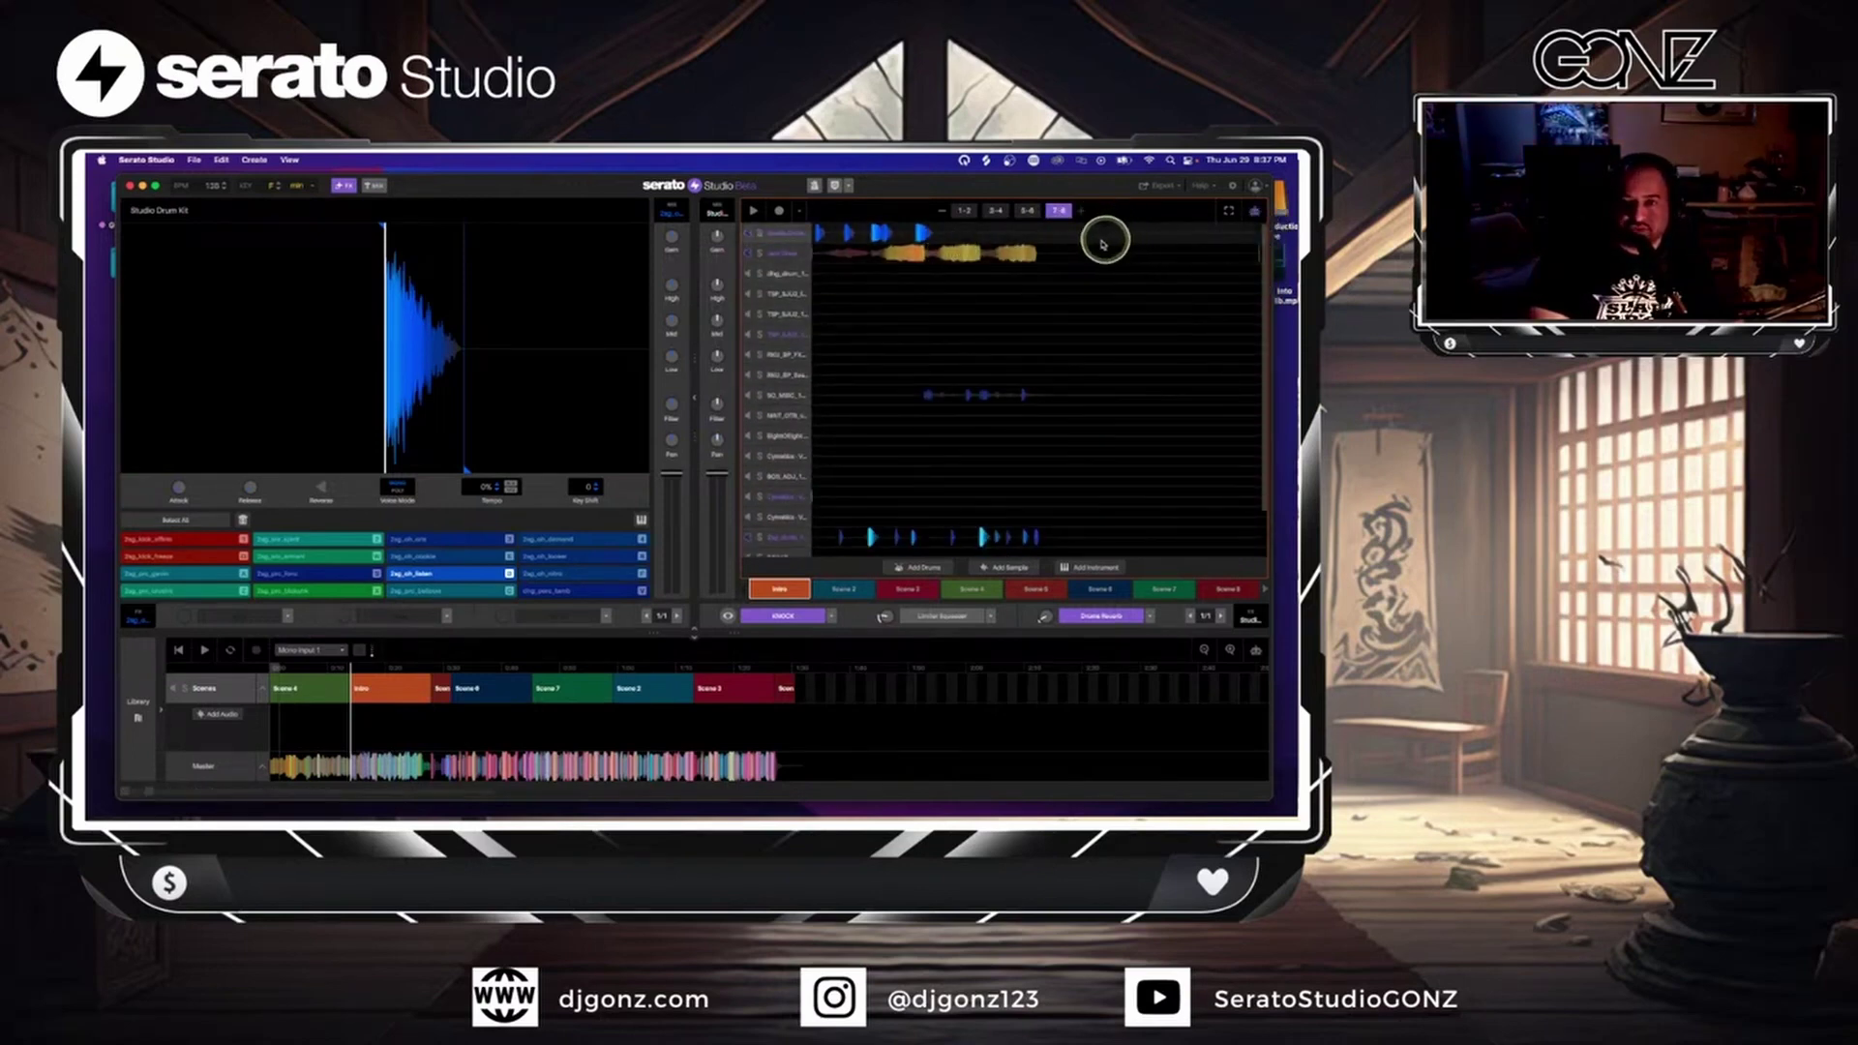
click(1104, 242)
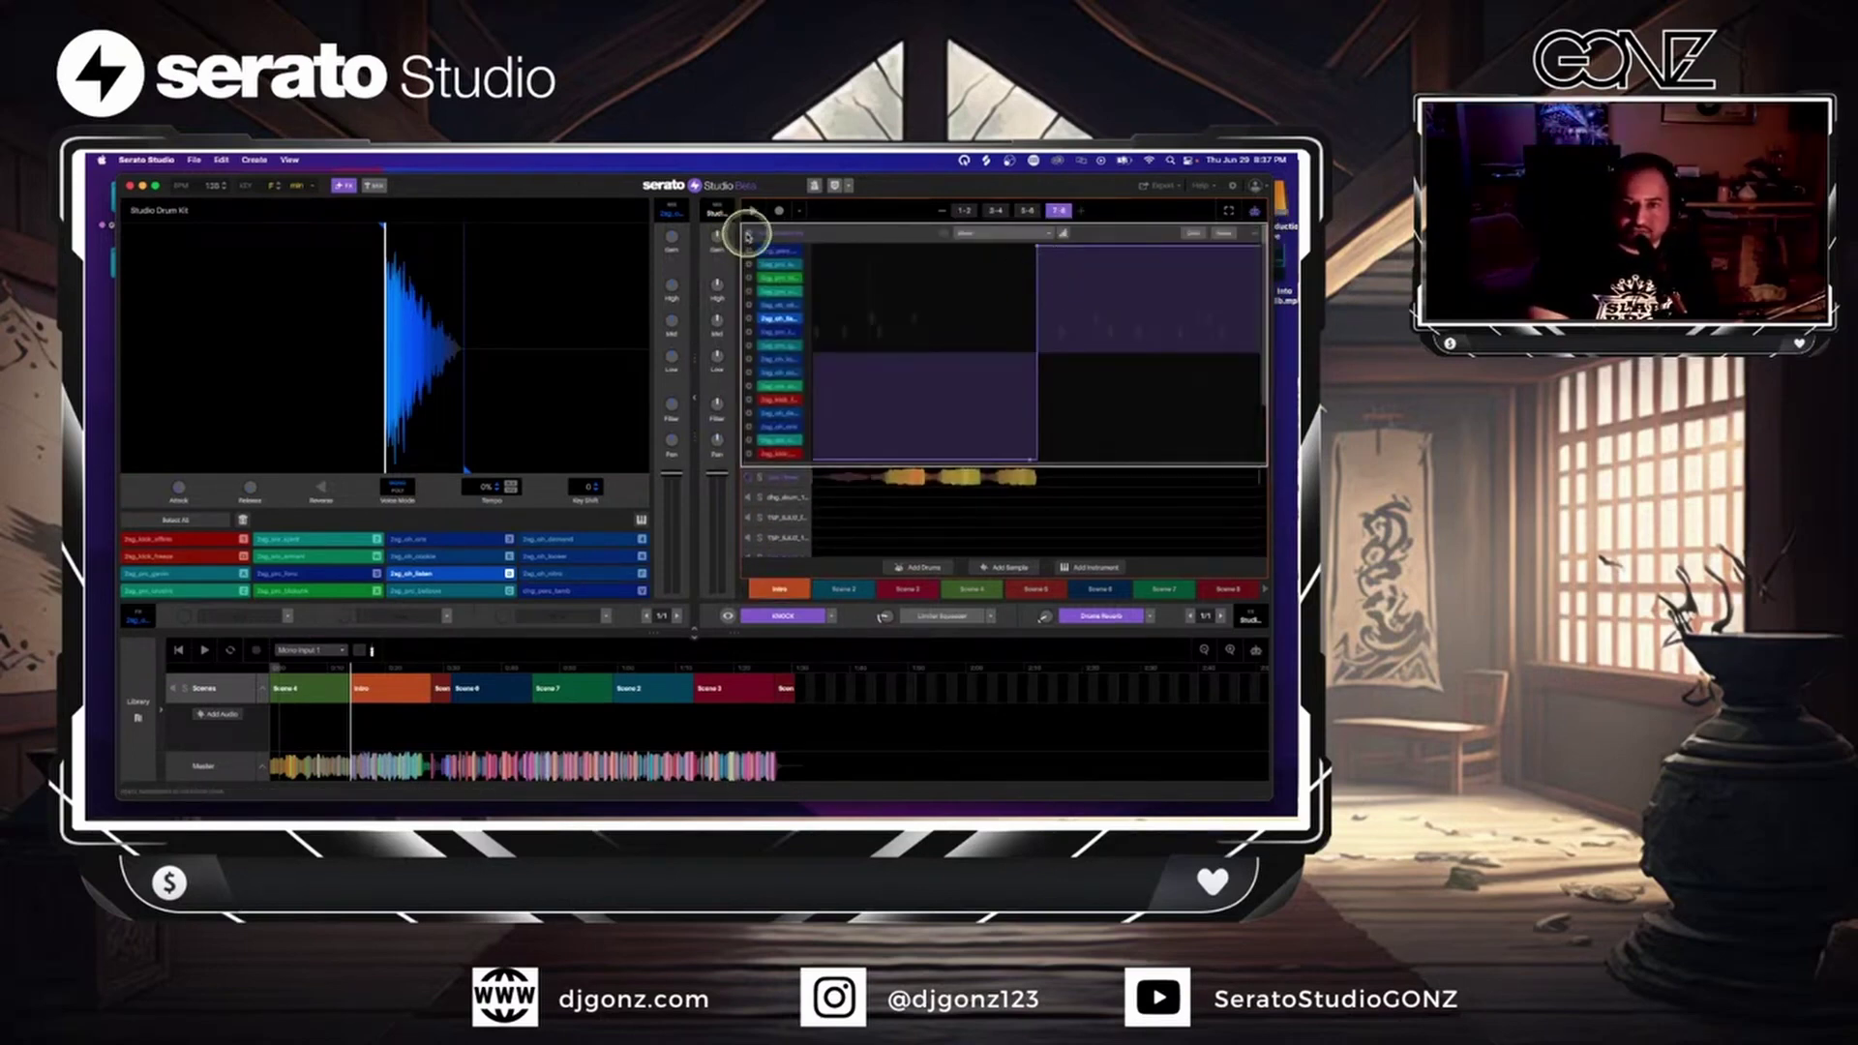
click(746, 499)
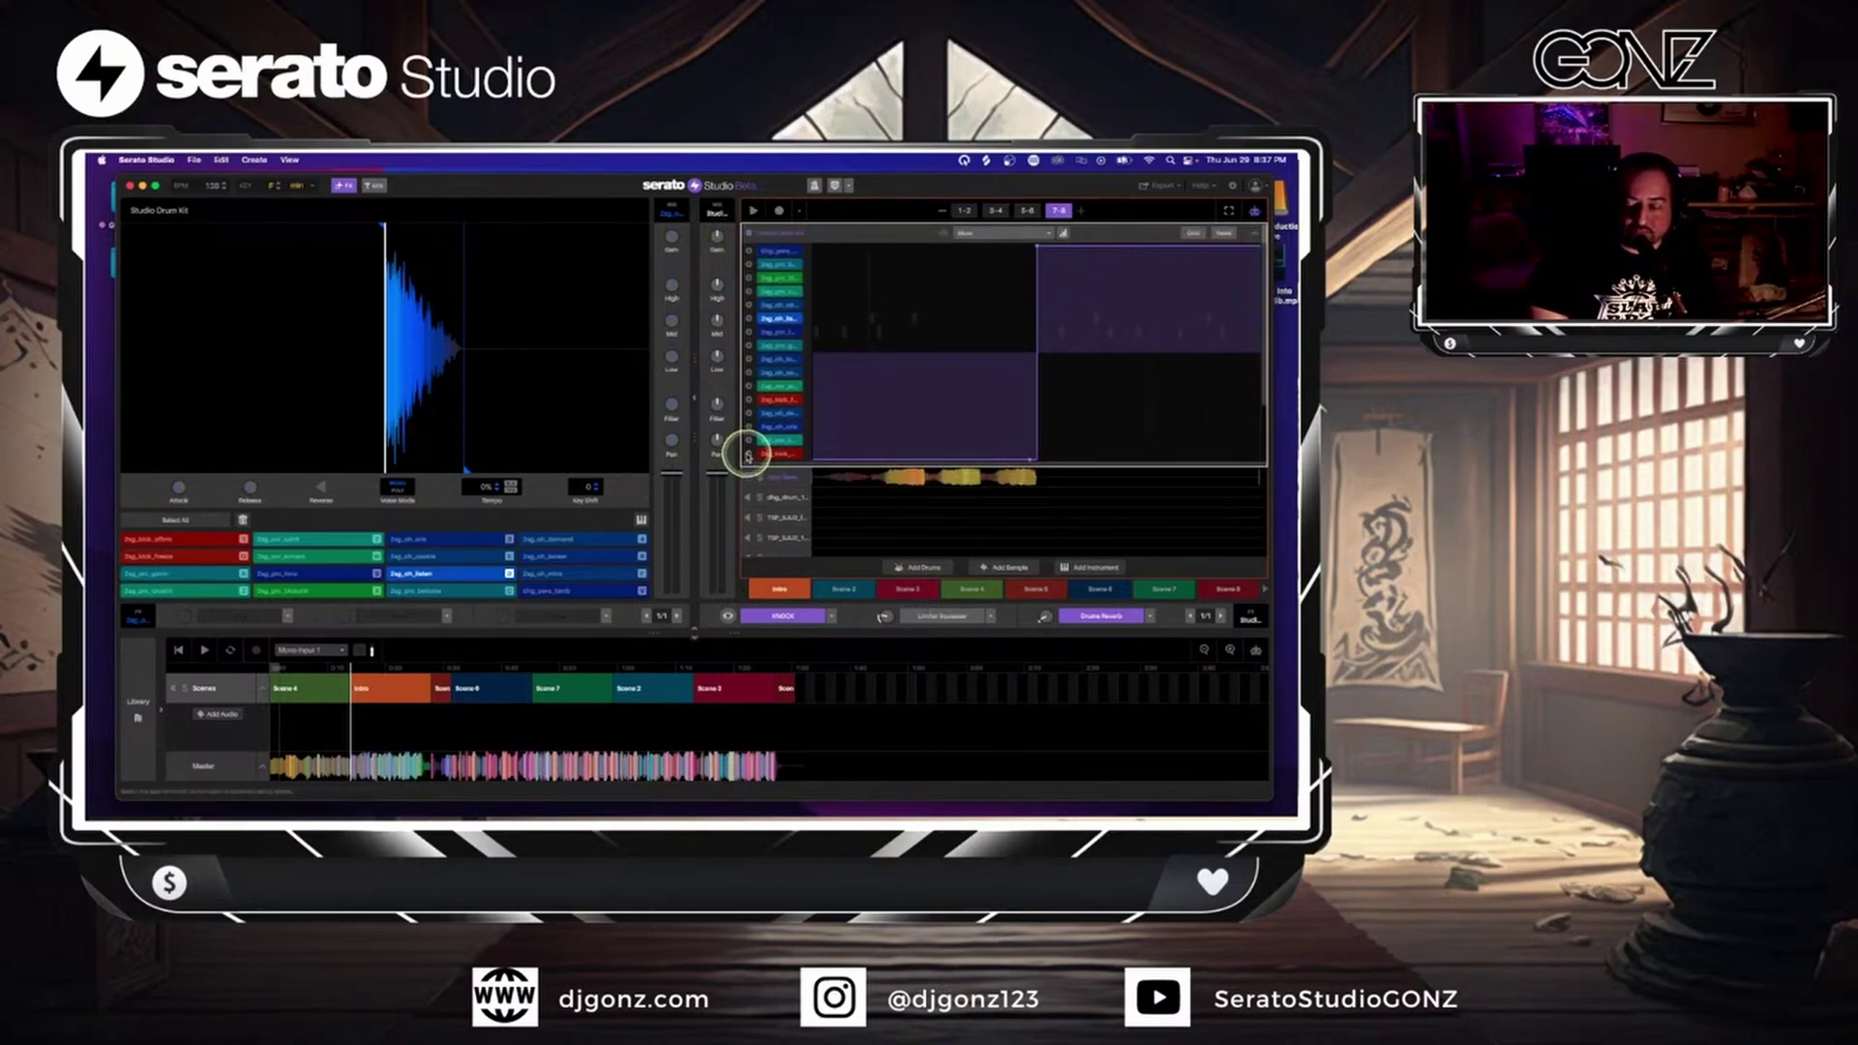
click(1254, 210)
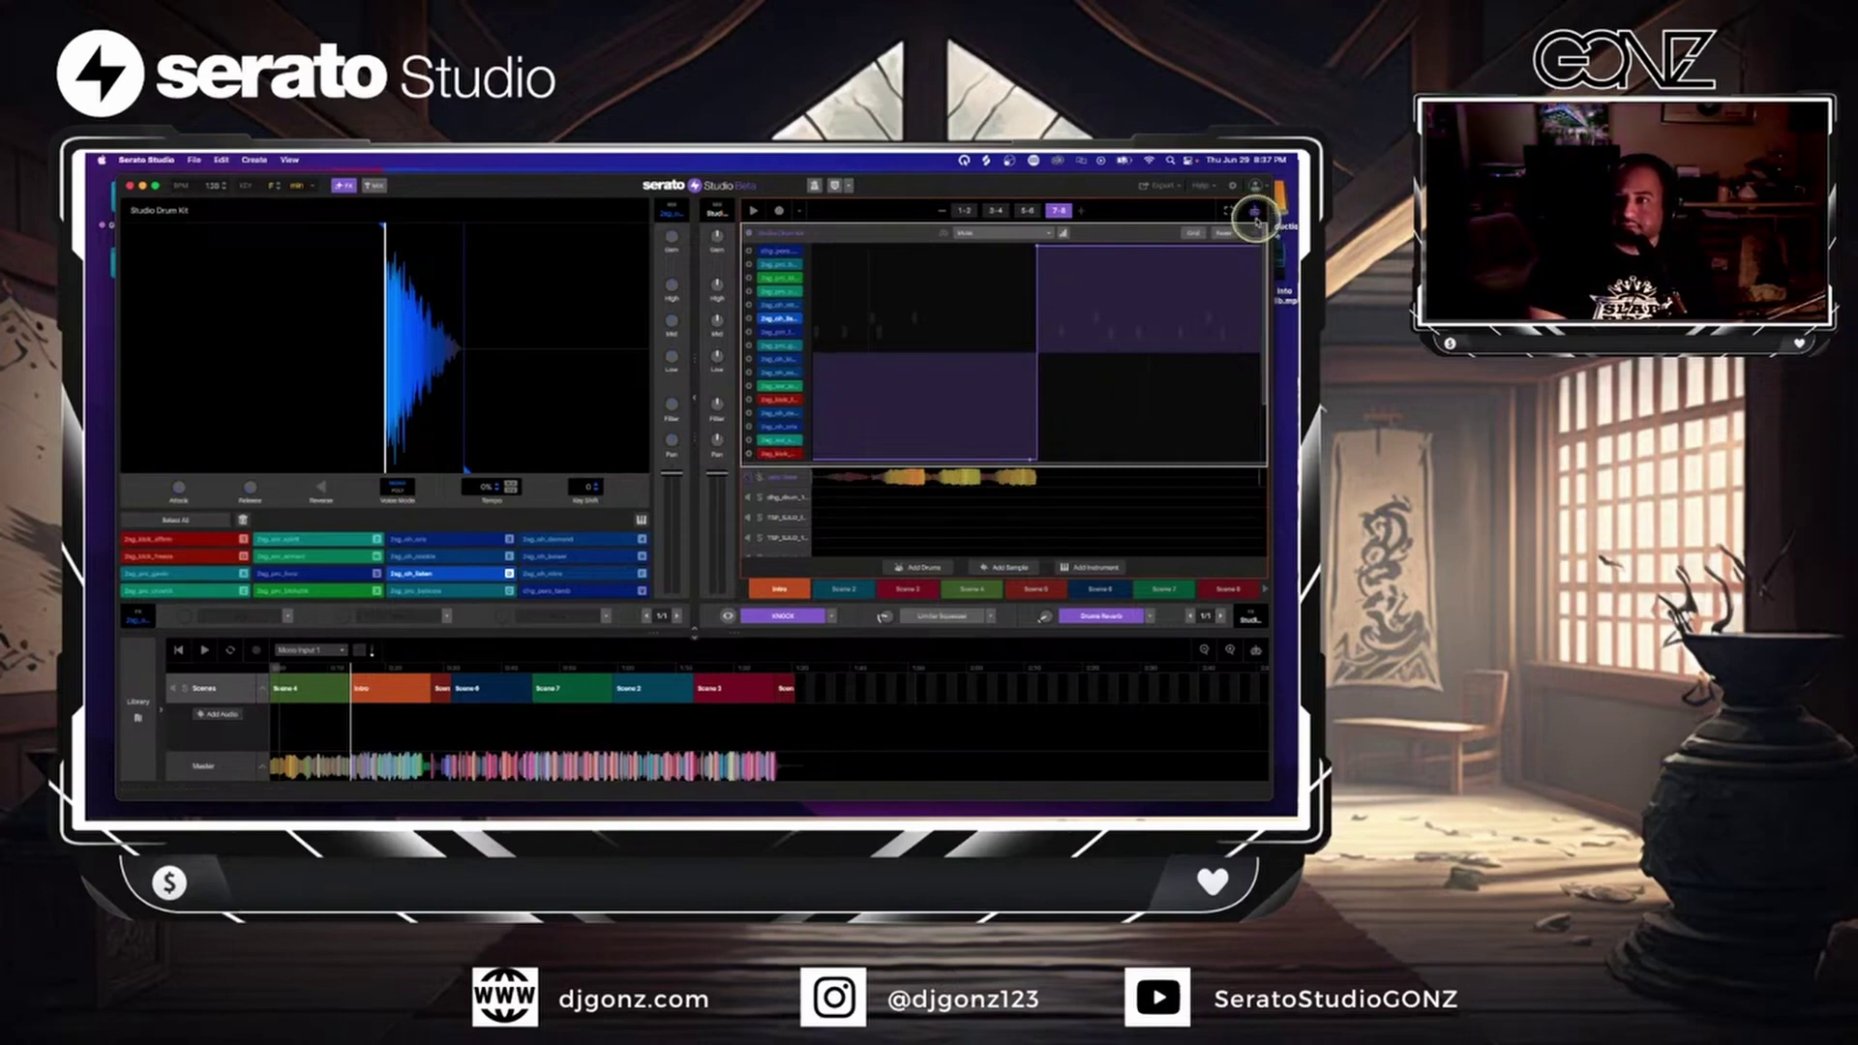
- Select the Scene 5 block in the timeline and listen to it
click(436, 674)
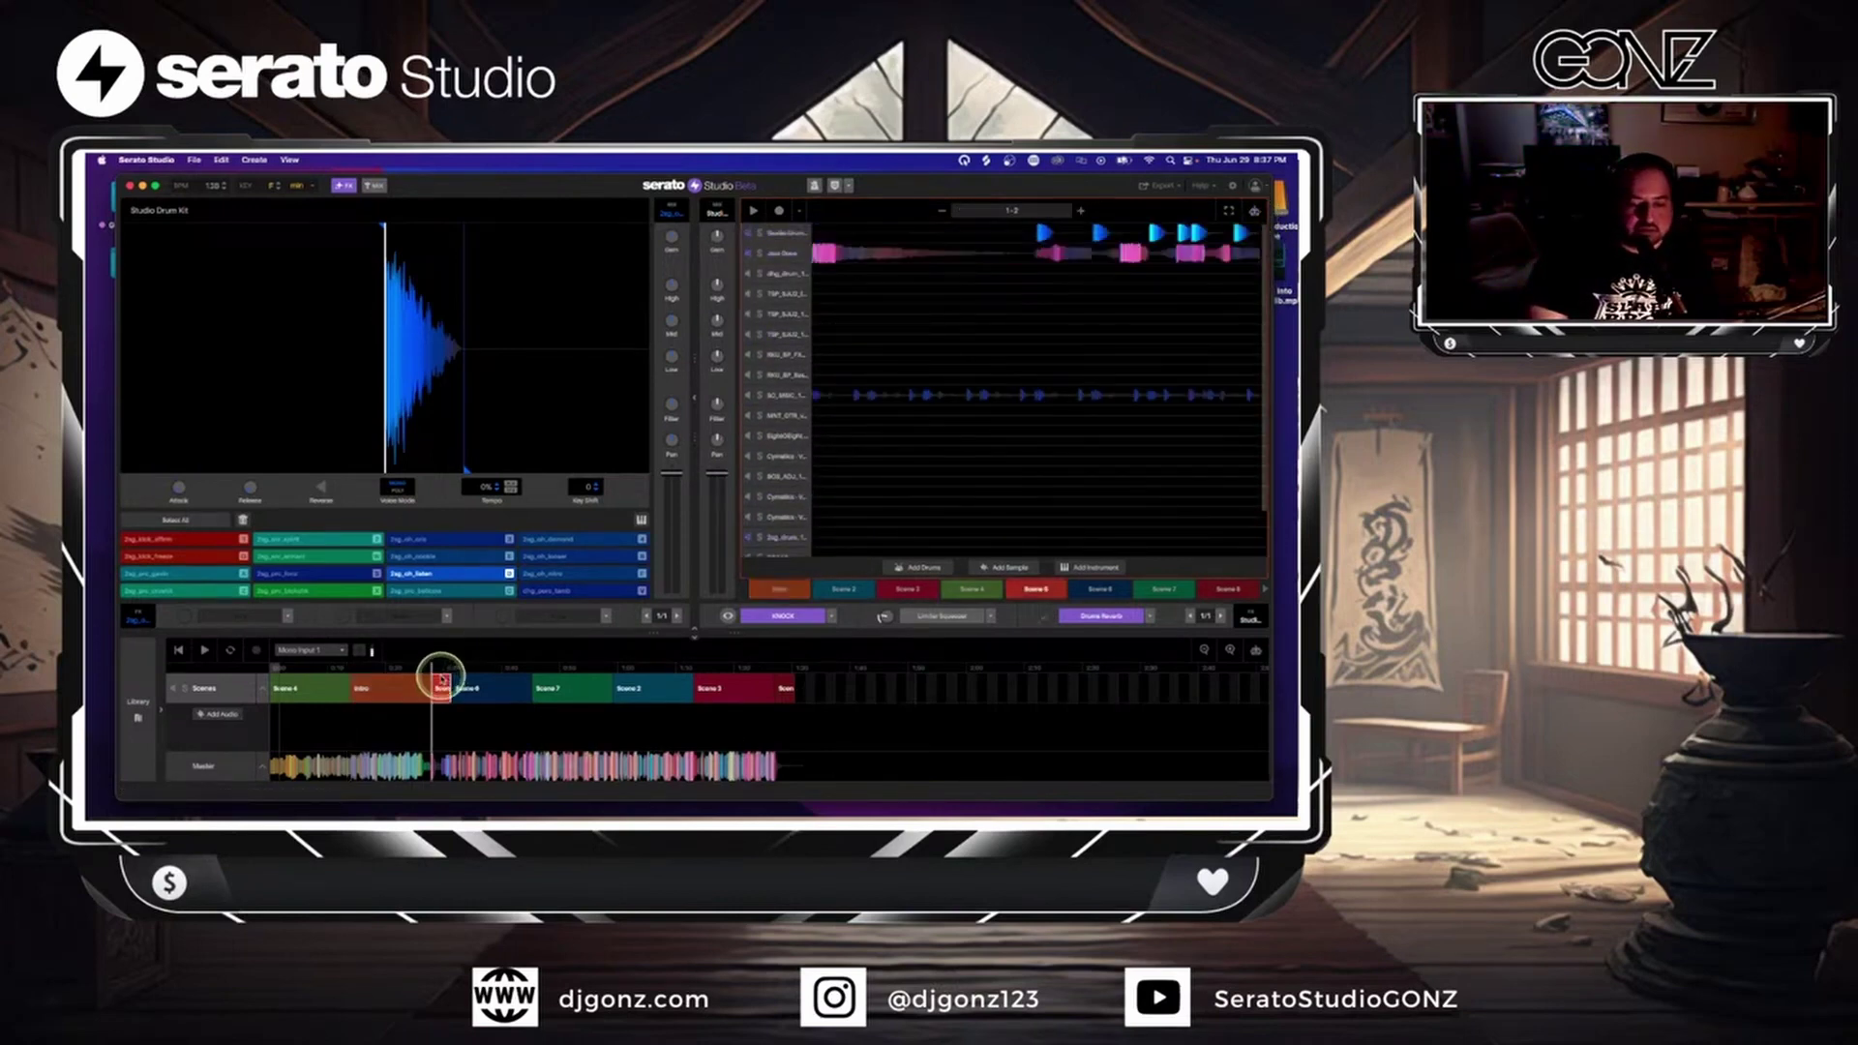
key(space)
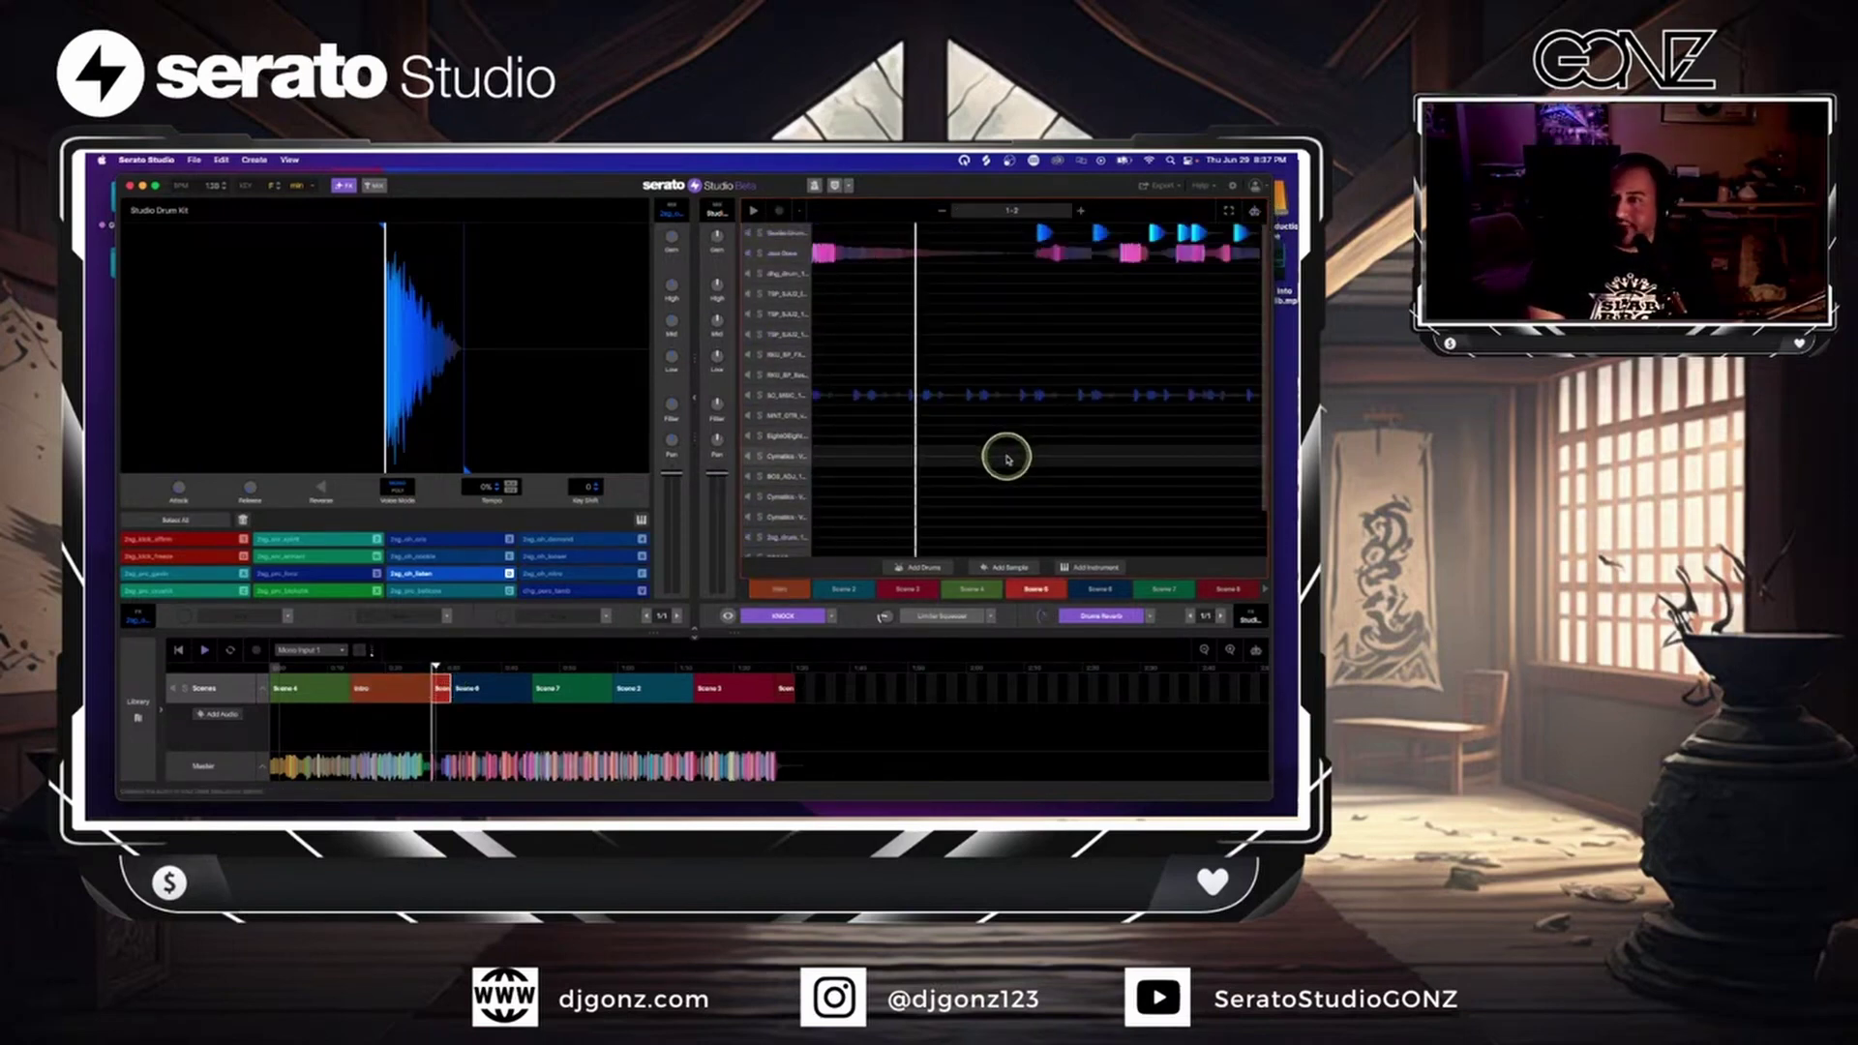
key(space)
- Expand the jazz sample deck in Scene 5, inspect its SerumFX plugin while the scene plays, and close the plugin window
double_click(864, 255)
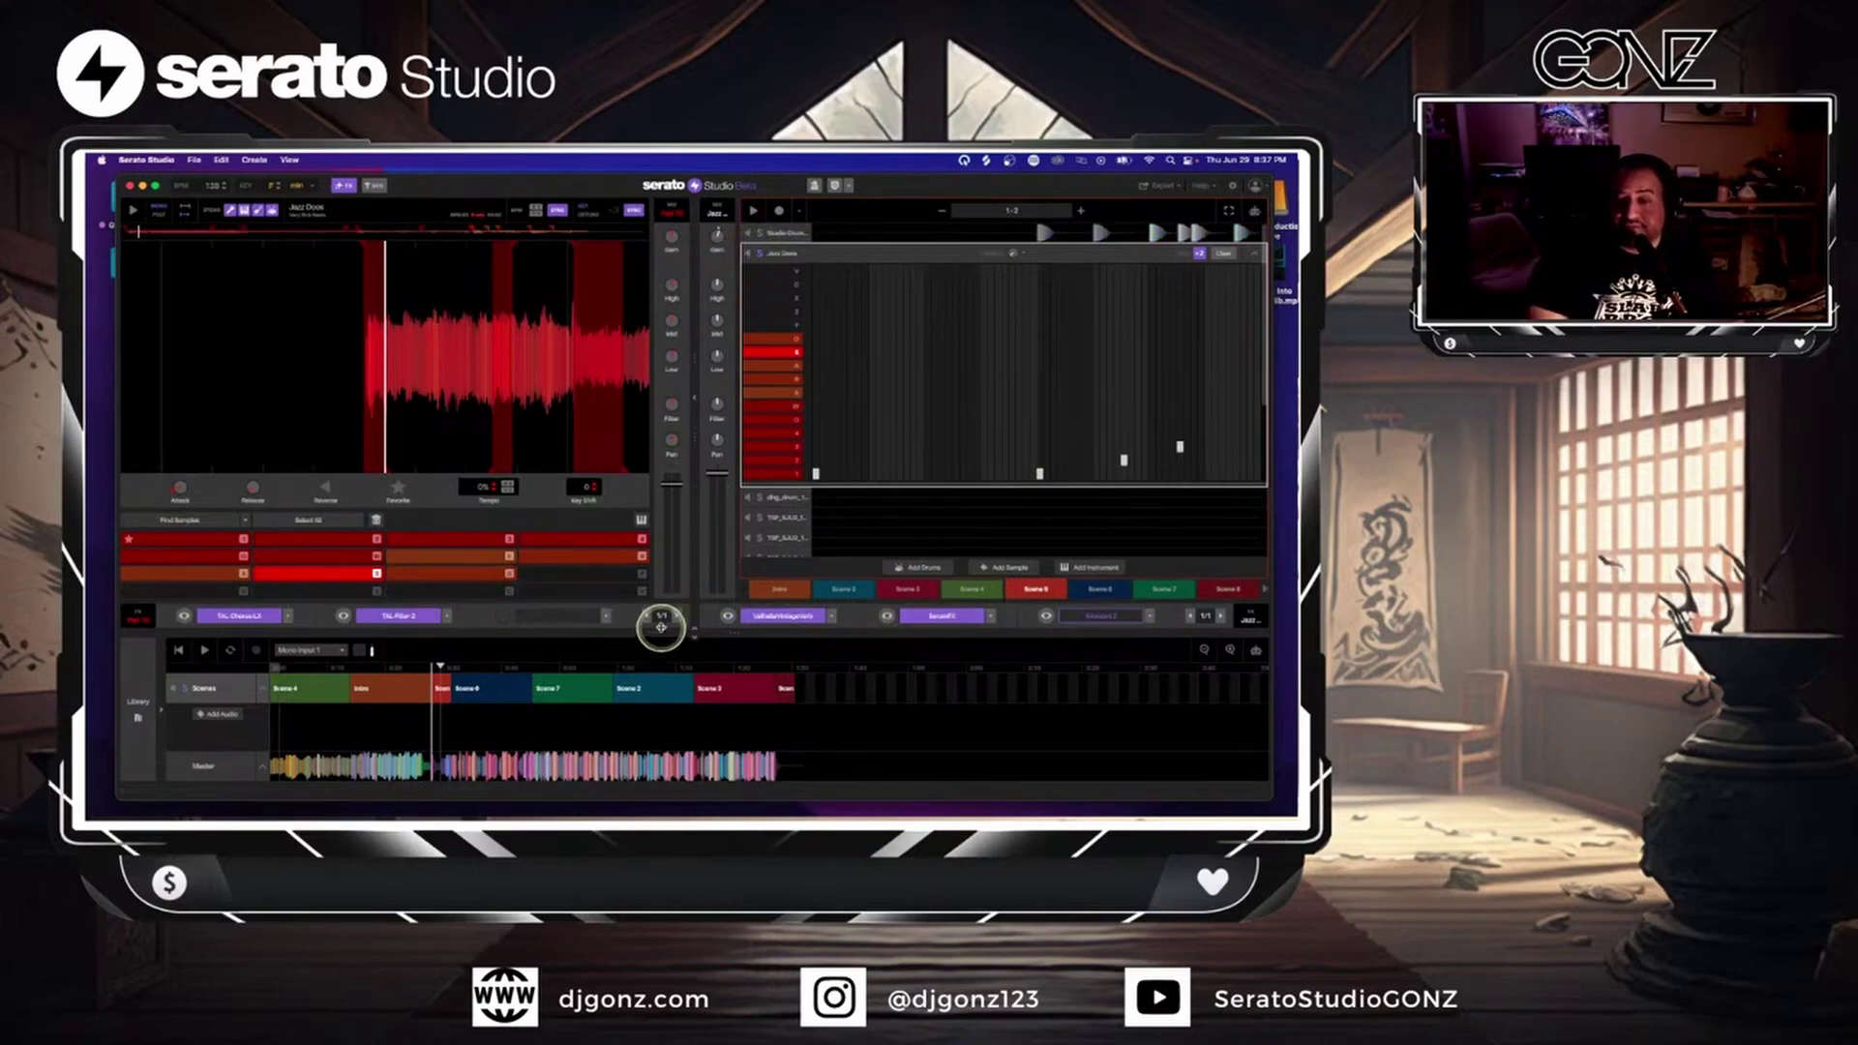
click(888, 616)
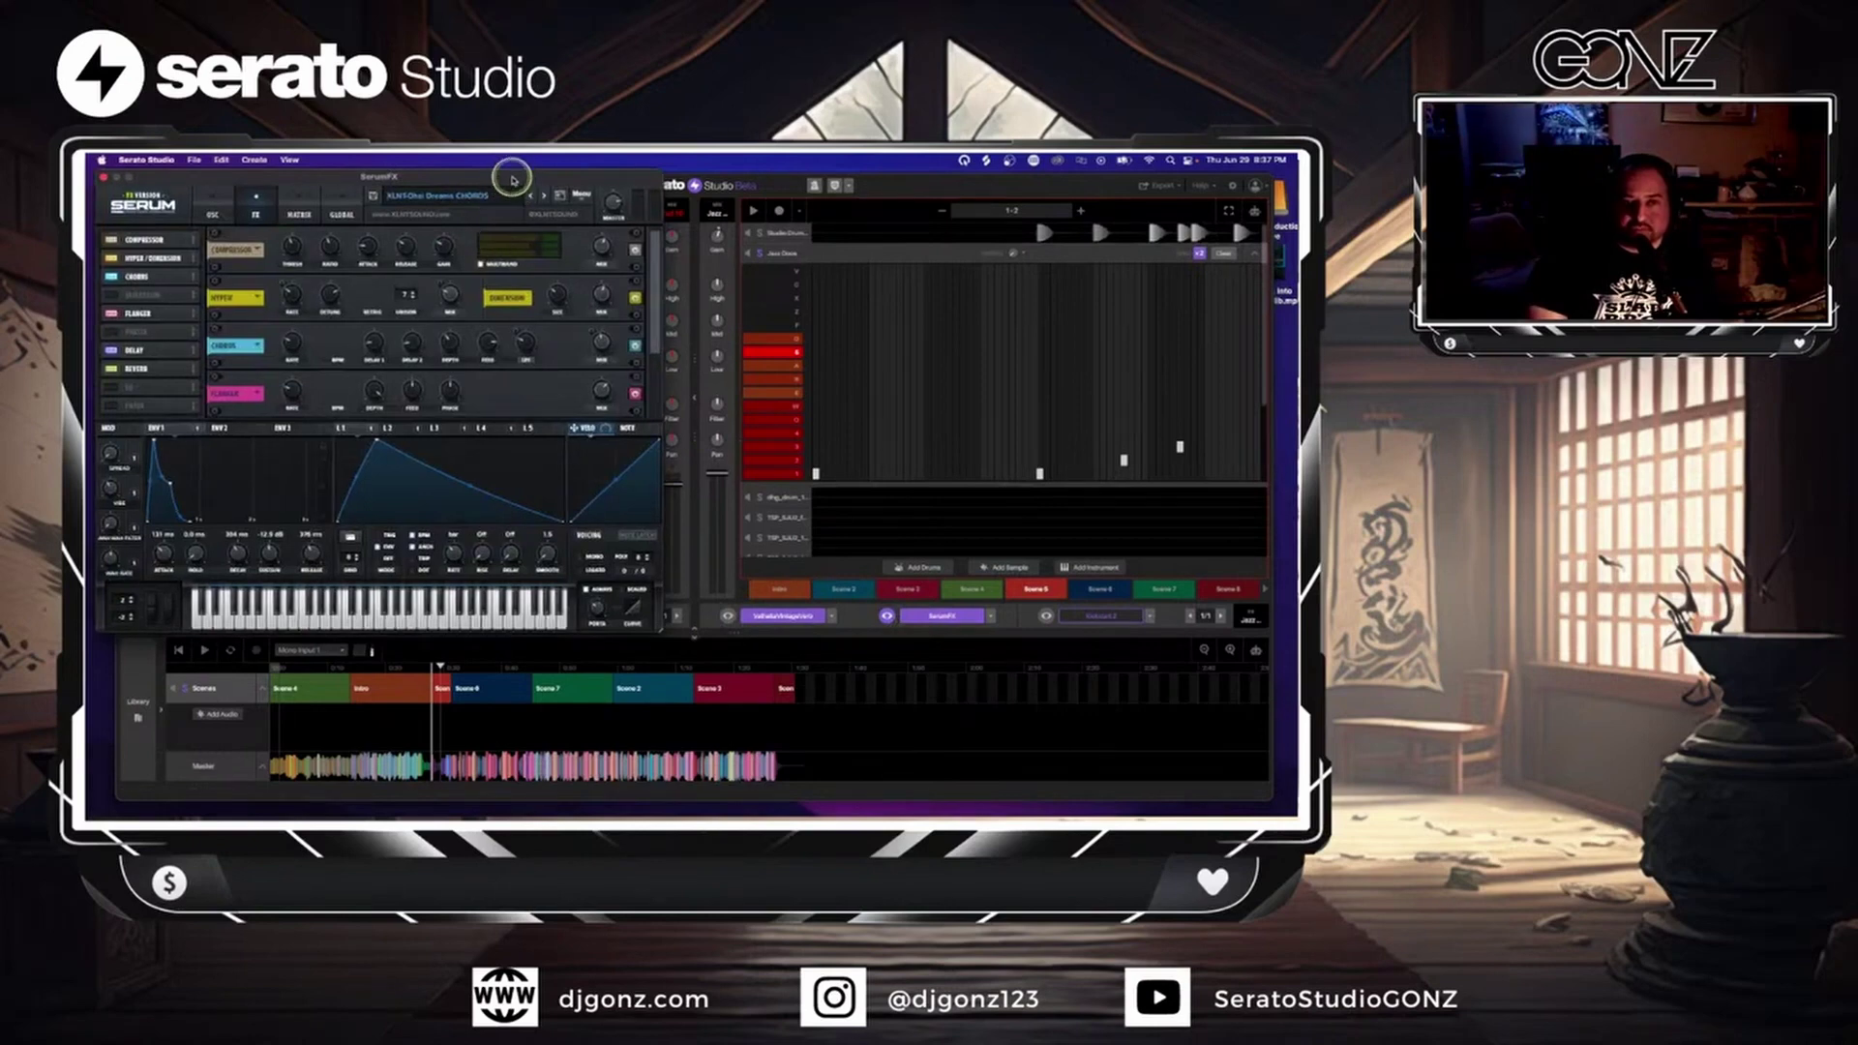
drag(511, 178, 651, 253)
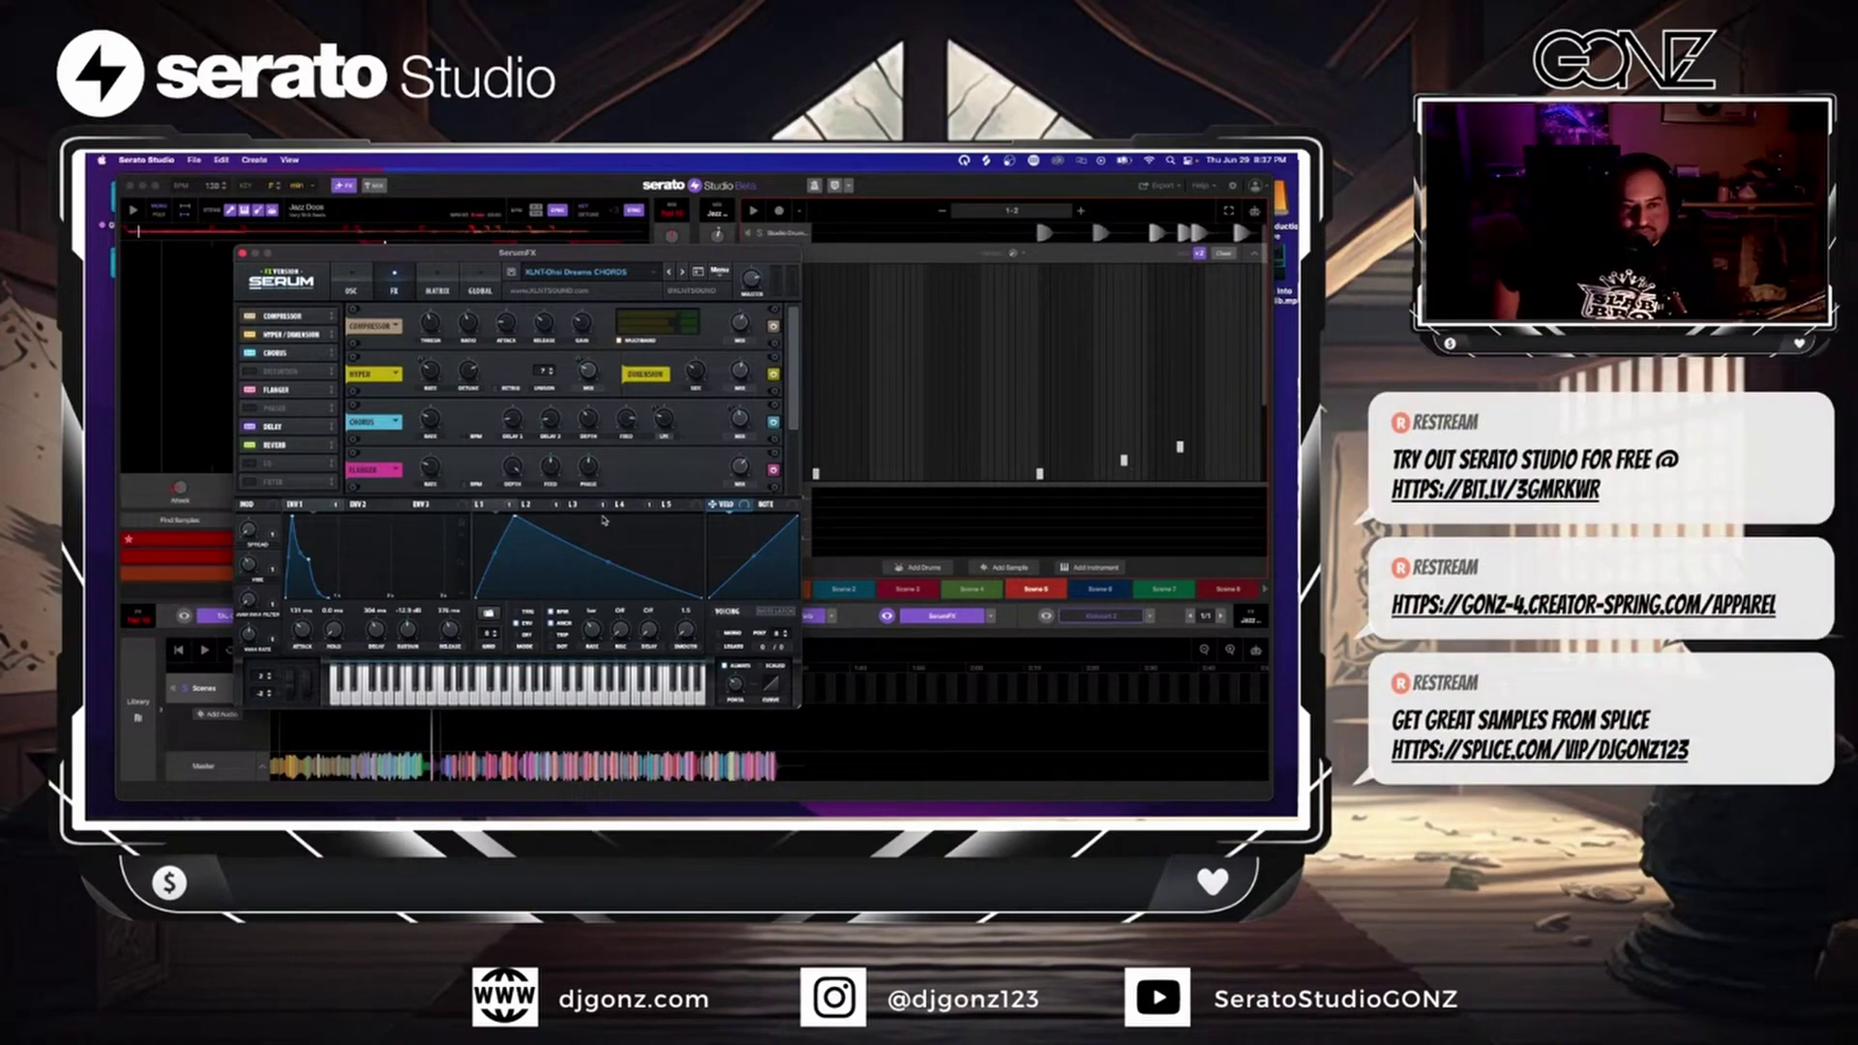
key(space)
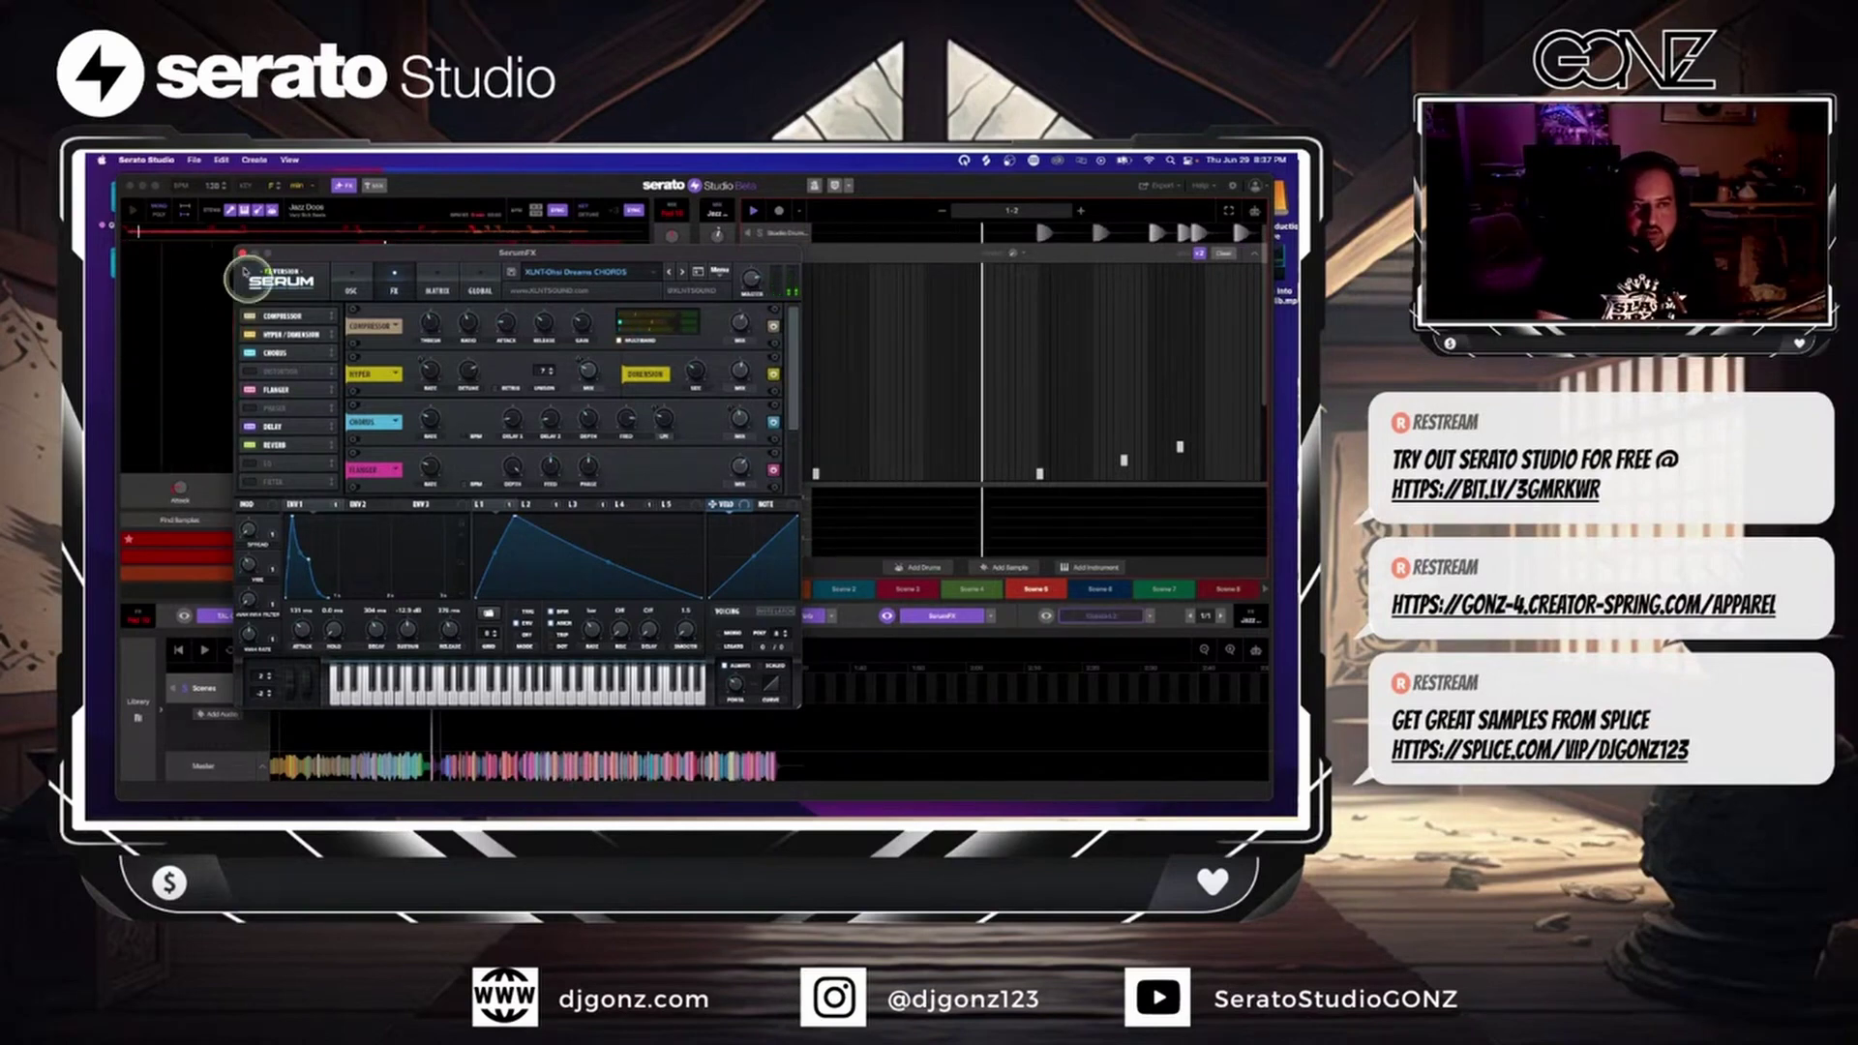
click(243, 253)
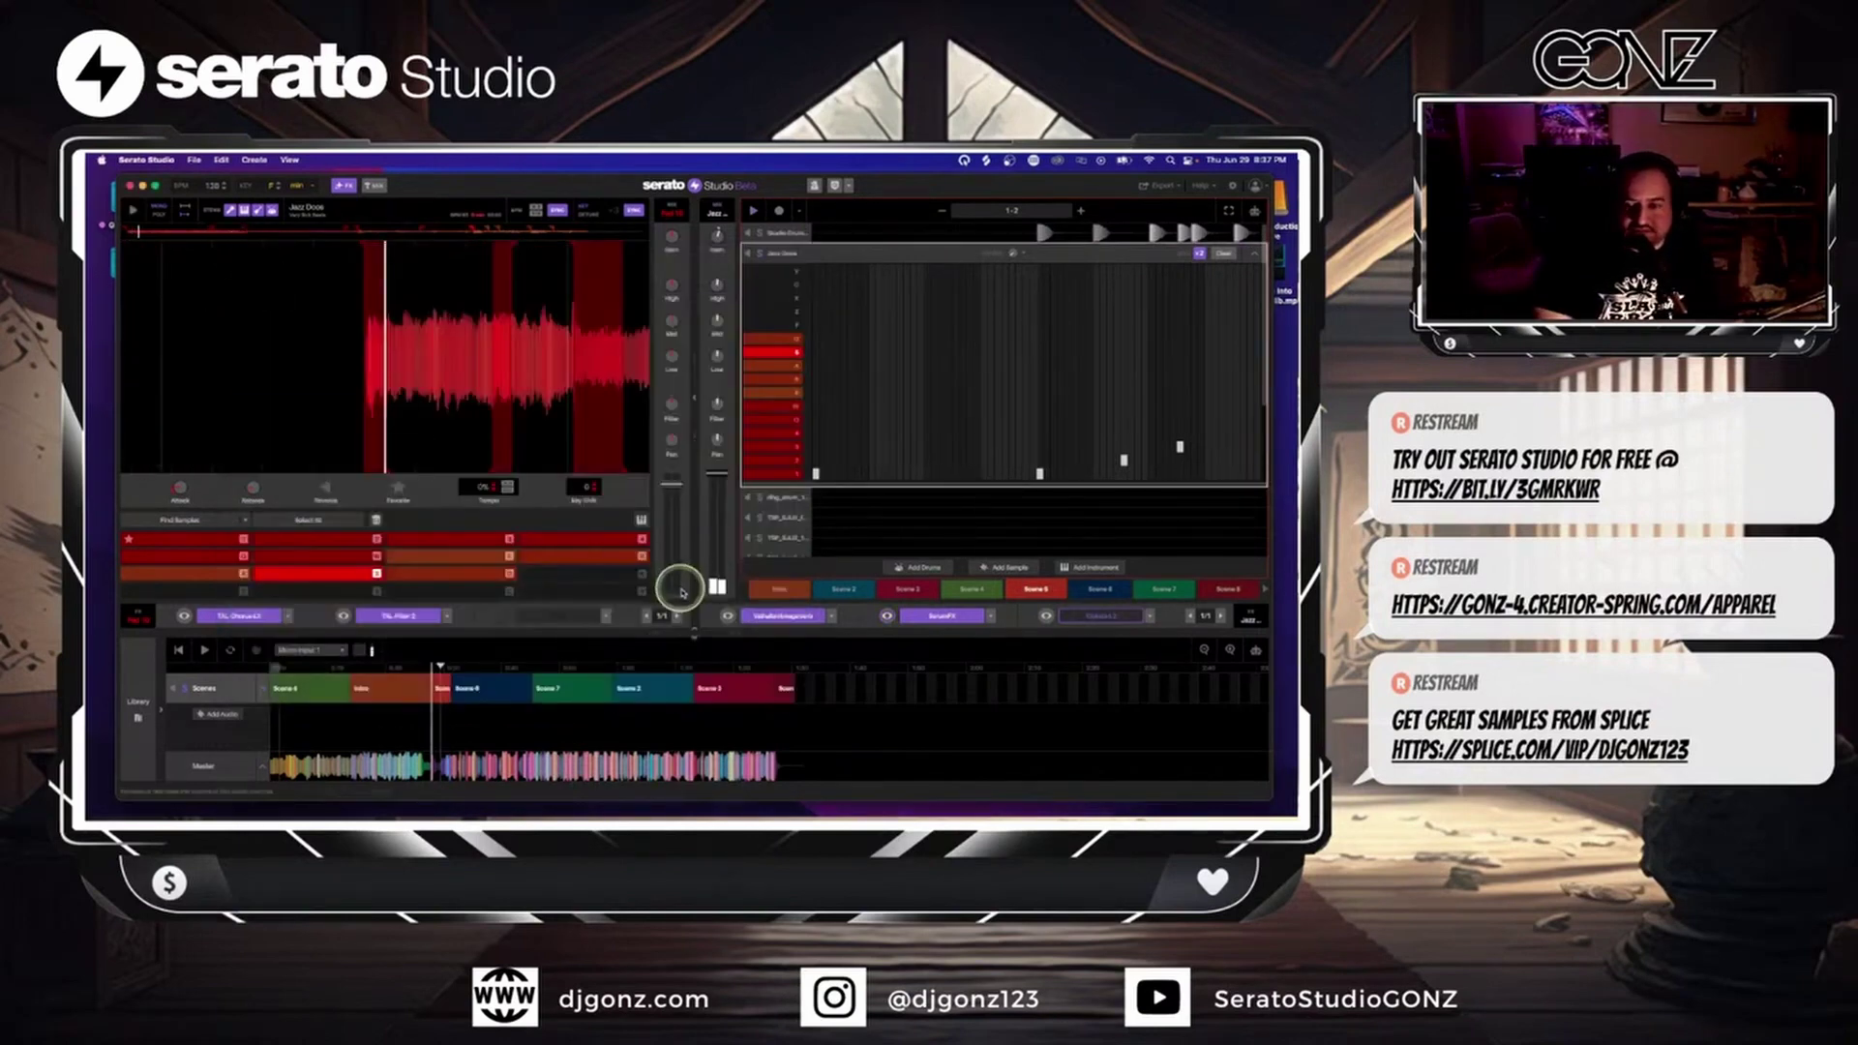
- Bypass the jazz sample deck's Valhalla reverb and SerumFX effects, then audition the sample slices in its first row of pads
click(907, 620)
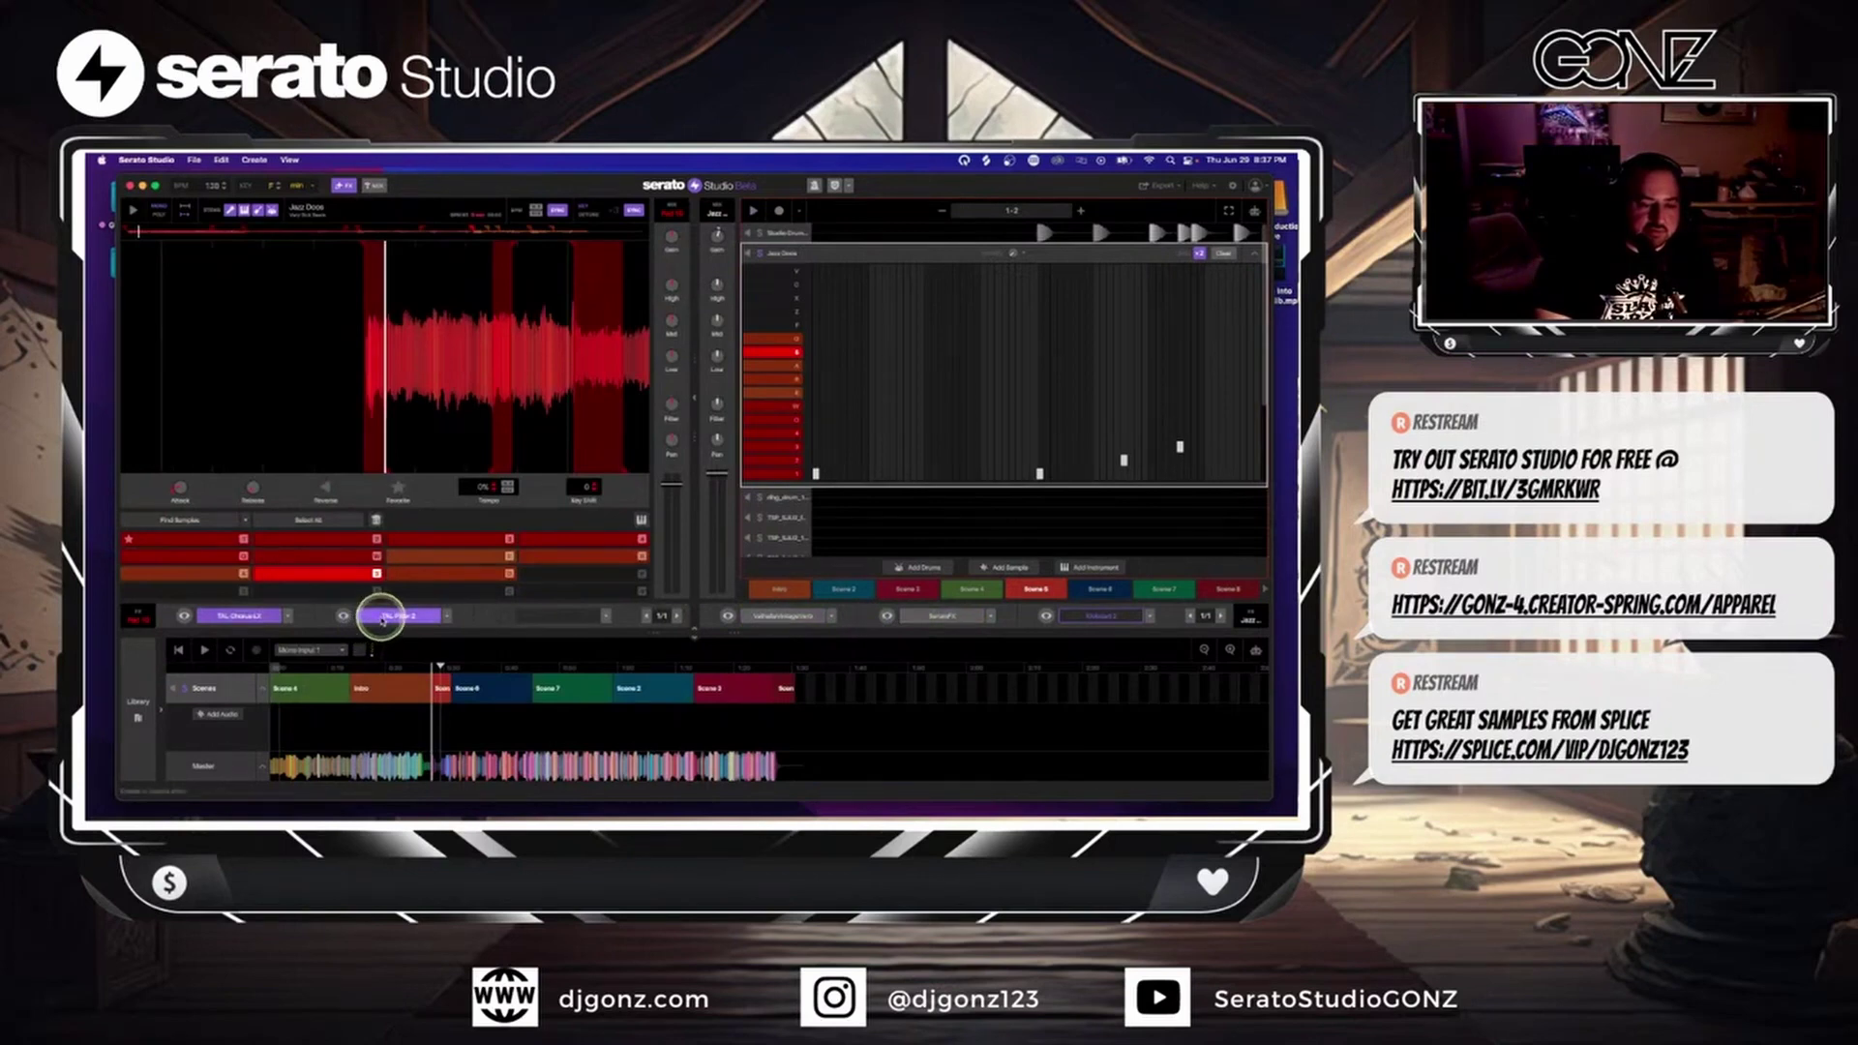
key(space)
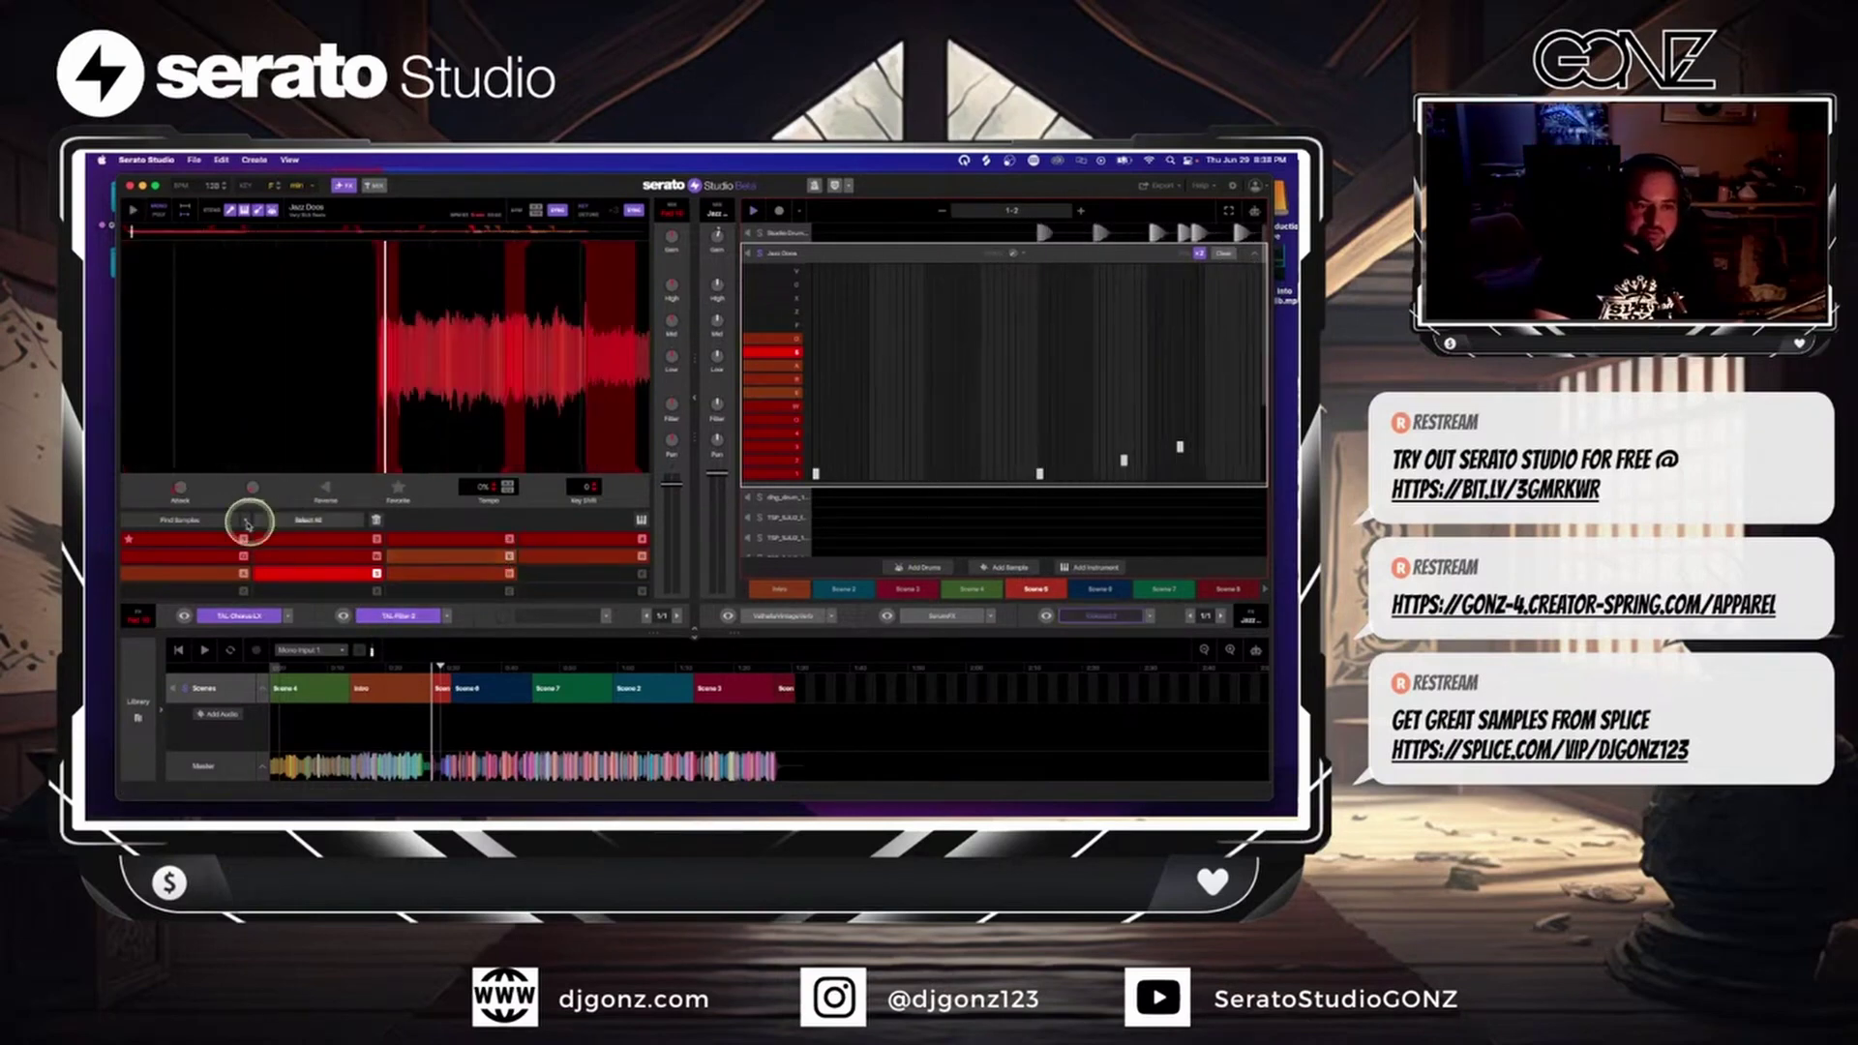
click(288, 538)
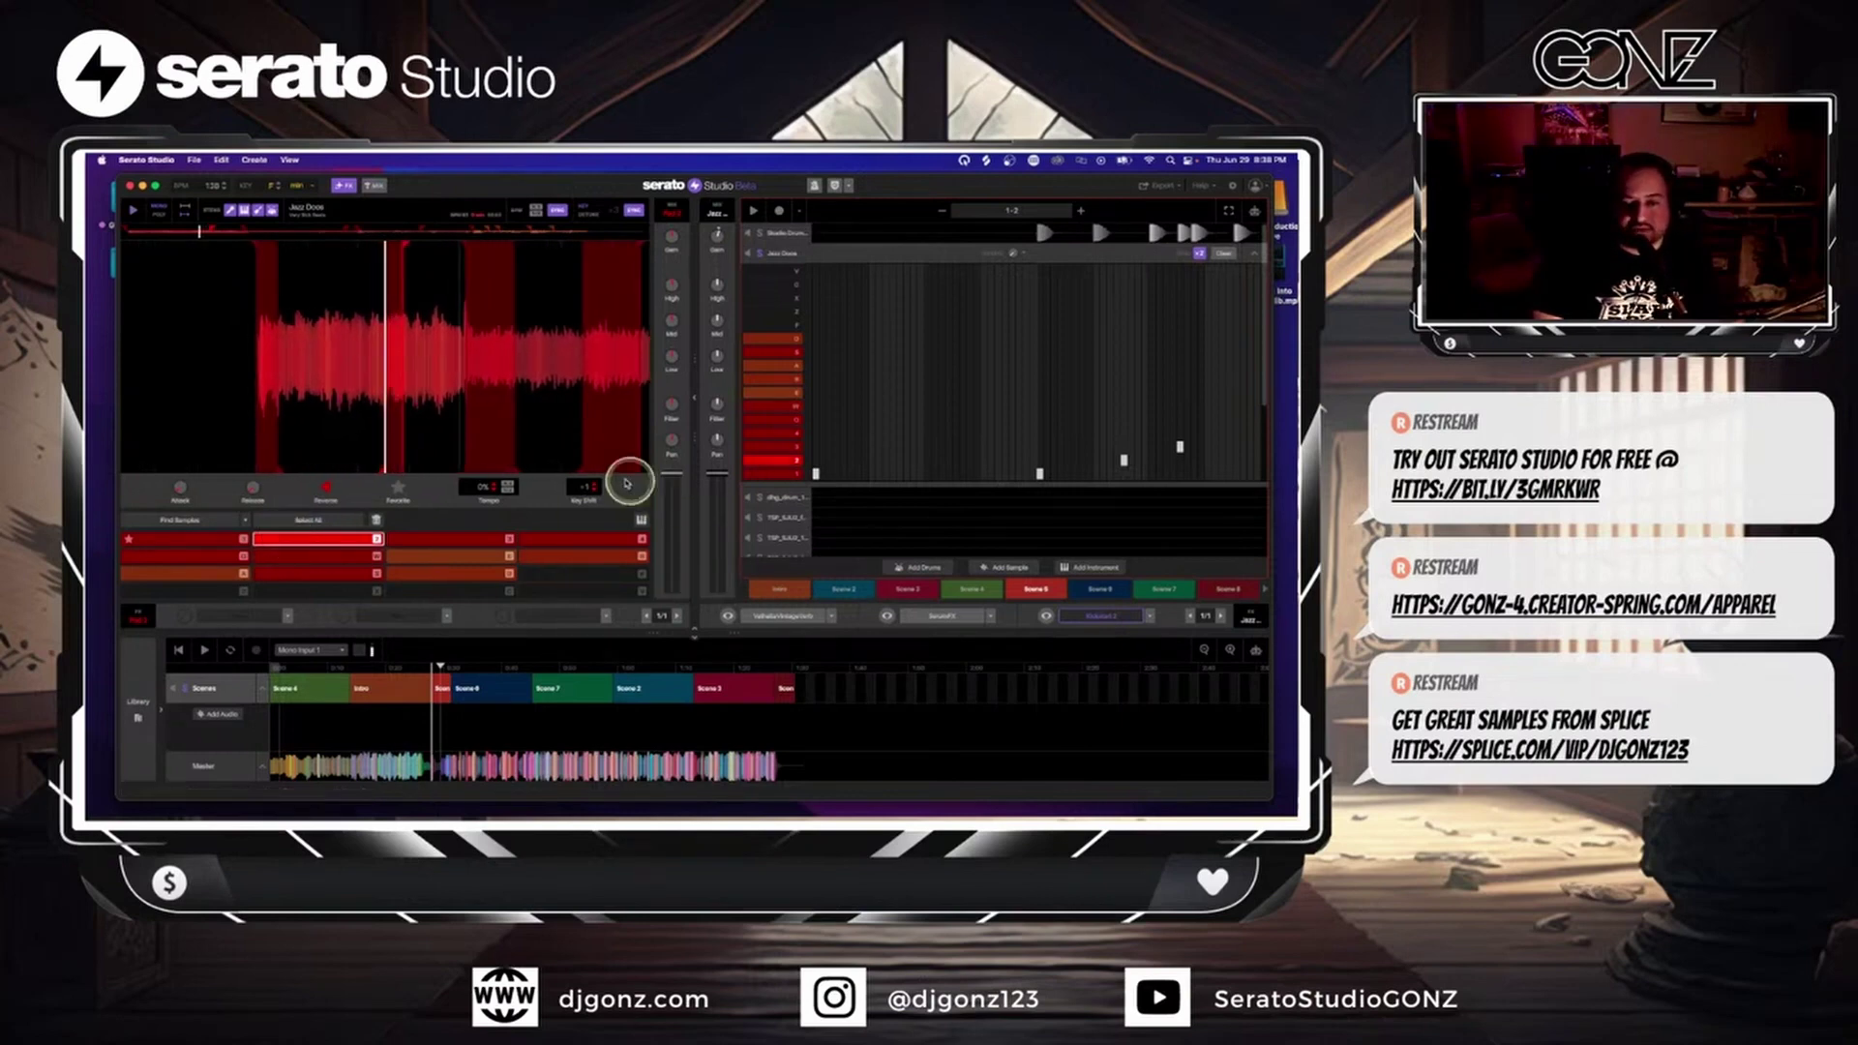
click(242, 539)
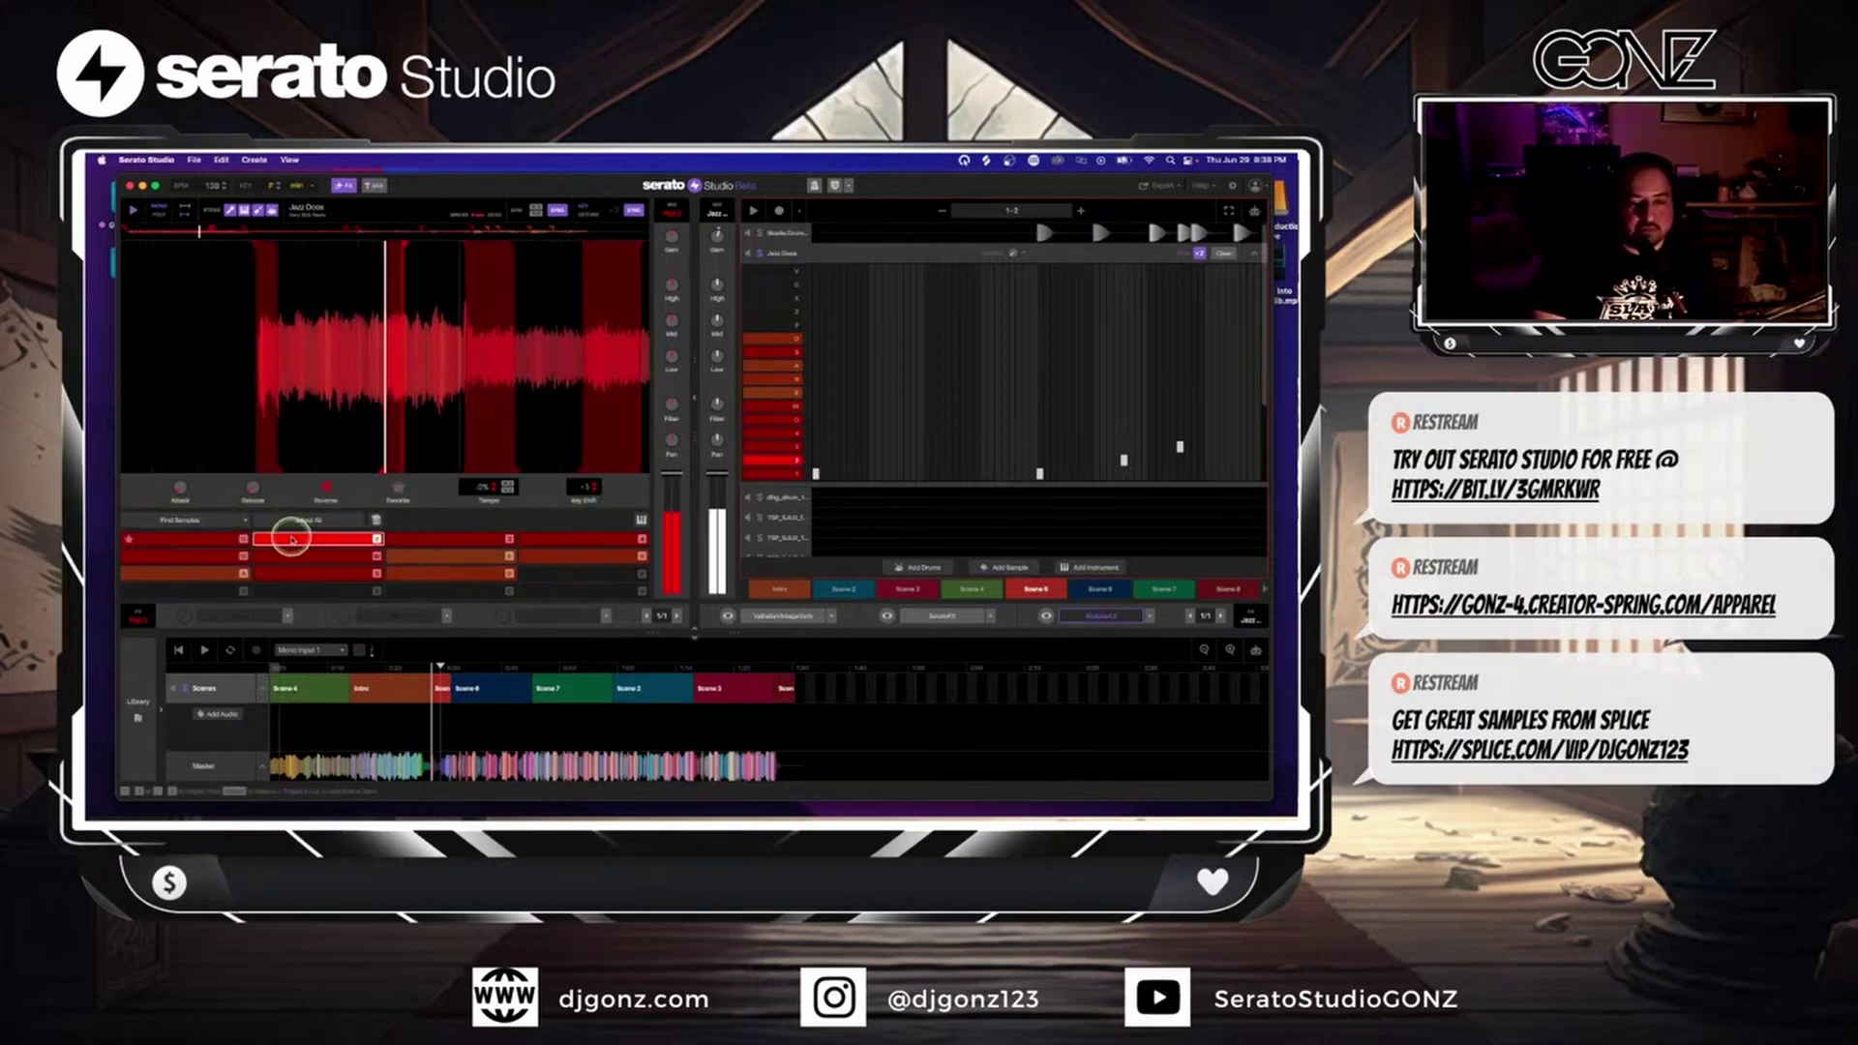
click(426, 539)
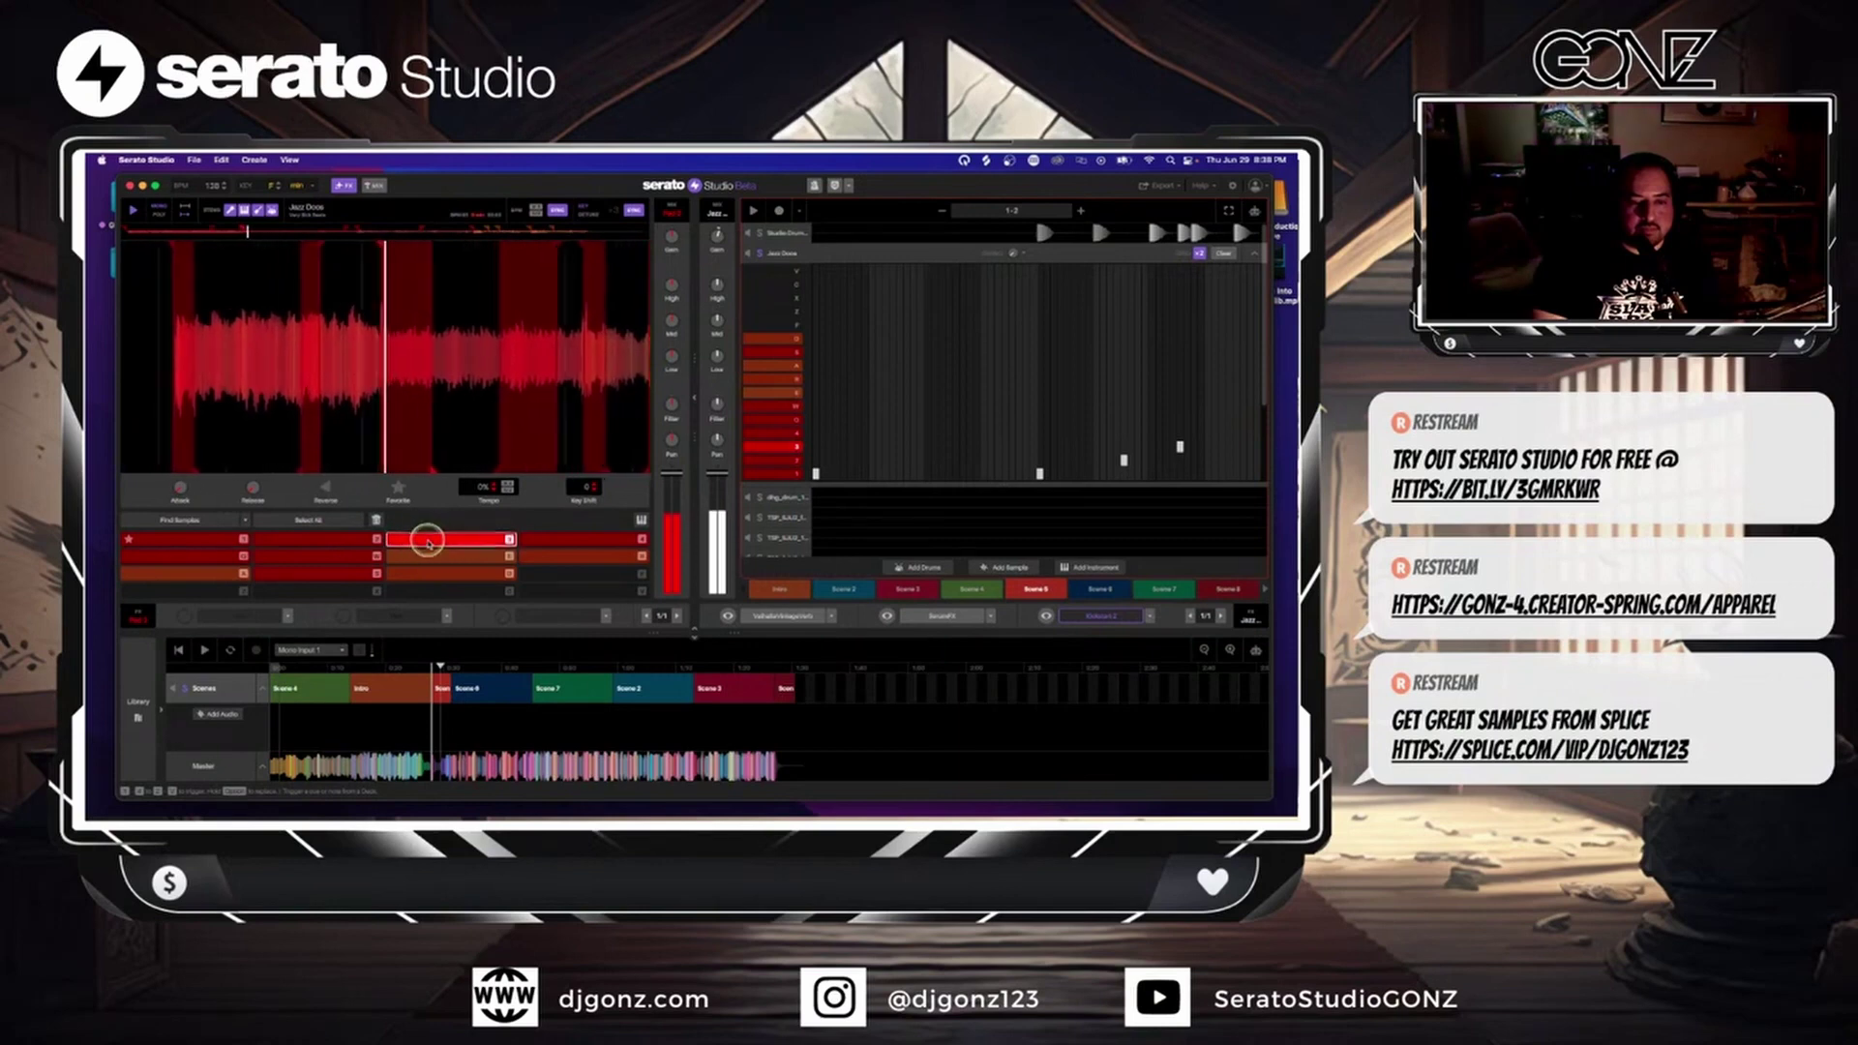
click(530, 540)
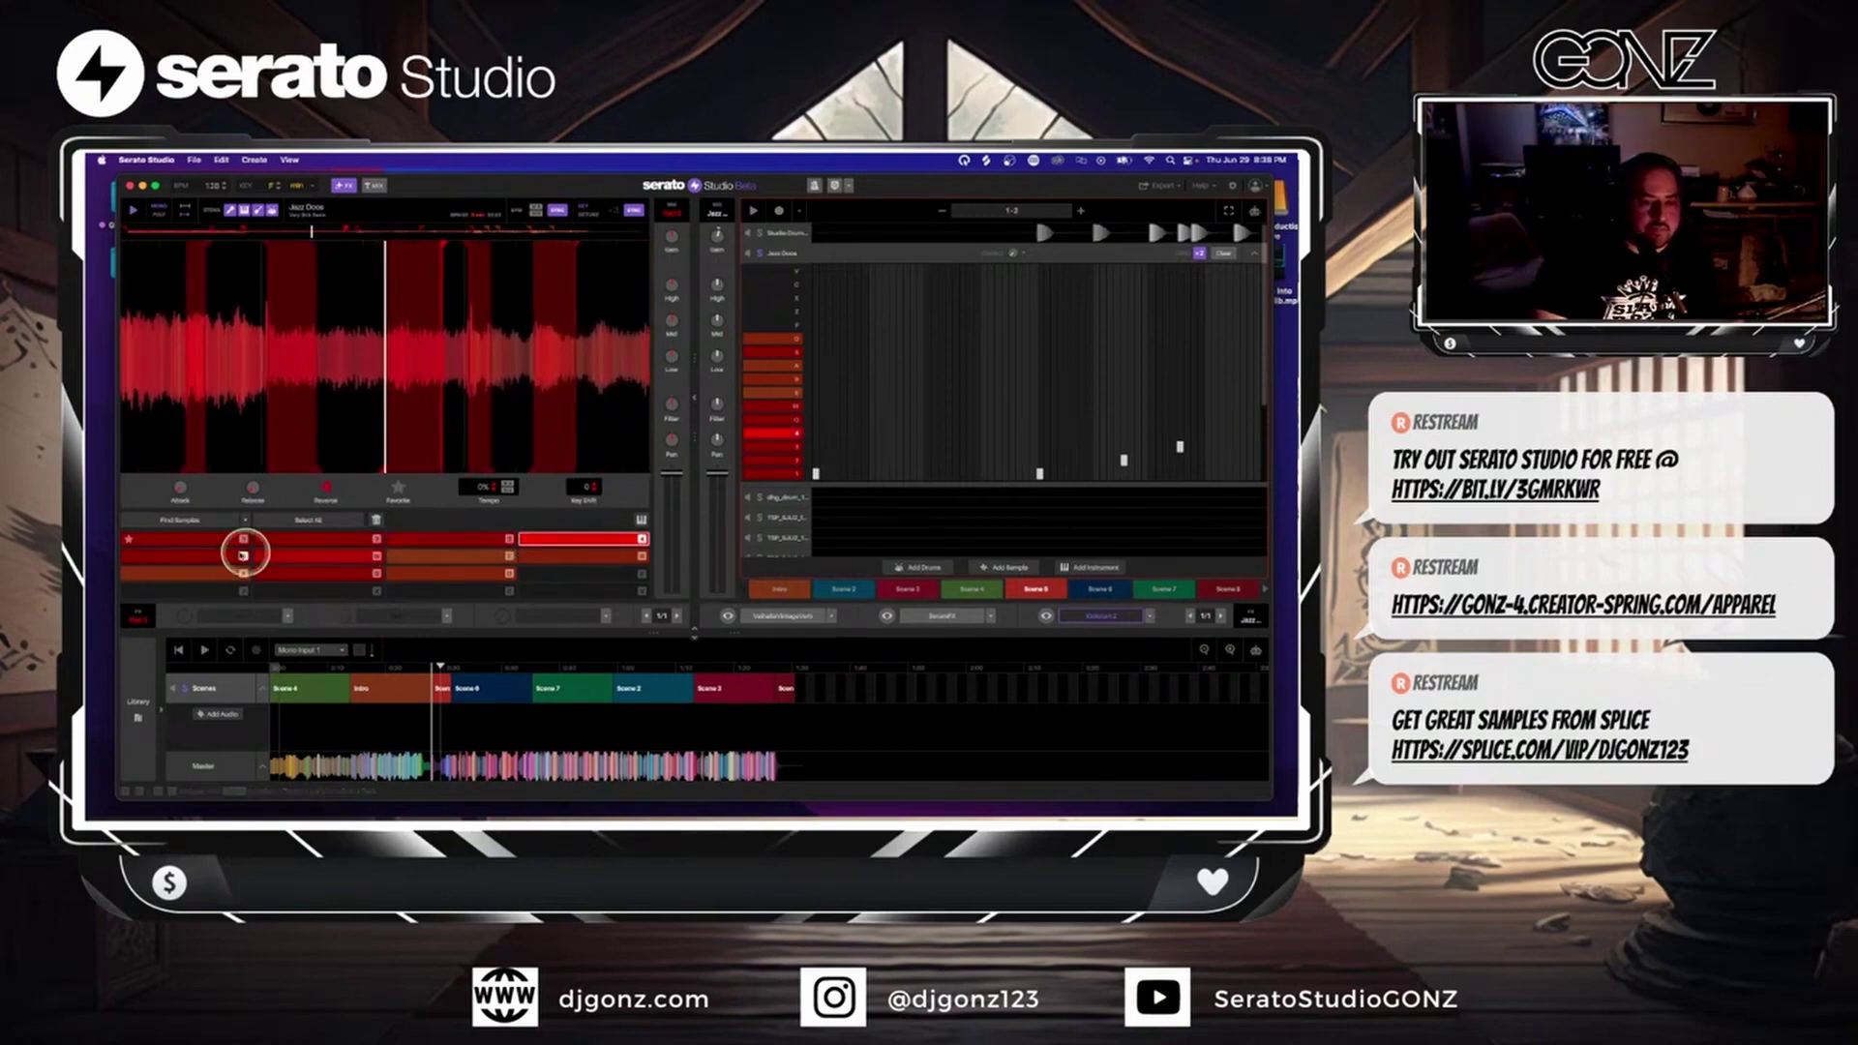
- Audition the sample slices in the second row of the jazz sample deck's pads
click(213, 558)
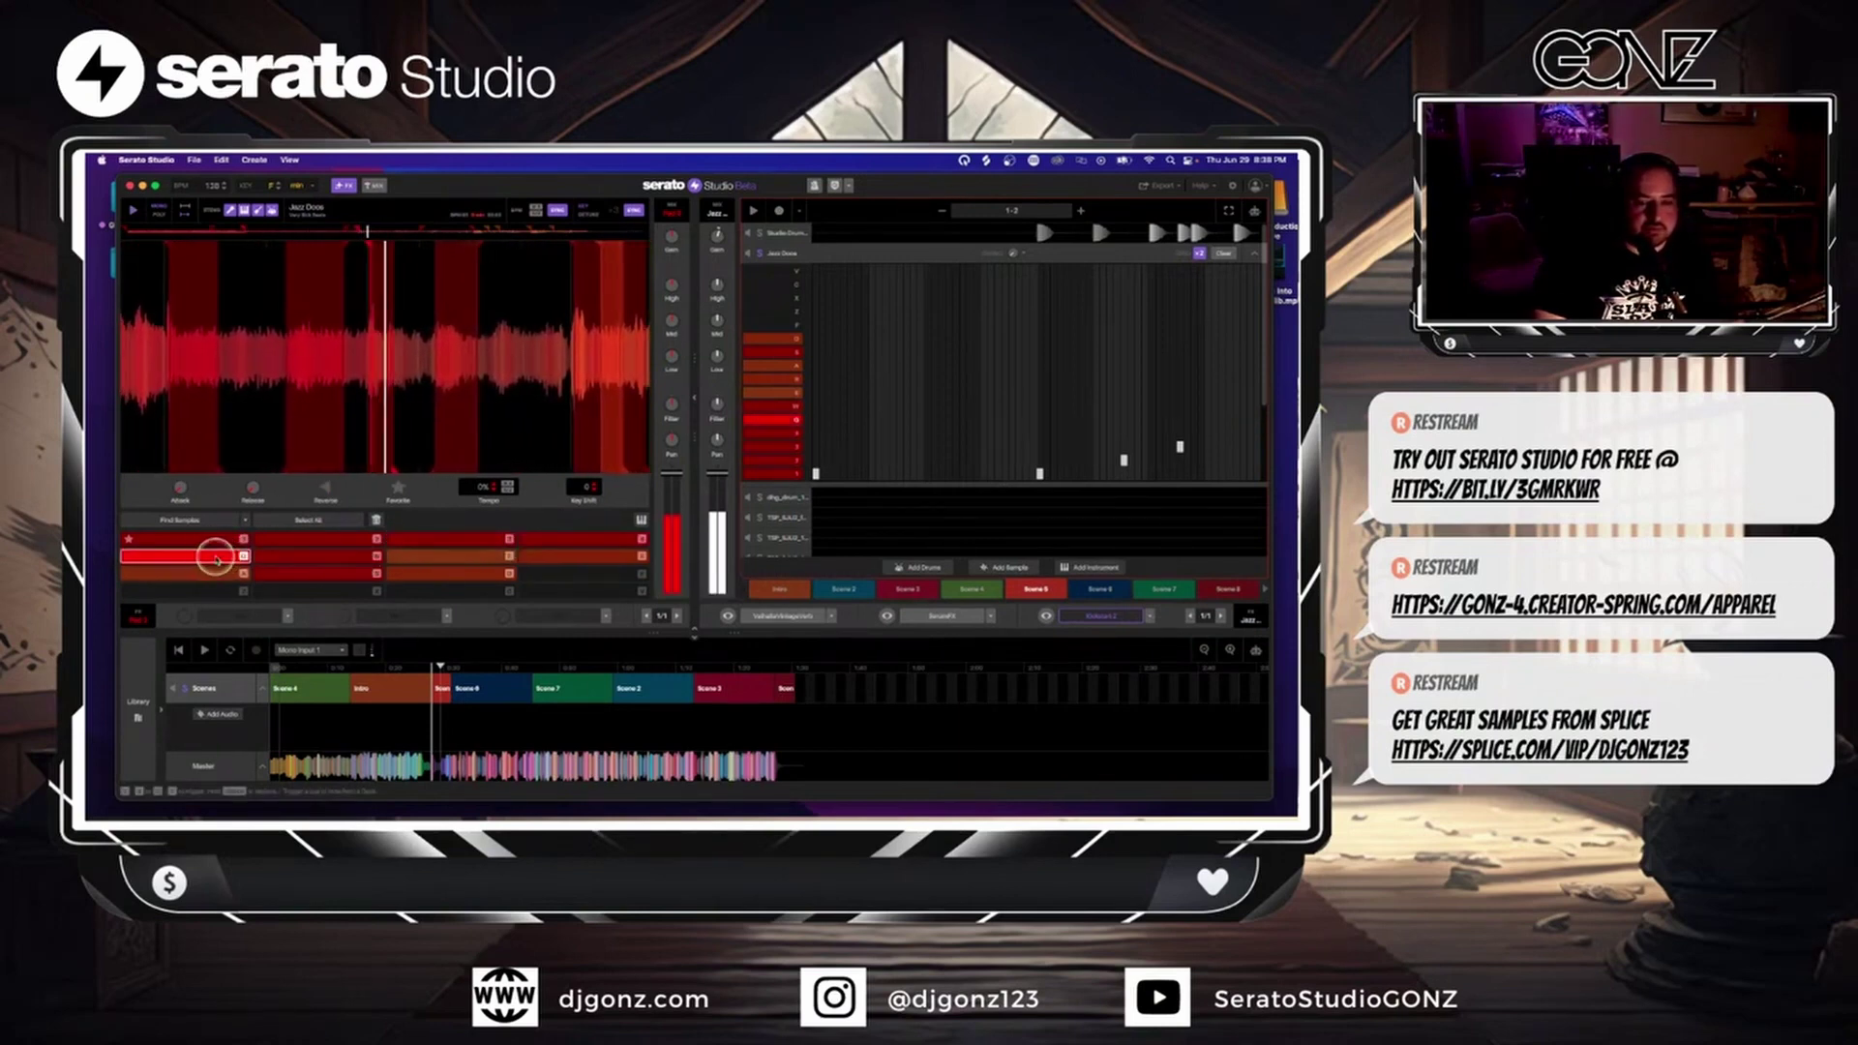
click(278, 555)
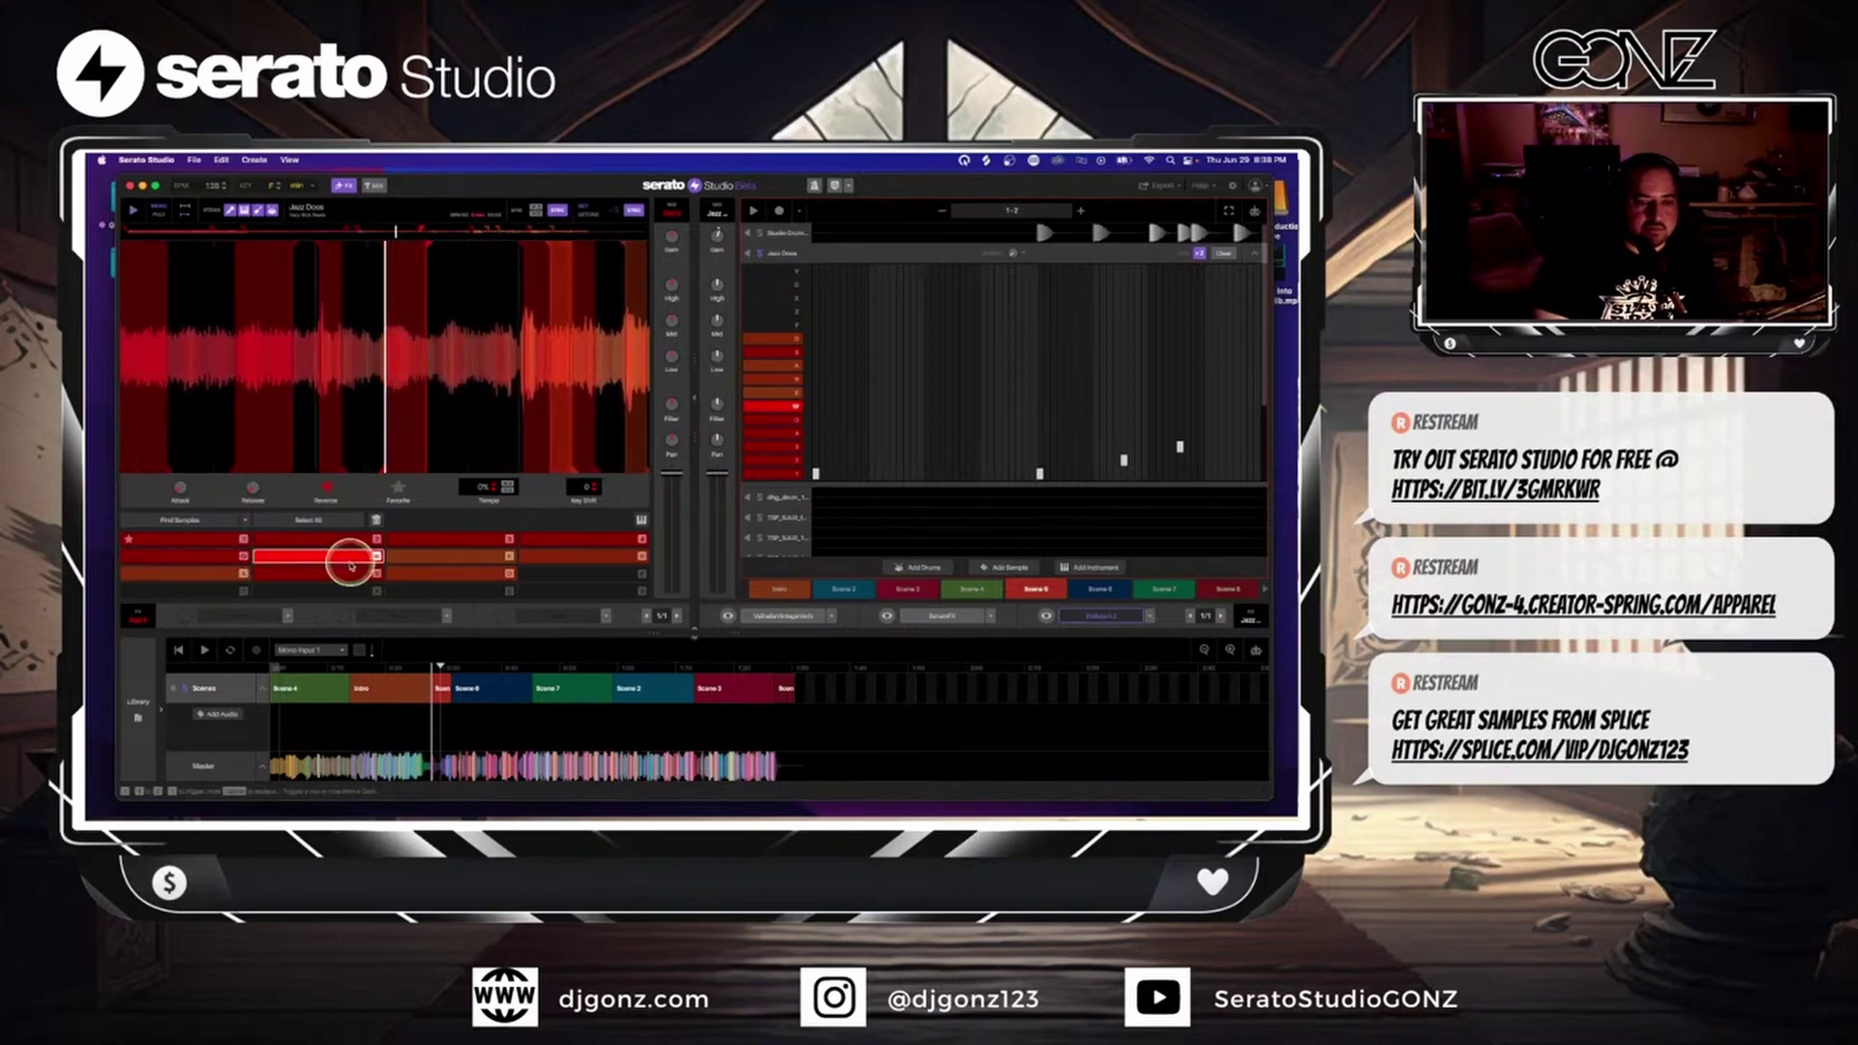
click(473, 562)
click(574, 558)
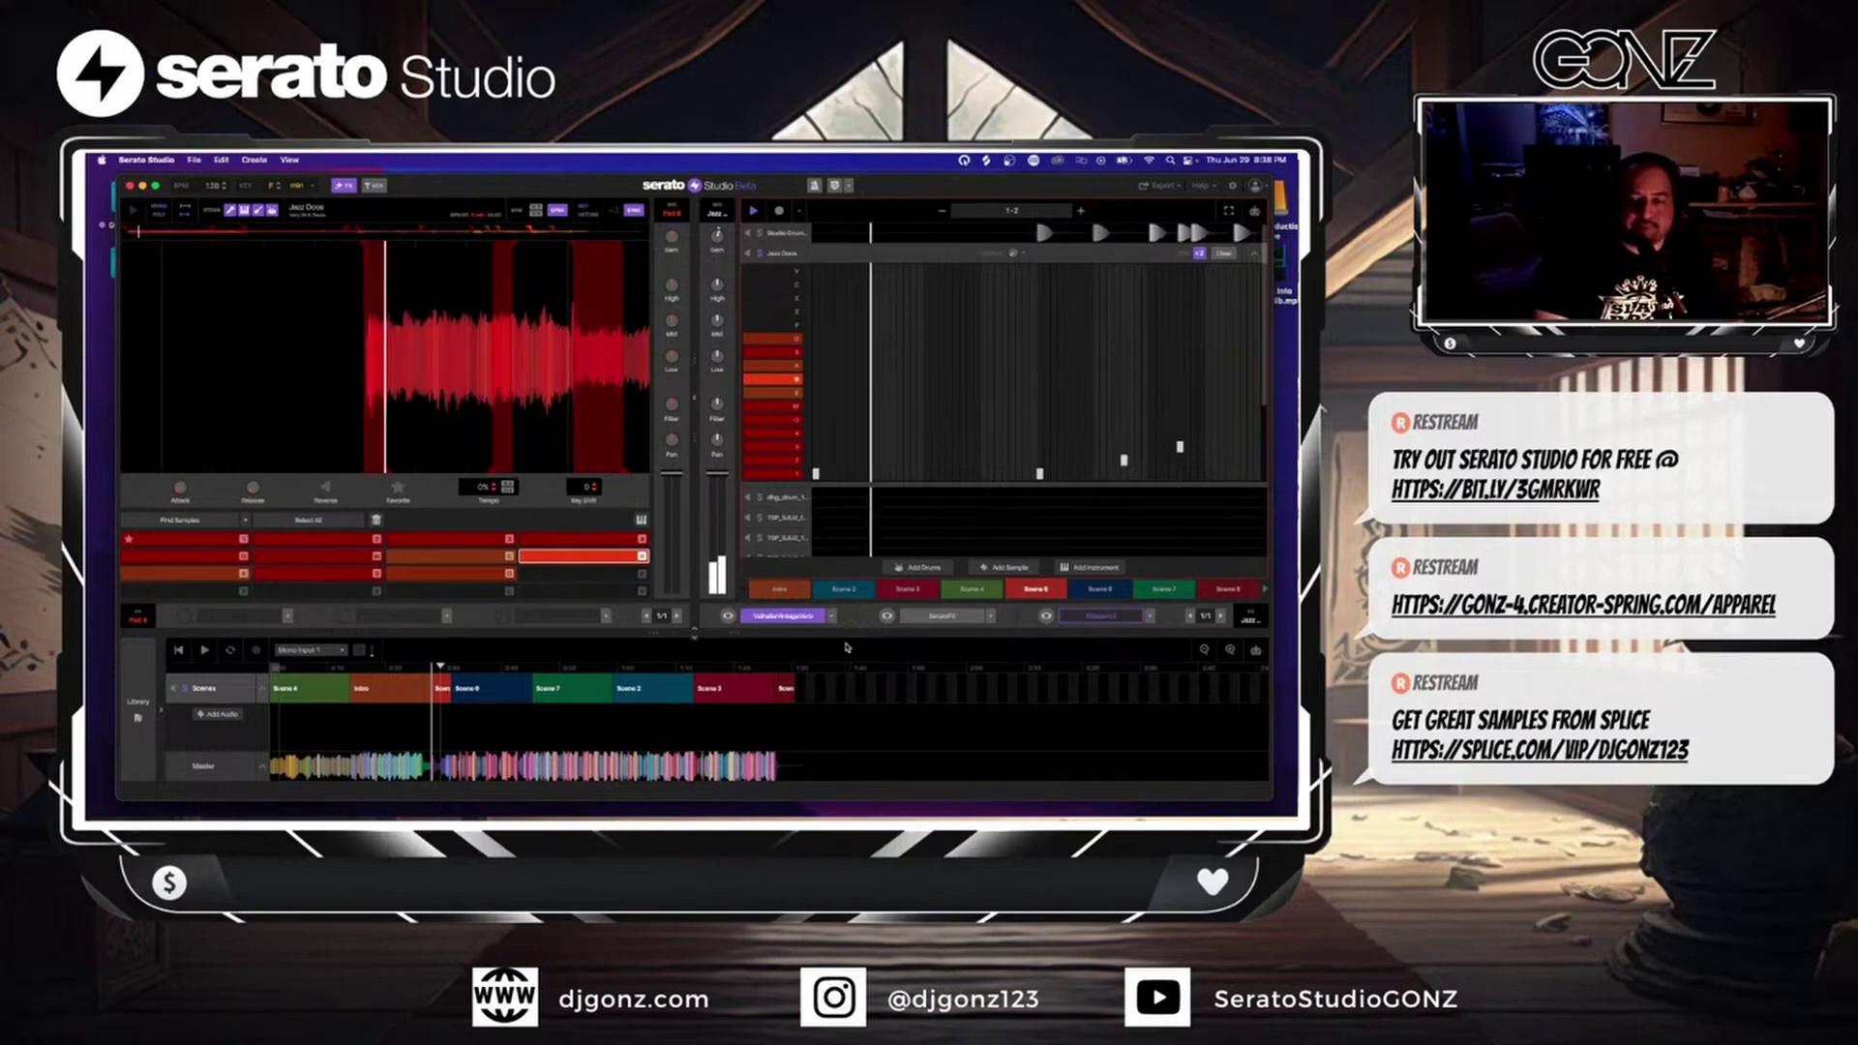
- Re-enable the jazz sample deck's bypassed effects, then inspect the SerumFX plugin during playback and close its window
click(924, 621)
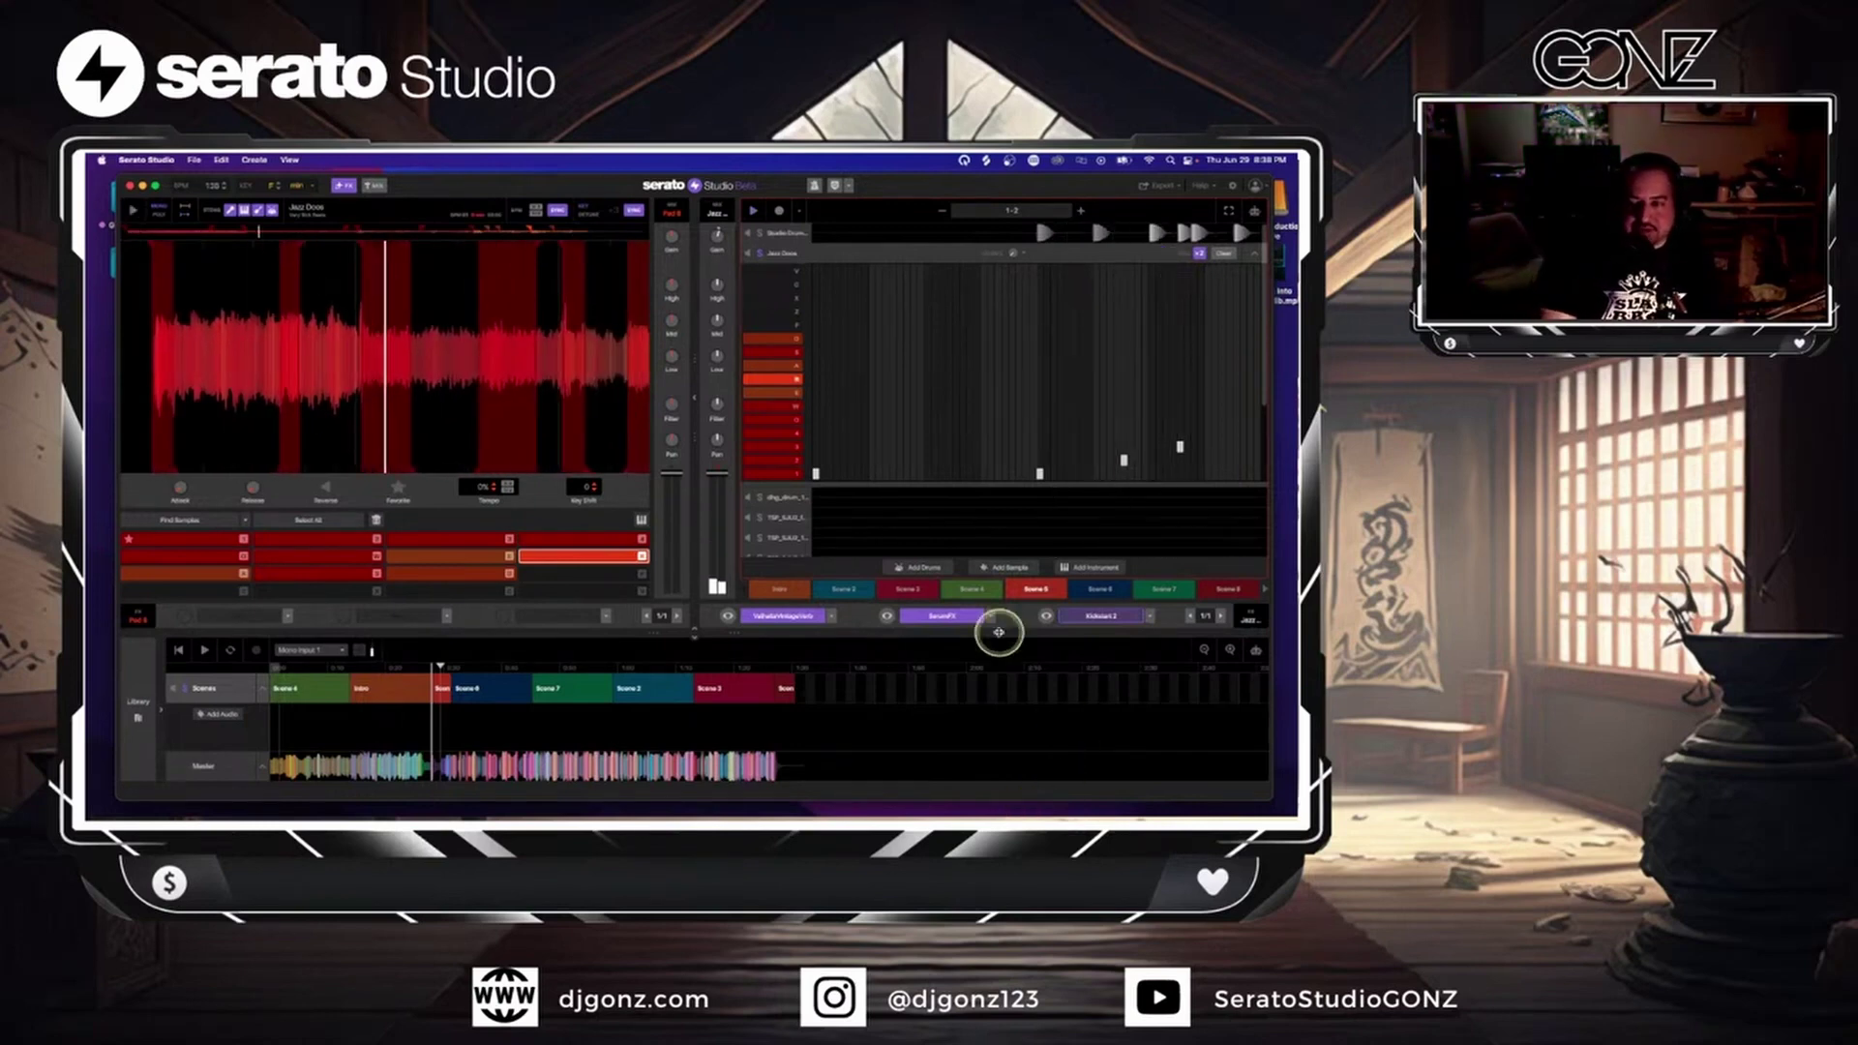
click(995, 592)
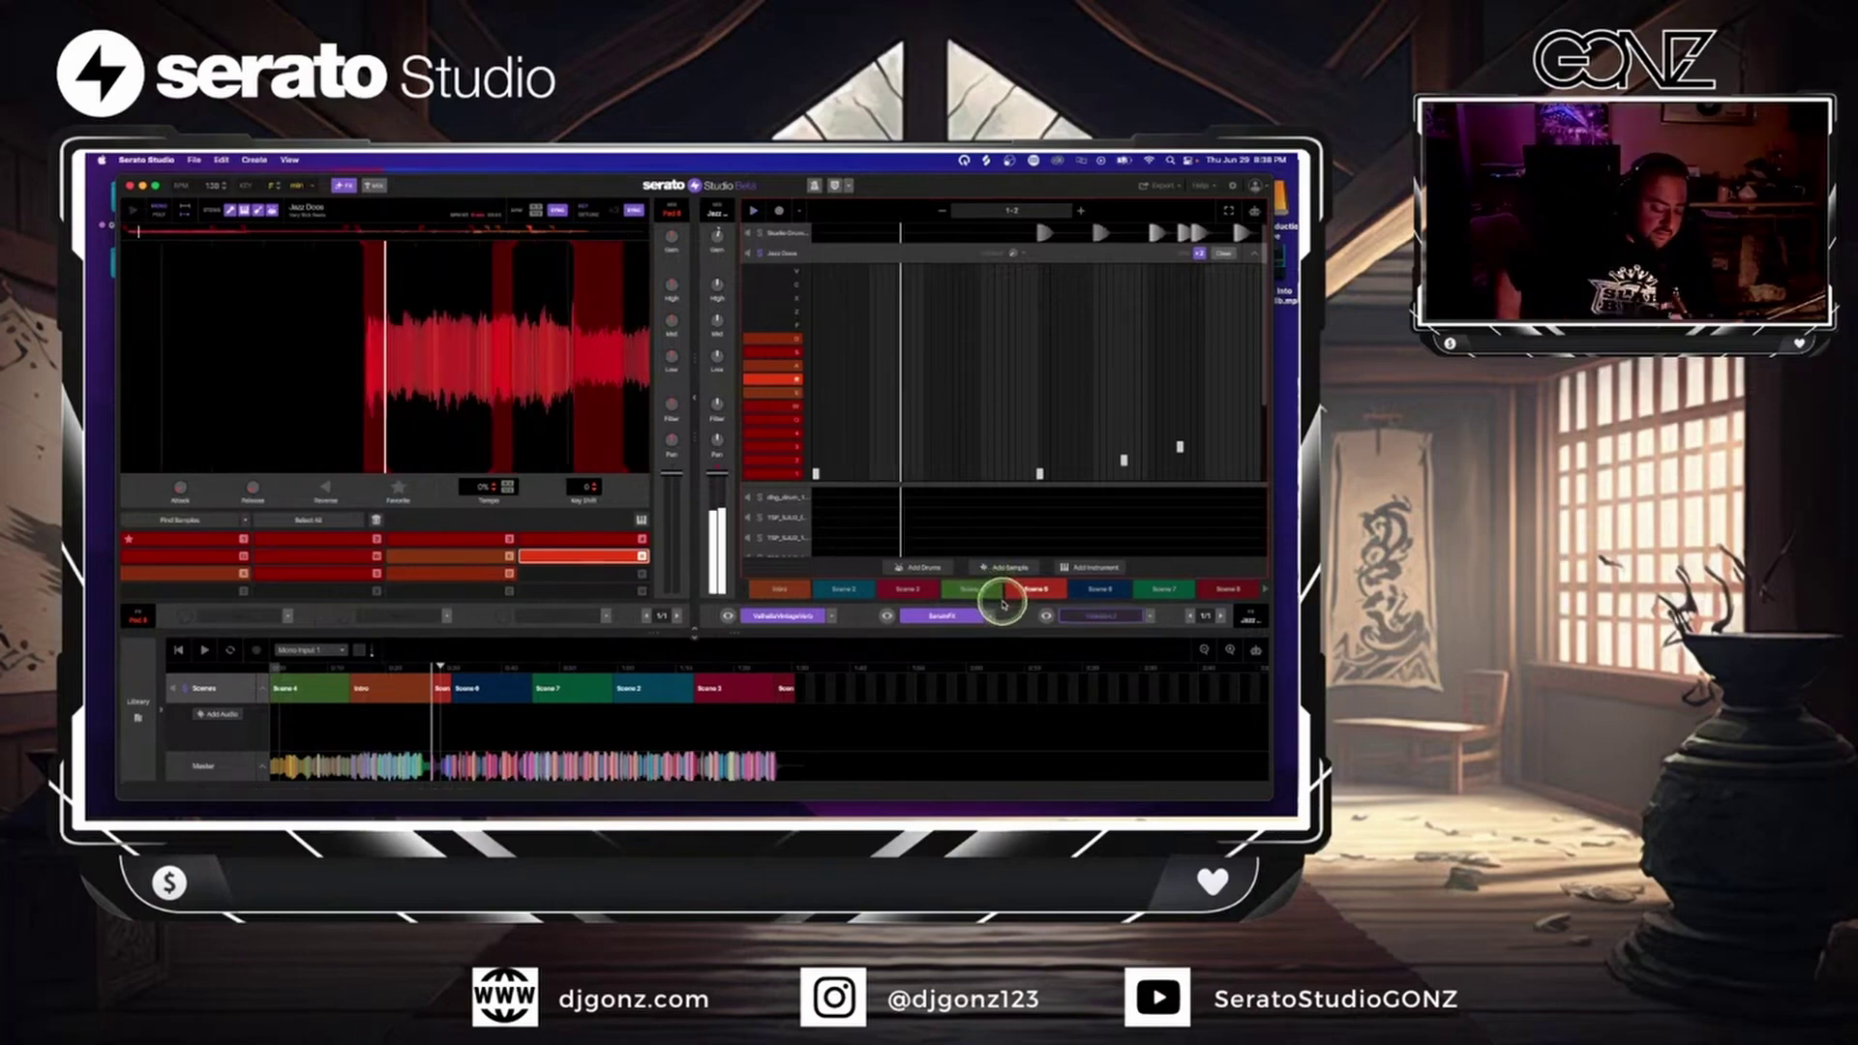
click(965, 615)
click(888, 617)
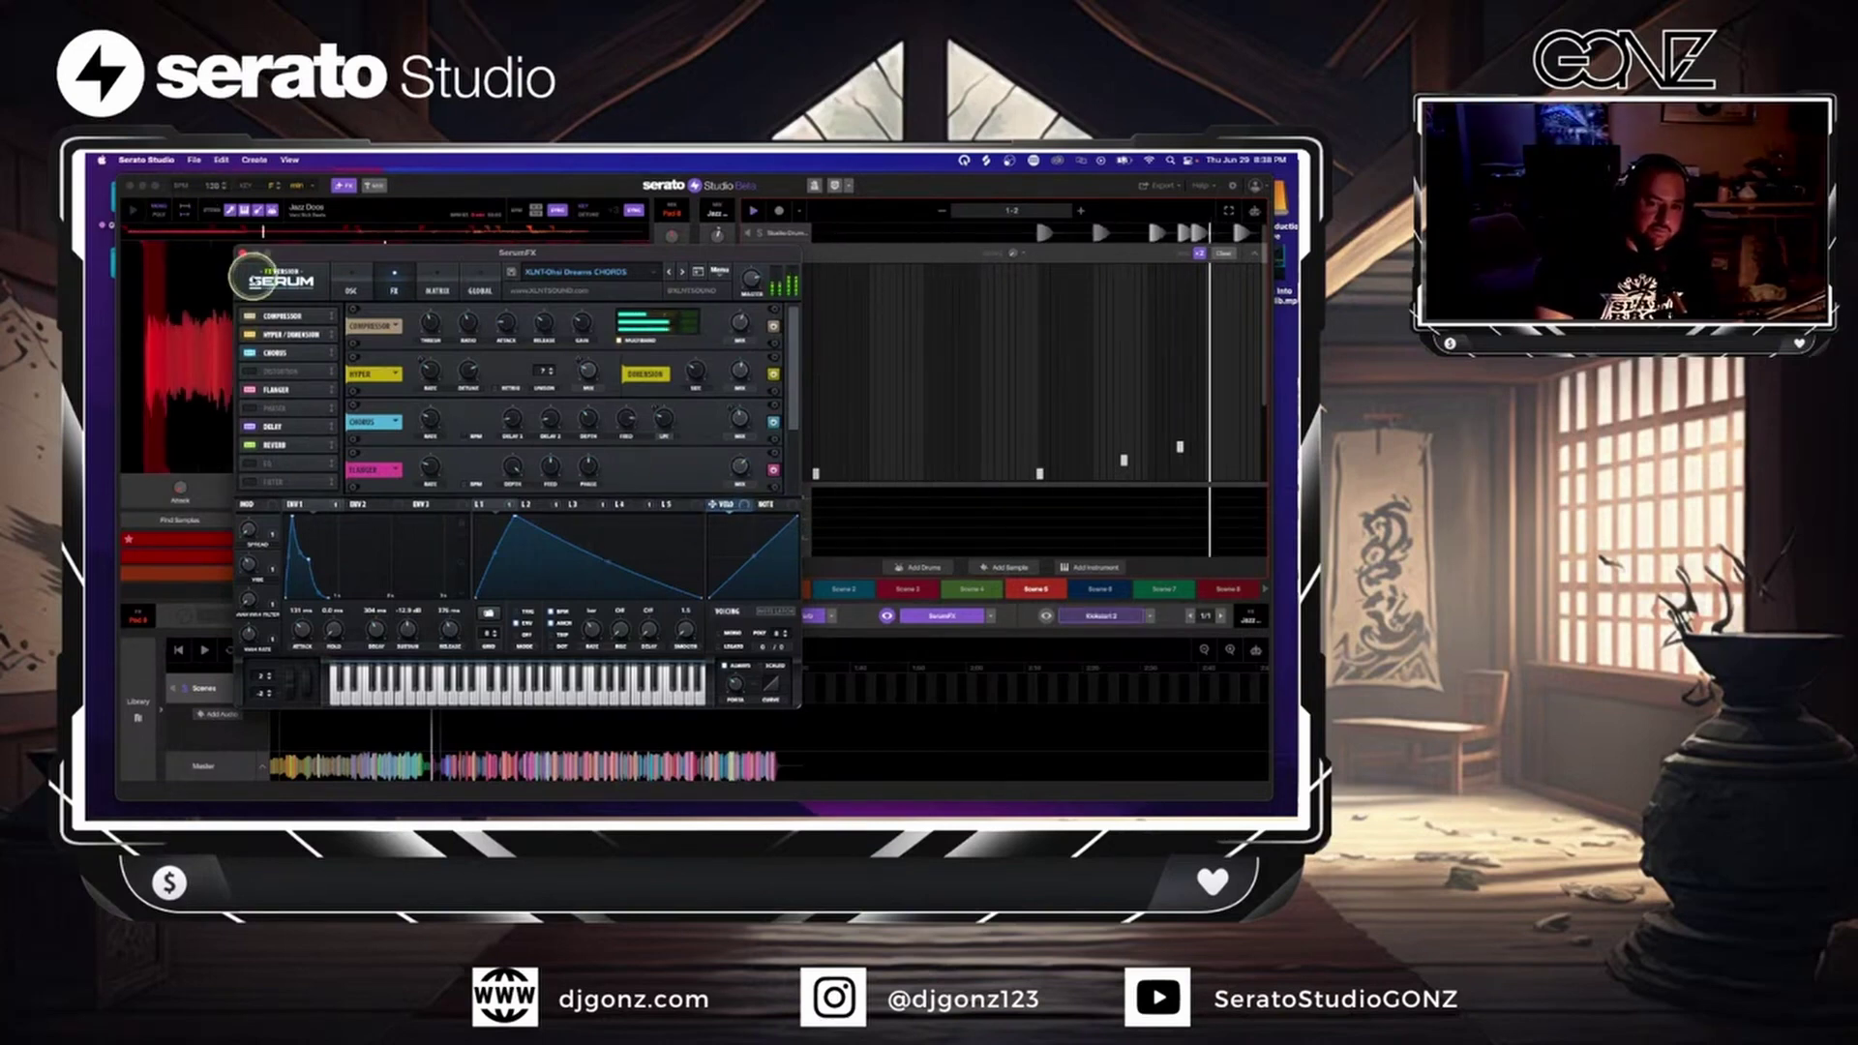
click(242, 253)
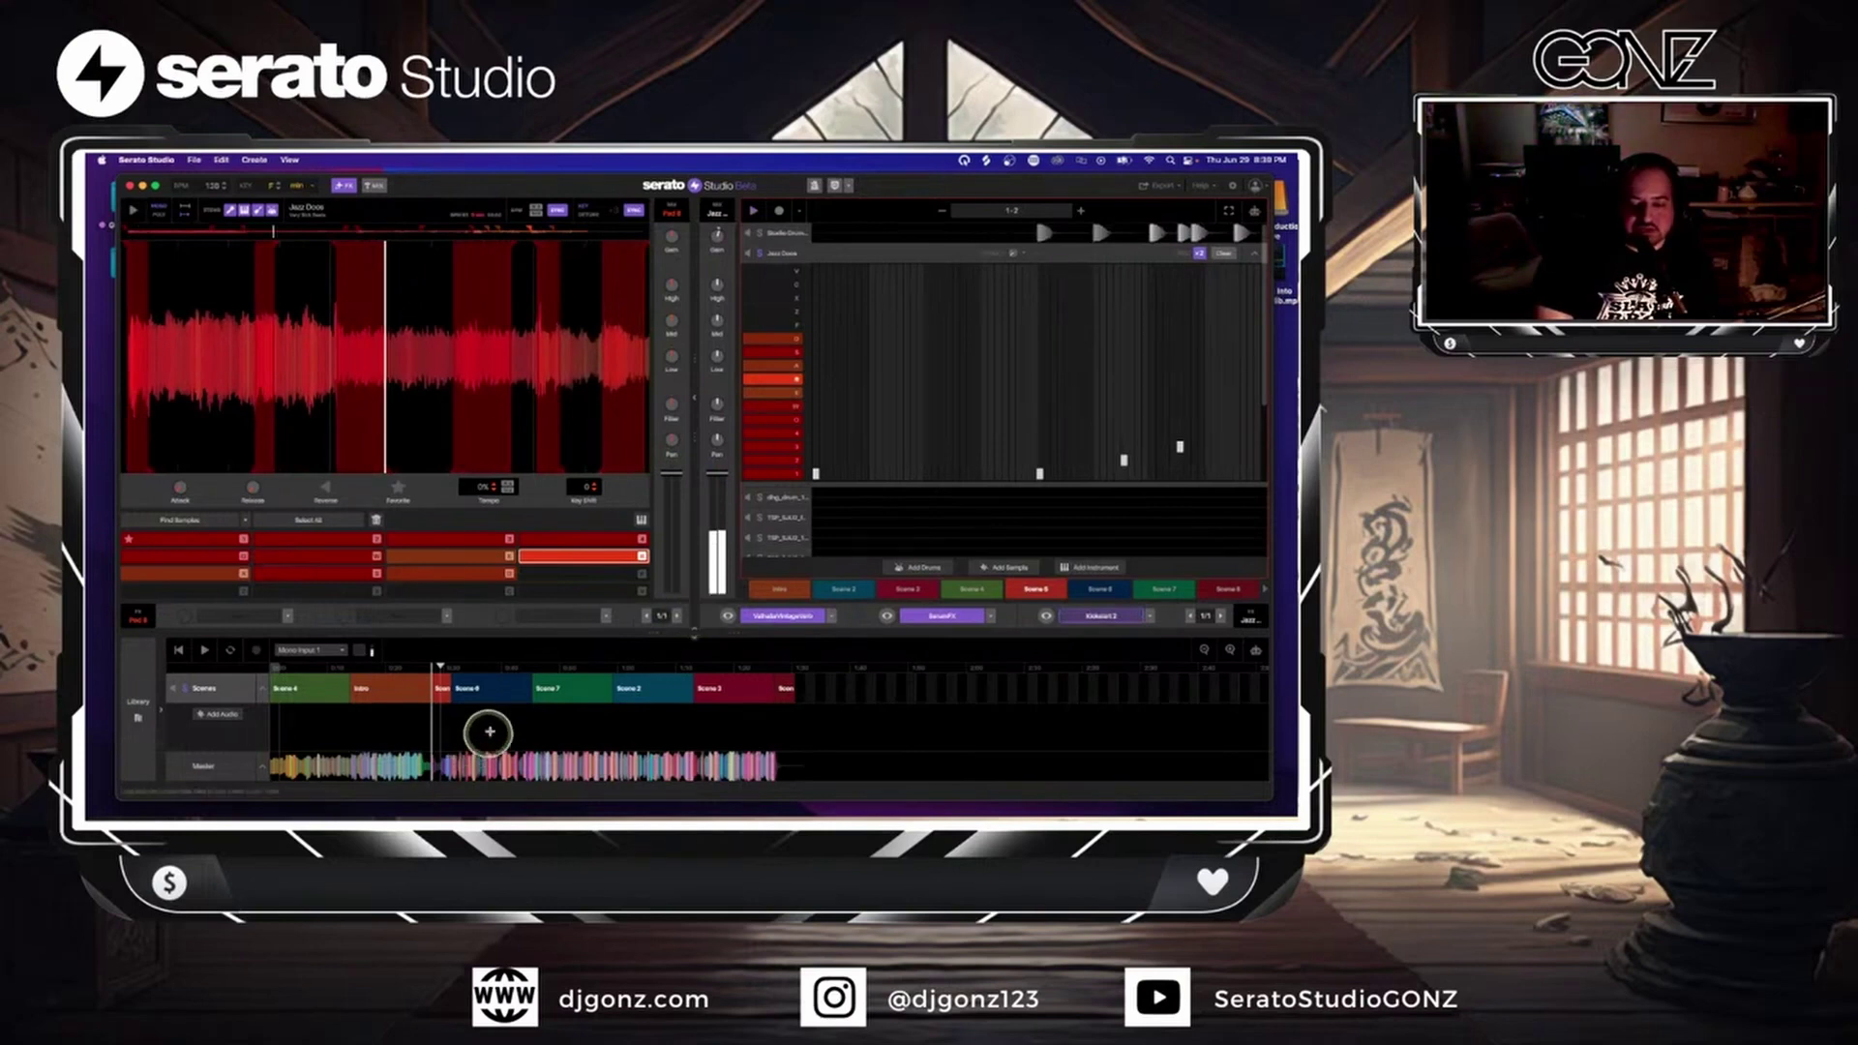
- Open Scene 6 and play it while toggling the solo on the jazz sample deck
click(1099, 589)
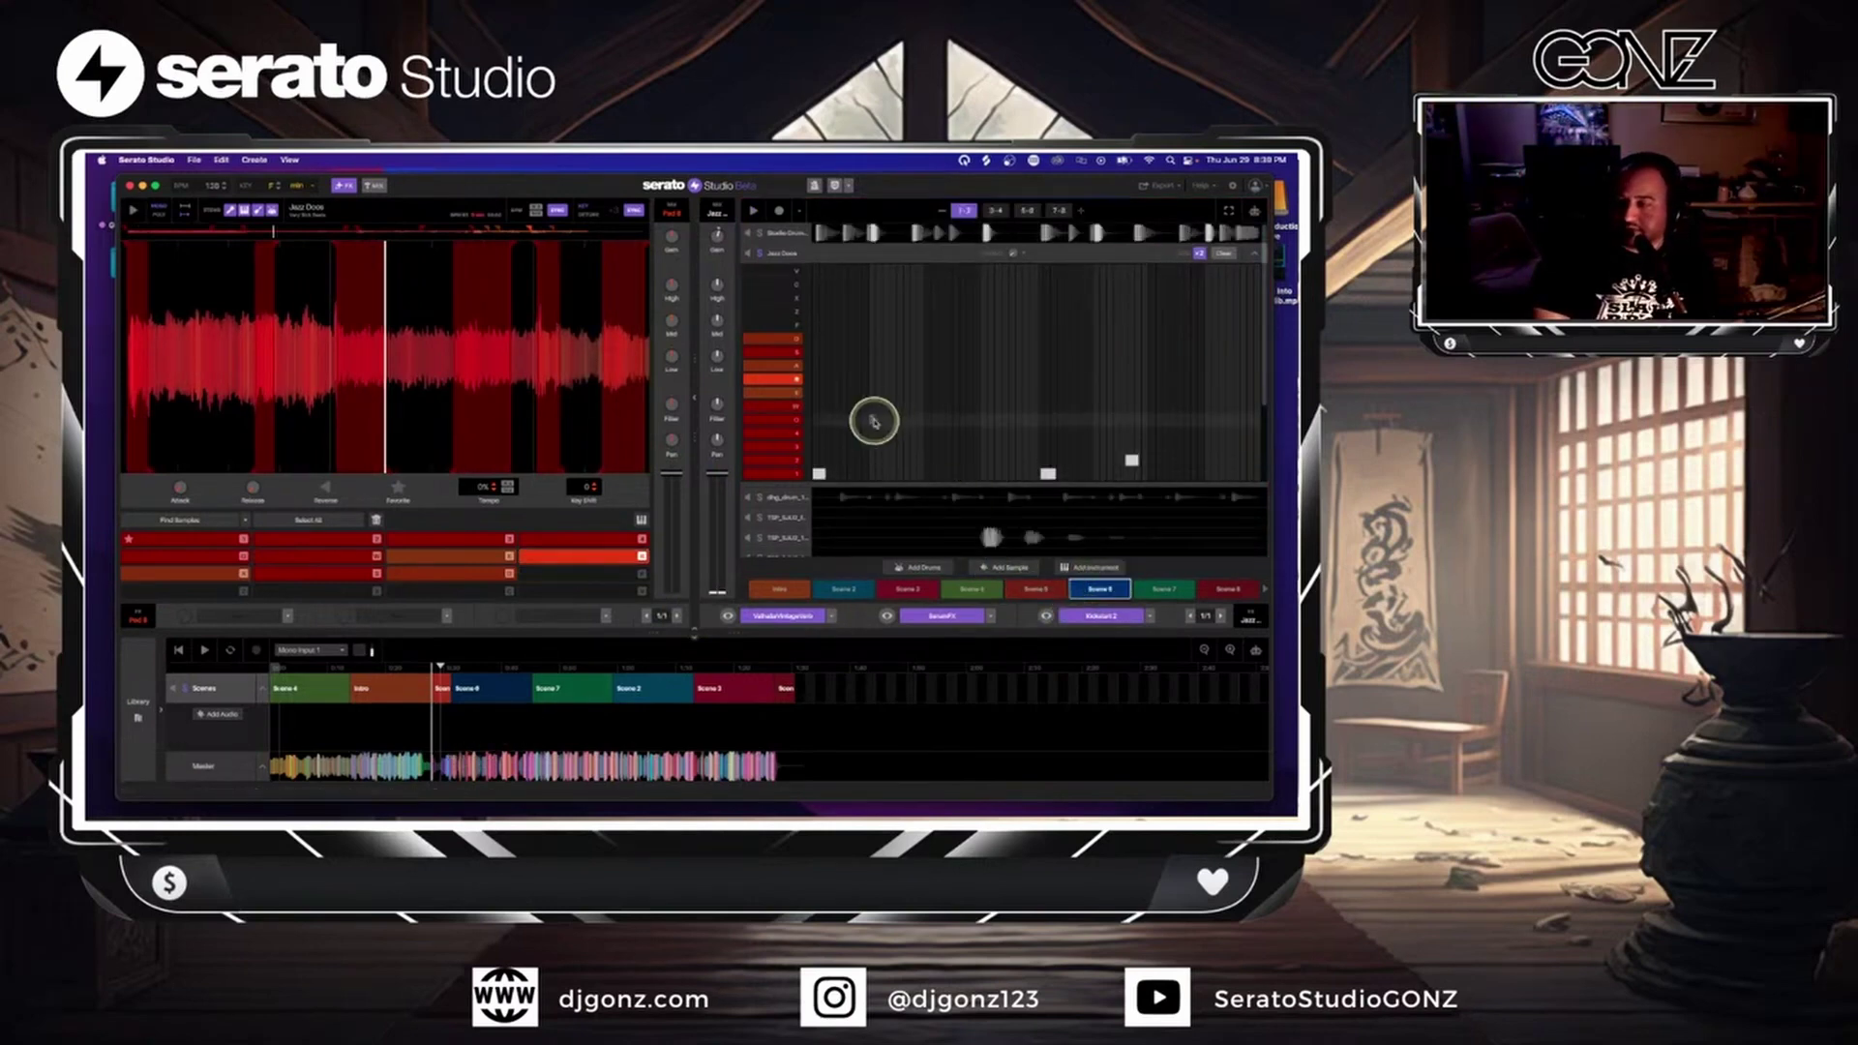
key(space)
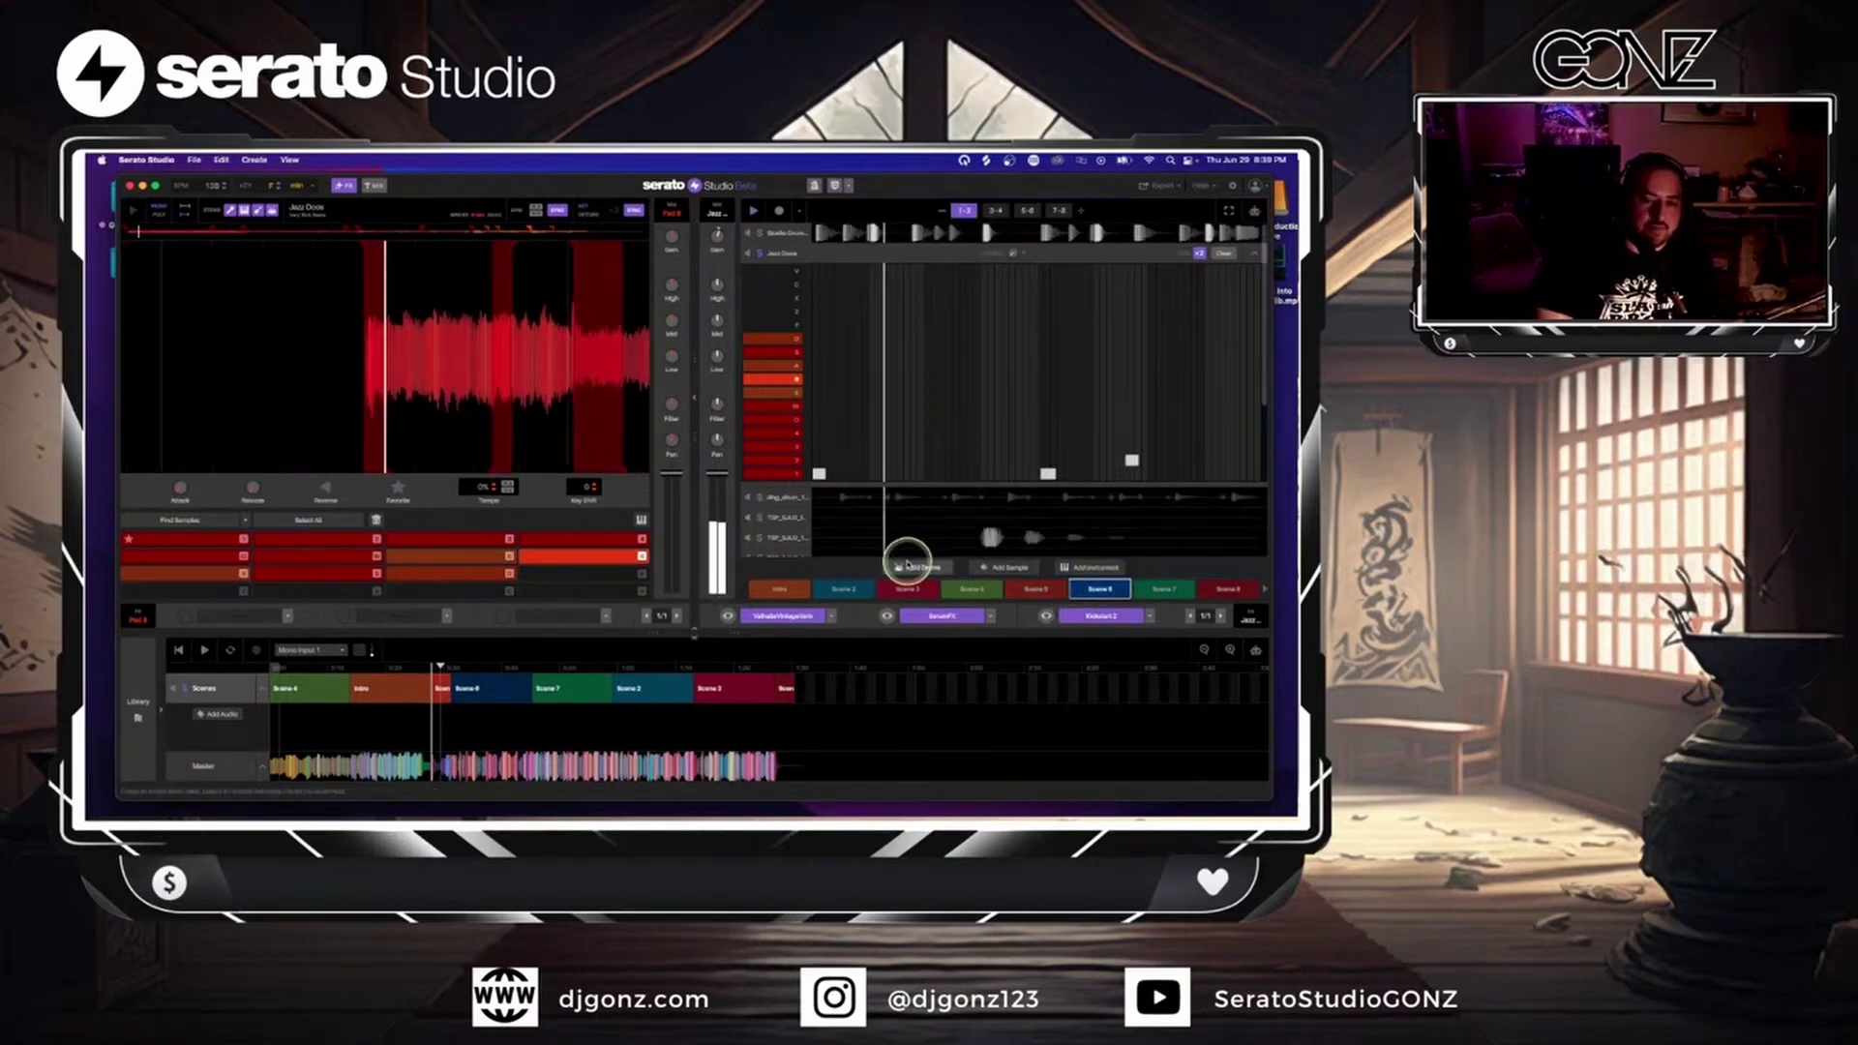
click(761, 253)
key(space)
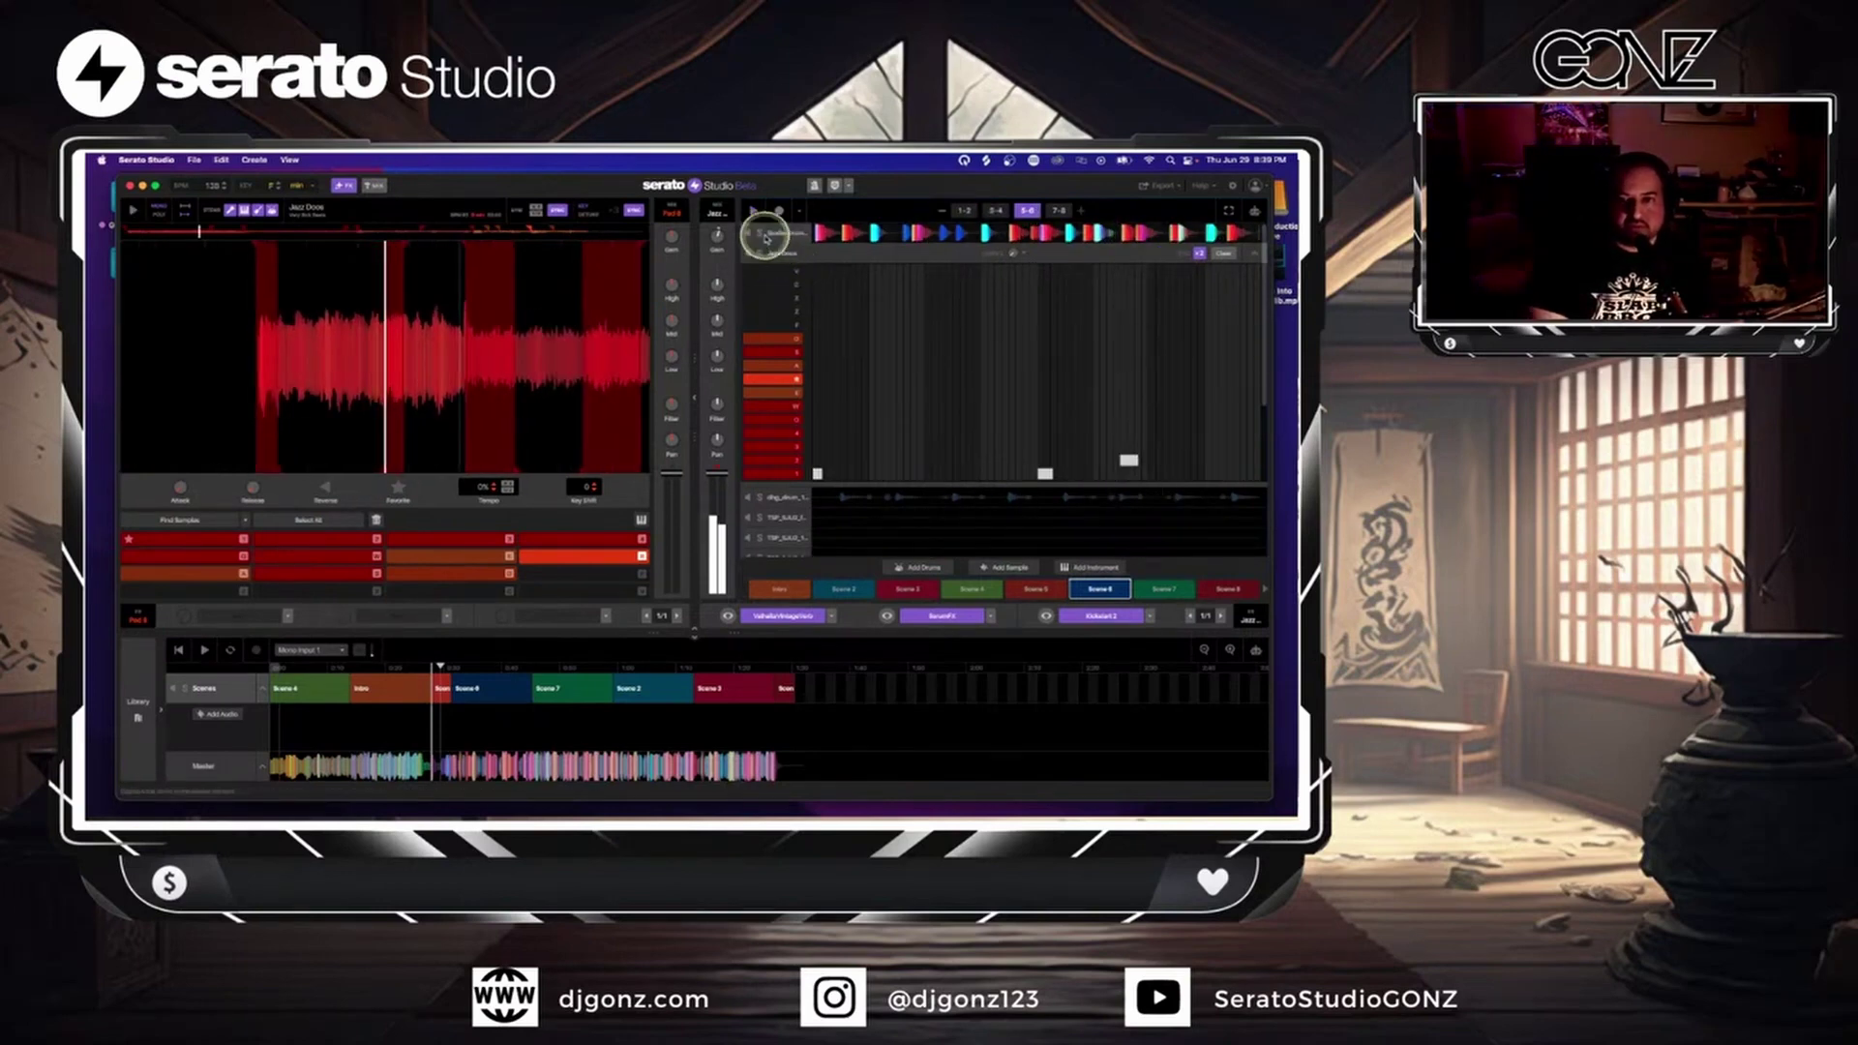
- Expand Scene 6's Studio Drum Kit deck and show its kick sample in the keyboard note view before returning to the pads
click(821, 232)
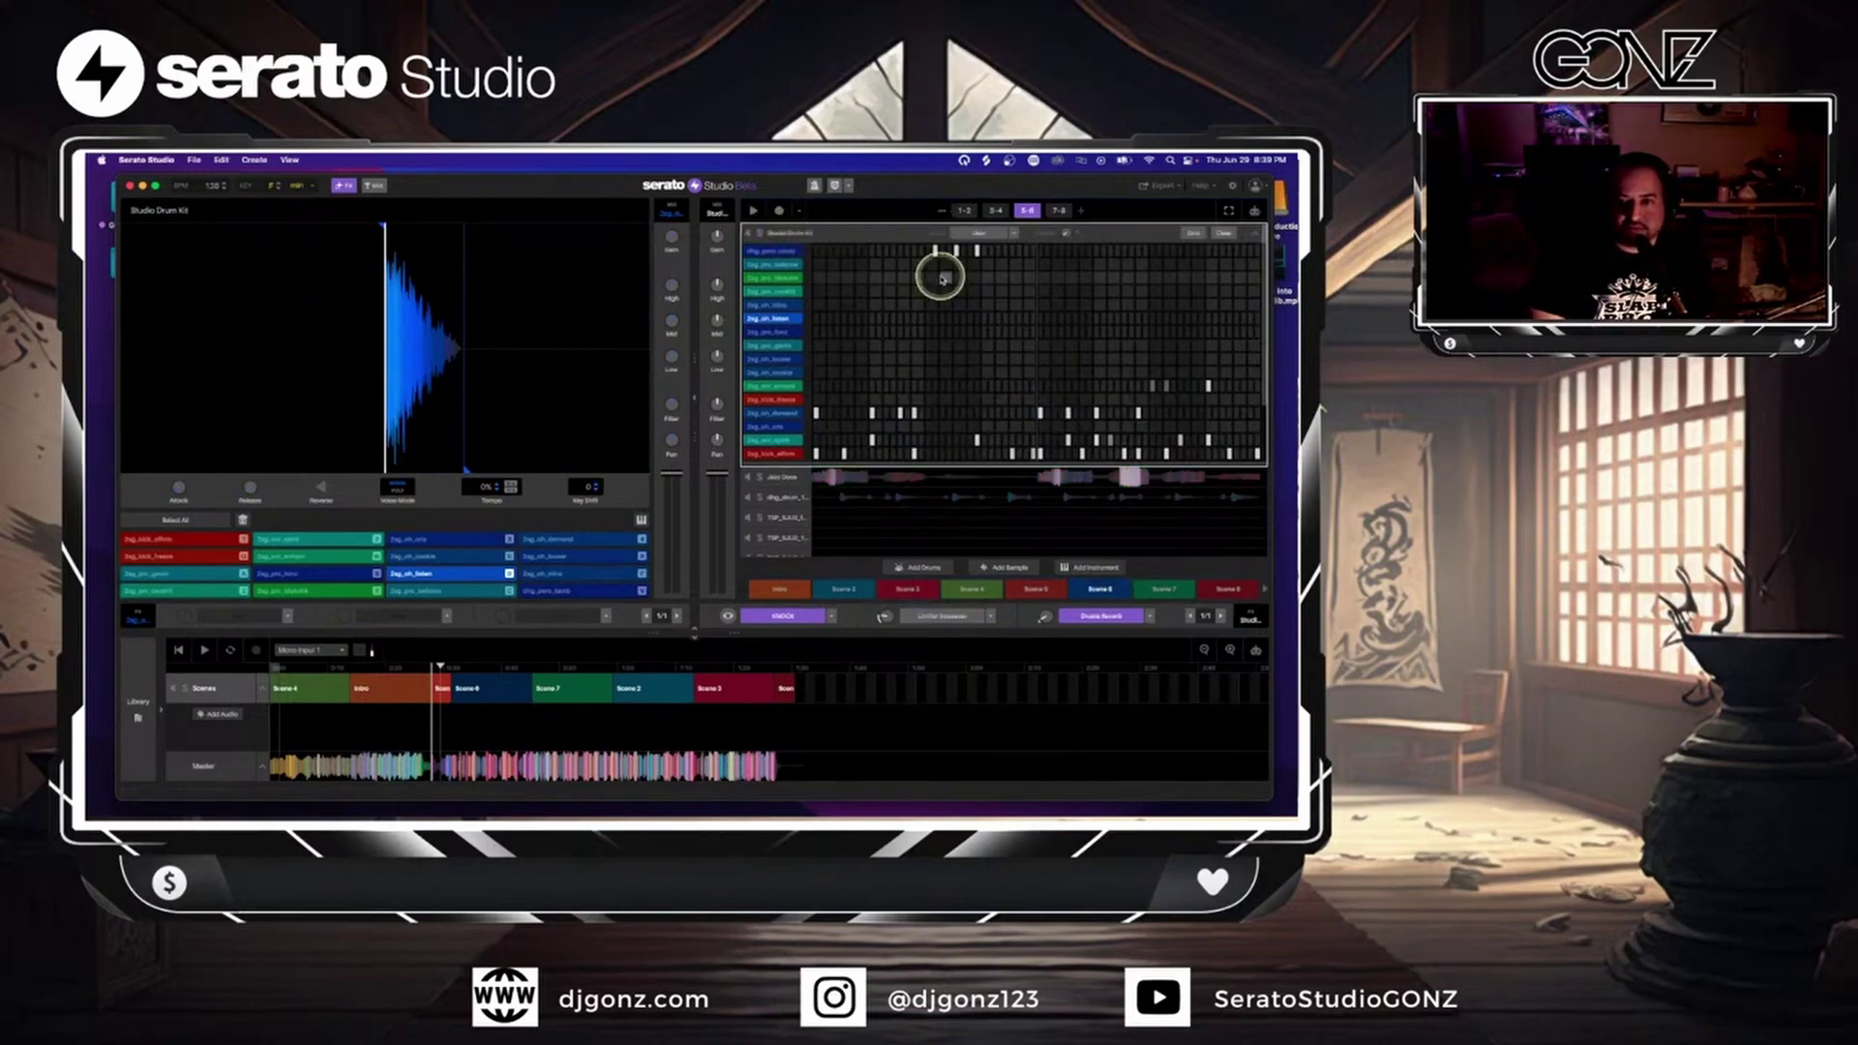
key(space)
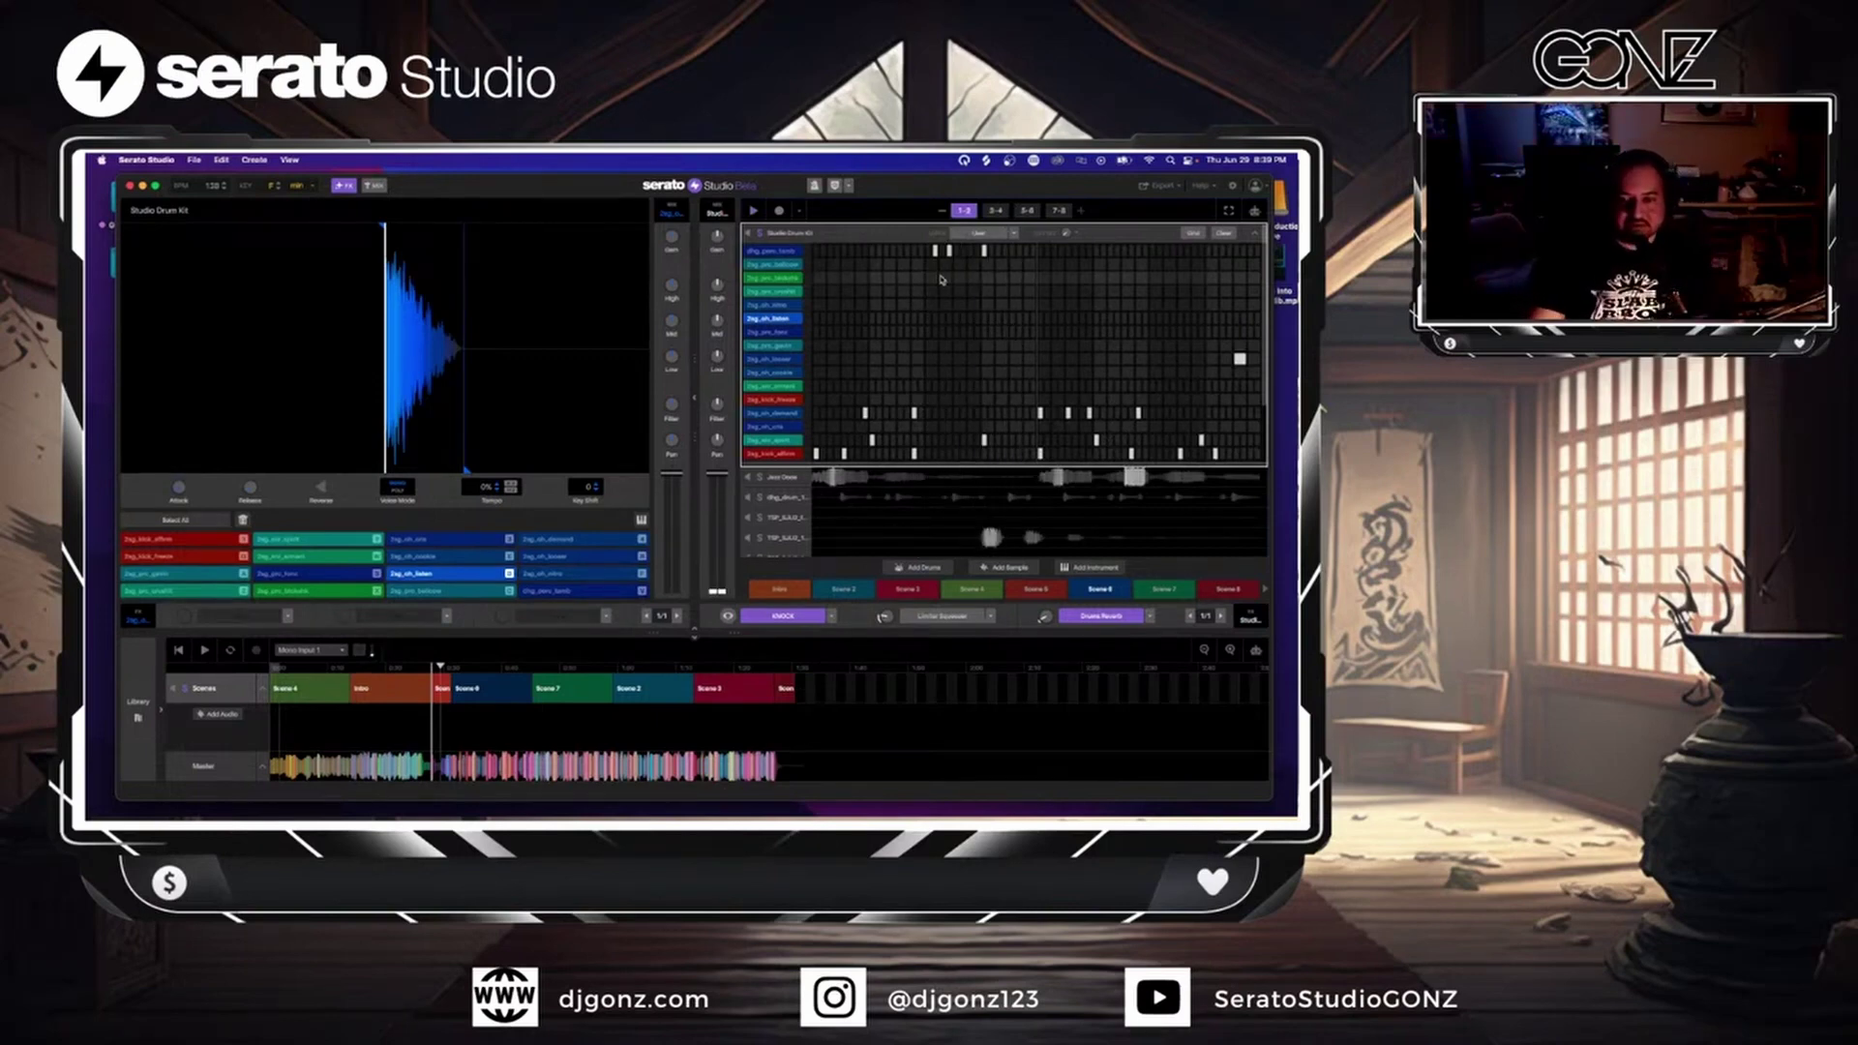
click(784, 454)
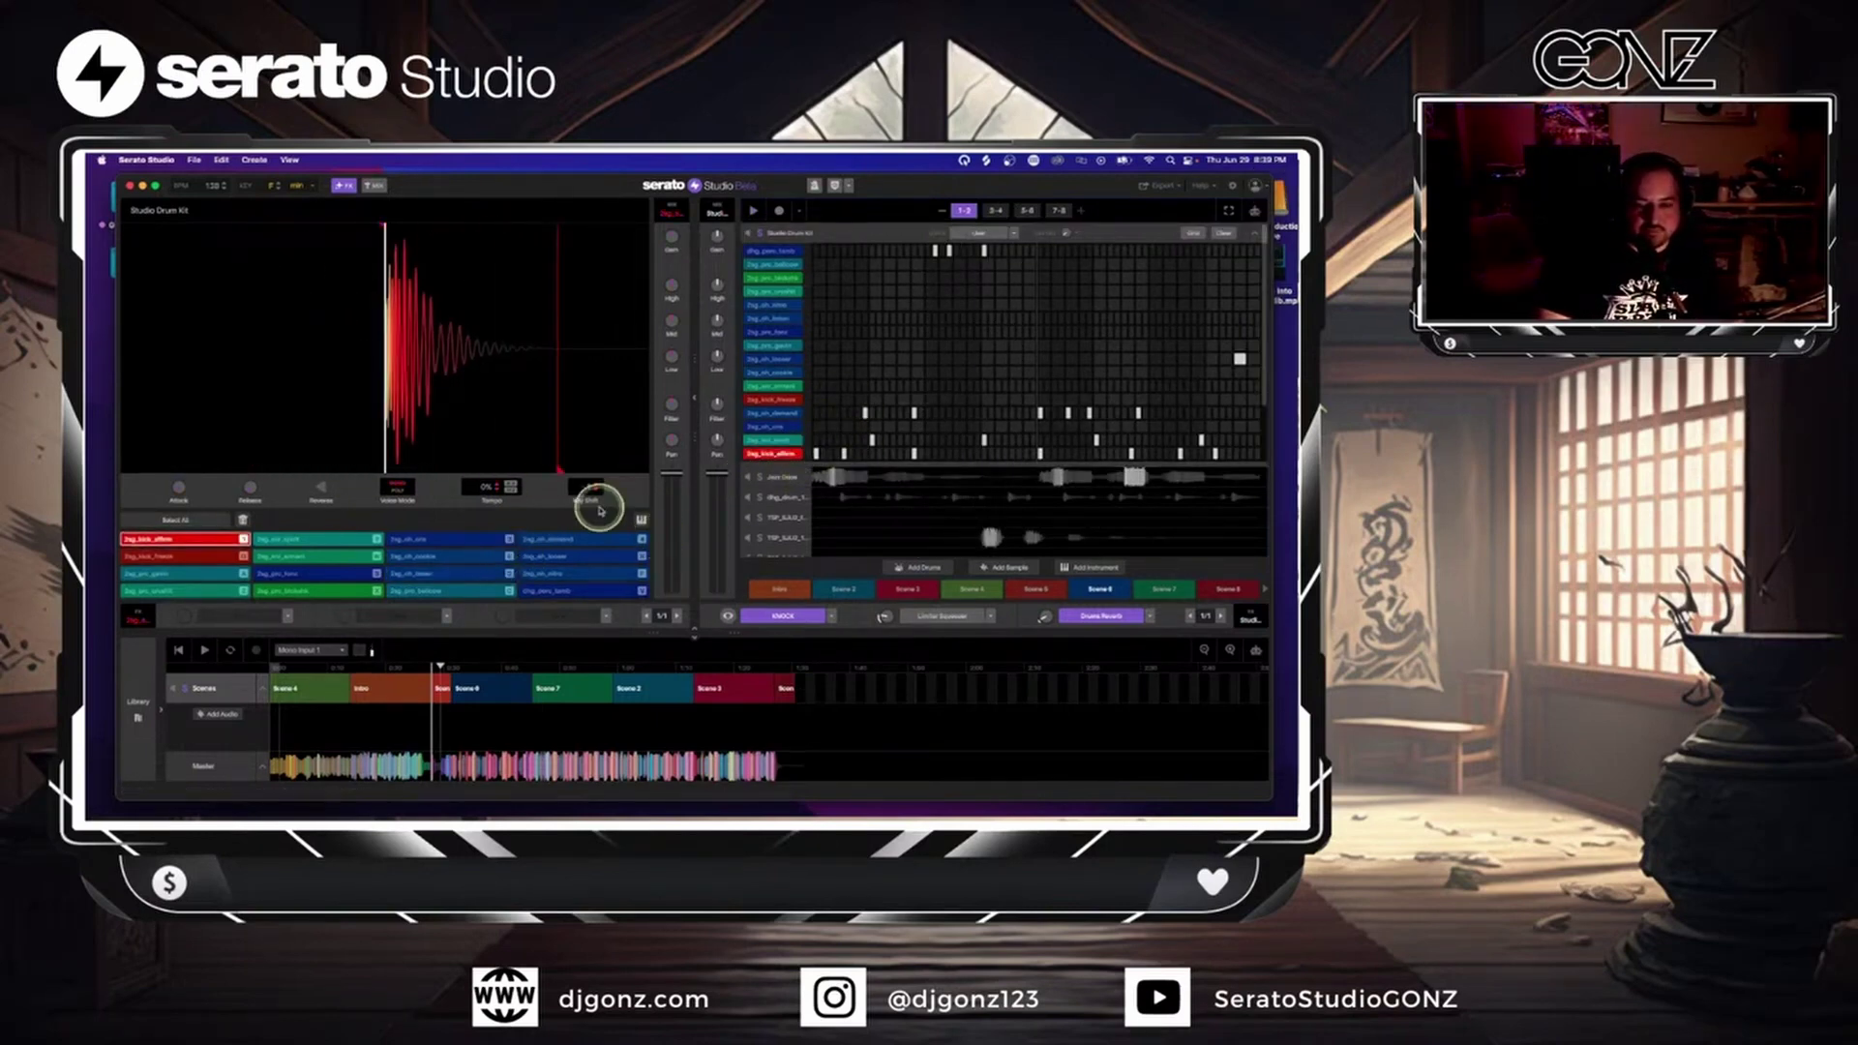
click(641, 518)
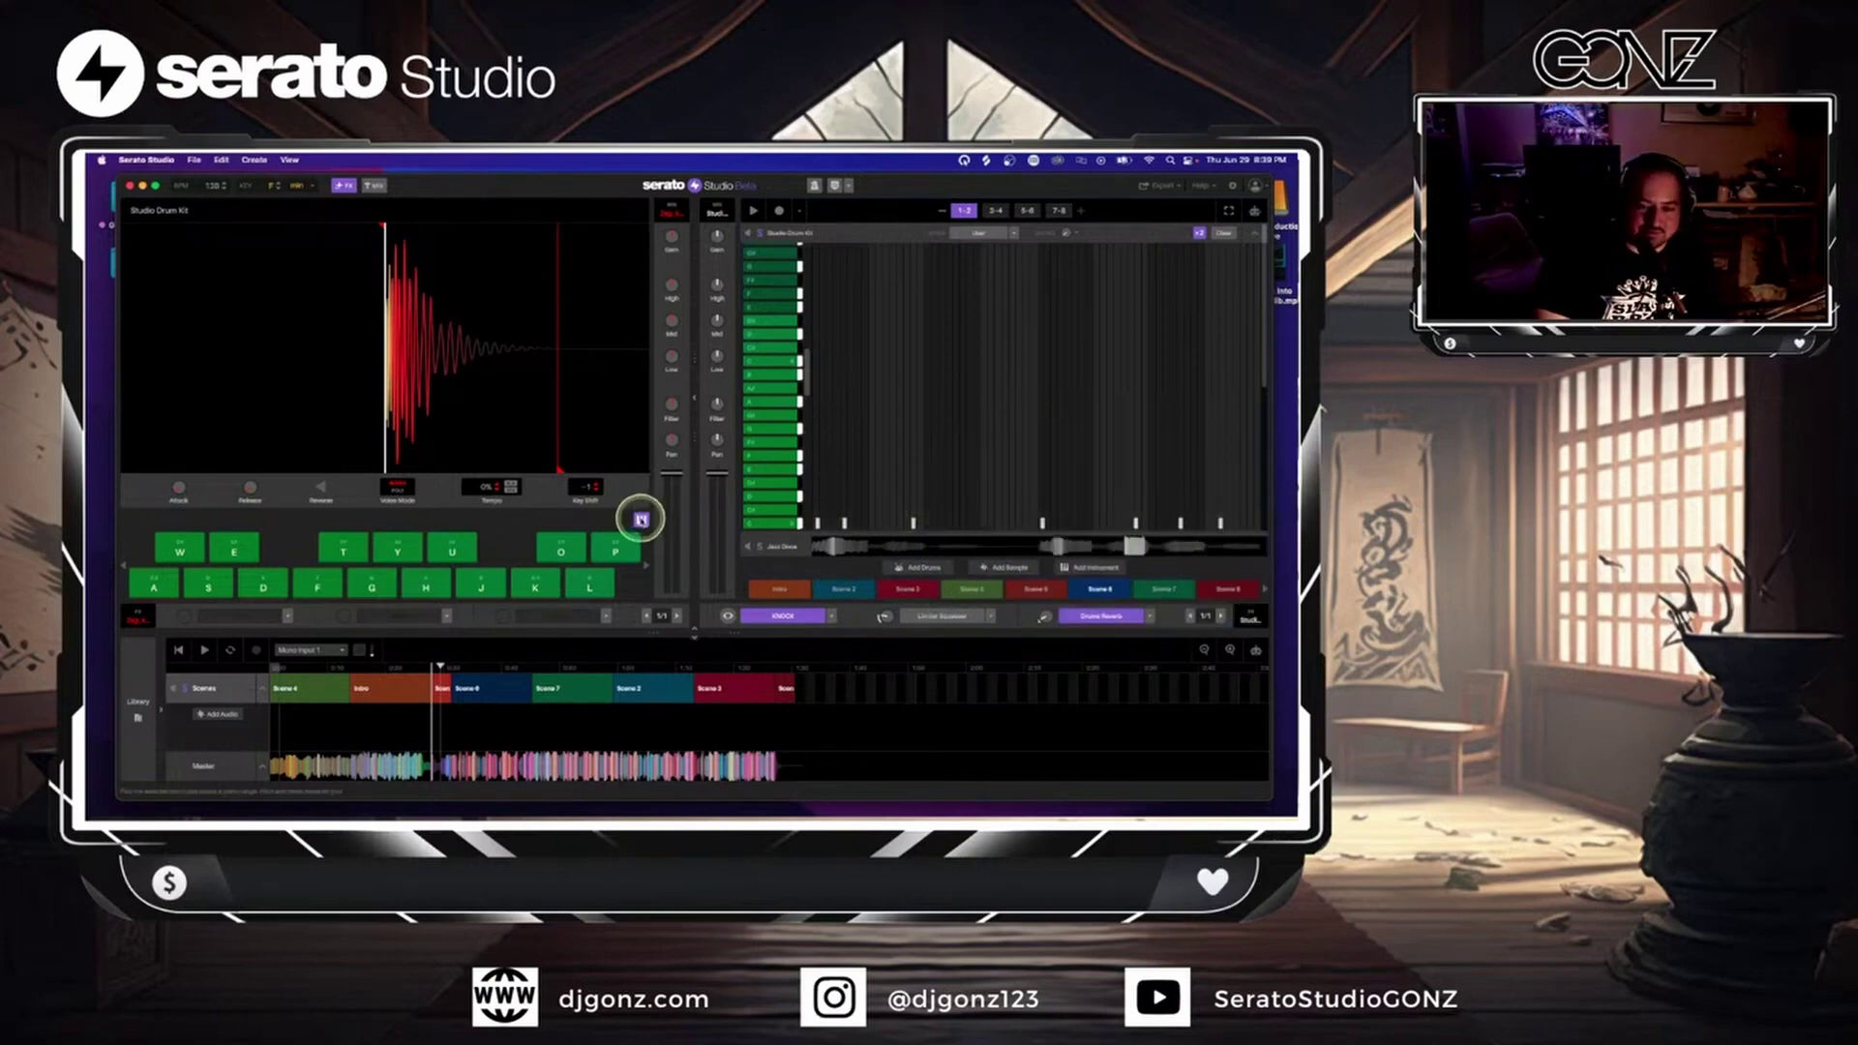
click(640, 520)
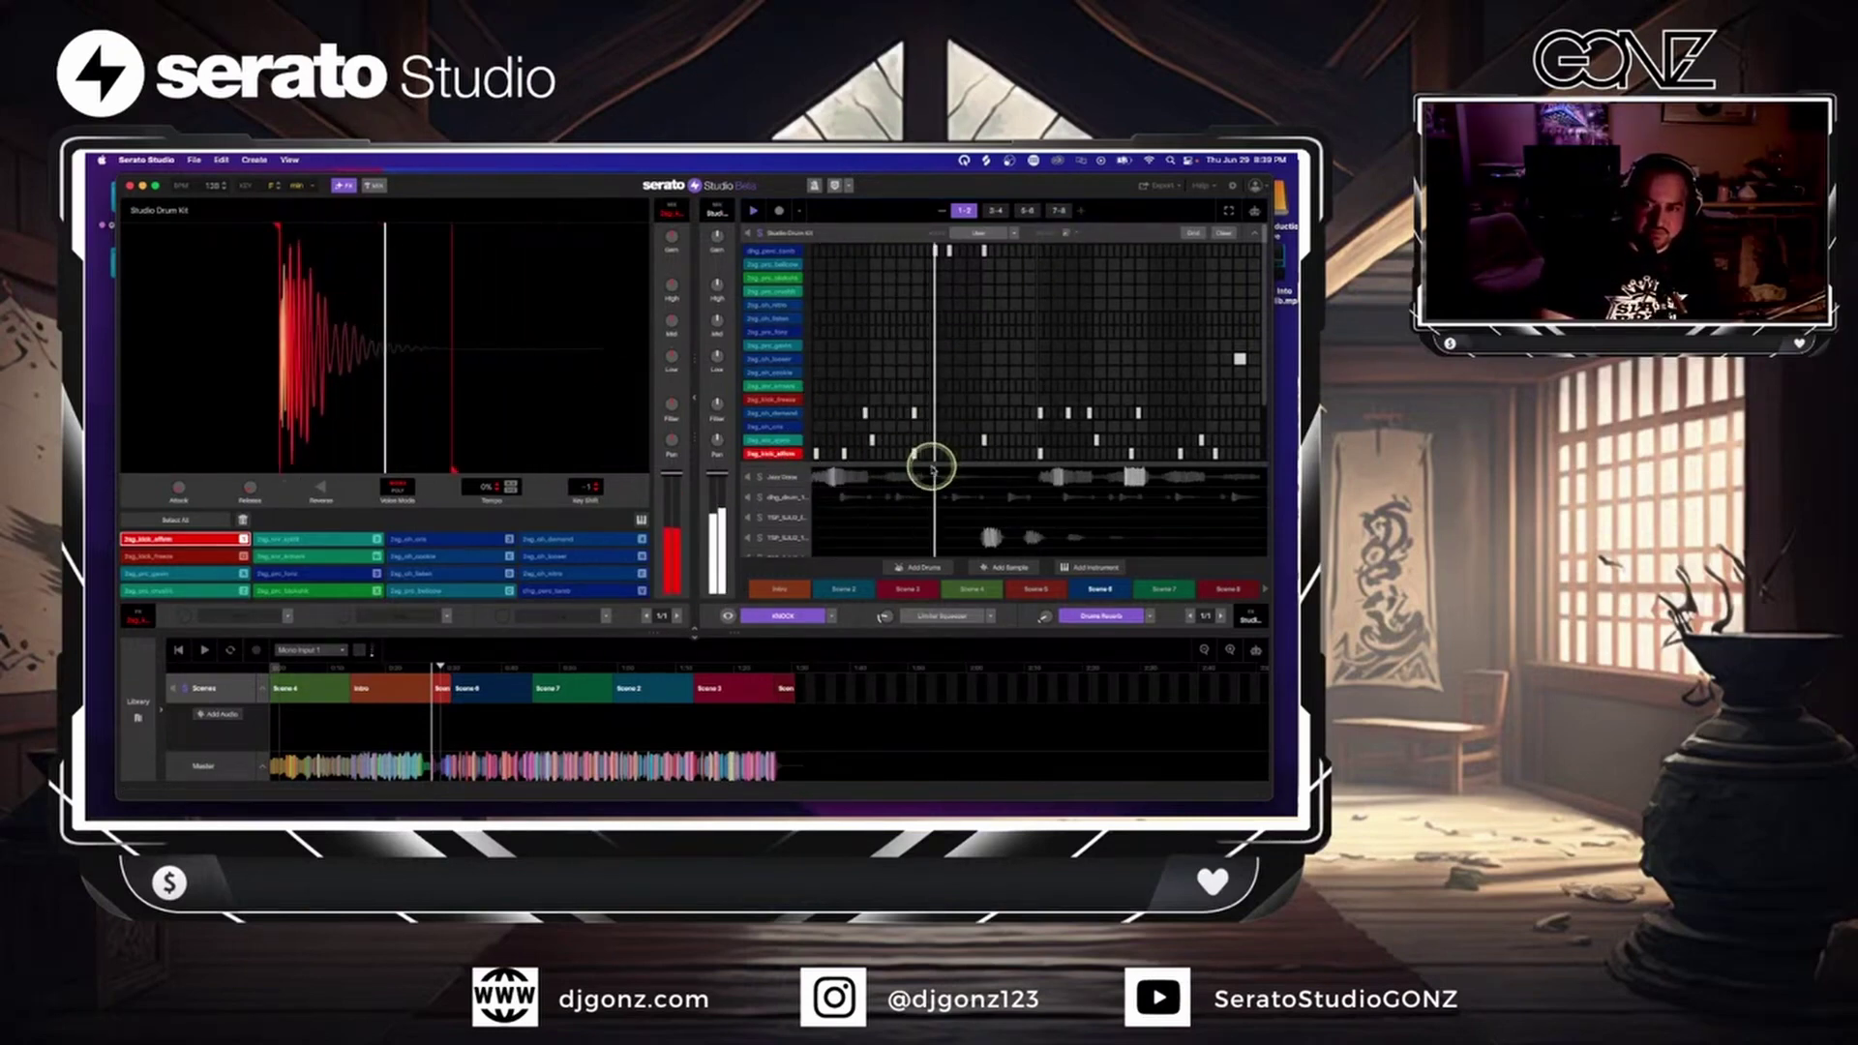
- Audition the Studio Drum Kit's individual samples used in Scene 6, including the percussion, hi-hat and kick sounds
click(780, 251)
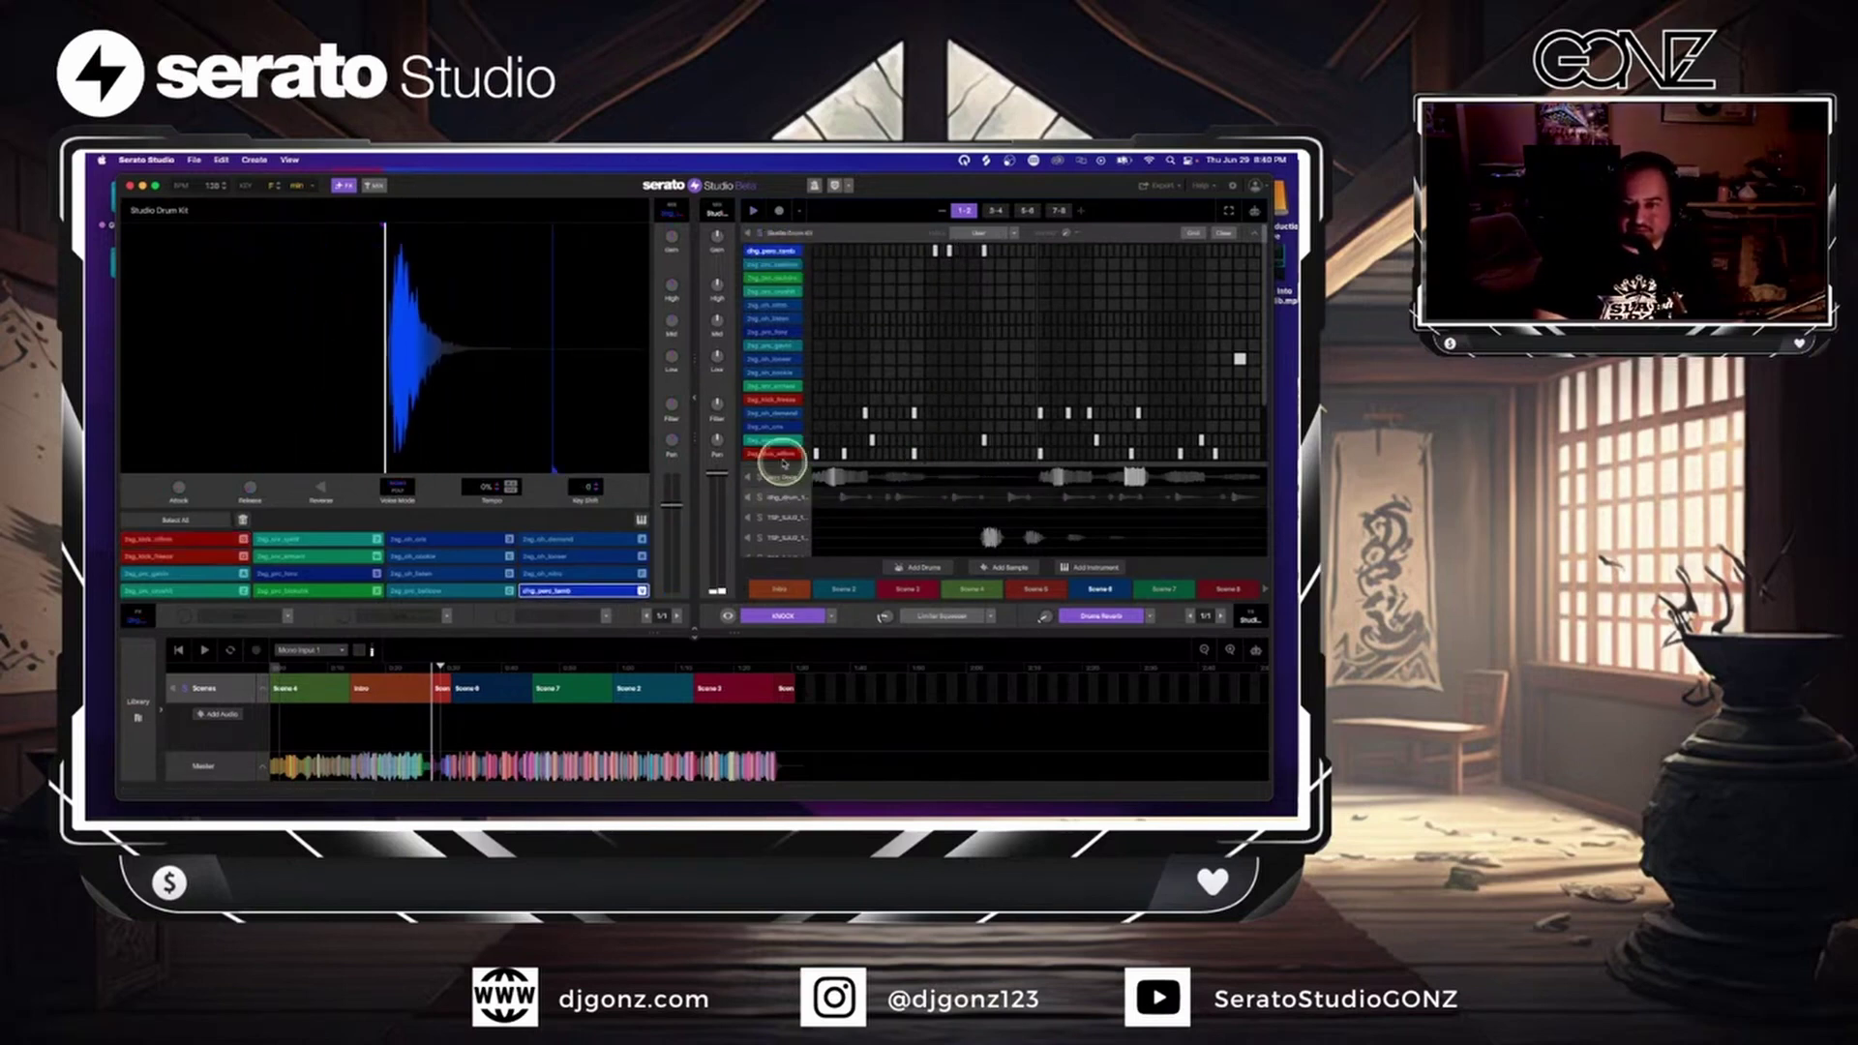
click(788, 413)
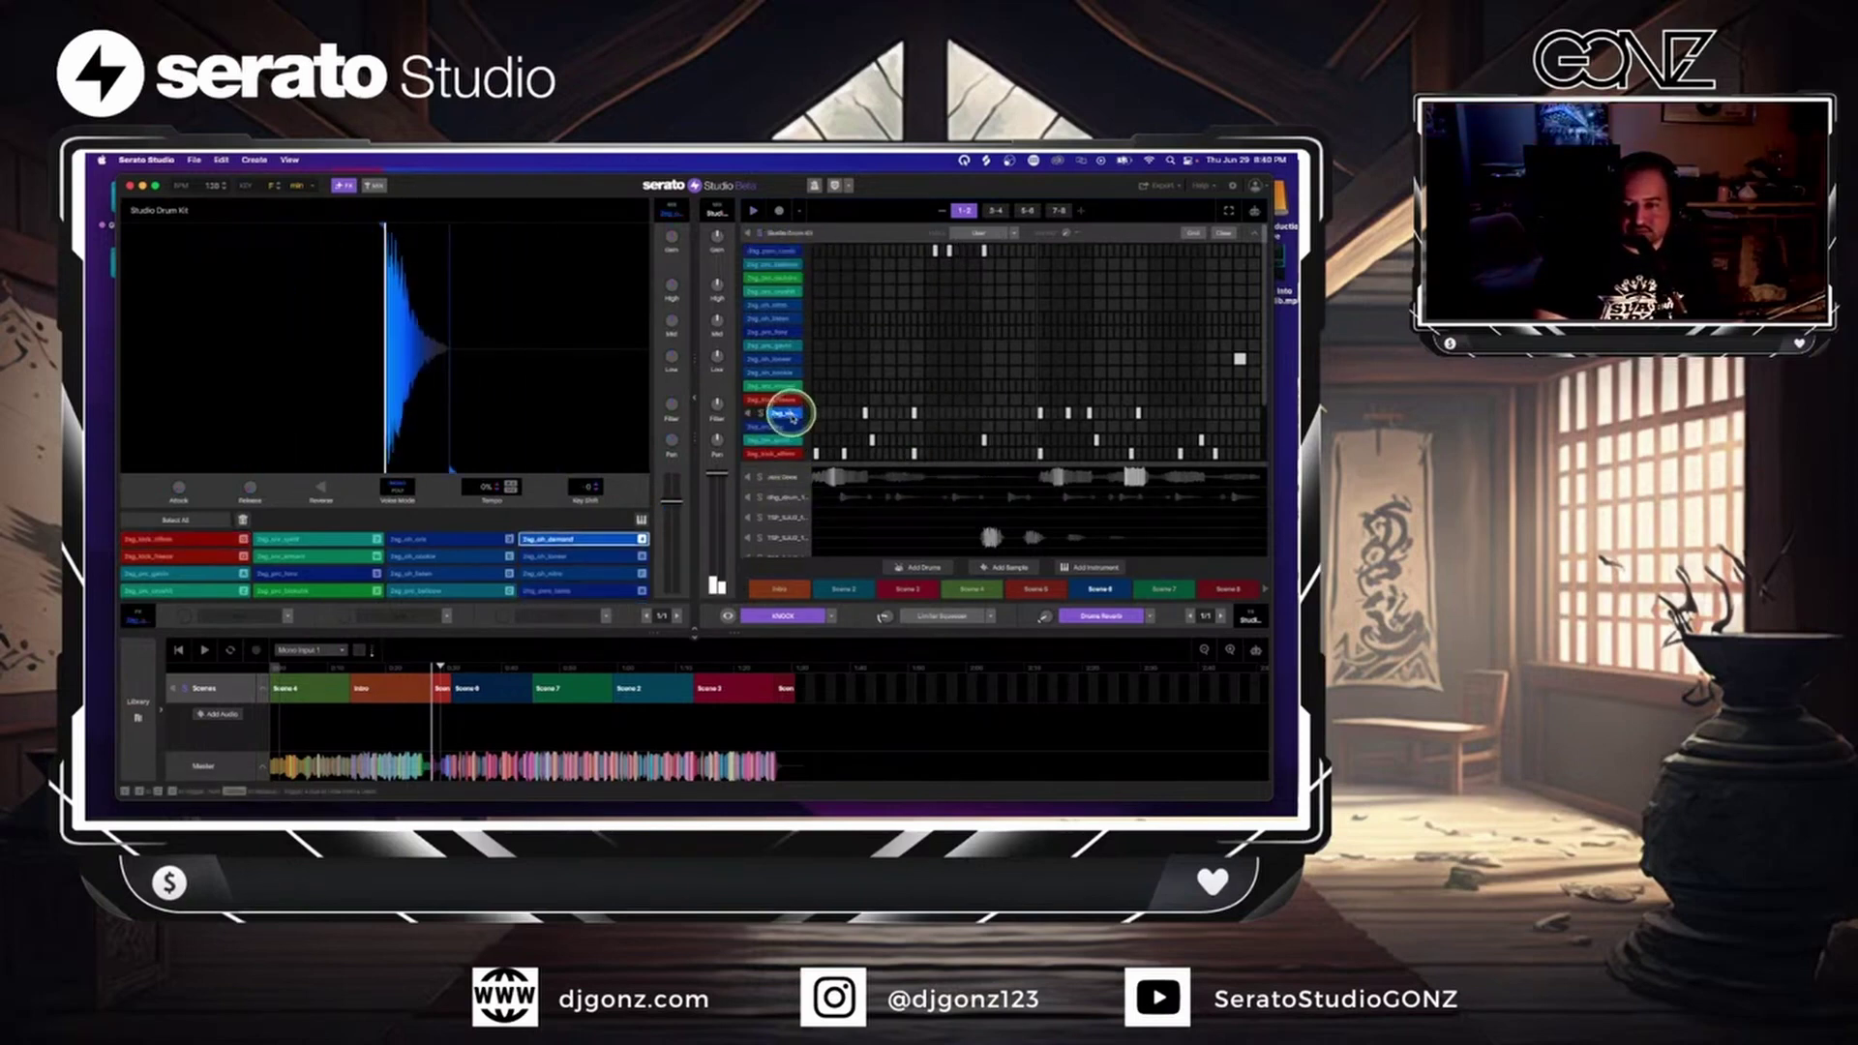
click(788, 427)
click(792, 440)
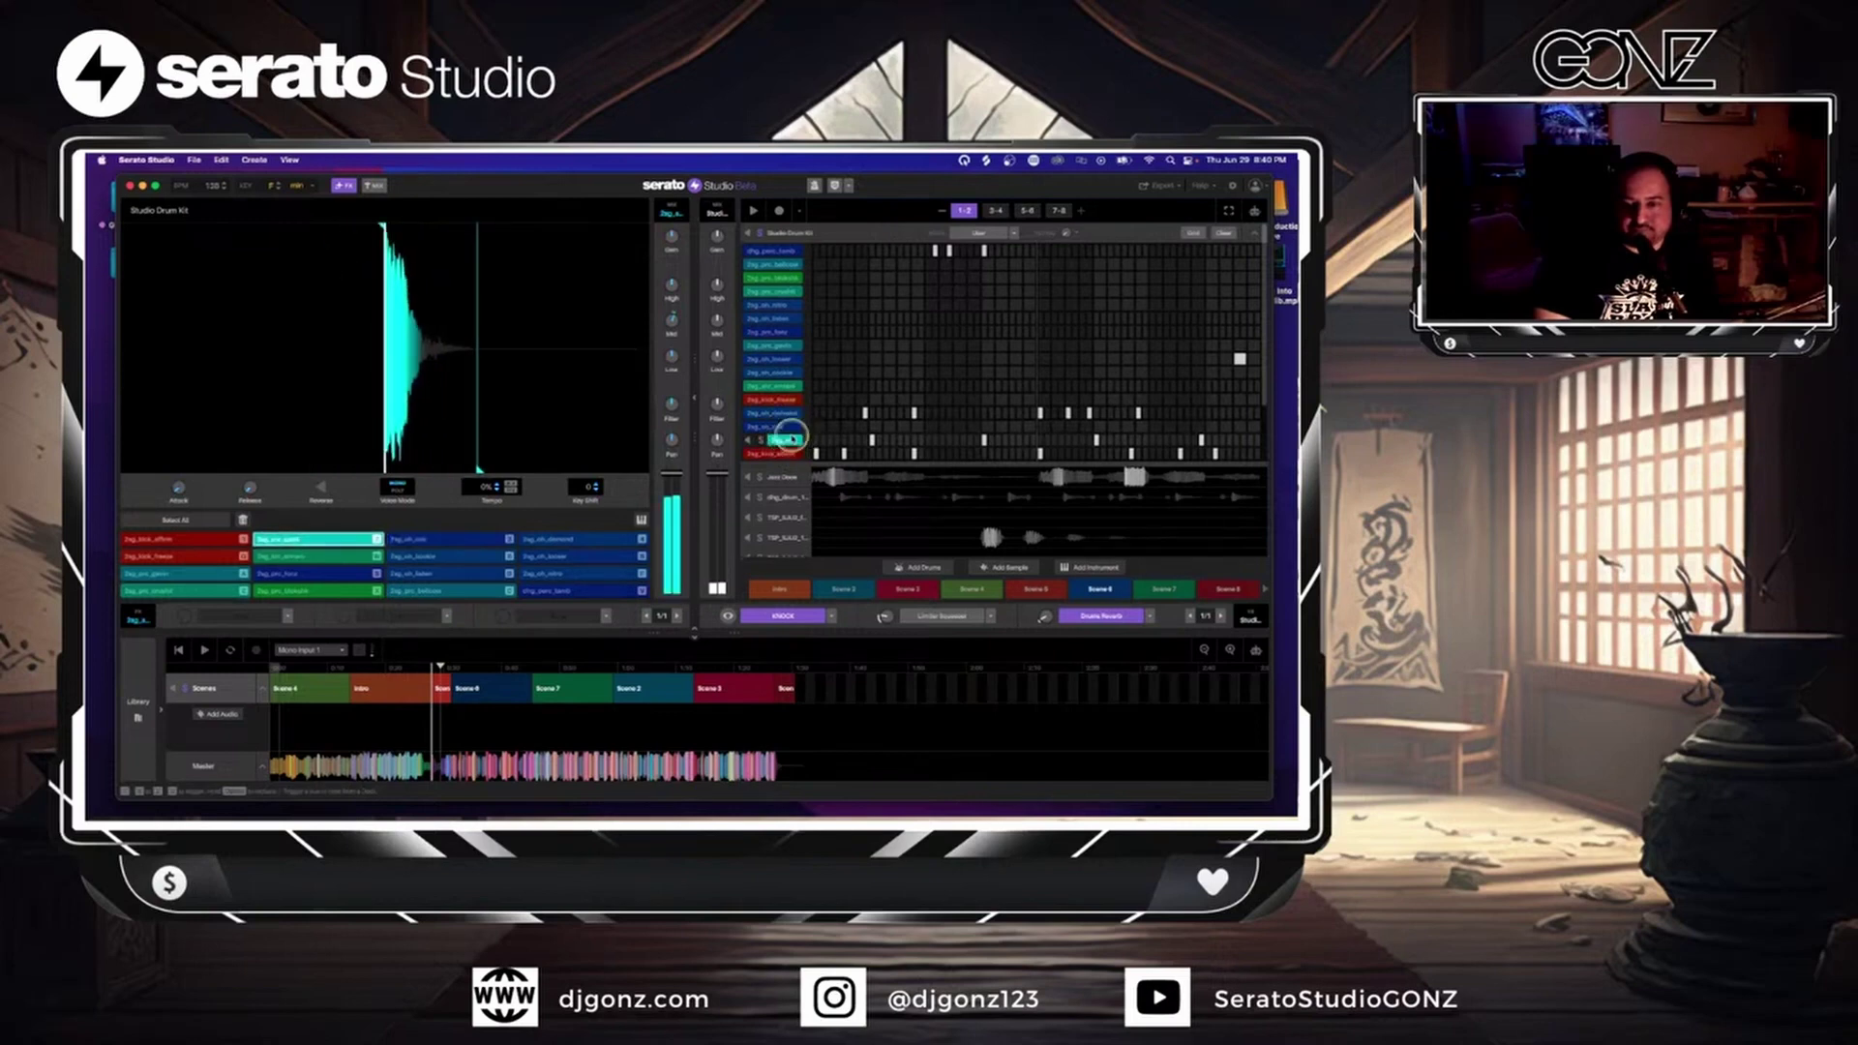
click(790, 454)
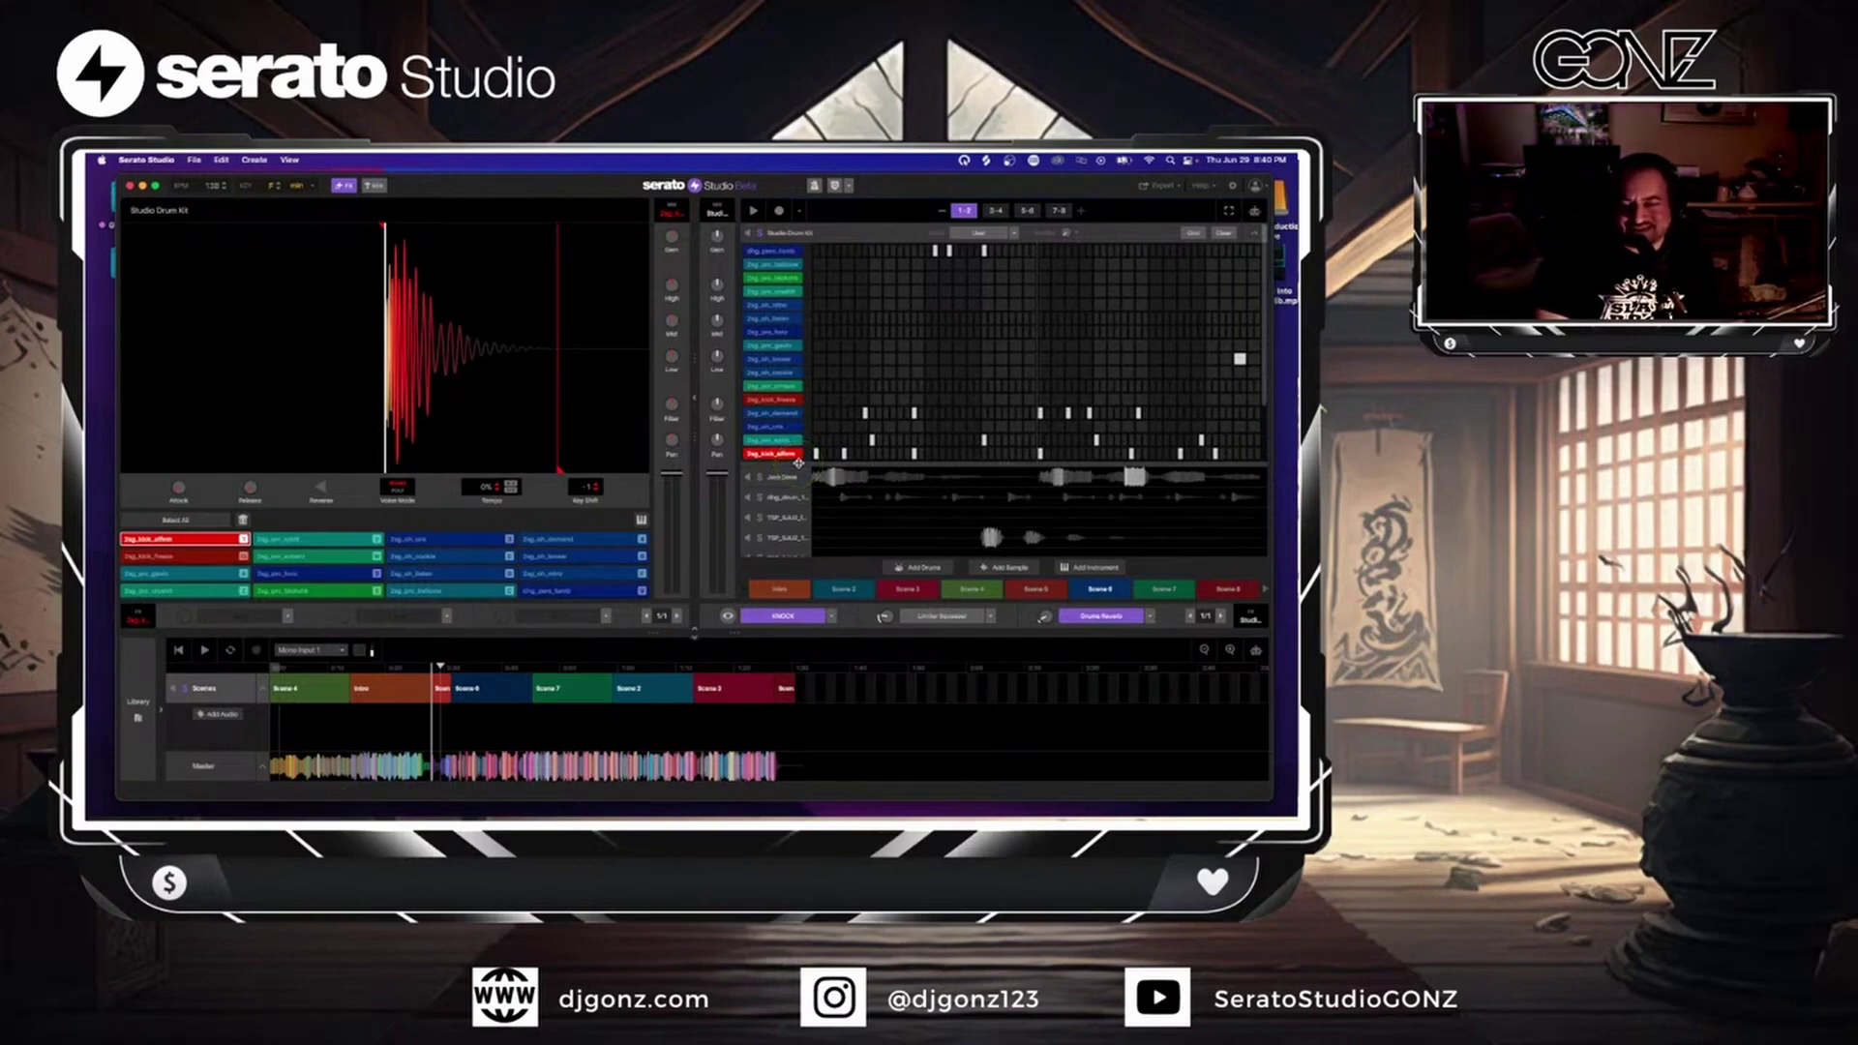
click(782, 359)
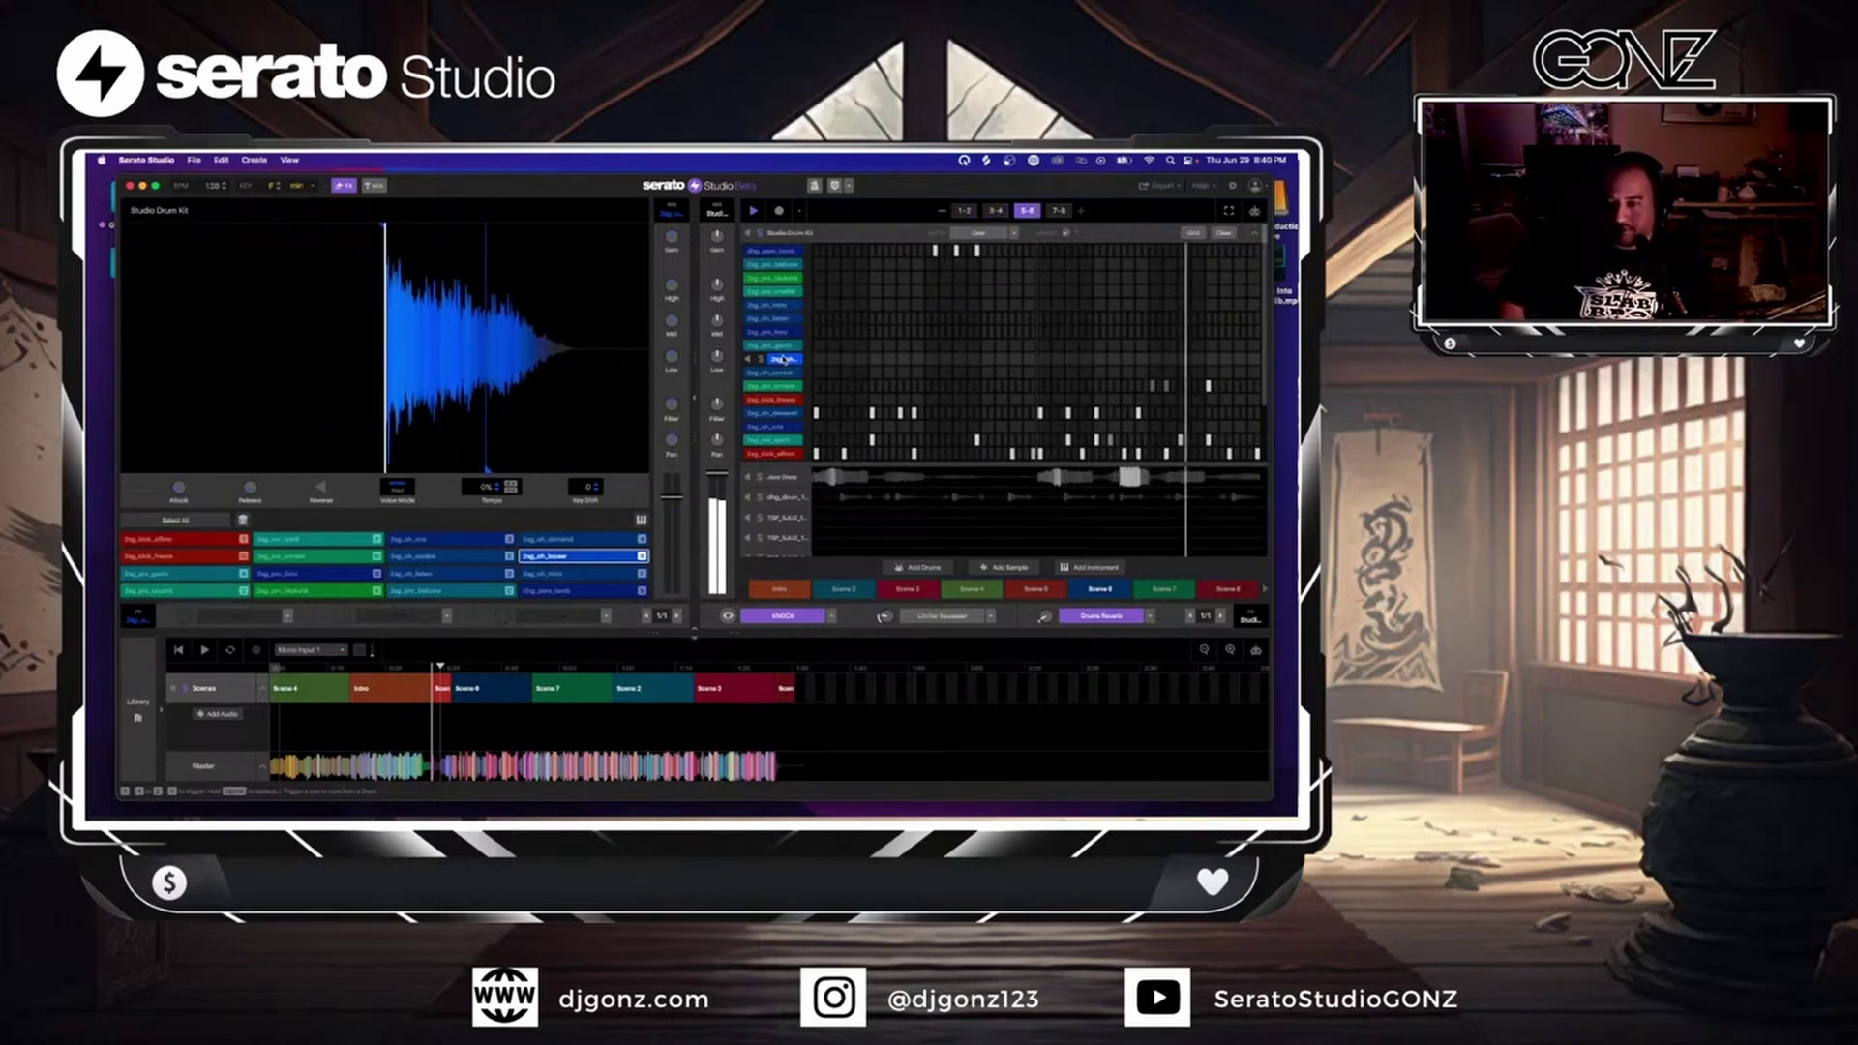
- Loop bars 5-6 of Scene 6's drum pattern, check a step's velocity, play the section, and release the loop
click(1024, 245)
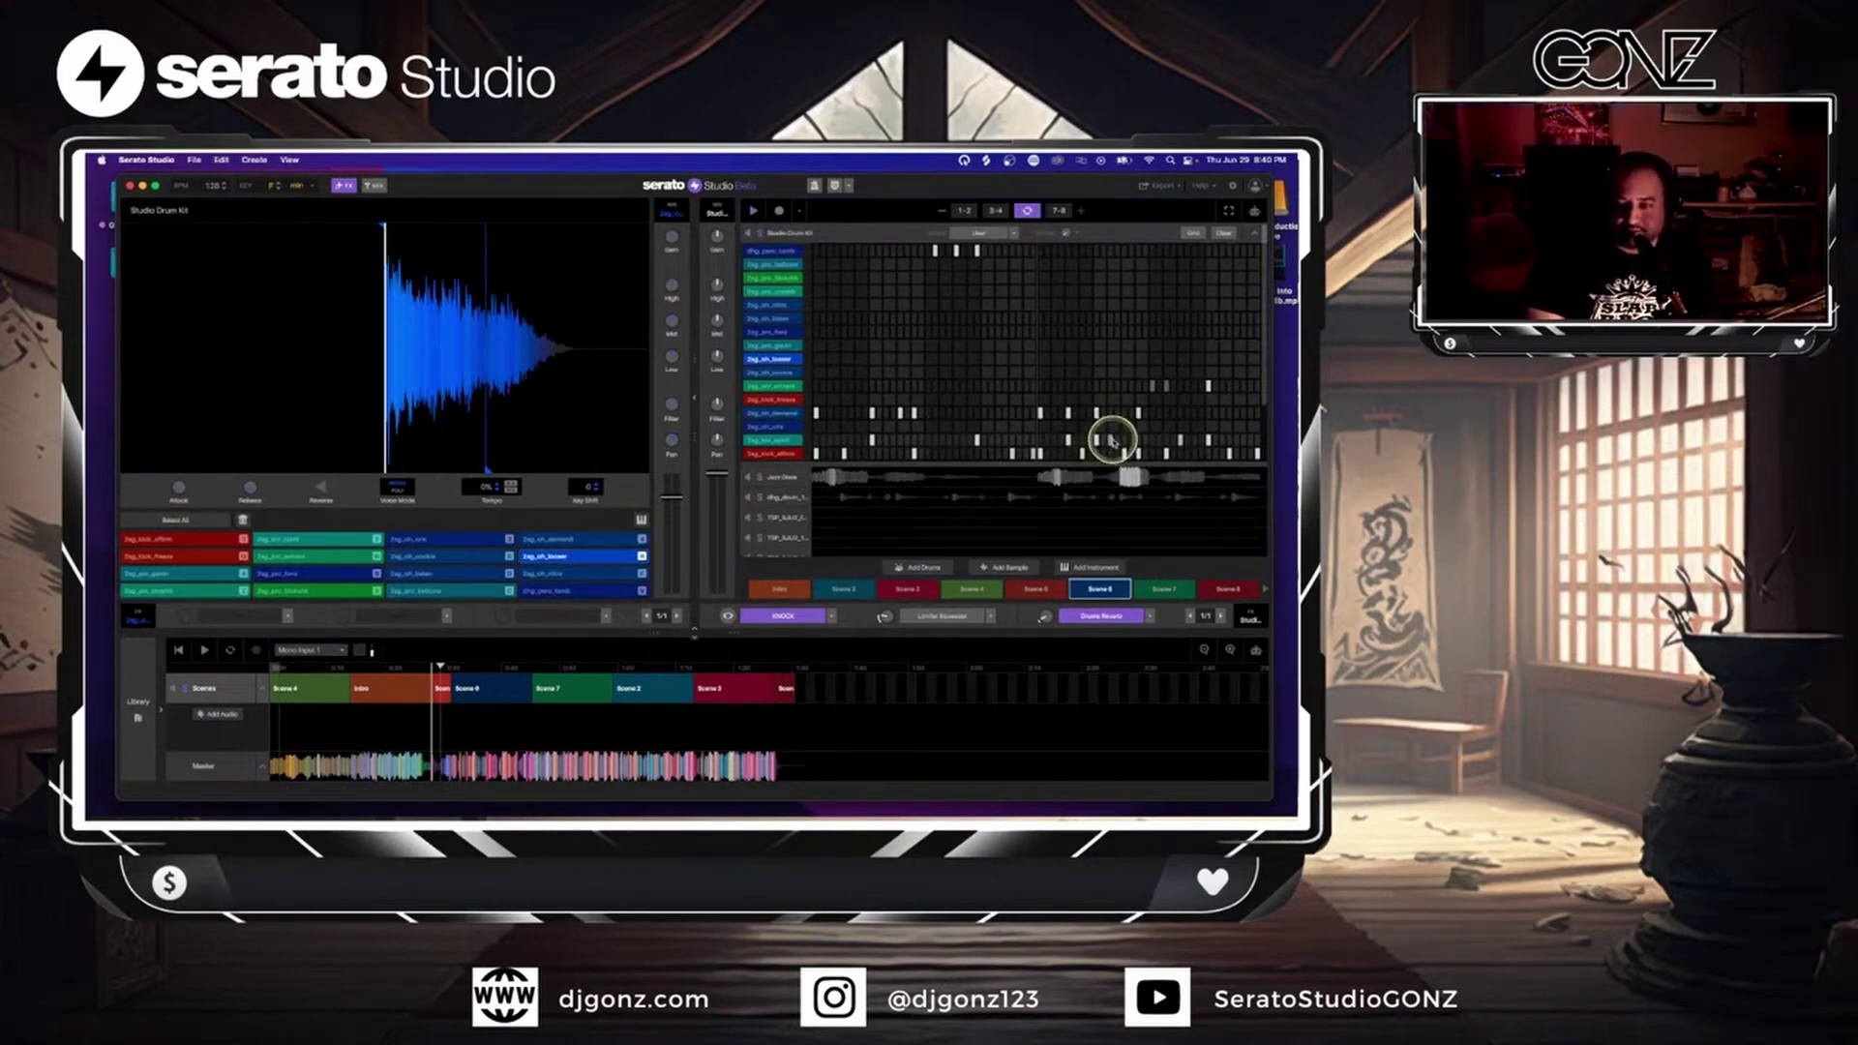
click(1112, 441)
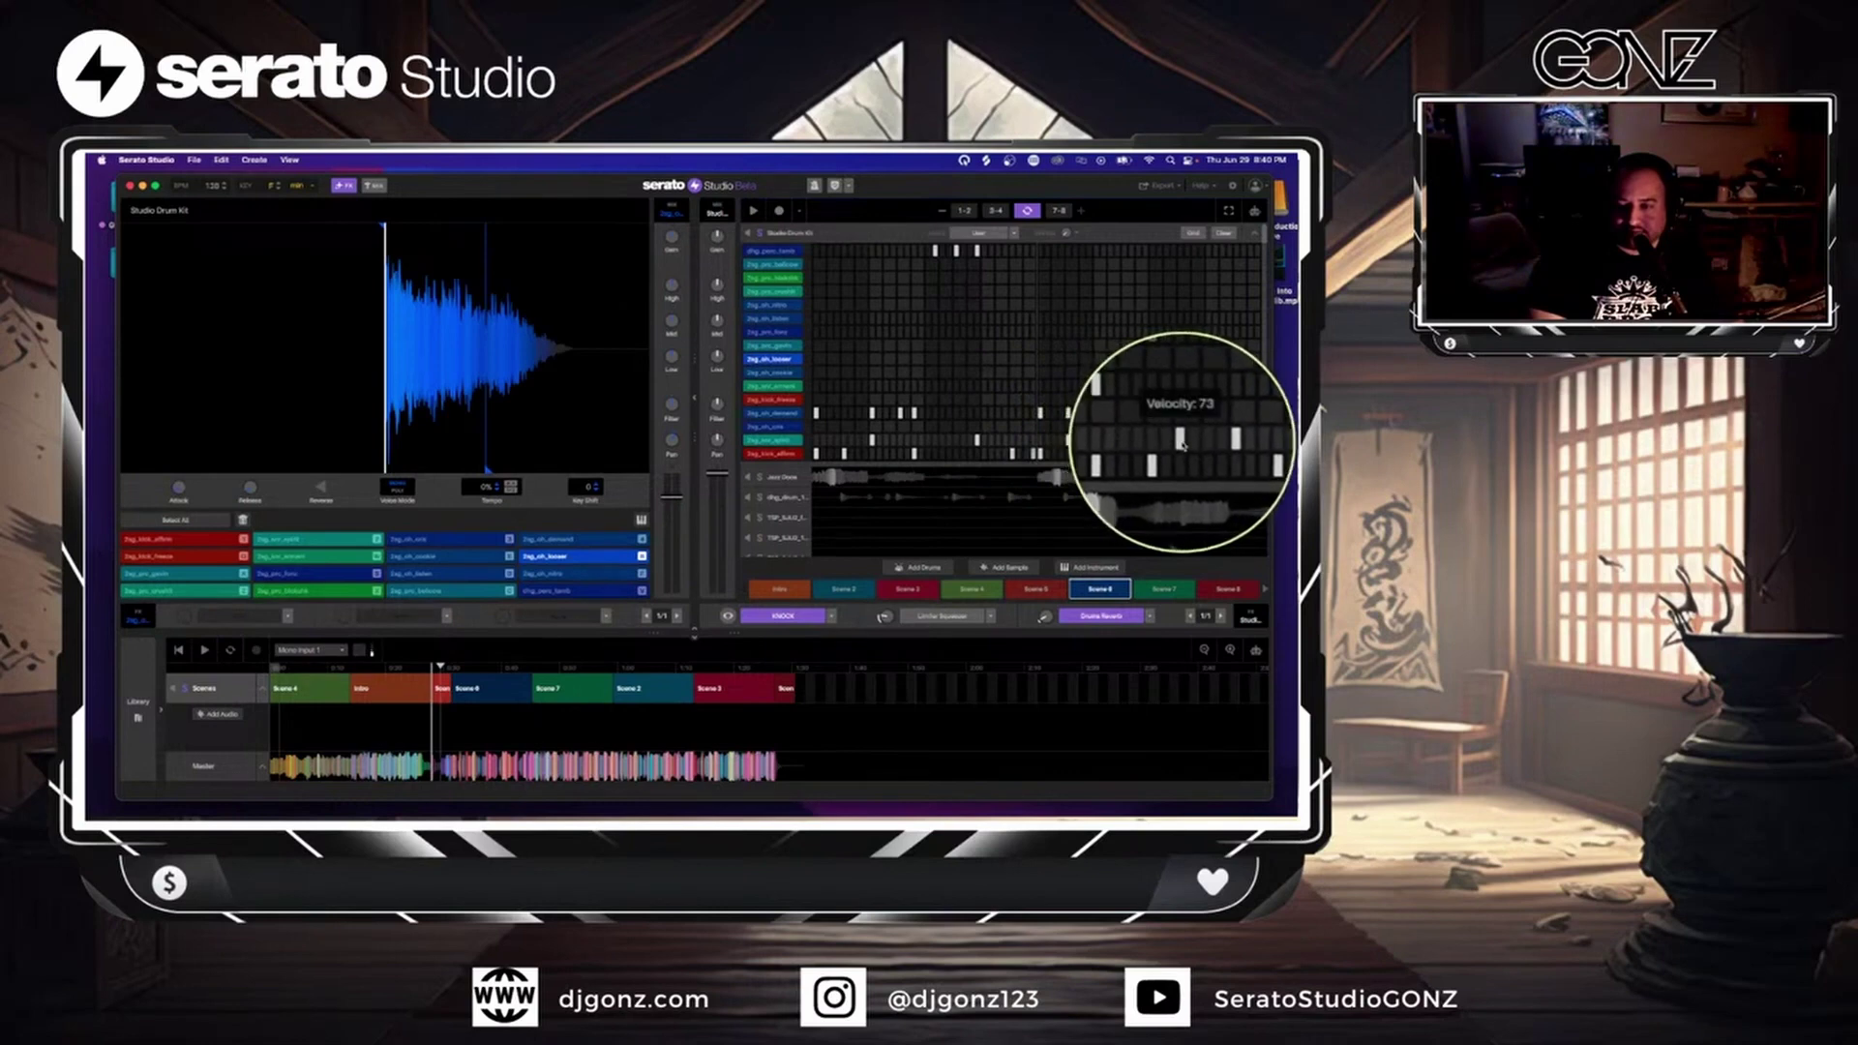
key(space)
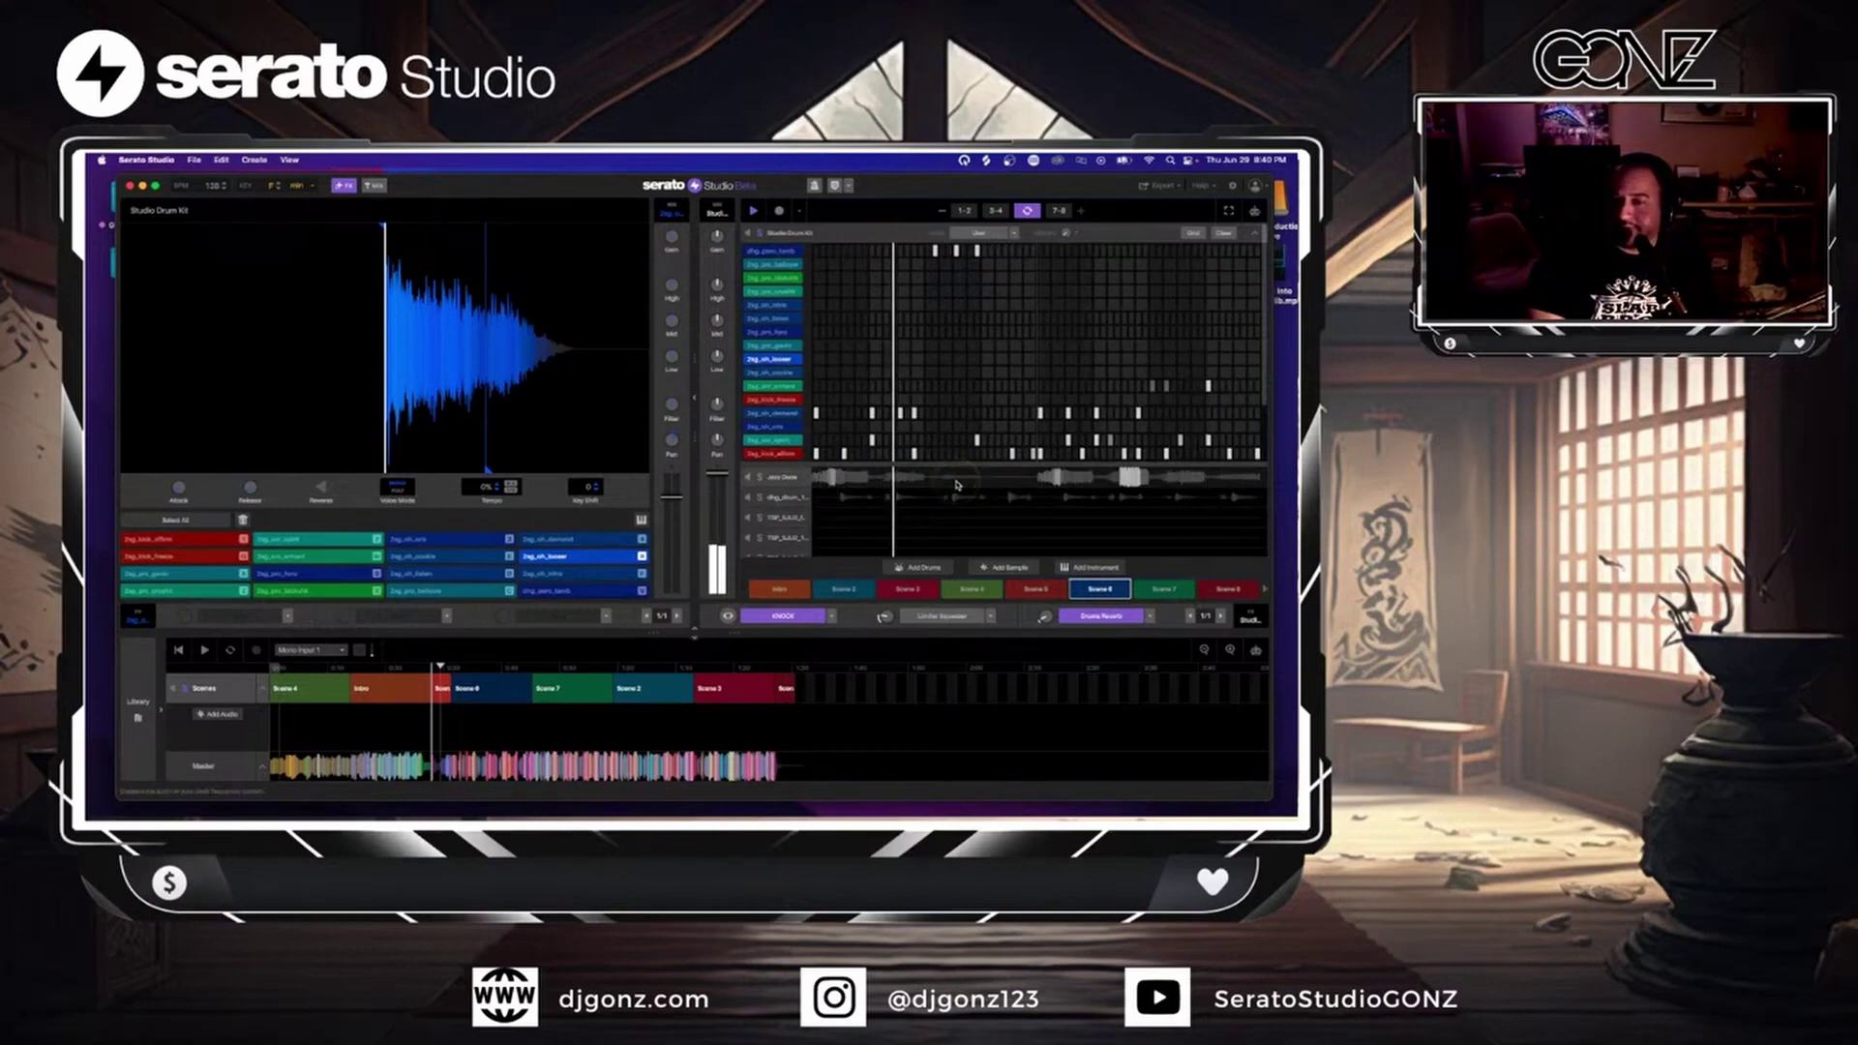
click(1011, 305)
click(1028, 210)
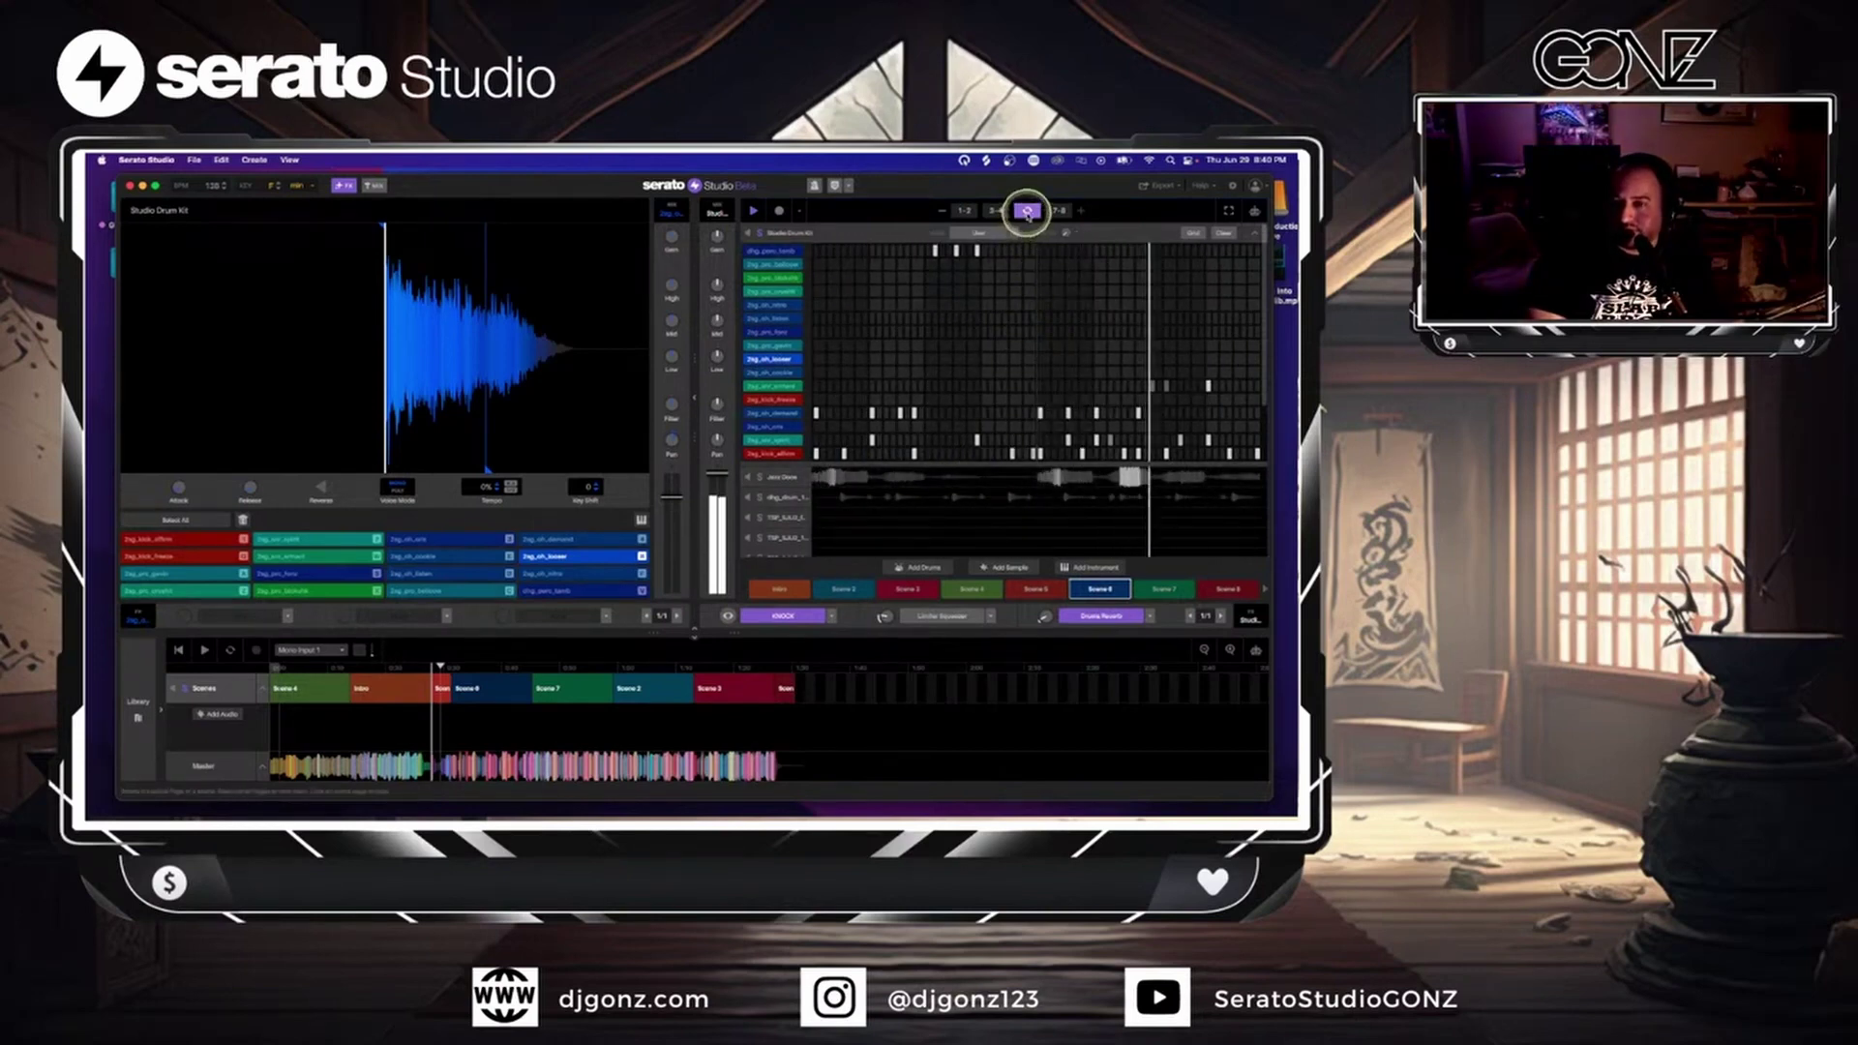
click(1037, 407)
click(1032, 461)
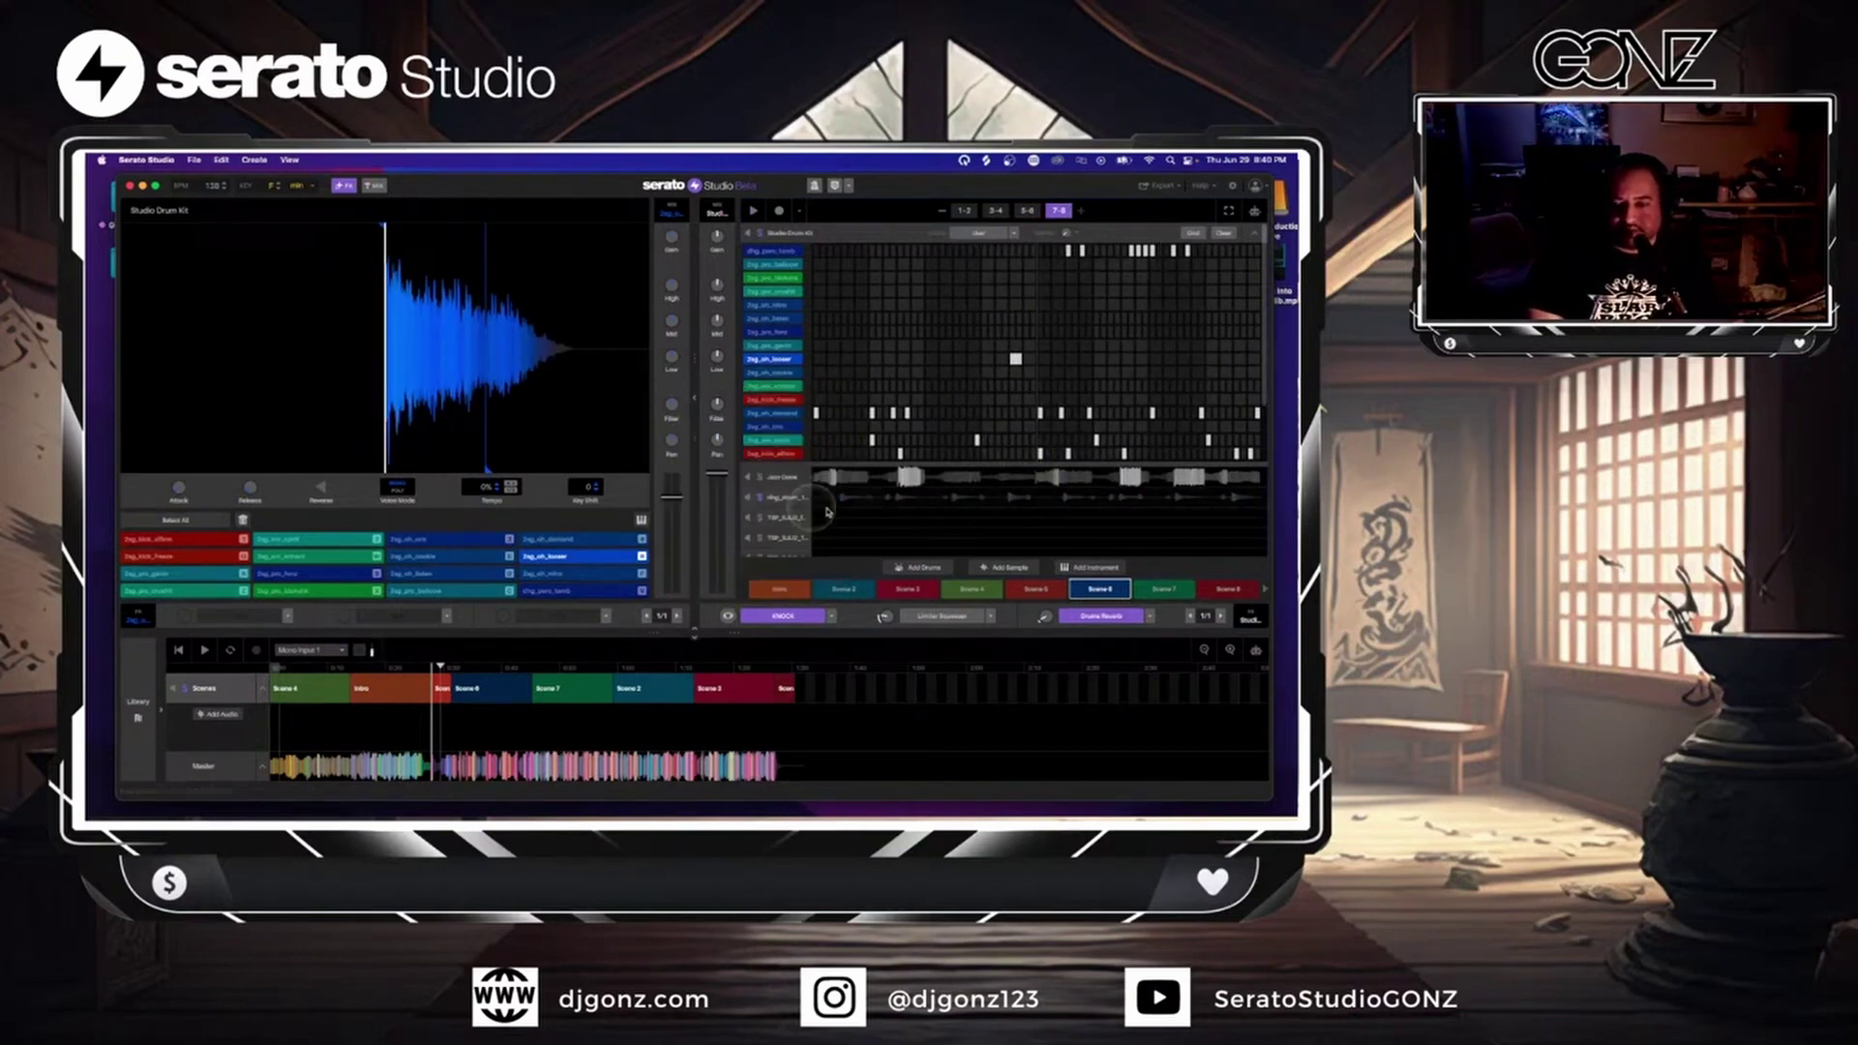
- Play Scene 6's drum loop deck alongside the Studio Drum Kit, look over the remaining decks, and release the solo
click(996, 523)
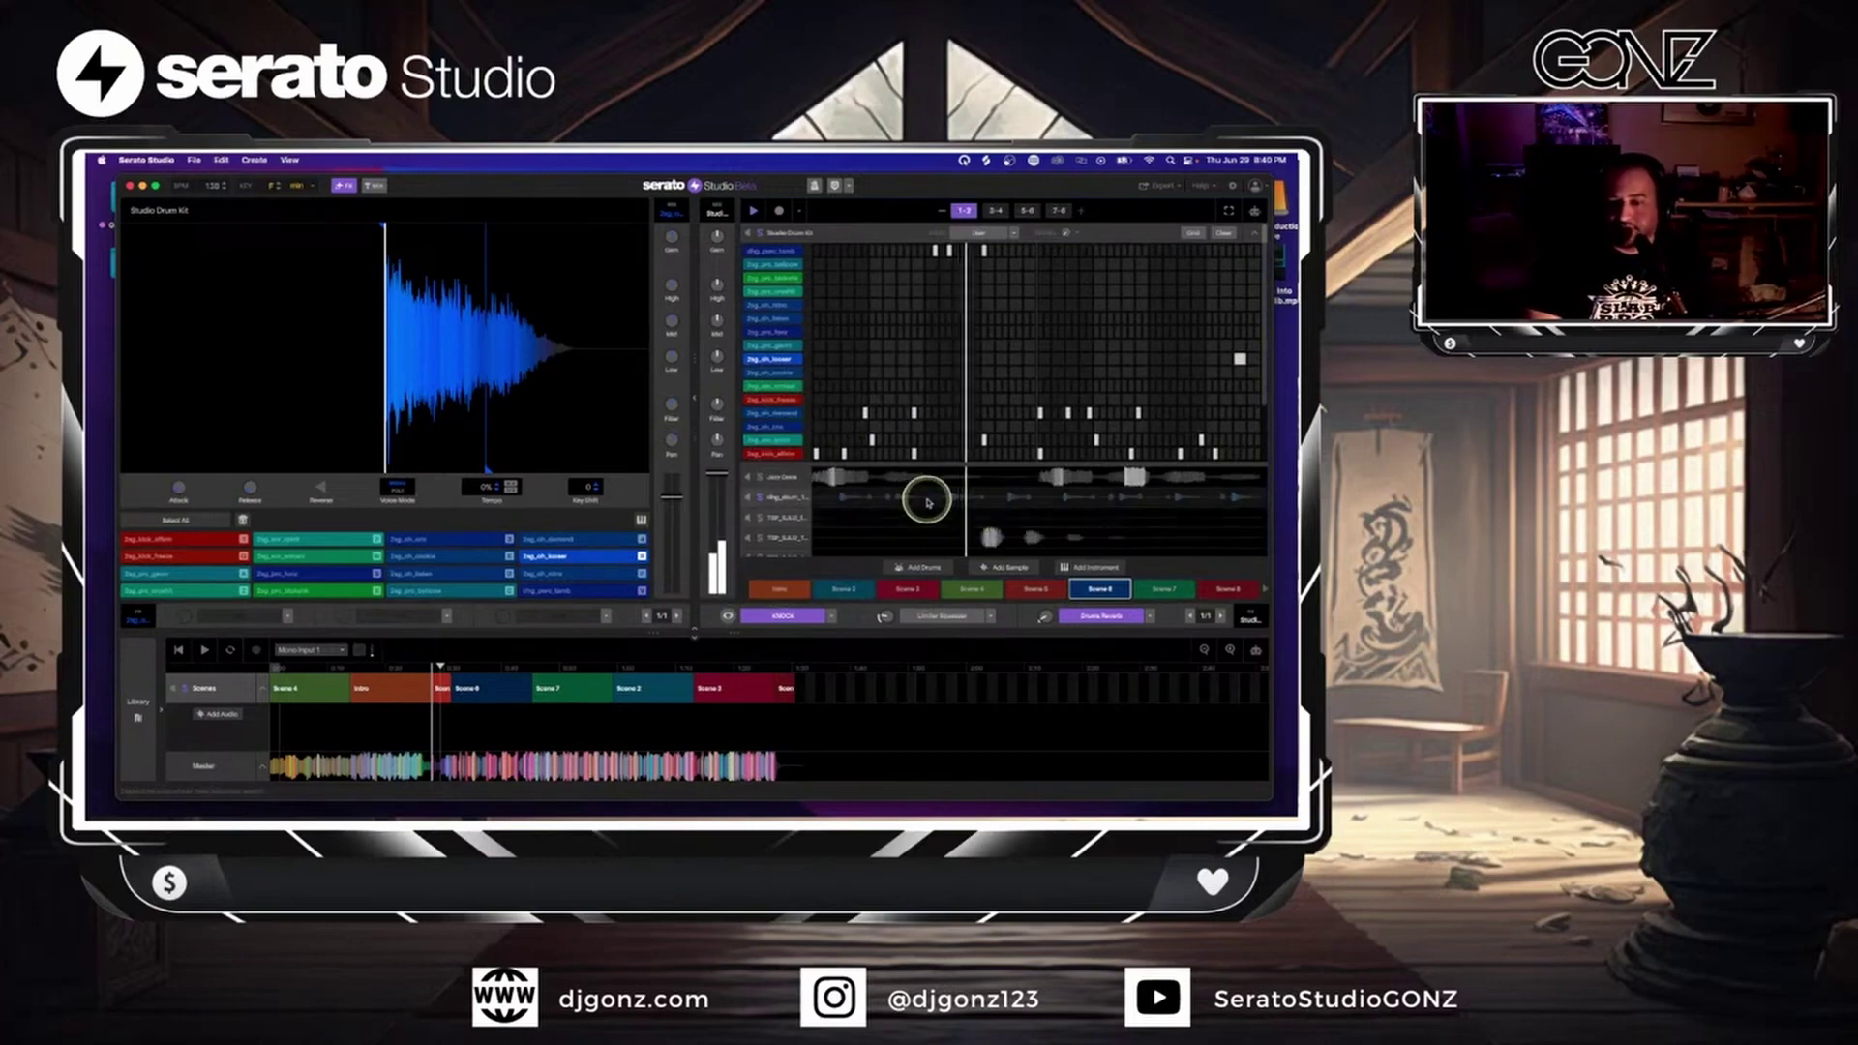
scroll(924, 498, down, 4)
scroll(927, 501, down, 3)
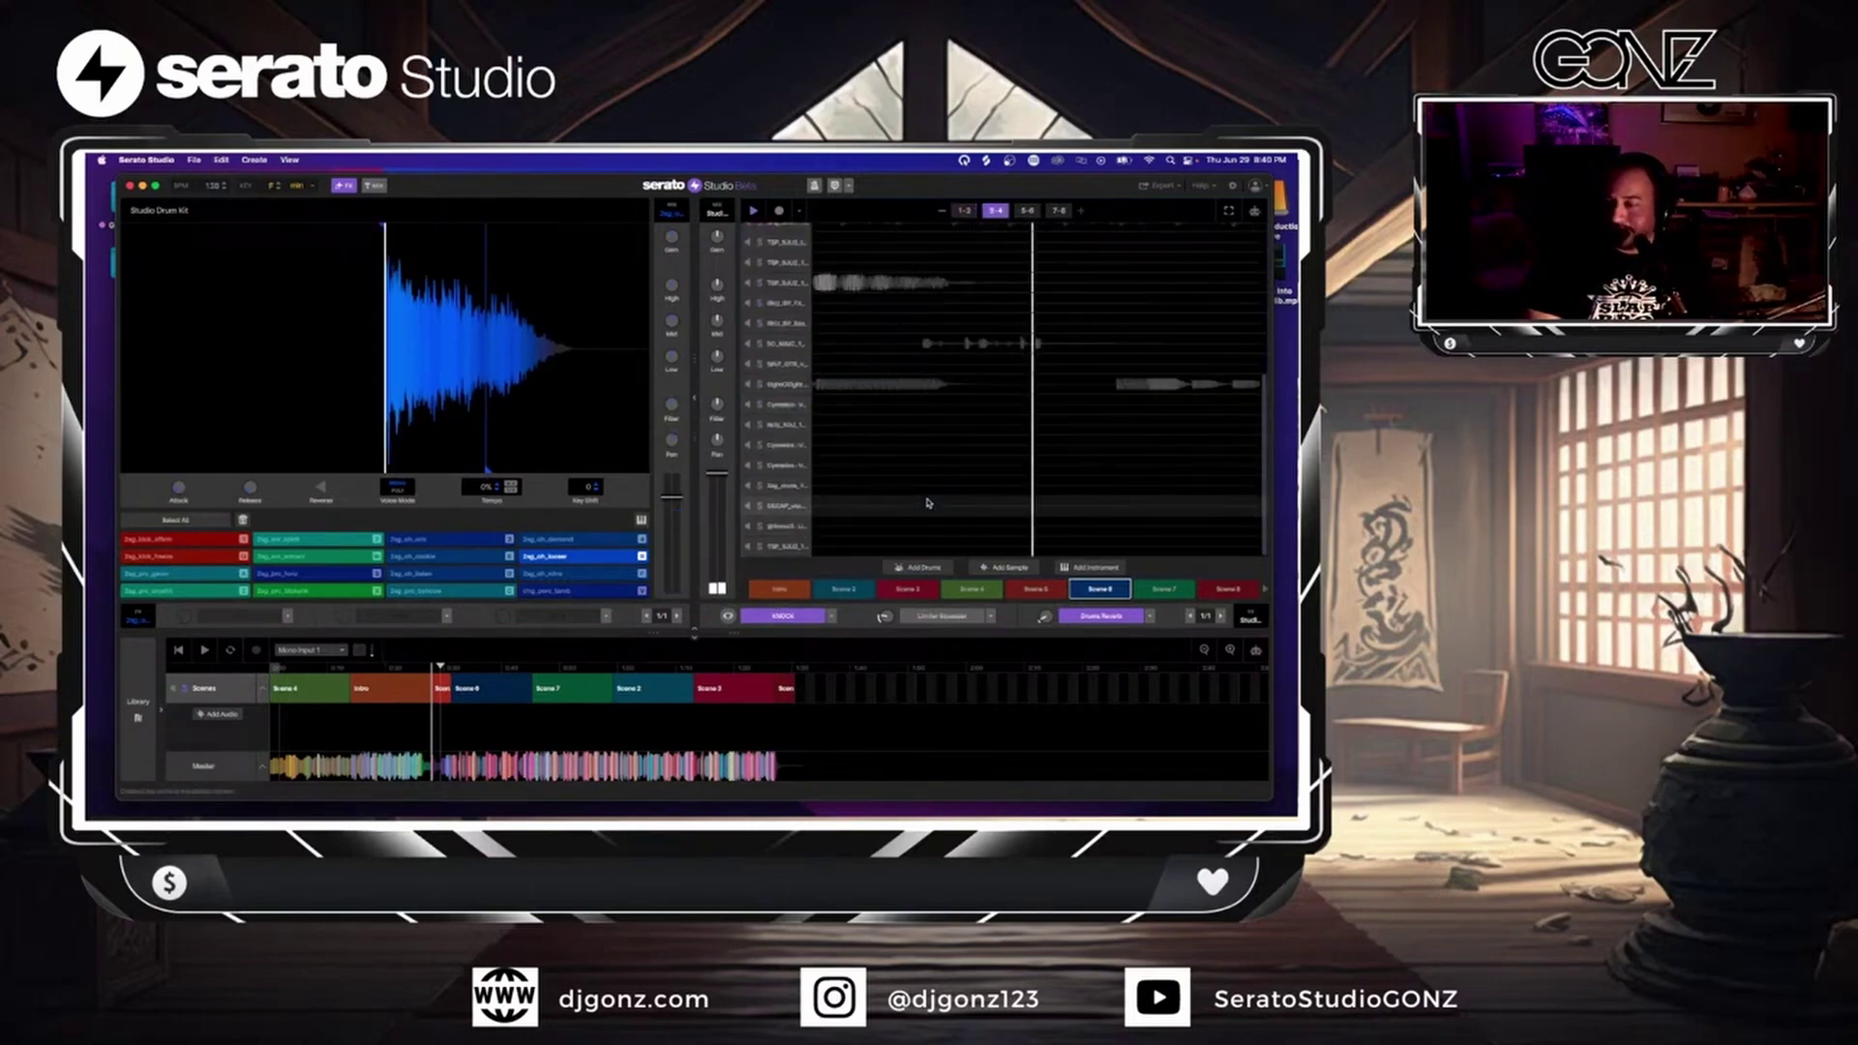
scroll(927, 503, up, 5)
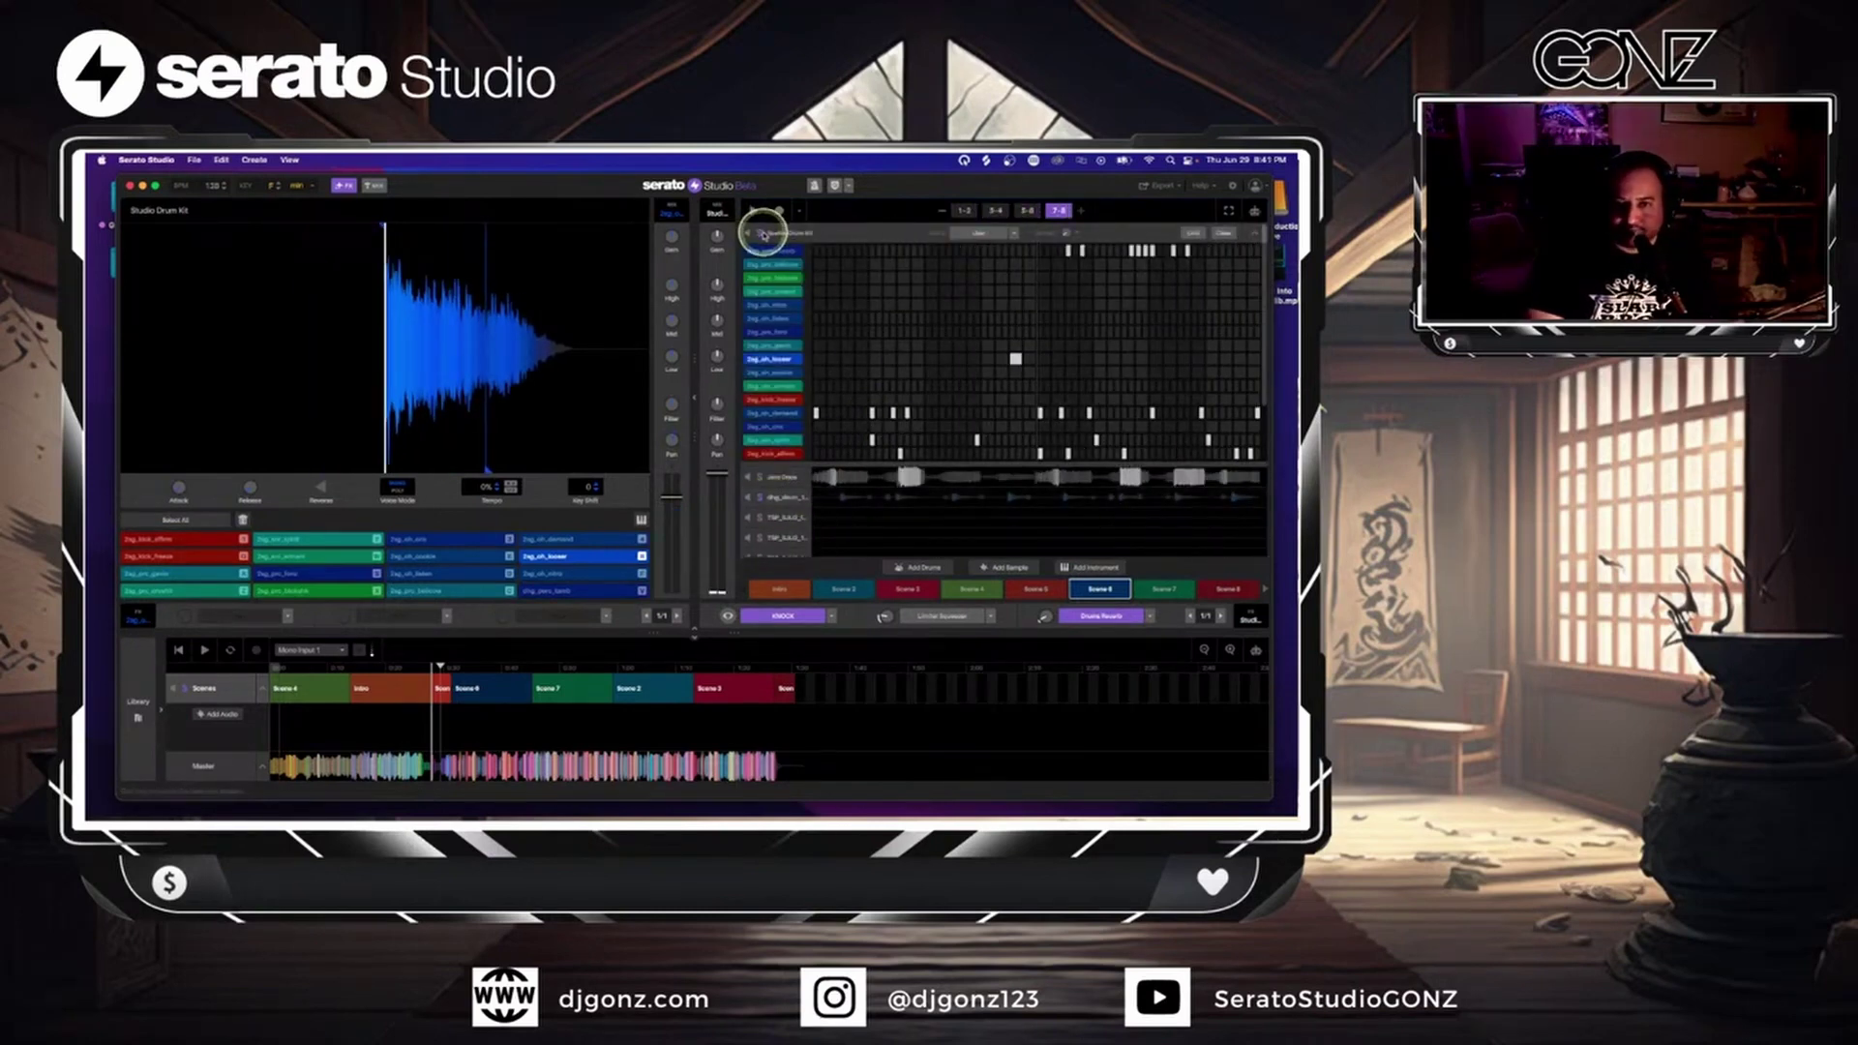
click(925, 501)
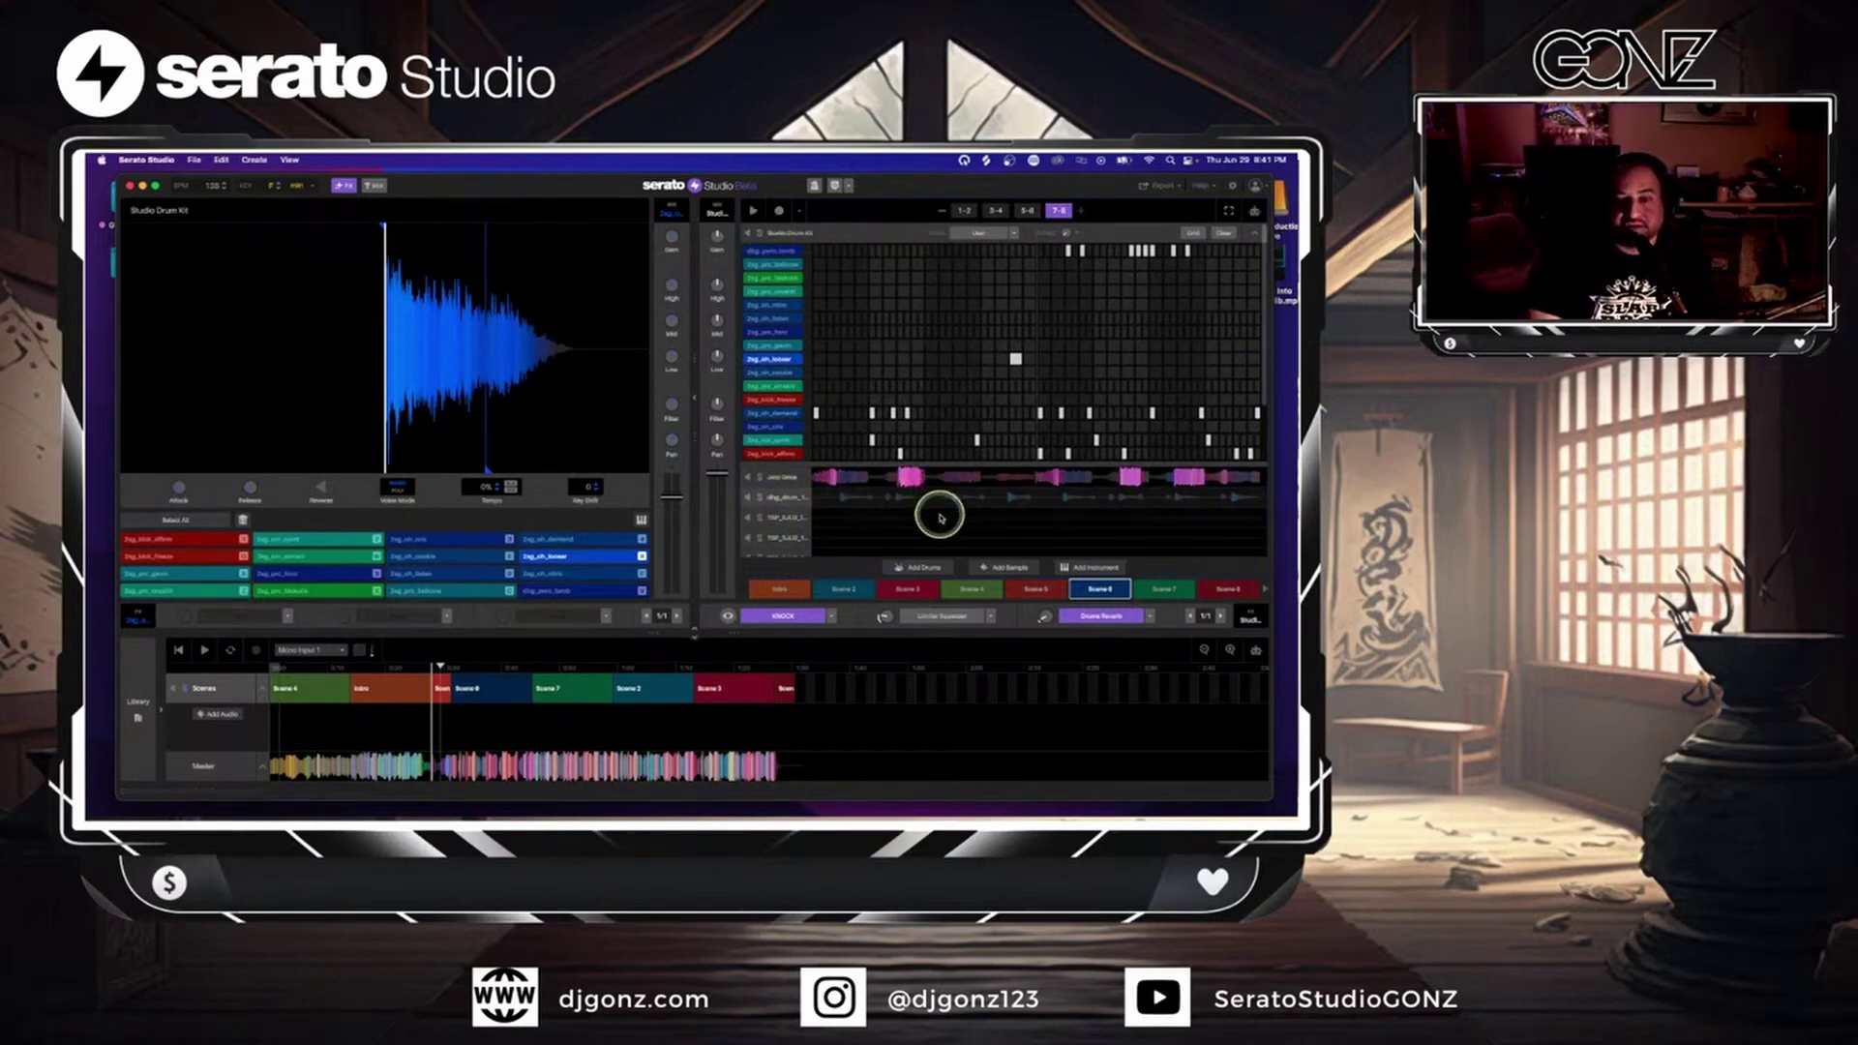
- Find and expand the EightOEight Sub Bass deck in Scene 6, and play the scene with it open
scroll(940, 518, down, 5)
scroll(940, 513, up, 5)
scroll(937, 507, down, 3)
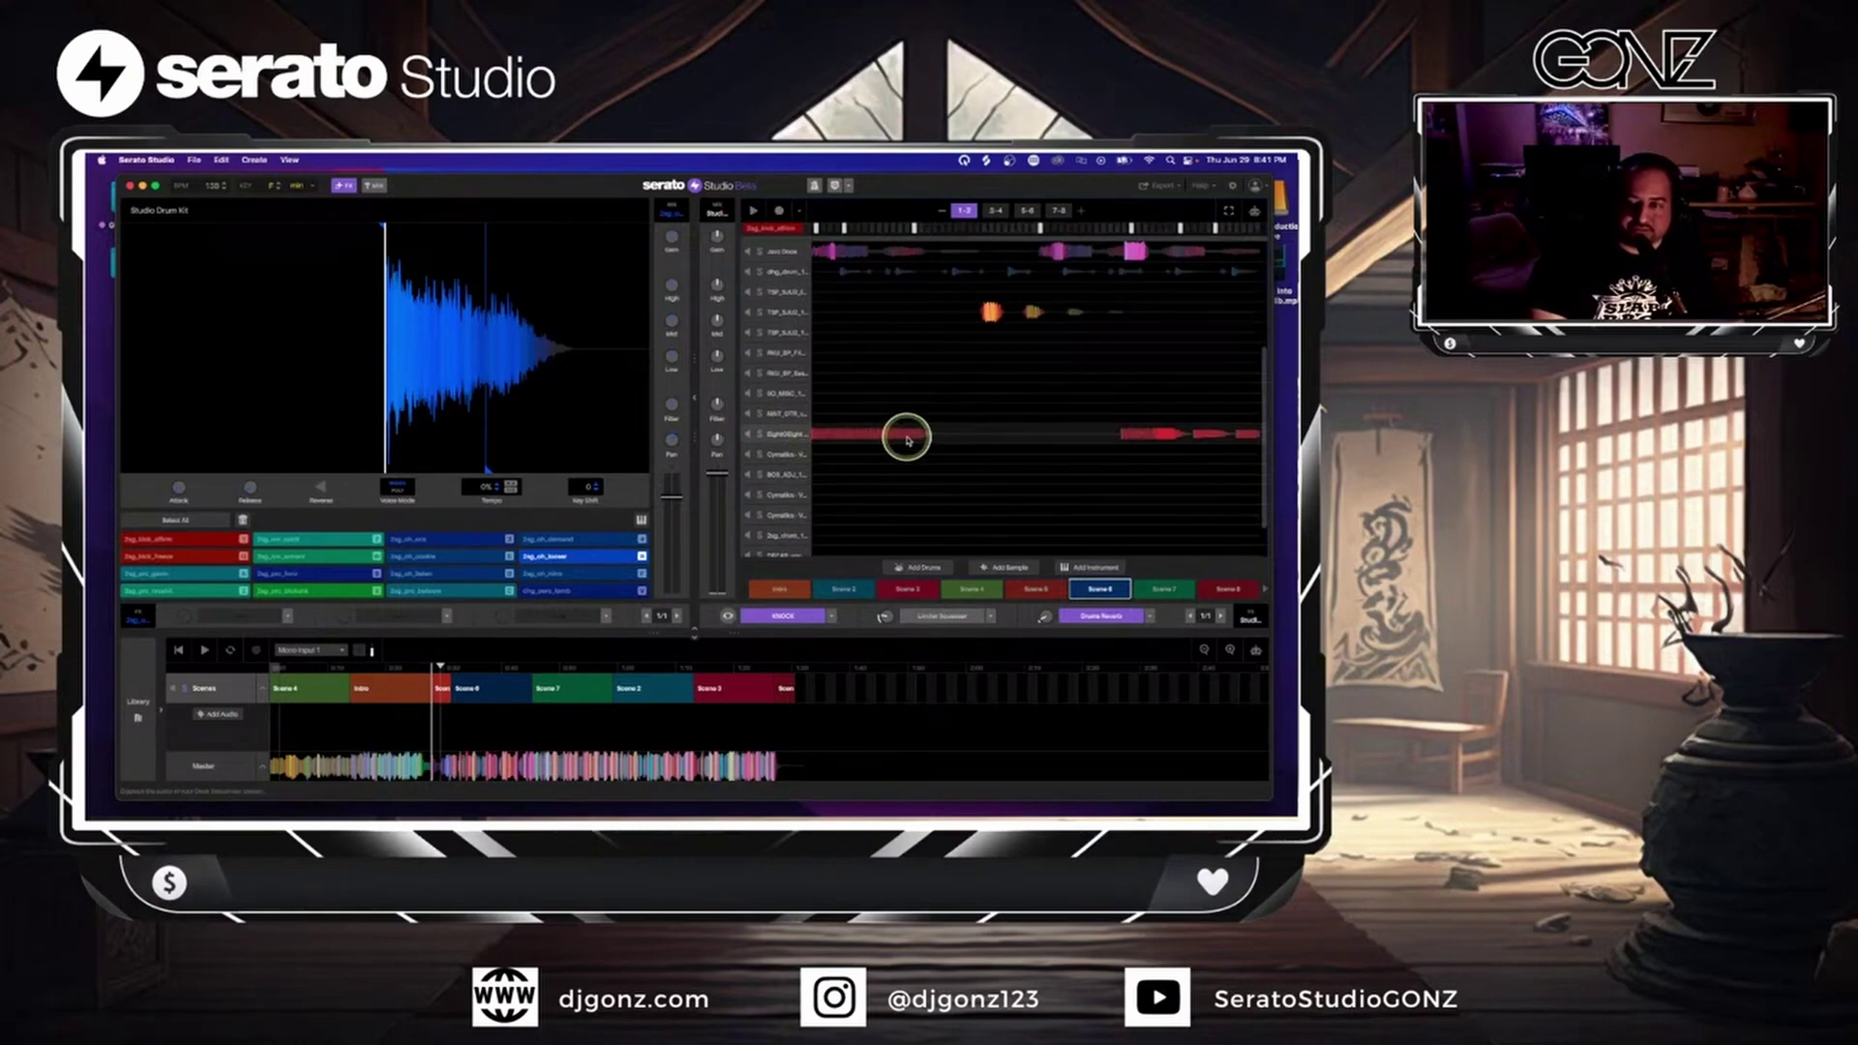
double_click(907, 441)
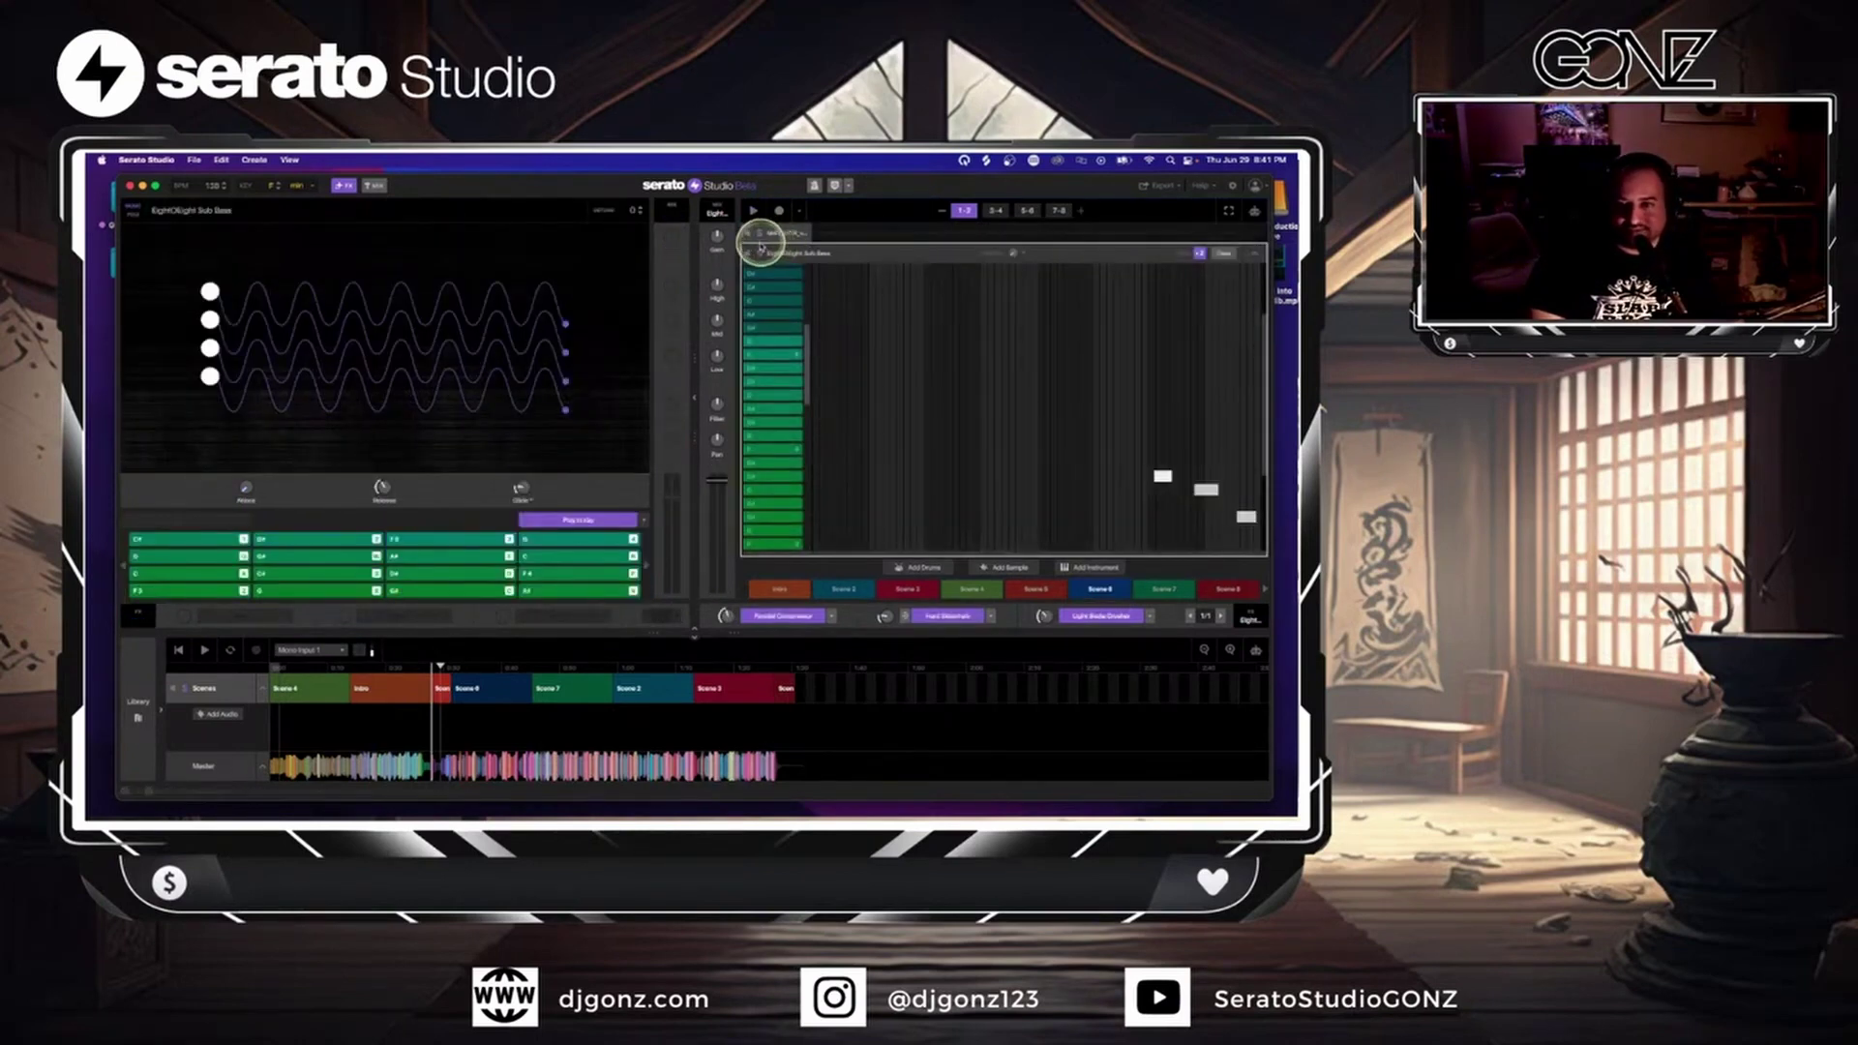
key(space)
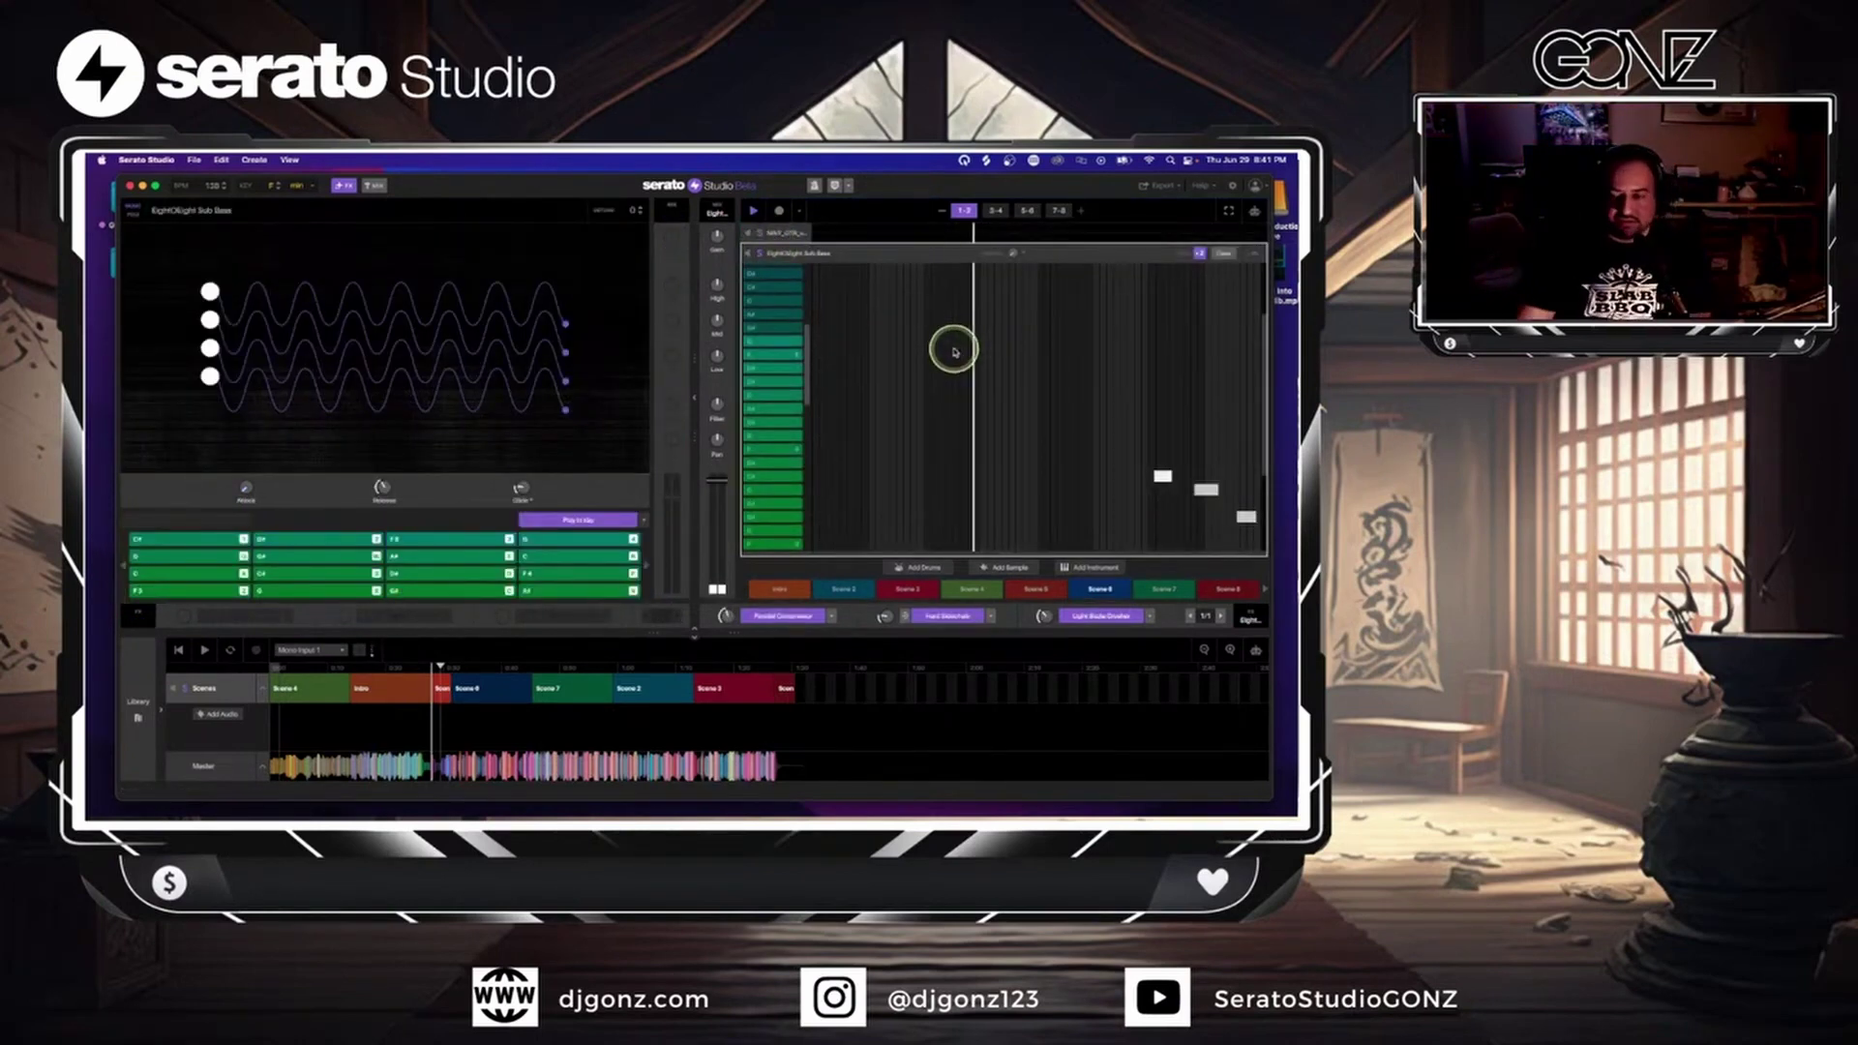
- Bring the sub bass deck's lower notes into view, select the short low note in bars 3-4, and loop those bars
scroll(955, 353, down, 2)
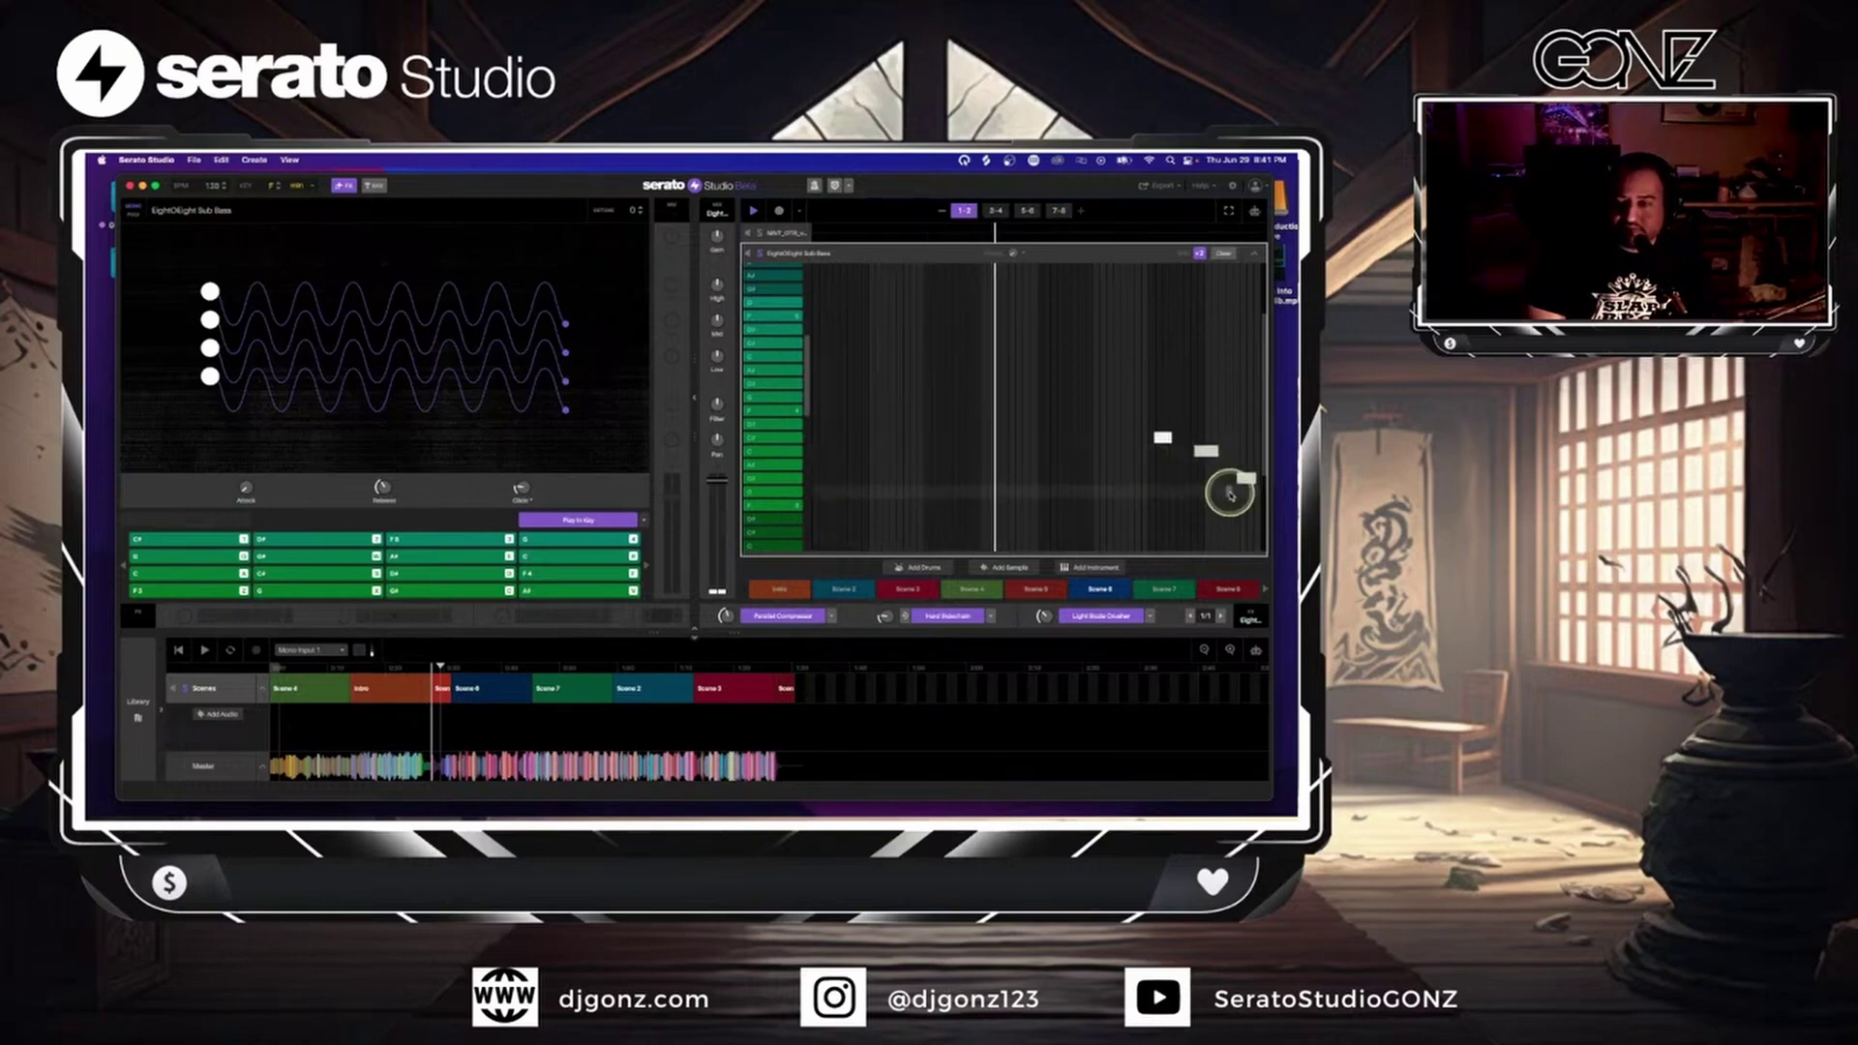
scroll(1227, 490, down, 3)
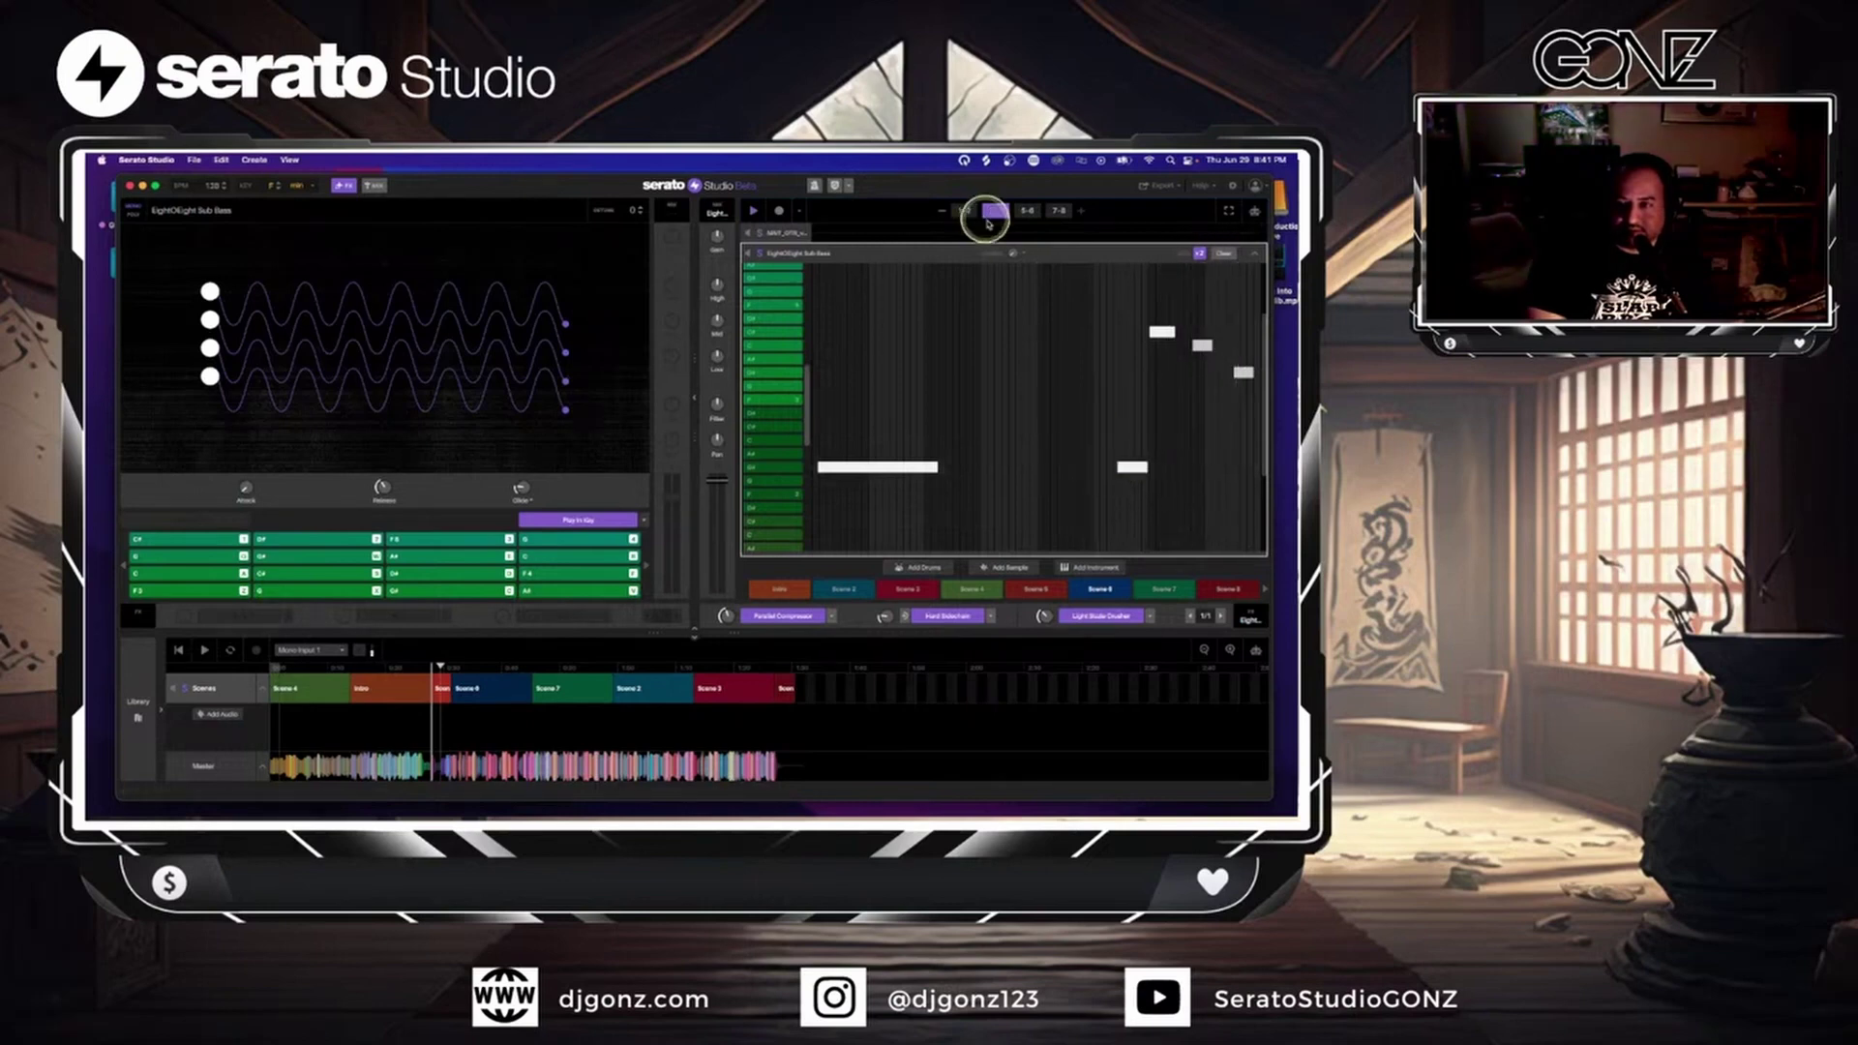
click(1147, 468)
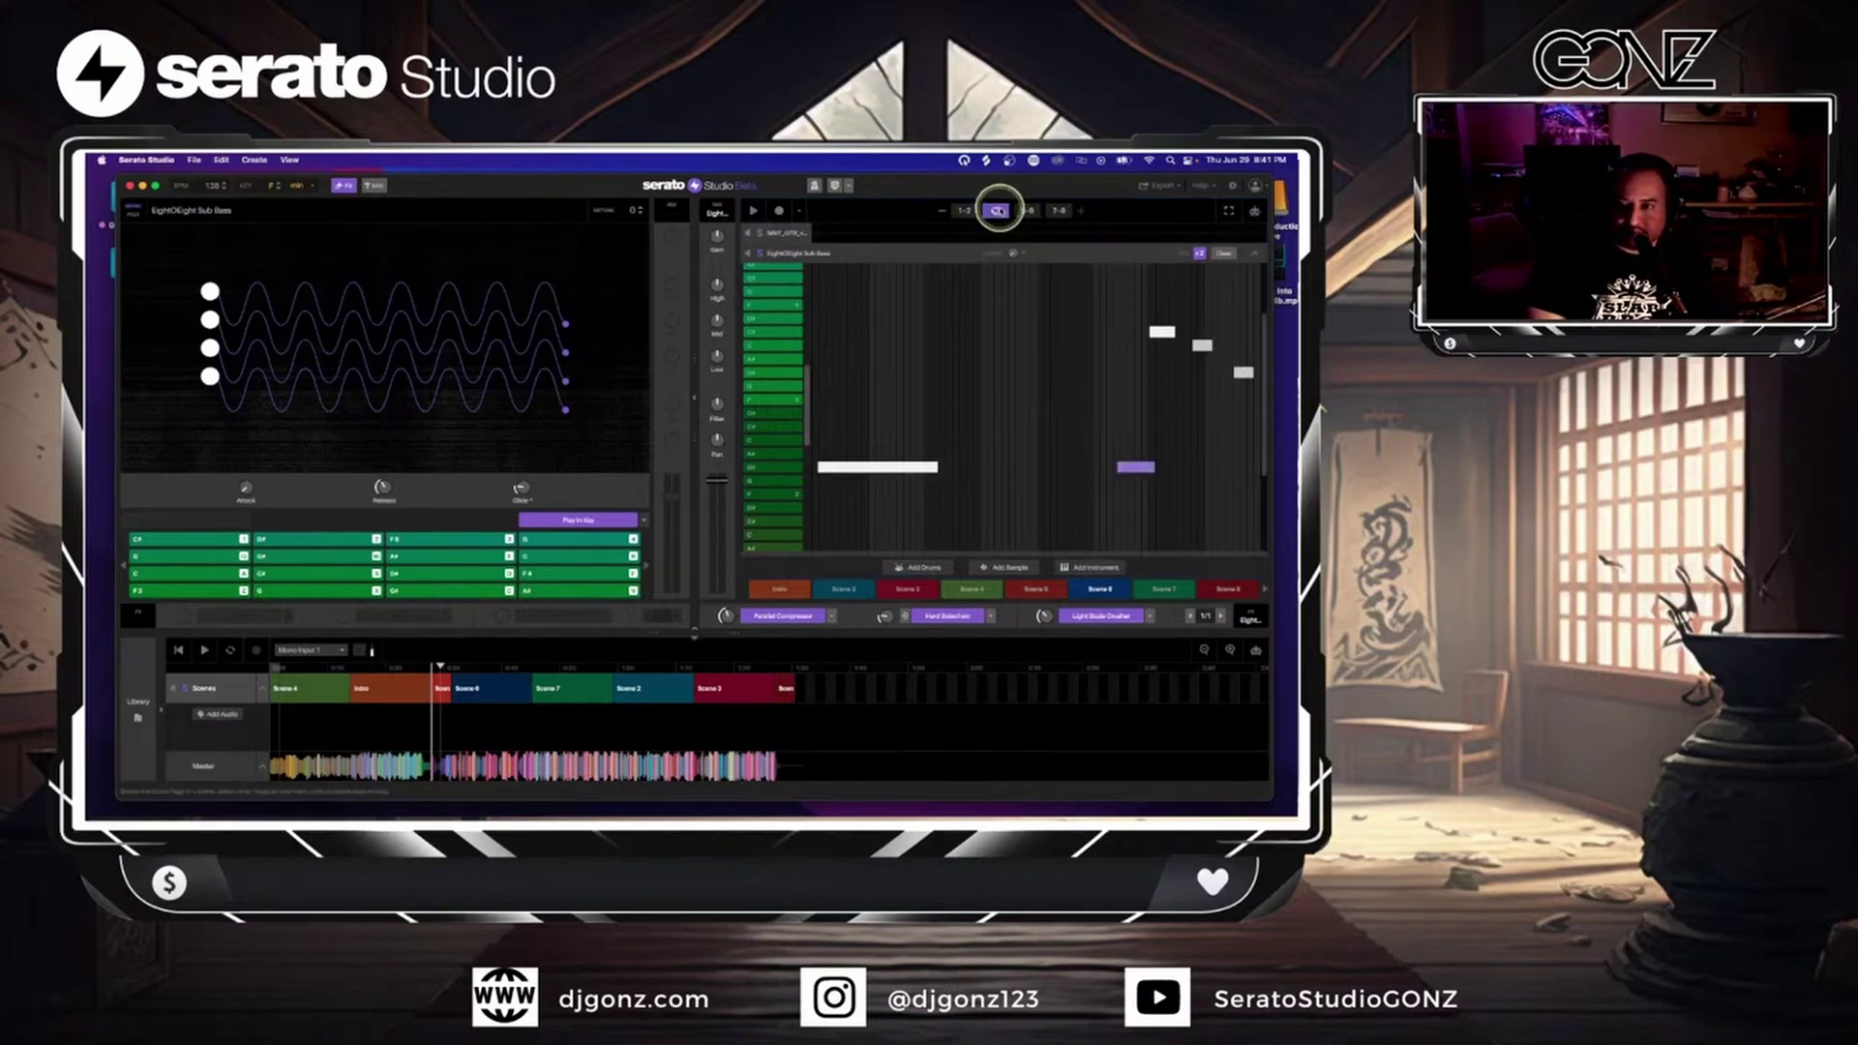
- Play the sub bass line in looped bars 3-4, release the loop, and collapse the deck to hear Scene 6
key(space)
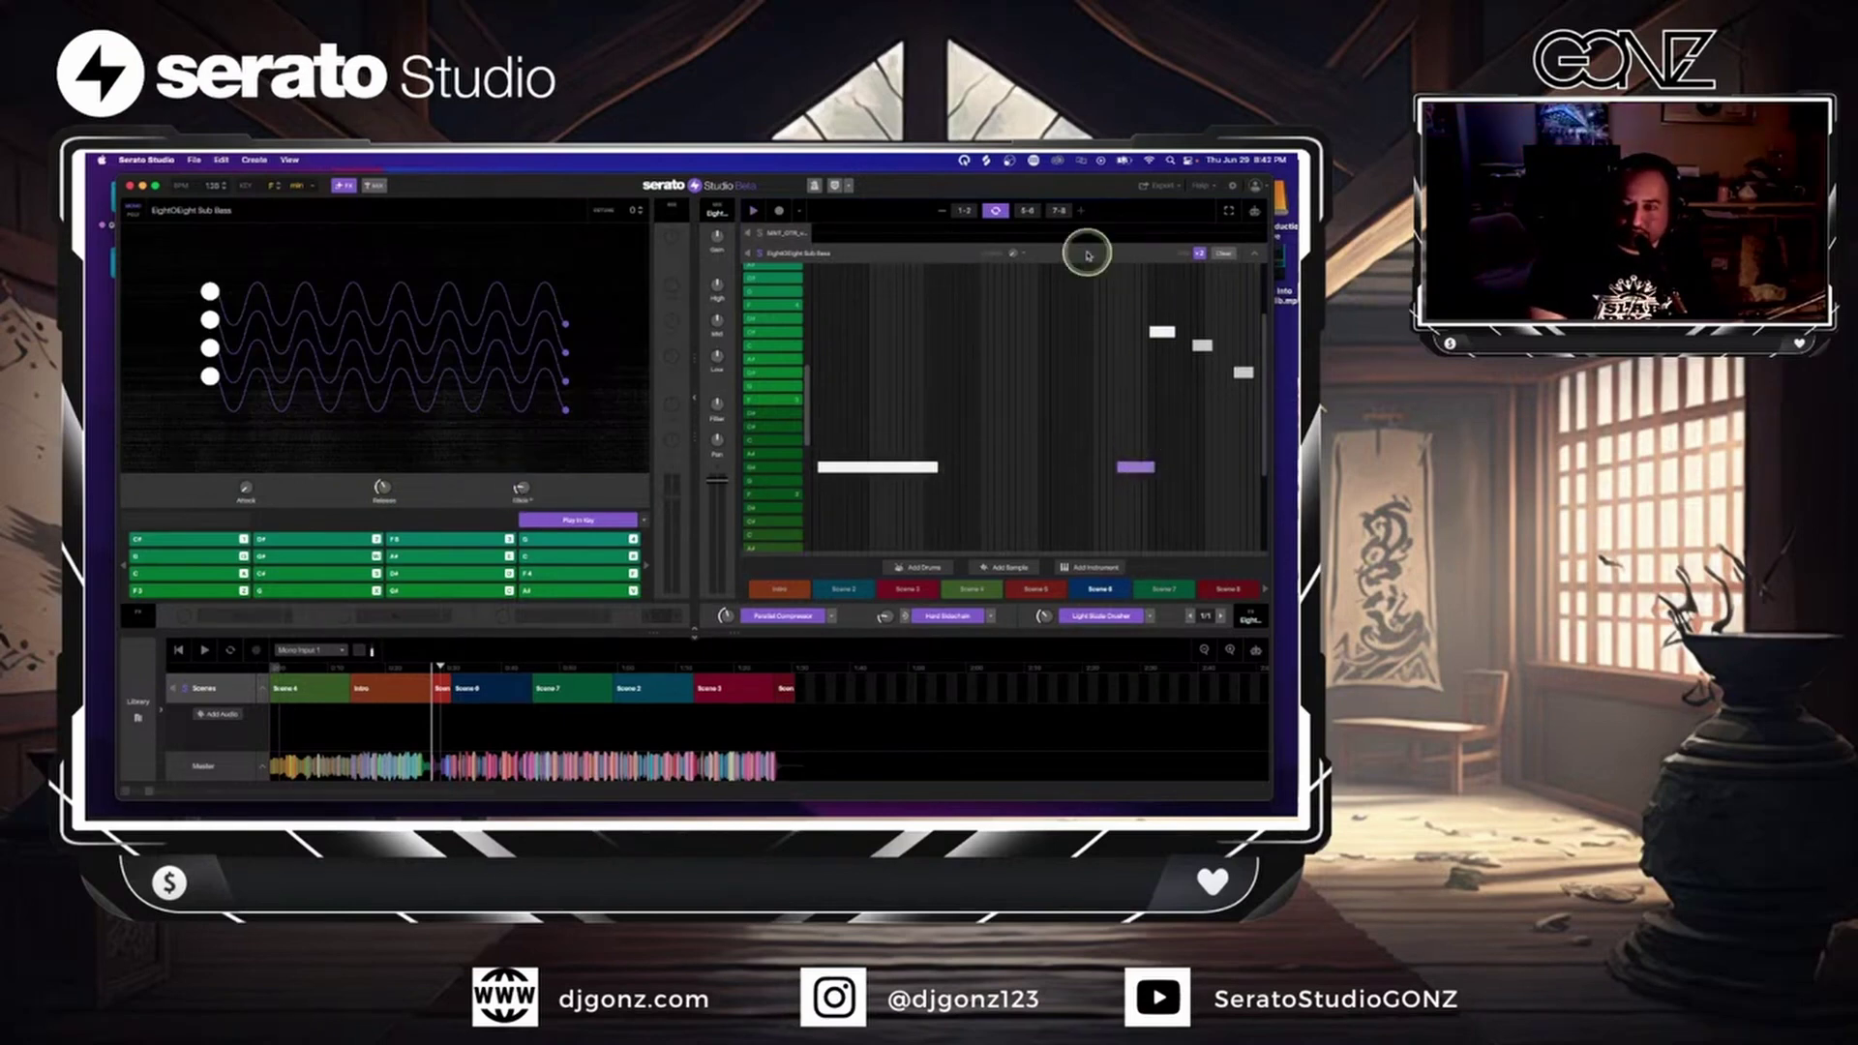
key(space)
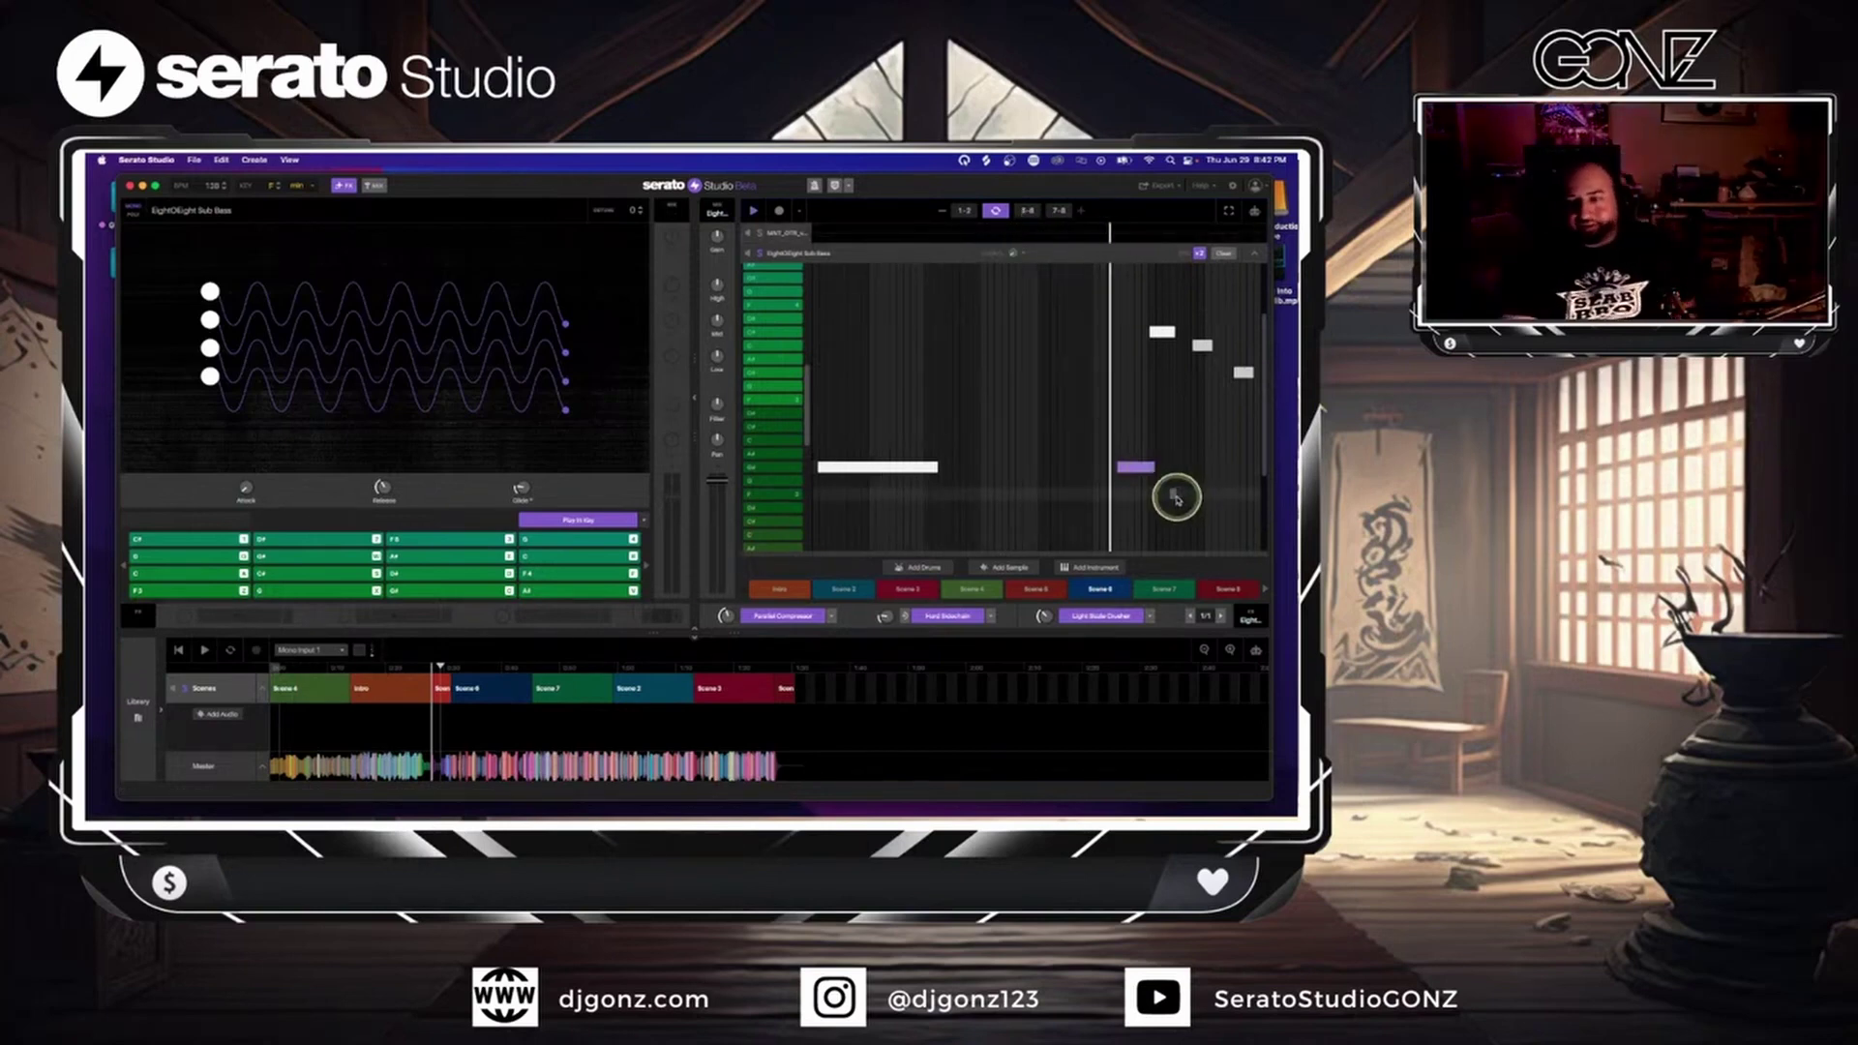
key(space)
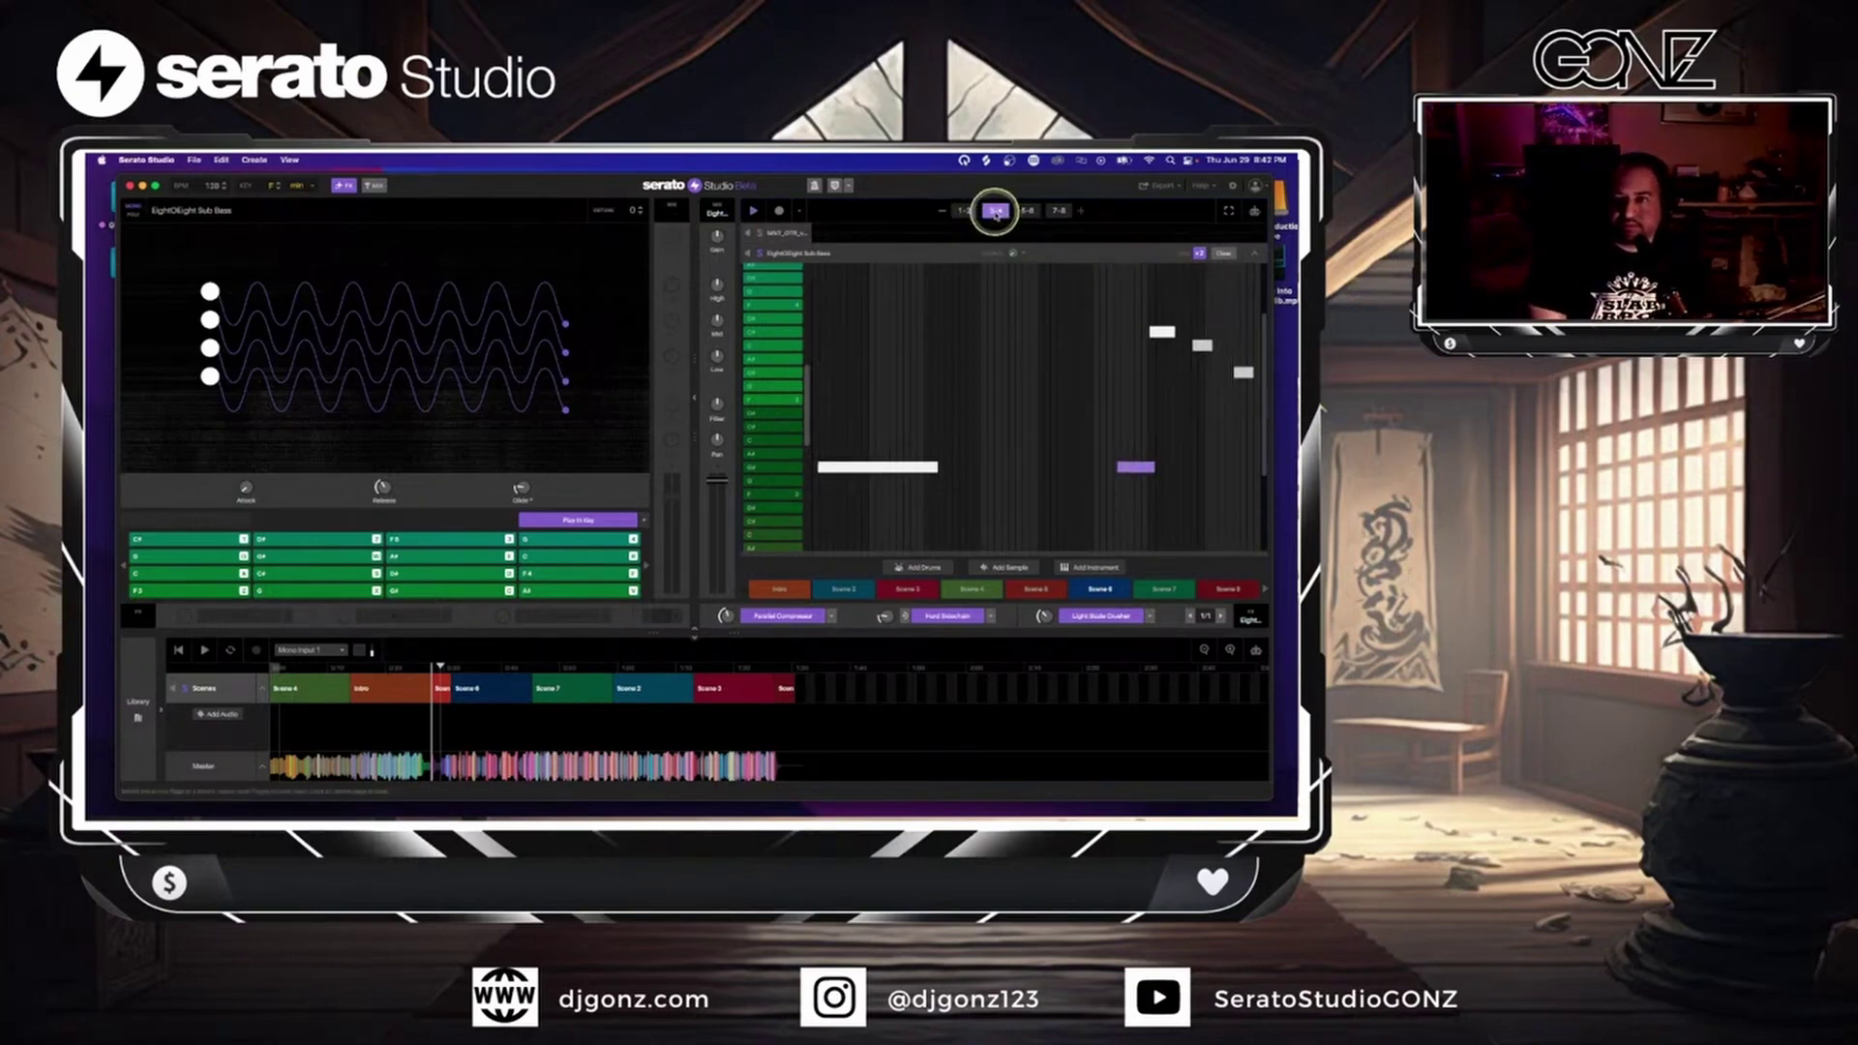
click(1225, 253)
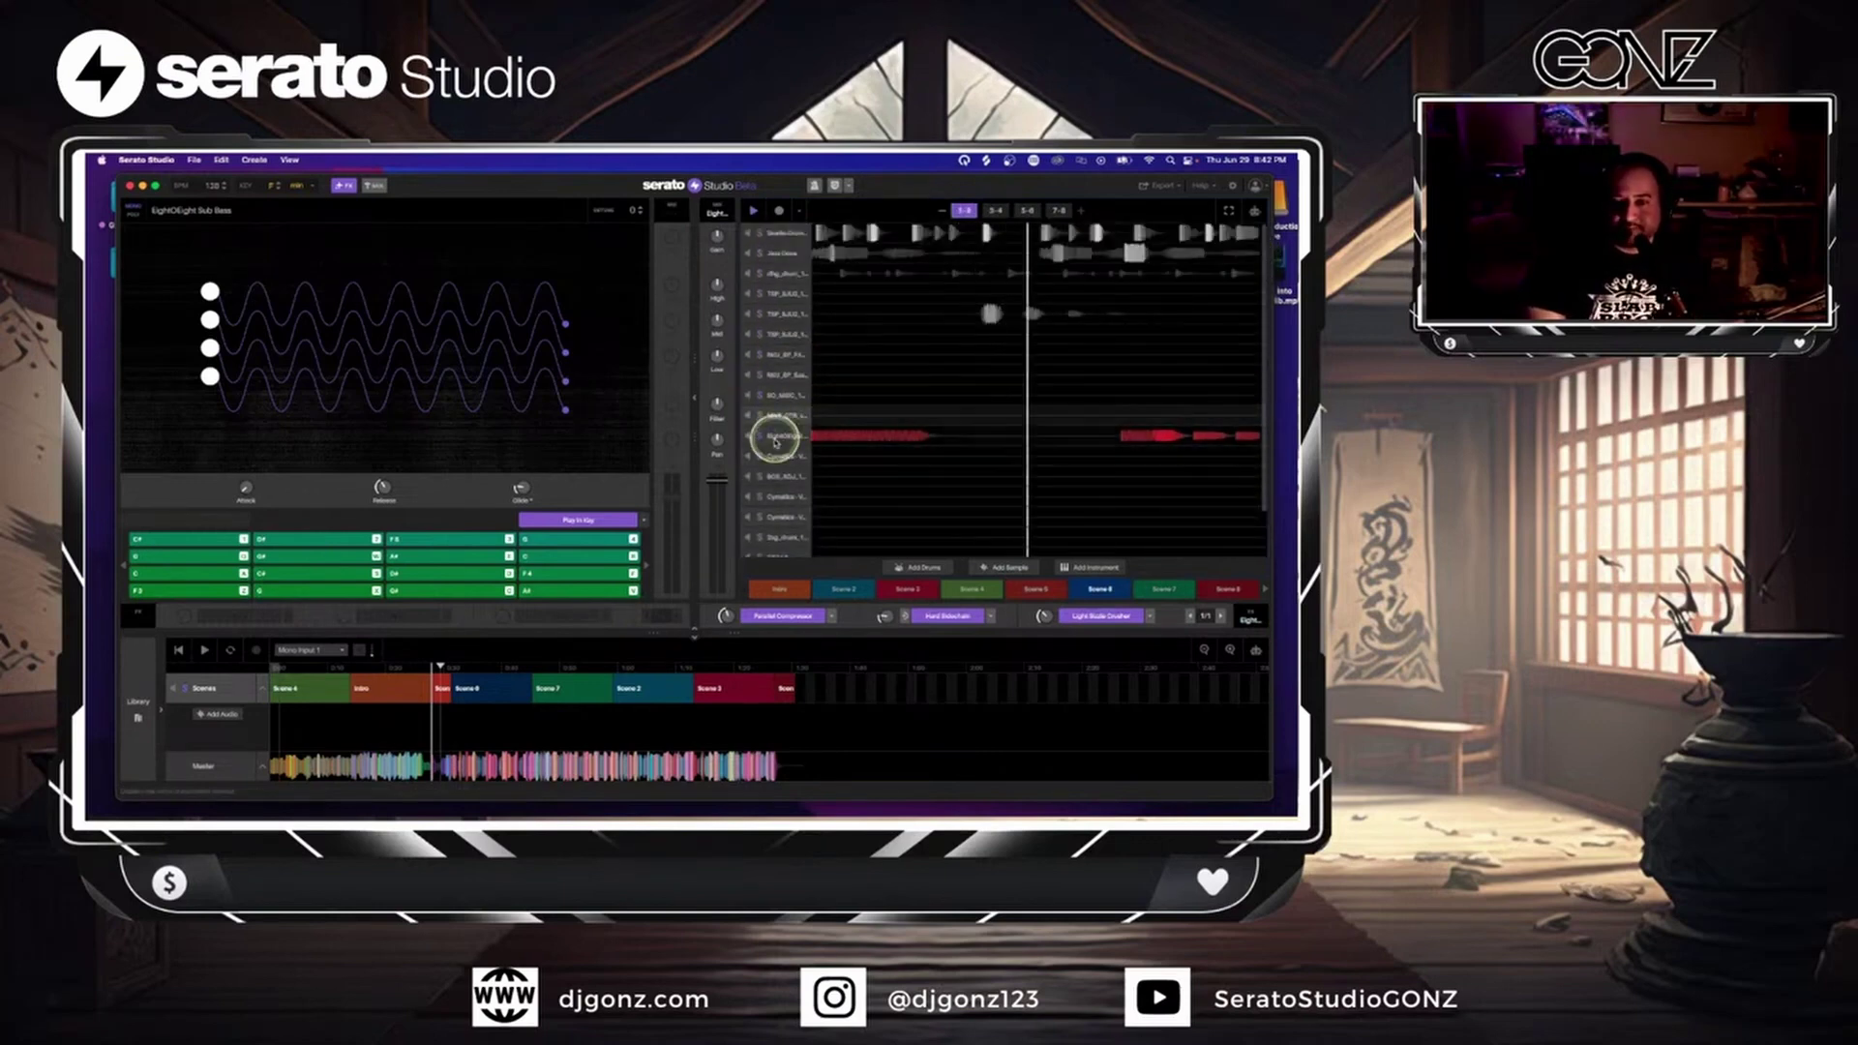
key(space)
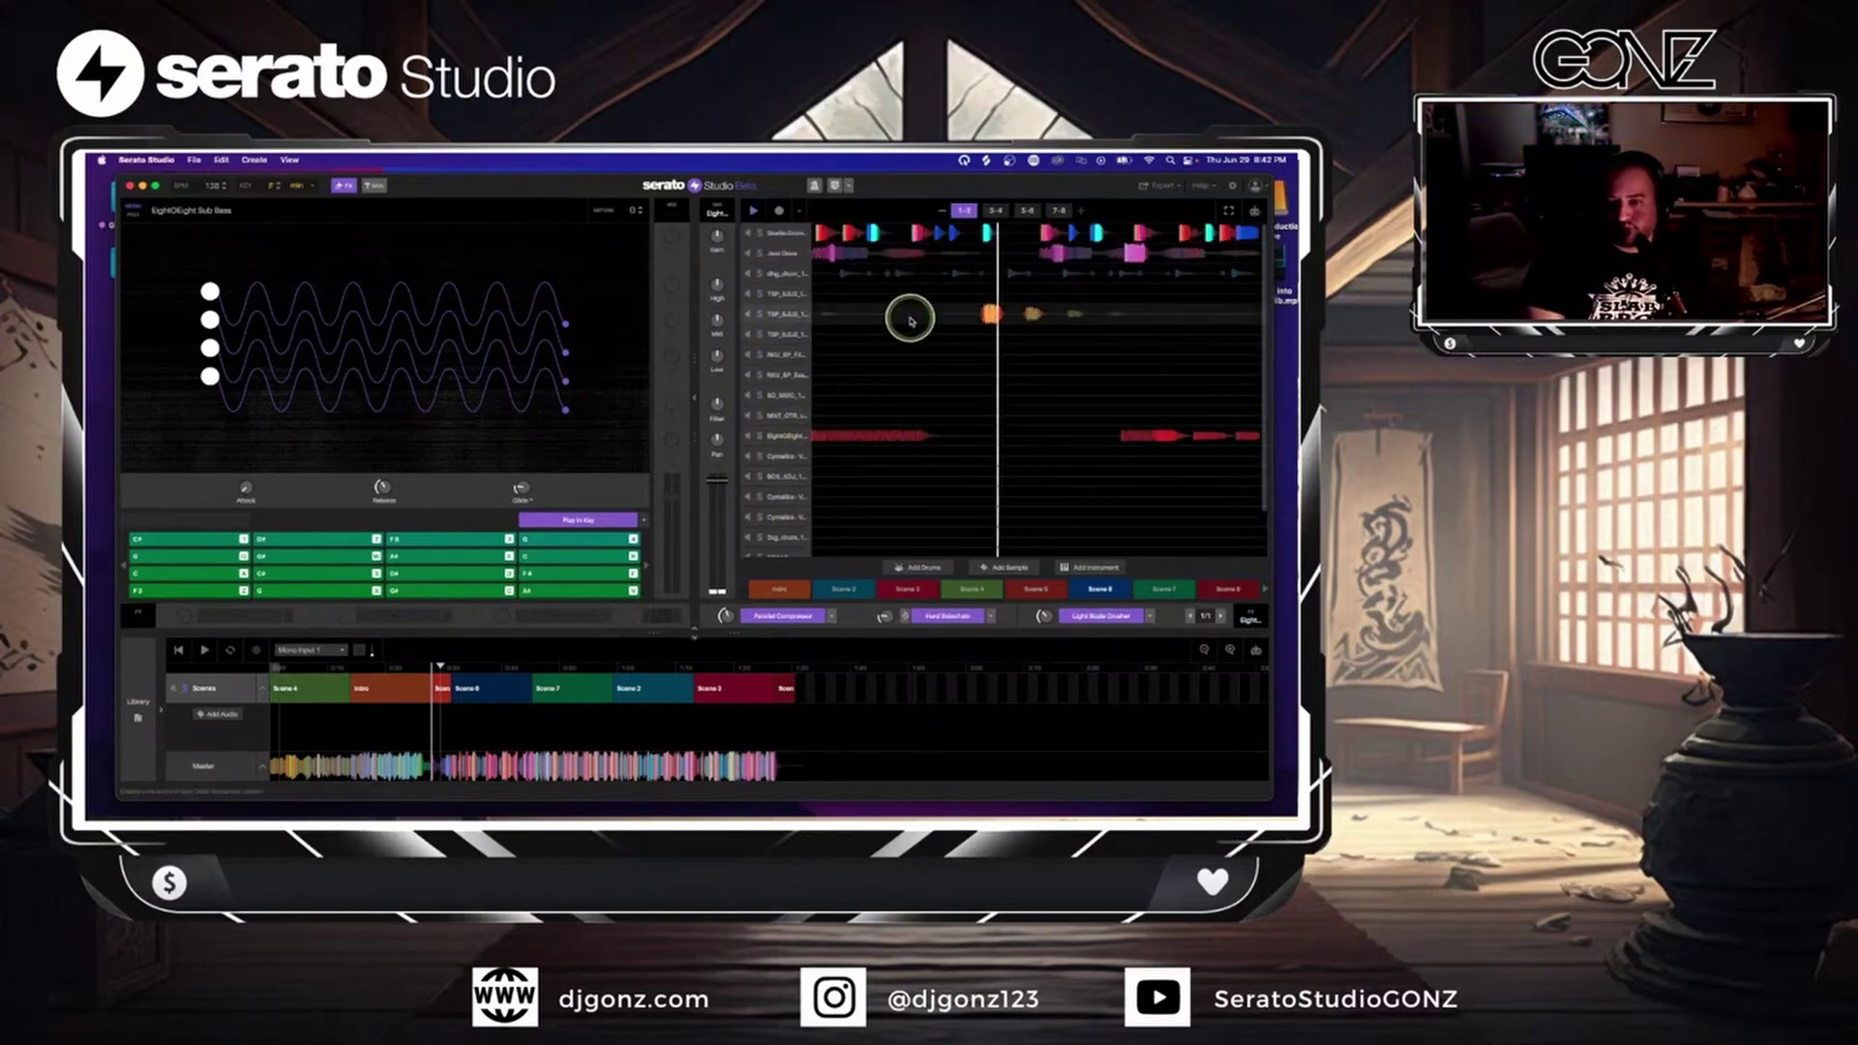
- Check the bass womp deck's pattern in Scene 6, collapse it, and expand the Jazz Dove sample deck
double_click(911, 317)
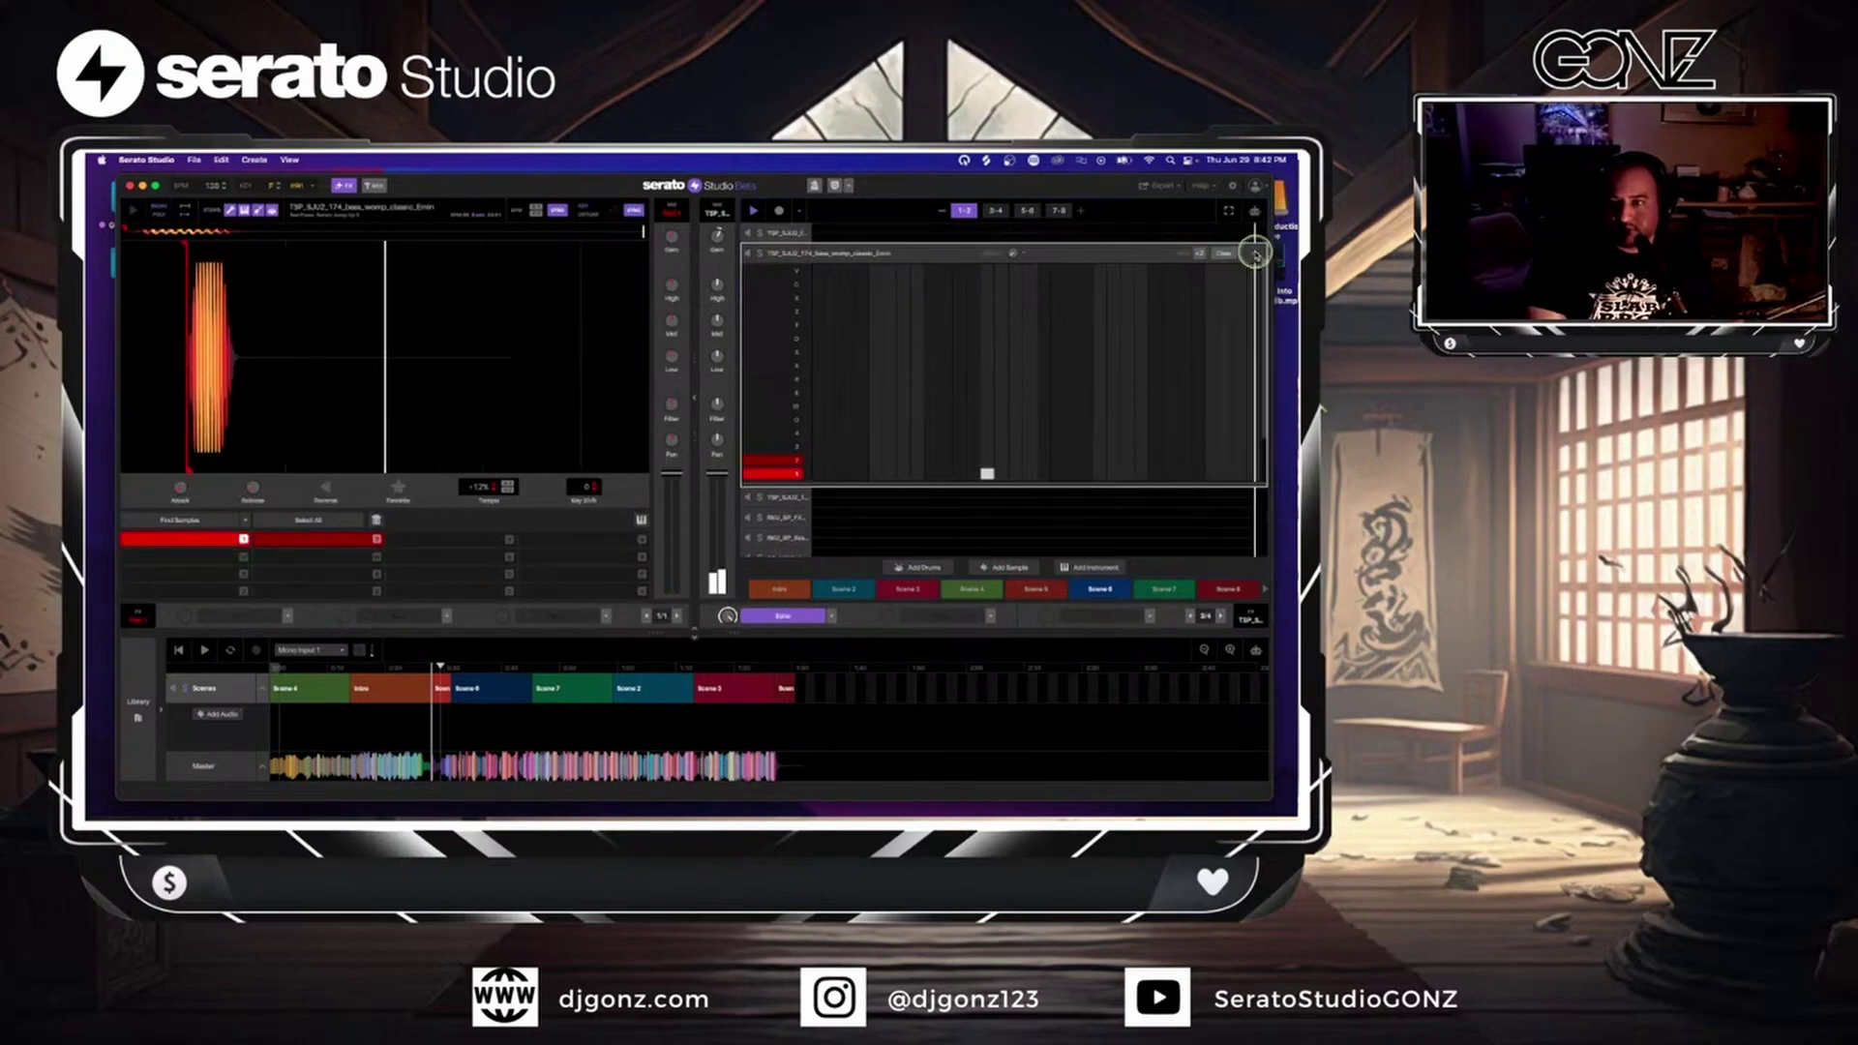
click(1238, 251)
double_click(882, 254)
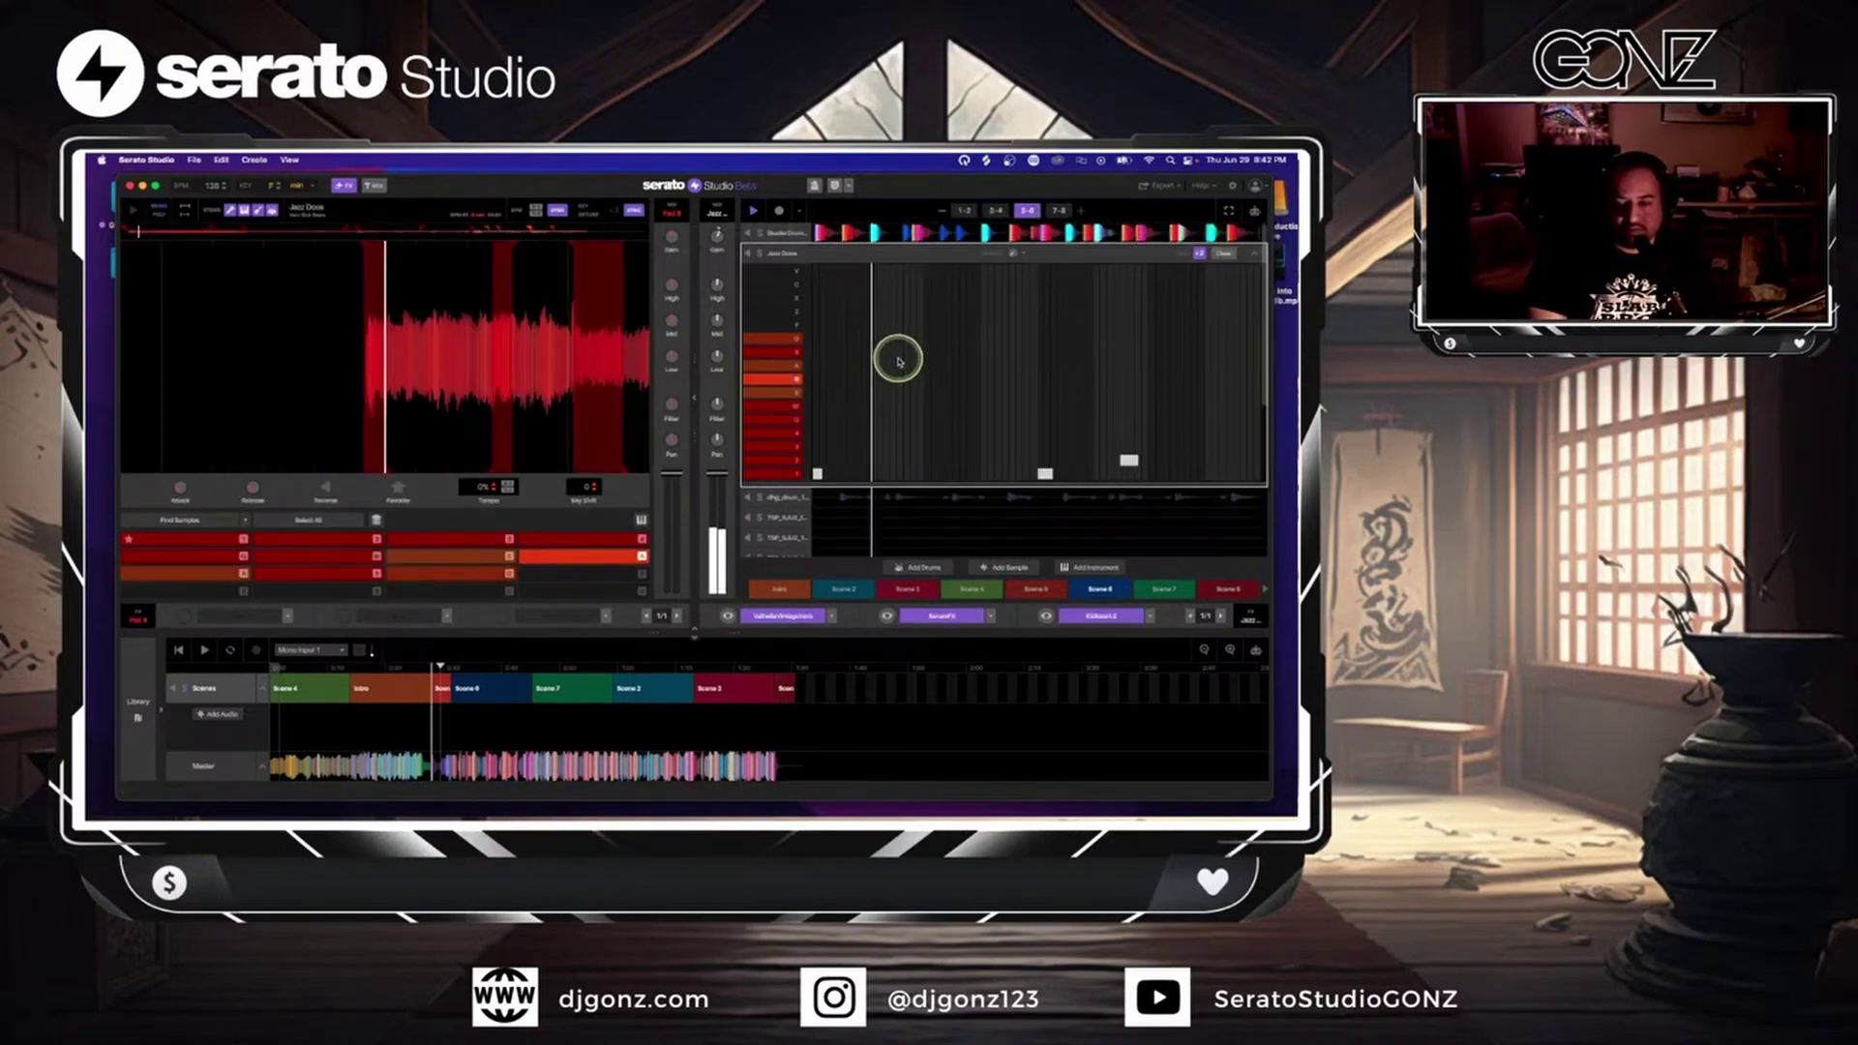
- Open SerumFX on the Jazz Dove deck, review its effect modules including the Hyper and Dimension controls, and close the plugin
click(885, 615)
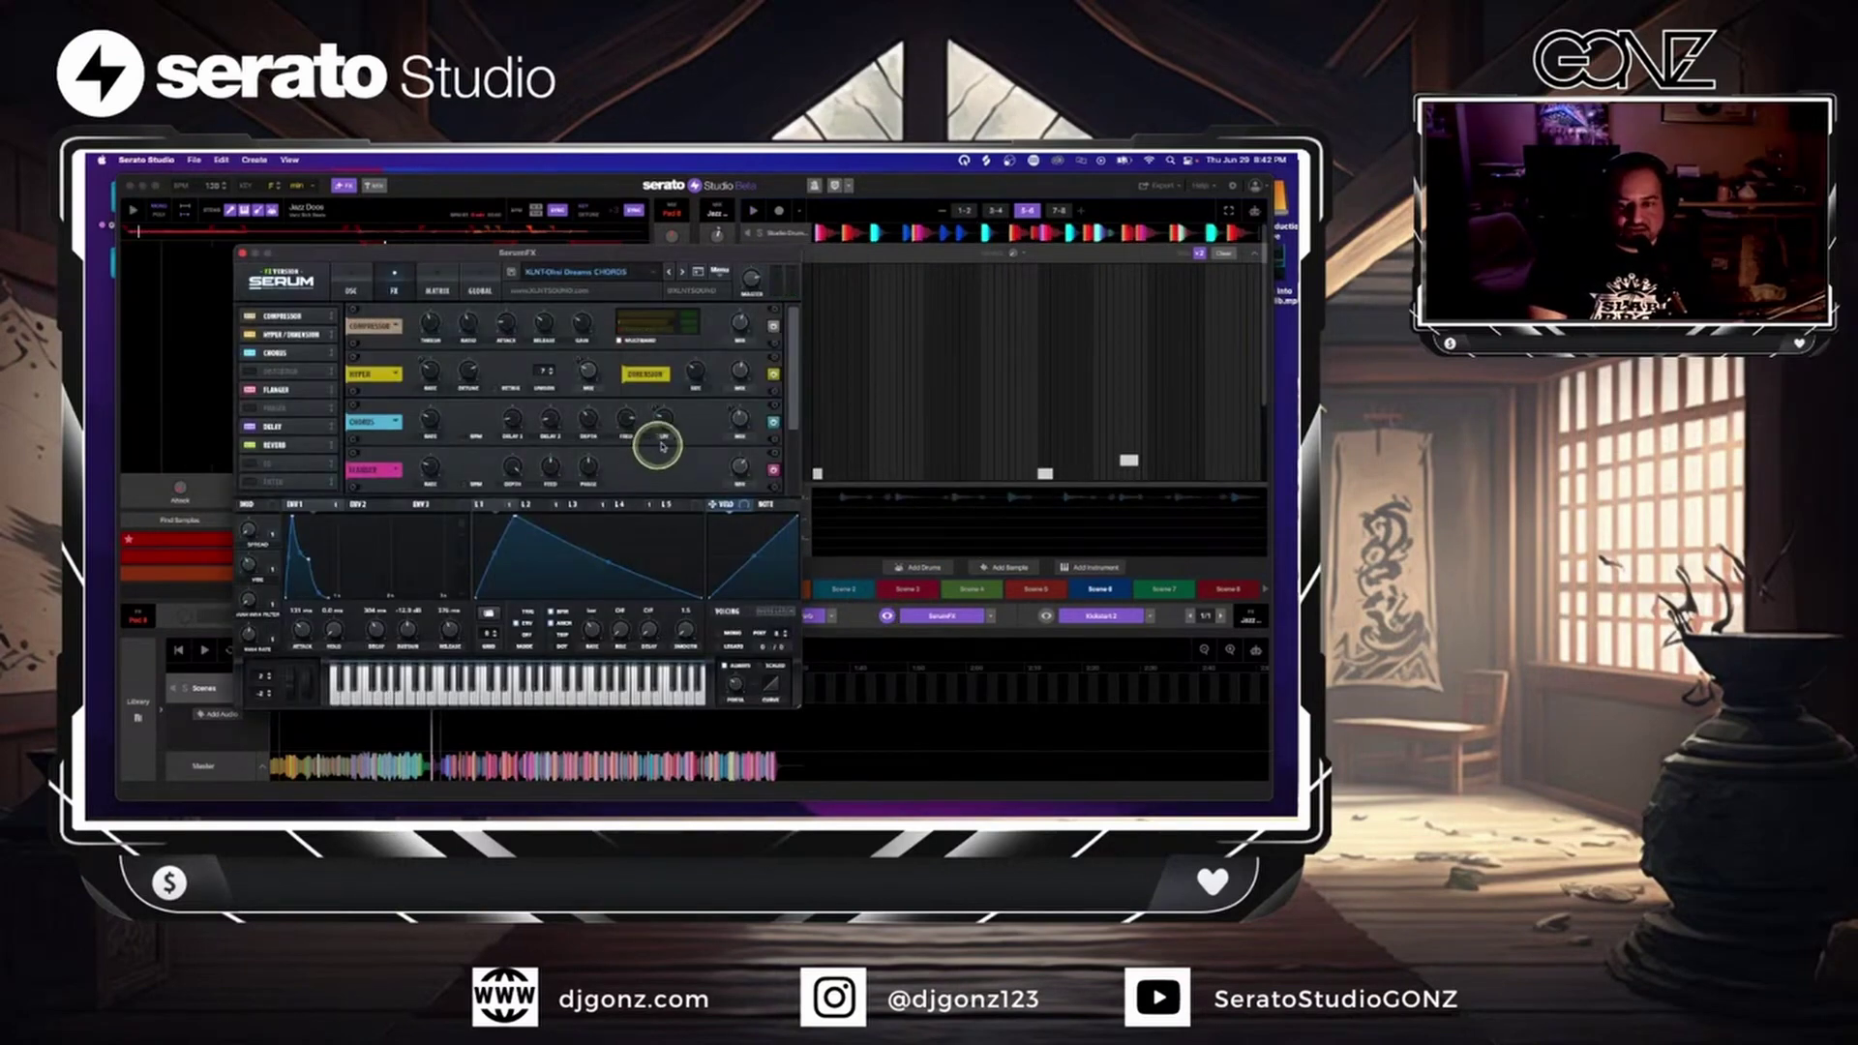
scroll(780, 416, down, 3)
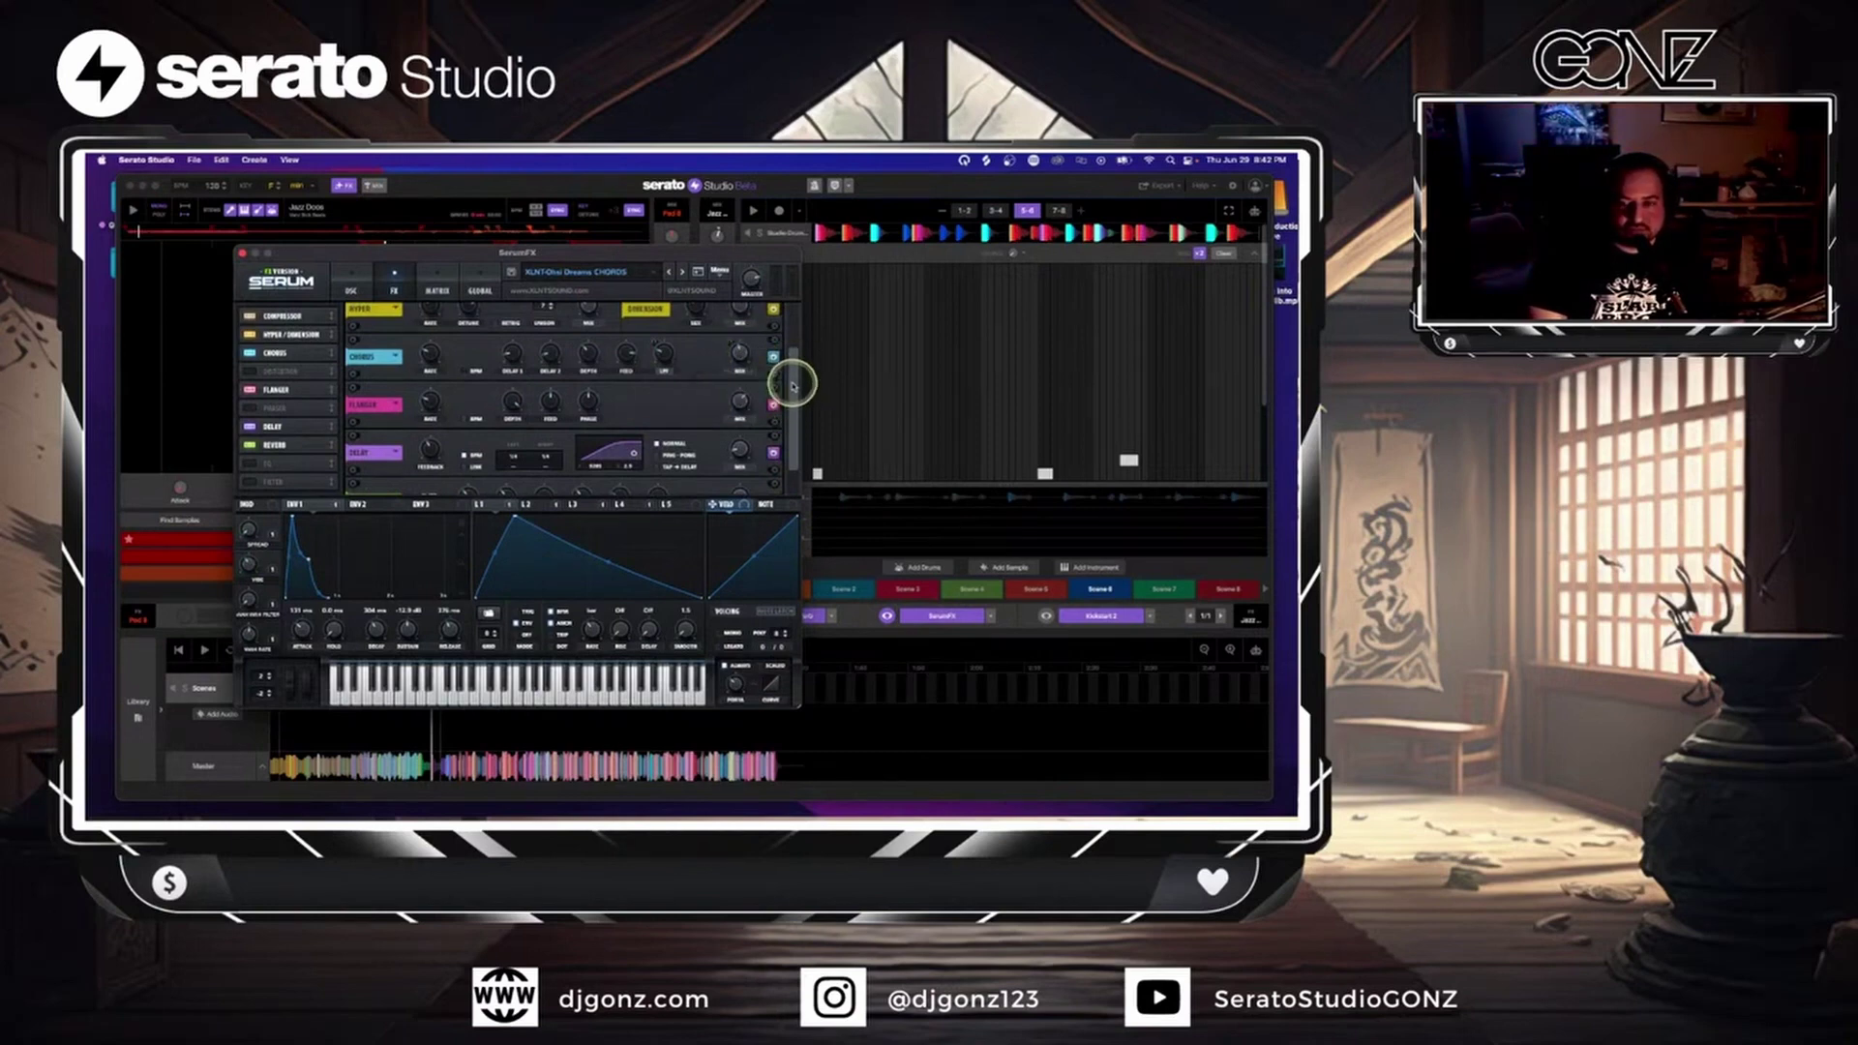
drag(791, 385, 792, 319)
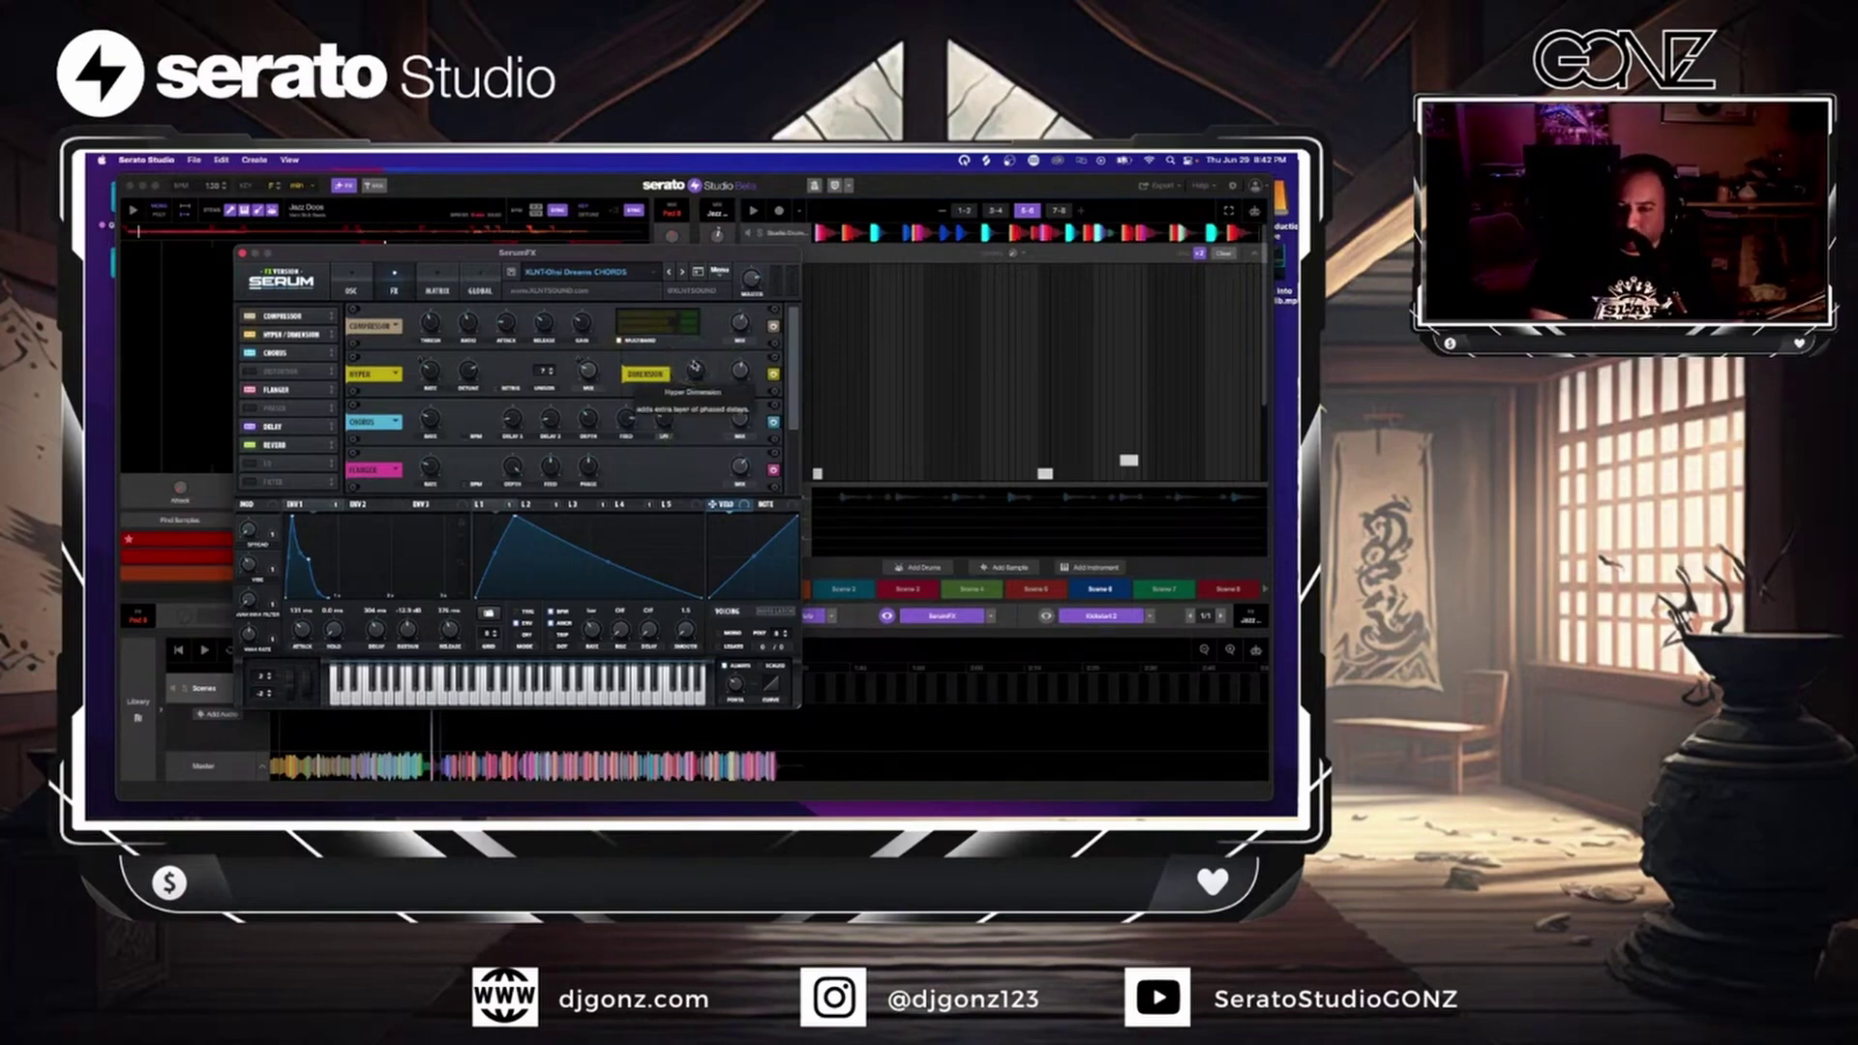
click(589, 370)
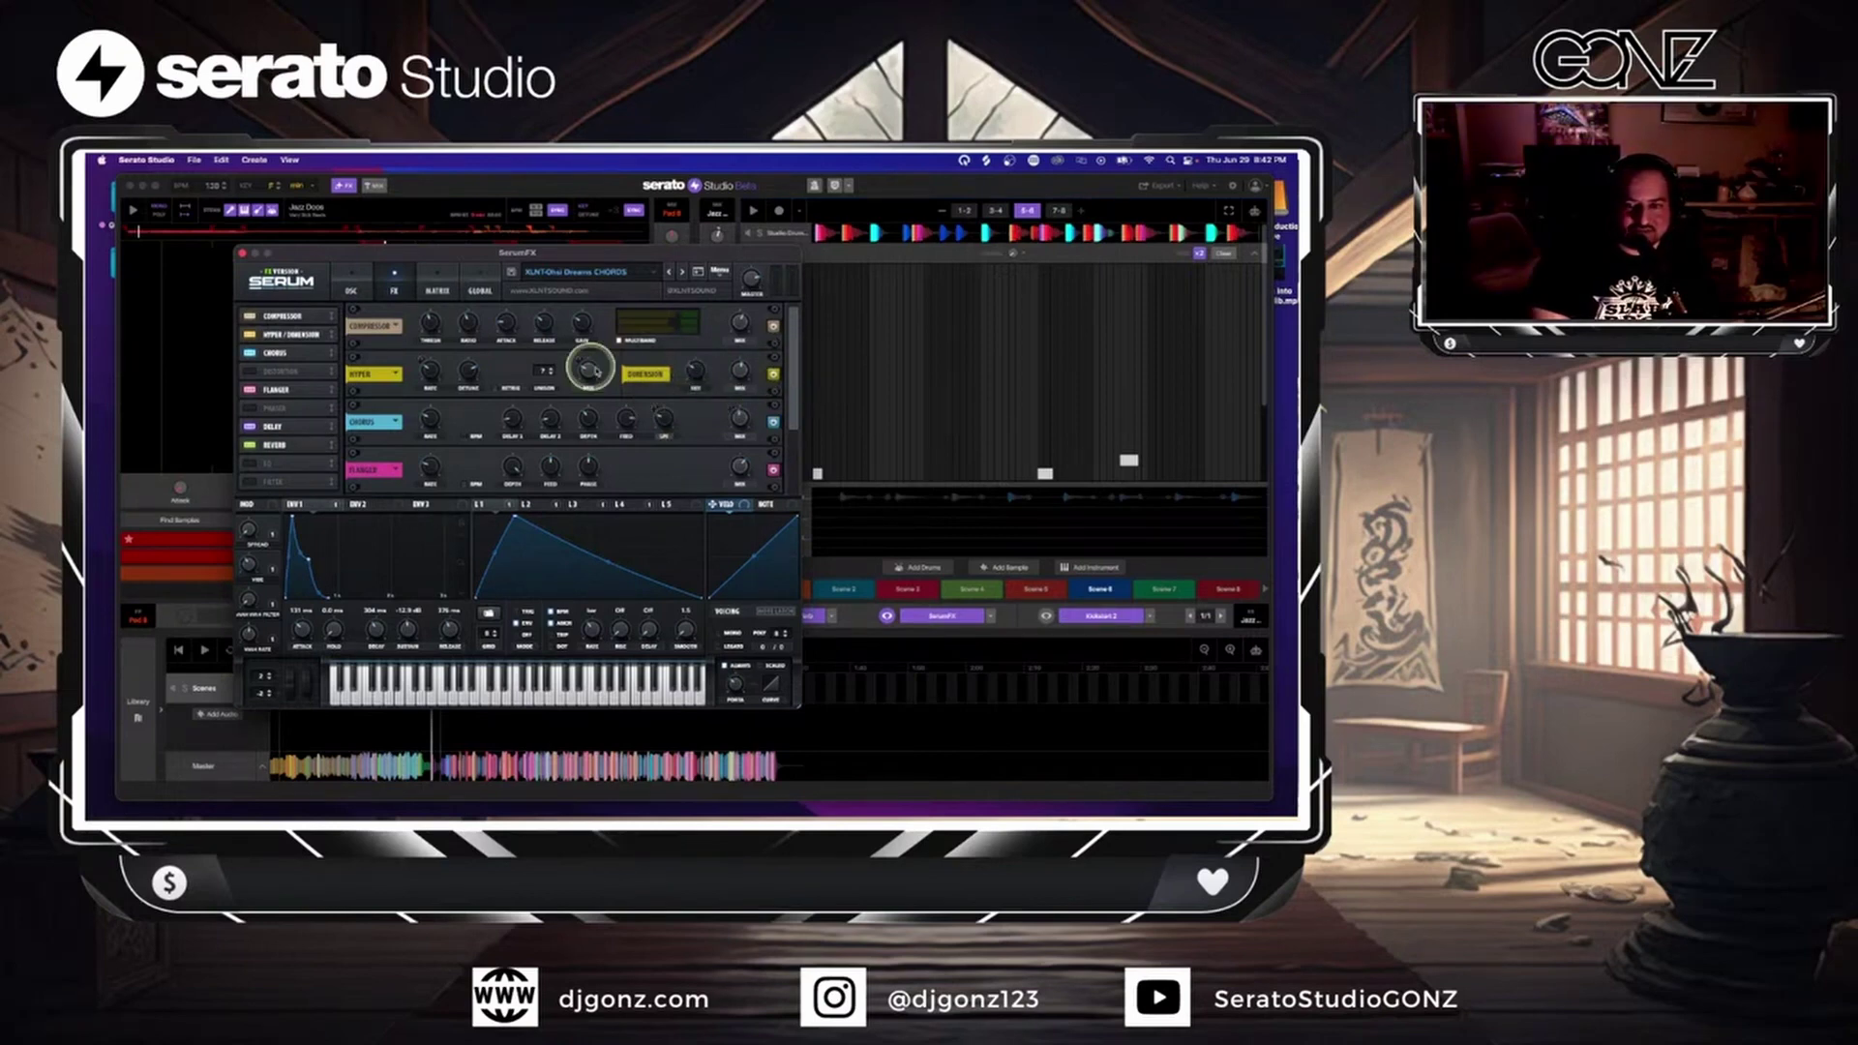
drag(695, 368, 700, 371)
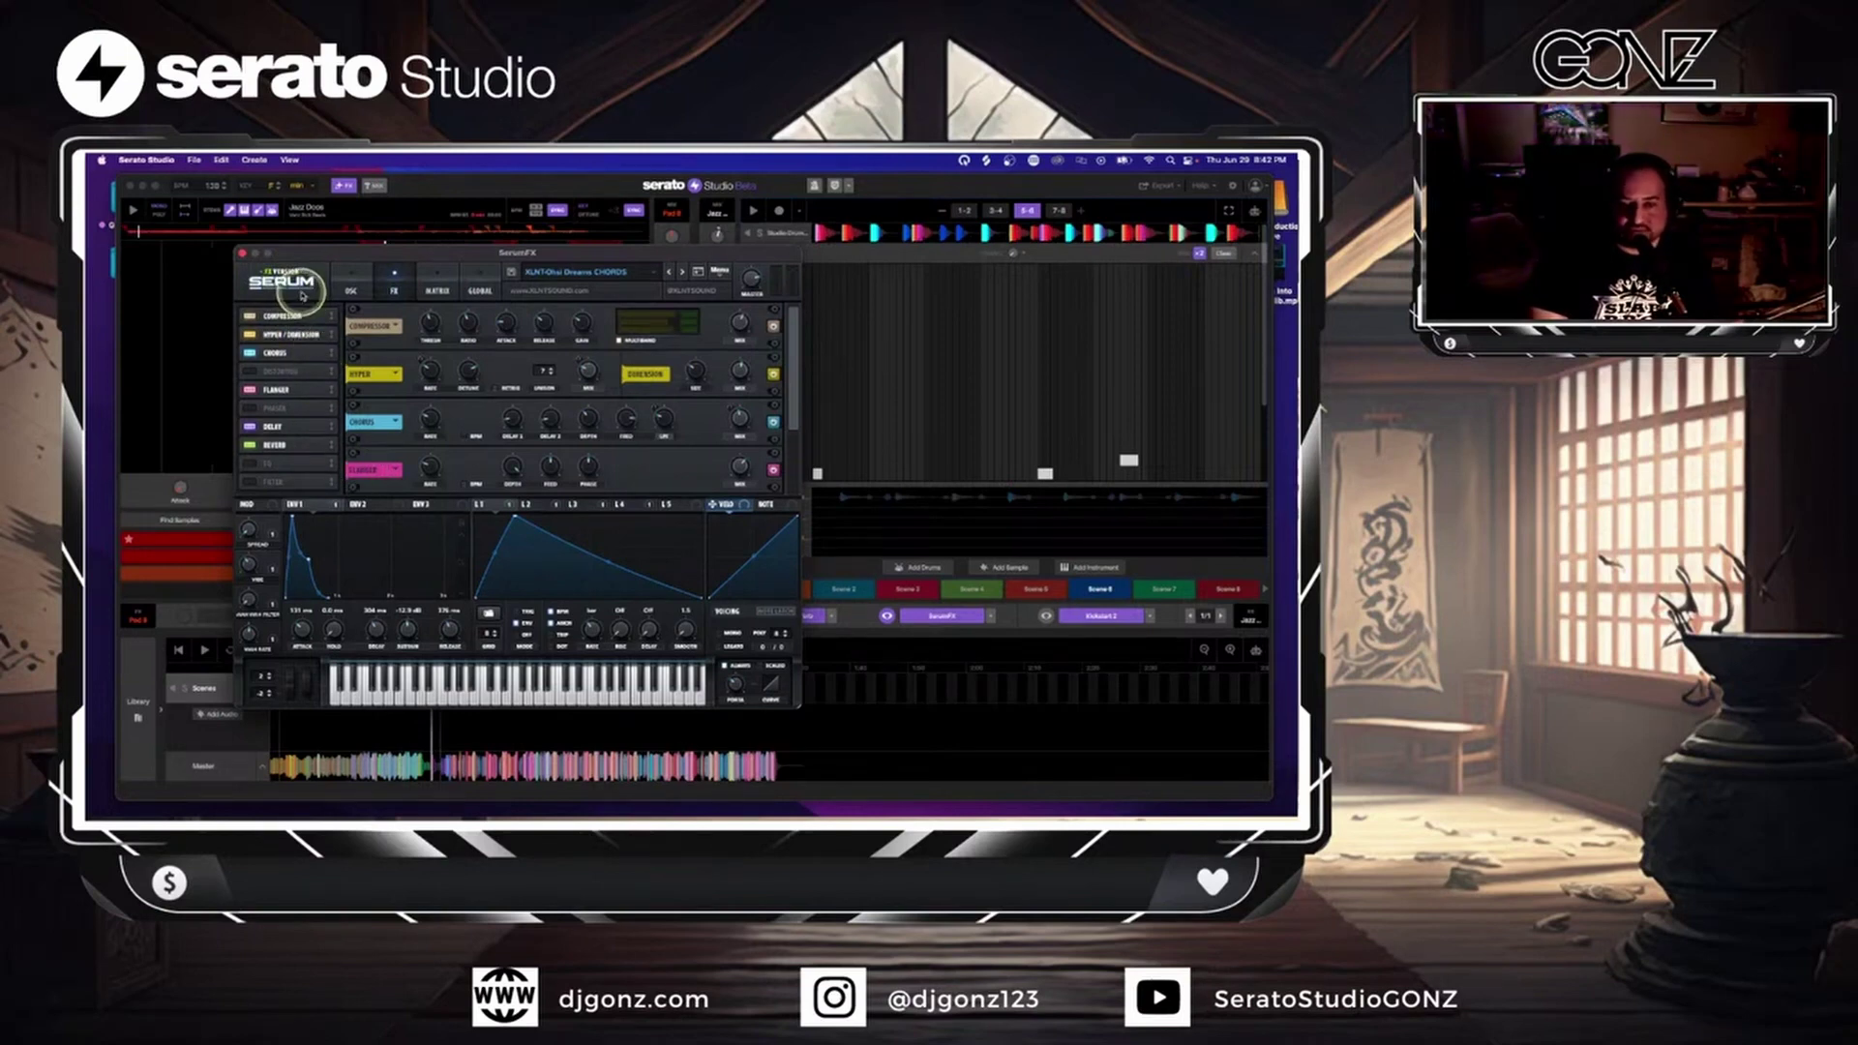
click(243, 254)
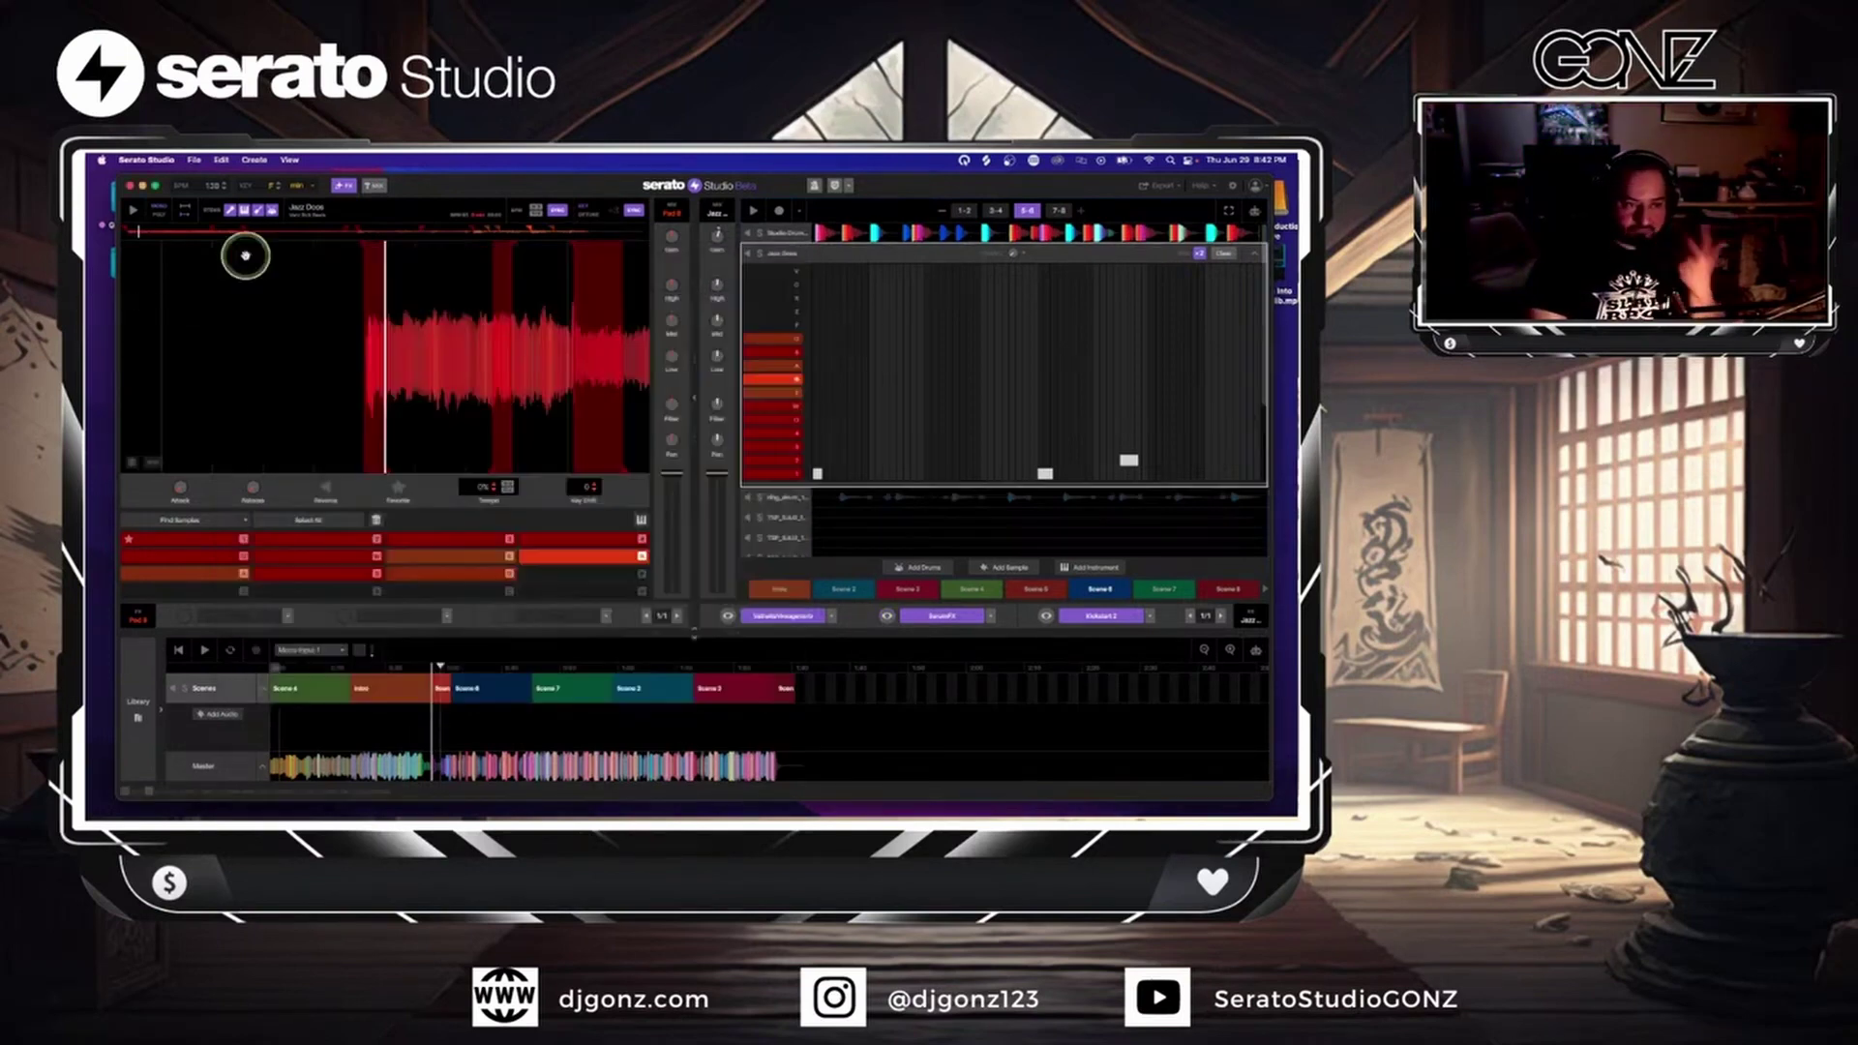
- Play Scene 6 with the Jazz Dove pattern open, stop playback, and collapse the deck
click(969, 464)
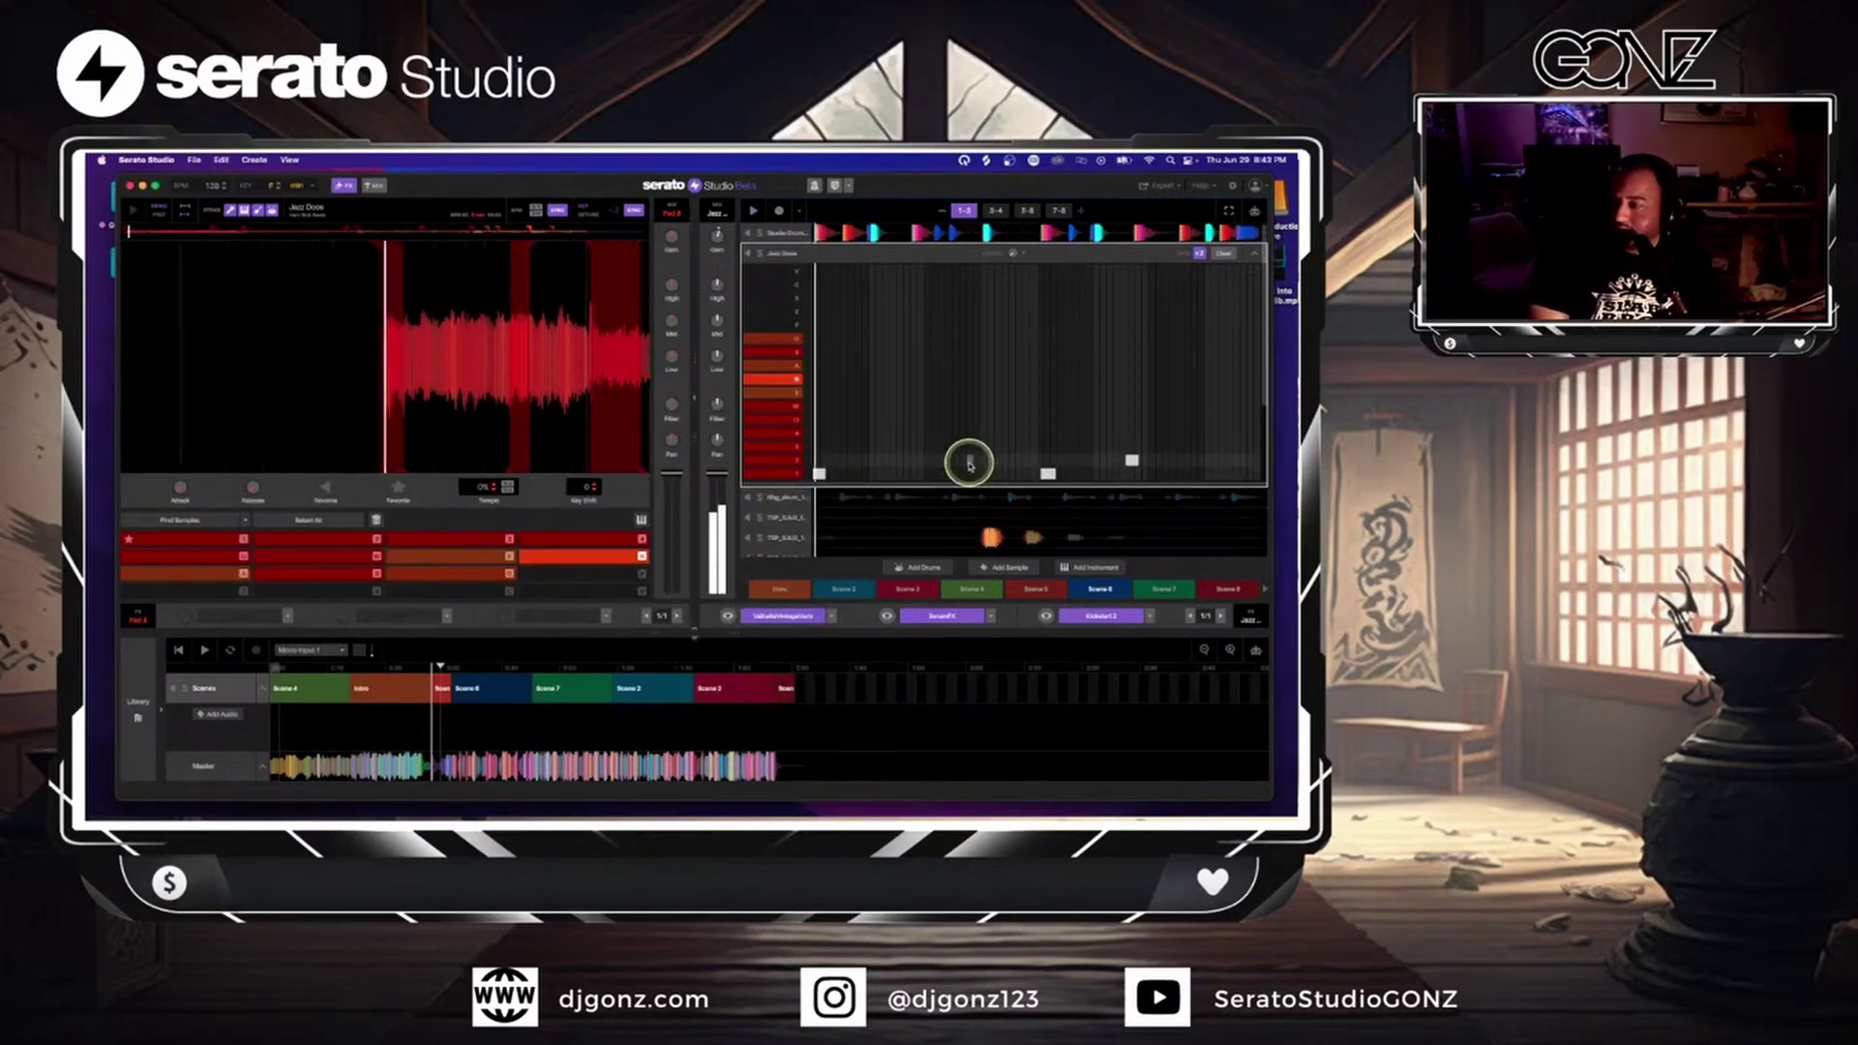
key(space)
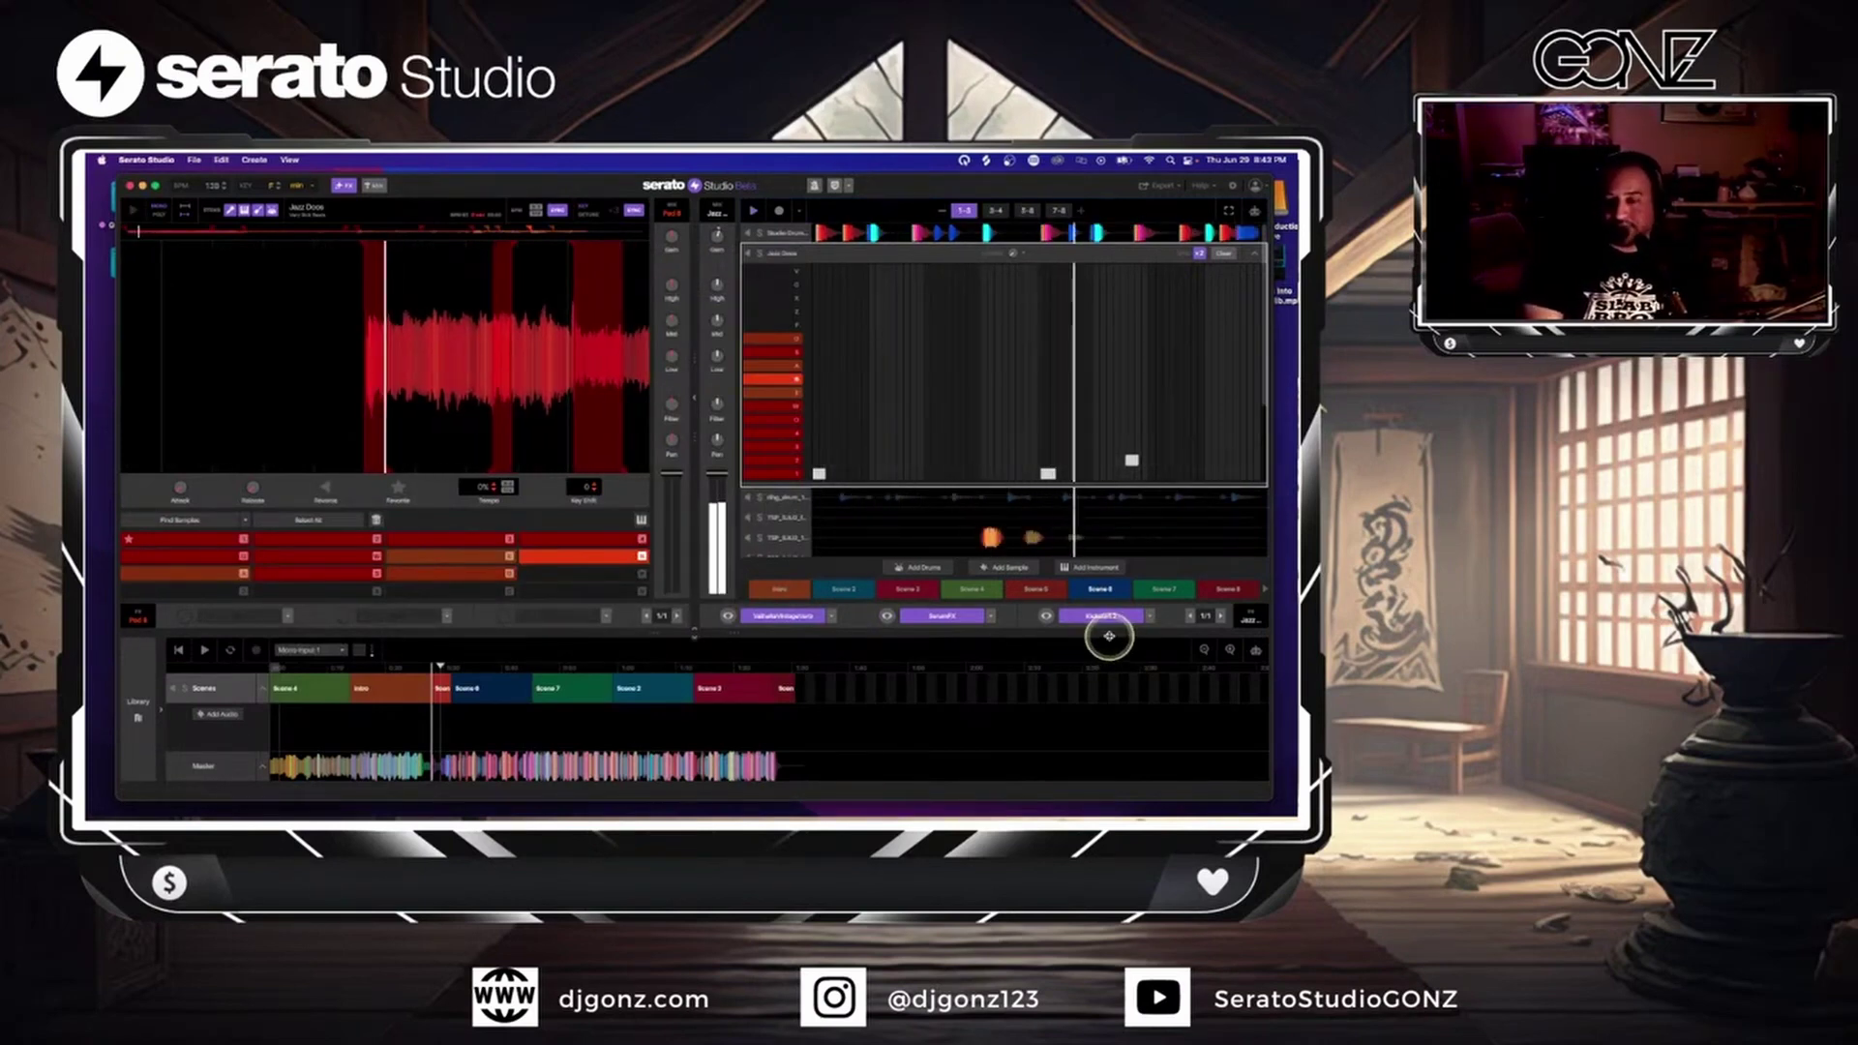
click(1182, 446)
click(1253, 256)
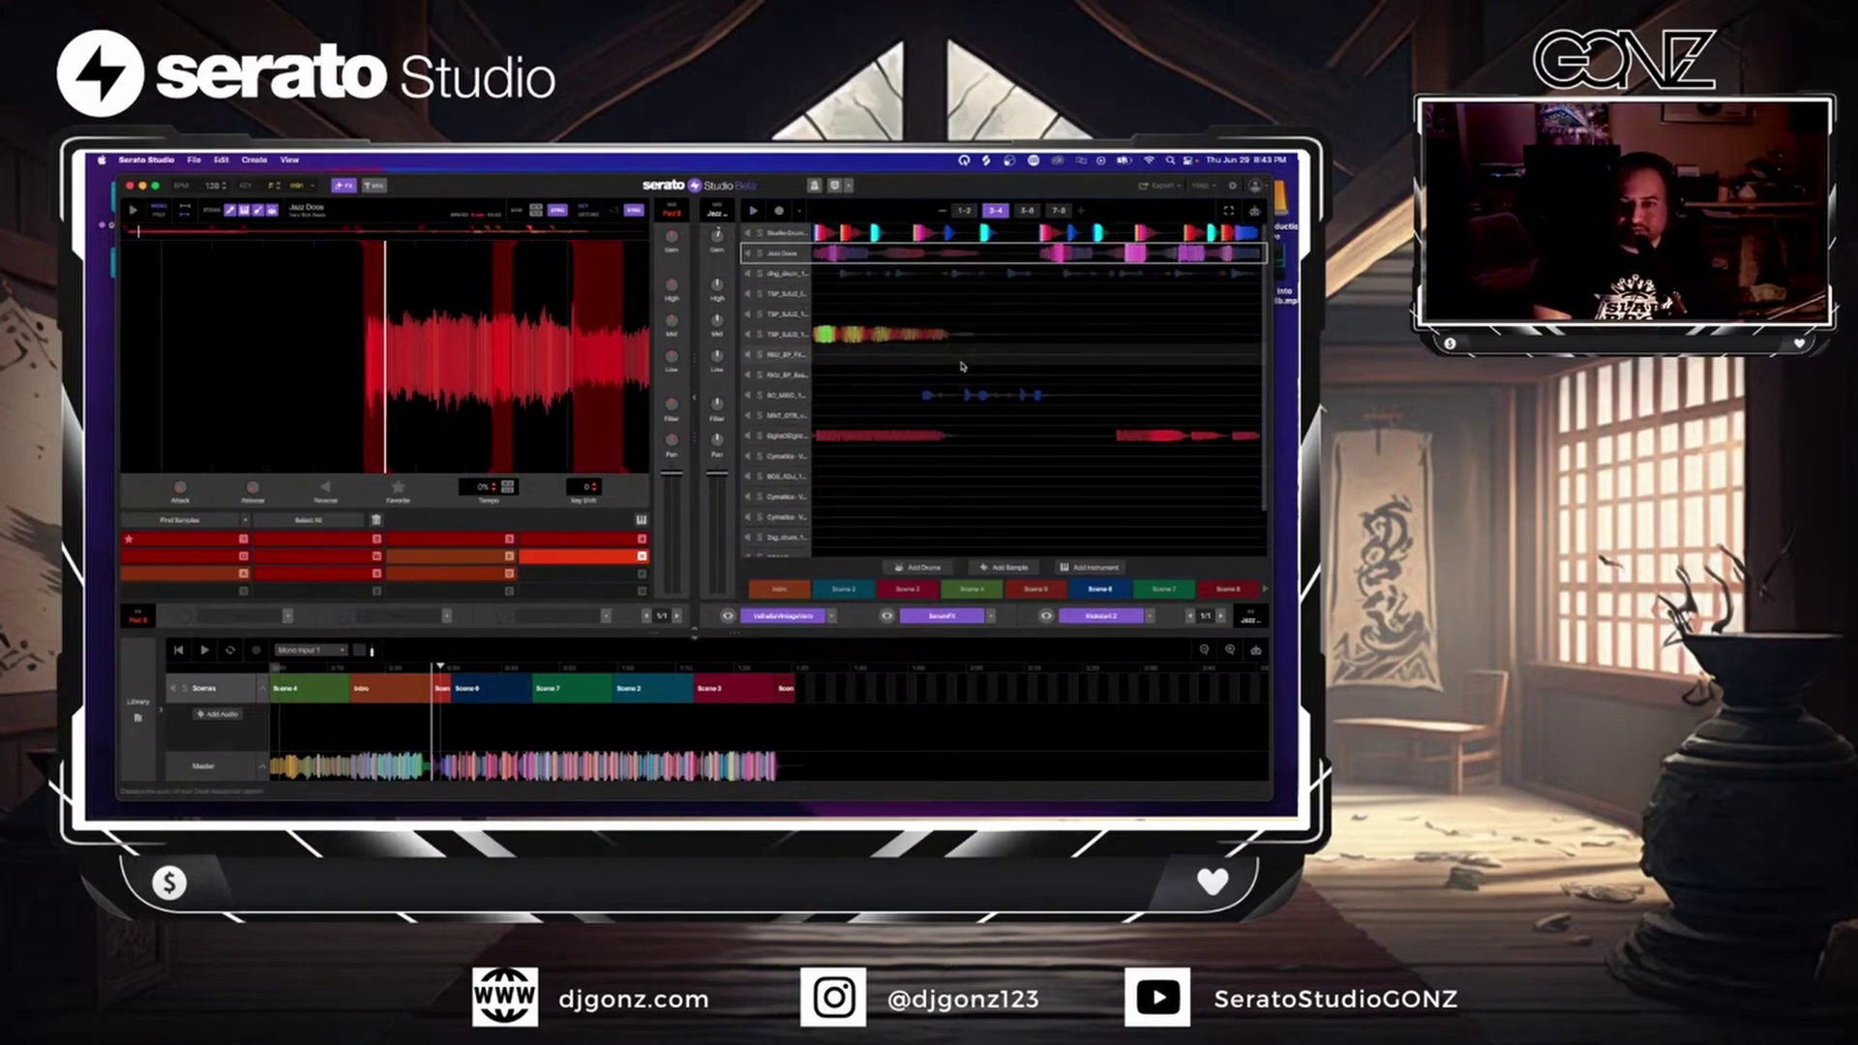
- Play Scene 6, expand the metal scrap granular perc loop deck, and listen with its bars 3-4 note in view
key(space)
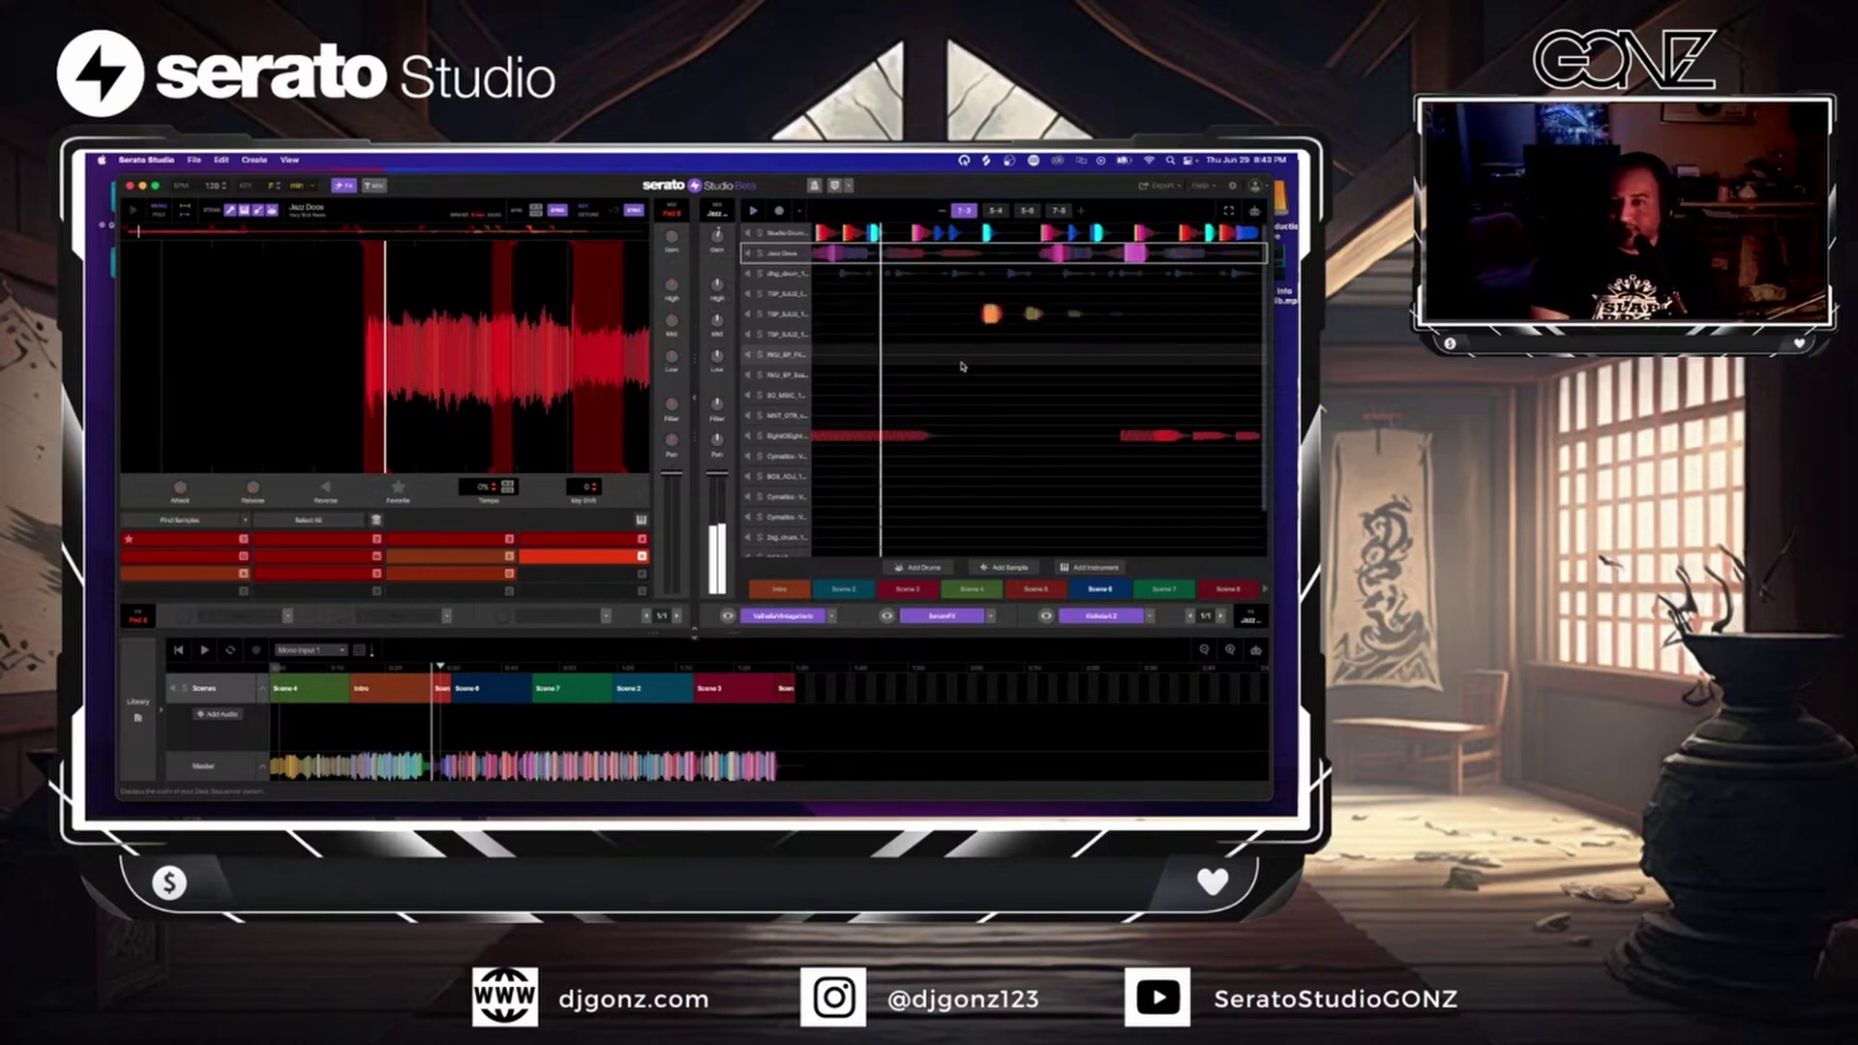
click(760, 316)
click(1006, 390)
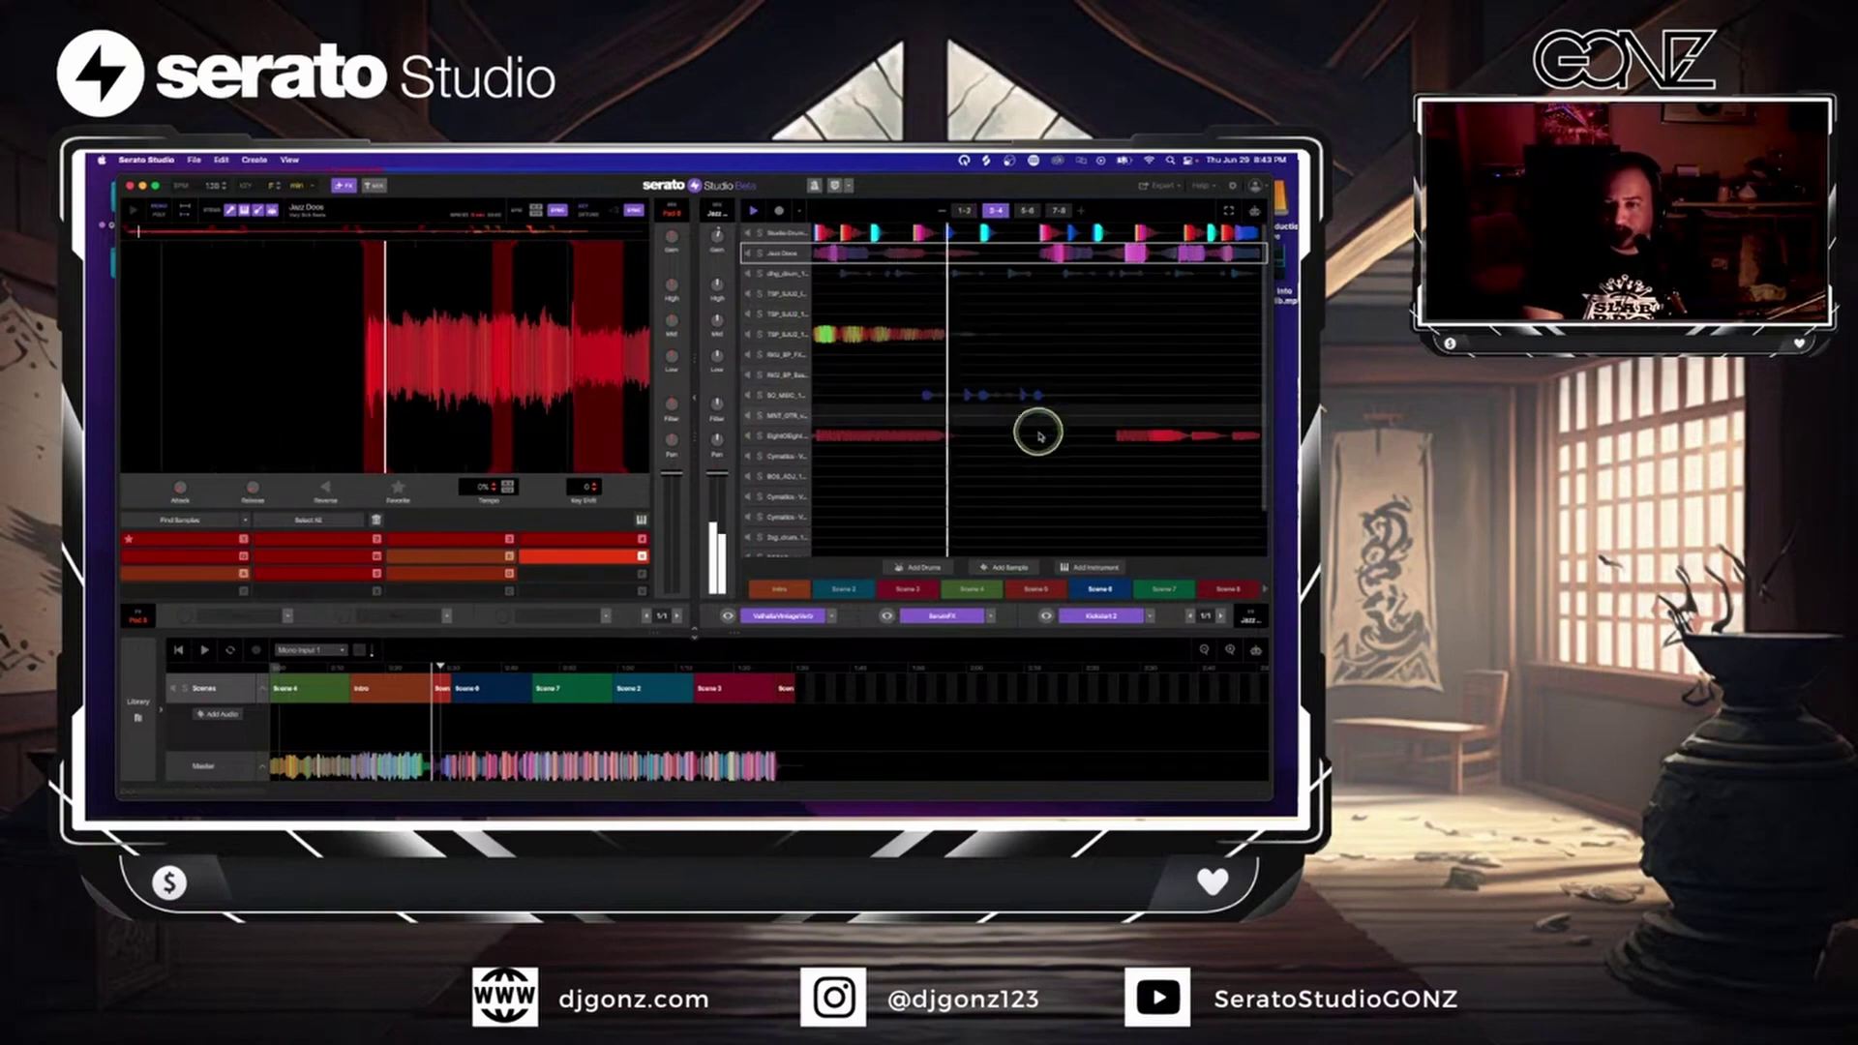
click(931, 394)
double_click(932, 395)
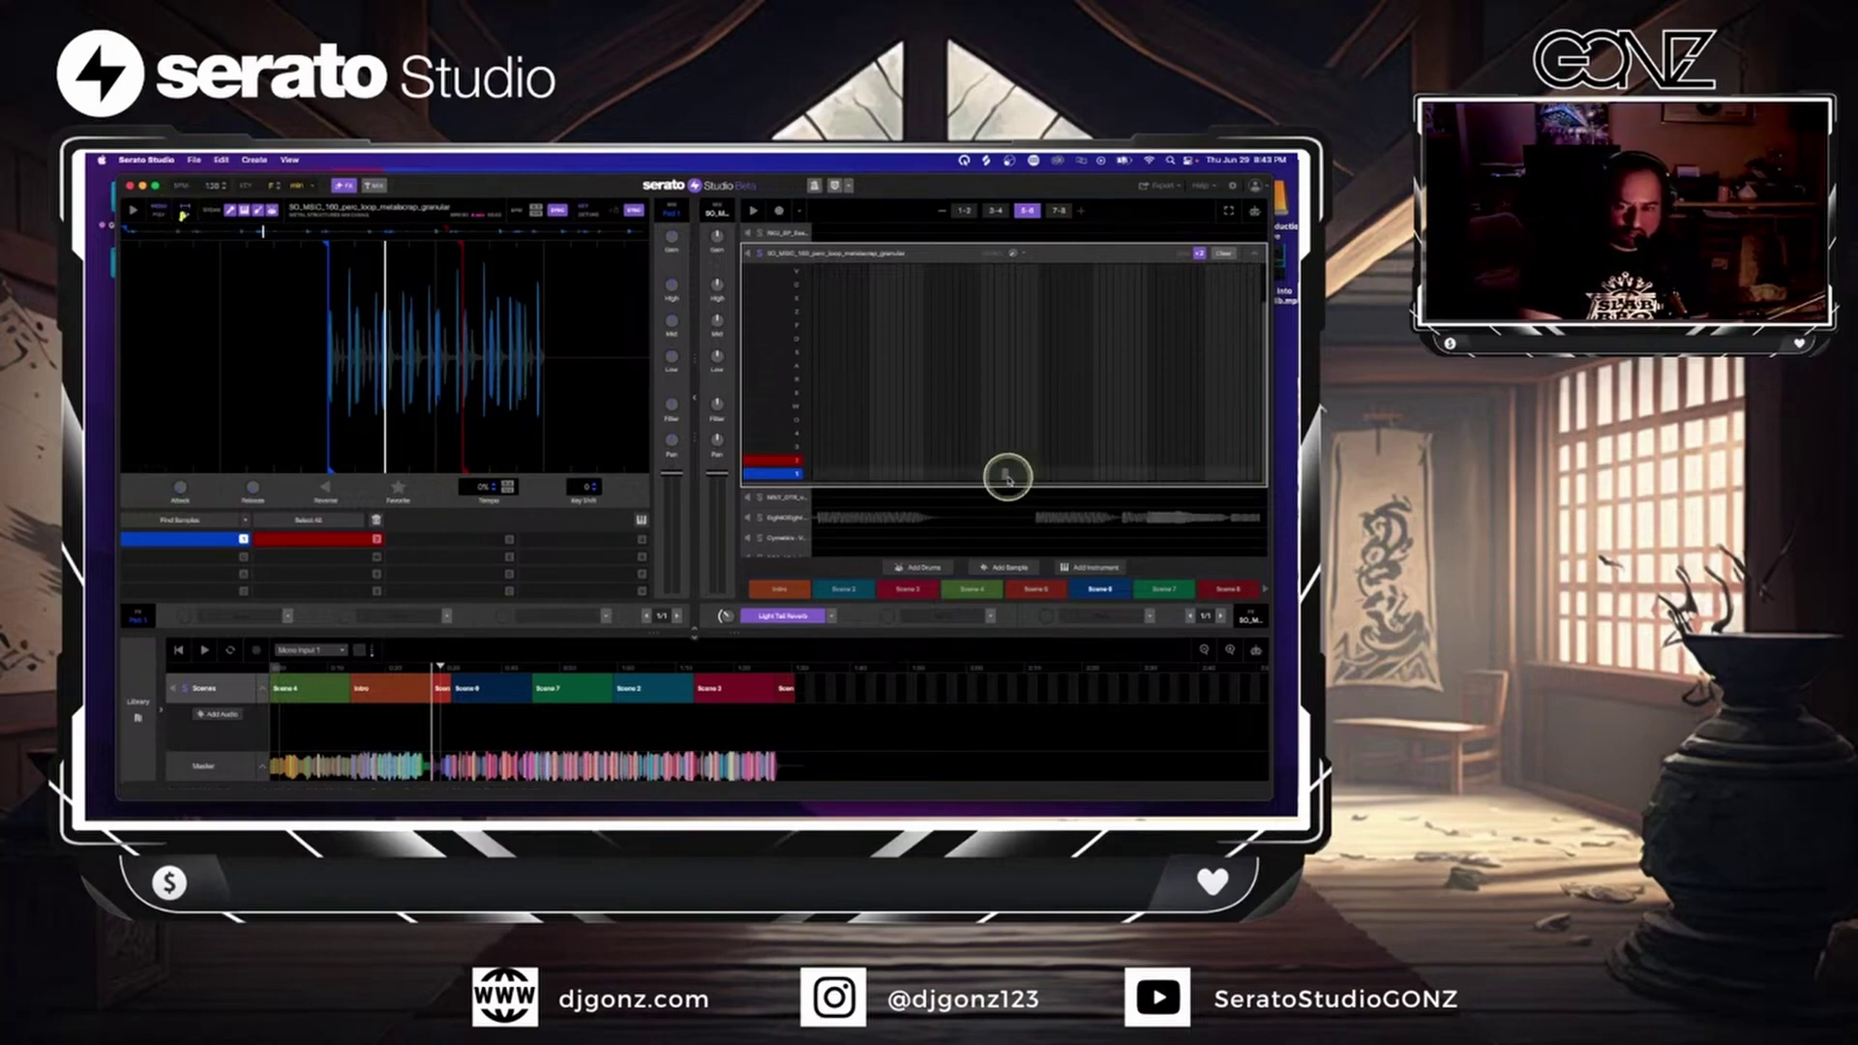
click(996, 213)
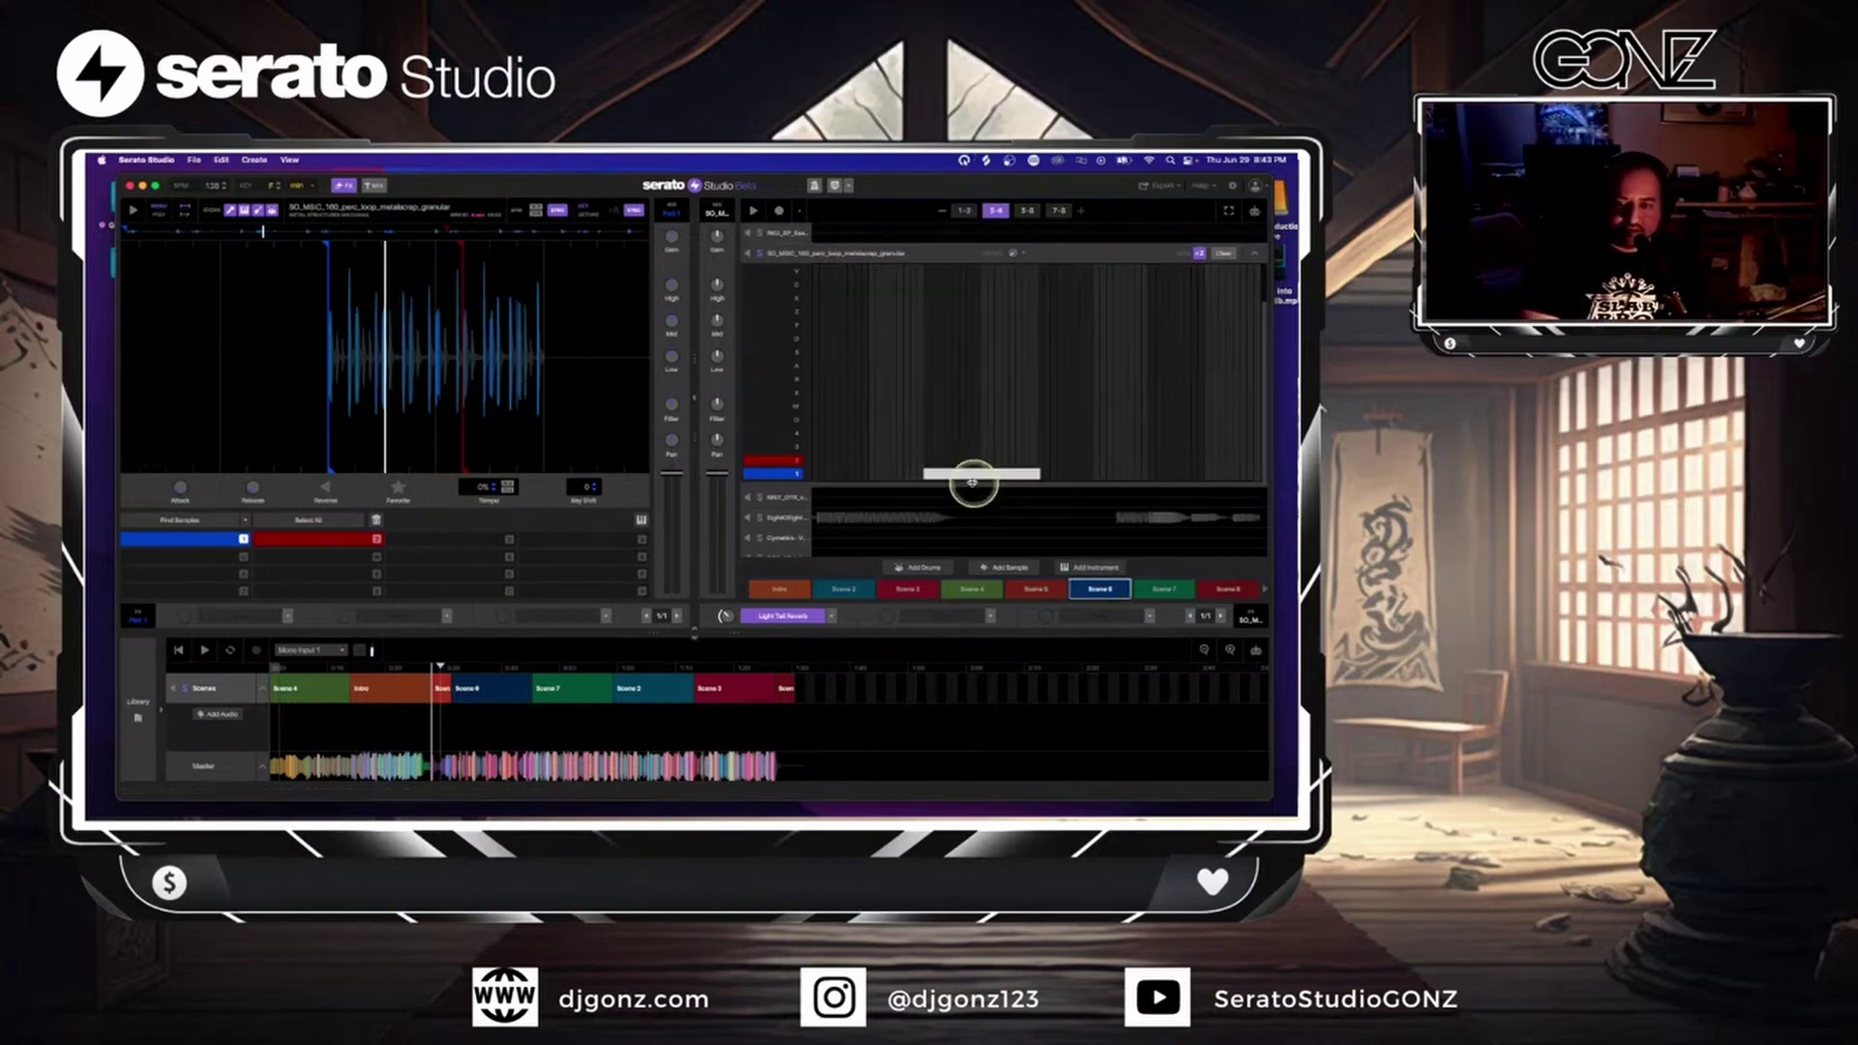
key(space)
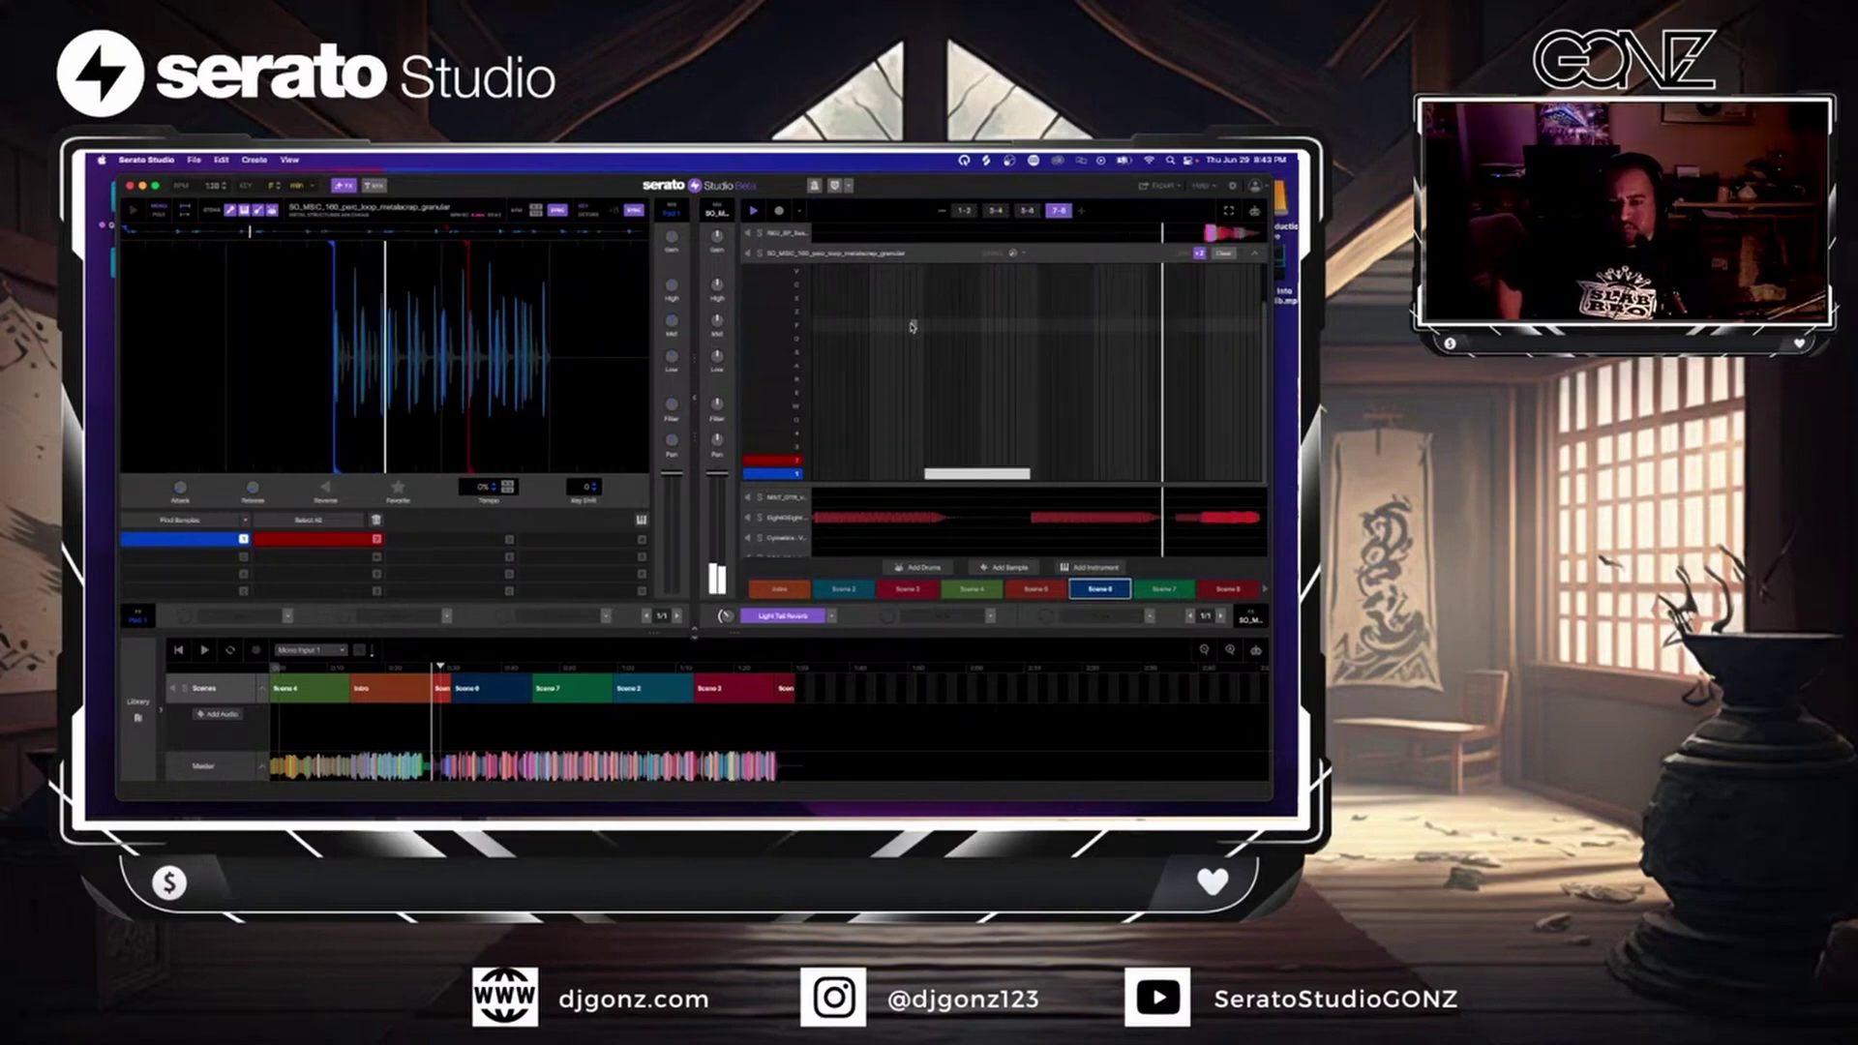
- Switch to Scene 7, select its block in the song timeline, and collapse the perc loop deck
click(1168, 593)
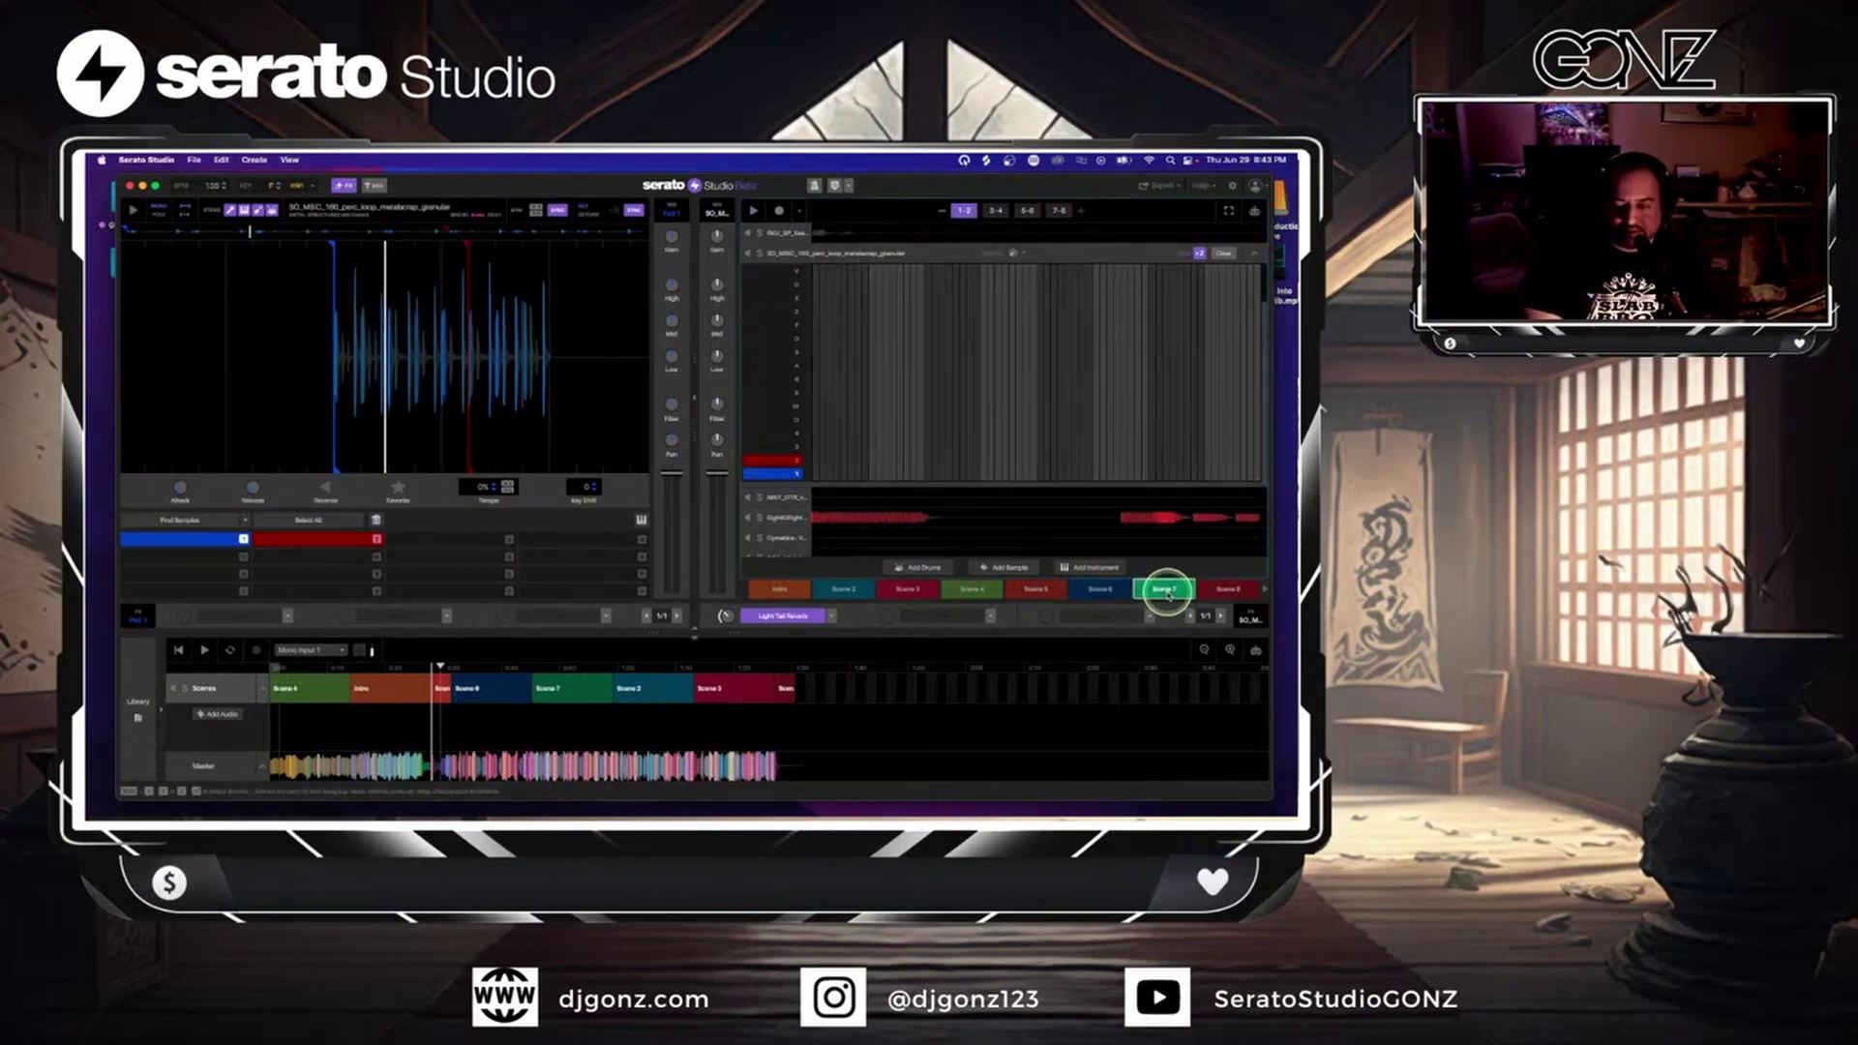
click(539, 688)
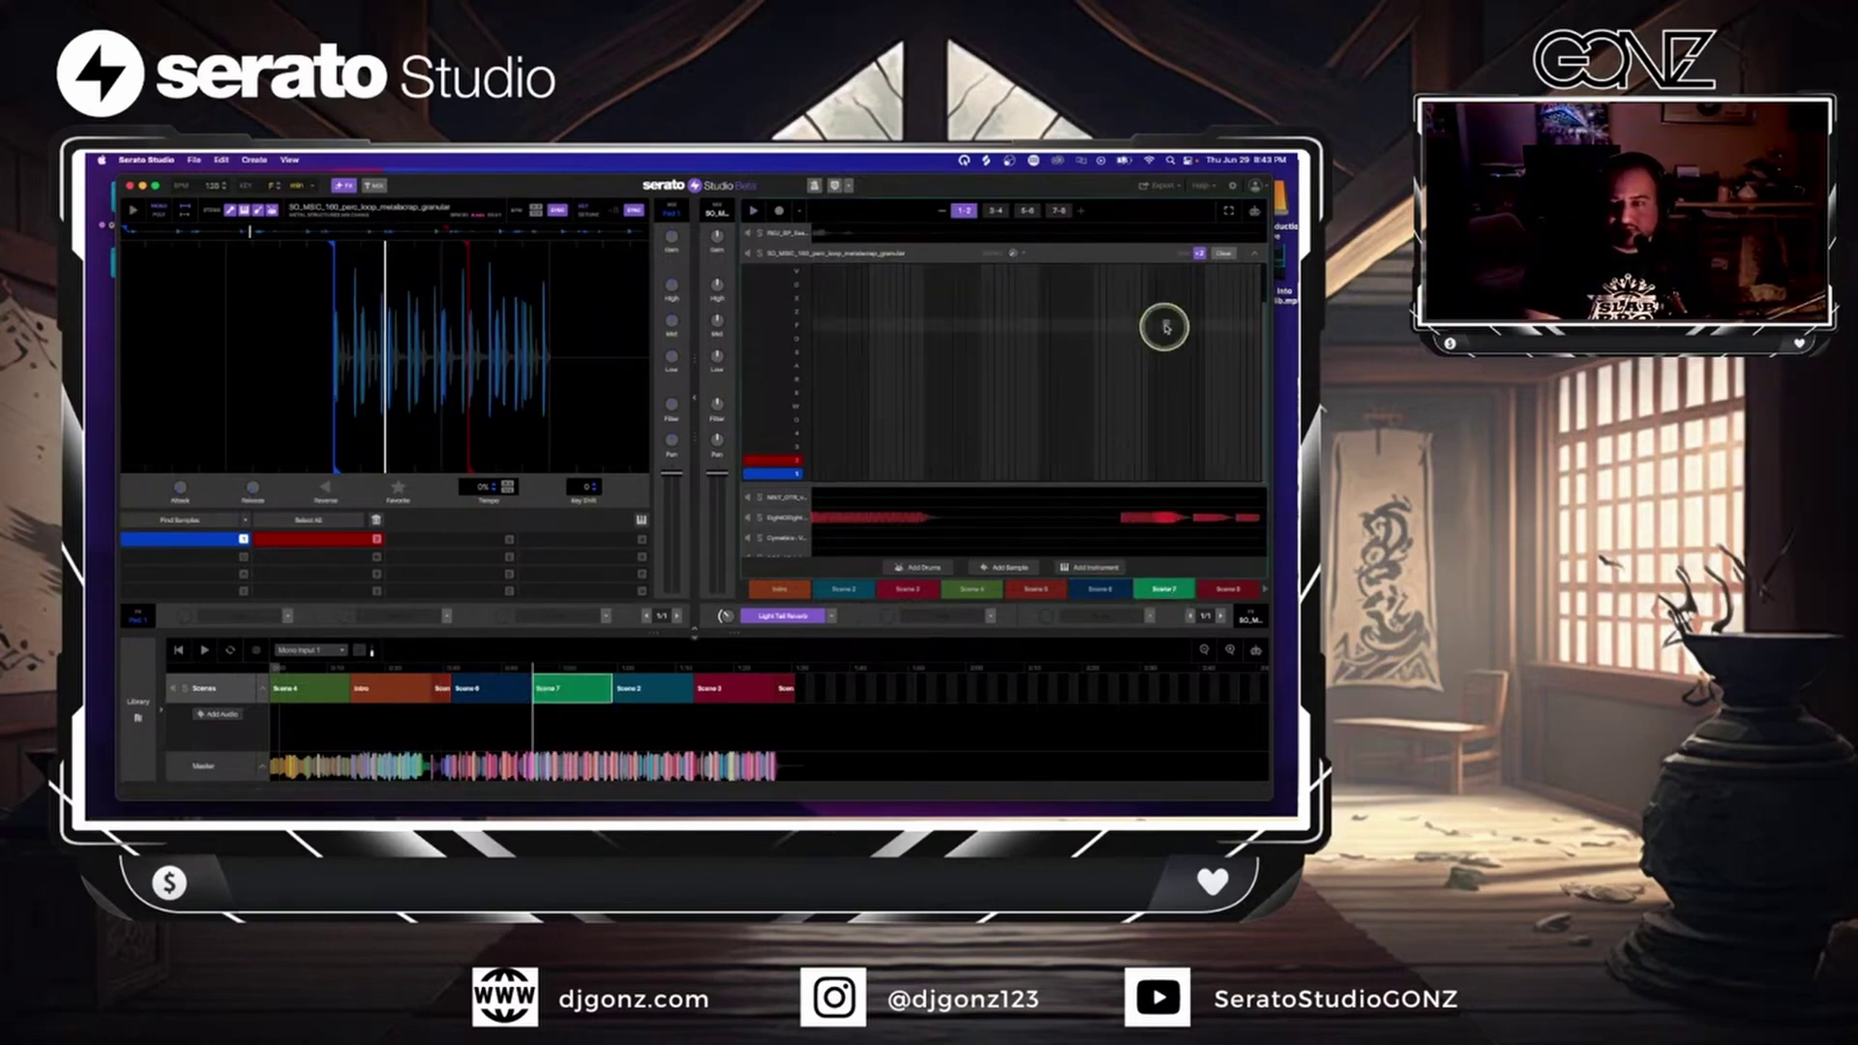
click(1225, 254)
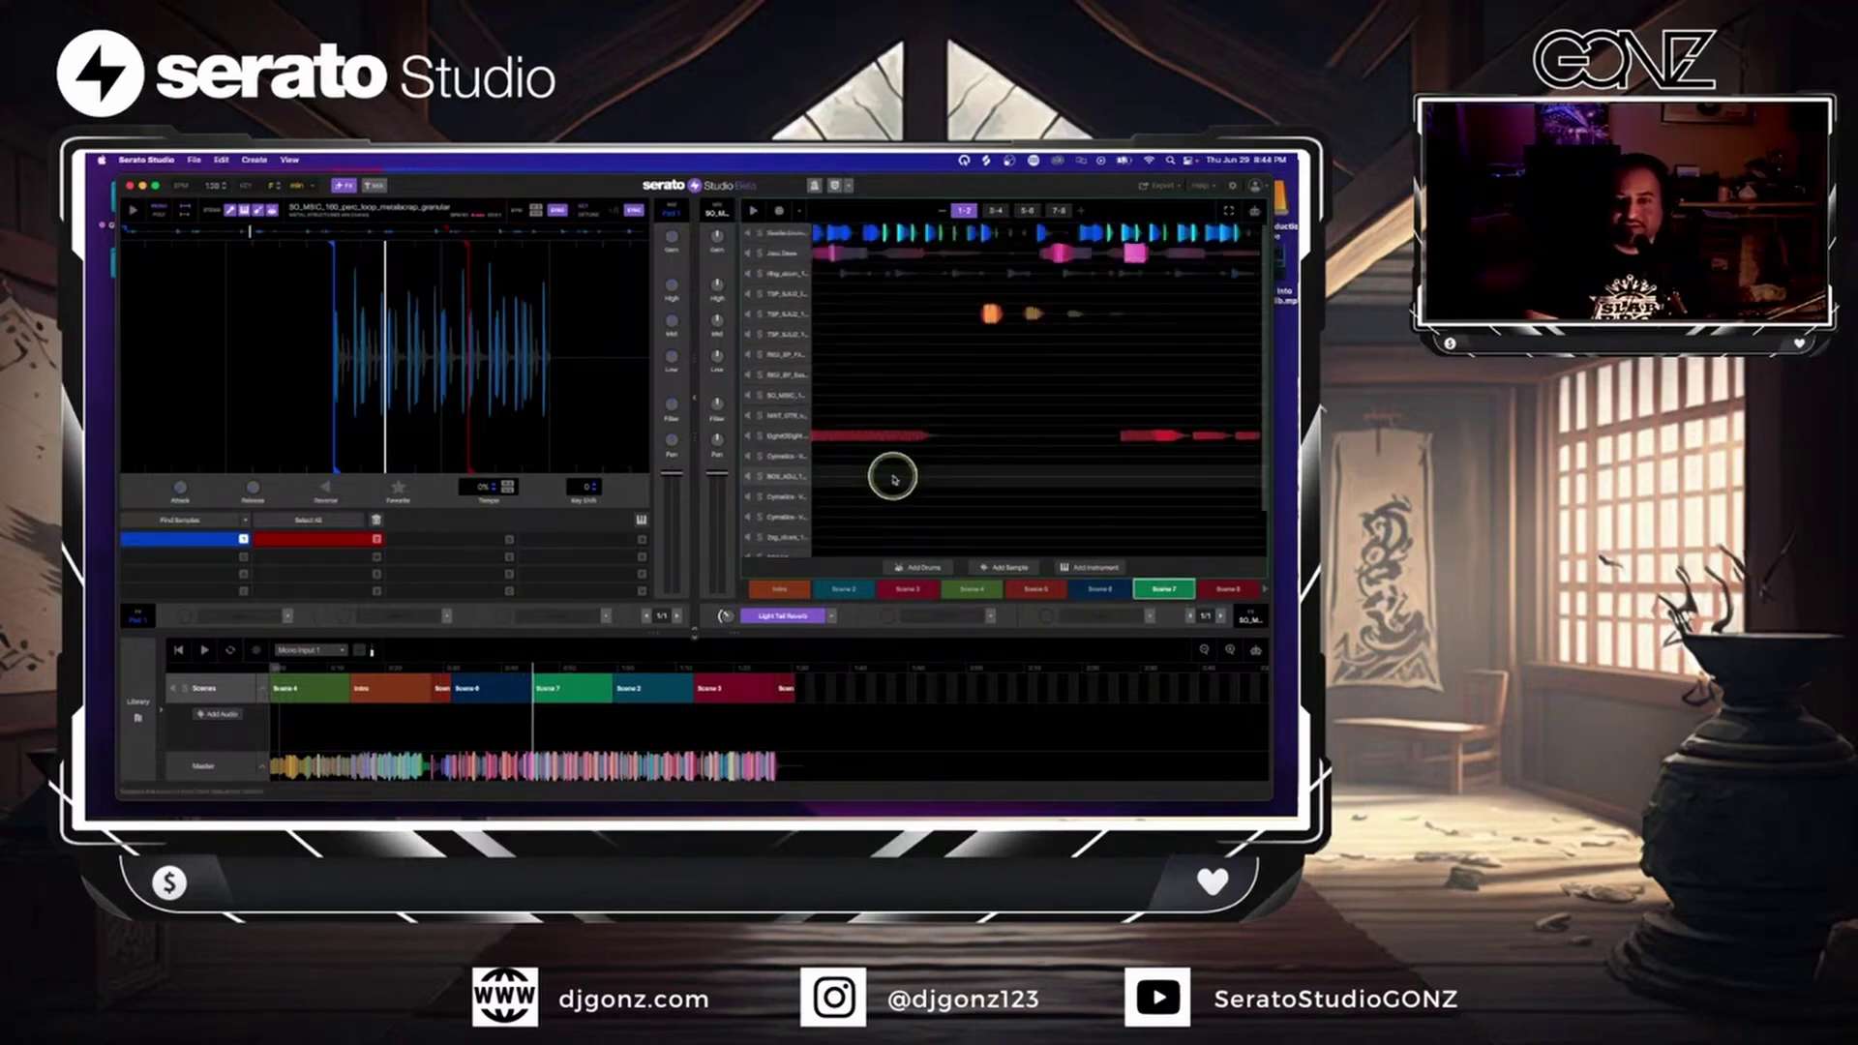
- Find and expand the "Like this" sample deck in Scene 7, and play the scene with its pattern open
scroll(893, 478, down, 3)
click(877, 525)
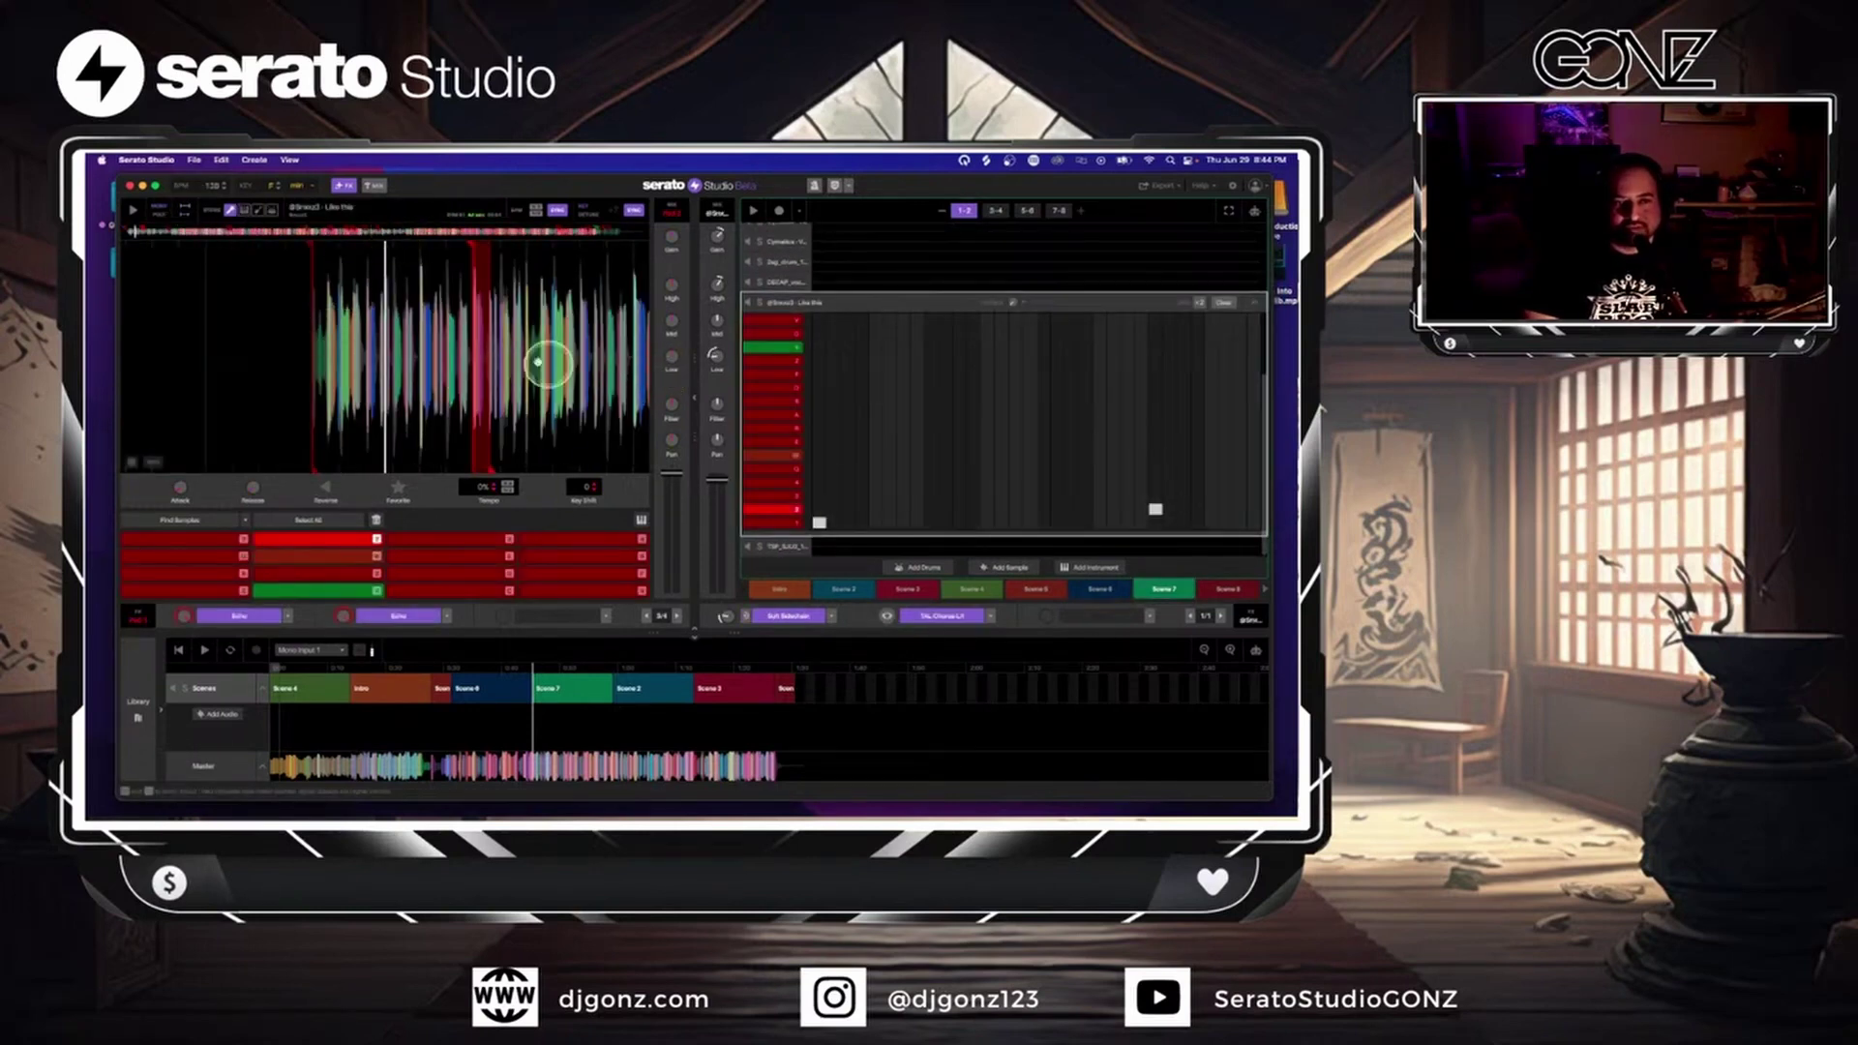
key(space)
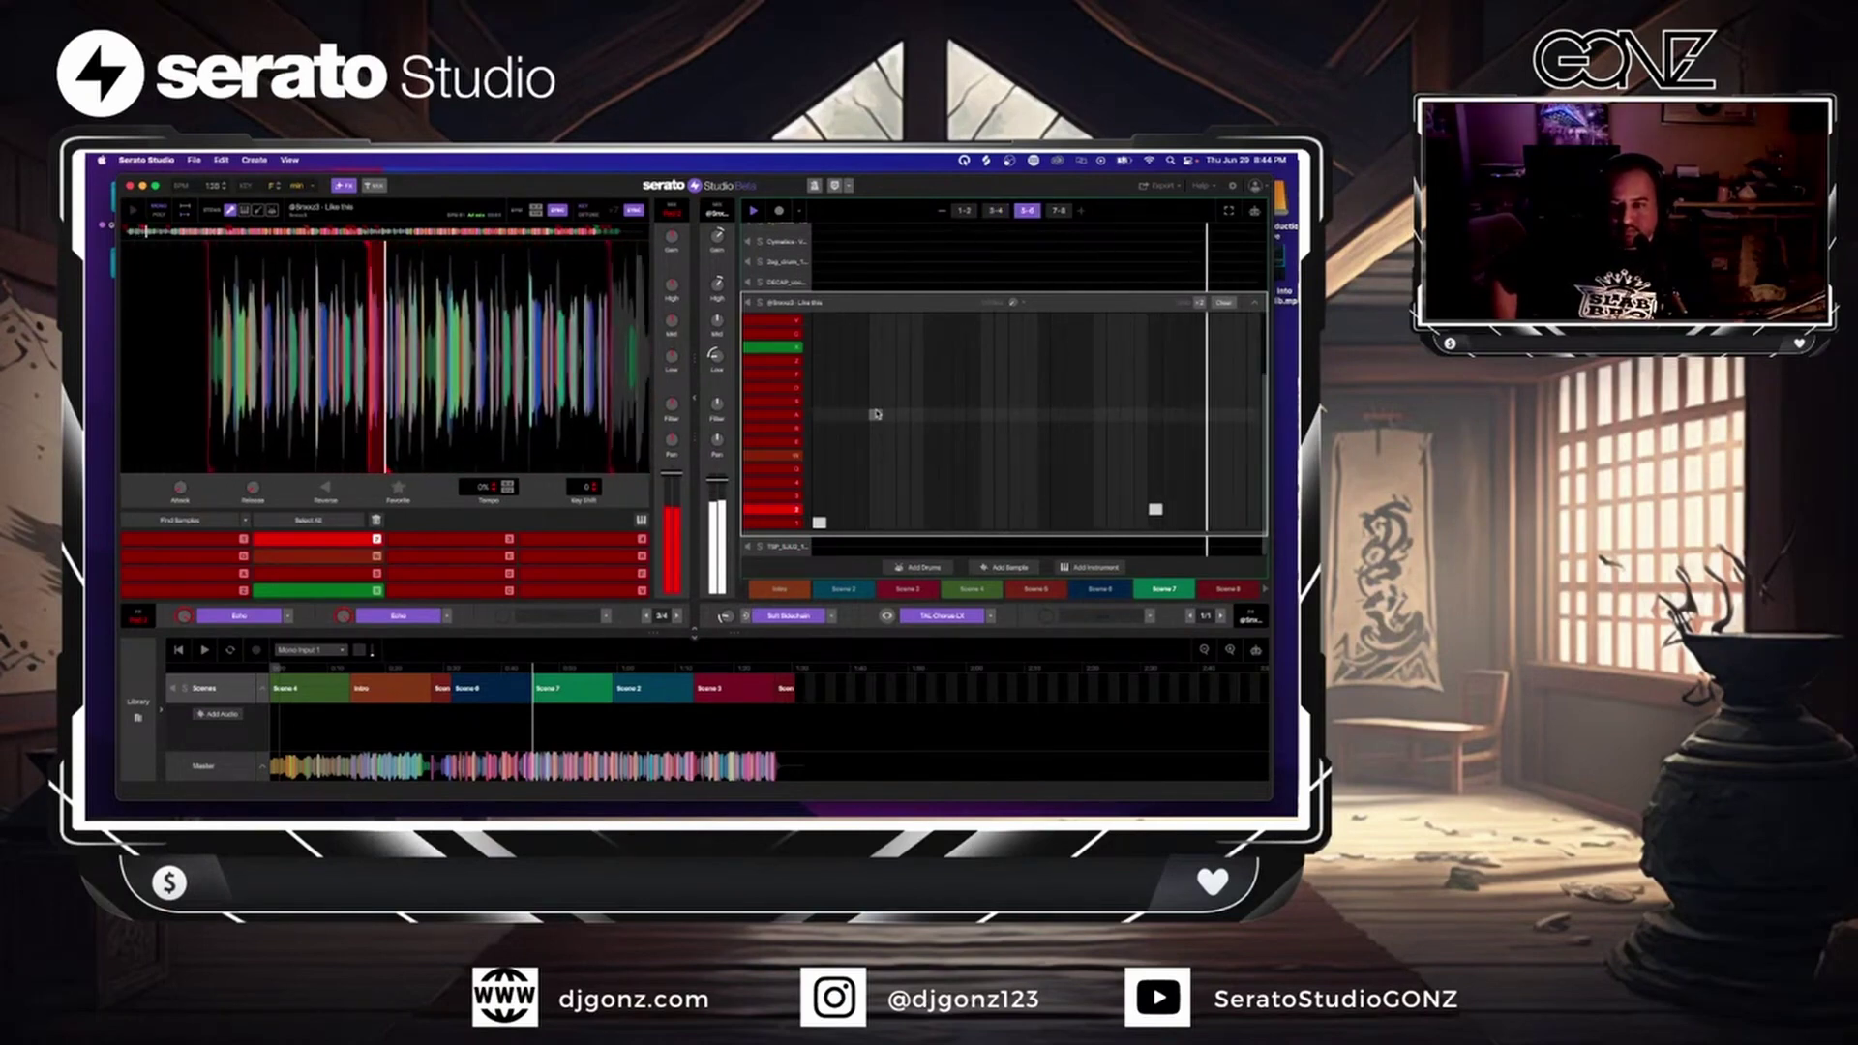
click(850, 347)
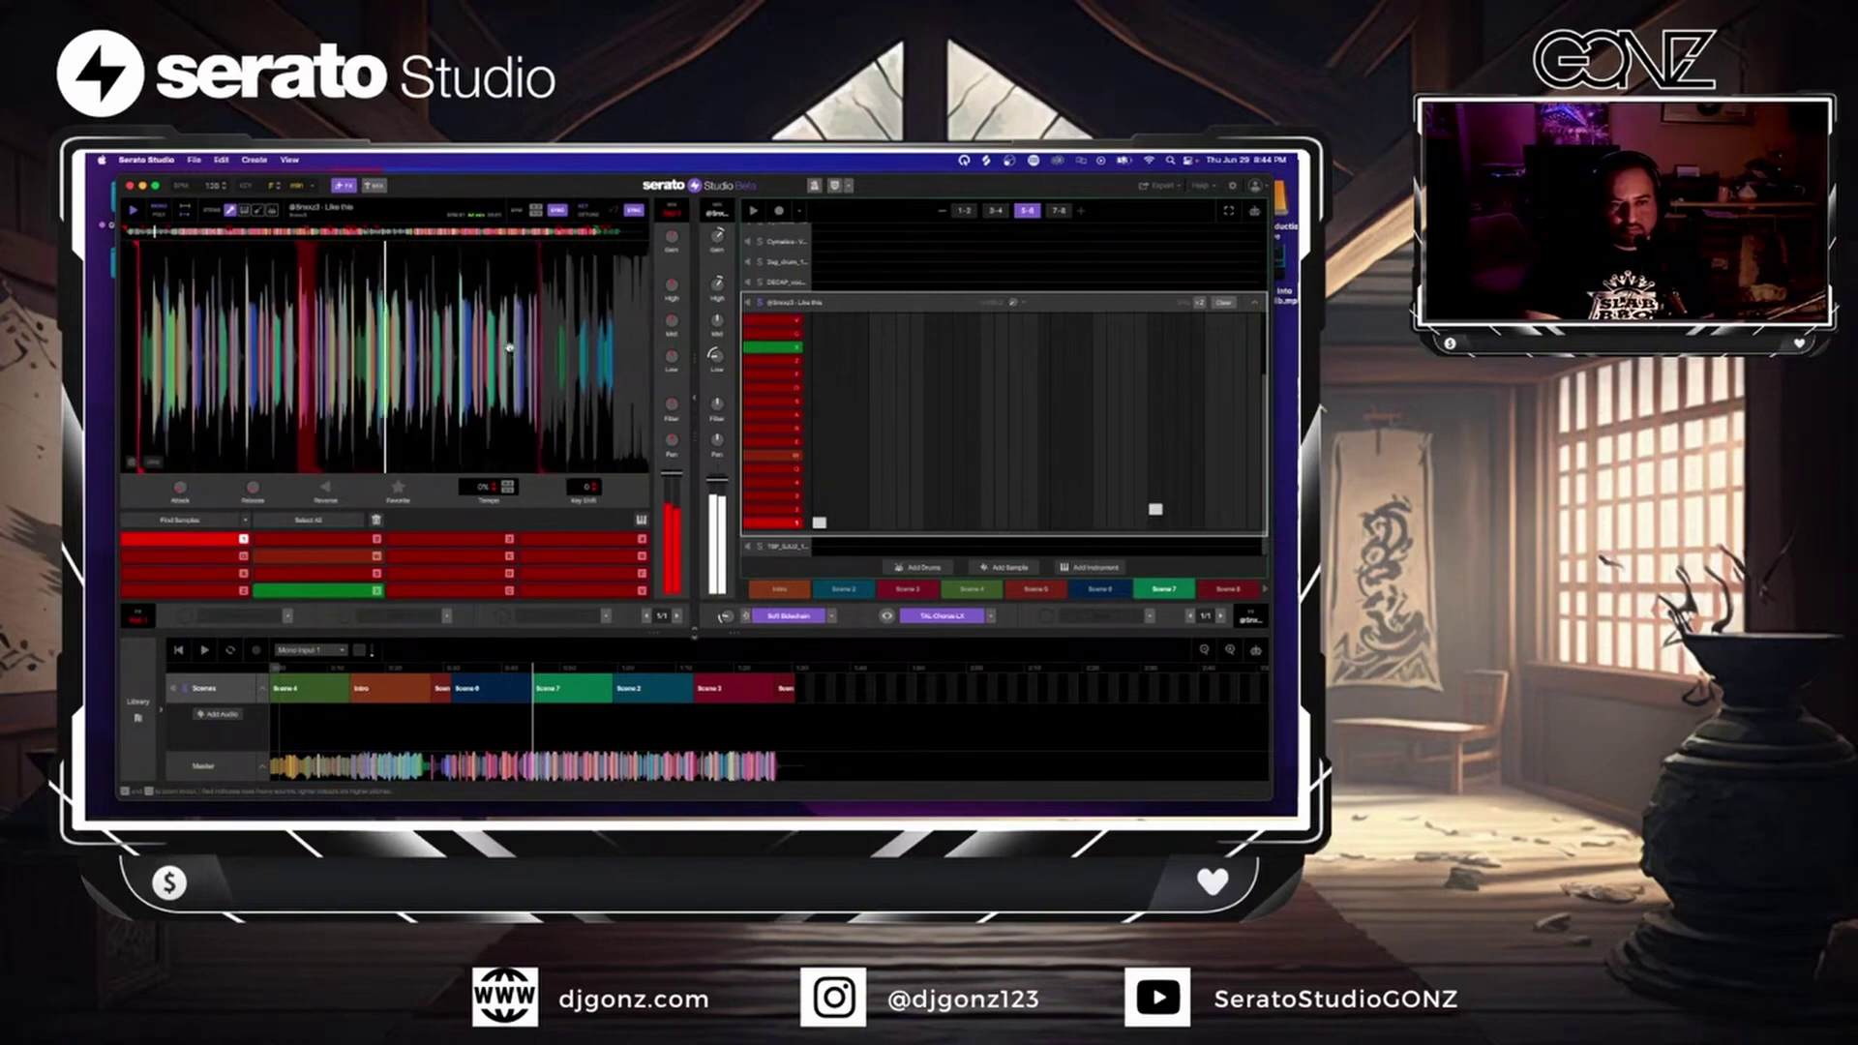
- Inspect the second slice of the "Like this" sample up close on the waveform and replay Scene 7
click(500, 418)
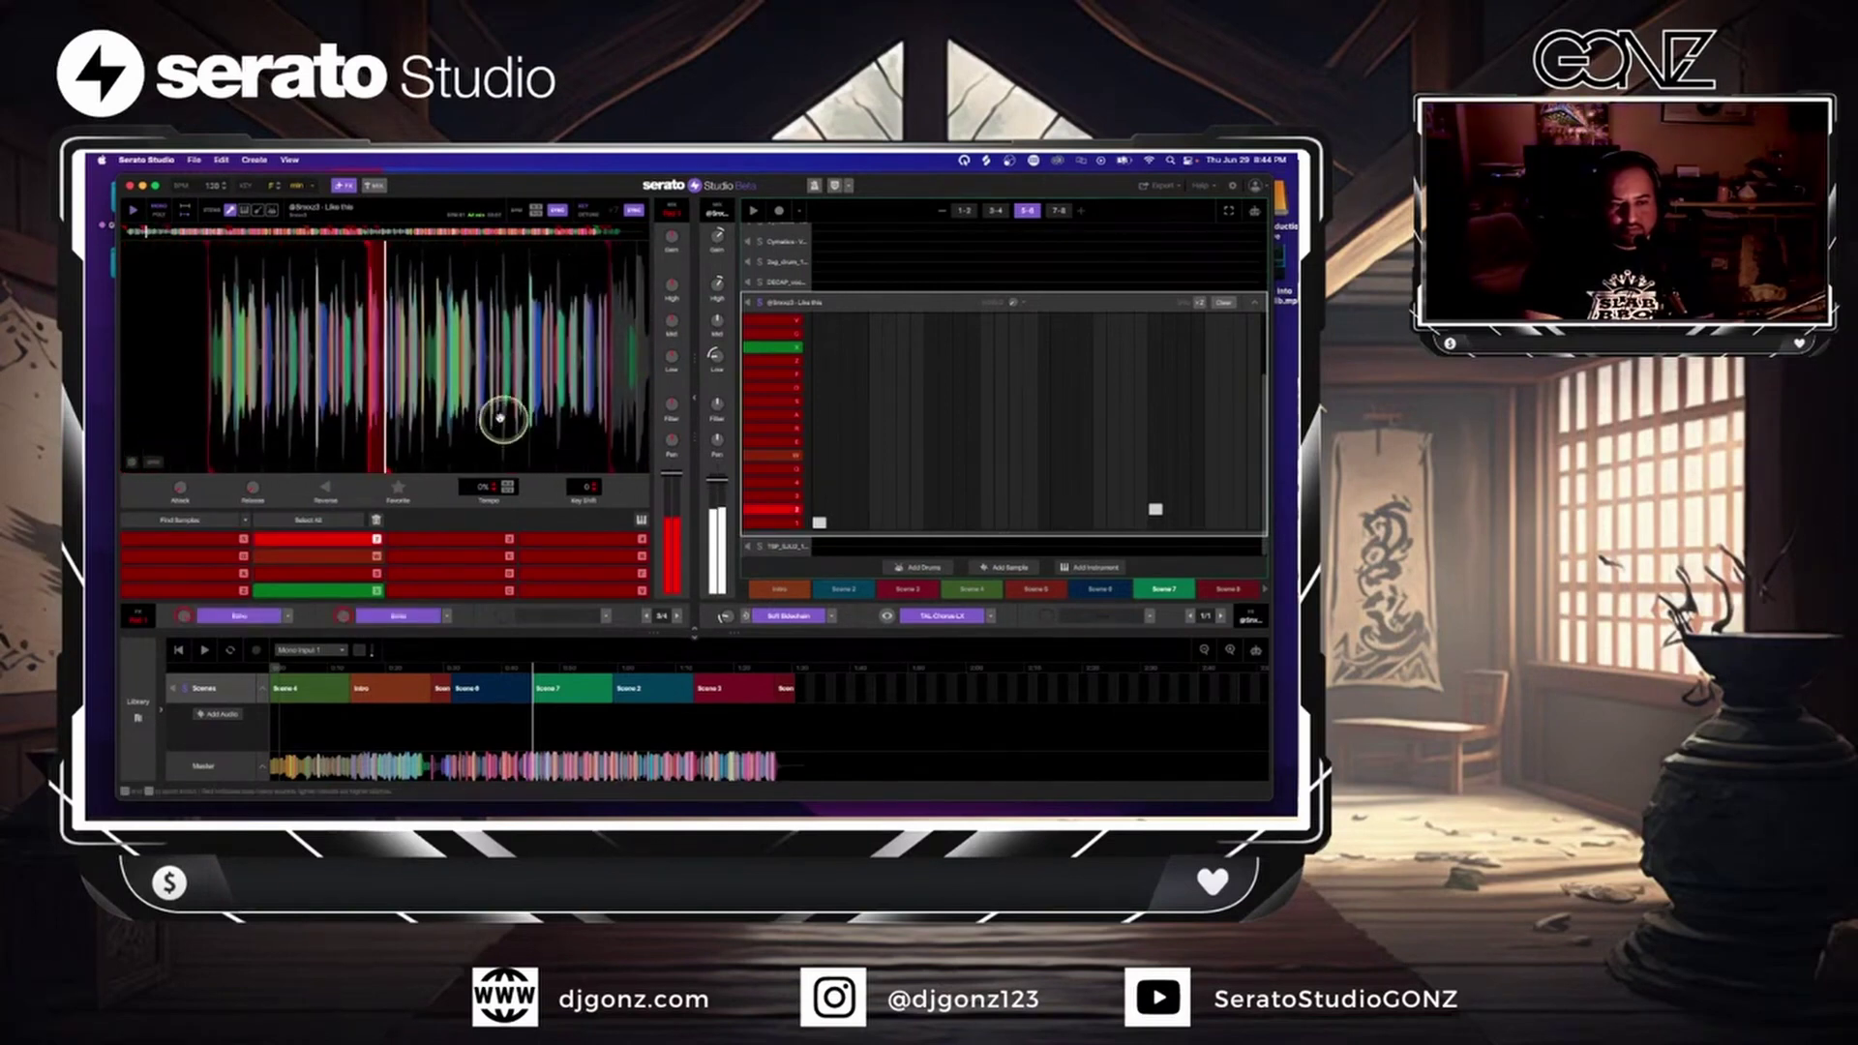
drag(499, 418, 418, 352)
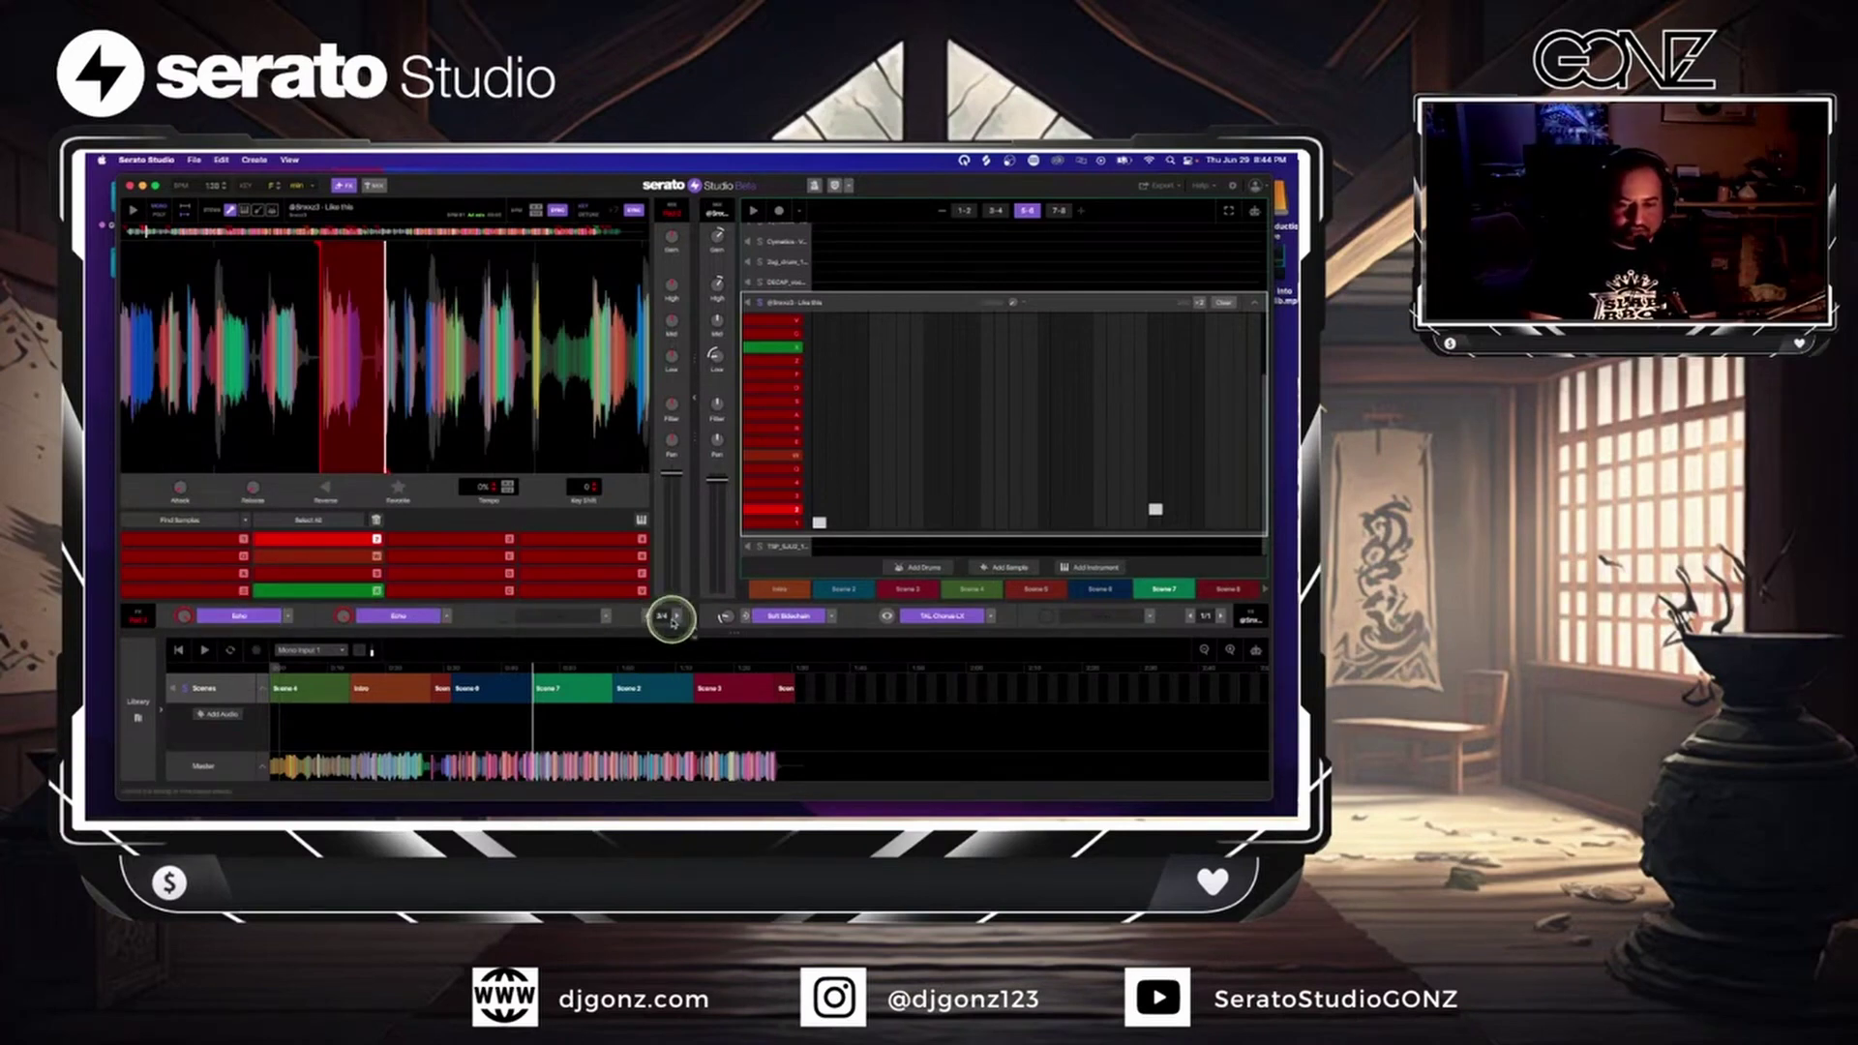
key(space)
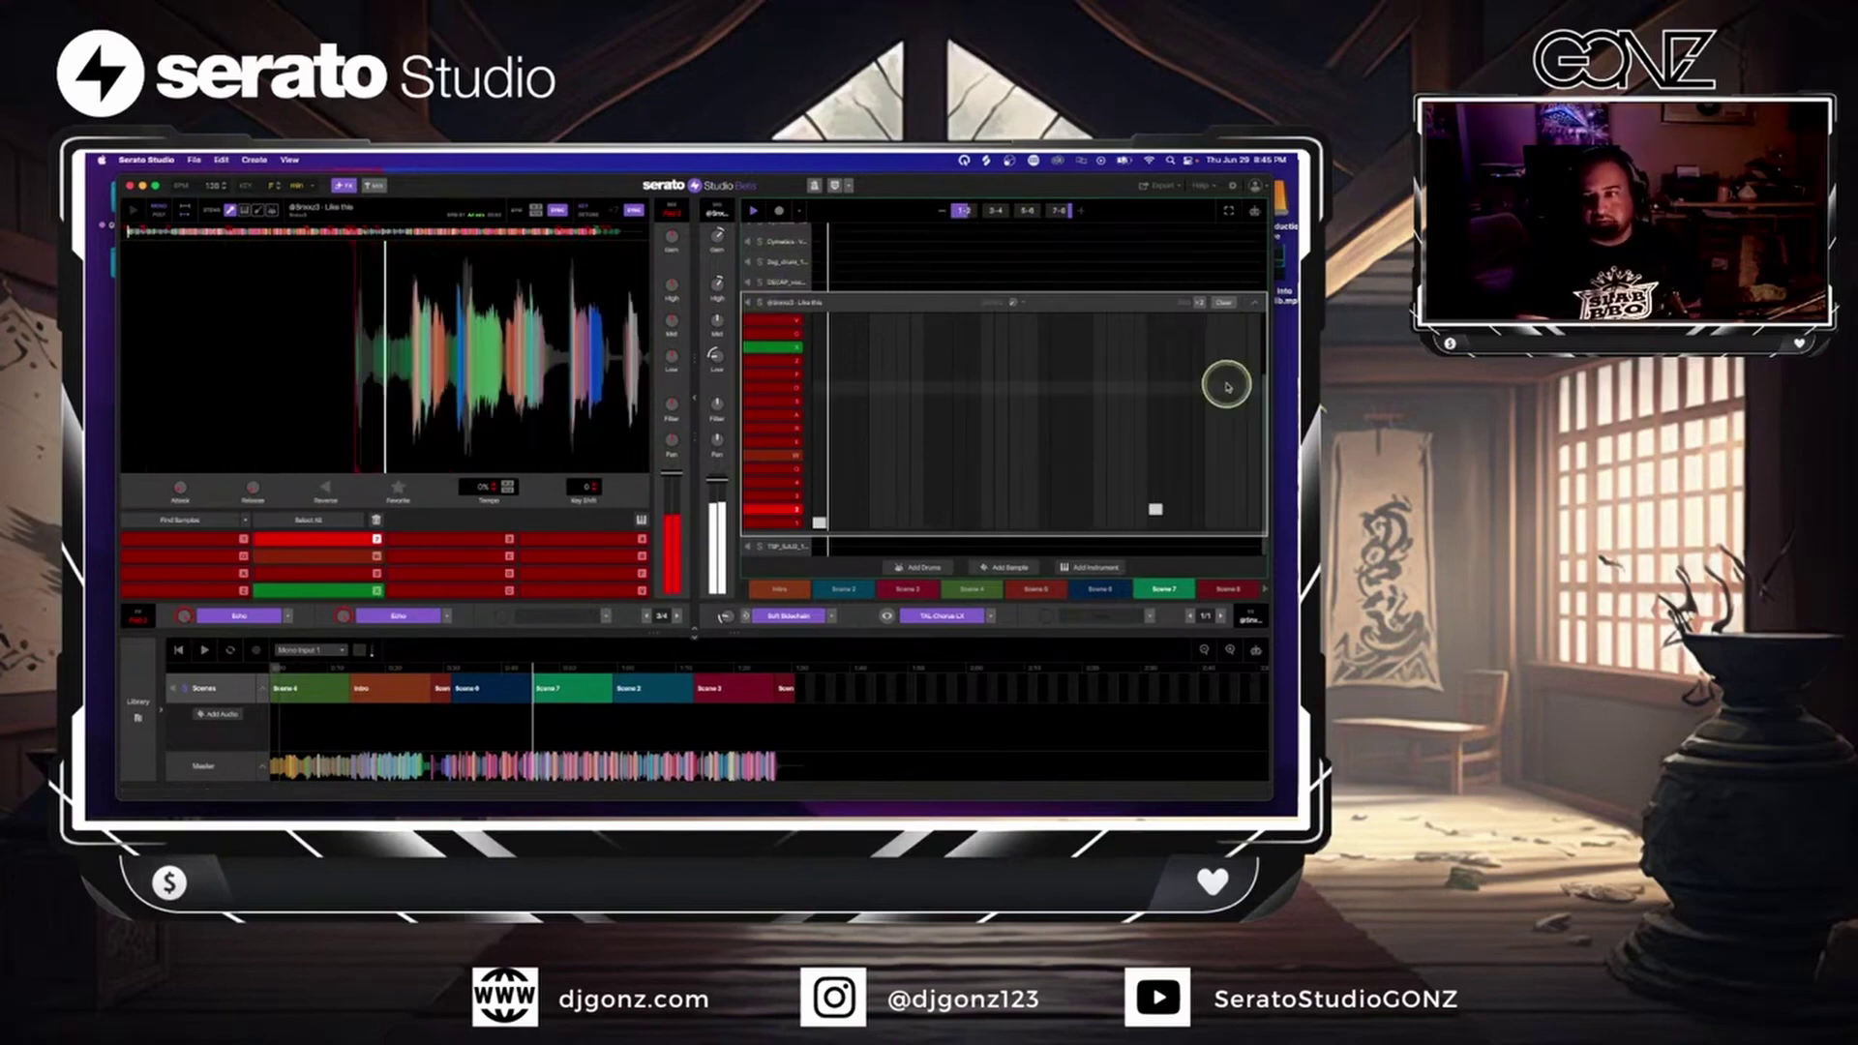
- Collapse the "Like this" deck and listen to Scene 7 with its full deck list in view
click(1254, 302)
scroll(1106, 480, up, 3)
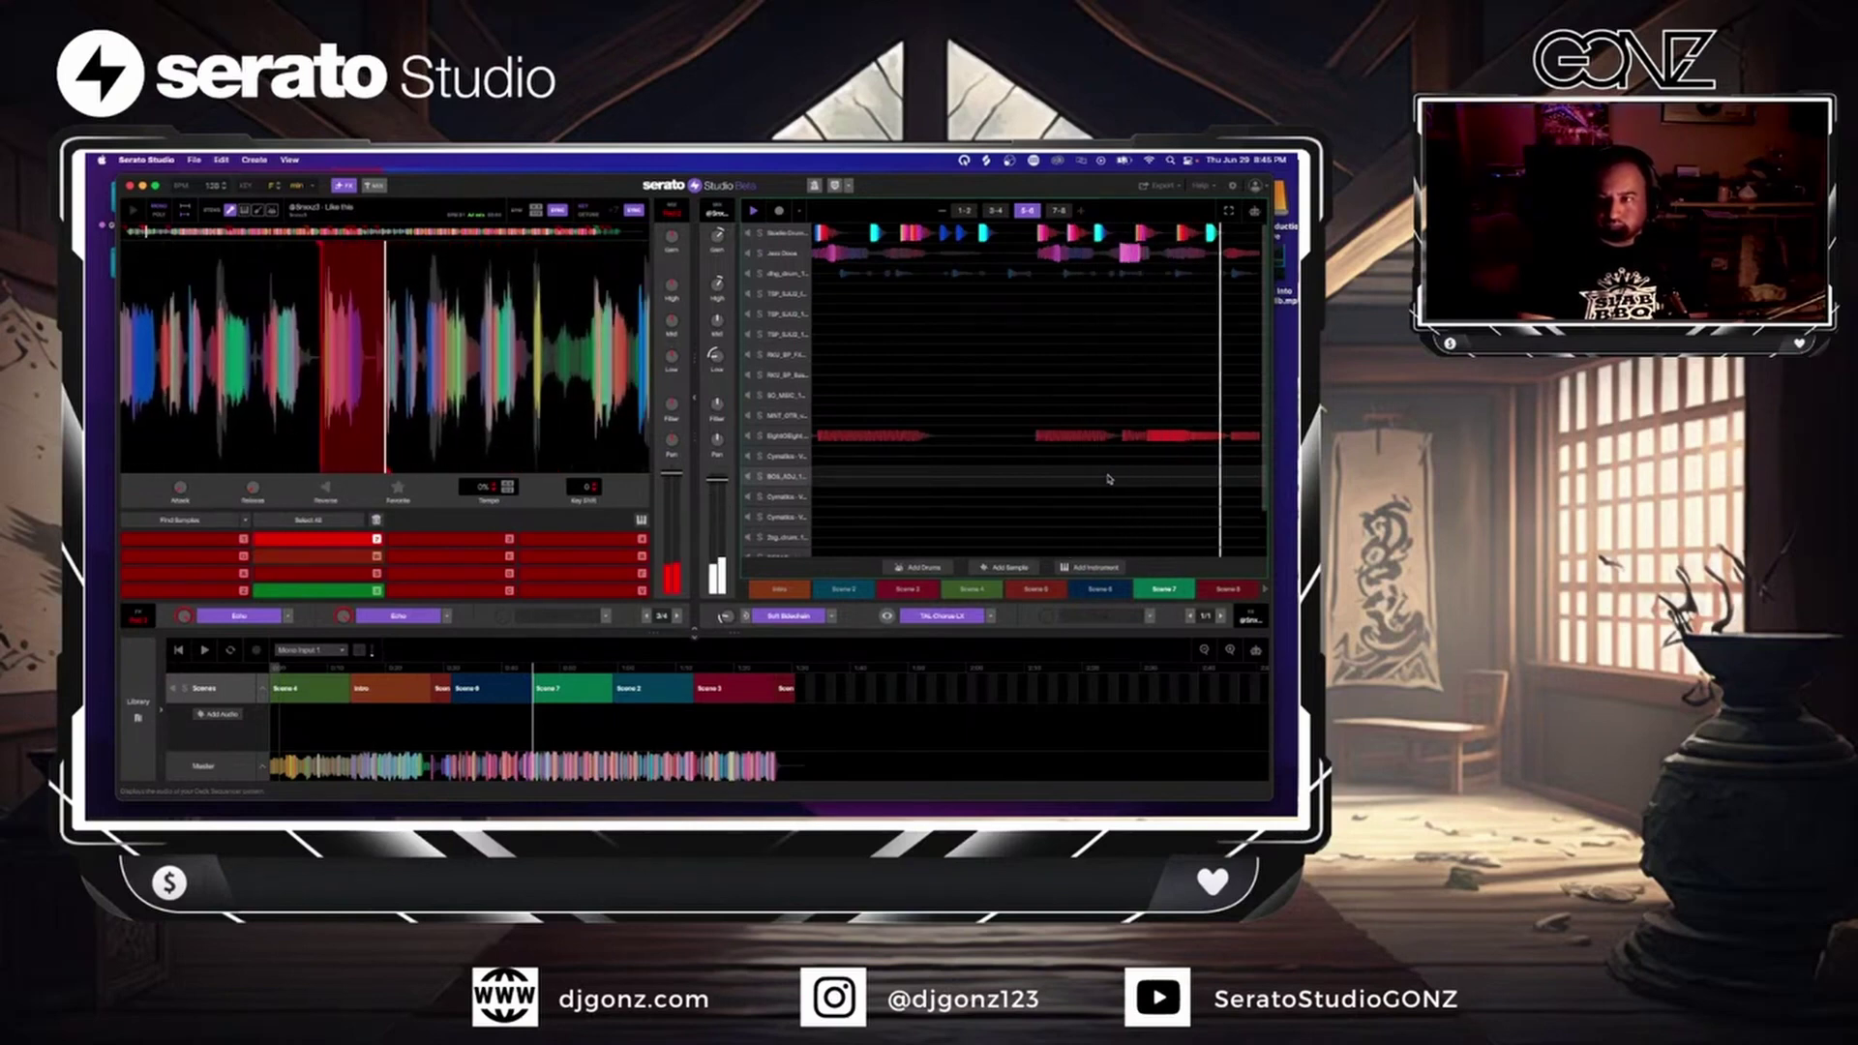
click(1109, 478)
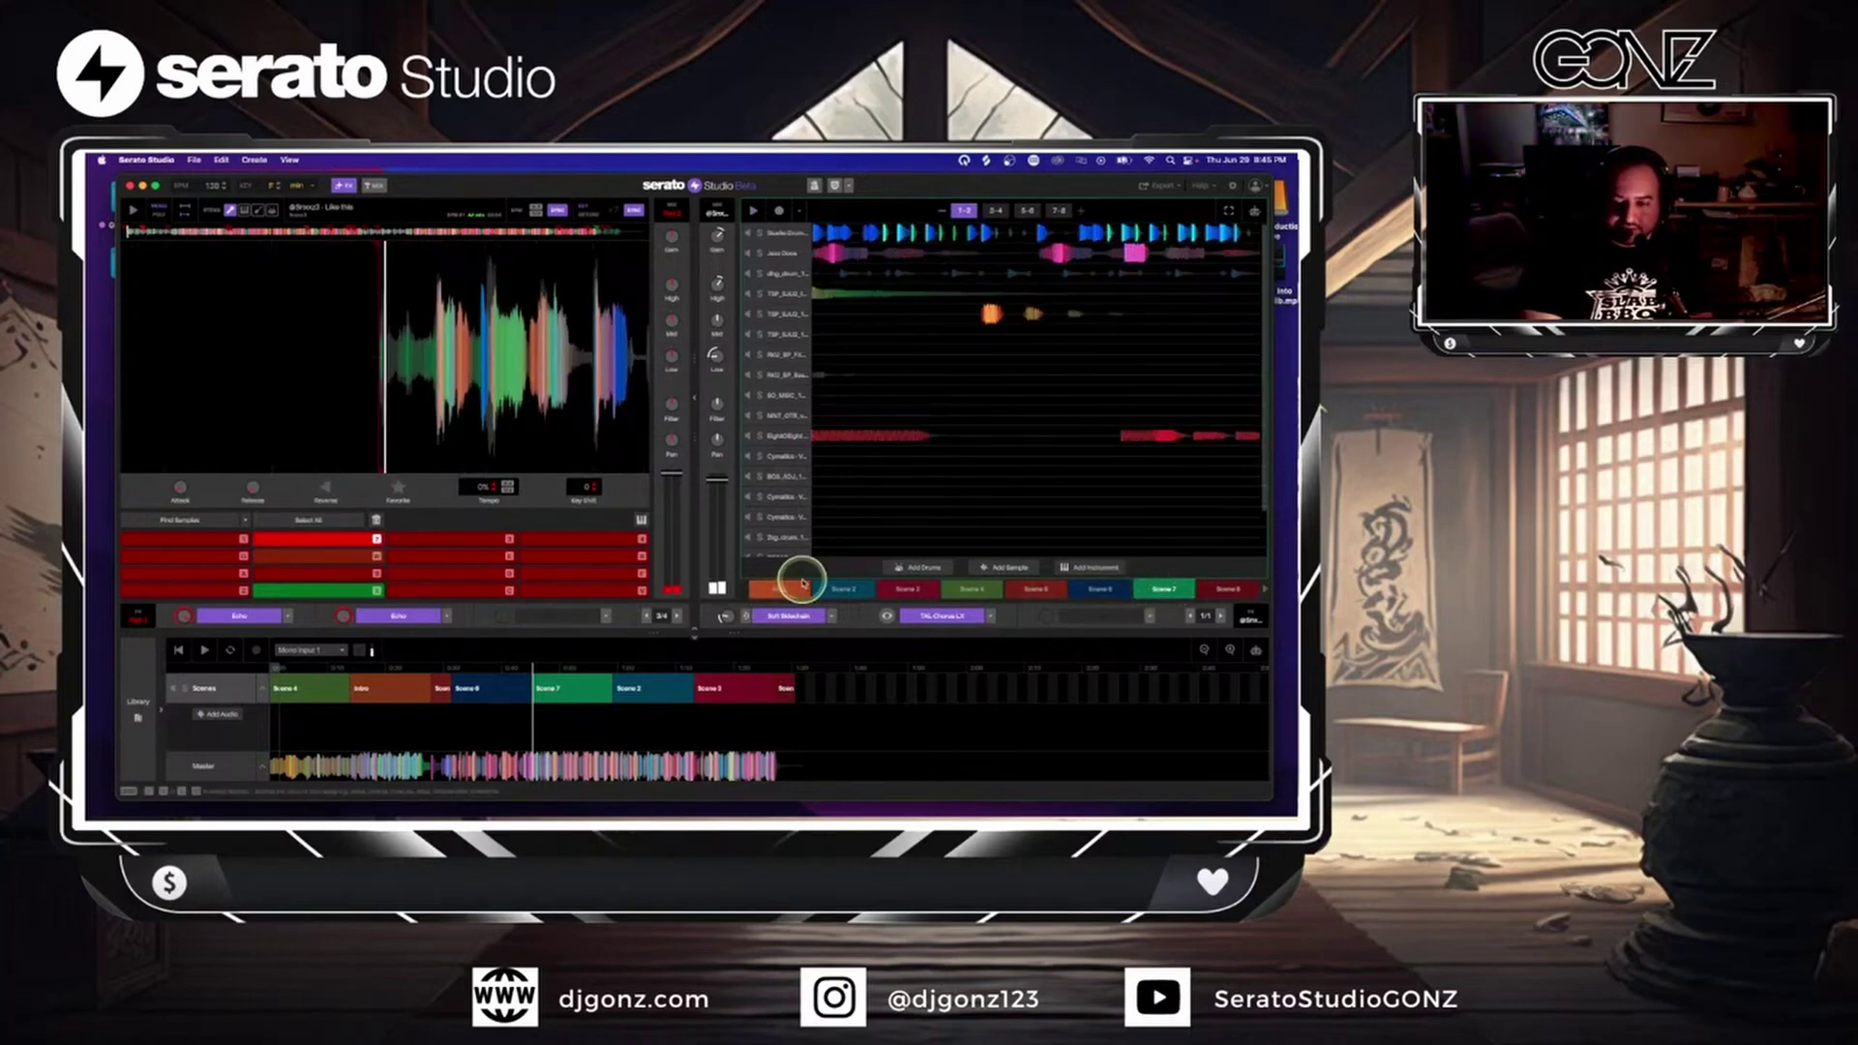
- Switch to Scene 2, play it, and expand the Cymatics Vocal Chop Loop deck to review its sample and effects
click(856, 590)
click(1019, 423)
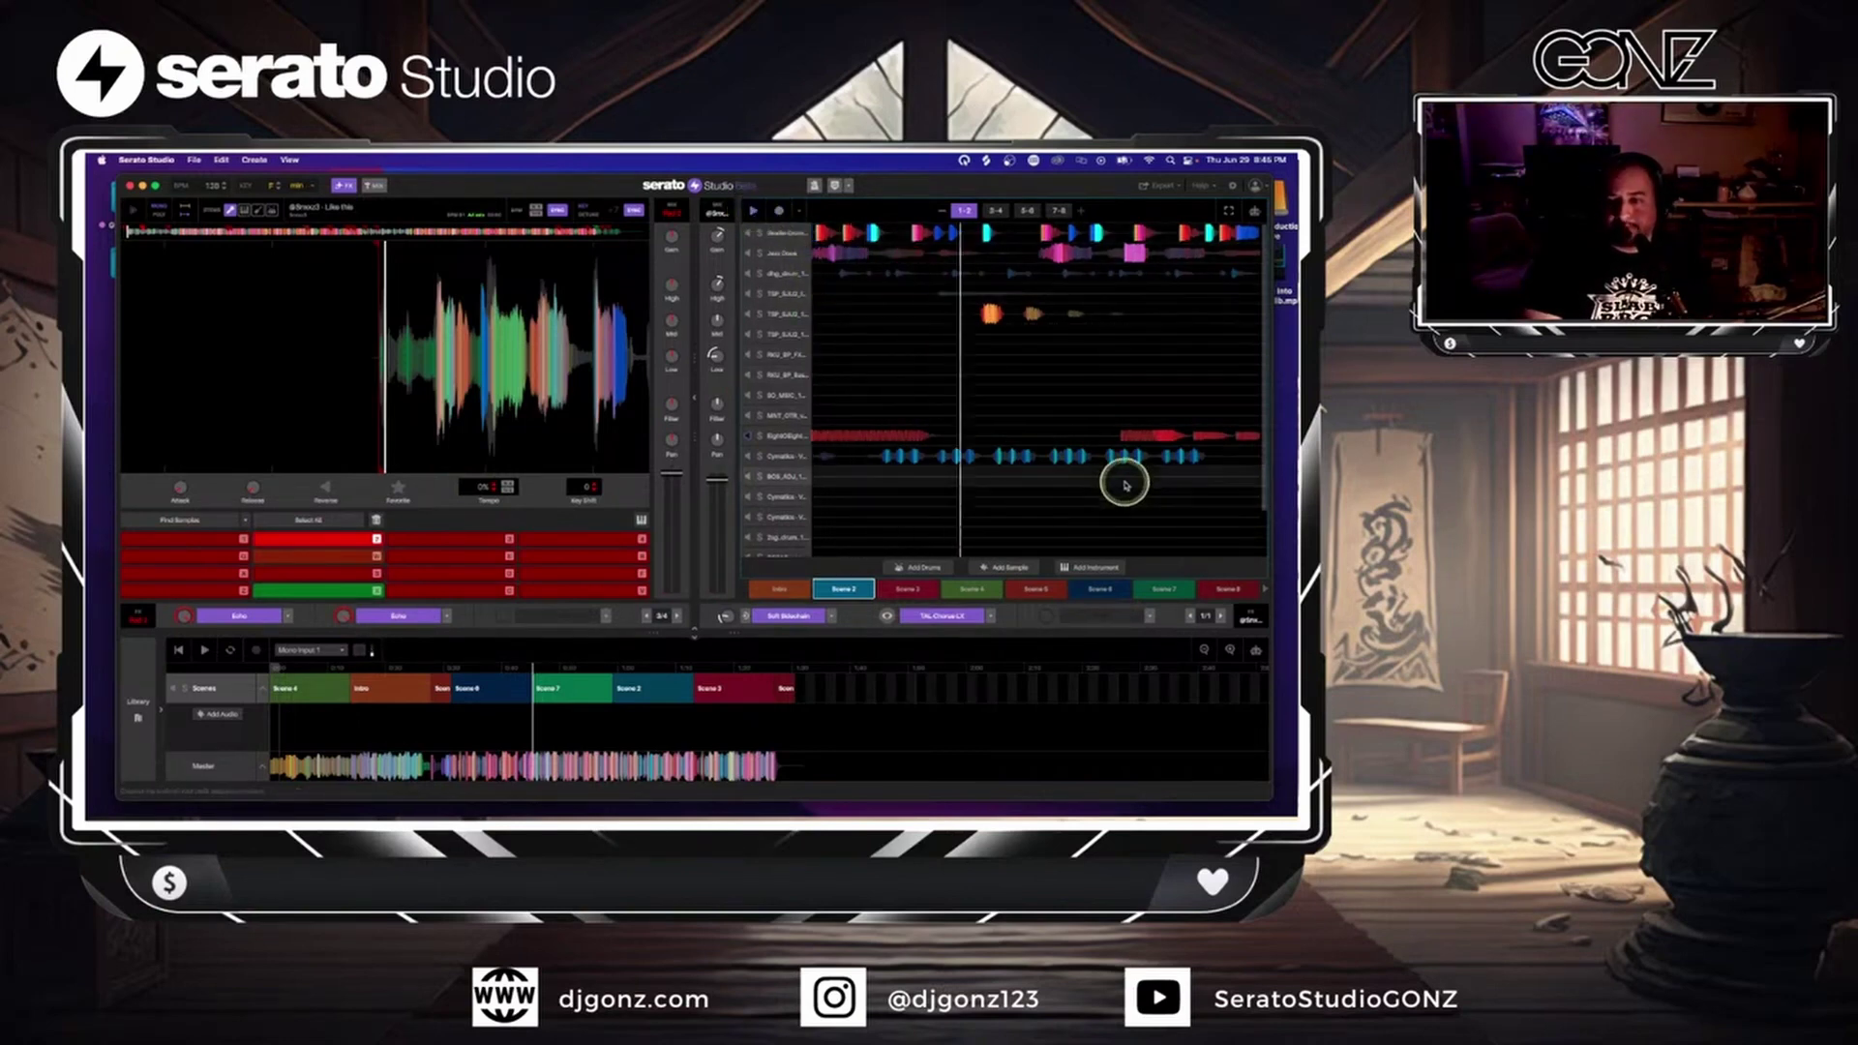
double_click(829, 453)
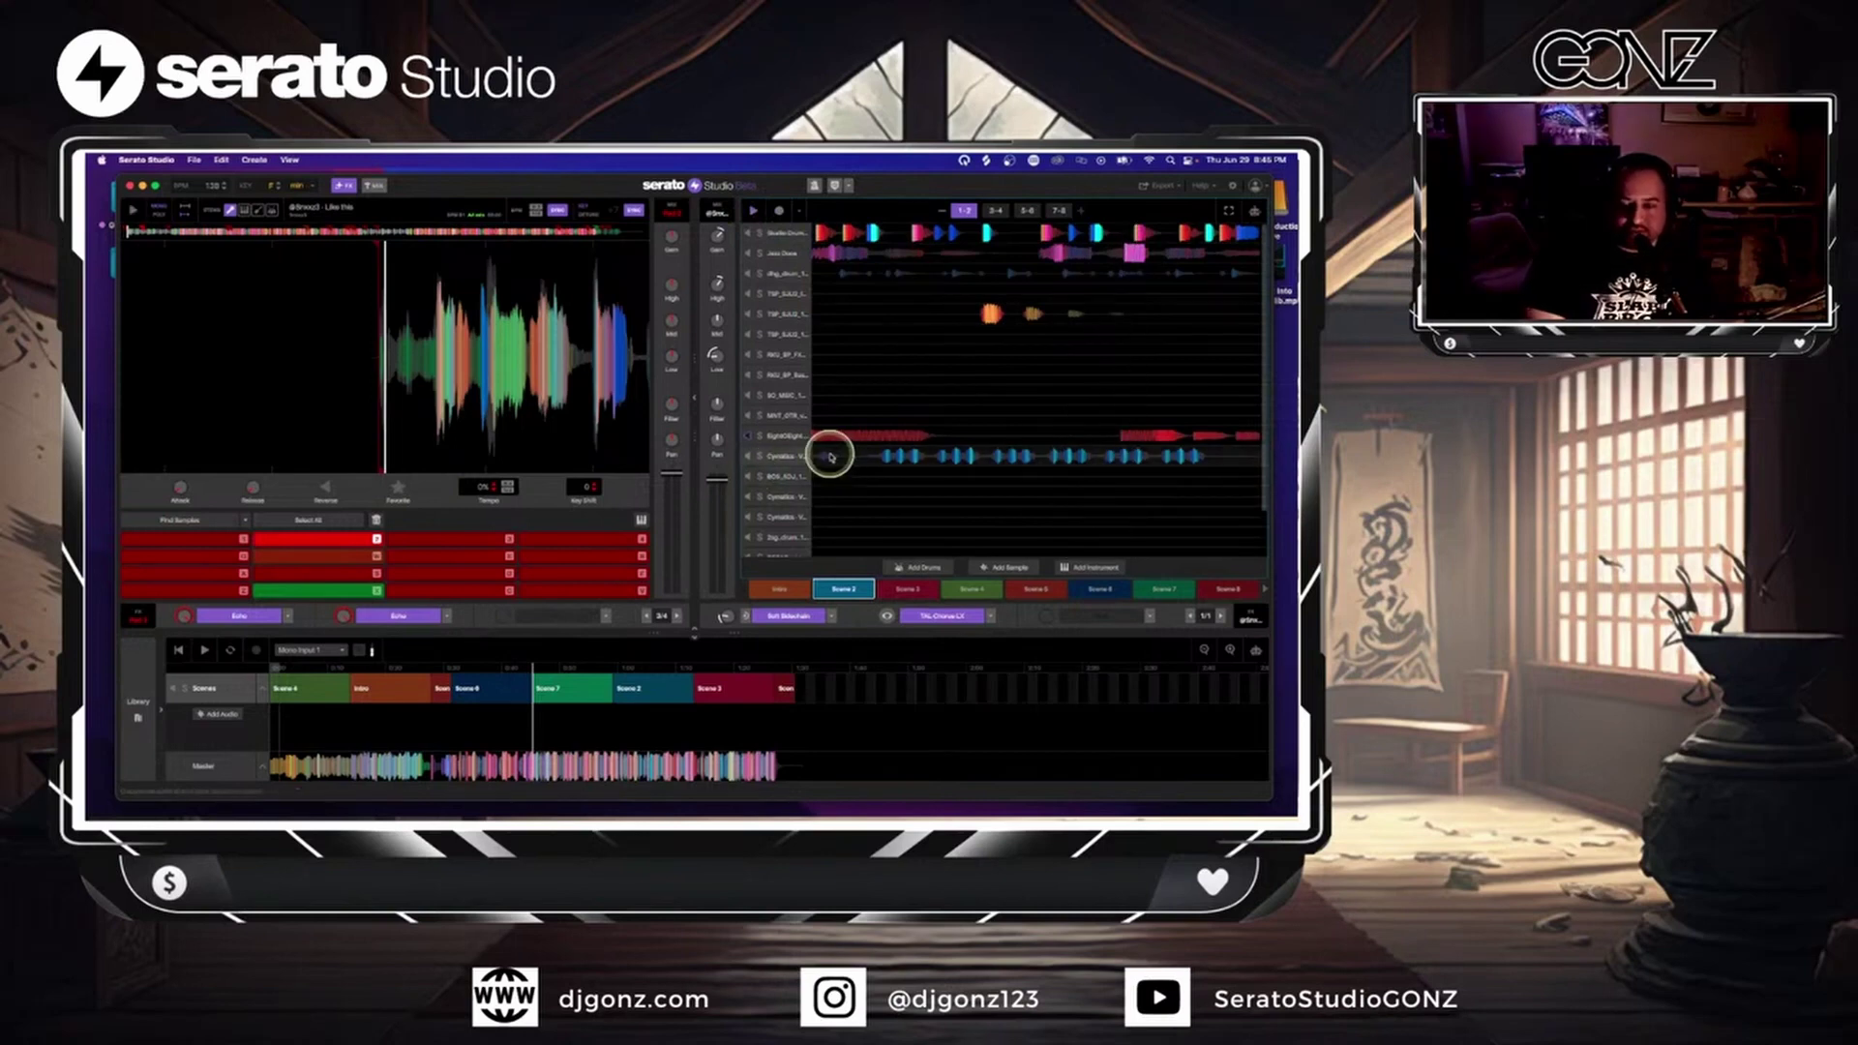
click(513, 296)
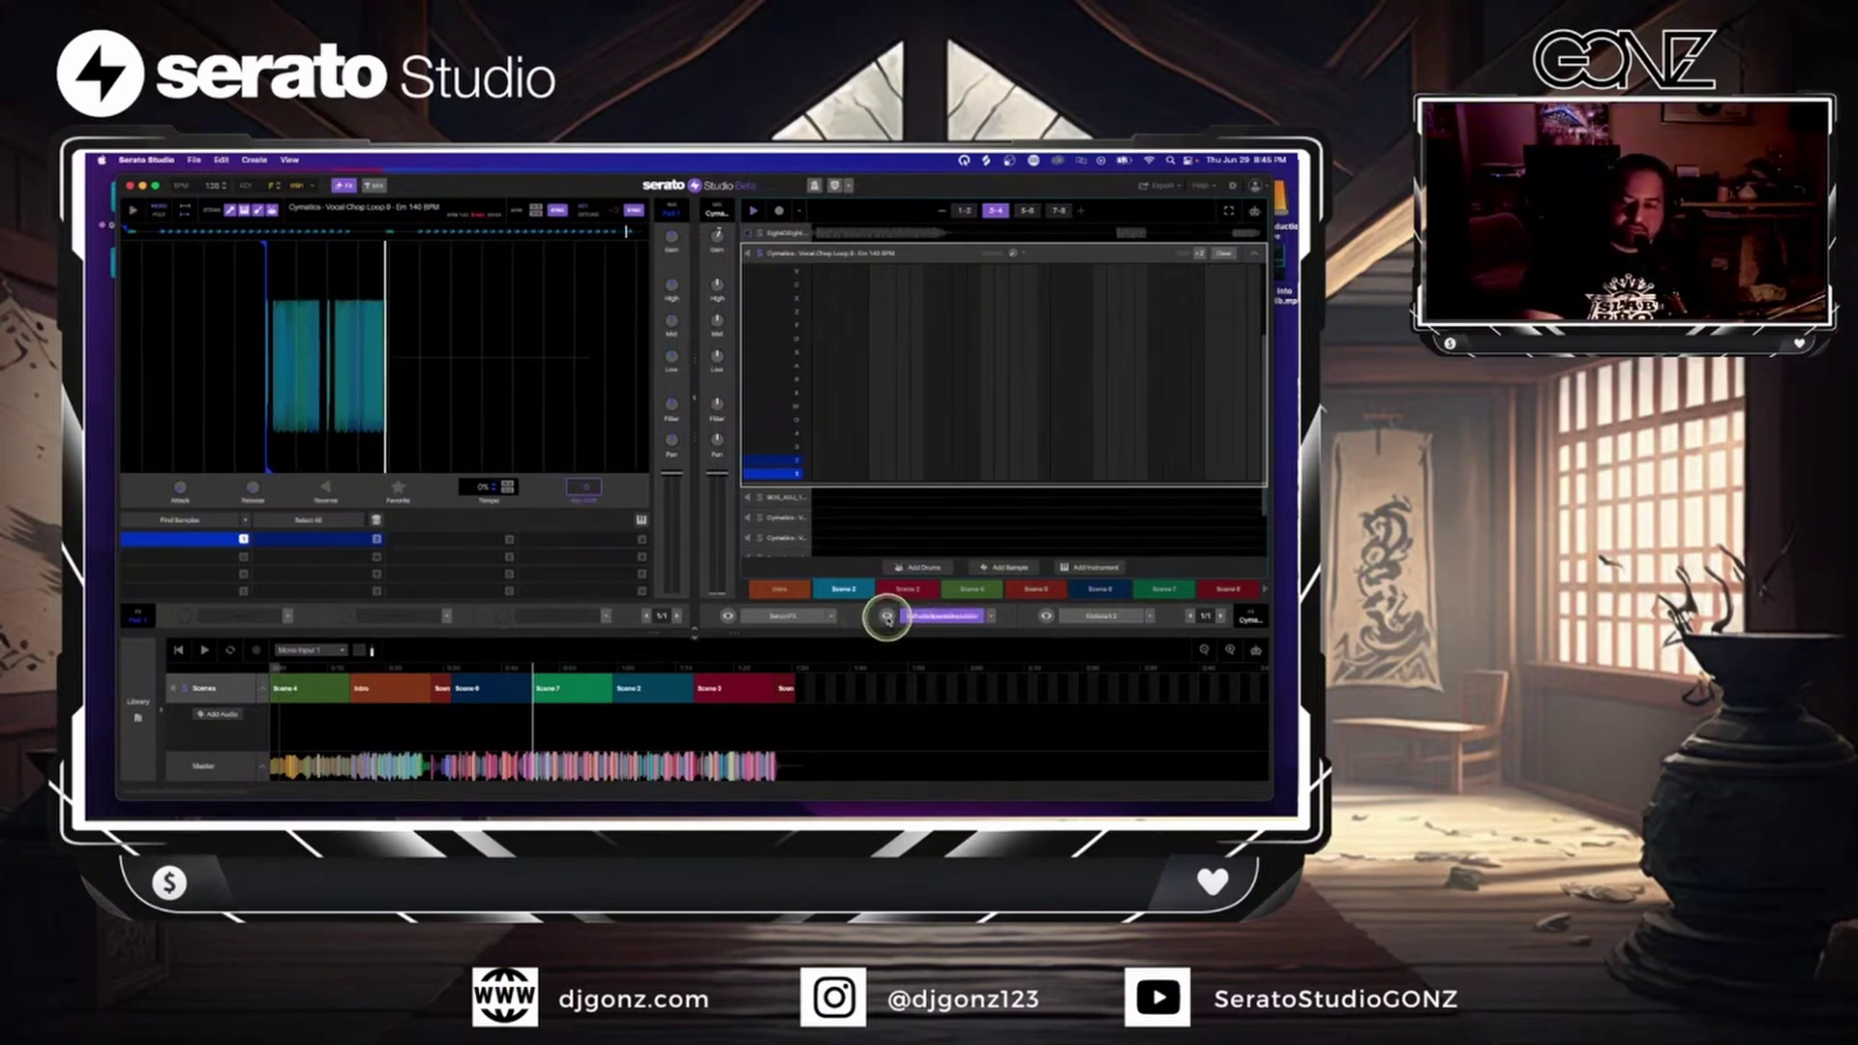
- Review the ValhallaSpaceModulator settings on the vocal chop deck while Scene 2 plays, and switch on the deck's Kickstart 2 effect
click(888, 617)
drag(258, 187, 591, 260)
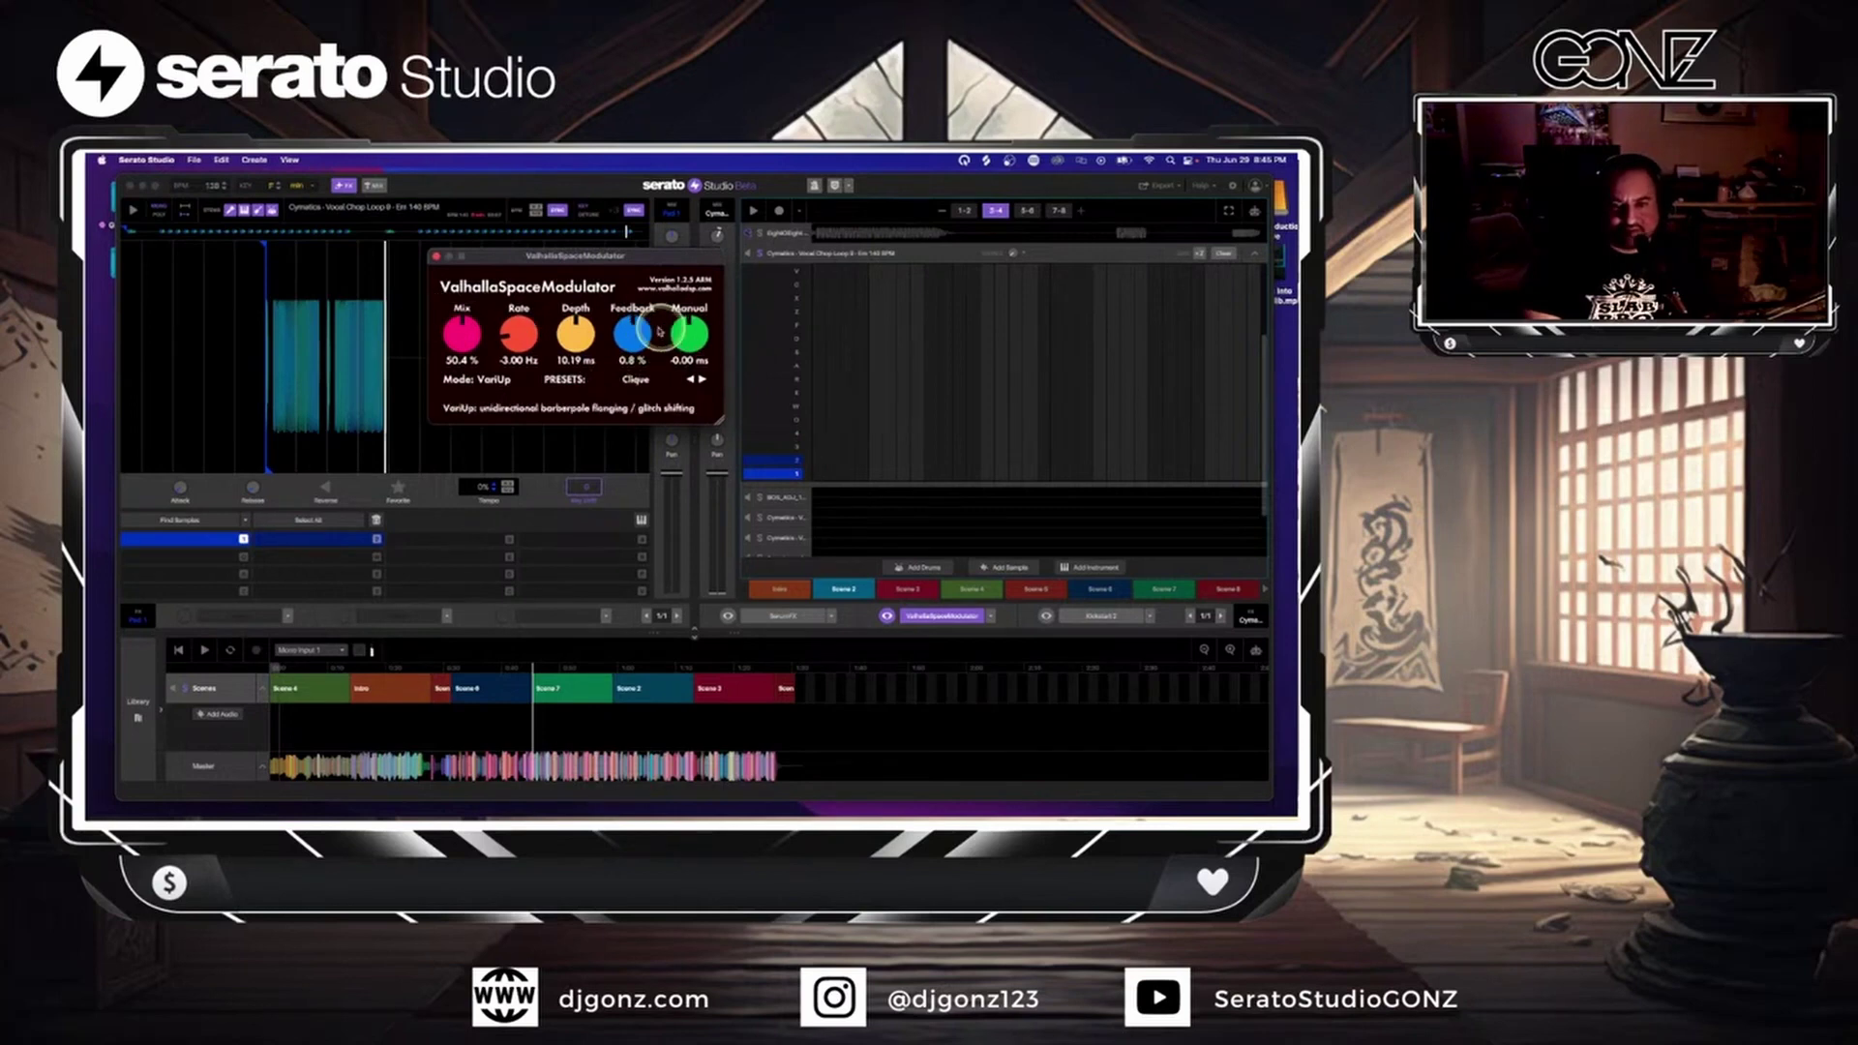
key(space)
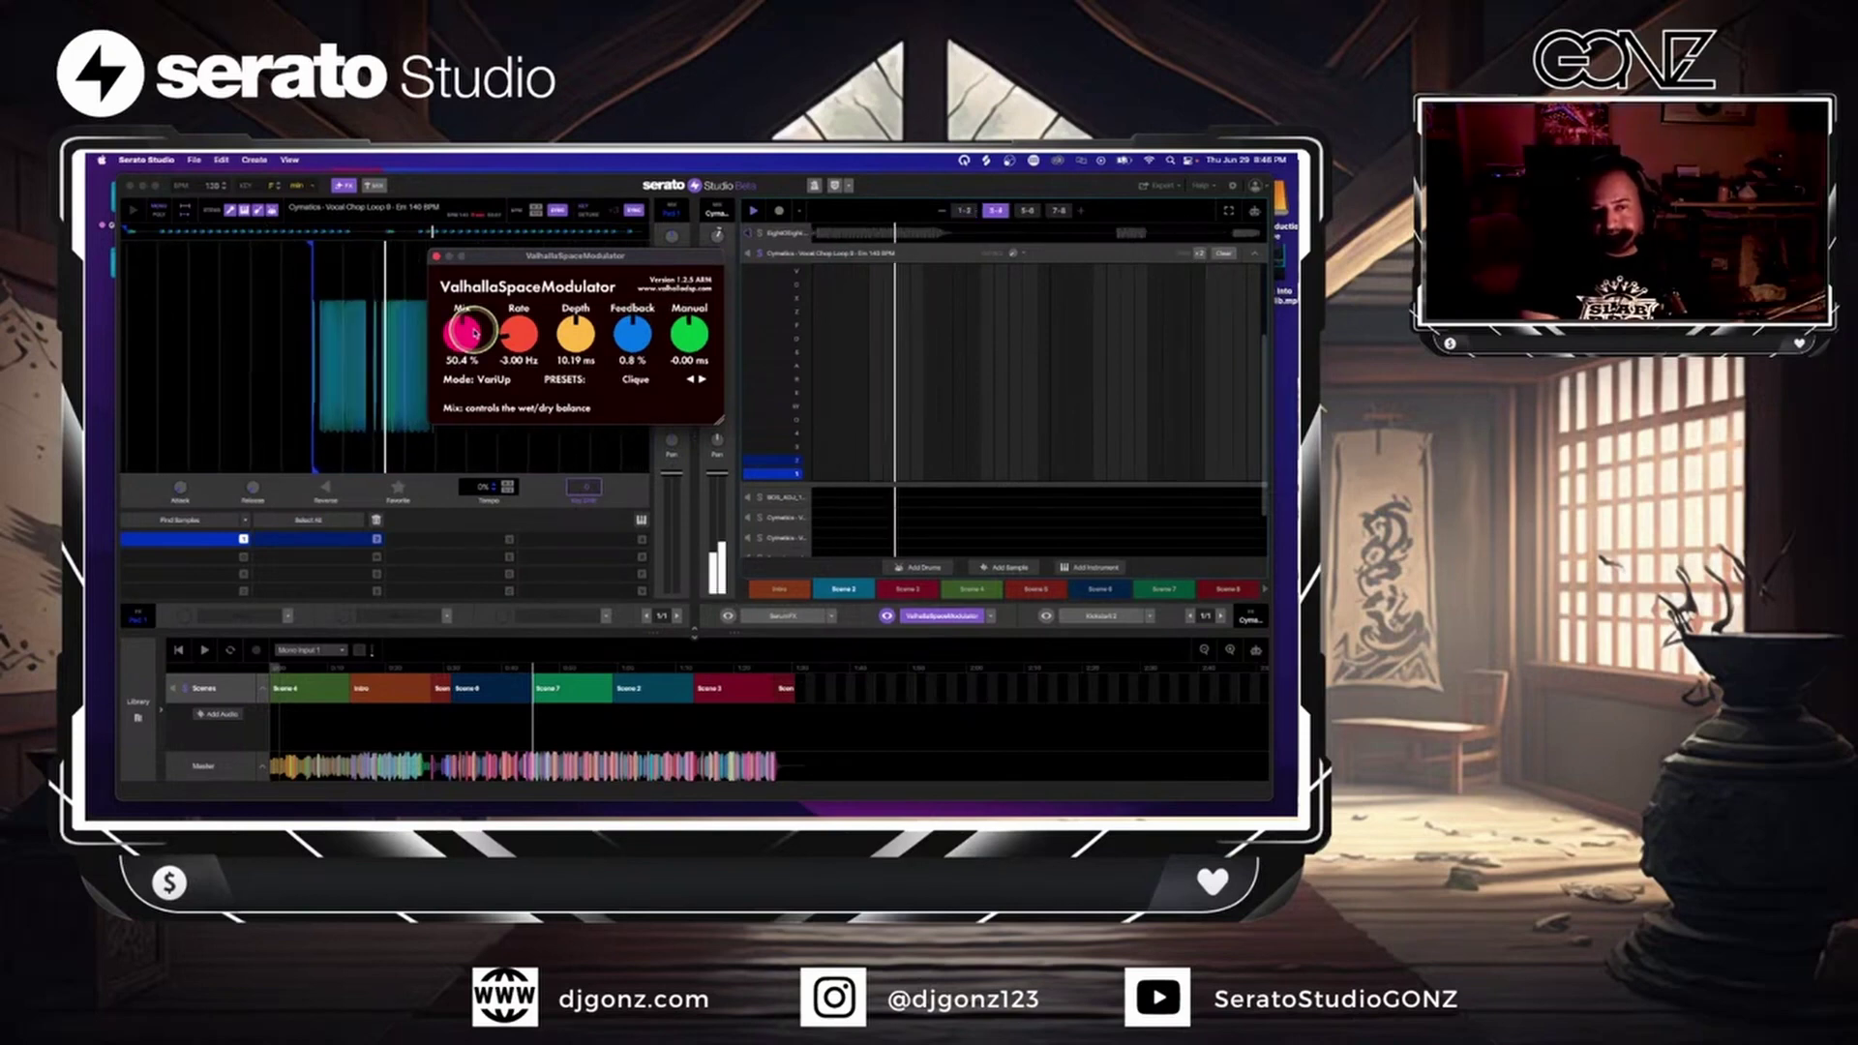
click(1103, 624)
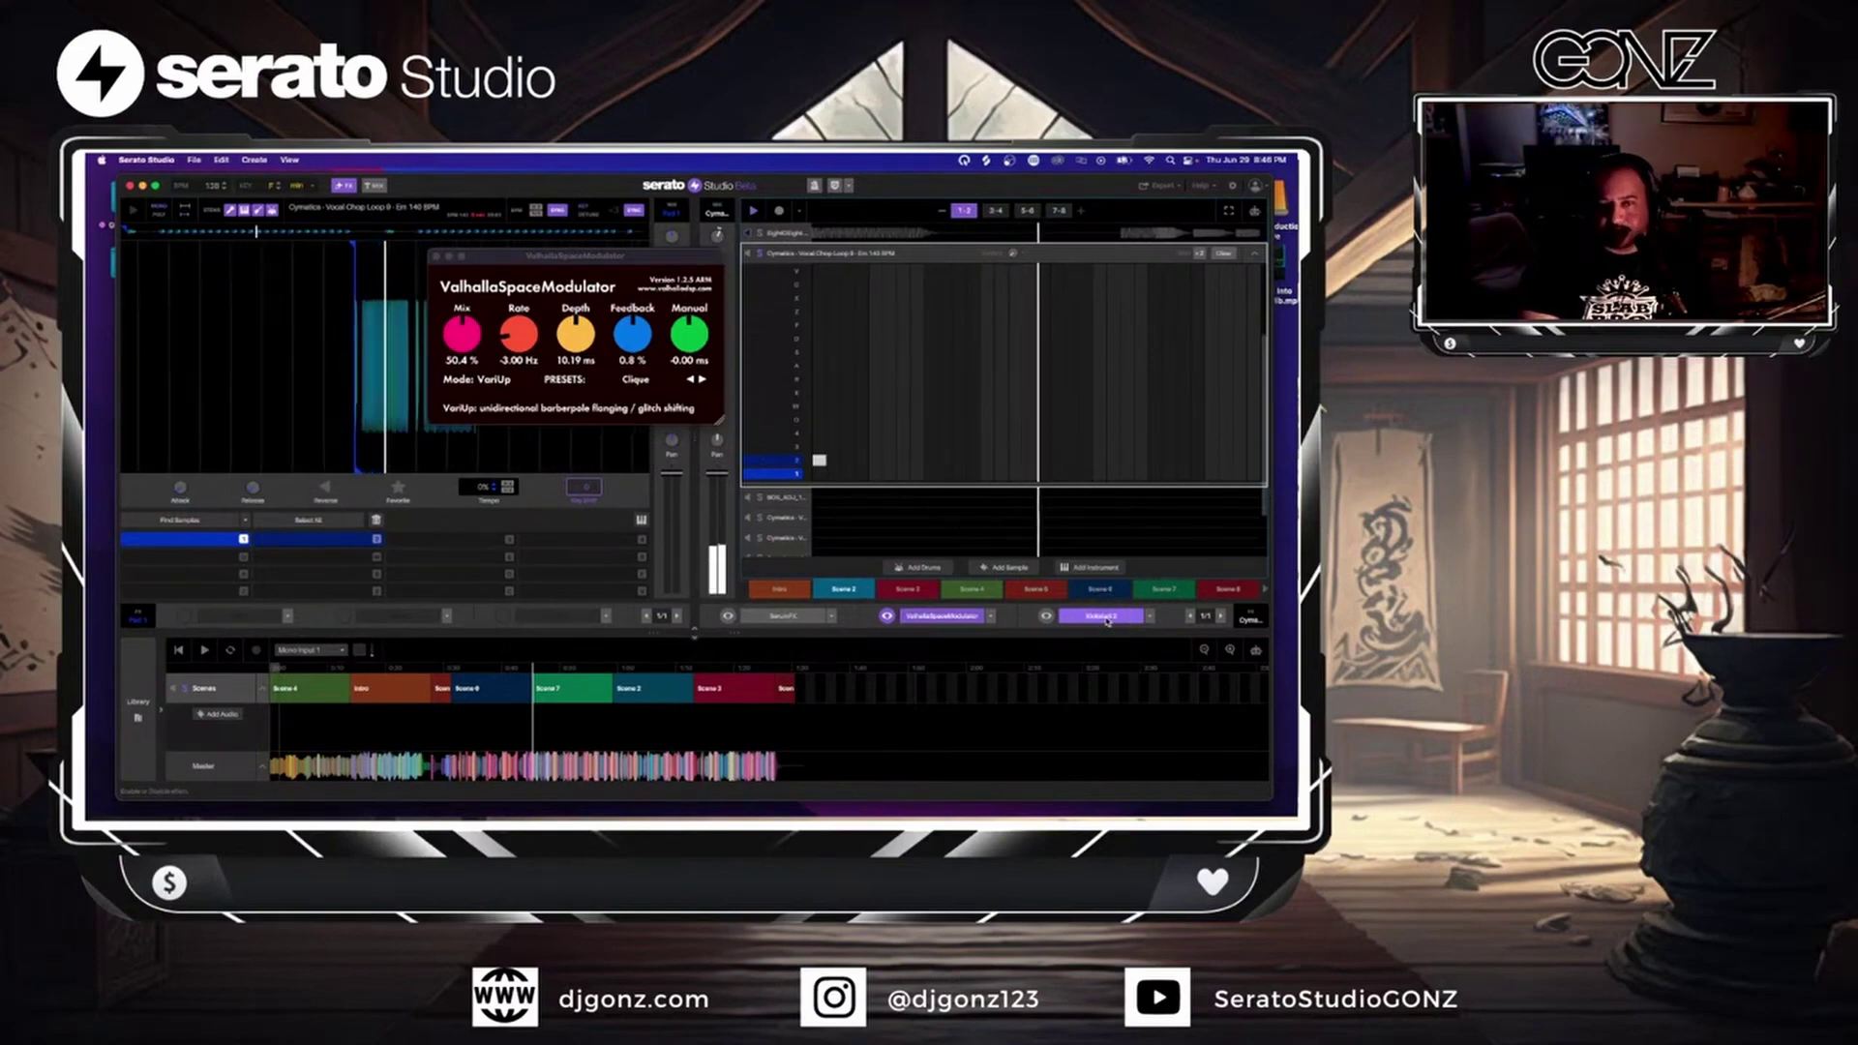
click(438, 259)
click(437, 257)
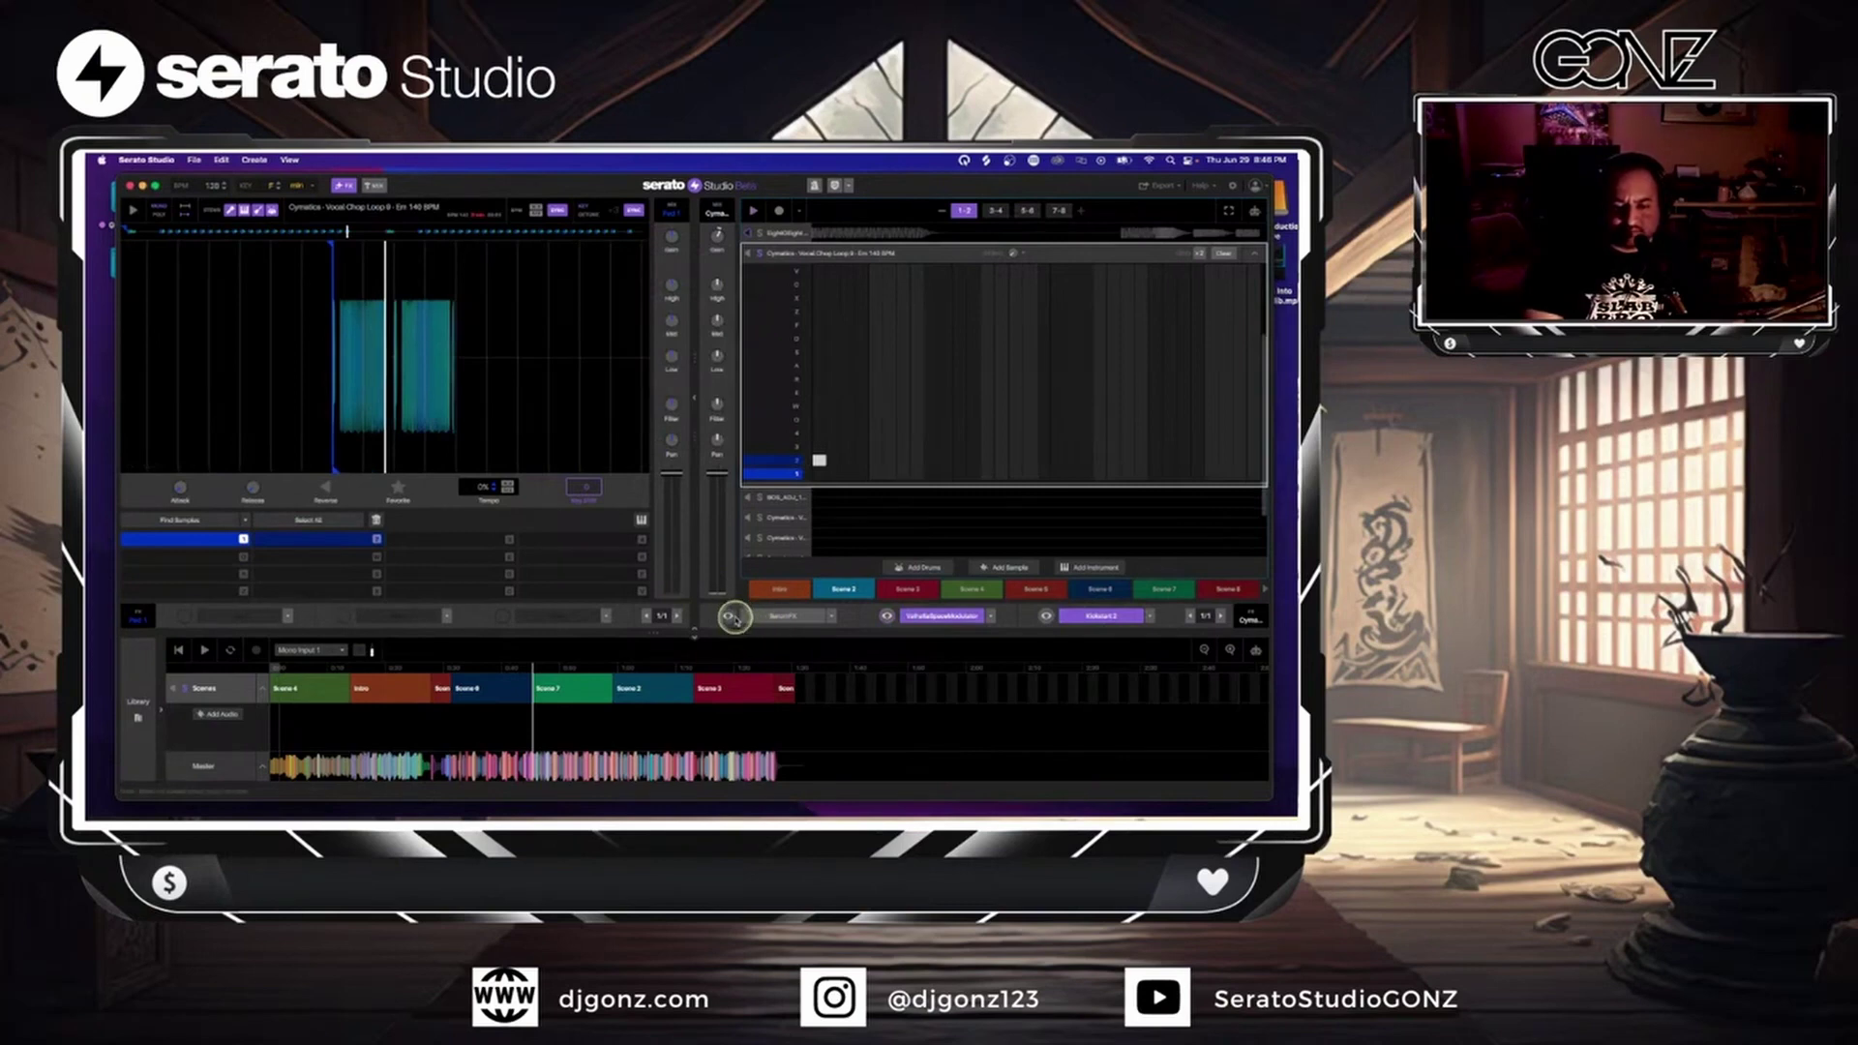
- Review the SerumFX effects rack on the vocal chop deck, play the scene, and switch the SerumFX effect on
click(730, 617)
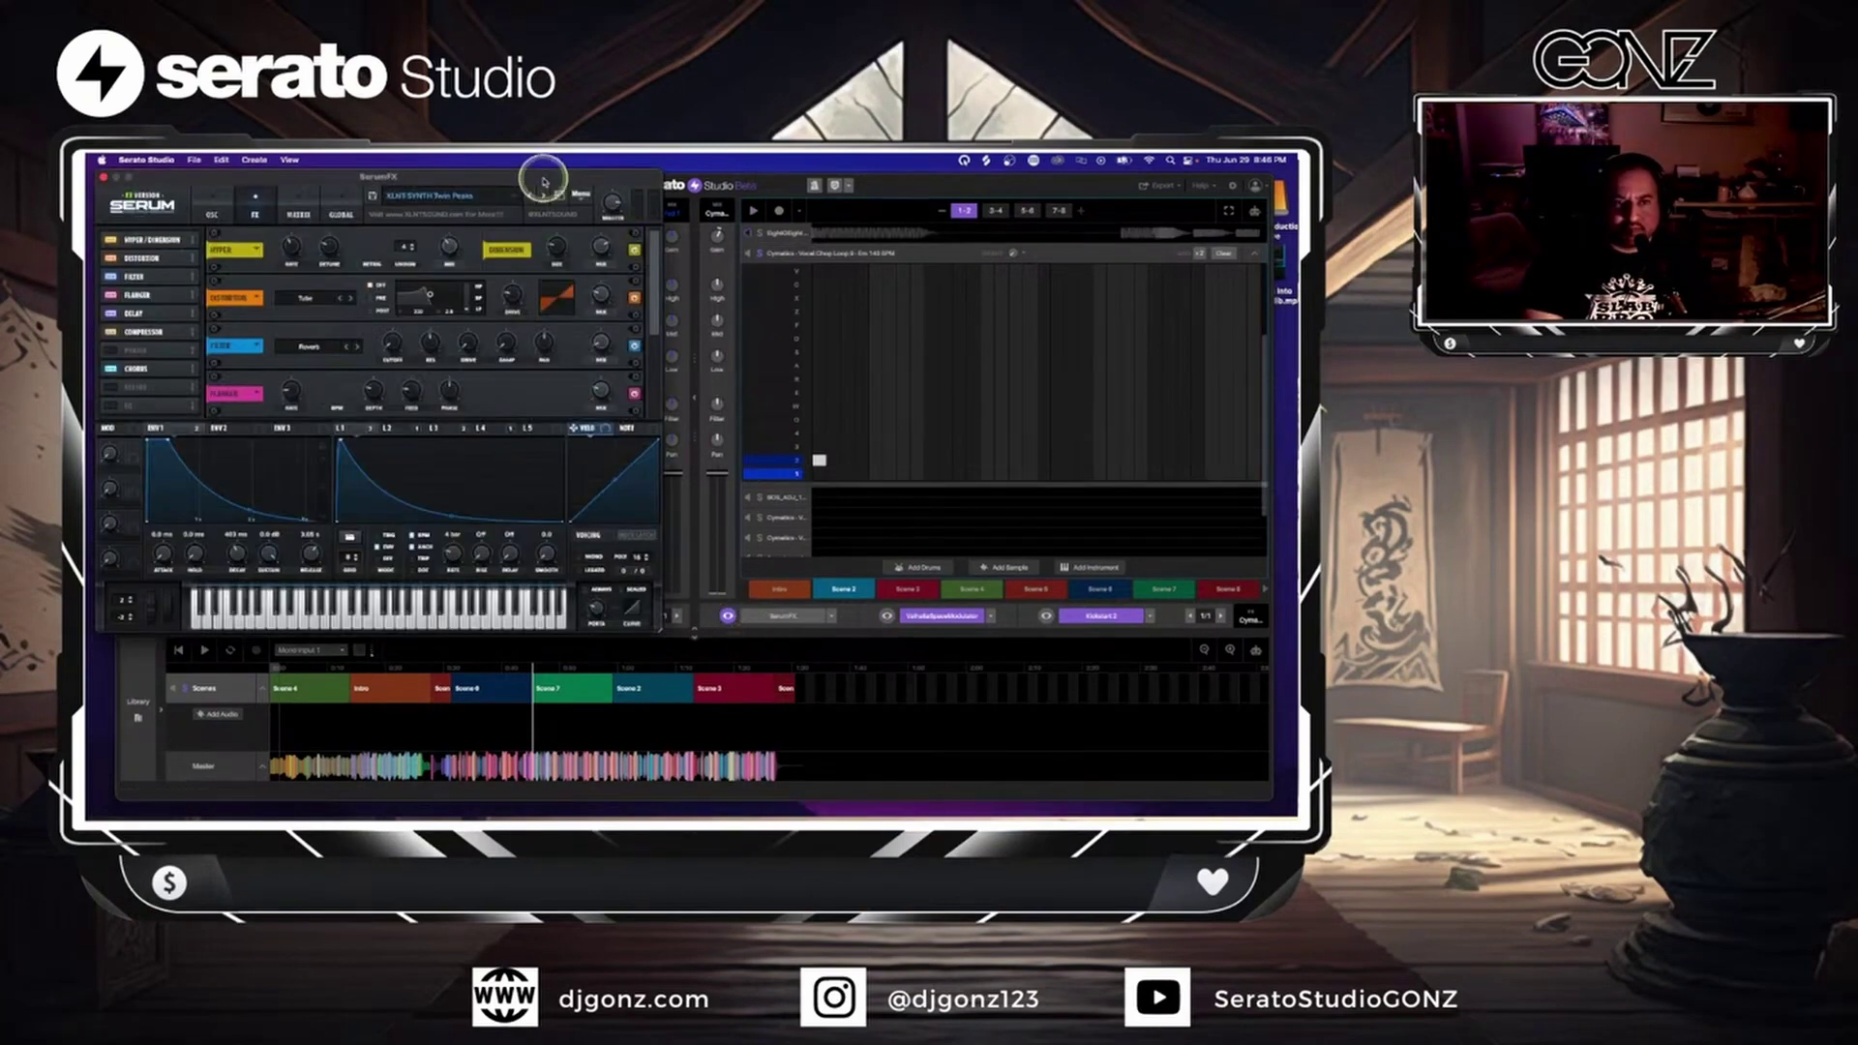
drag(544, 181, 582, 257)
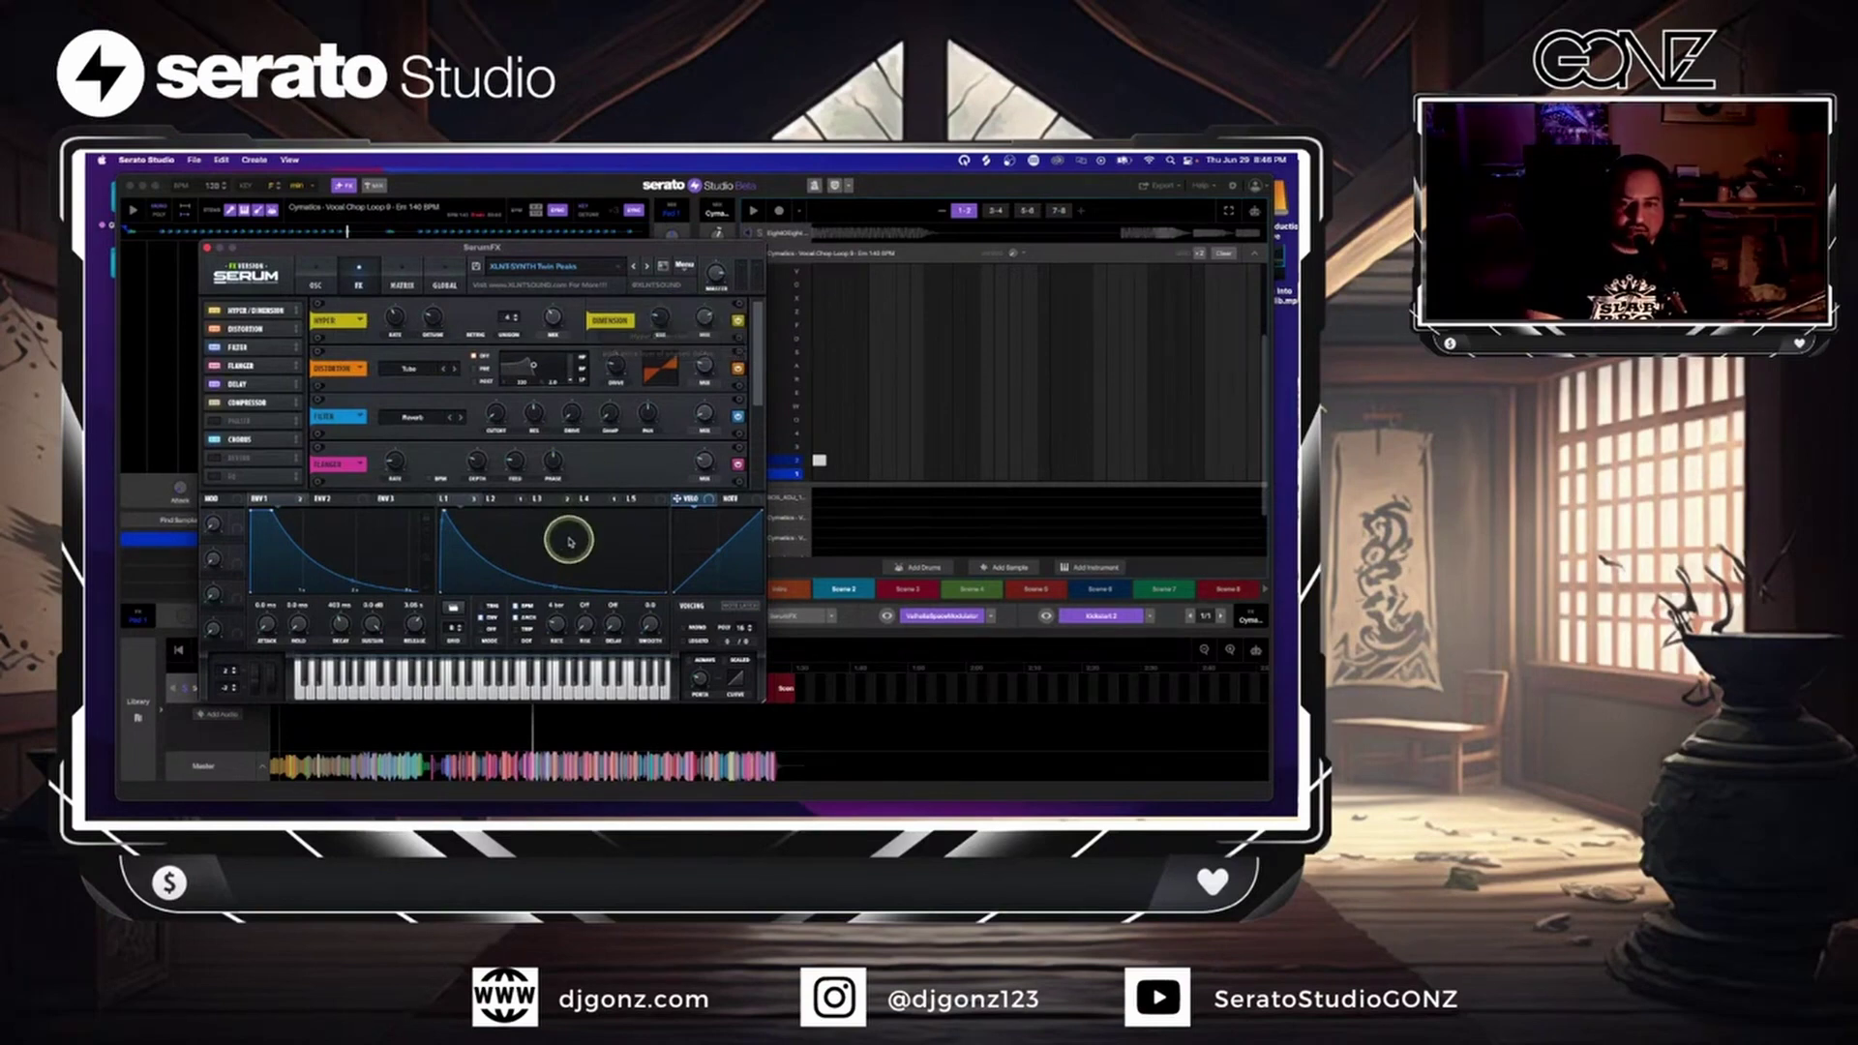
scroll(751, 365, down, 3)
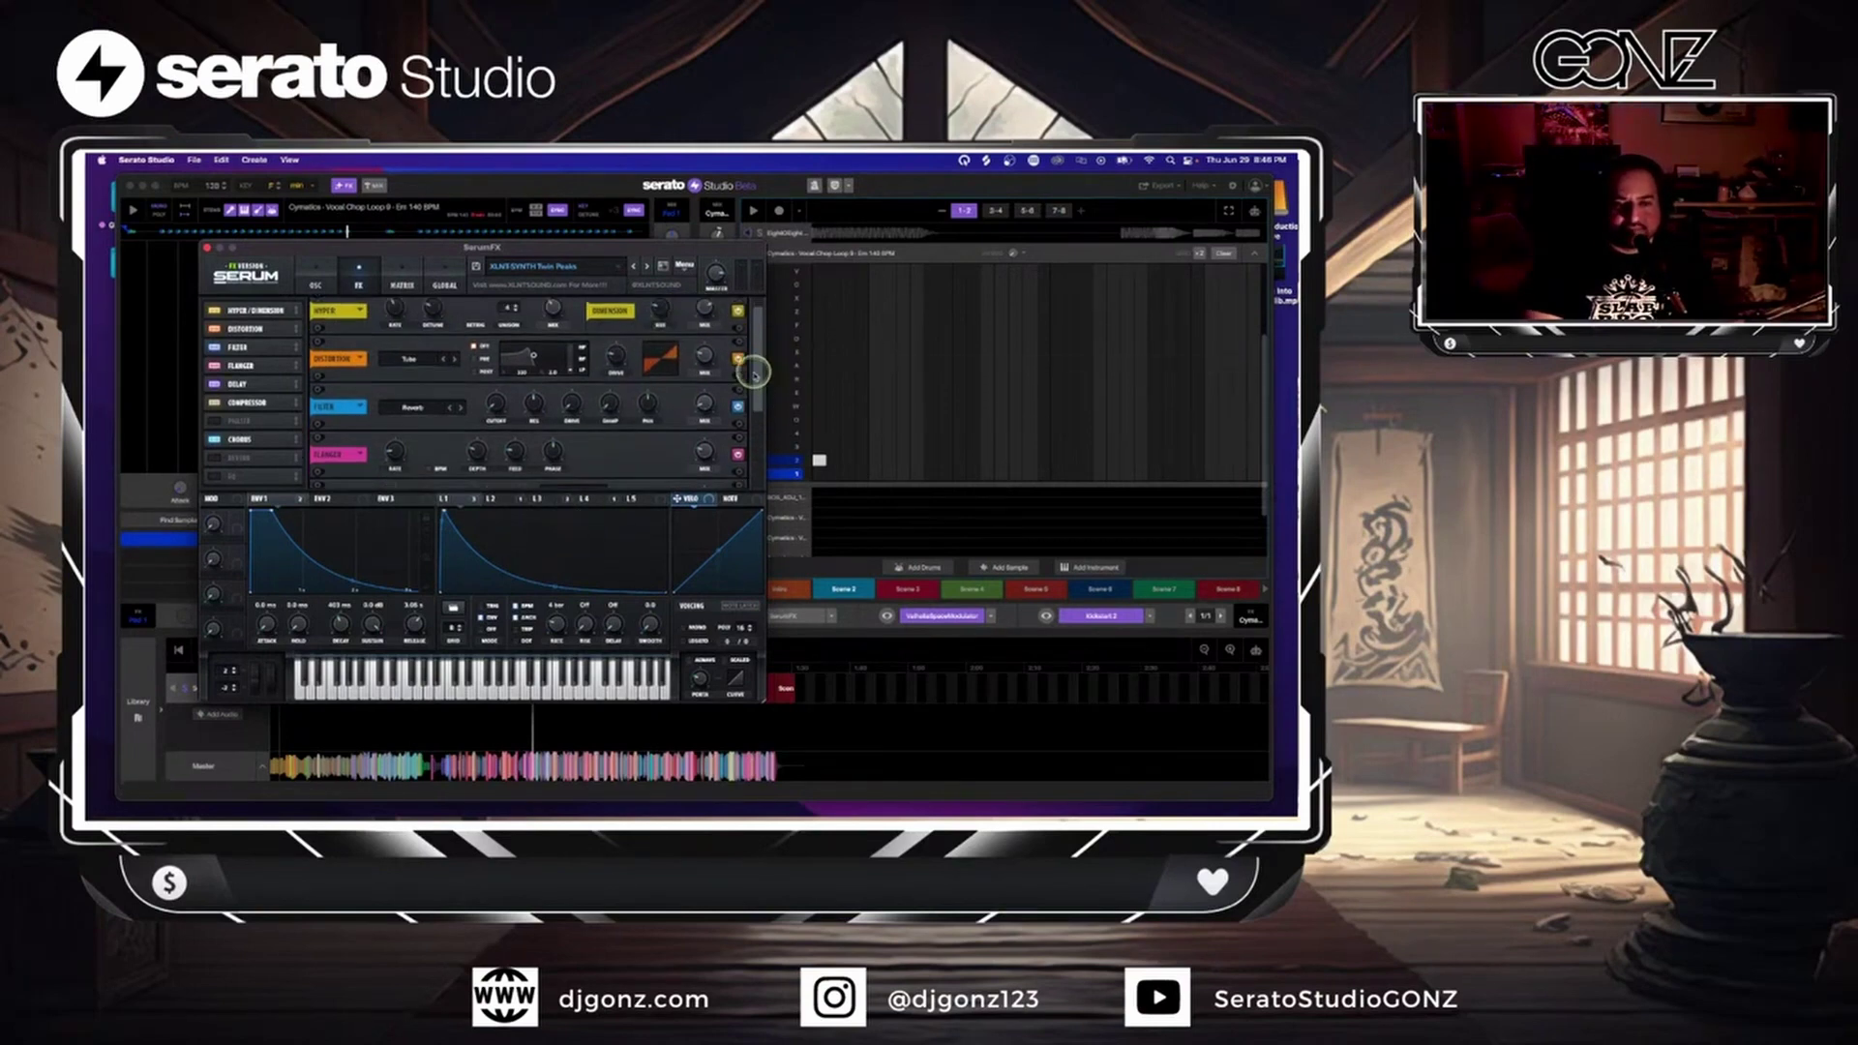
scroll(749, 394, down, 3)
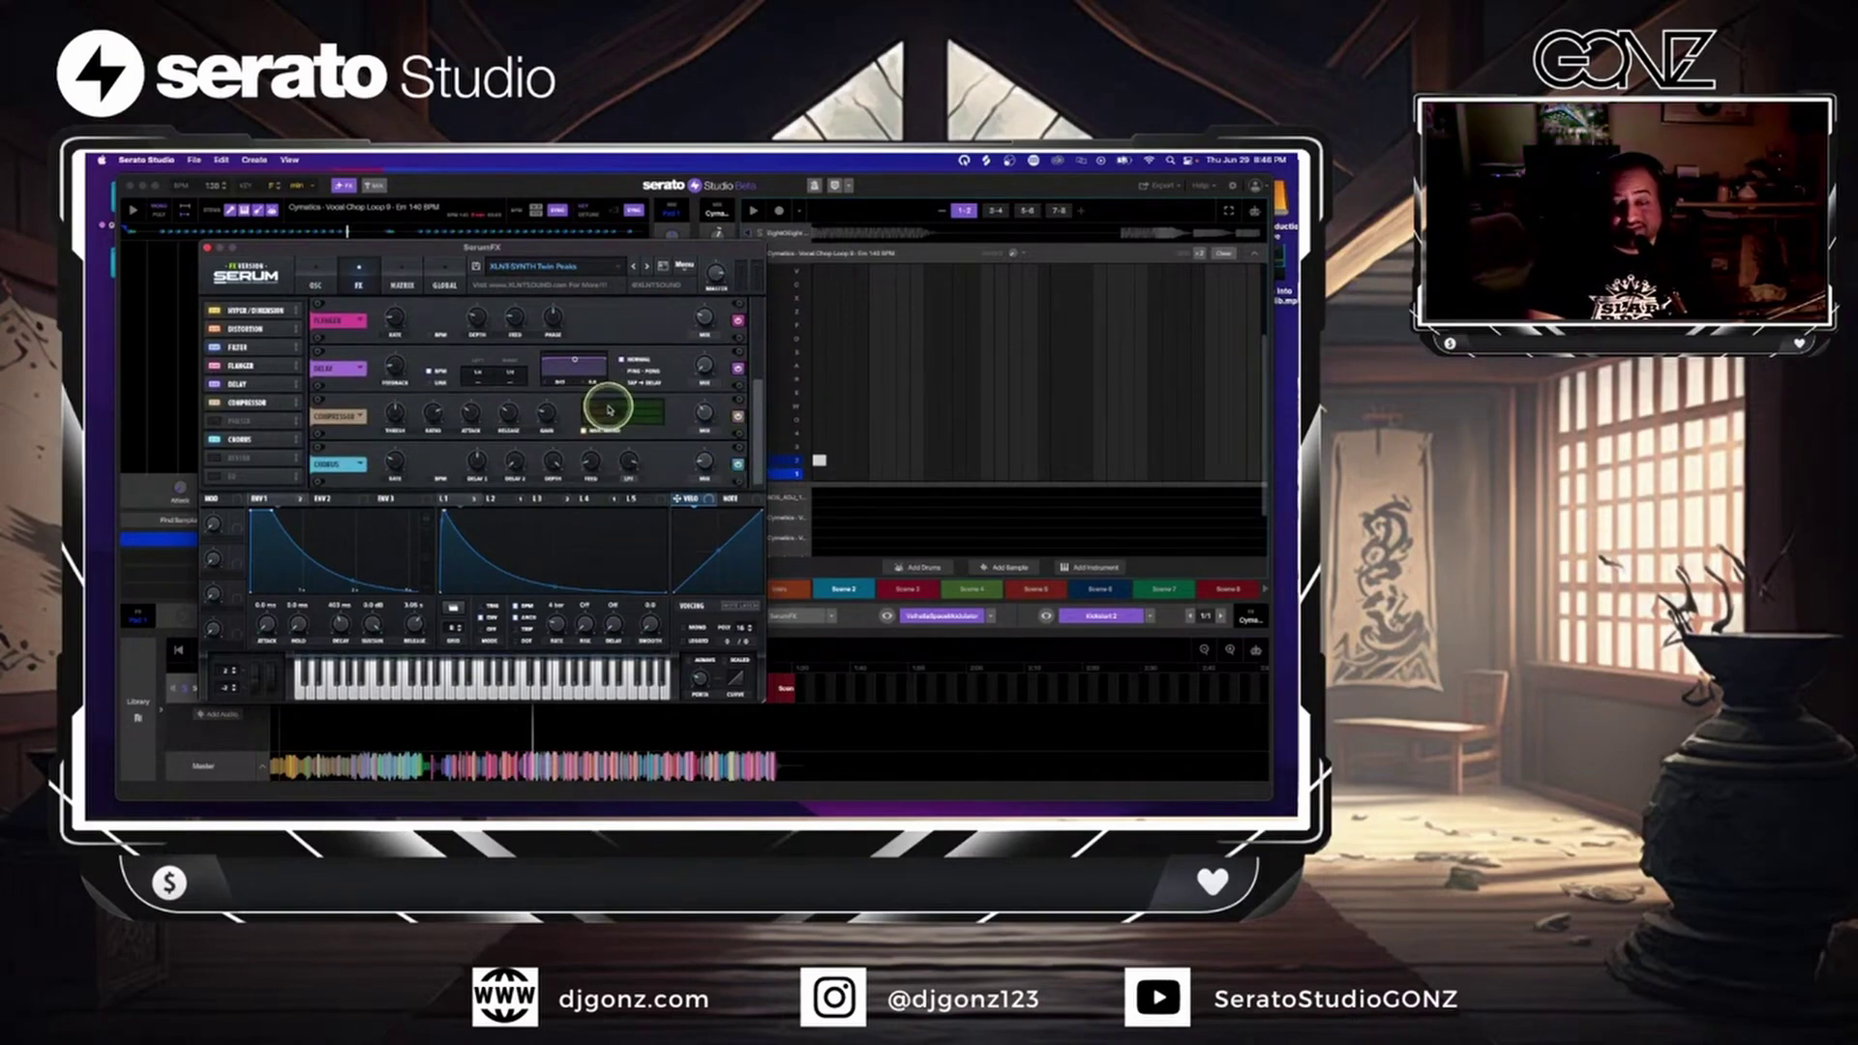
key(space)
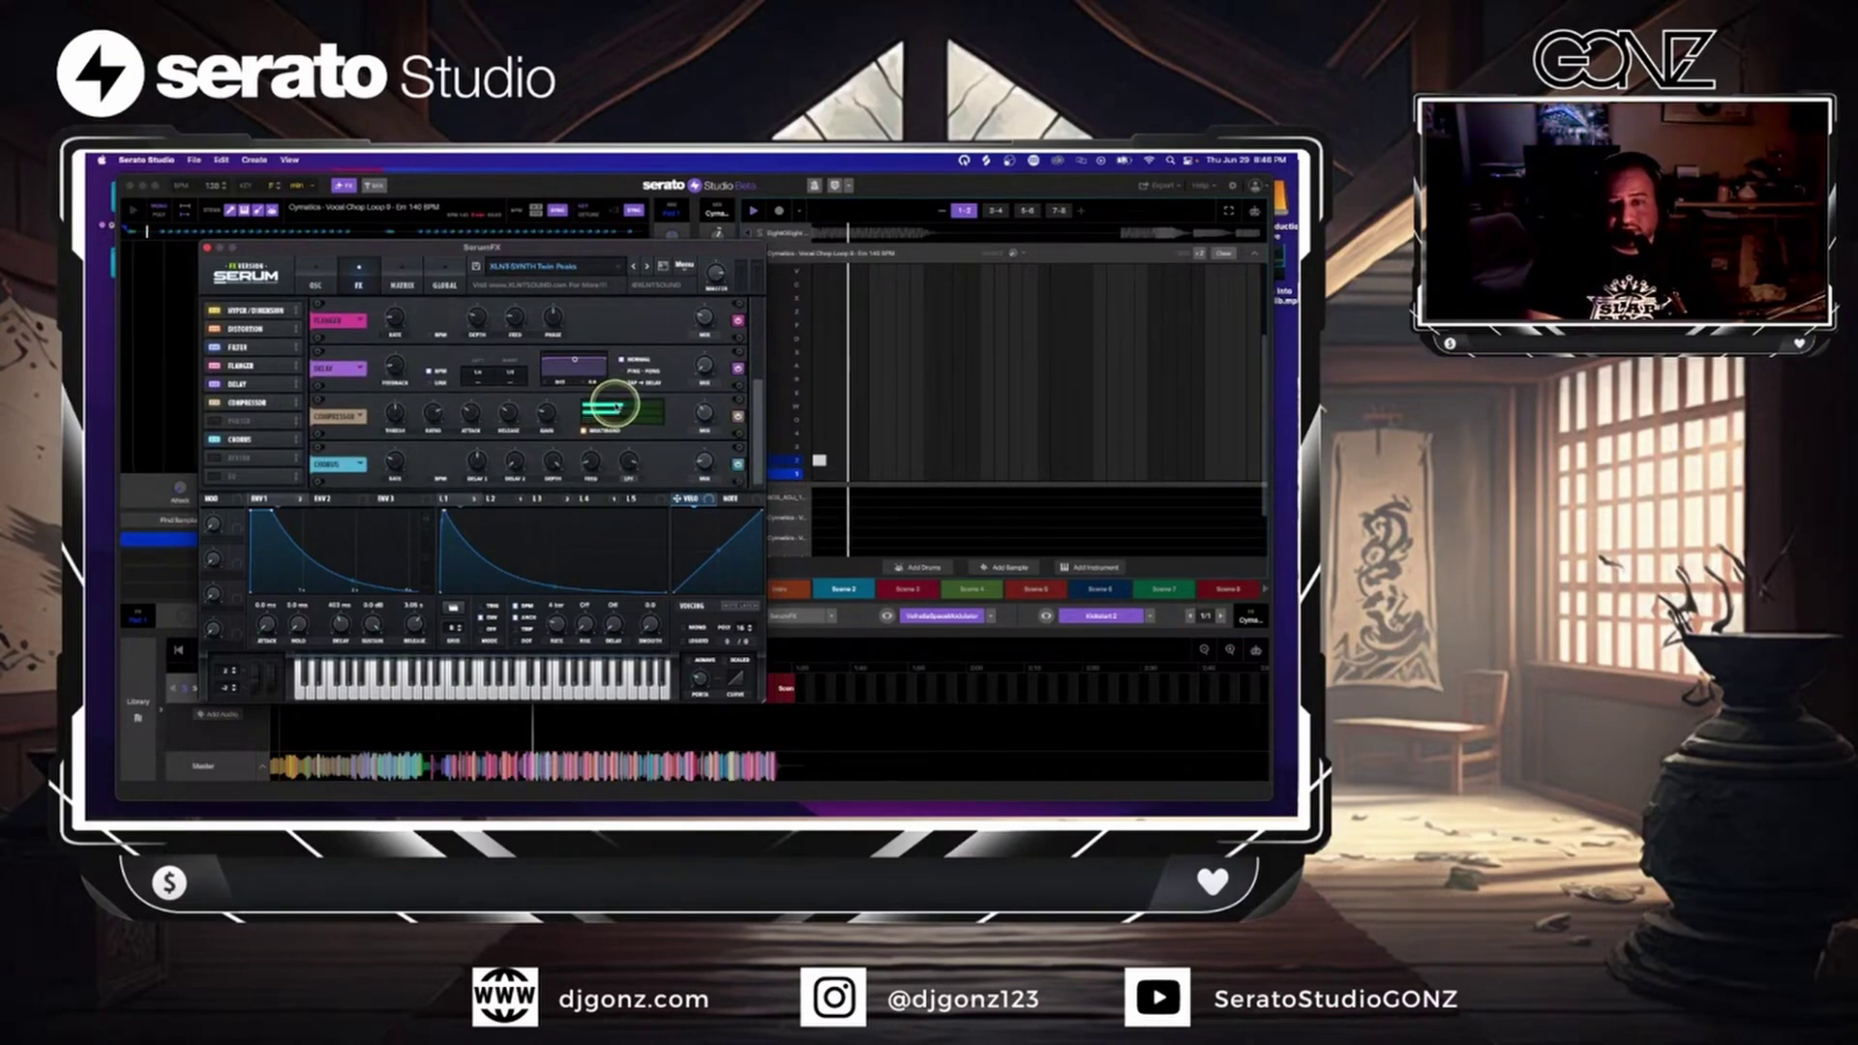
click(207, 248)
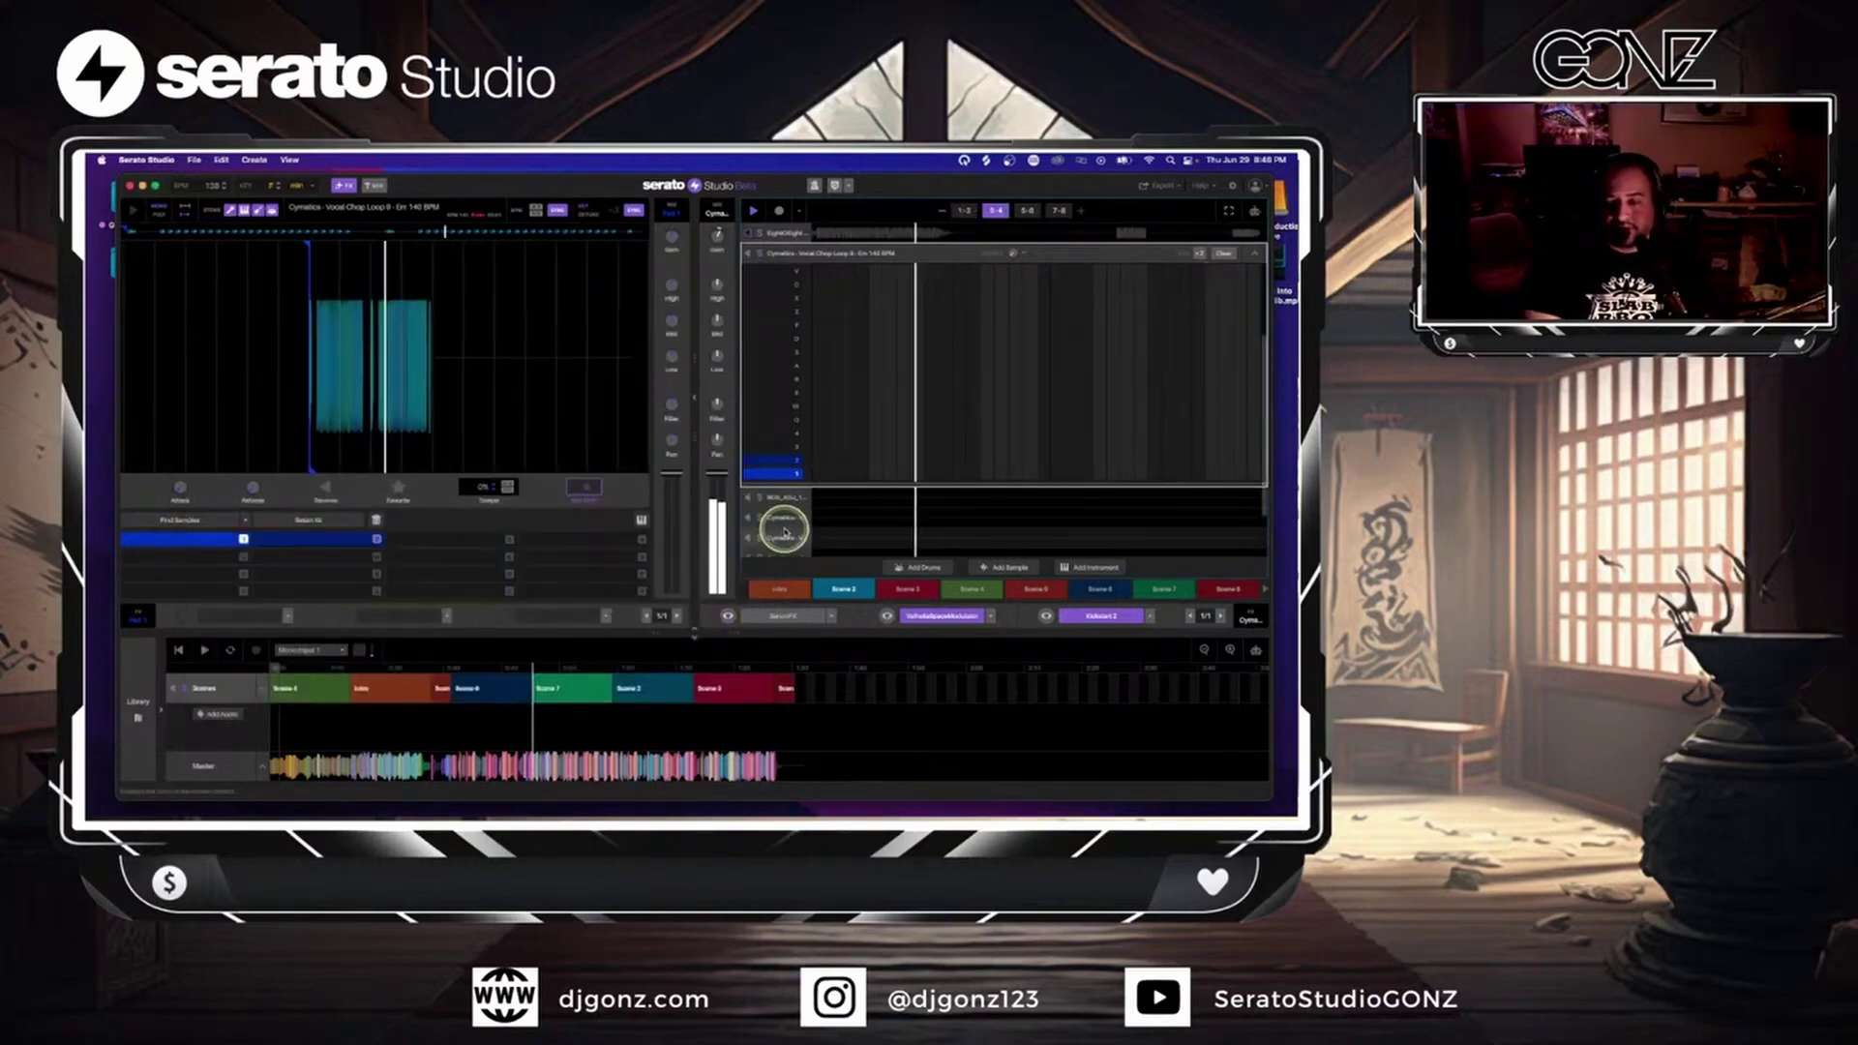
click(807, 618)
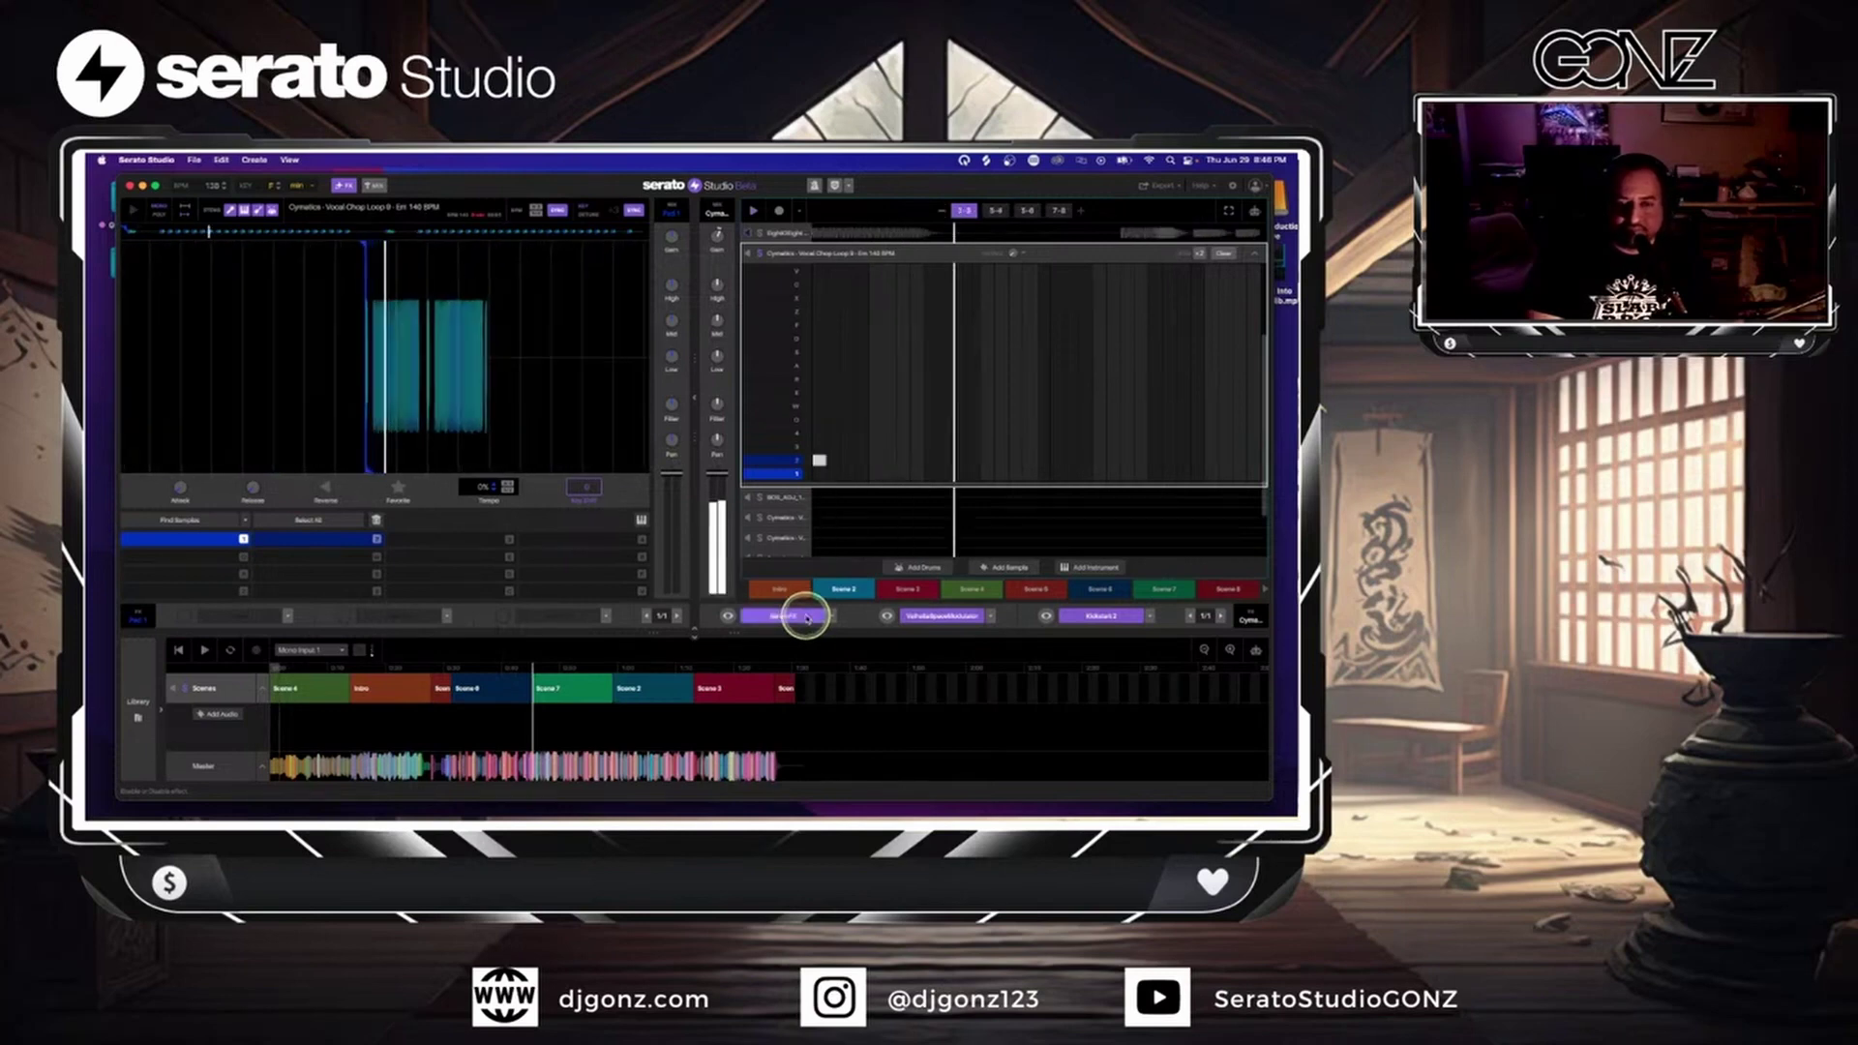
click(788, 588)
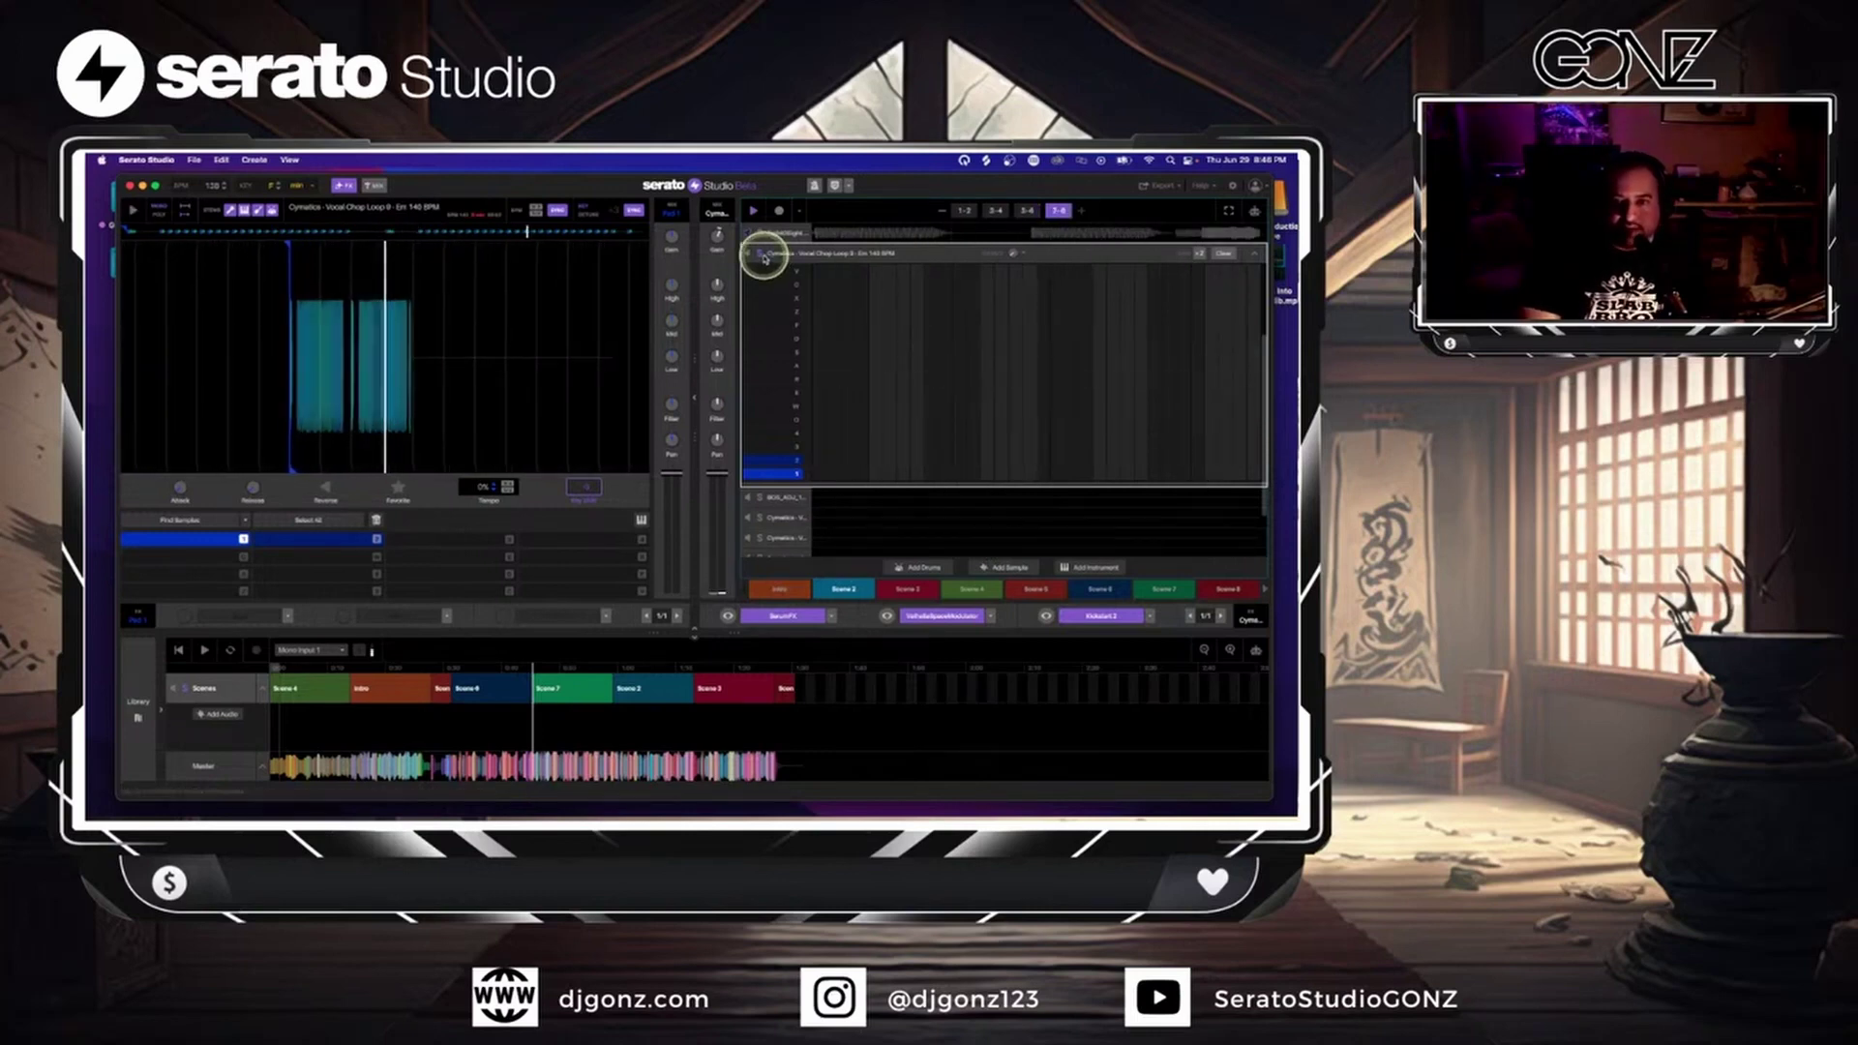
- Collapse the vocal chop deck, find the green TSP FX sample deck in bars 5-6, and inspect its sample and pattern
click(1117, 498)
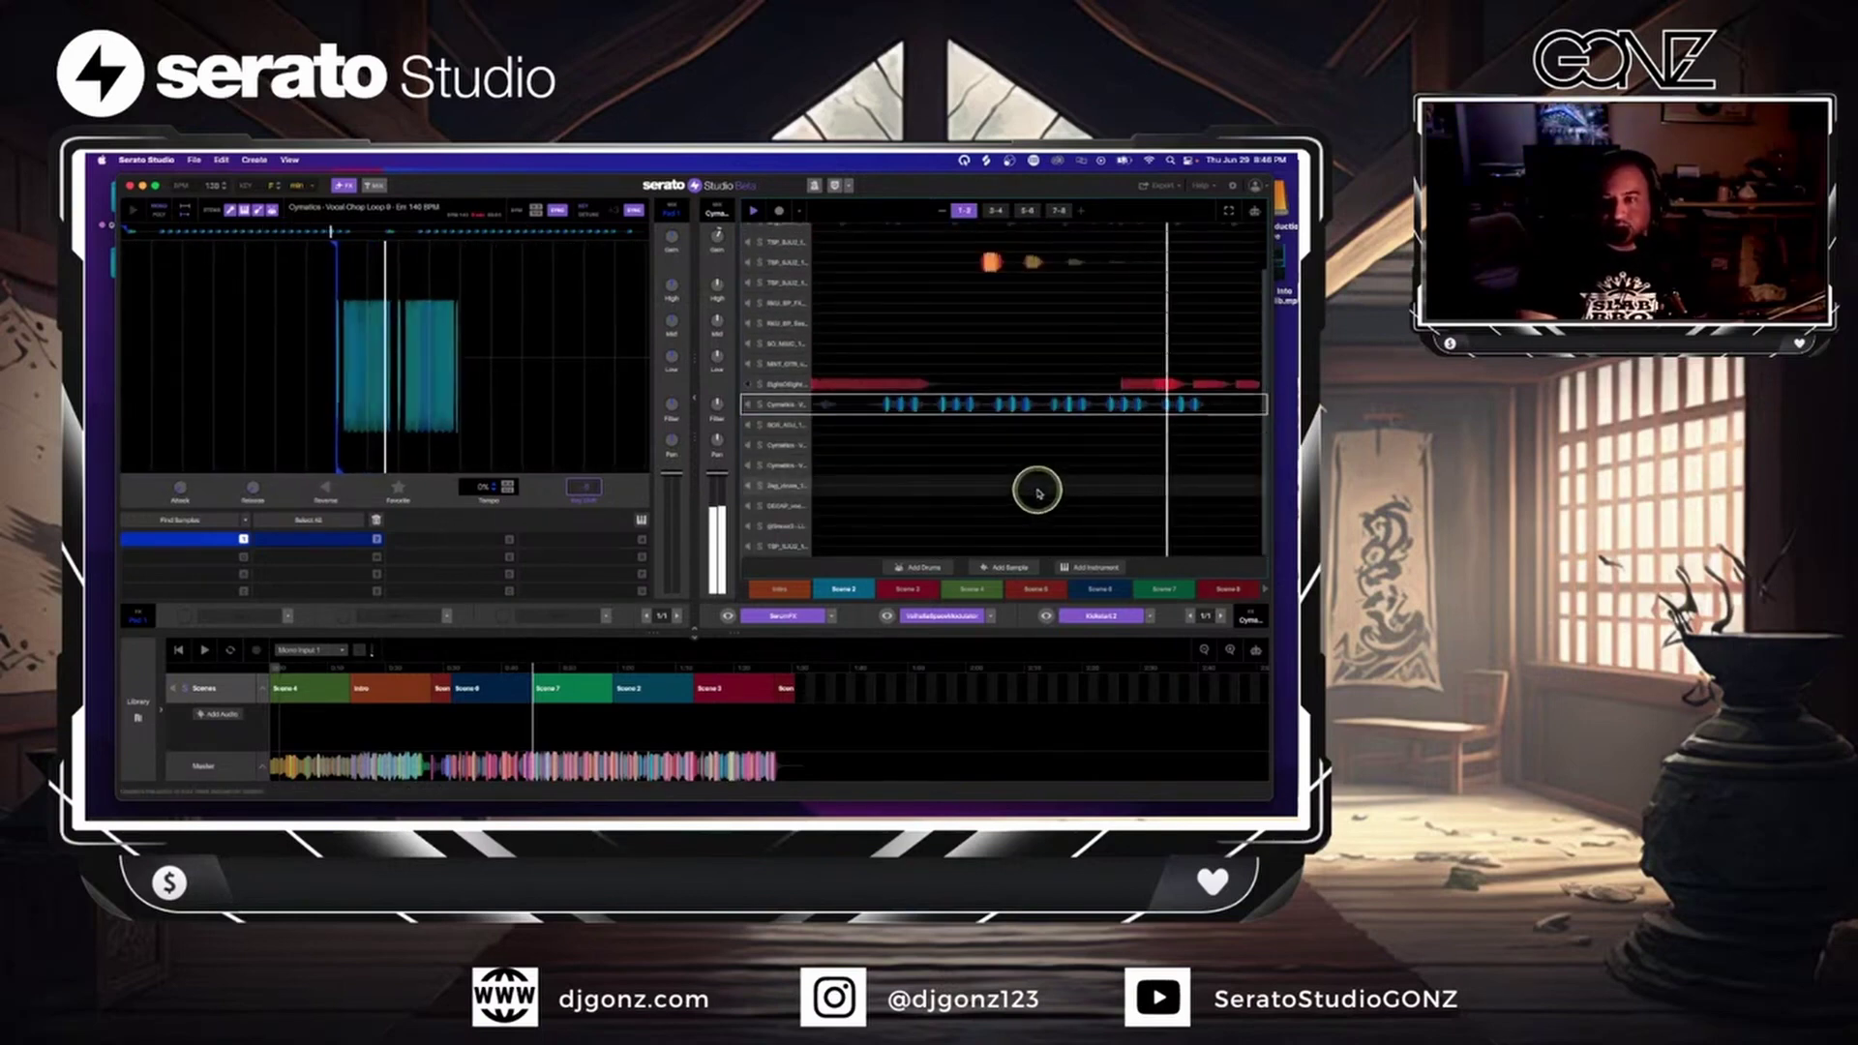
scroll(1037, 494, up, 2)
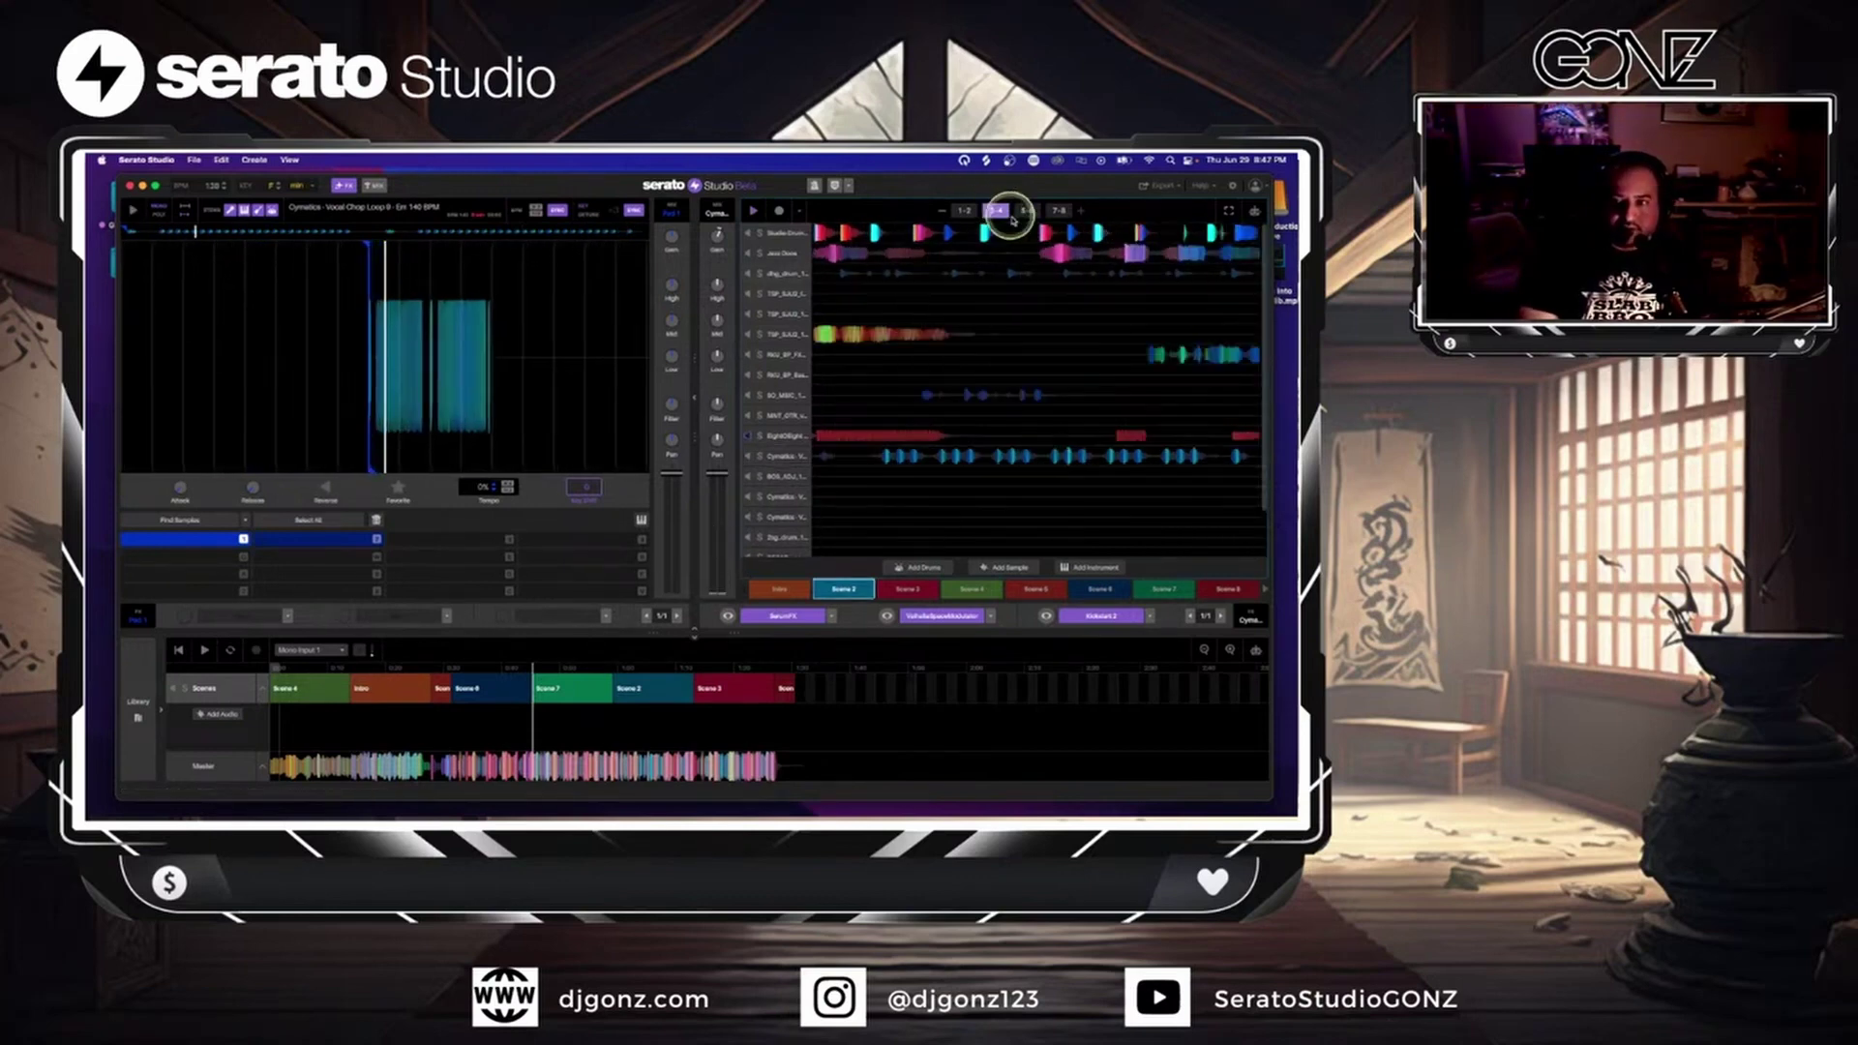
scroll(925, 427, down, 3)
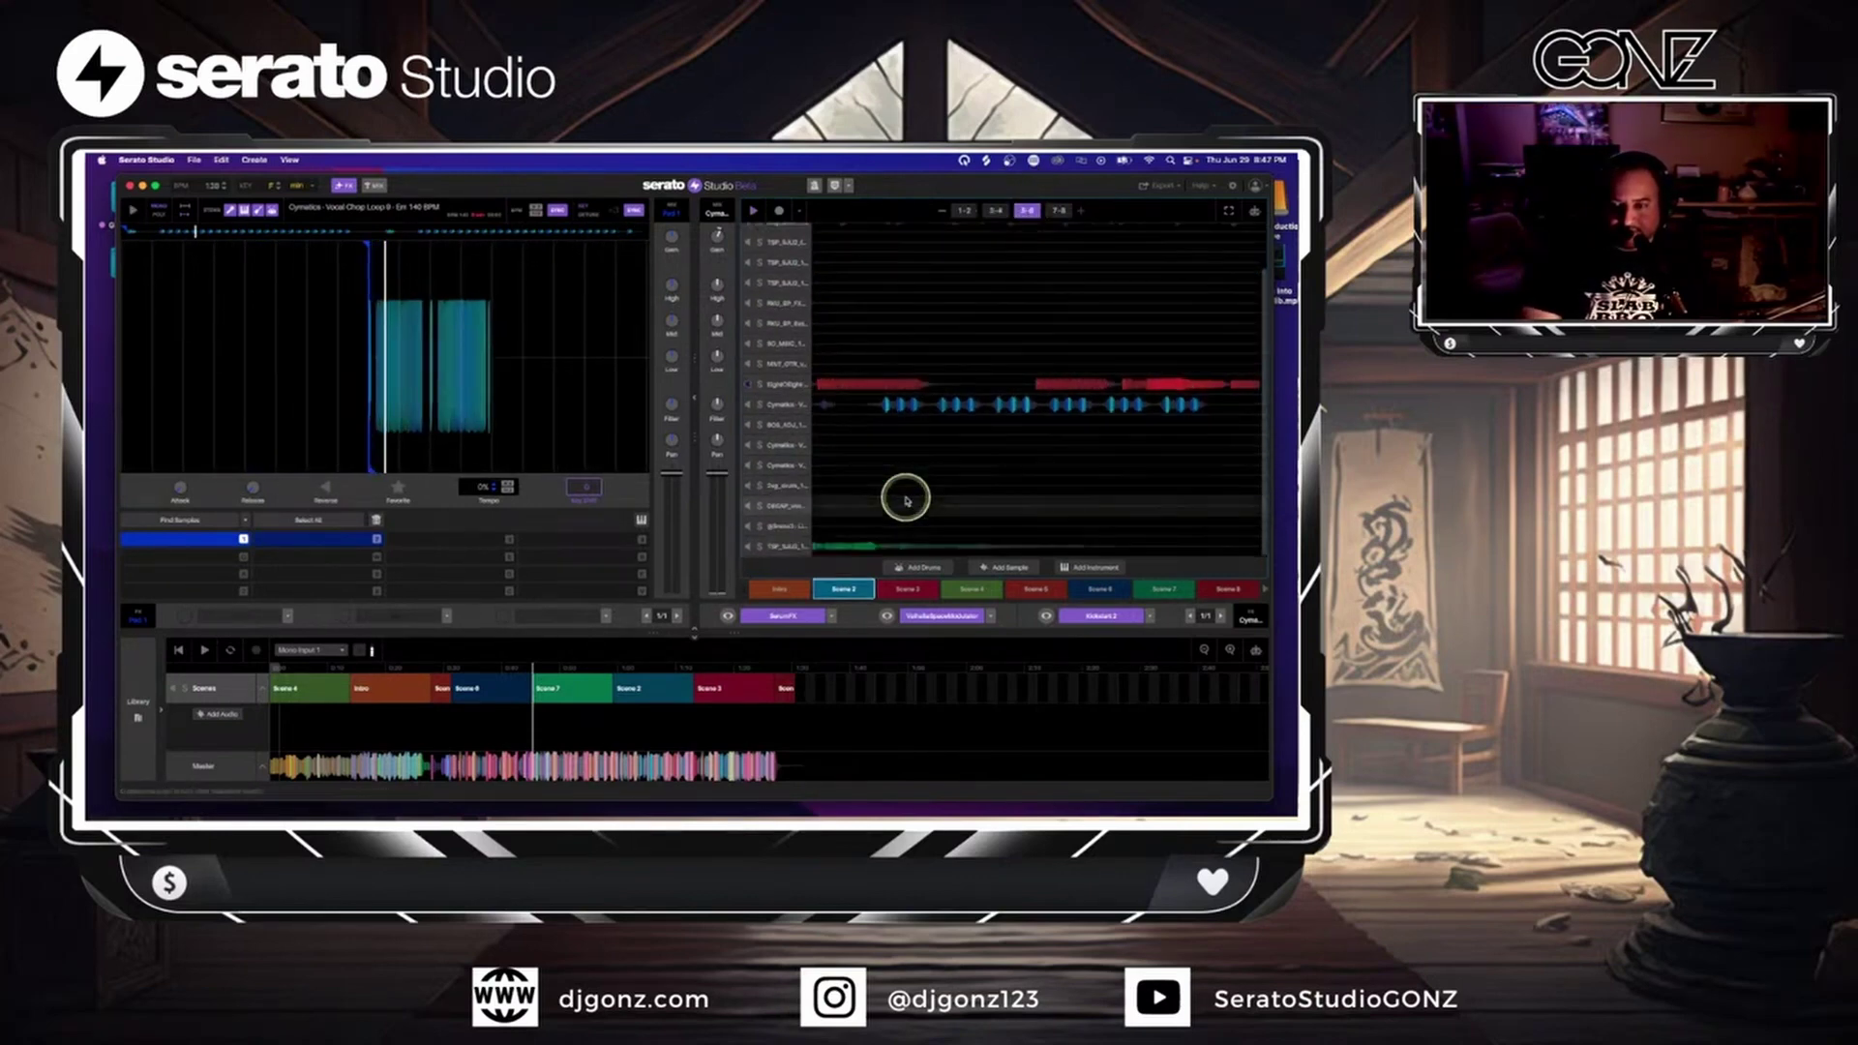
click(856, 548)
click(858, 545)
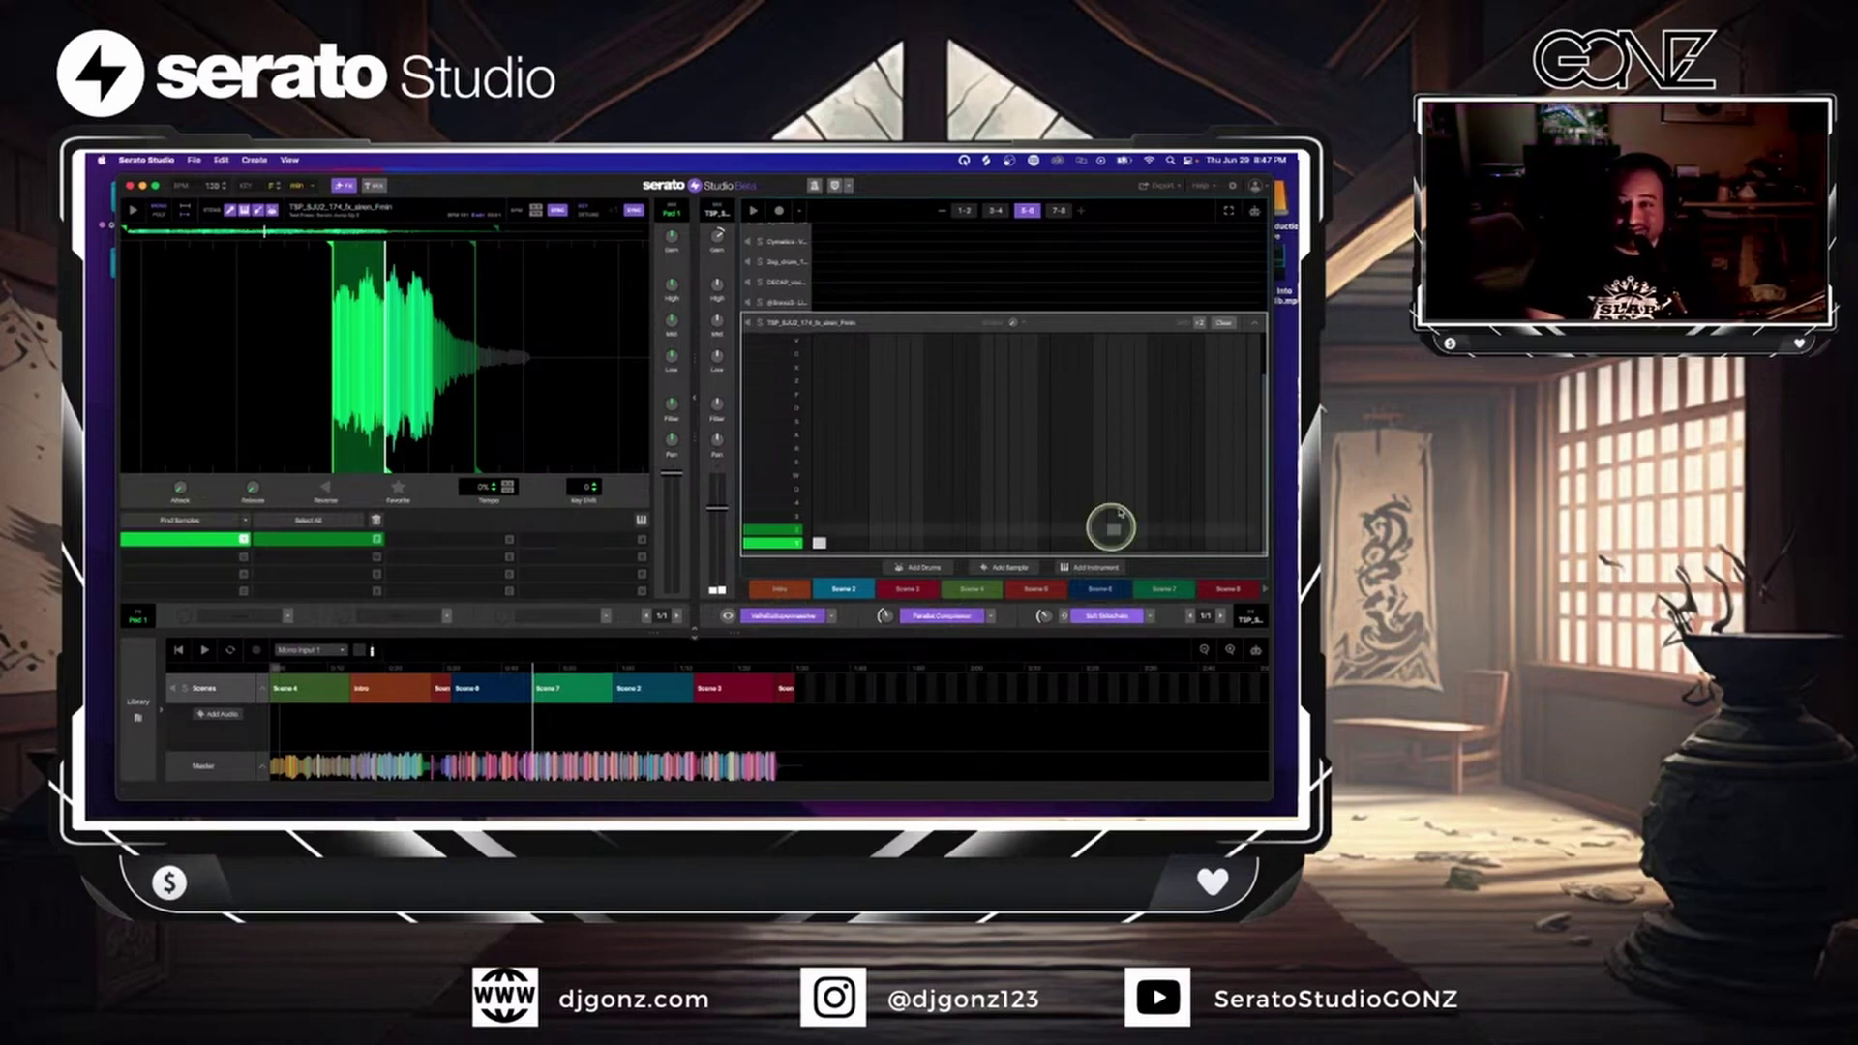
click(1251, 323)
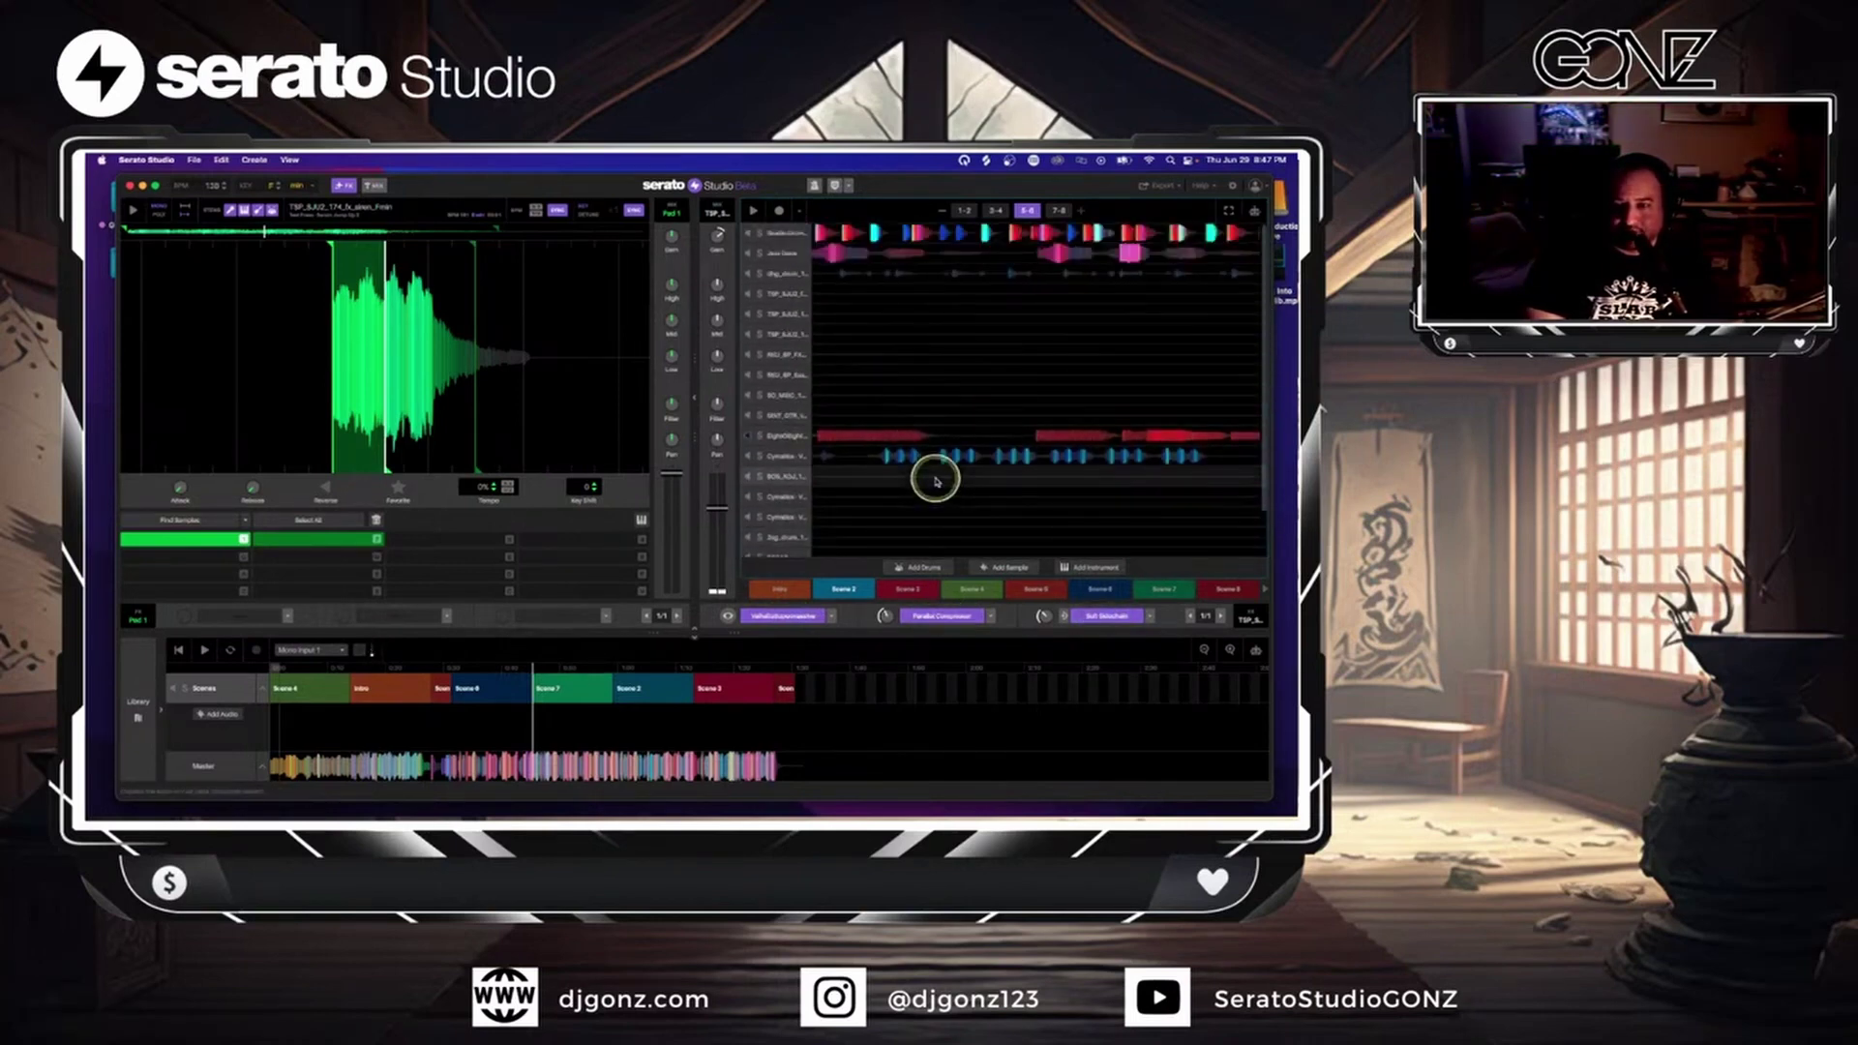
- Check the EightOEight Sub Bass pattern, and loop bars 3-4 of Scene 2 to examine the parts arranged there
double_click(856, 438)
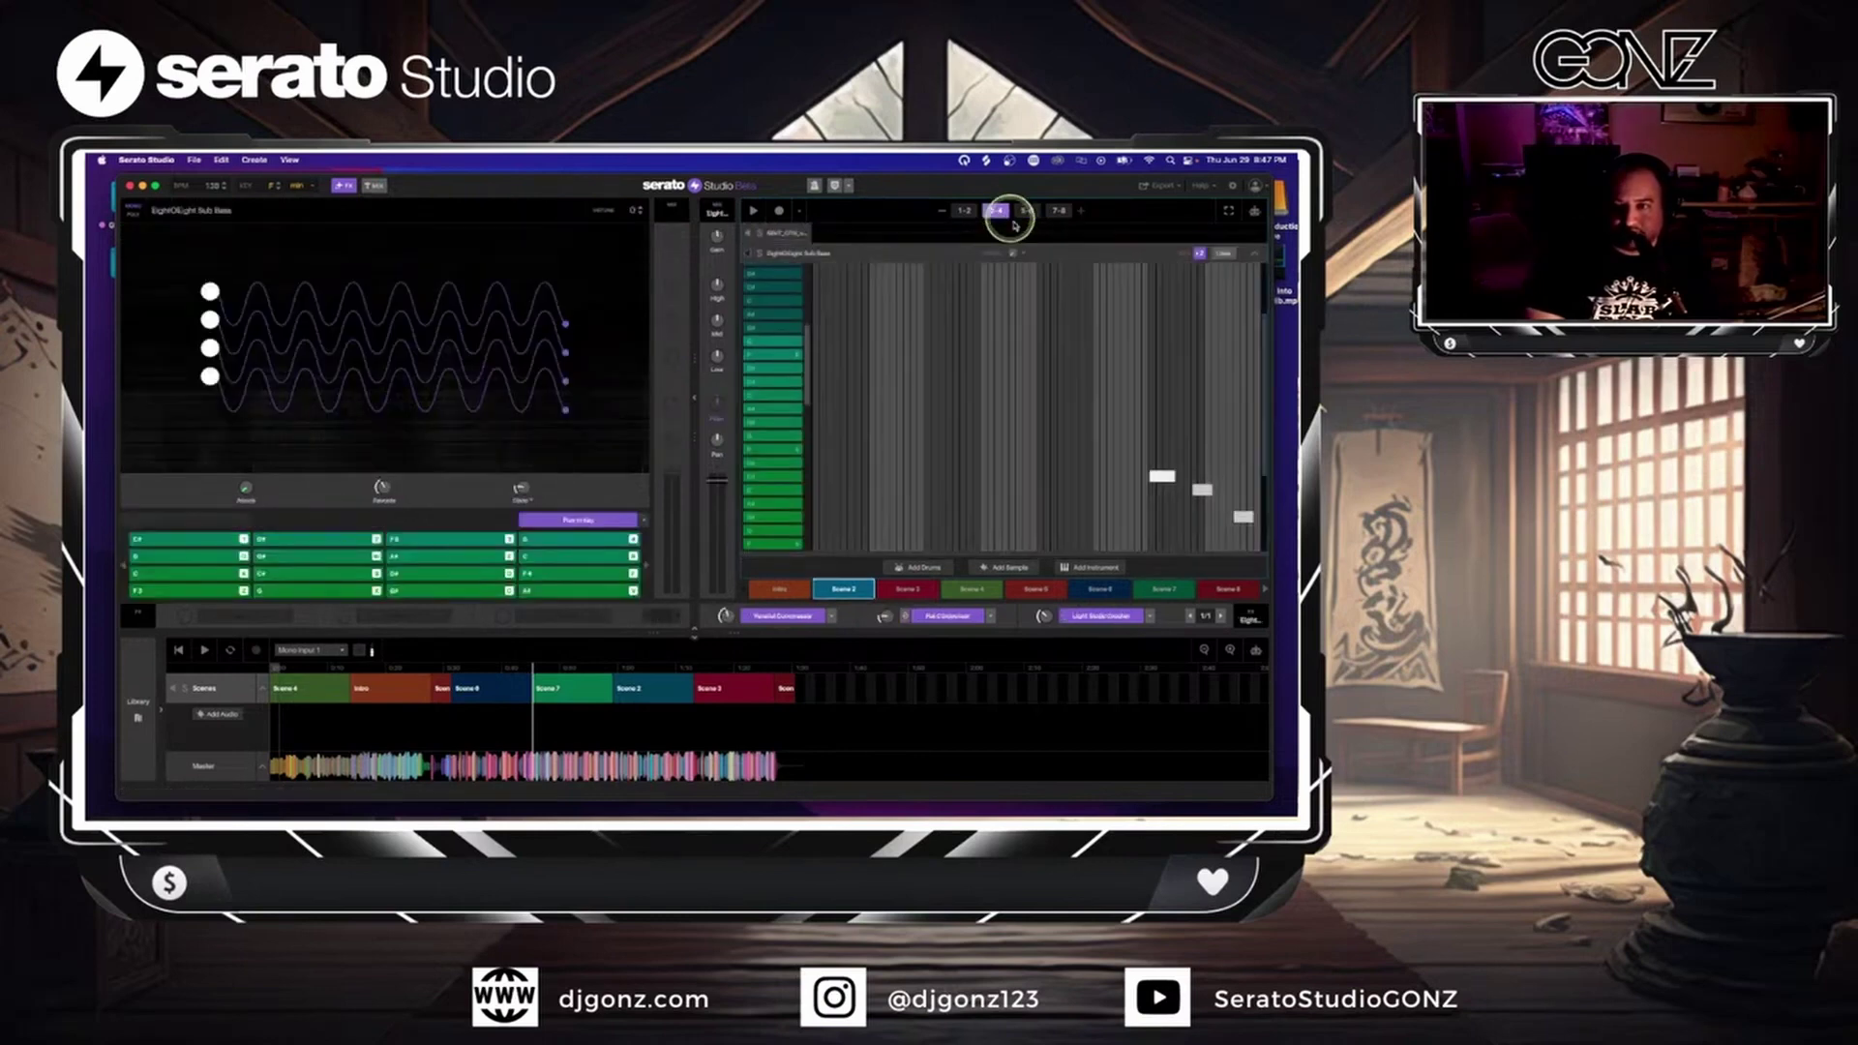
click(1259, 253)
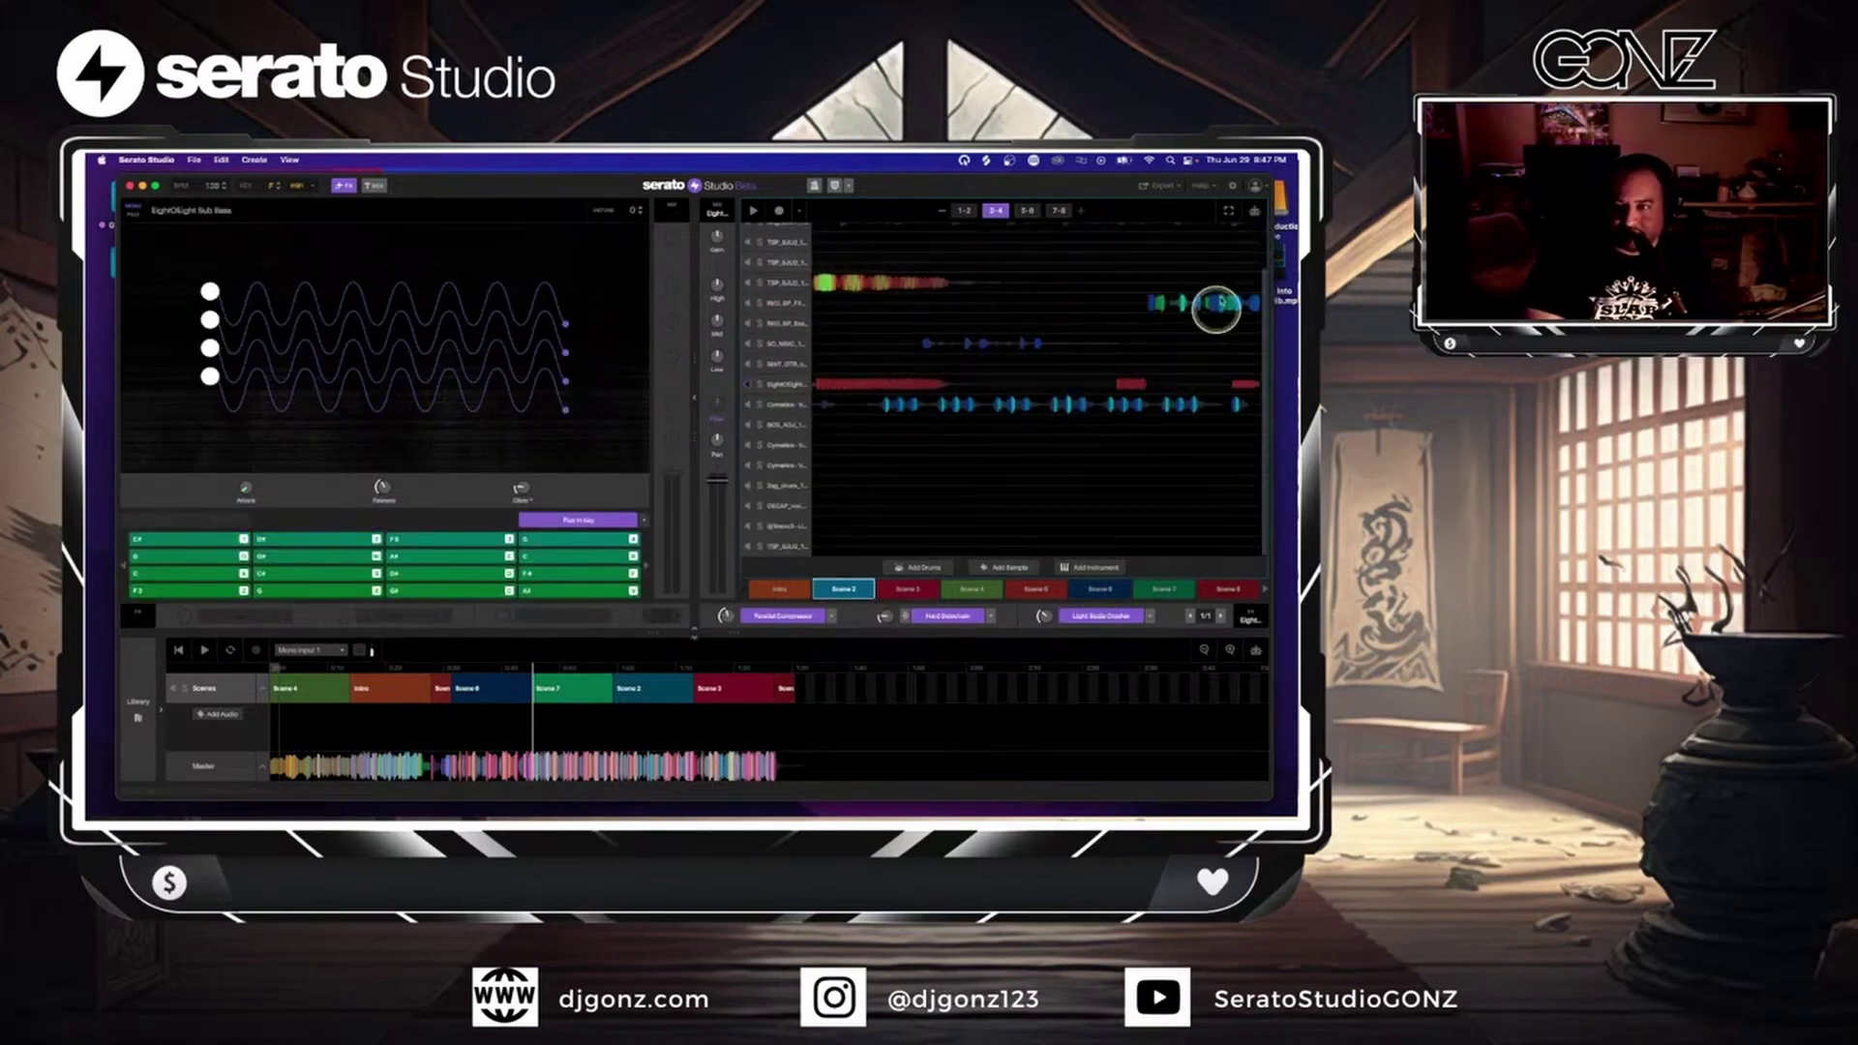
click(996, 211)
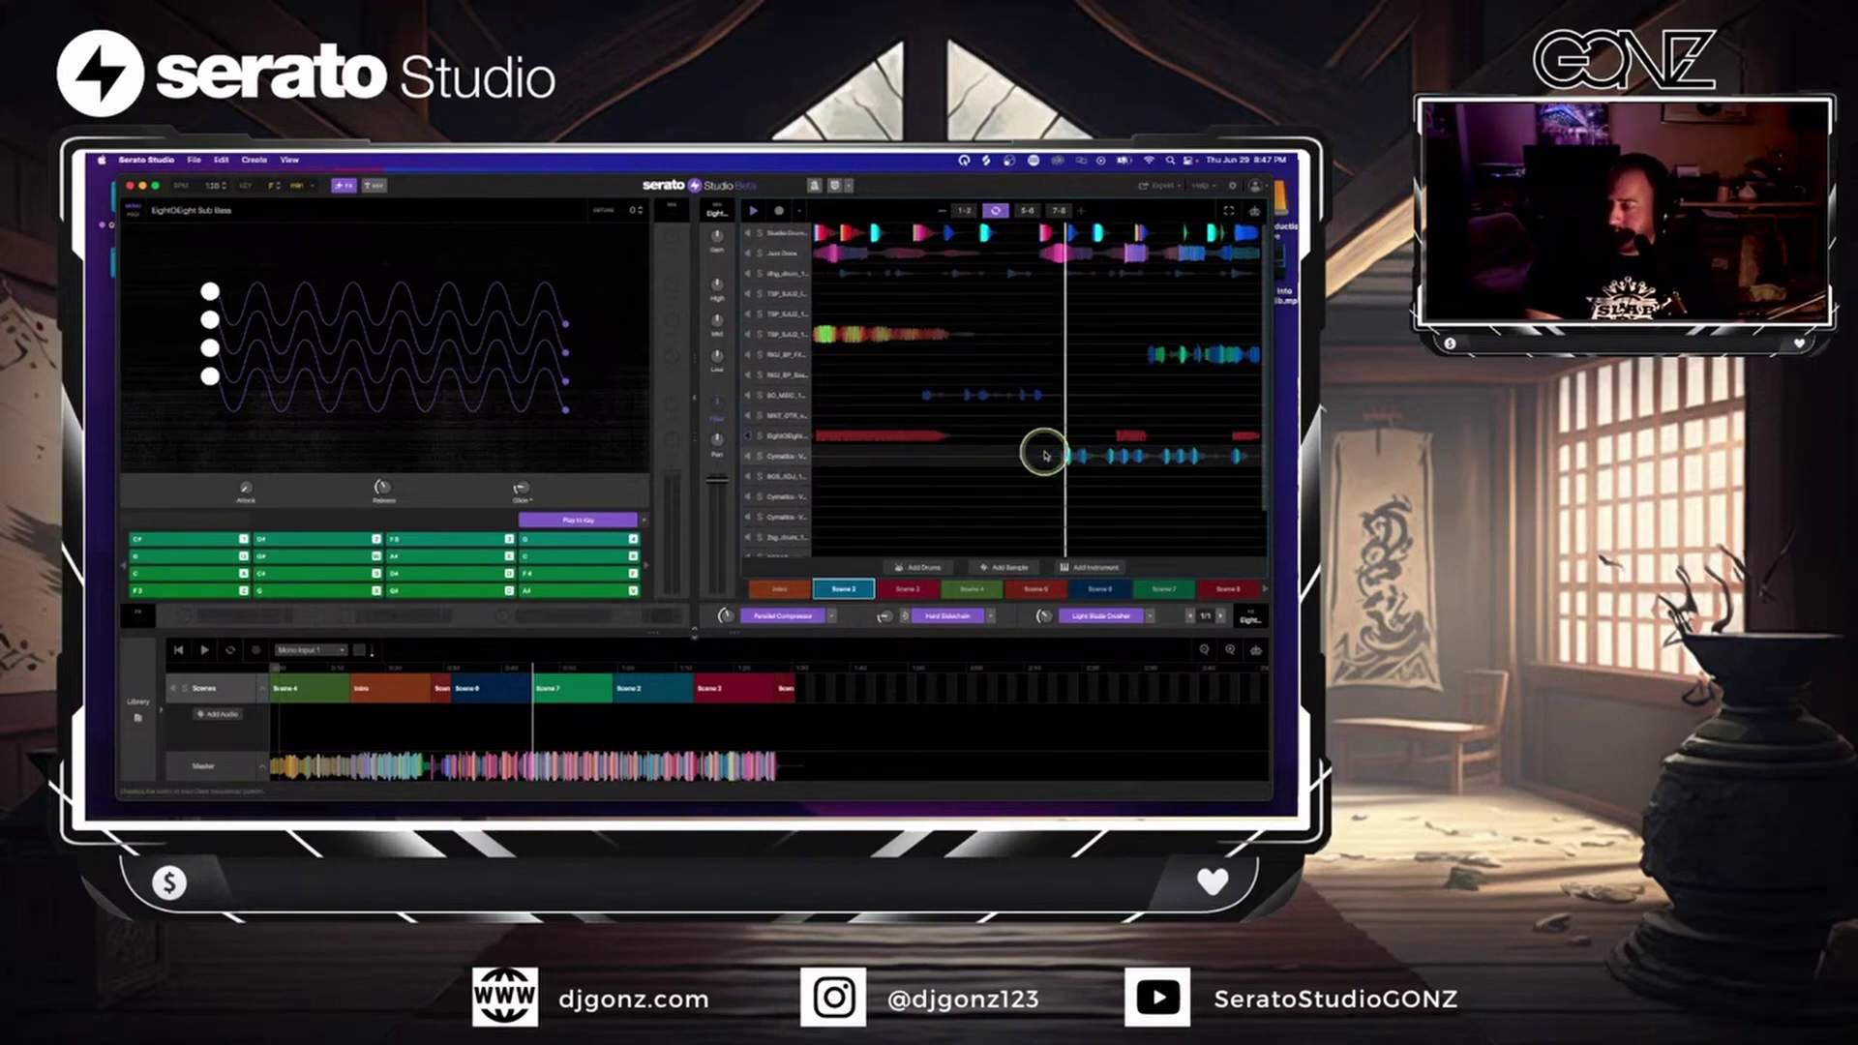
click(1142, 365)
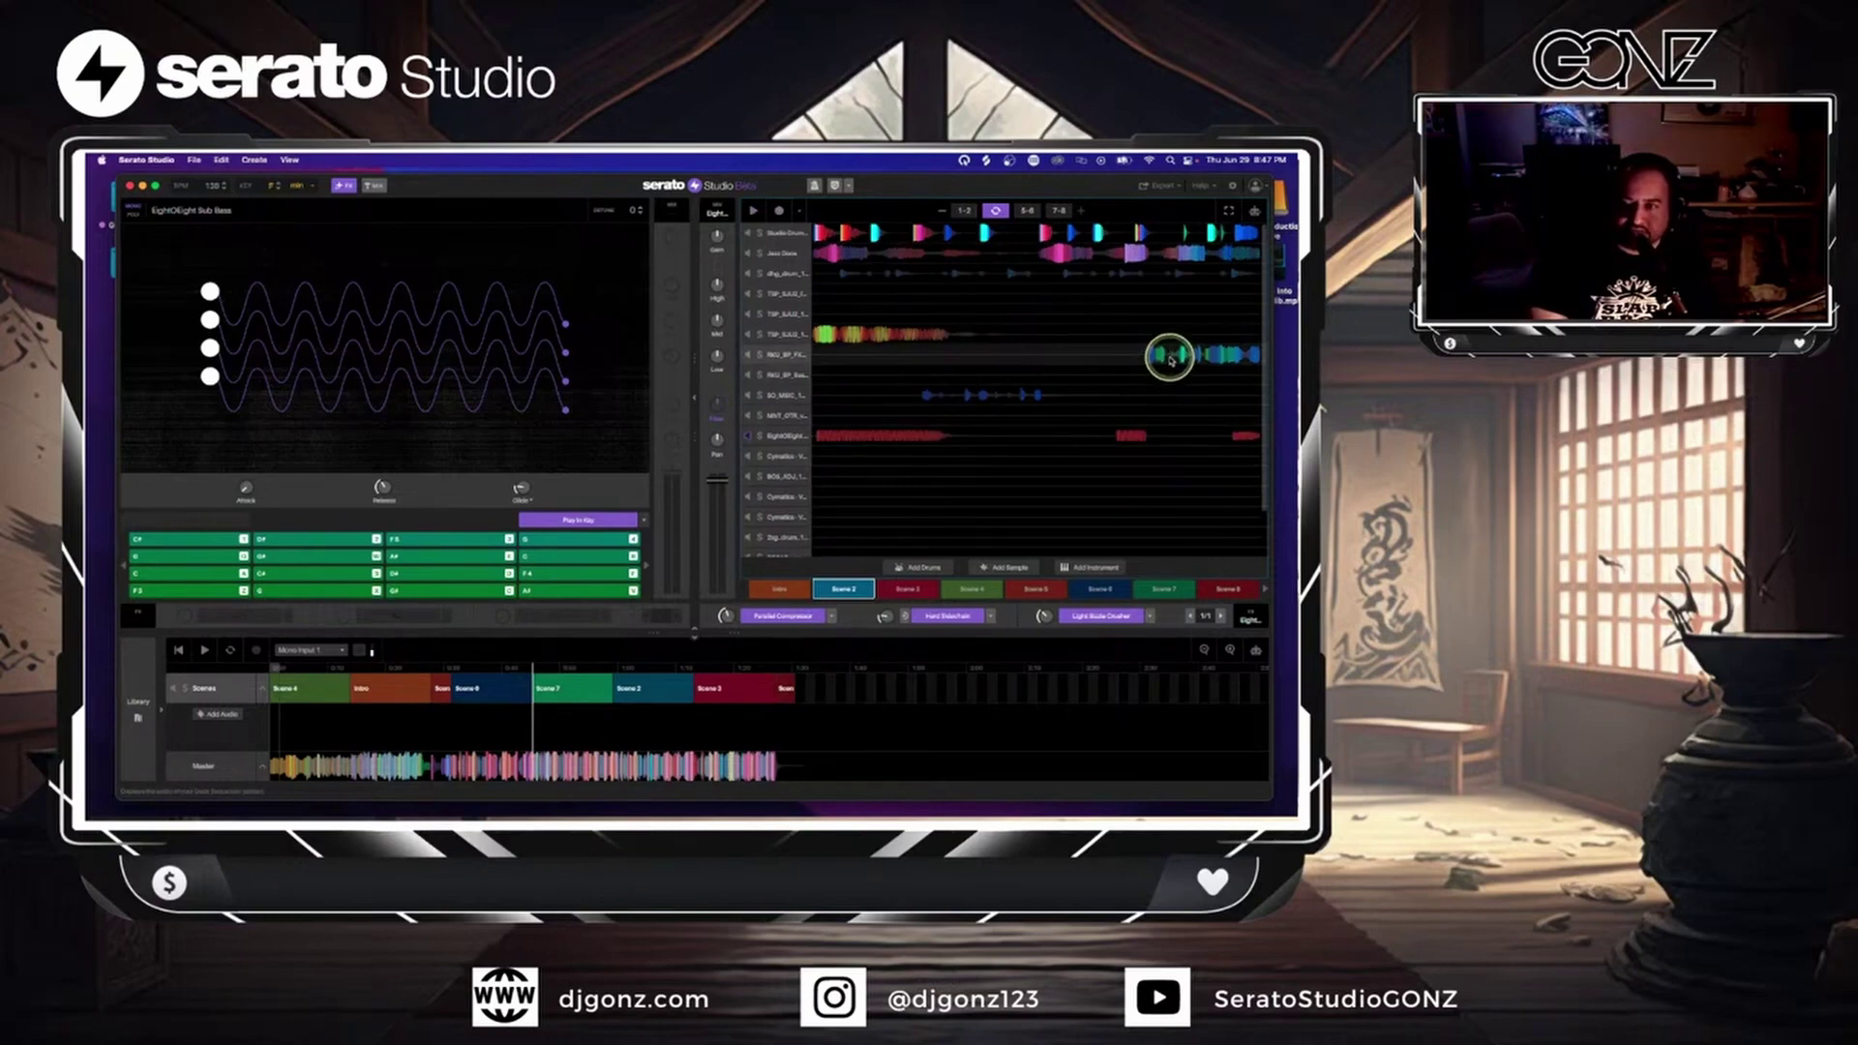
click(1123, 255)
click(1140, 233)
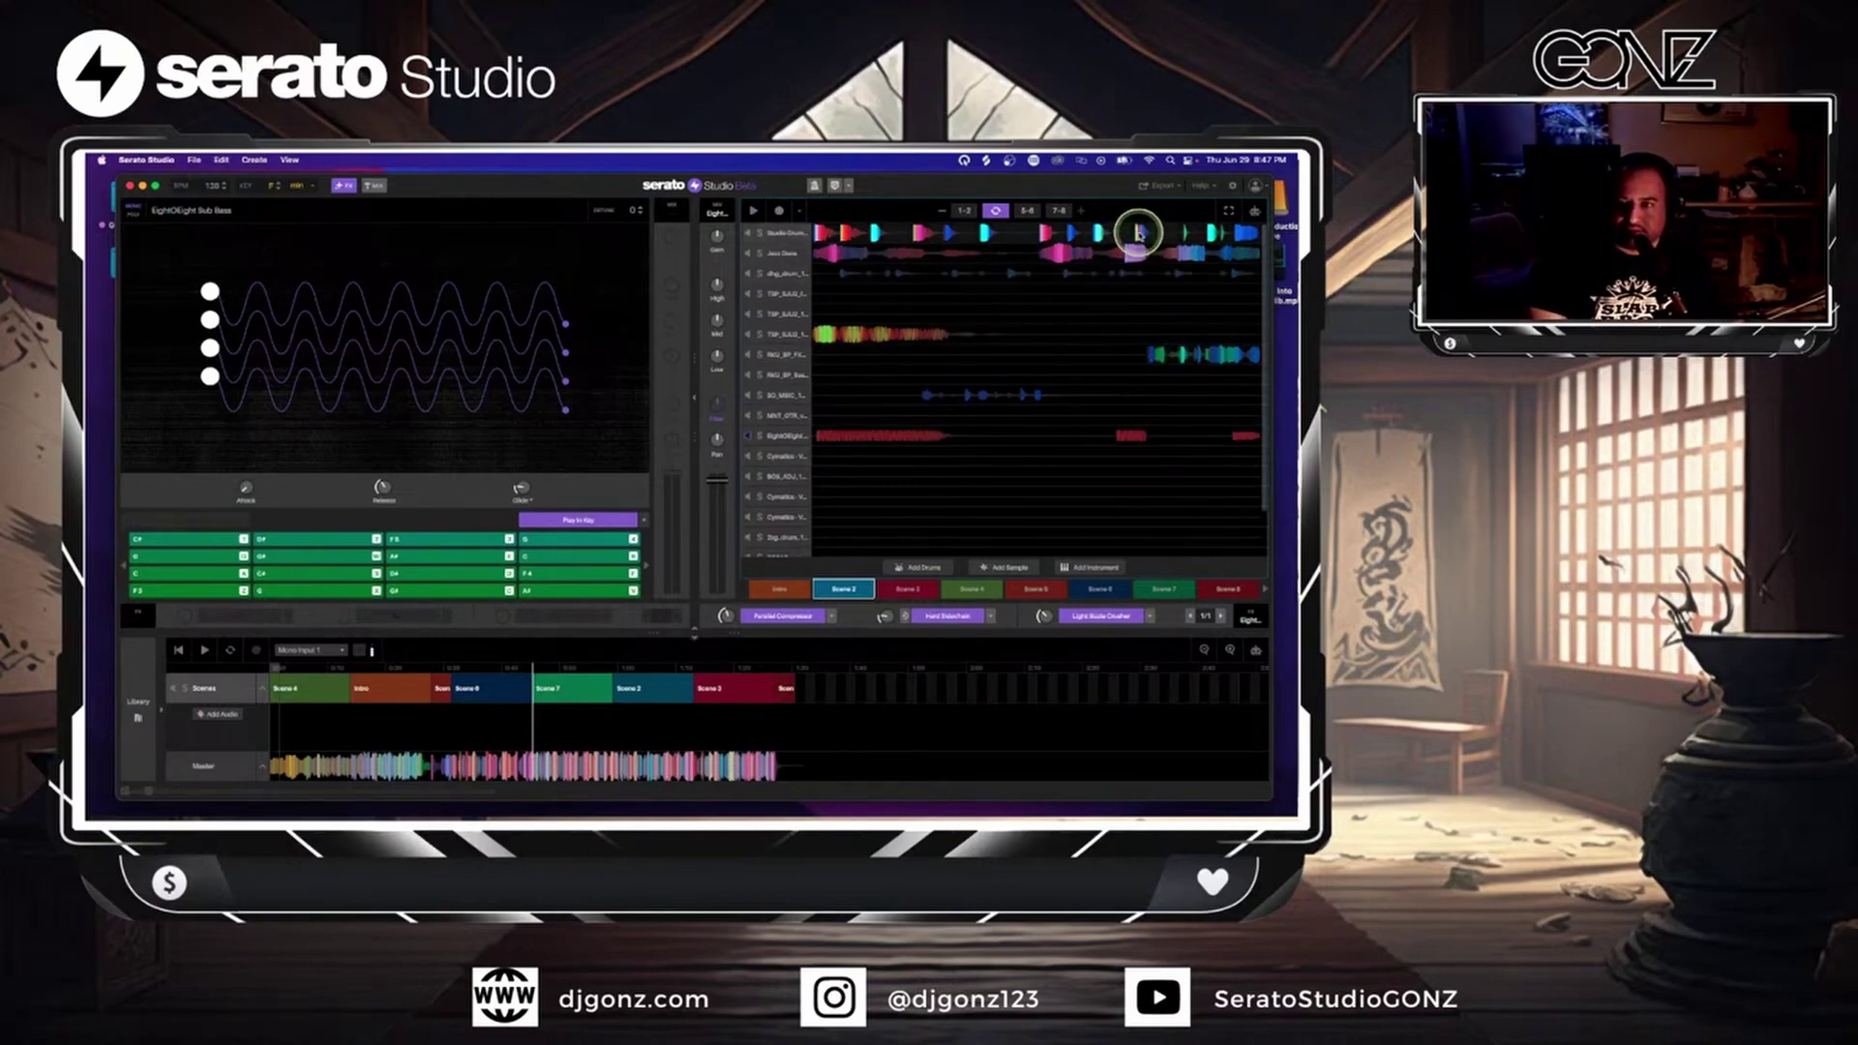
- Expand the Studio Drum Kit deck, display its Filter automation, and play the looped bars 3-4 to hear the sweep
double_click(937, 229)
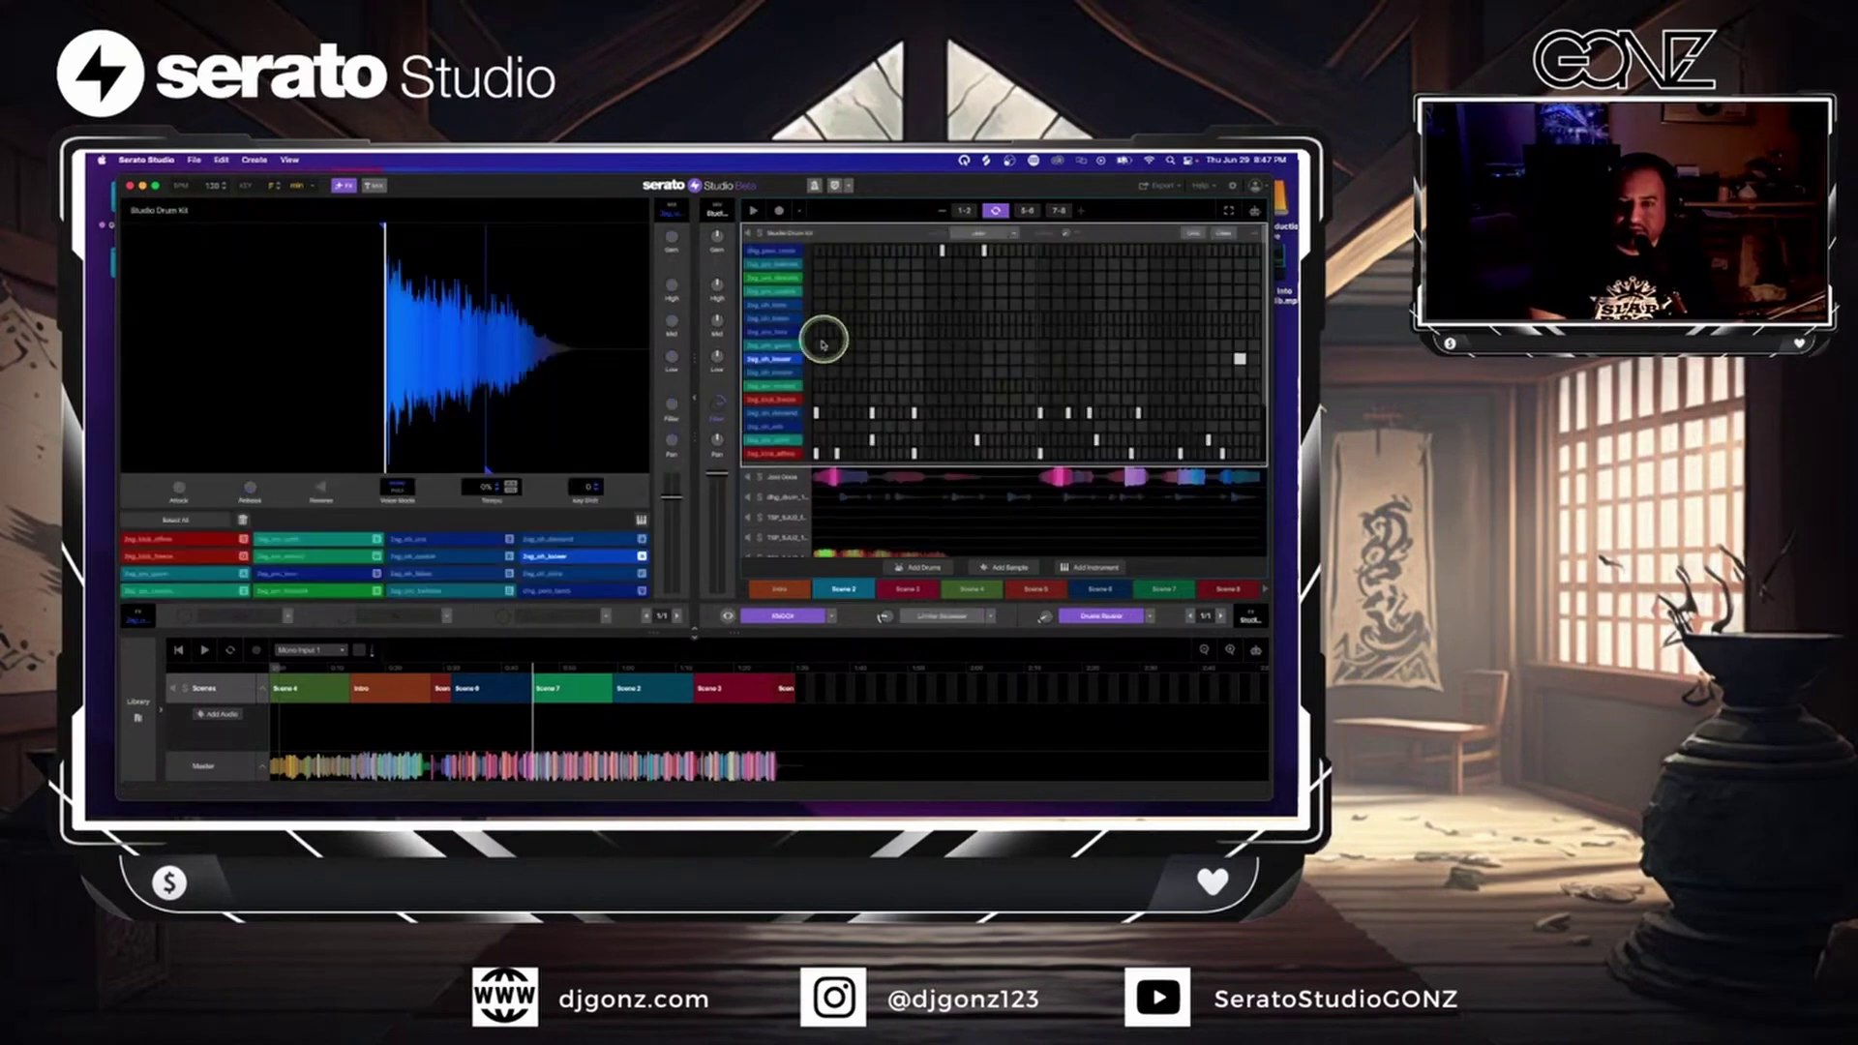
click(1256, 211)
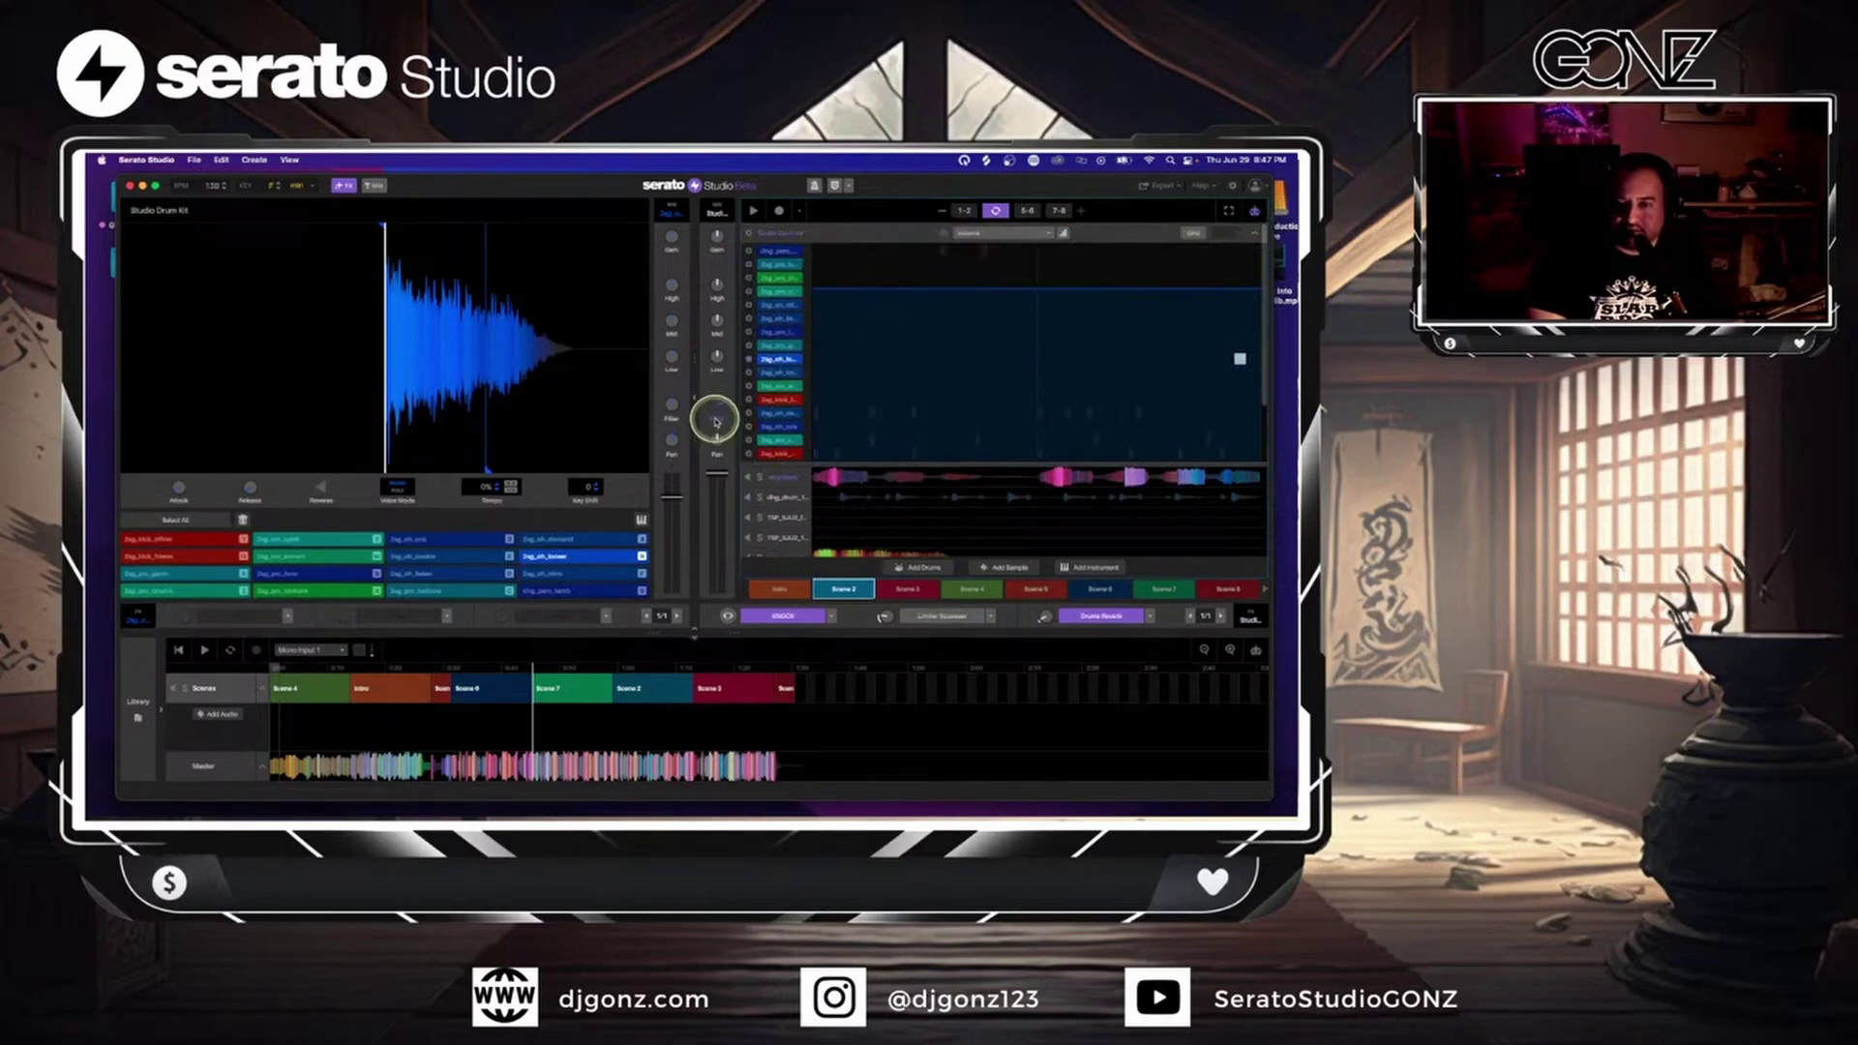
click(1081, 317)
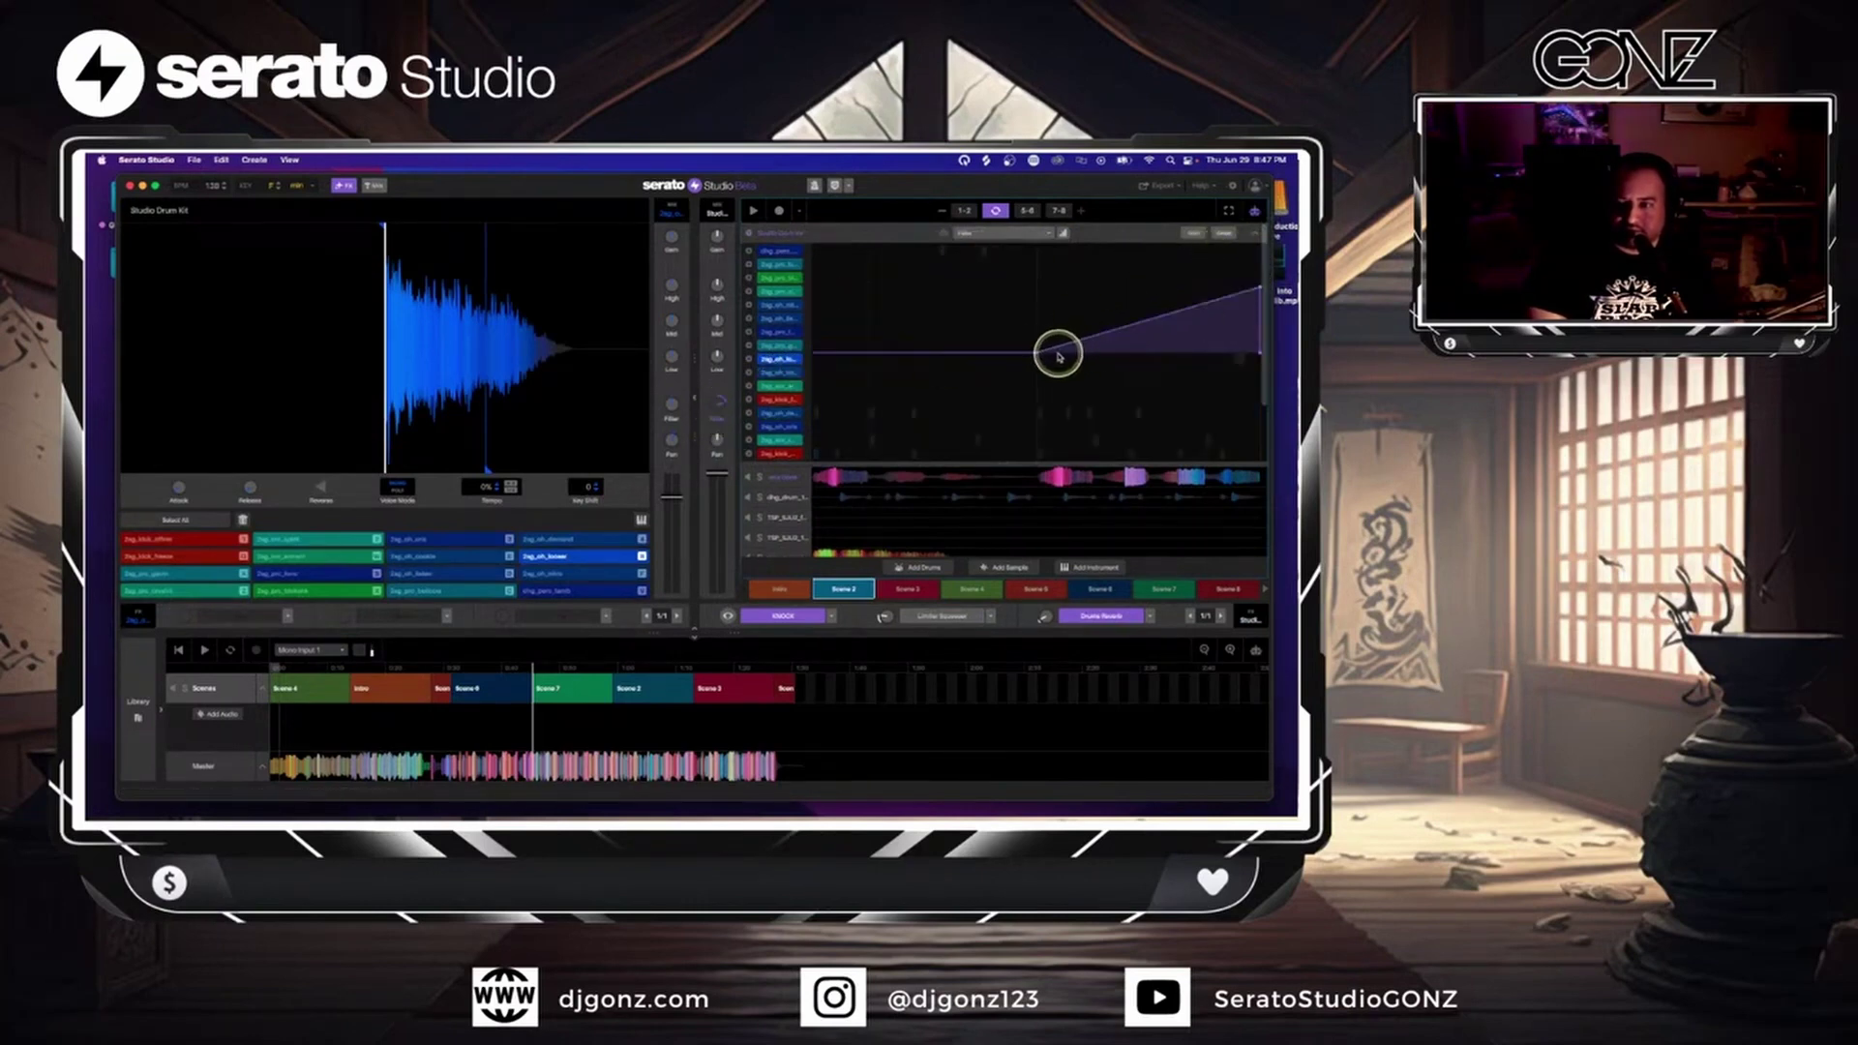
key(space)
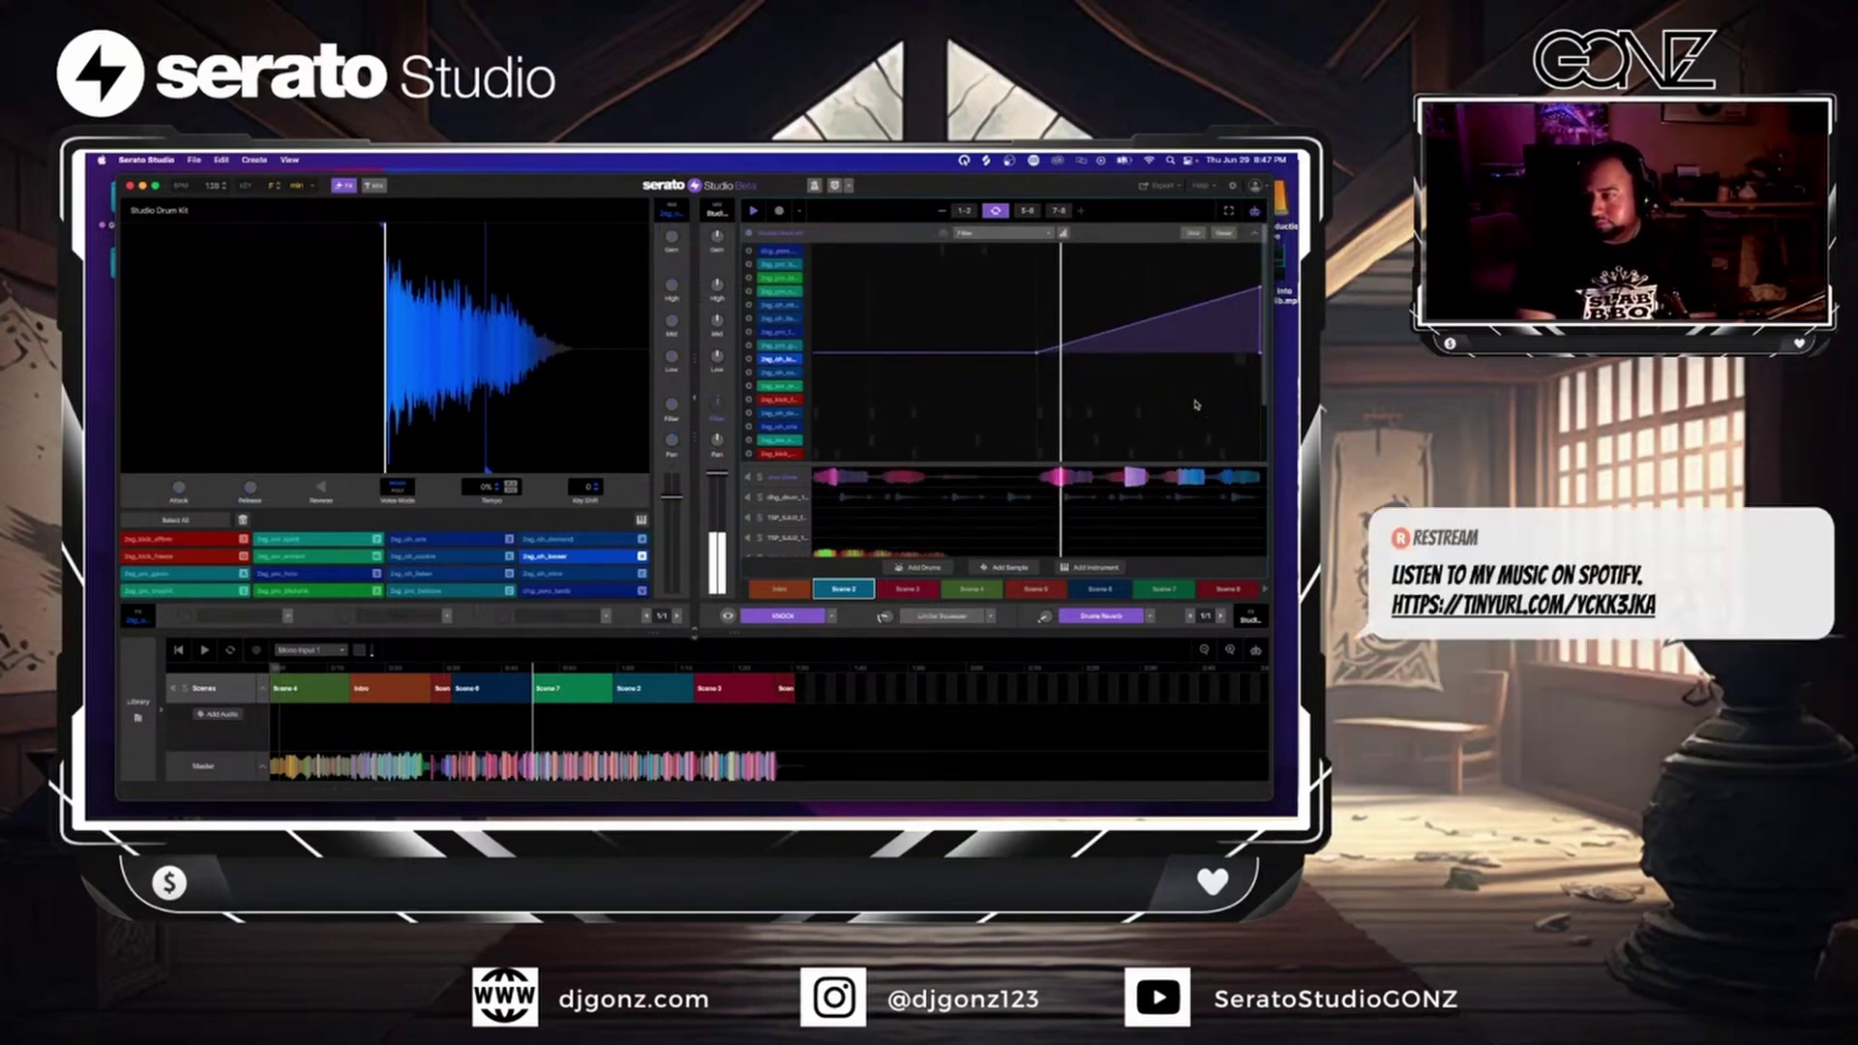
key(space)
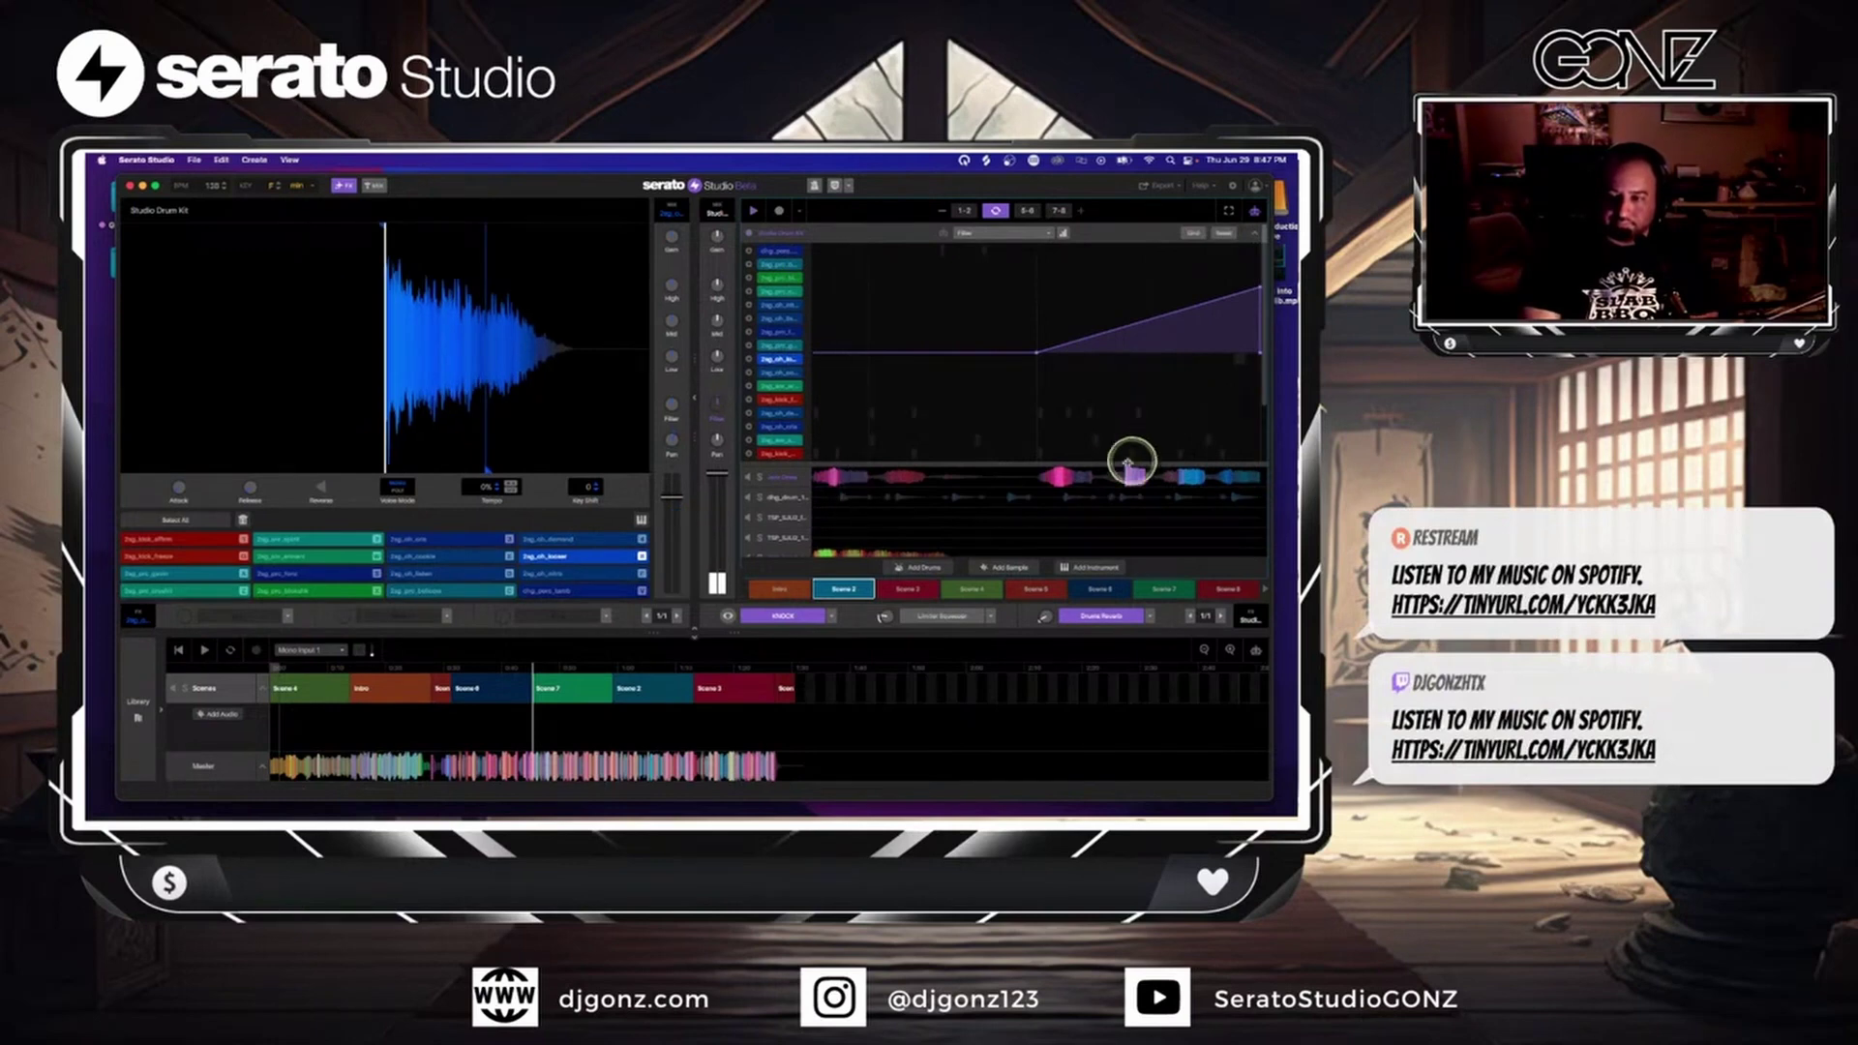
- Expand the red jazz sample deck and display its Filter automation while bars 3-4 loop
click(1105, 476)
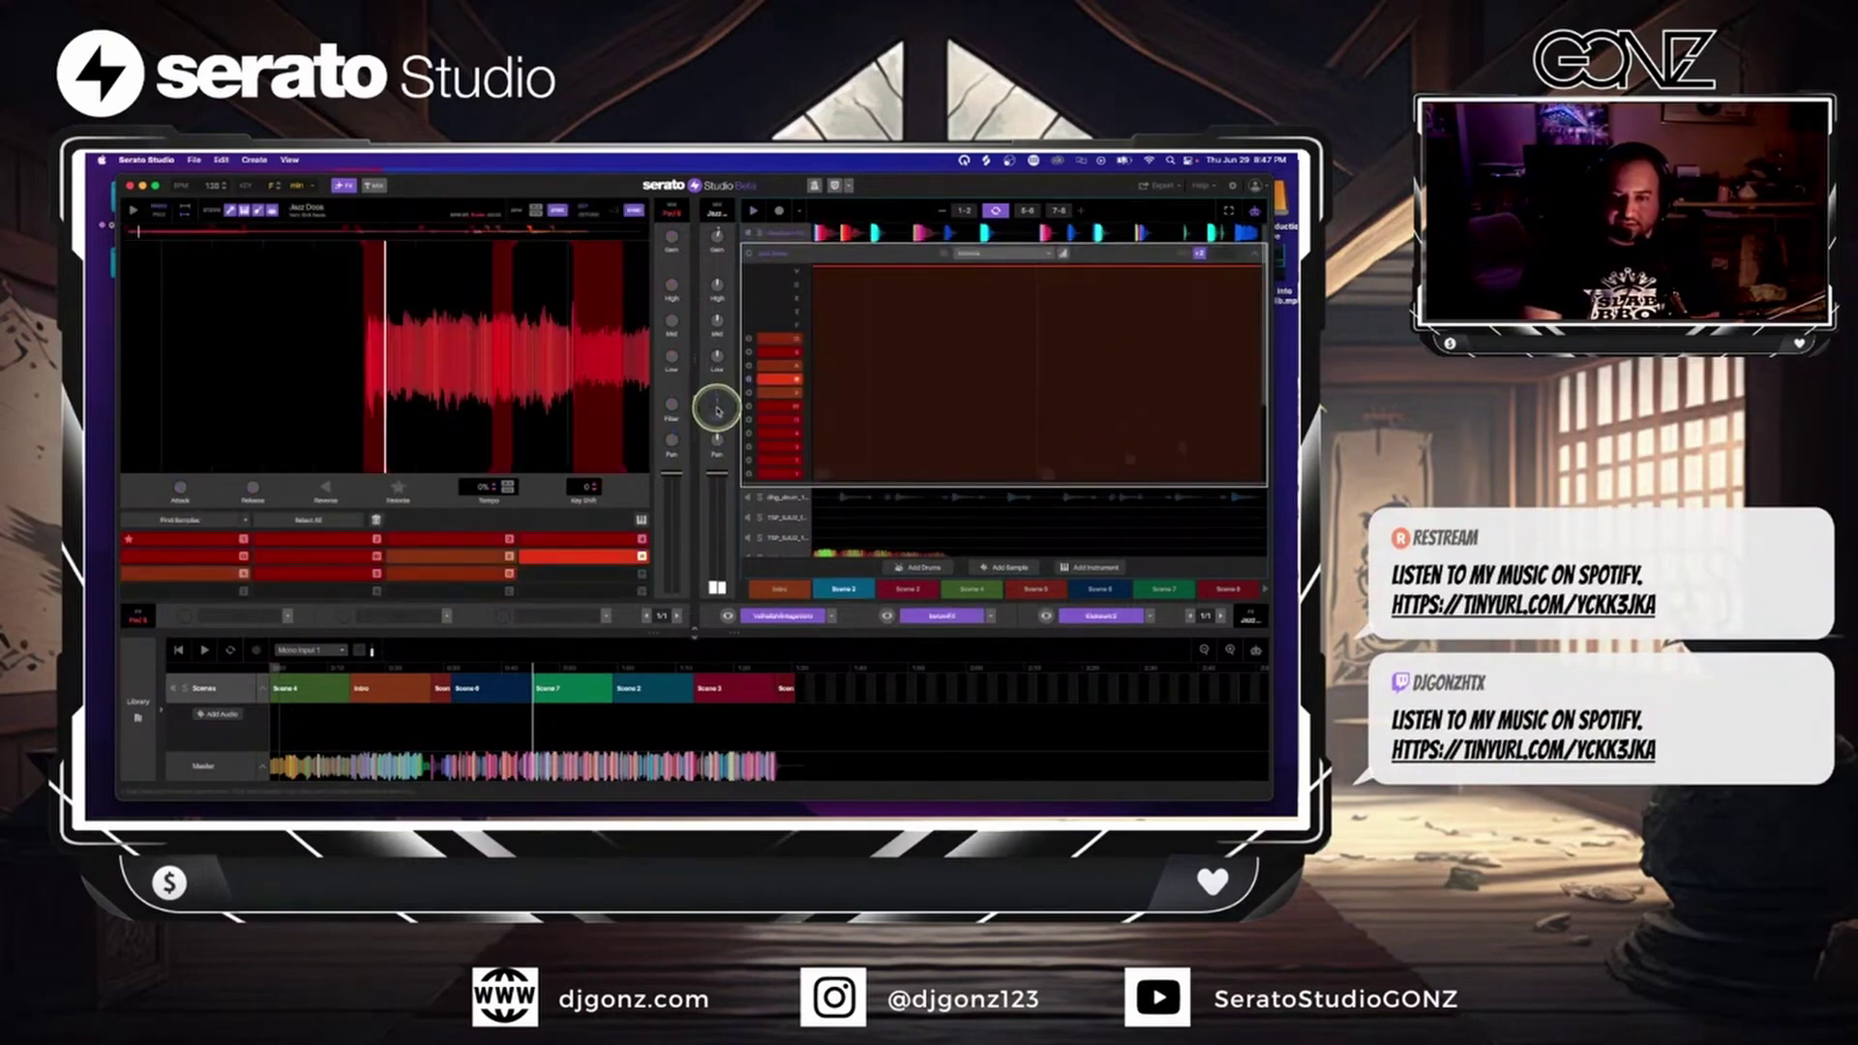
click(717, 407)
key(space)
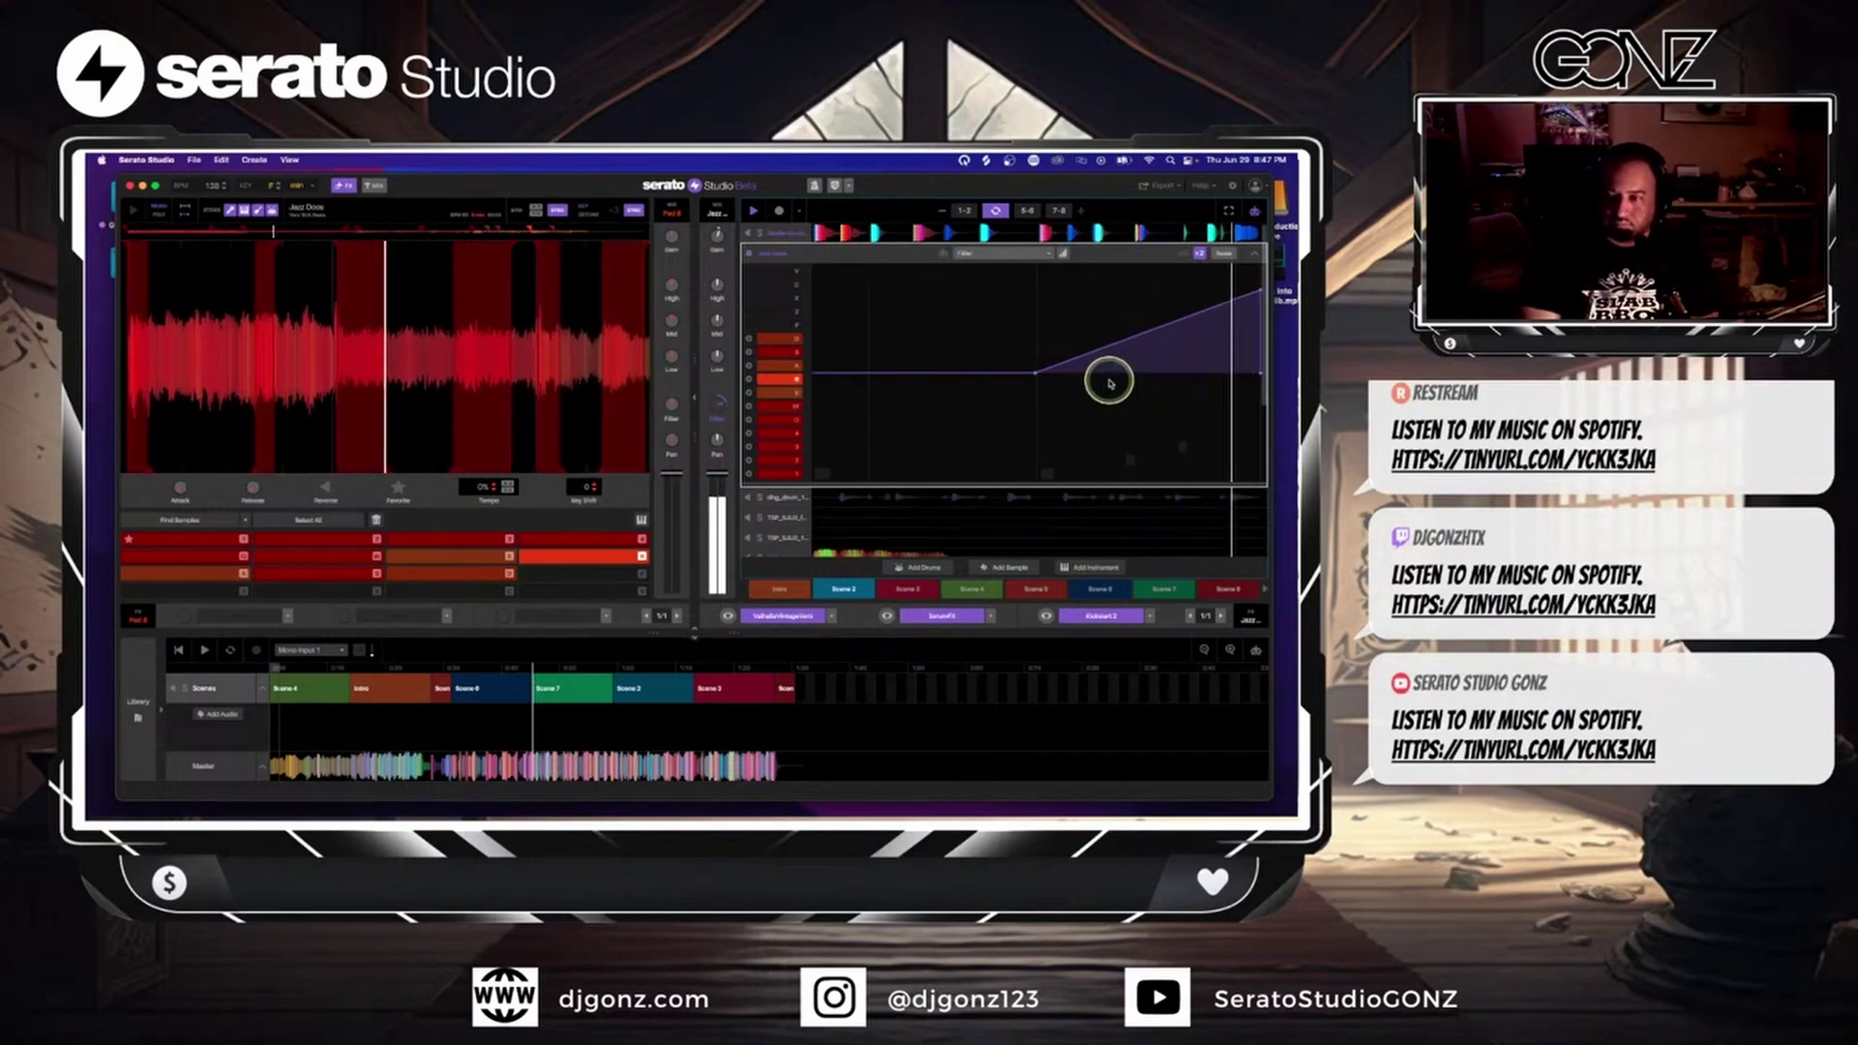
scroll(1078, 532, down, 3)
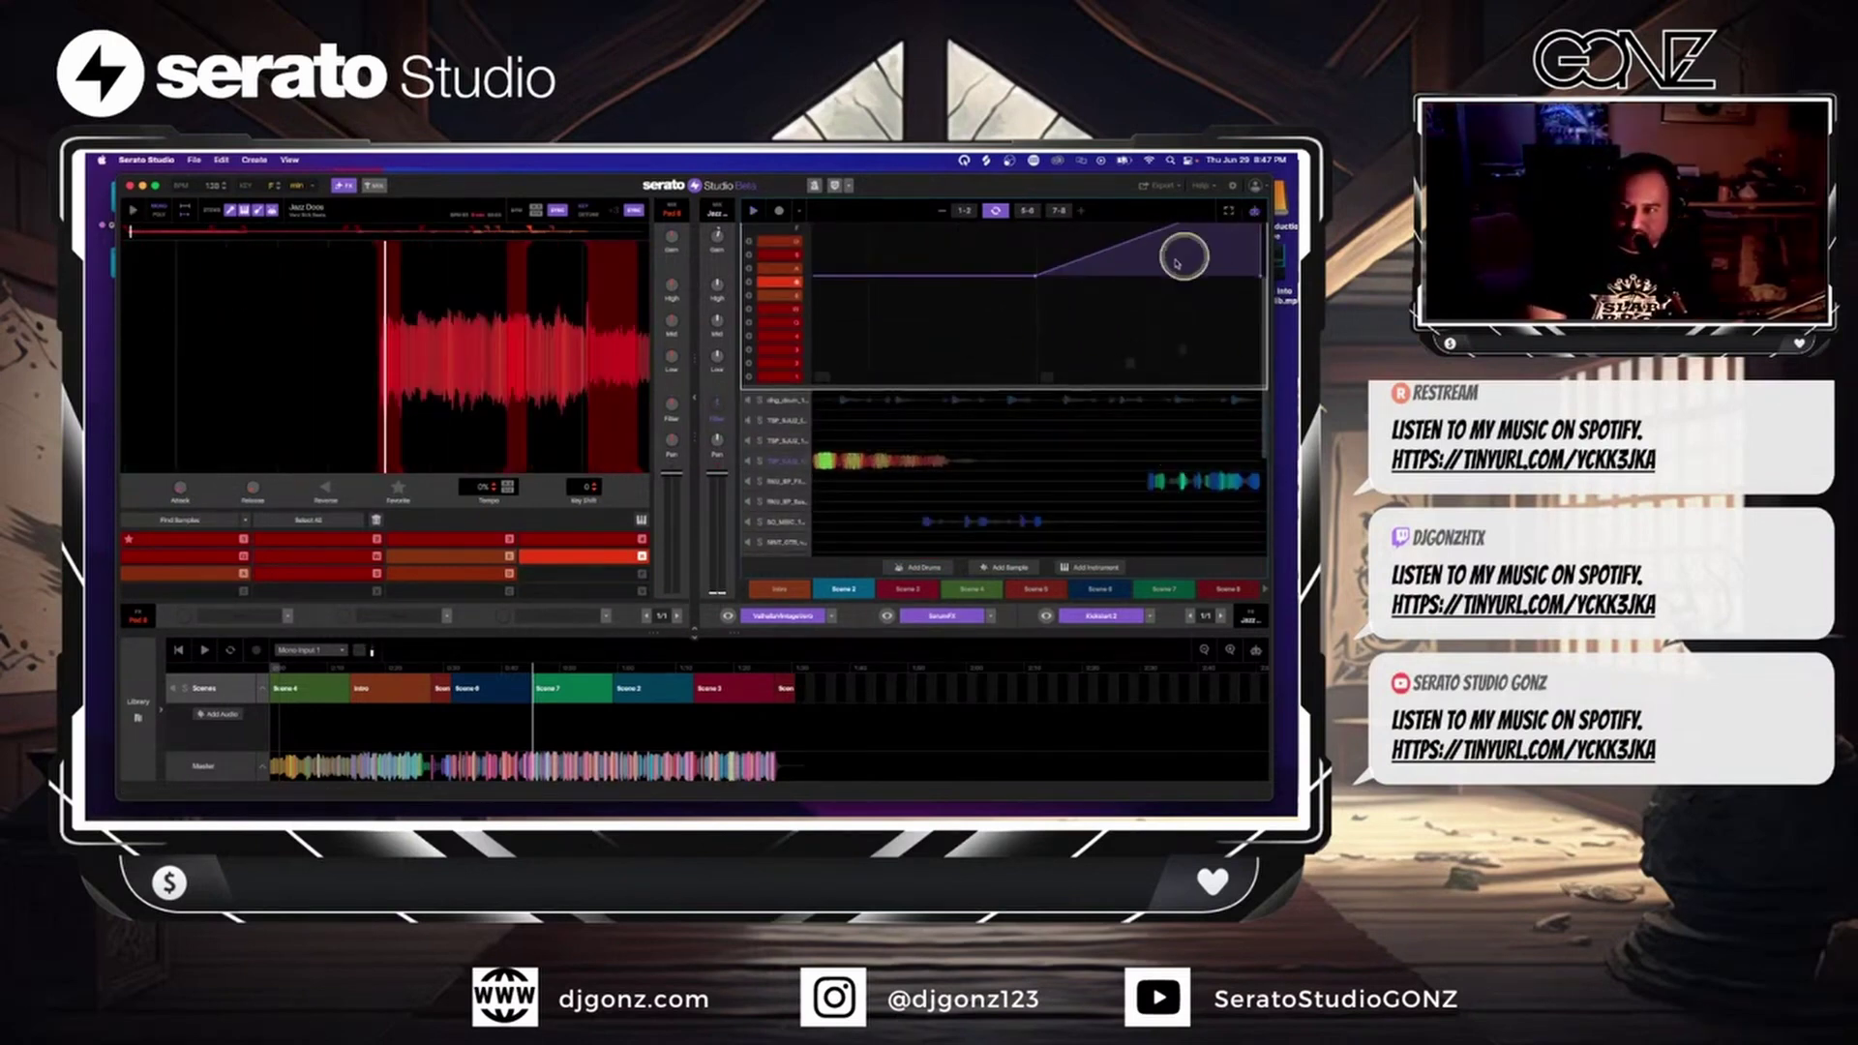
- Go to bars 5-6, show the green TSP FX deck's automation, and play Scene 2 on with the full deck list in view
click(1027, 211)
scroll(921, 468, down, 5)
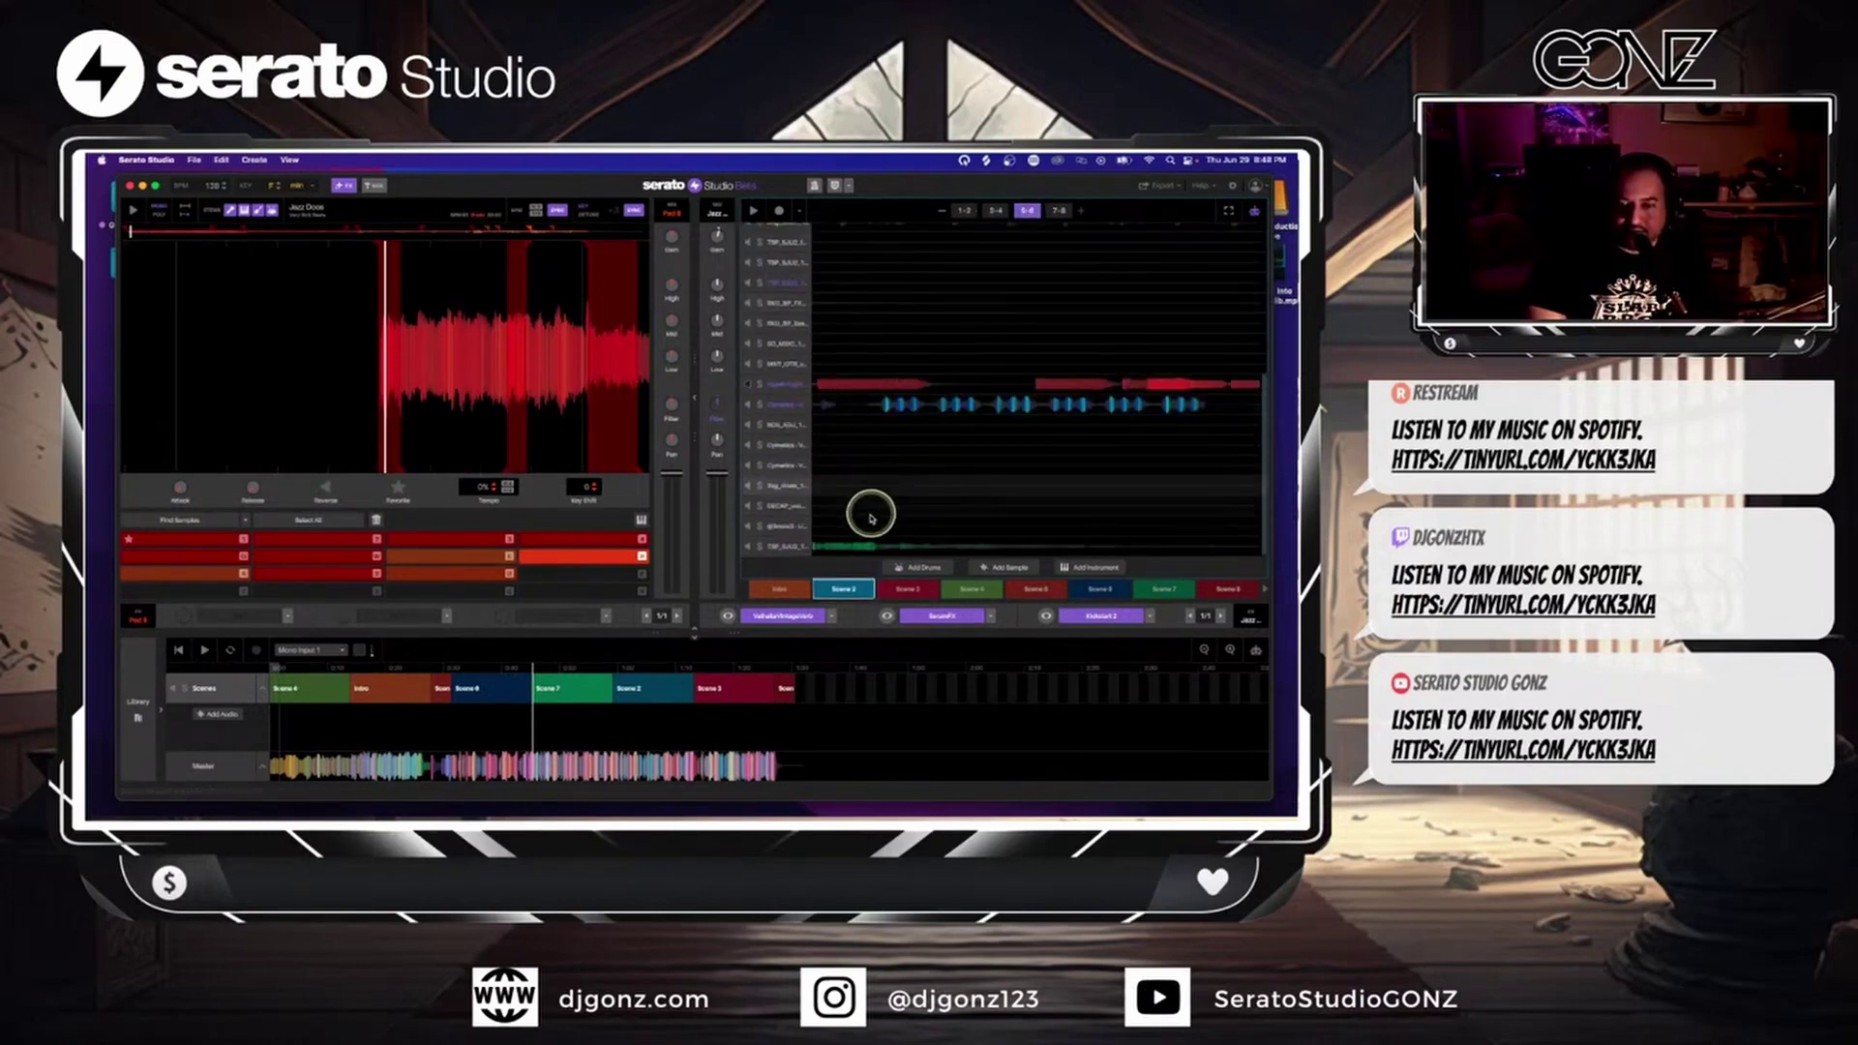
click(852, 548)
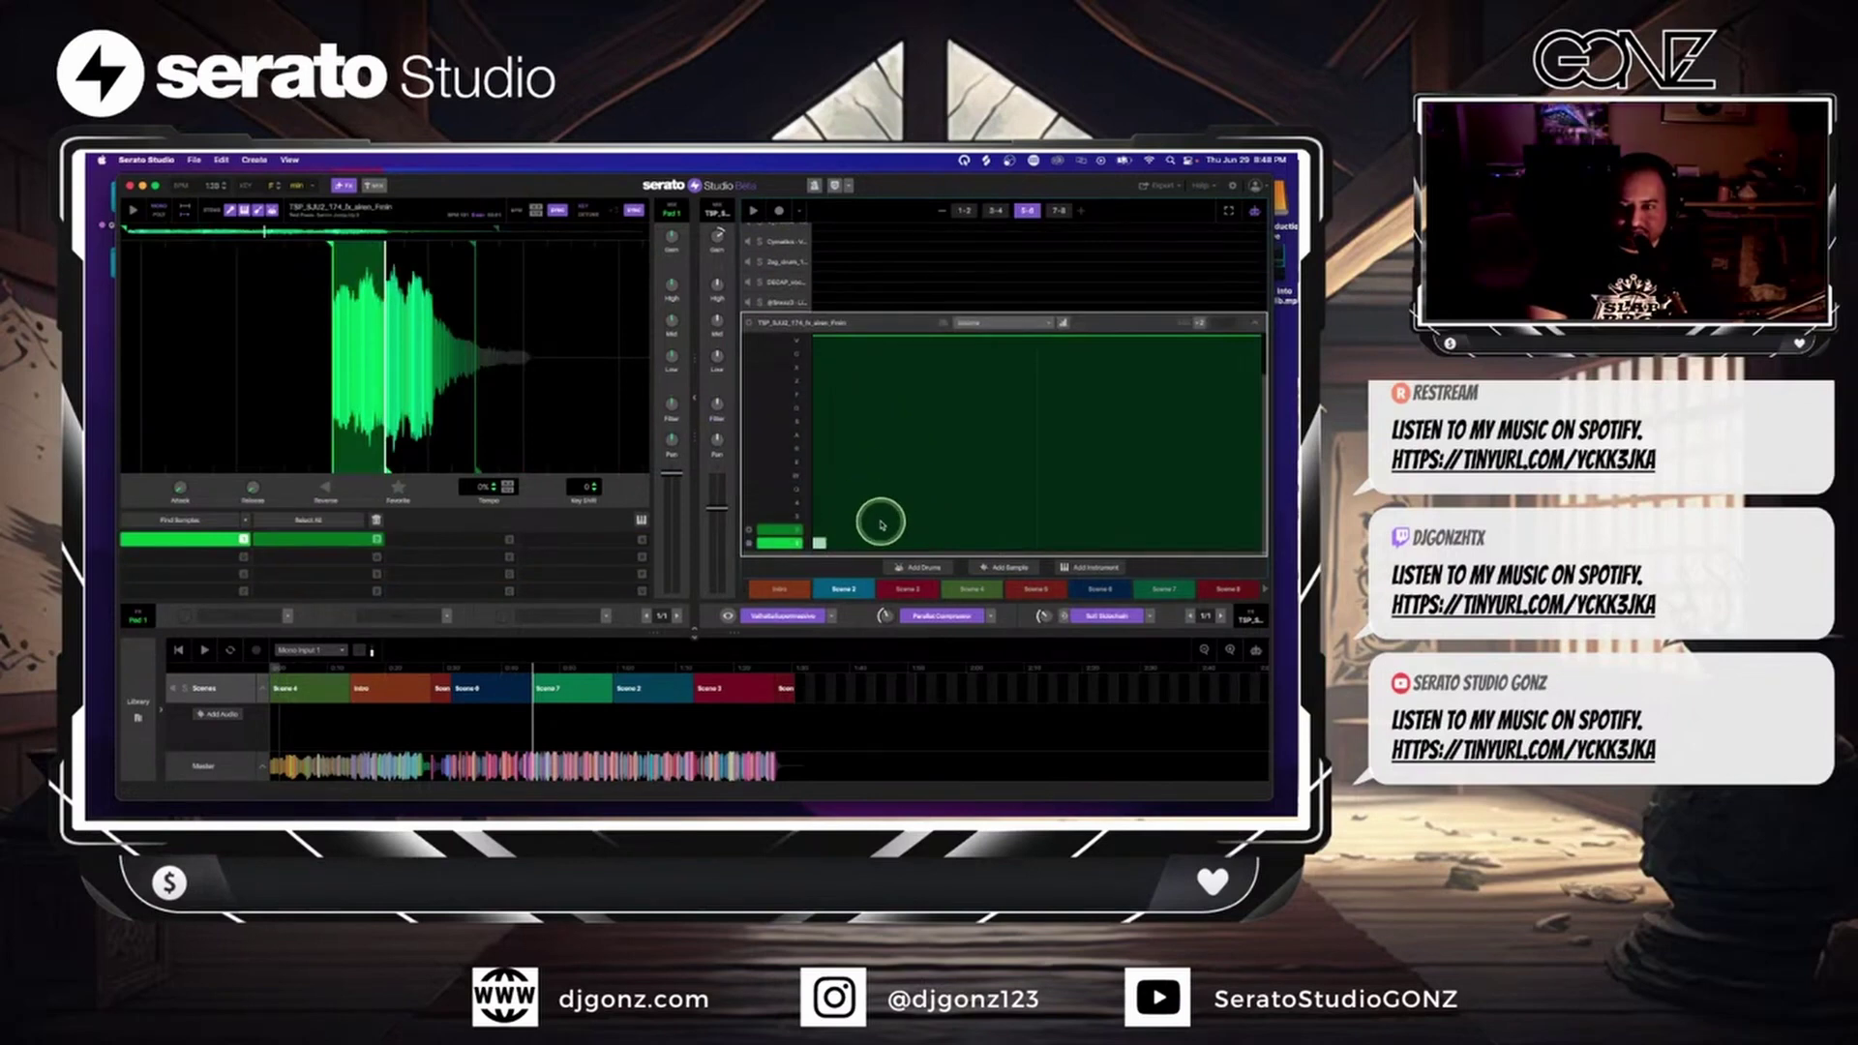
key(space)
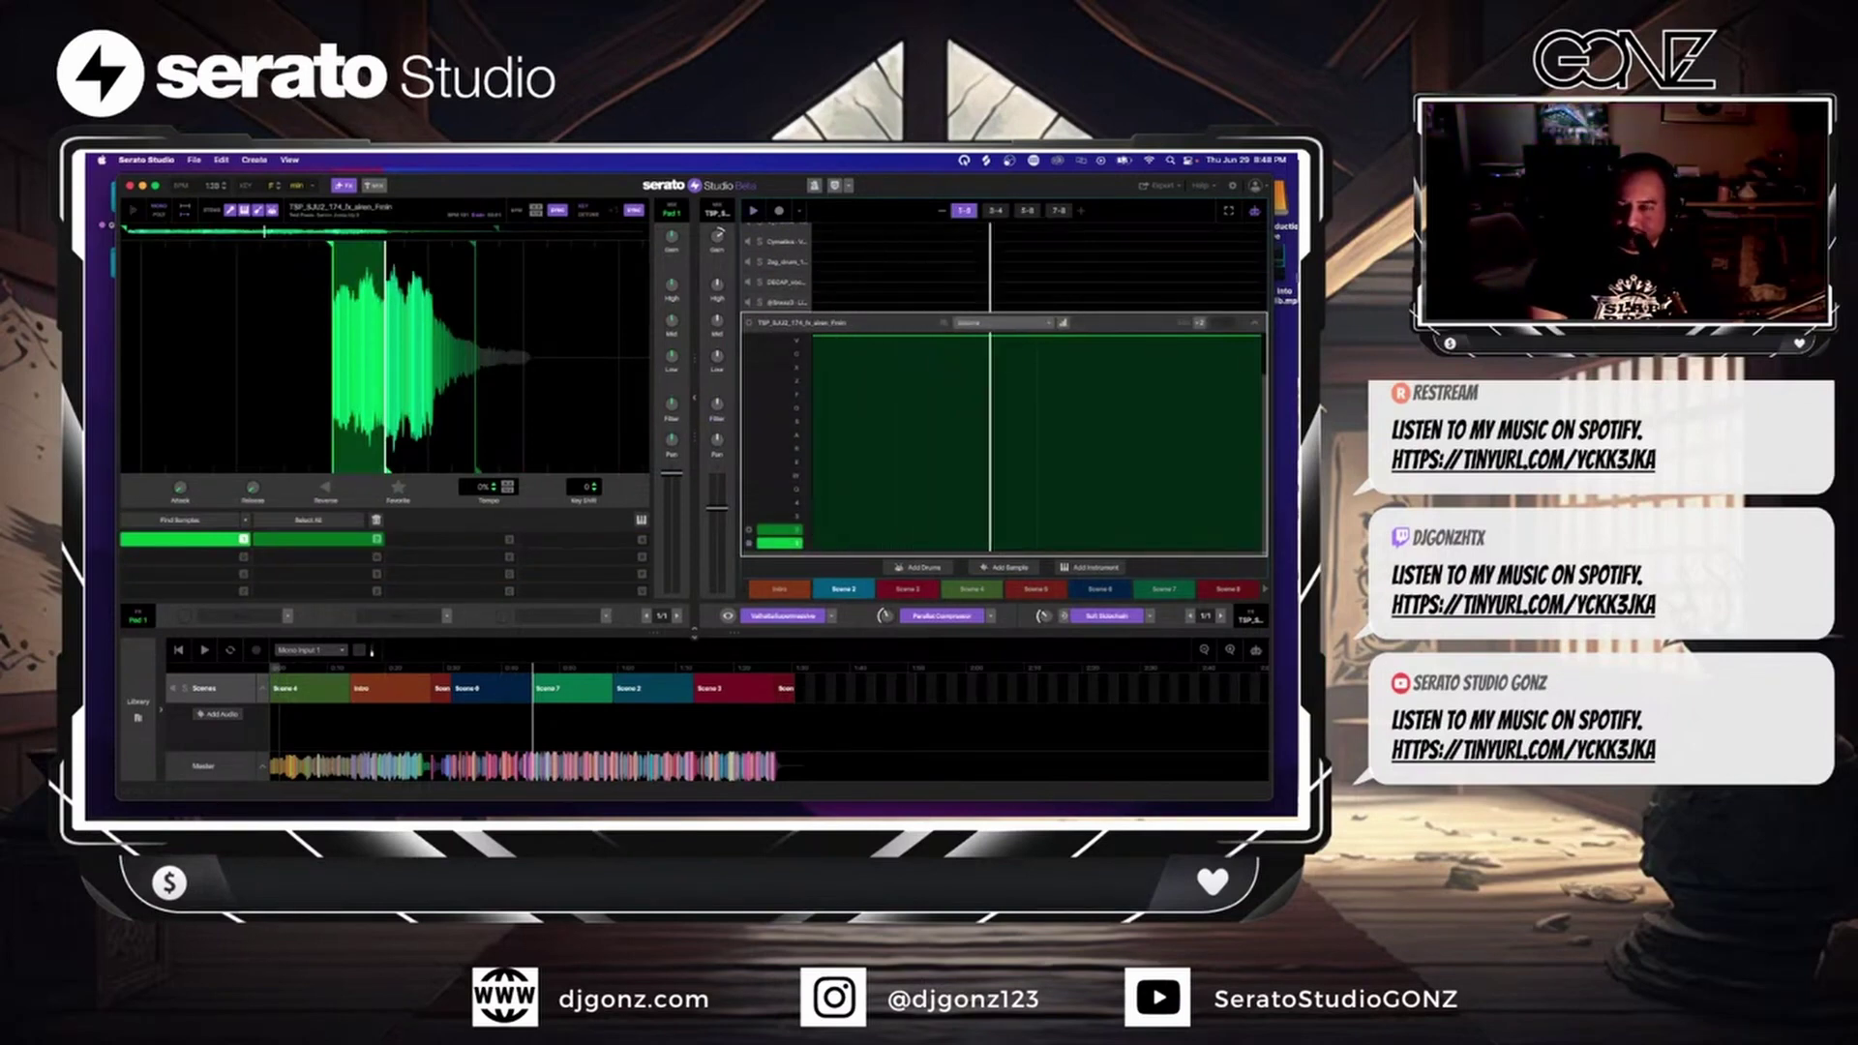
click(1254, 322)
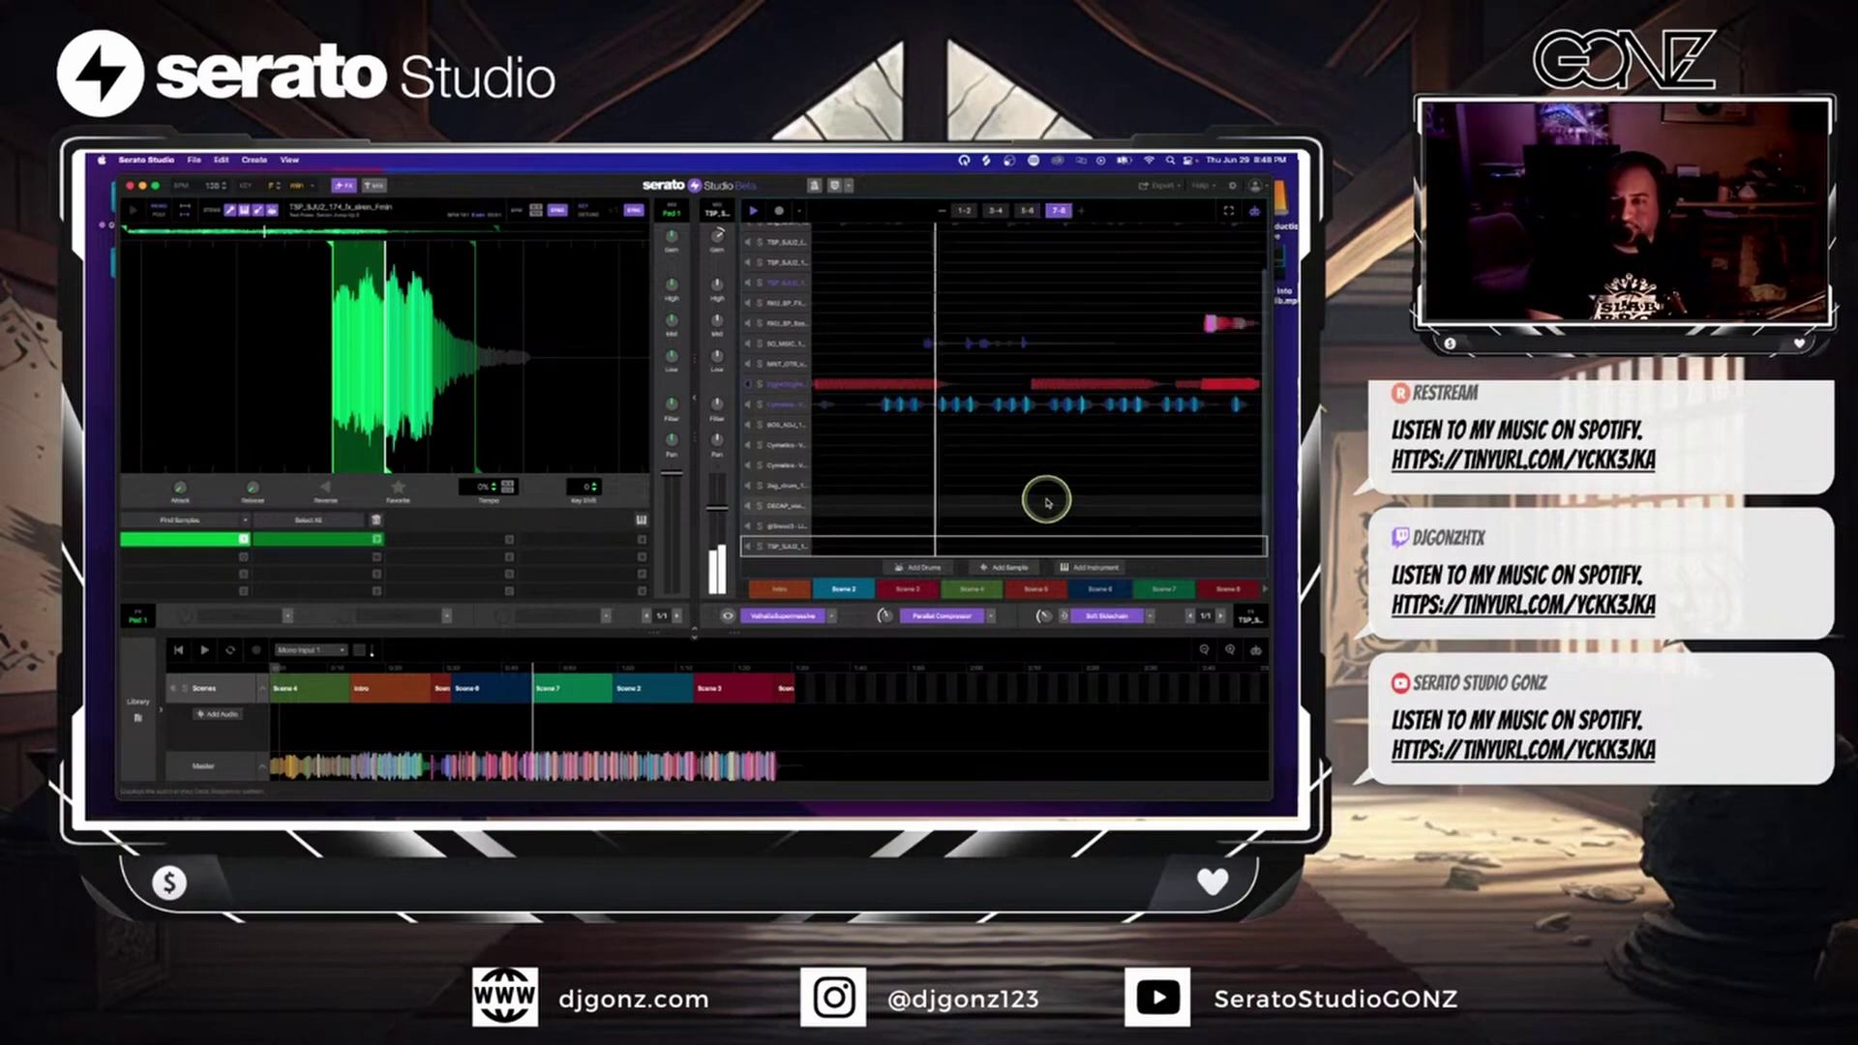
scroll(1047, 502, up, 2)
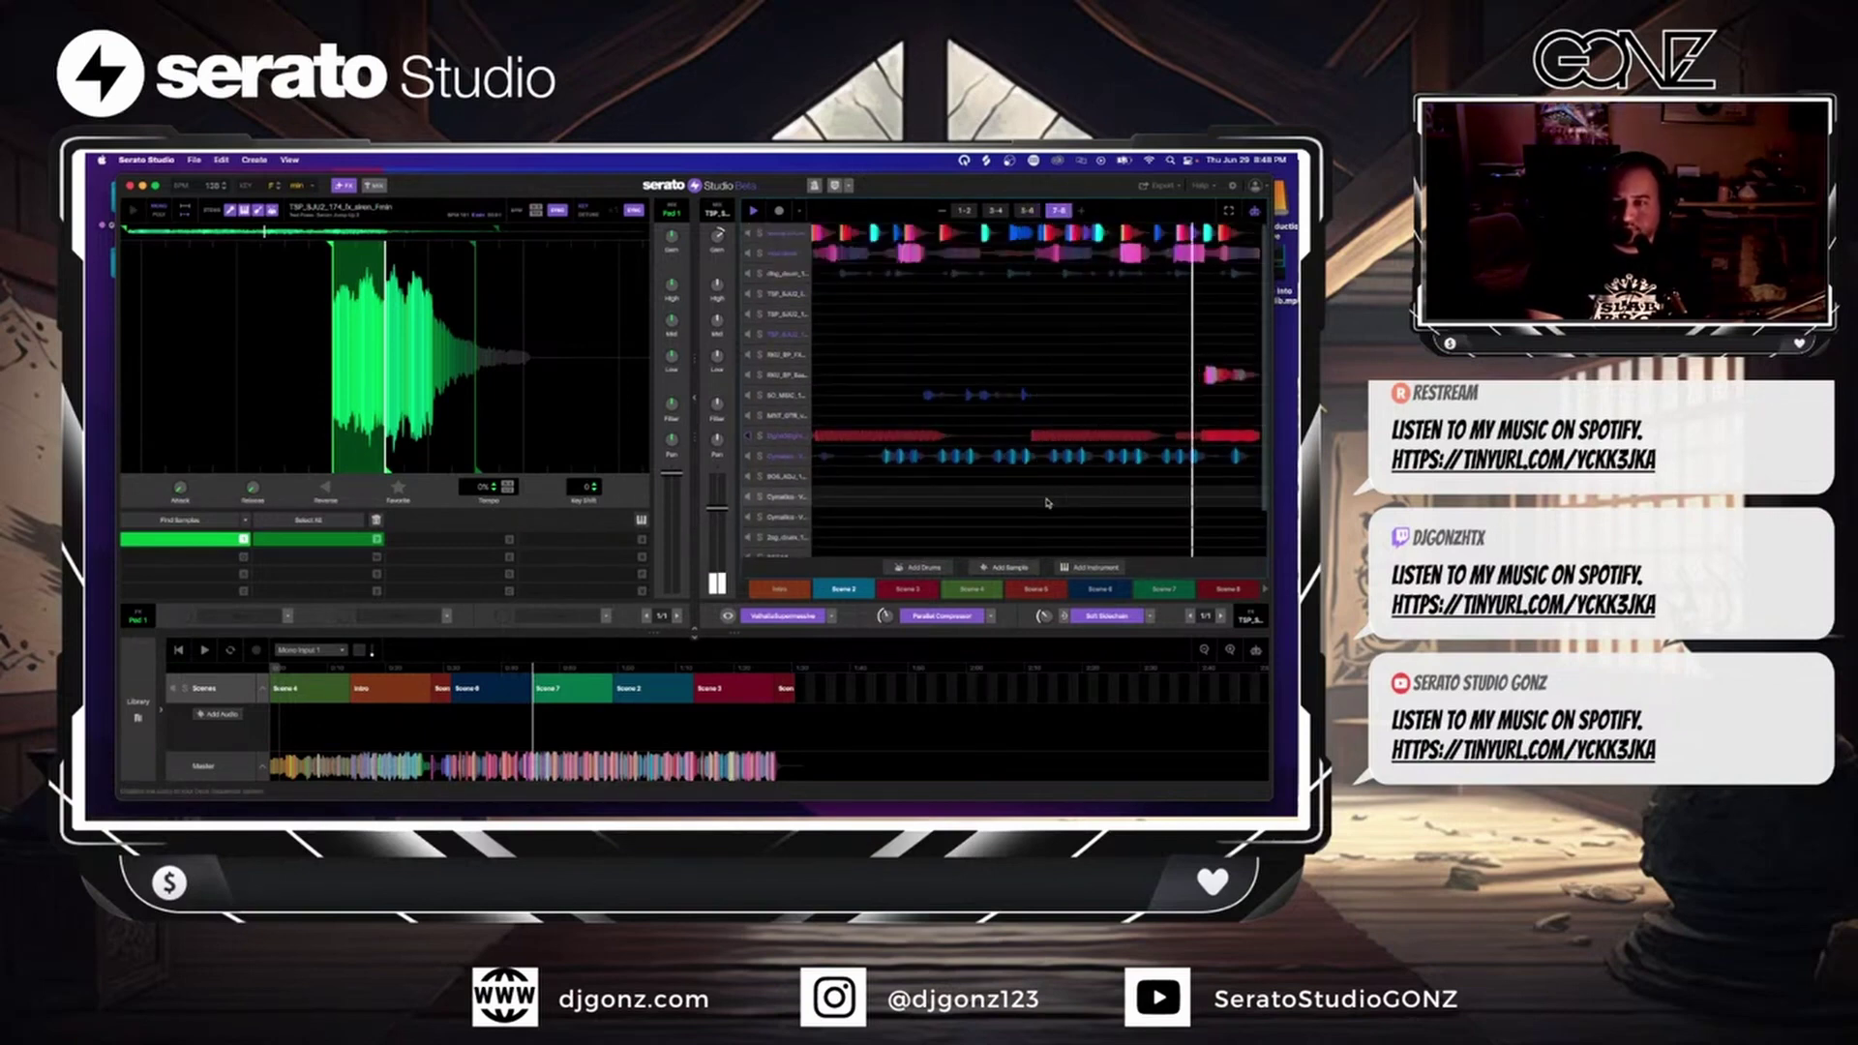
- Switch to Scene 3, expand the Cymatics Vocal Chop Loop deck, and play the scene to examine its Key Shift automation
click(920, 594)
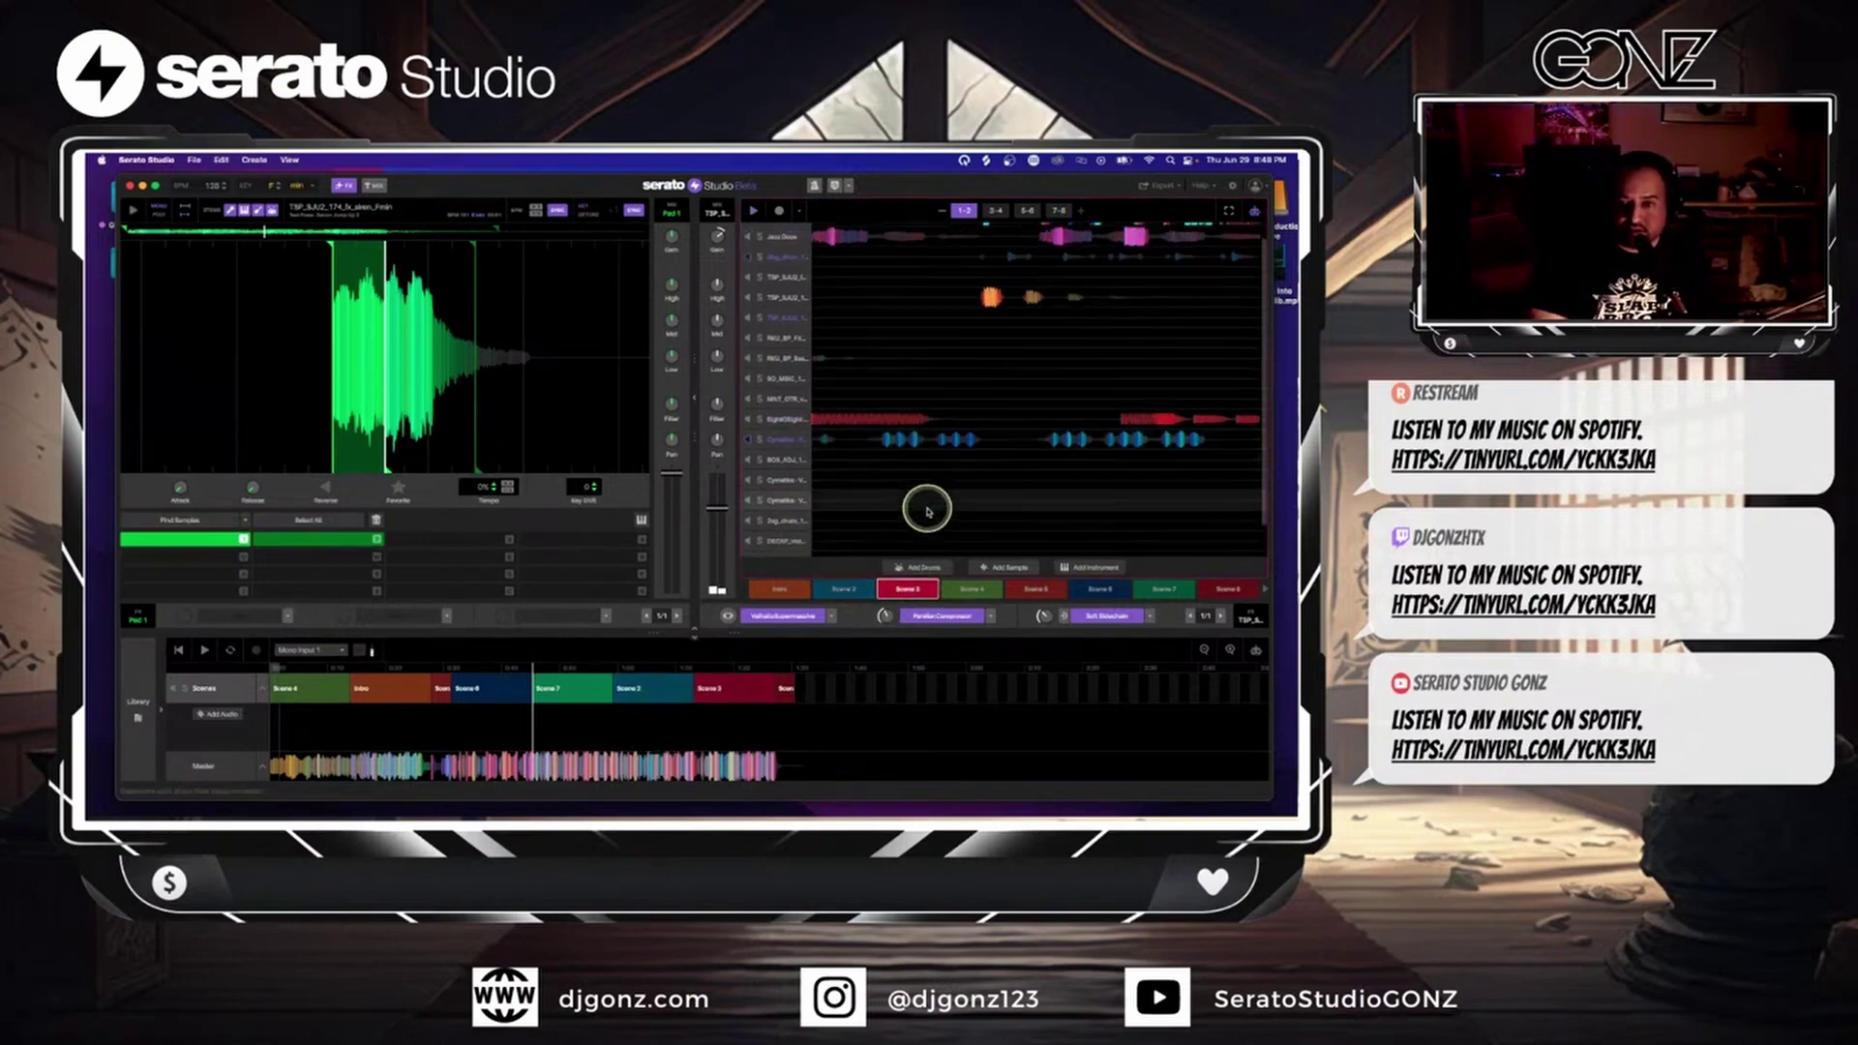
scroll(930, 508, down, 1)
double_click(900, 447)
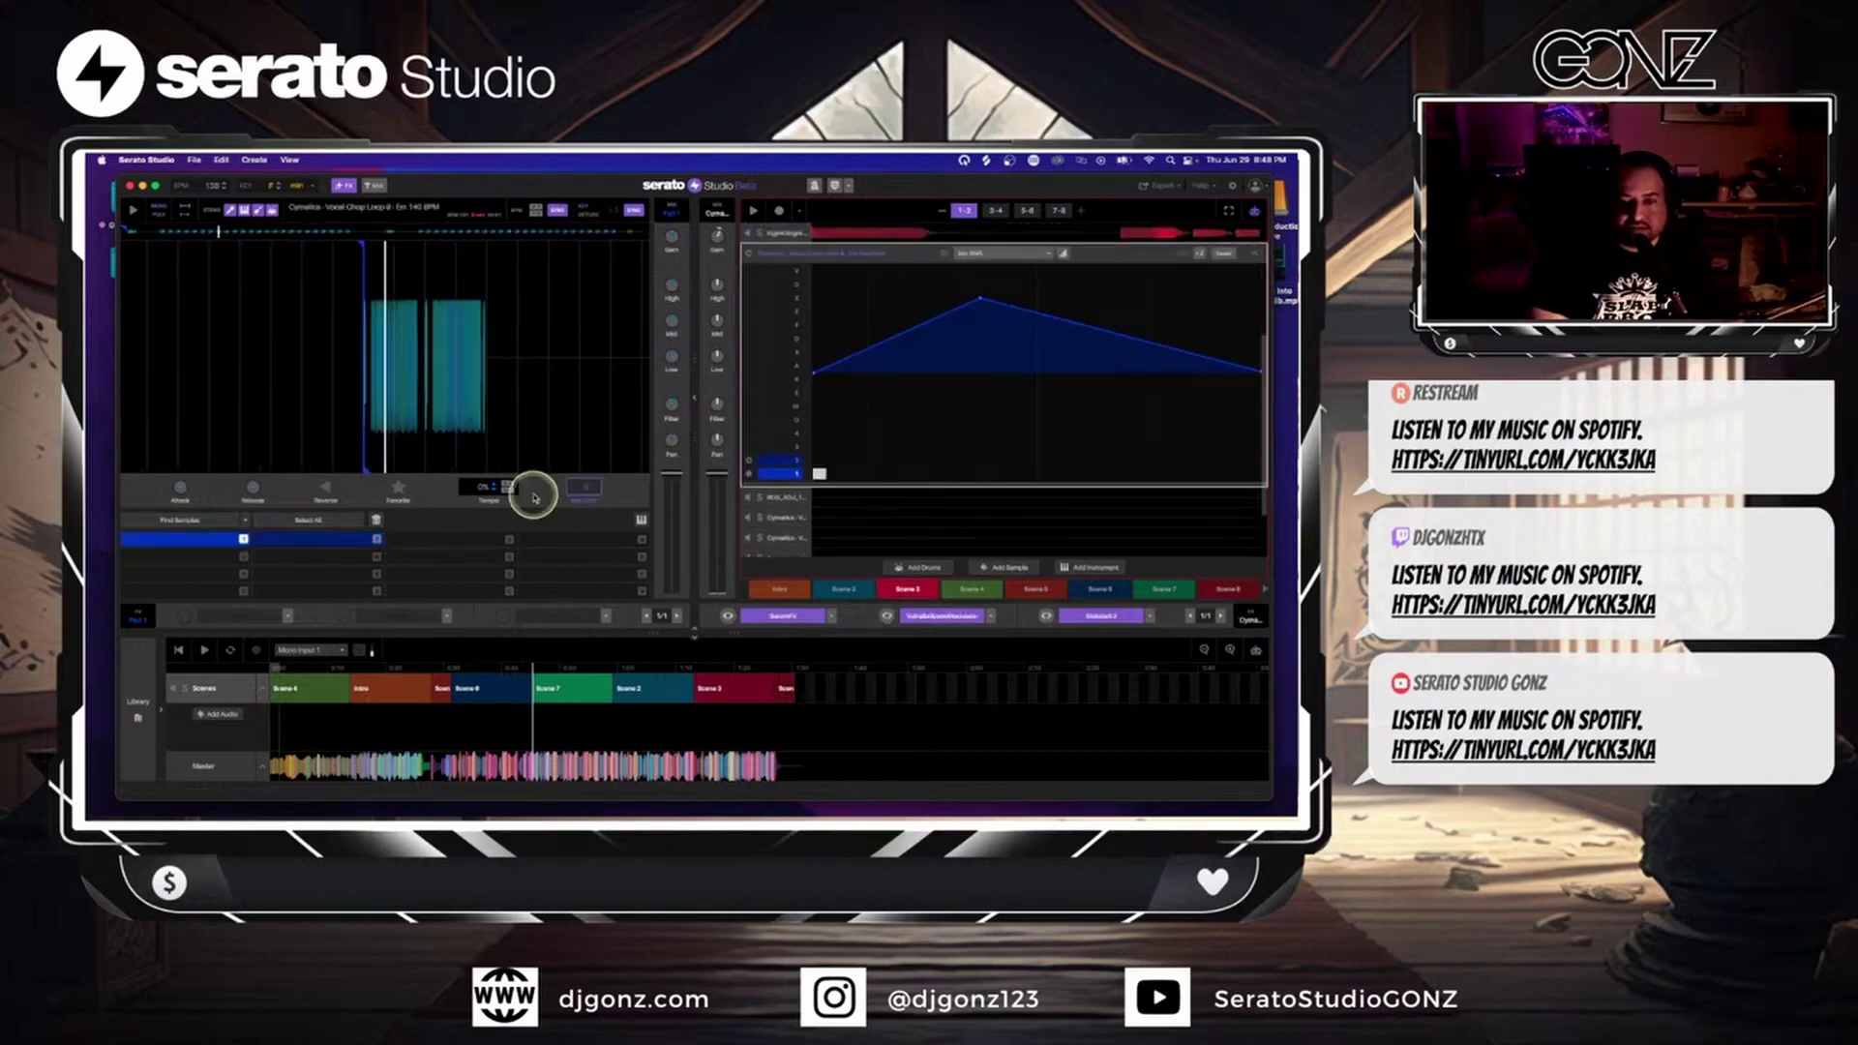
mouse_move(978, 292)
mouse_down()
mouse_move(904, 311)
mouse_move(980, 298)
mouse_up()
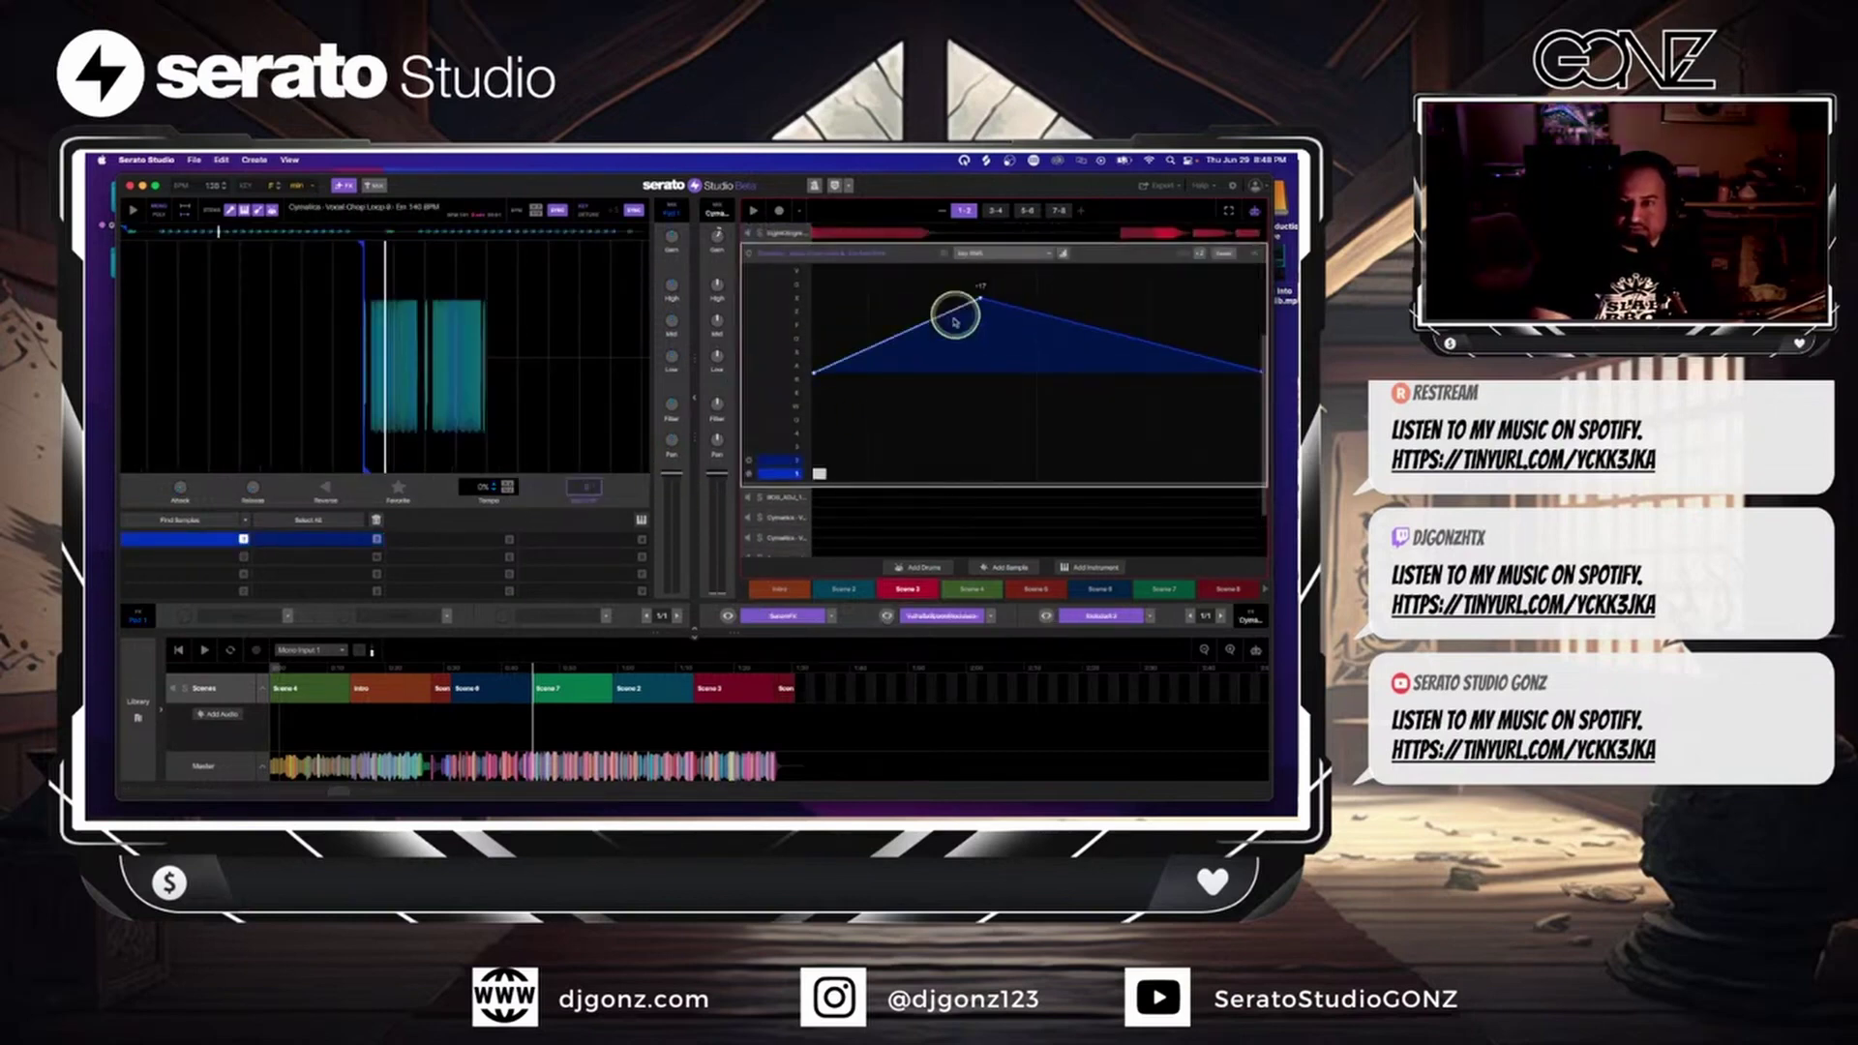
key(space)
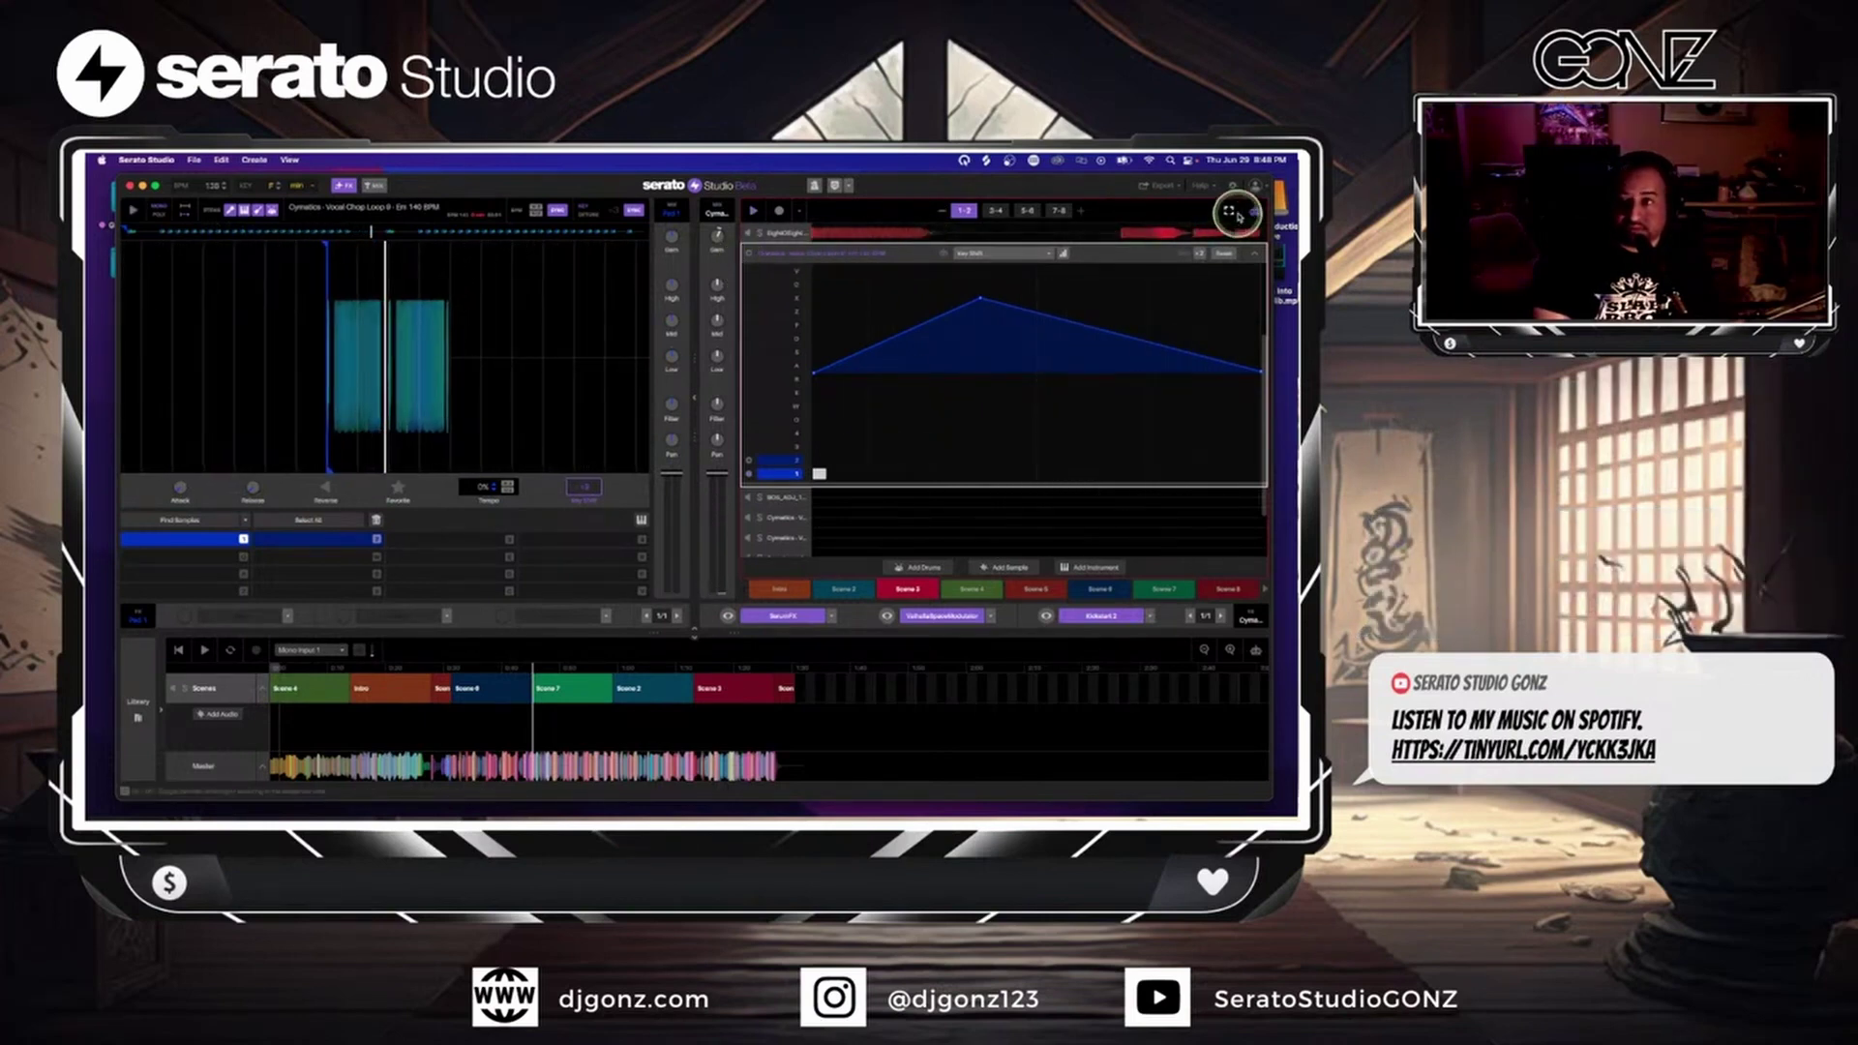
- Display the vocal chop deck's Mute automation during playback, and collapse the deck
click(752, 254)
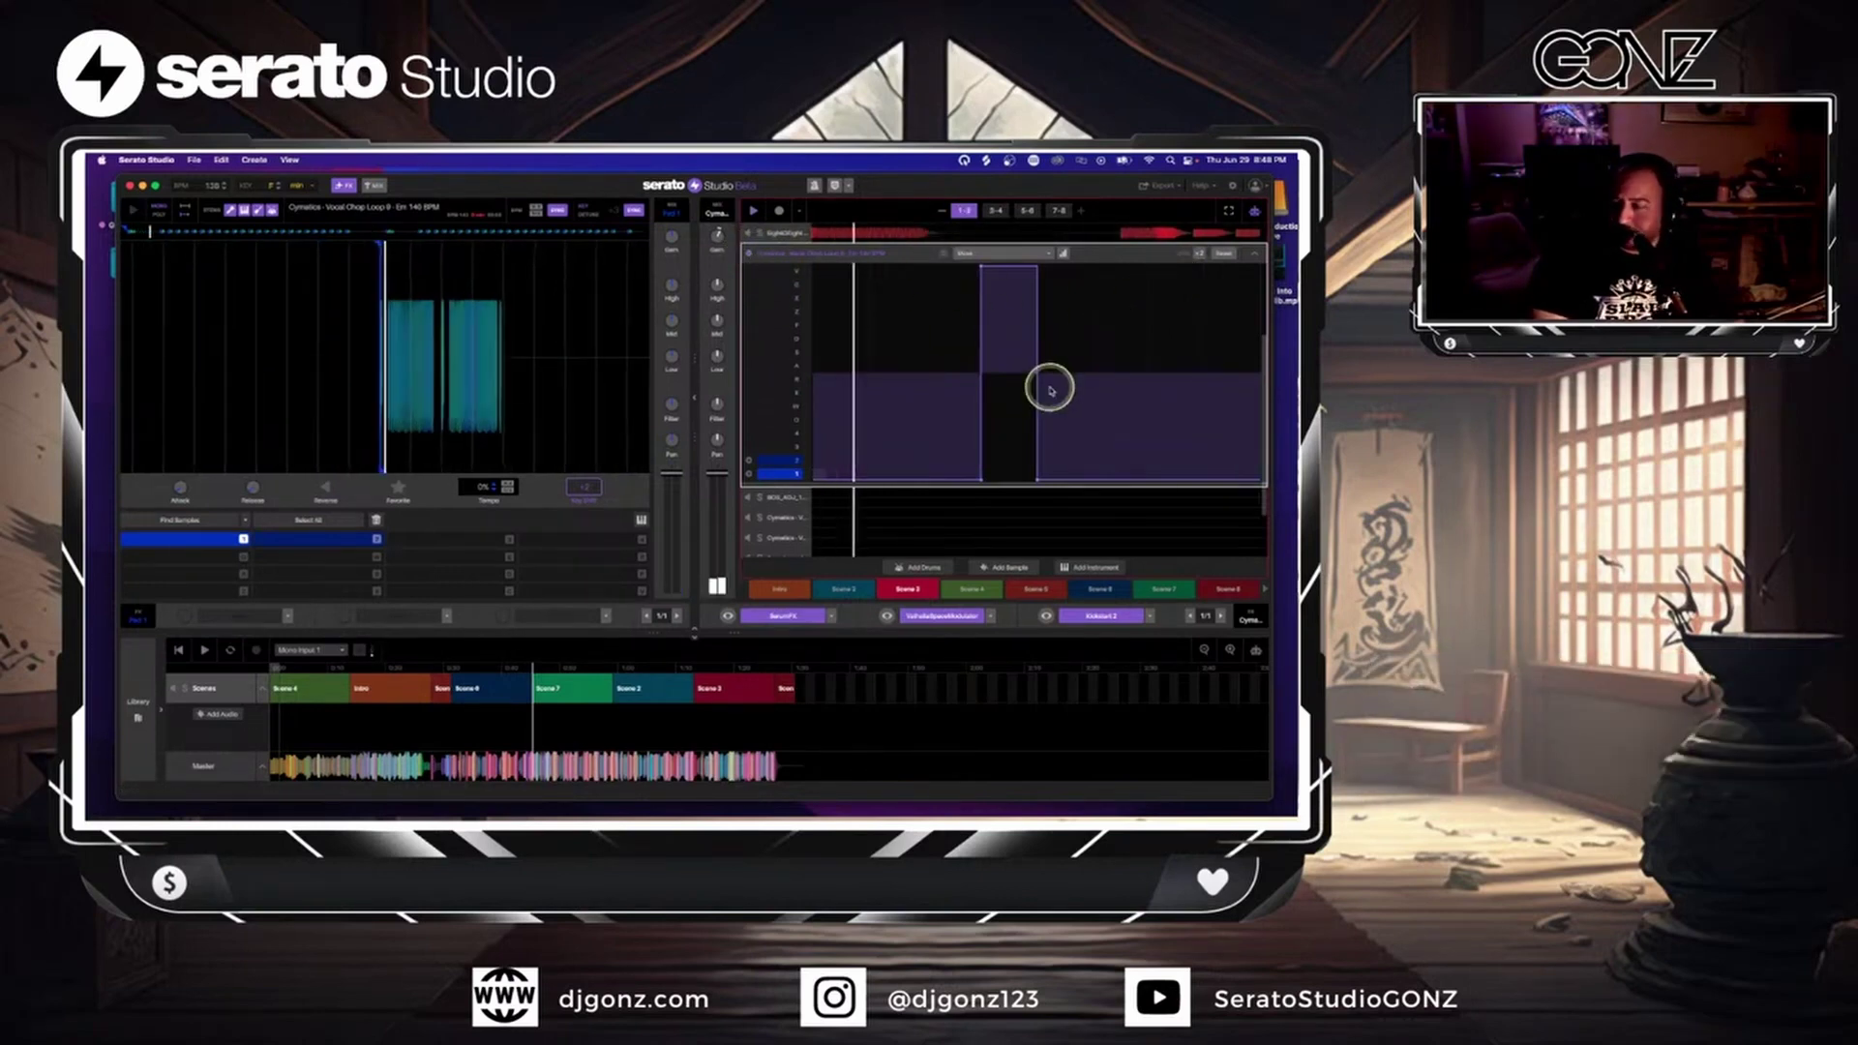
key(space)
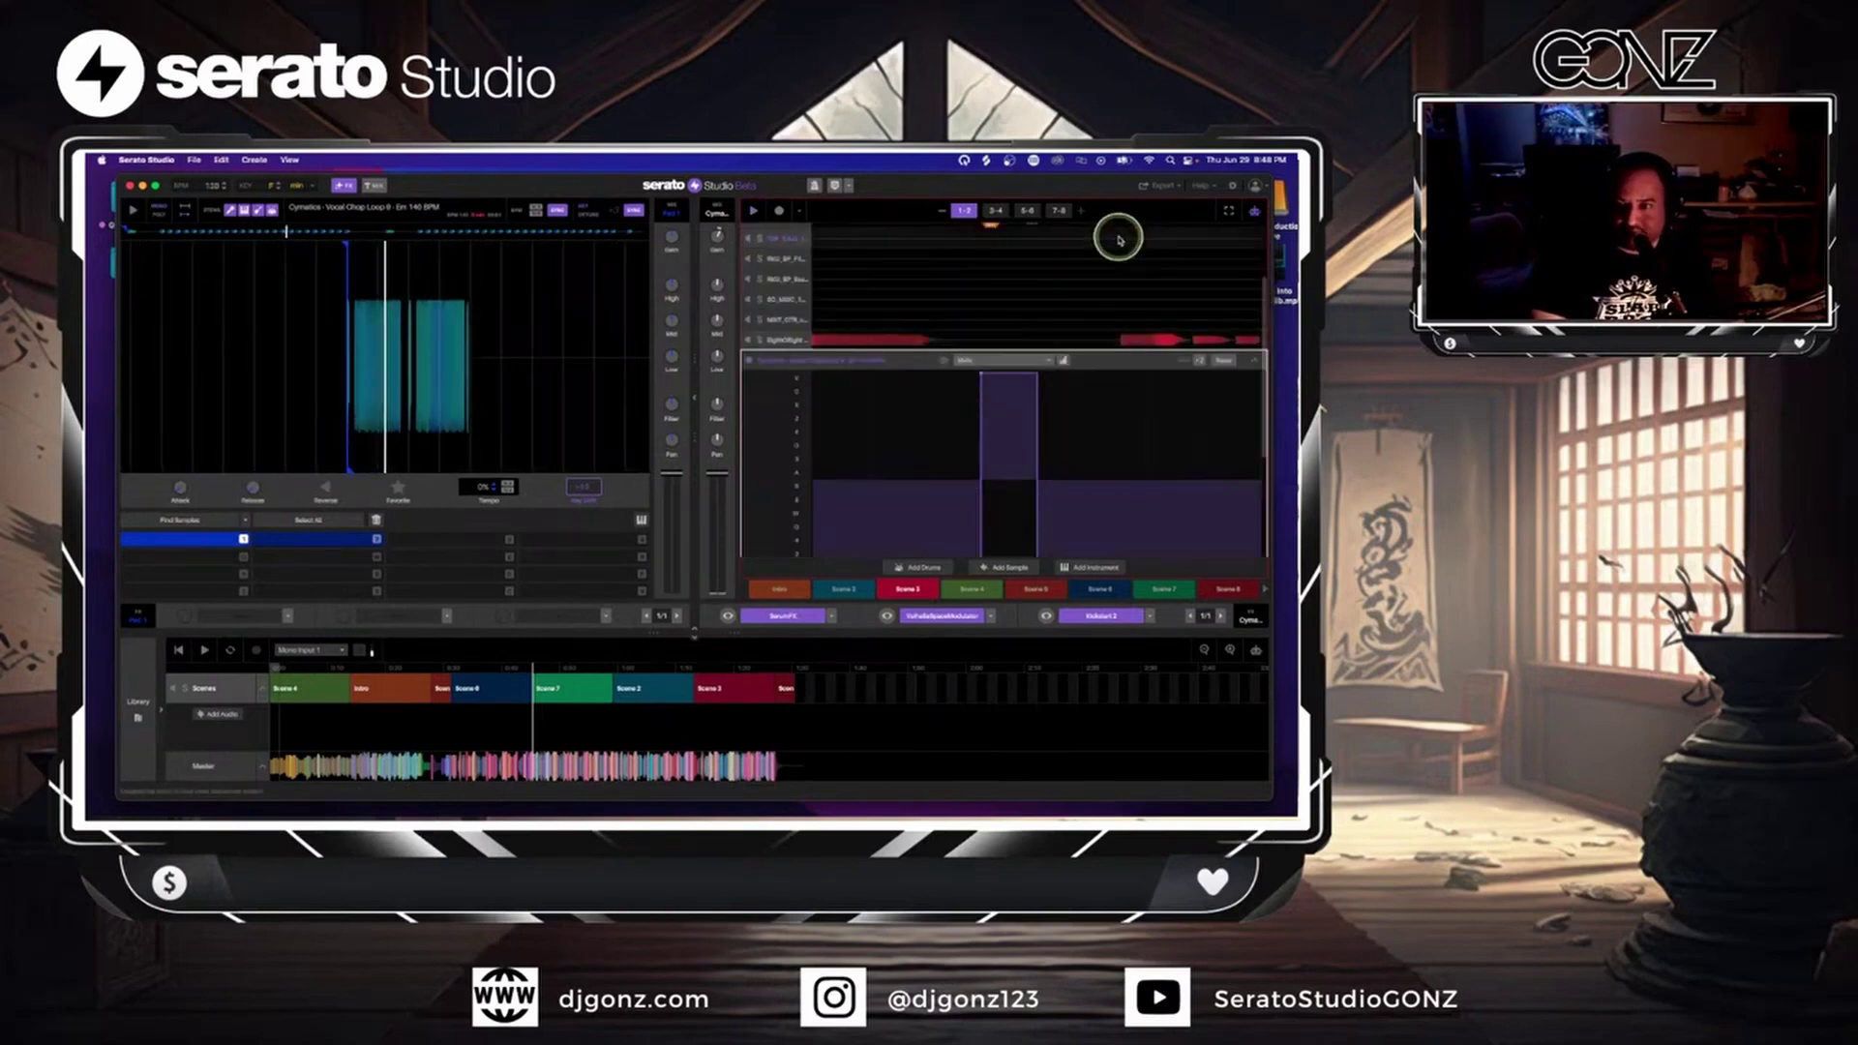
drag(1111, 236, 1080, 397)
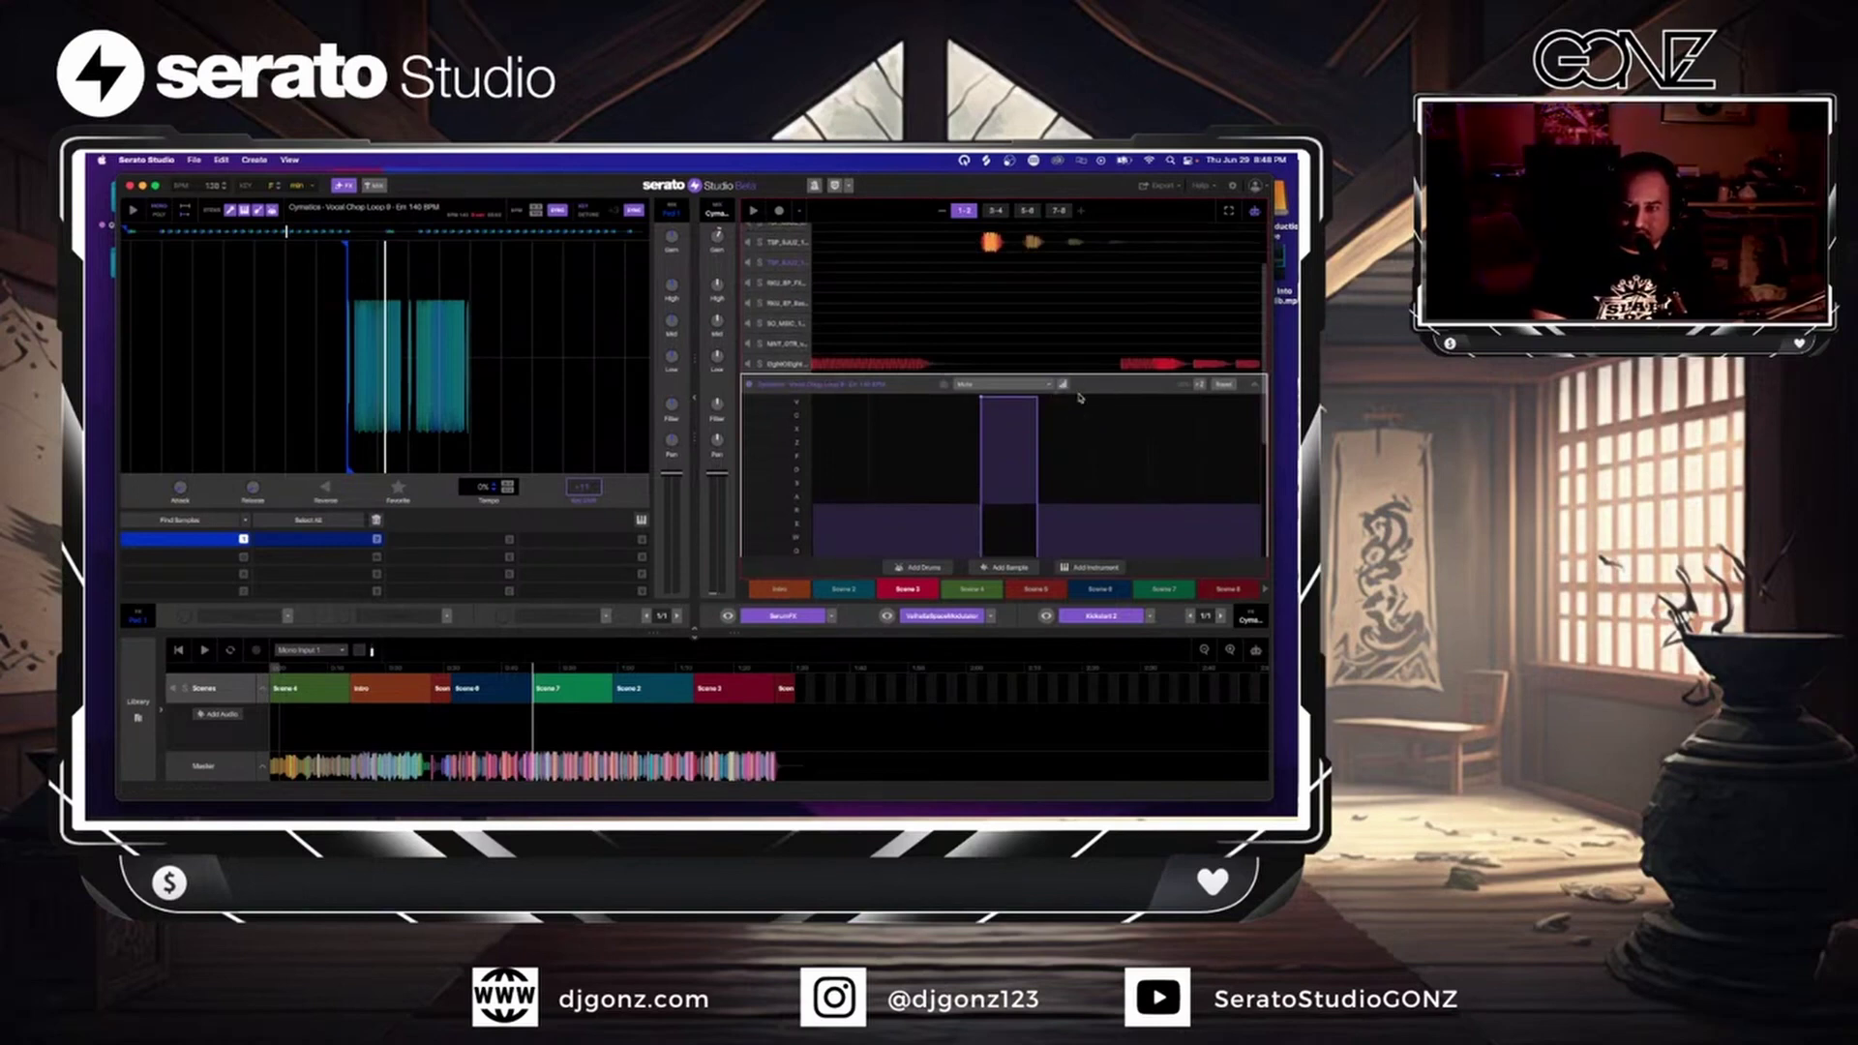
click(1253, 388)
- Expand the vocal chop deck again and play Scene 3 to watch its Key Shift value follow the automation
double_click(908, 406)
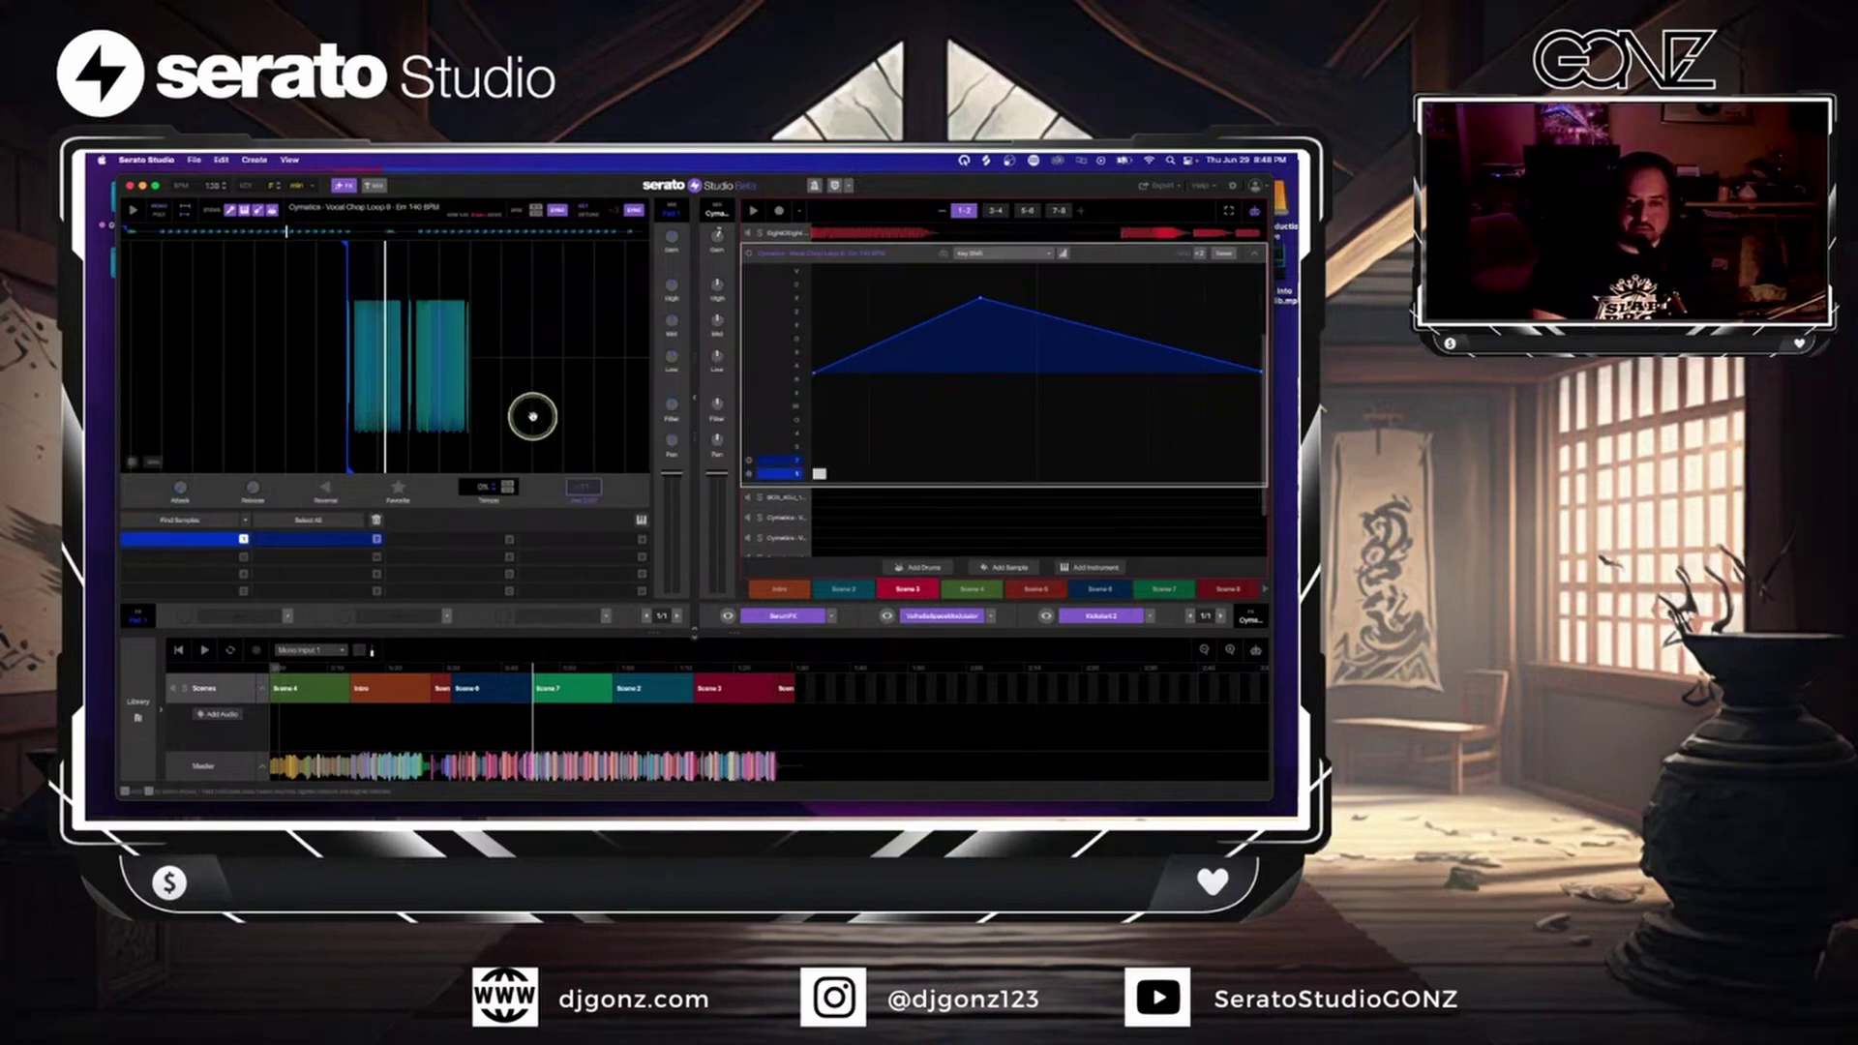
key(space)
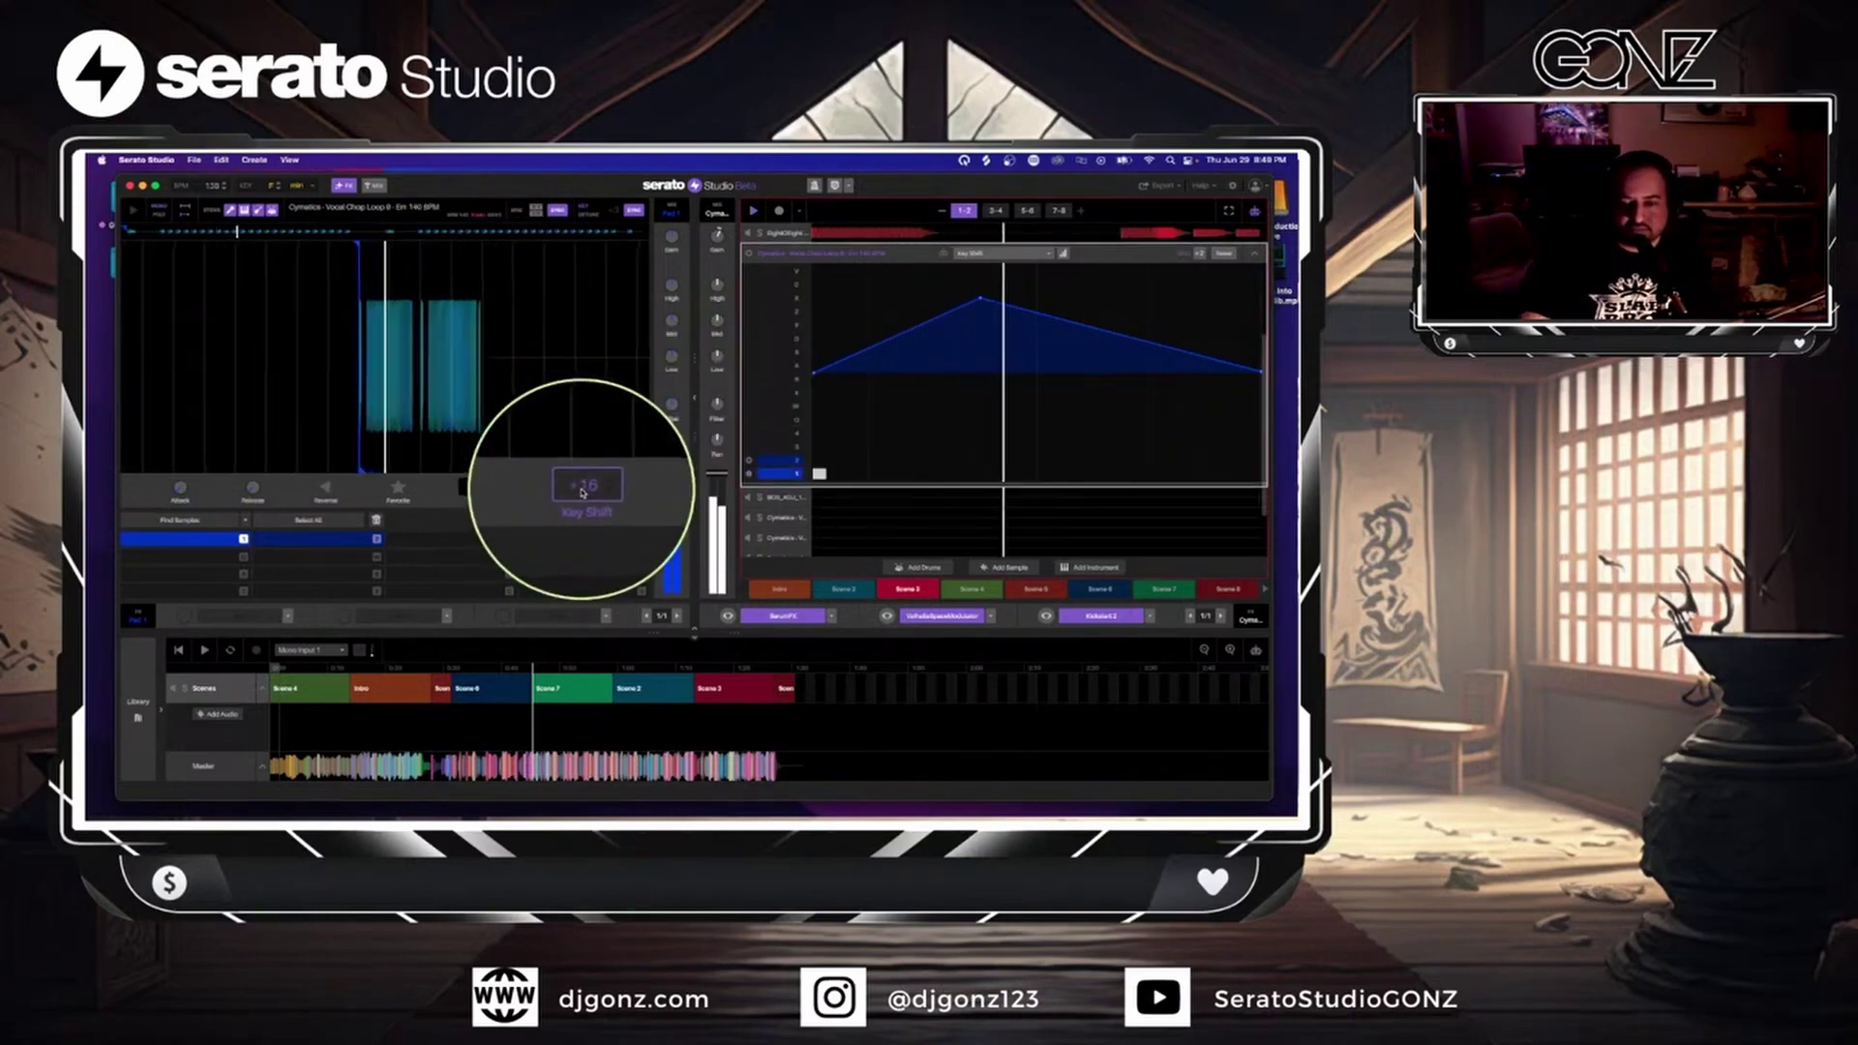
scroll(581, 493, down, 8)
scroll(582, 493, down, 4)
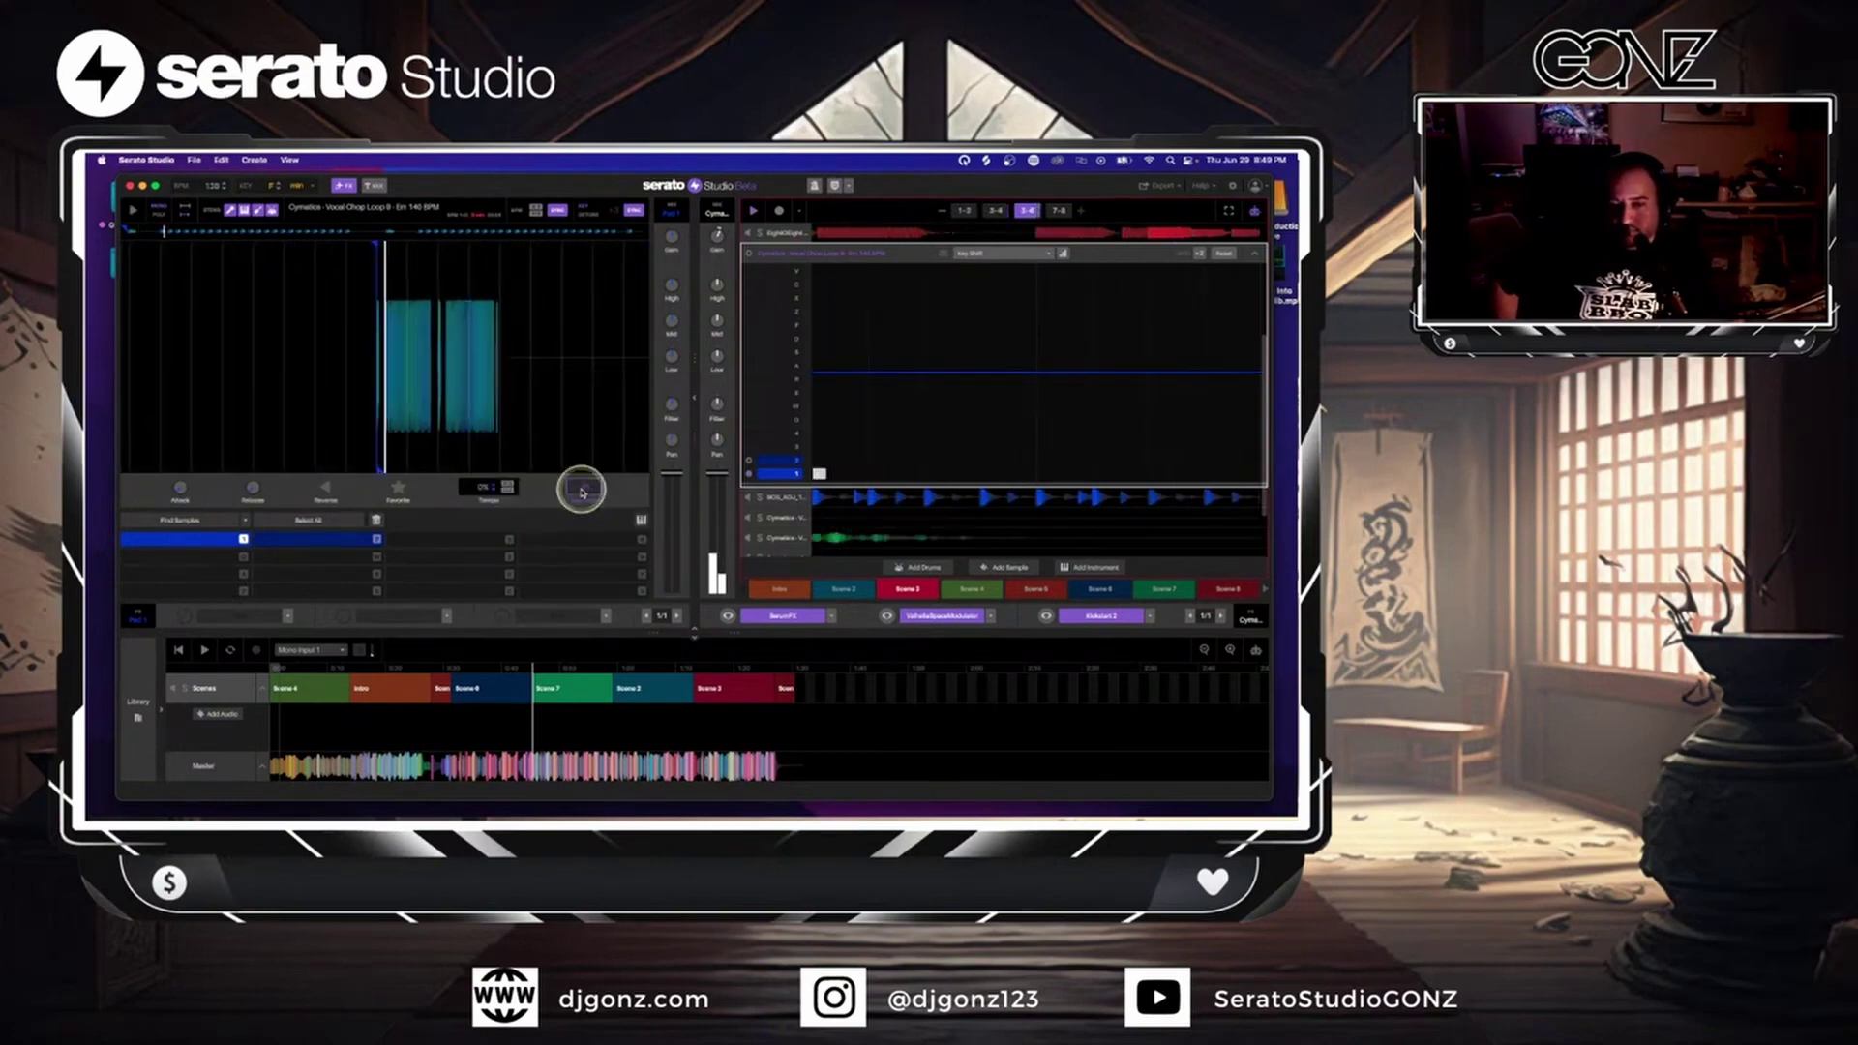
- Loop bars 1-2 of Scene 3 to hear and watch the vocal chop's Key Shift sweep
click(973, 211)
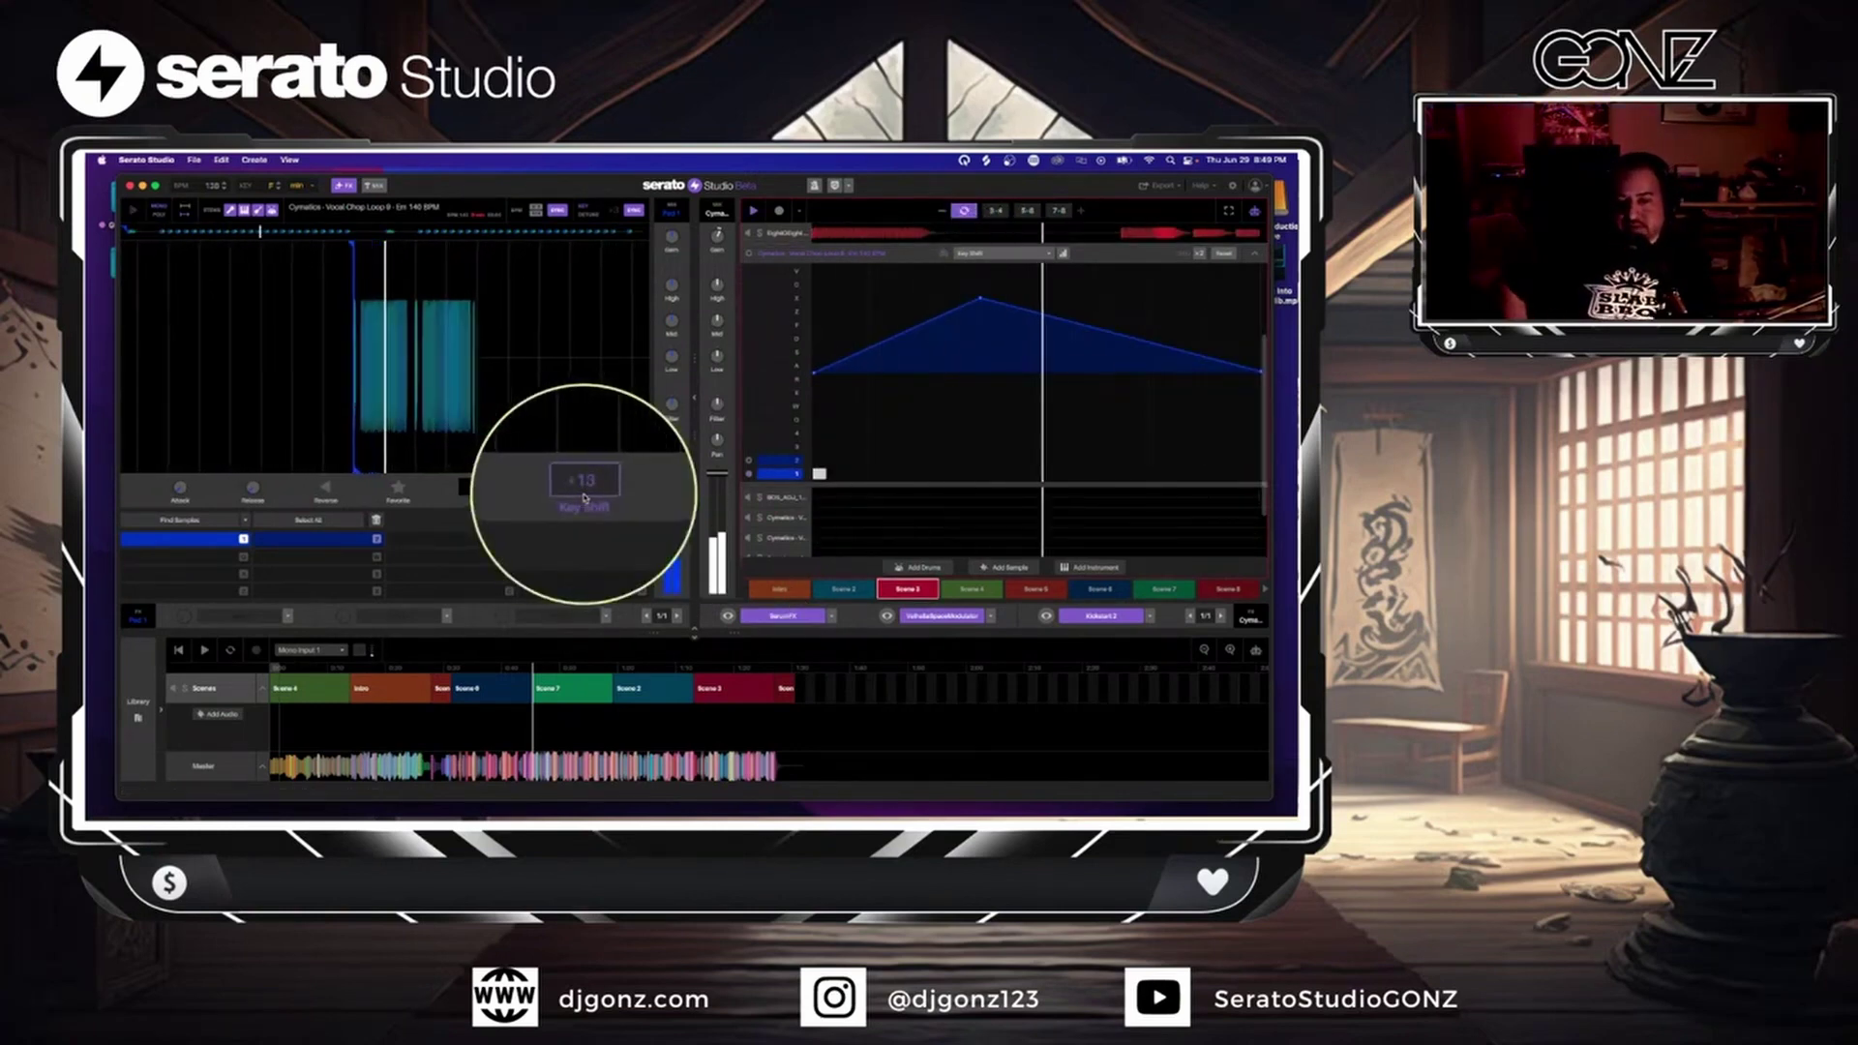
scroll(584, 498, down, 6)
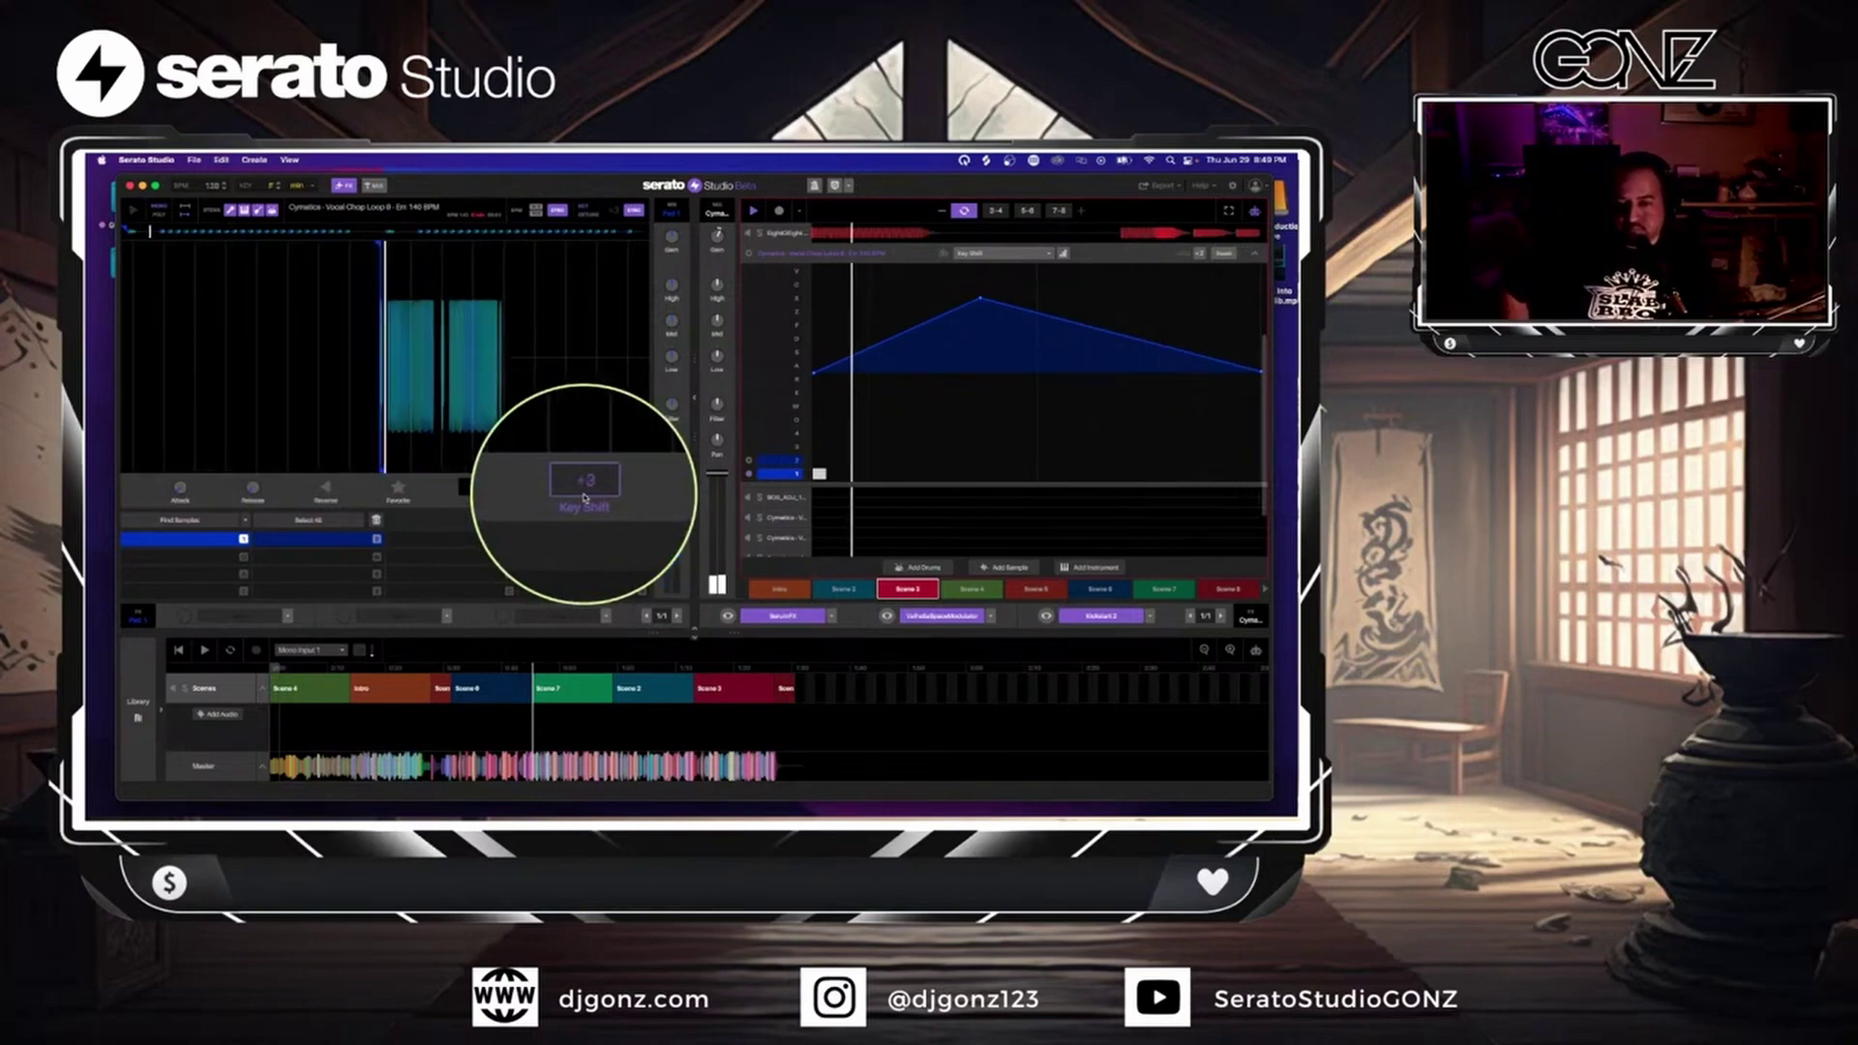
scroll(583, 498, down, 3)
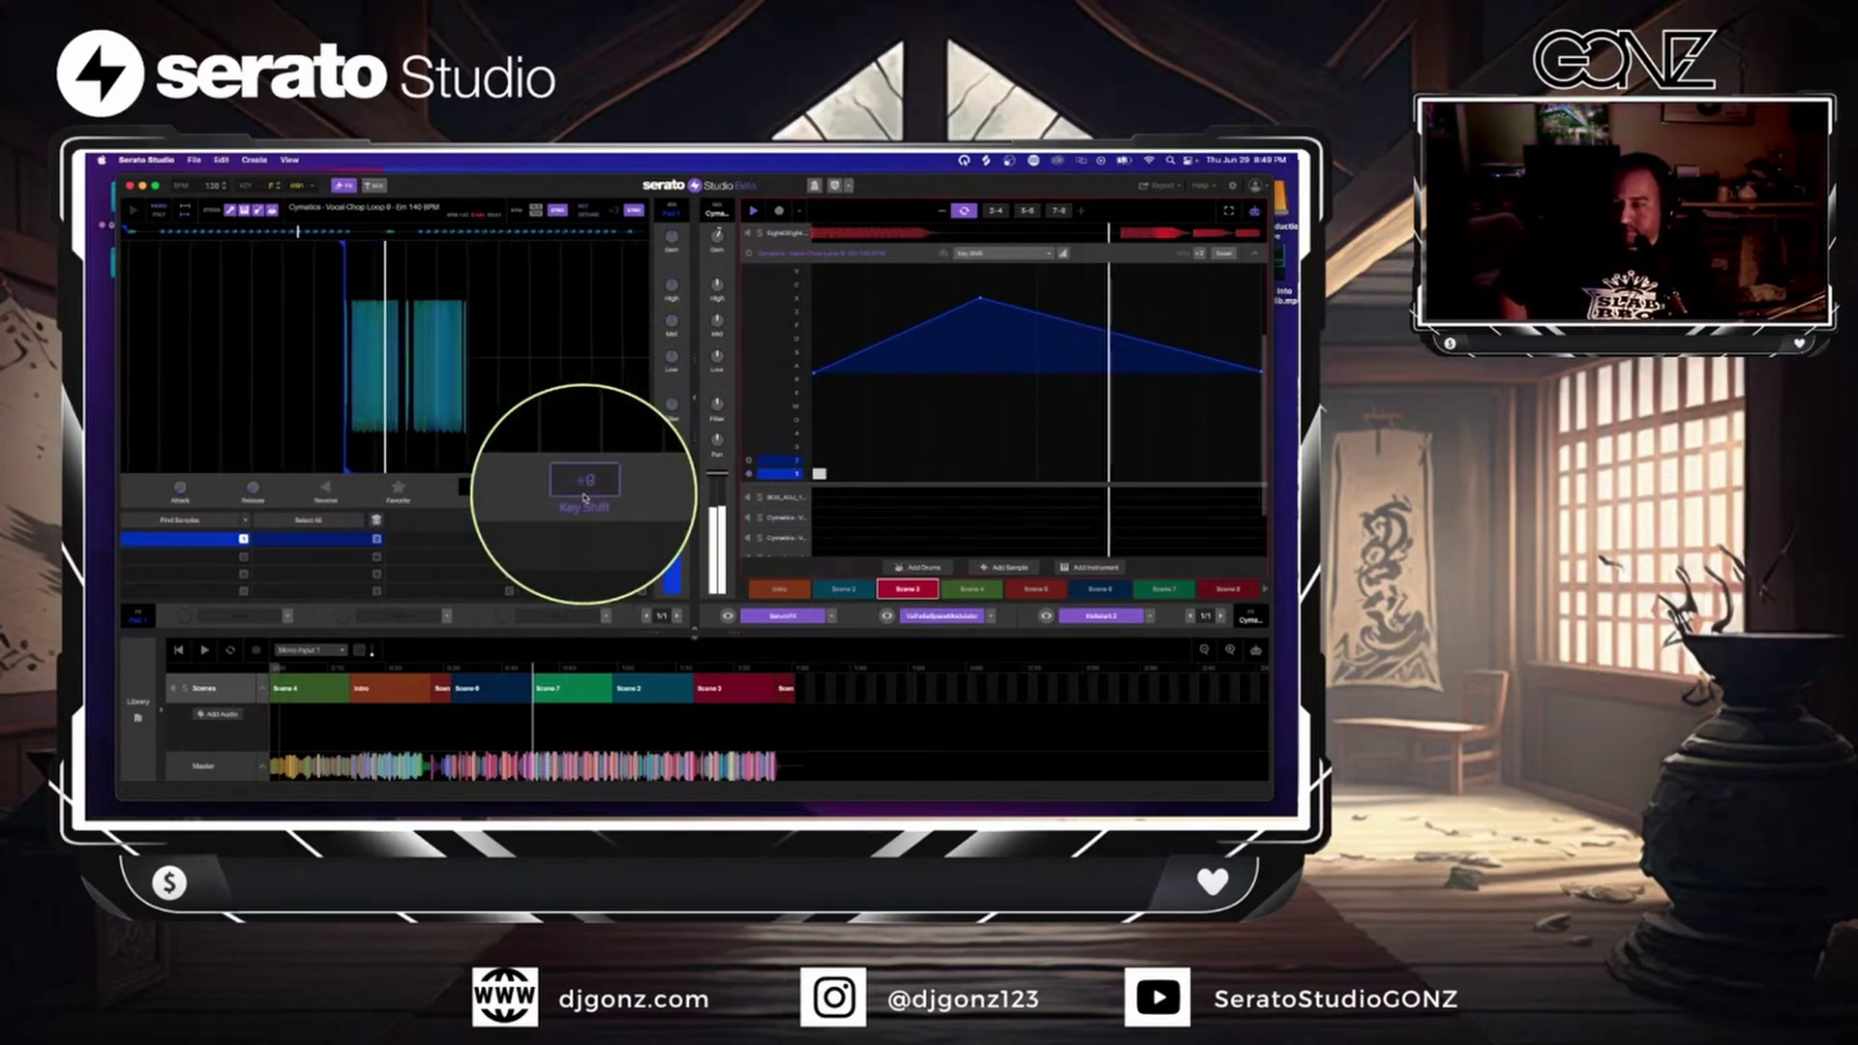
scroll(584, 497, up, 2)
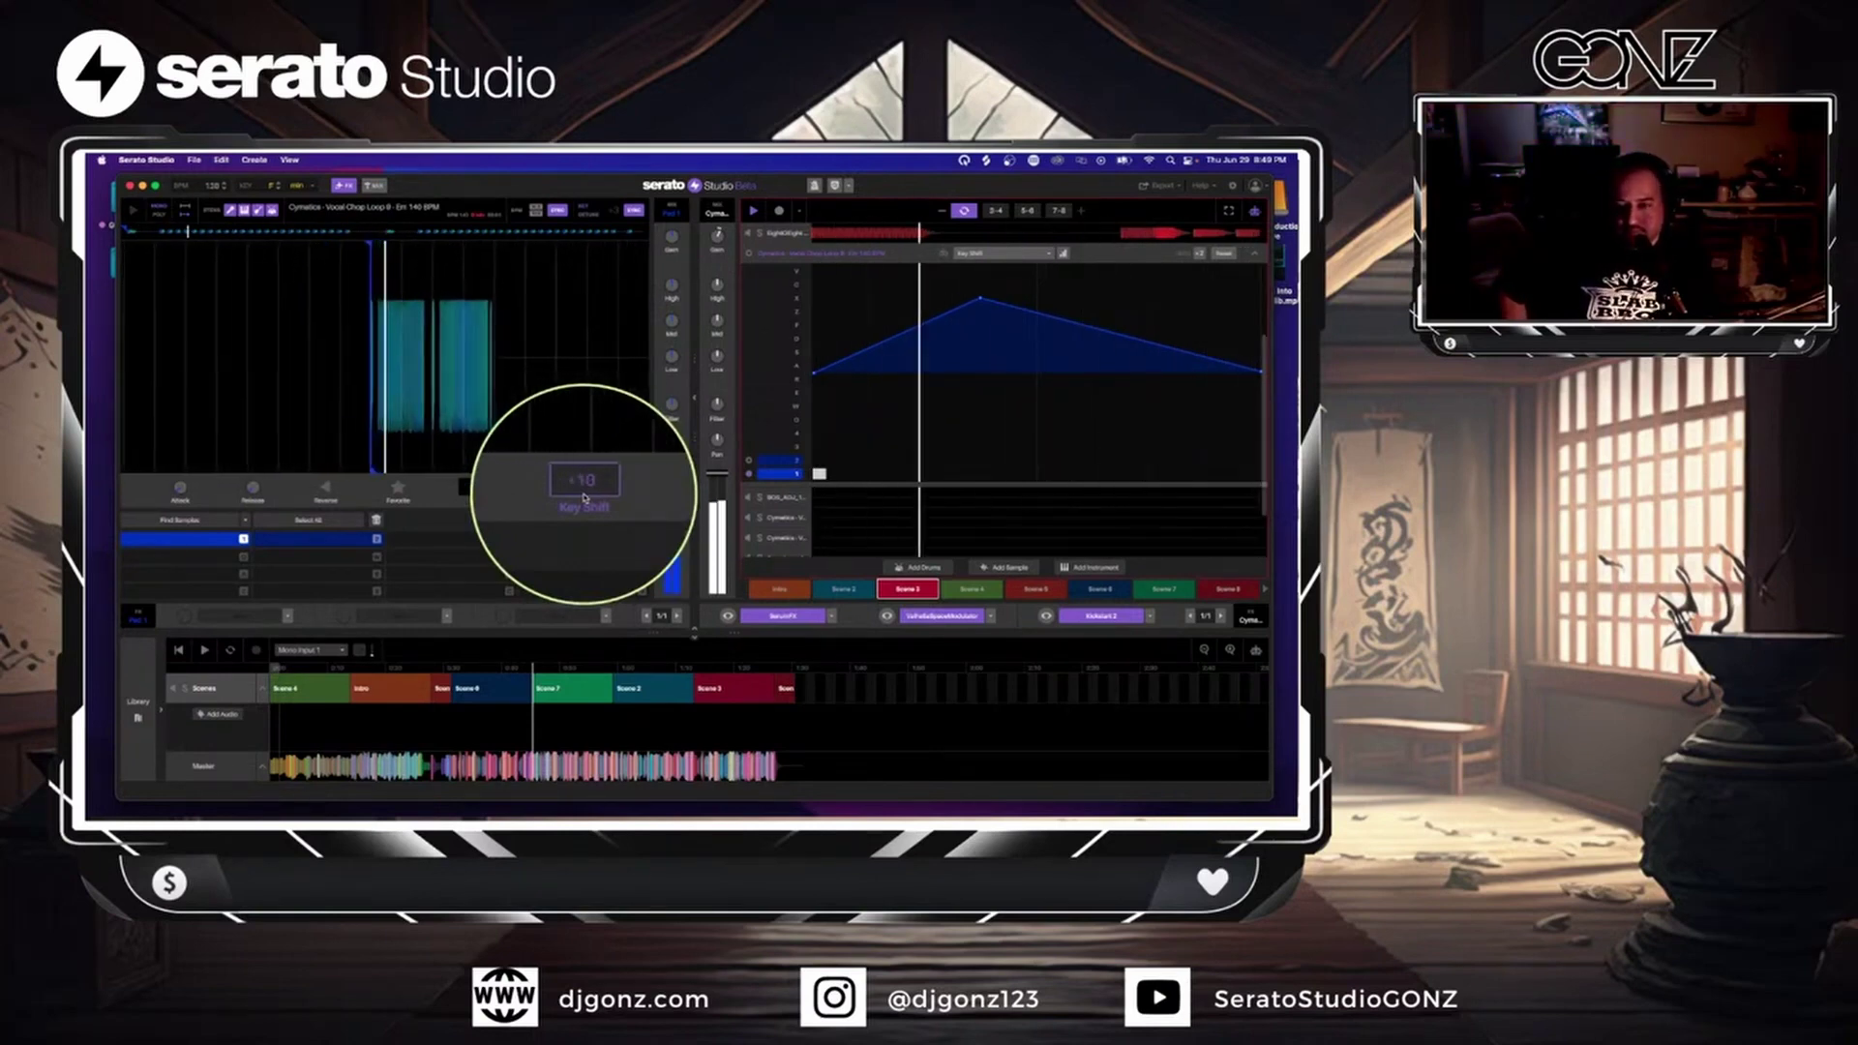
scroll(583, 497, down, 4)
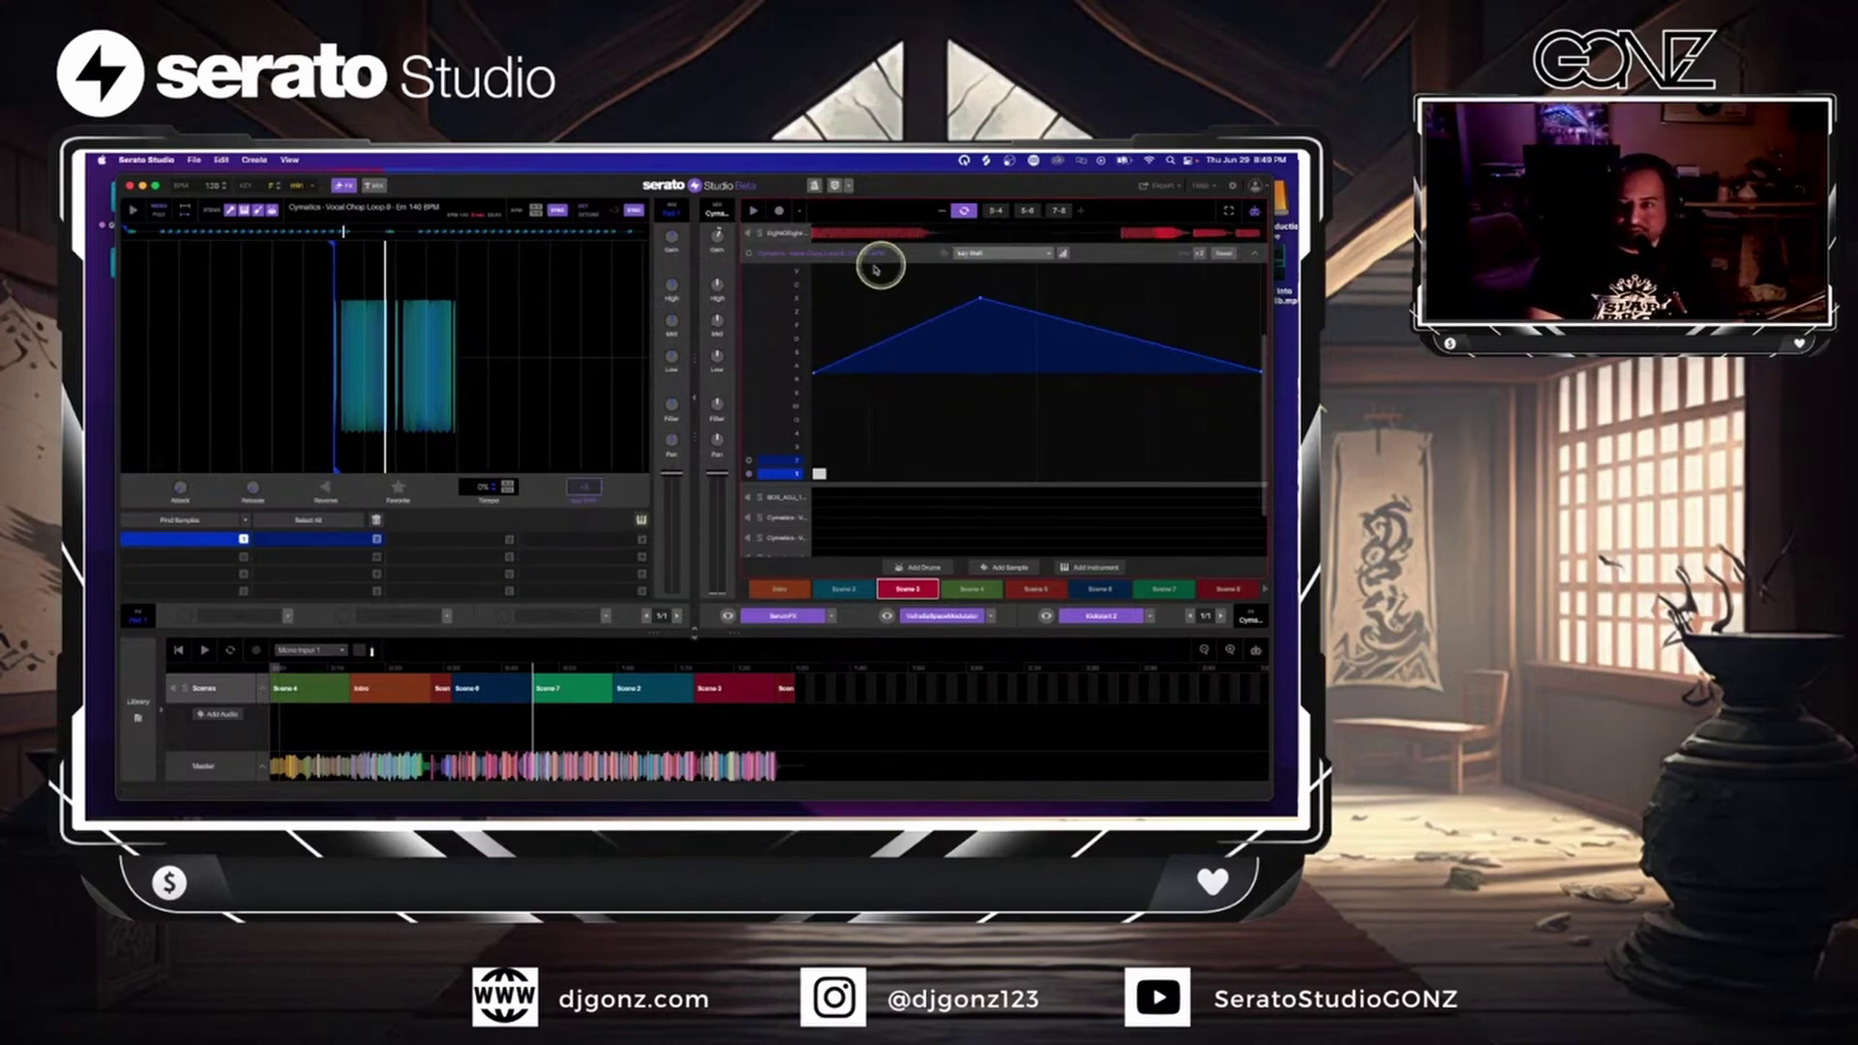
- Compare the vocal chop's Mute and Key Shift automation, check bars 3-4 and 7-8, and play Scene 3 on
click(750, 256)
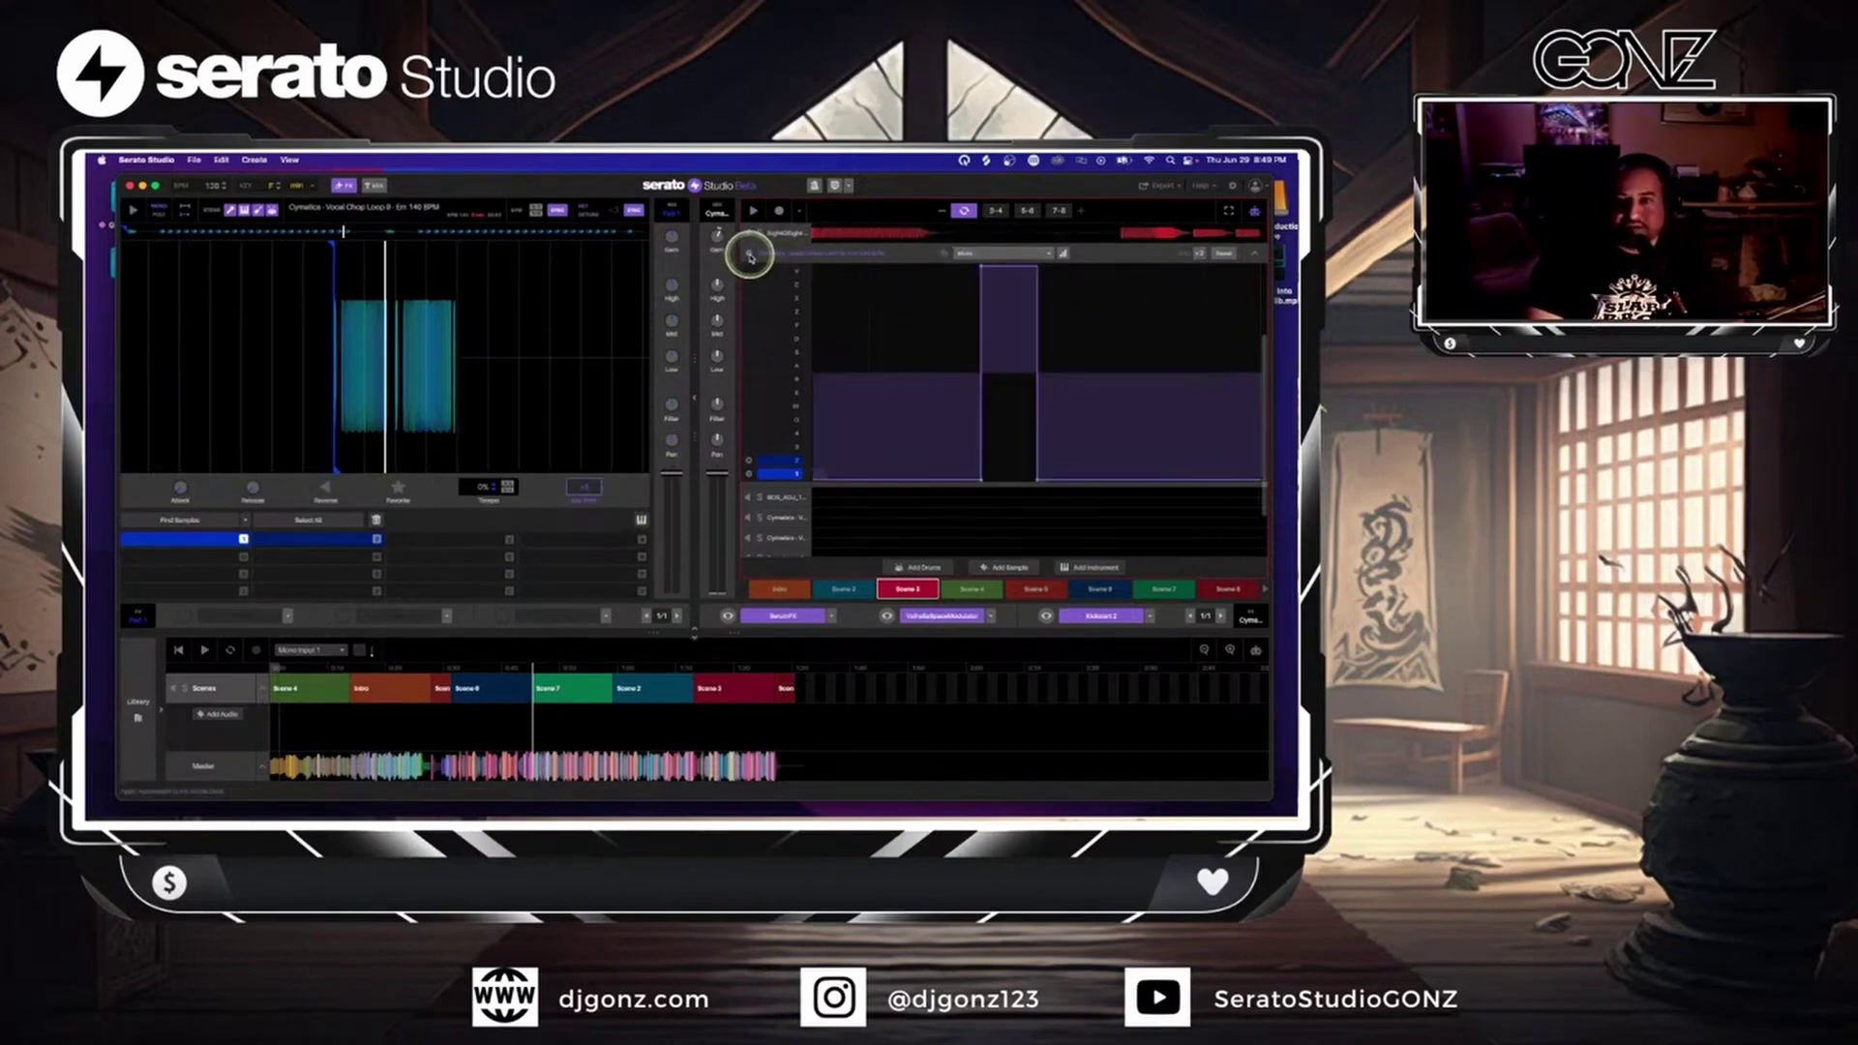
click(577, 490)
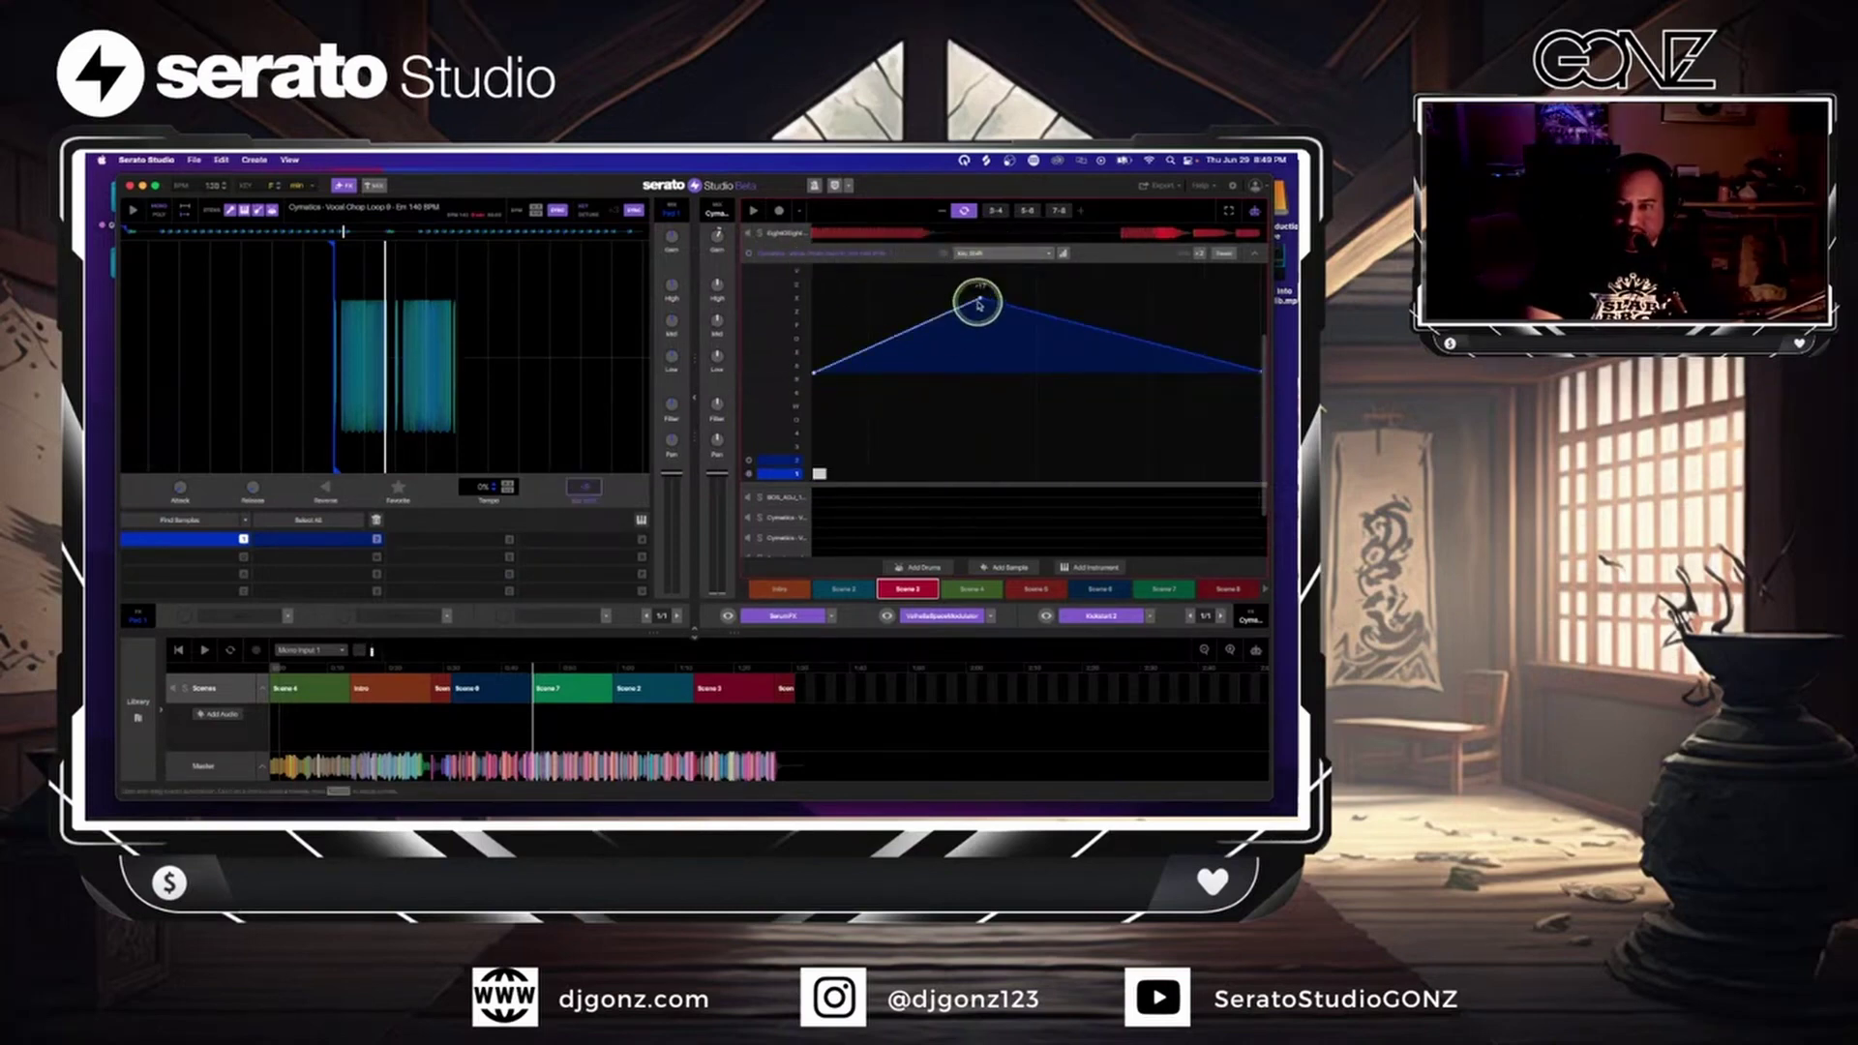
click(1000, 209)
click(1059, 209)
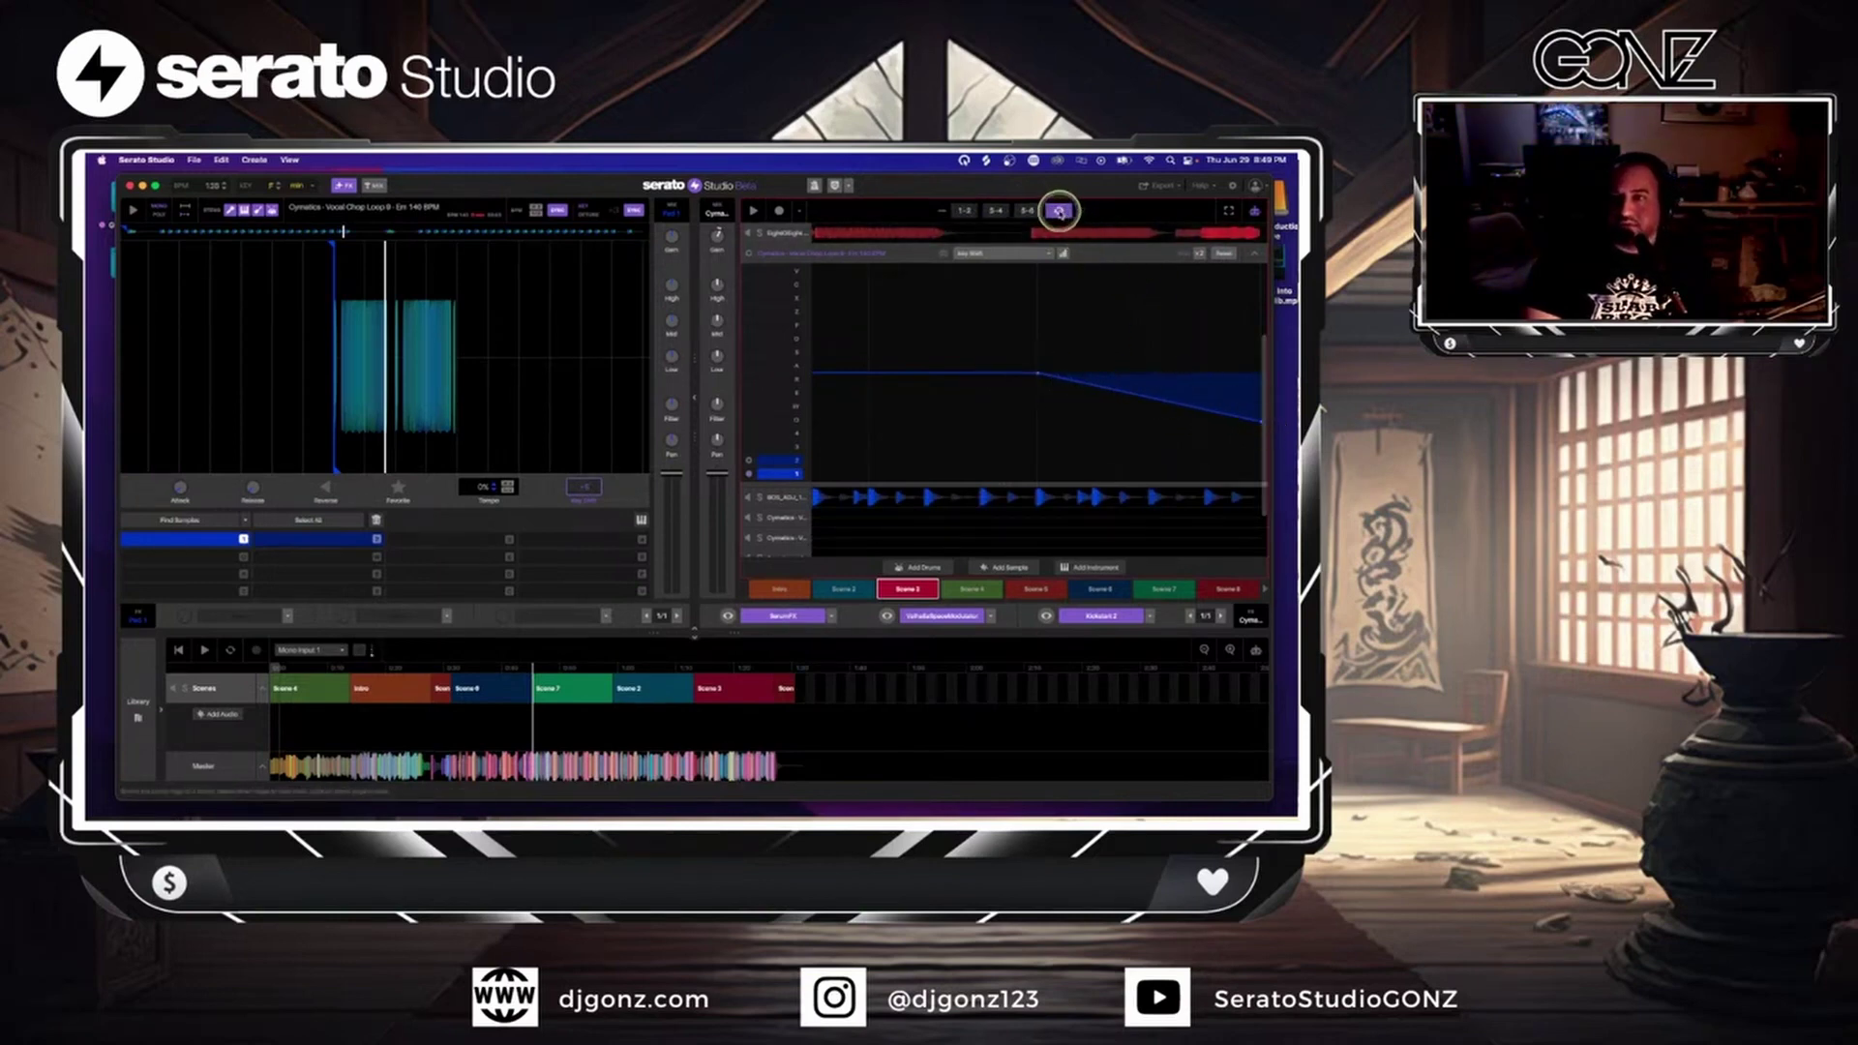
key(space)
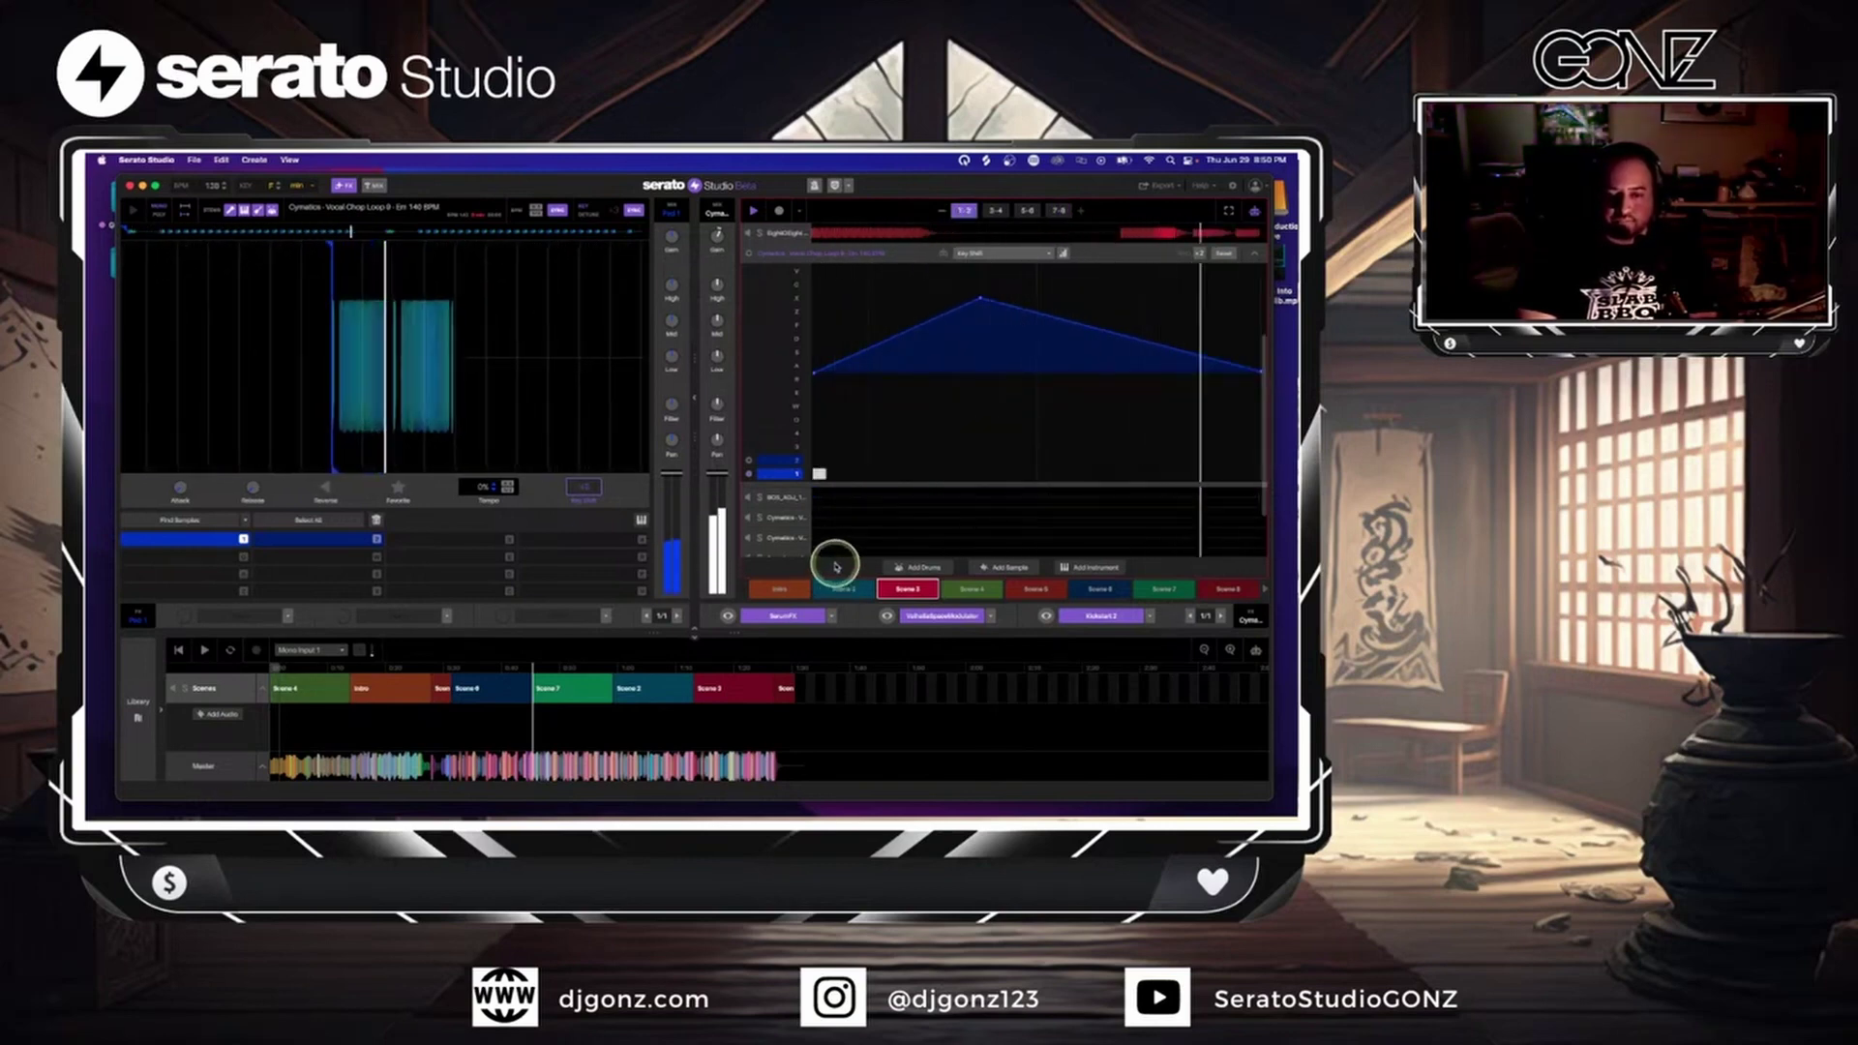
- Expand the Studio Drum Kit deck, loop bars 1-2, and examine the red kick pad's roll at the end of the pattern
scroll(1158, 300, up, 5)
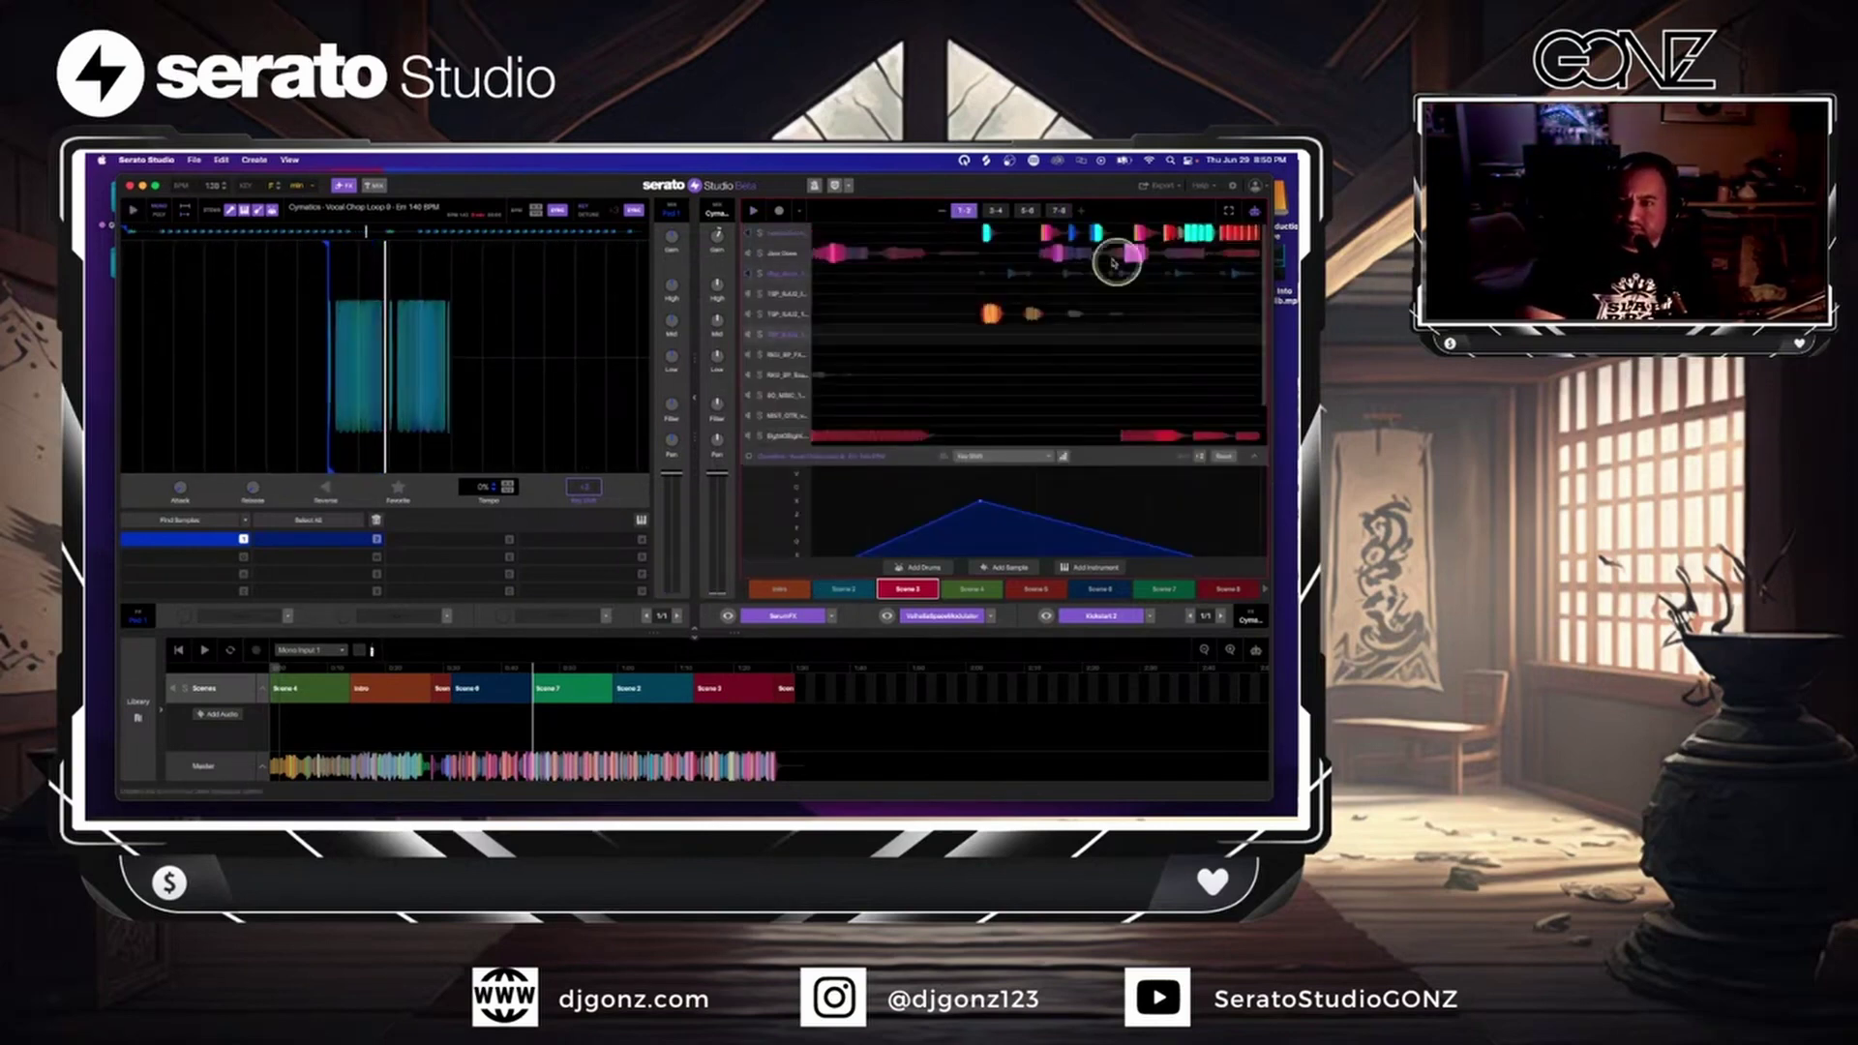
click(1078, 233)
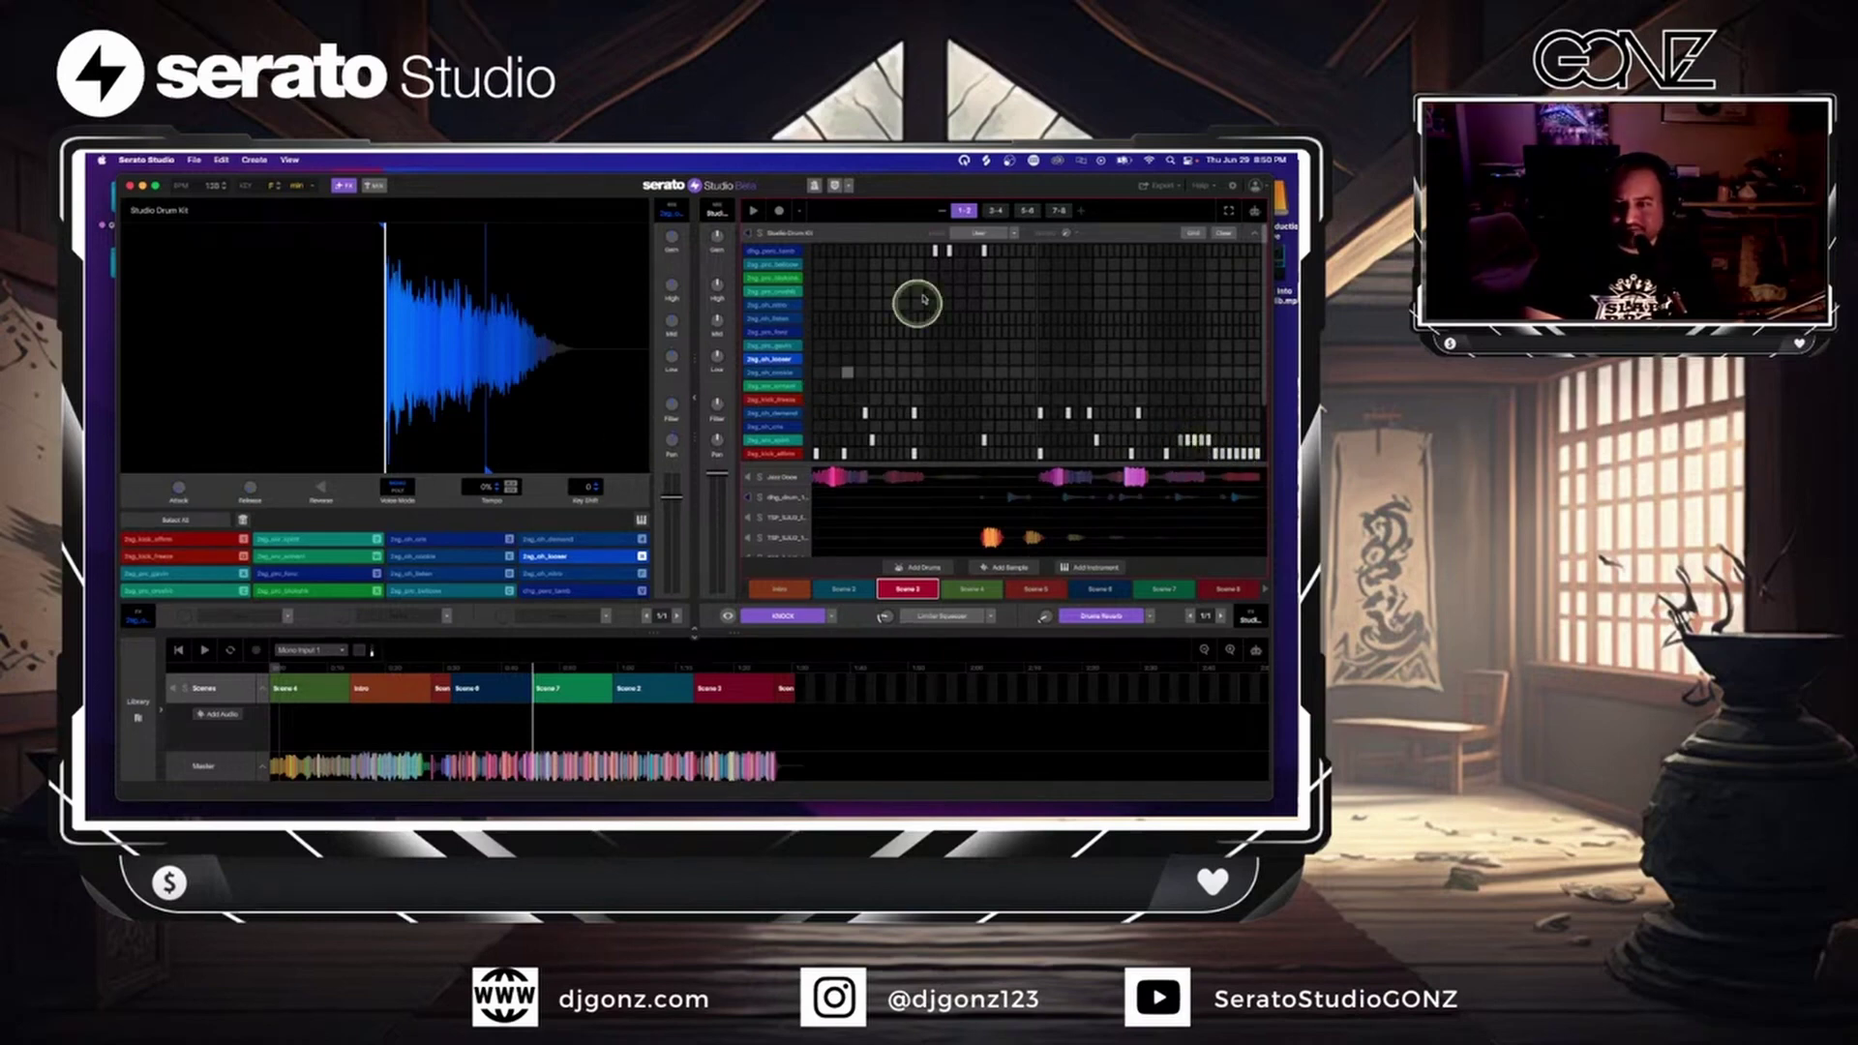
key(space)
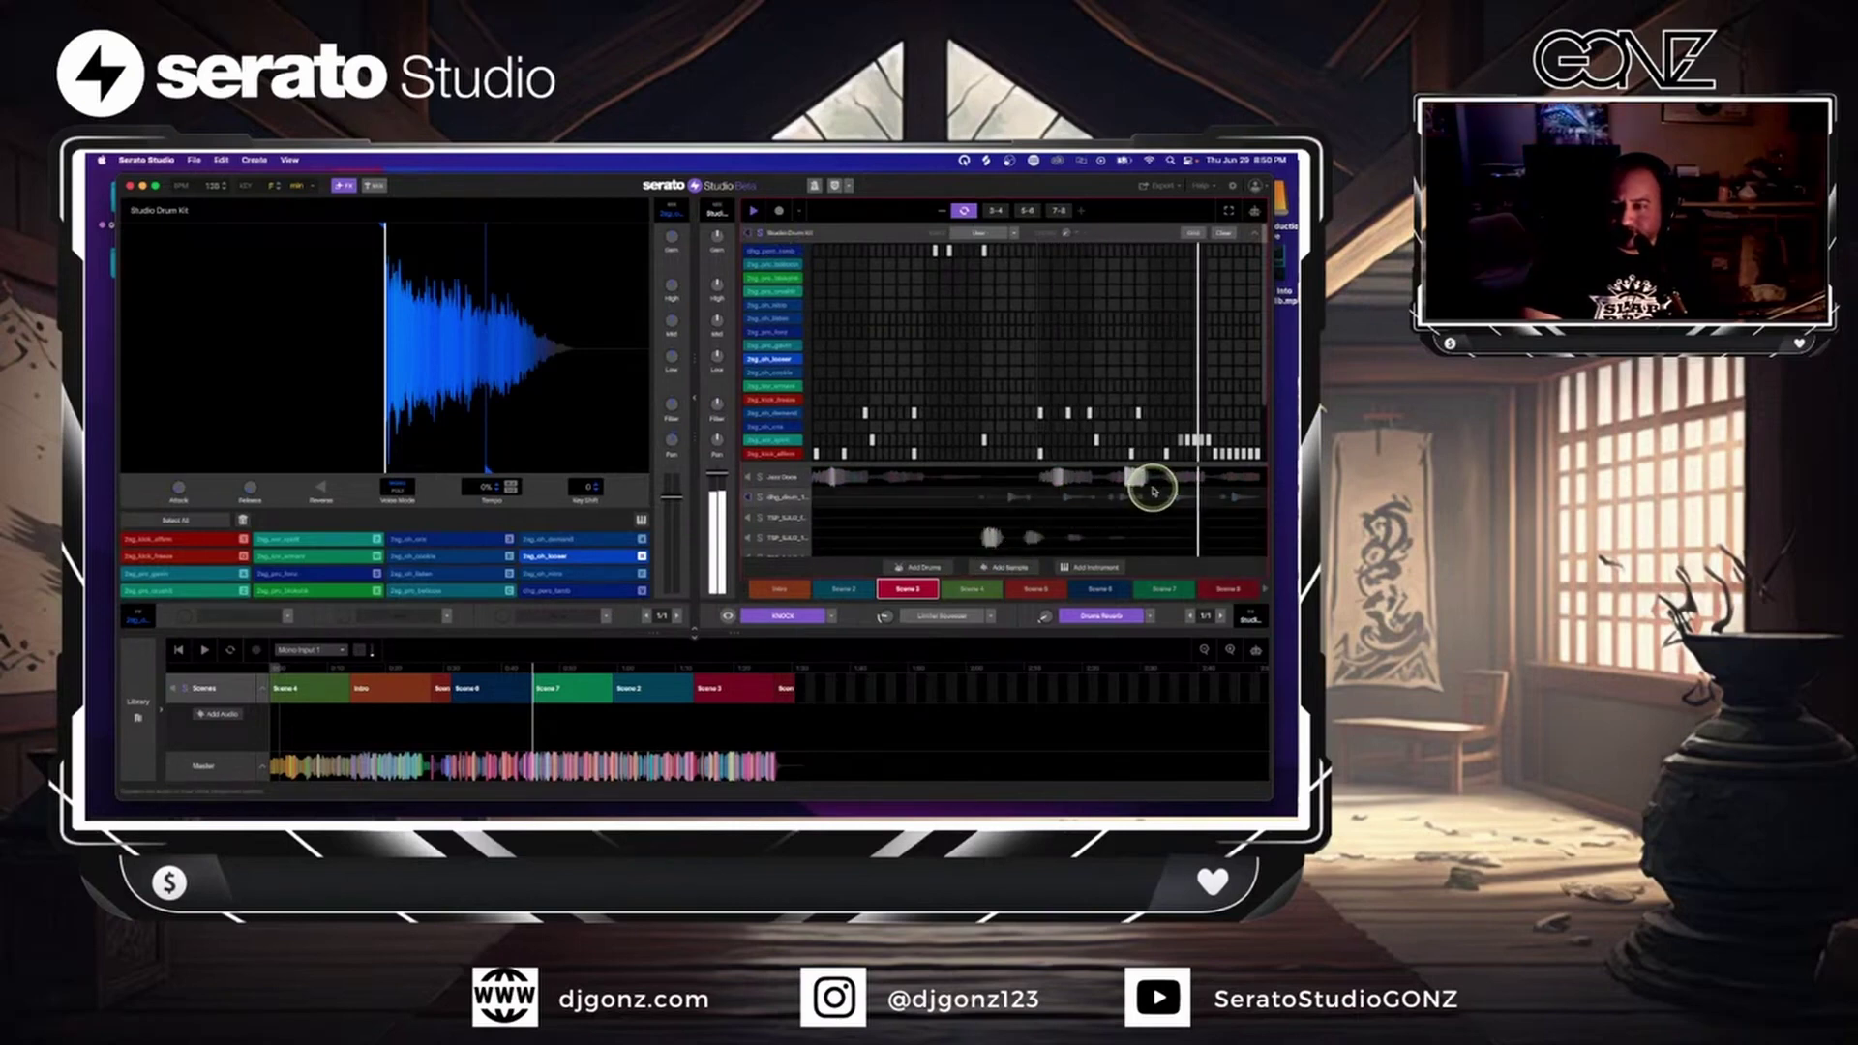
click(790, 454)
click(1217, 453)
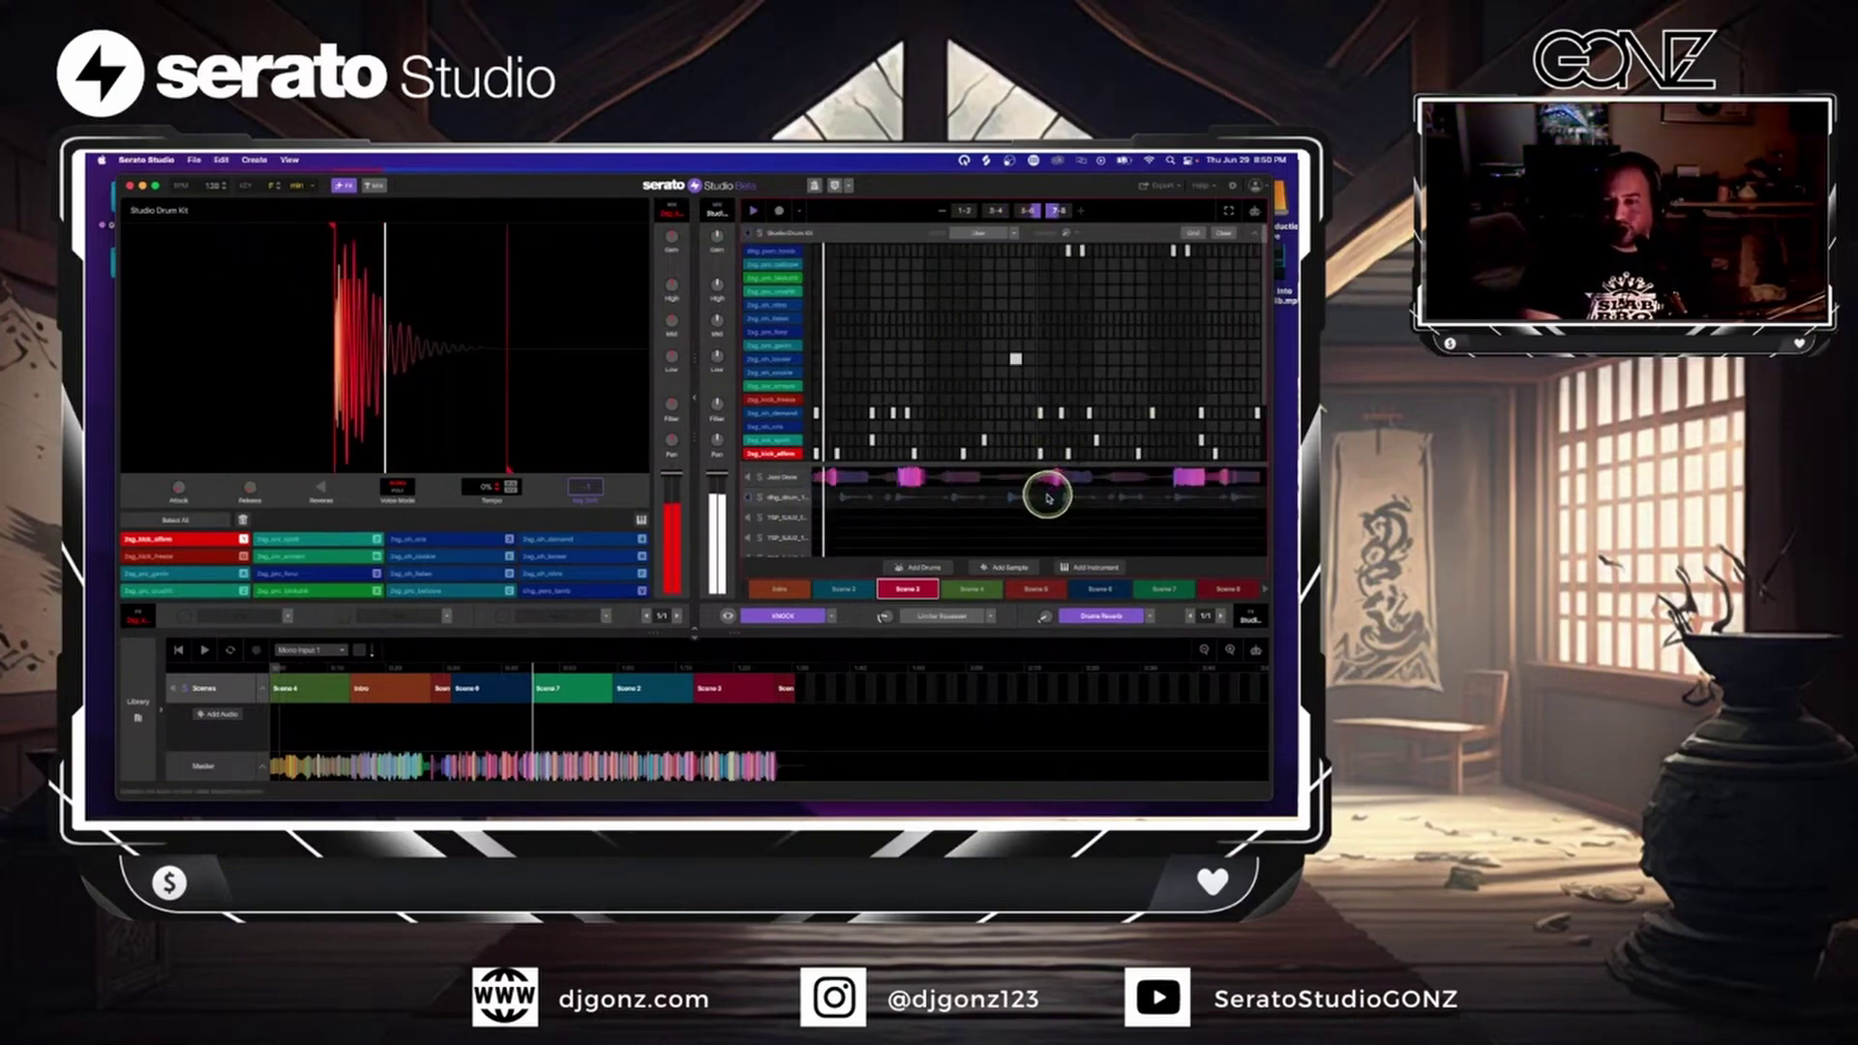
- Collapse the Studio Drum Kit to review Scene 3's remaining decks, and select Scene 4 at the start of the song timeline
scroll(1047, 497, down, 5)
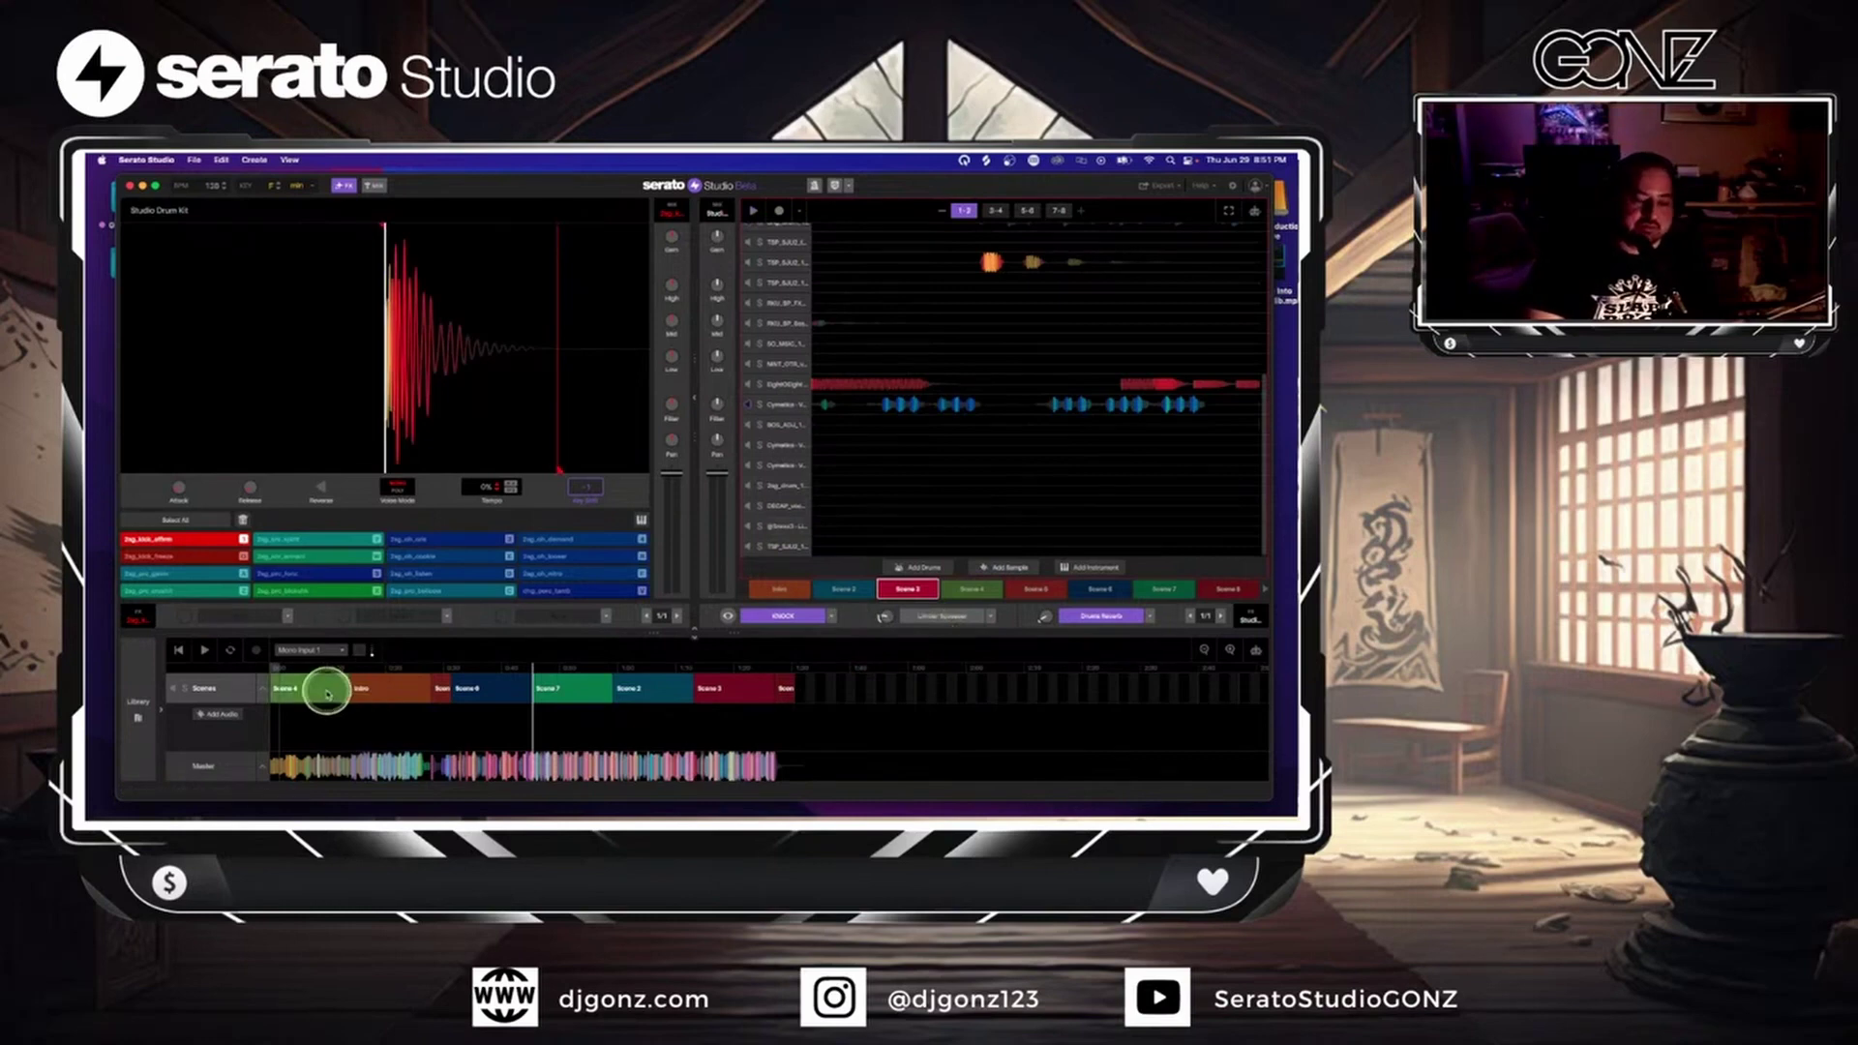
click(327, 691)
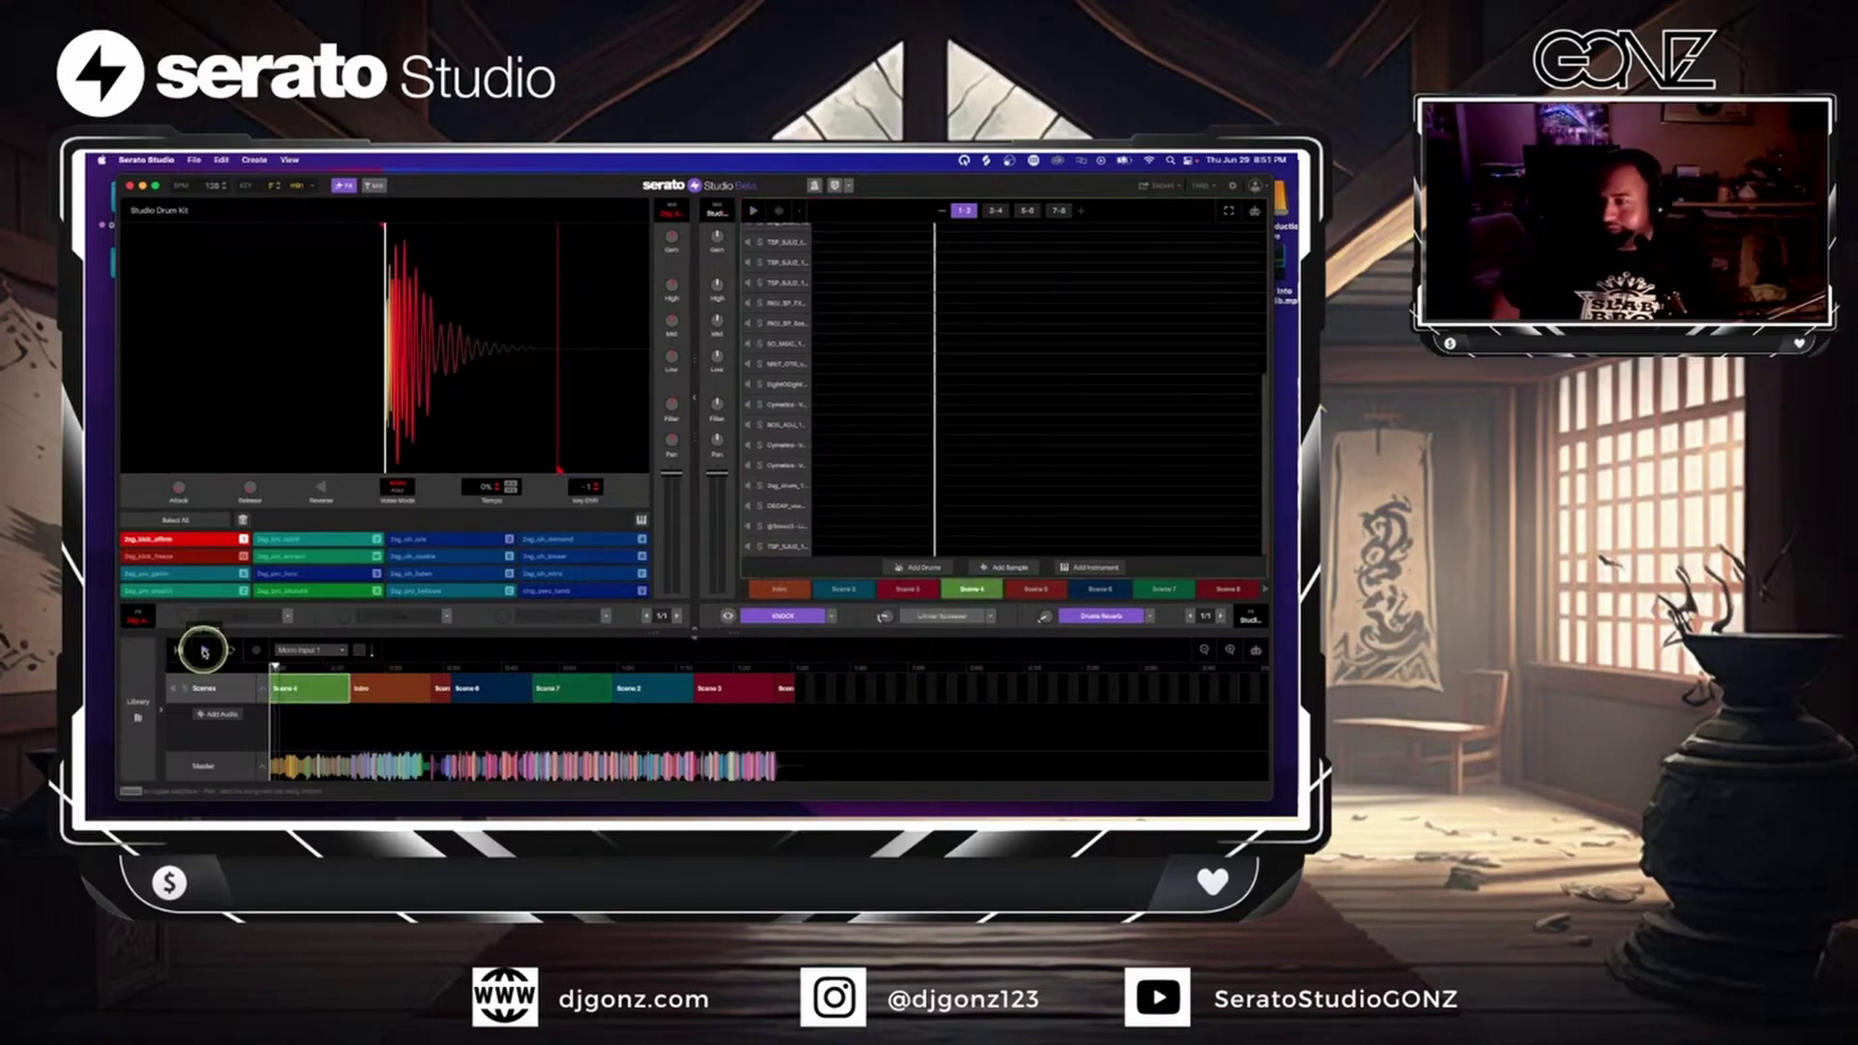